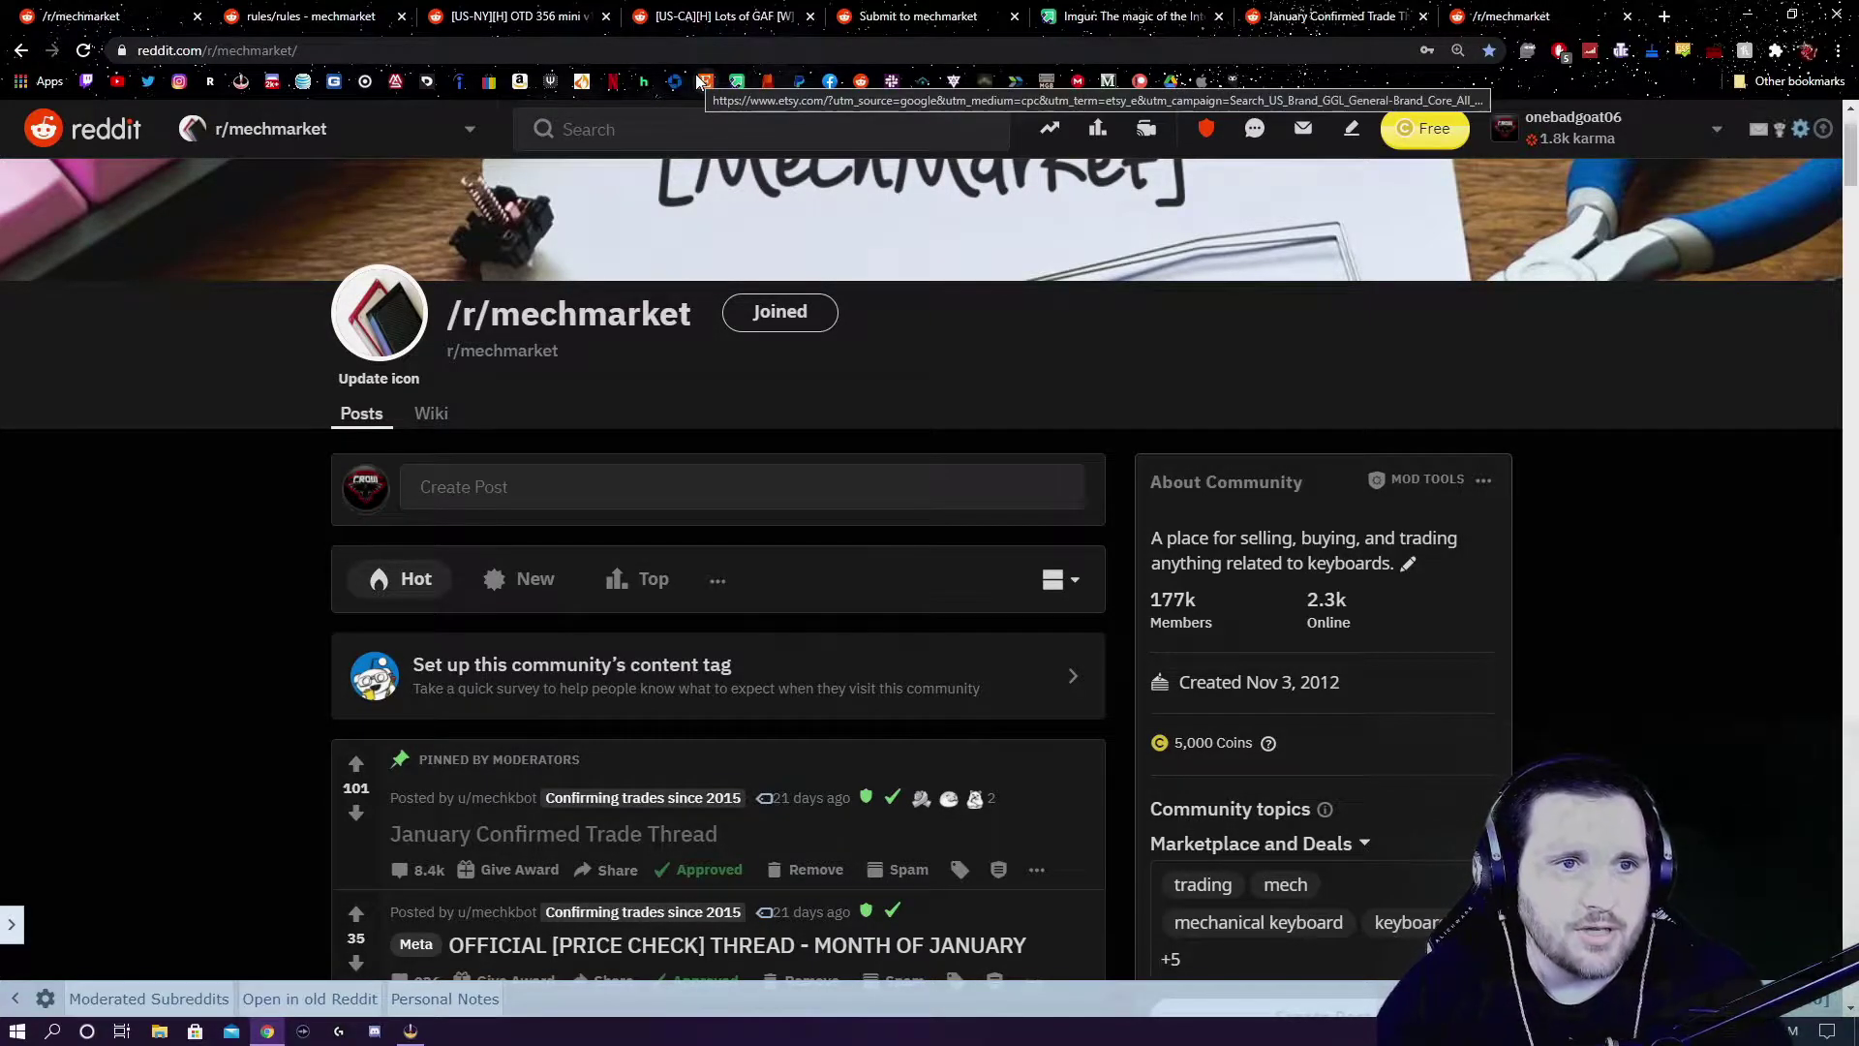
# - Show the r/mechmarket rules wiki page with its table of posting rules
pyautogui.click(339, 16)
pyautogui.scroll(-5, 943, 589)
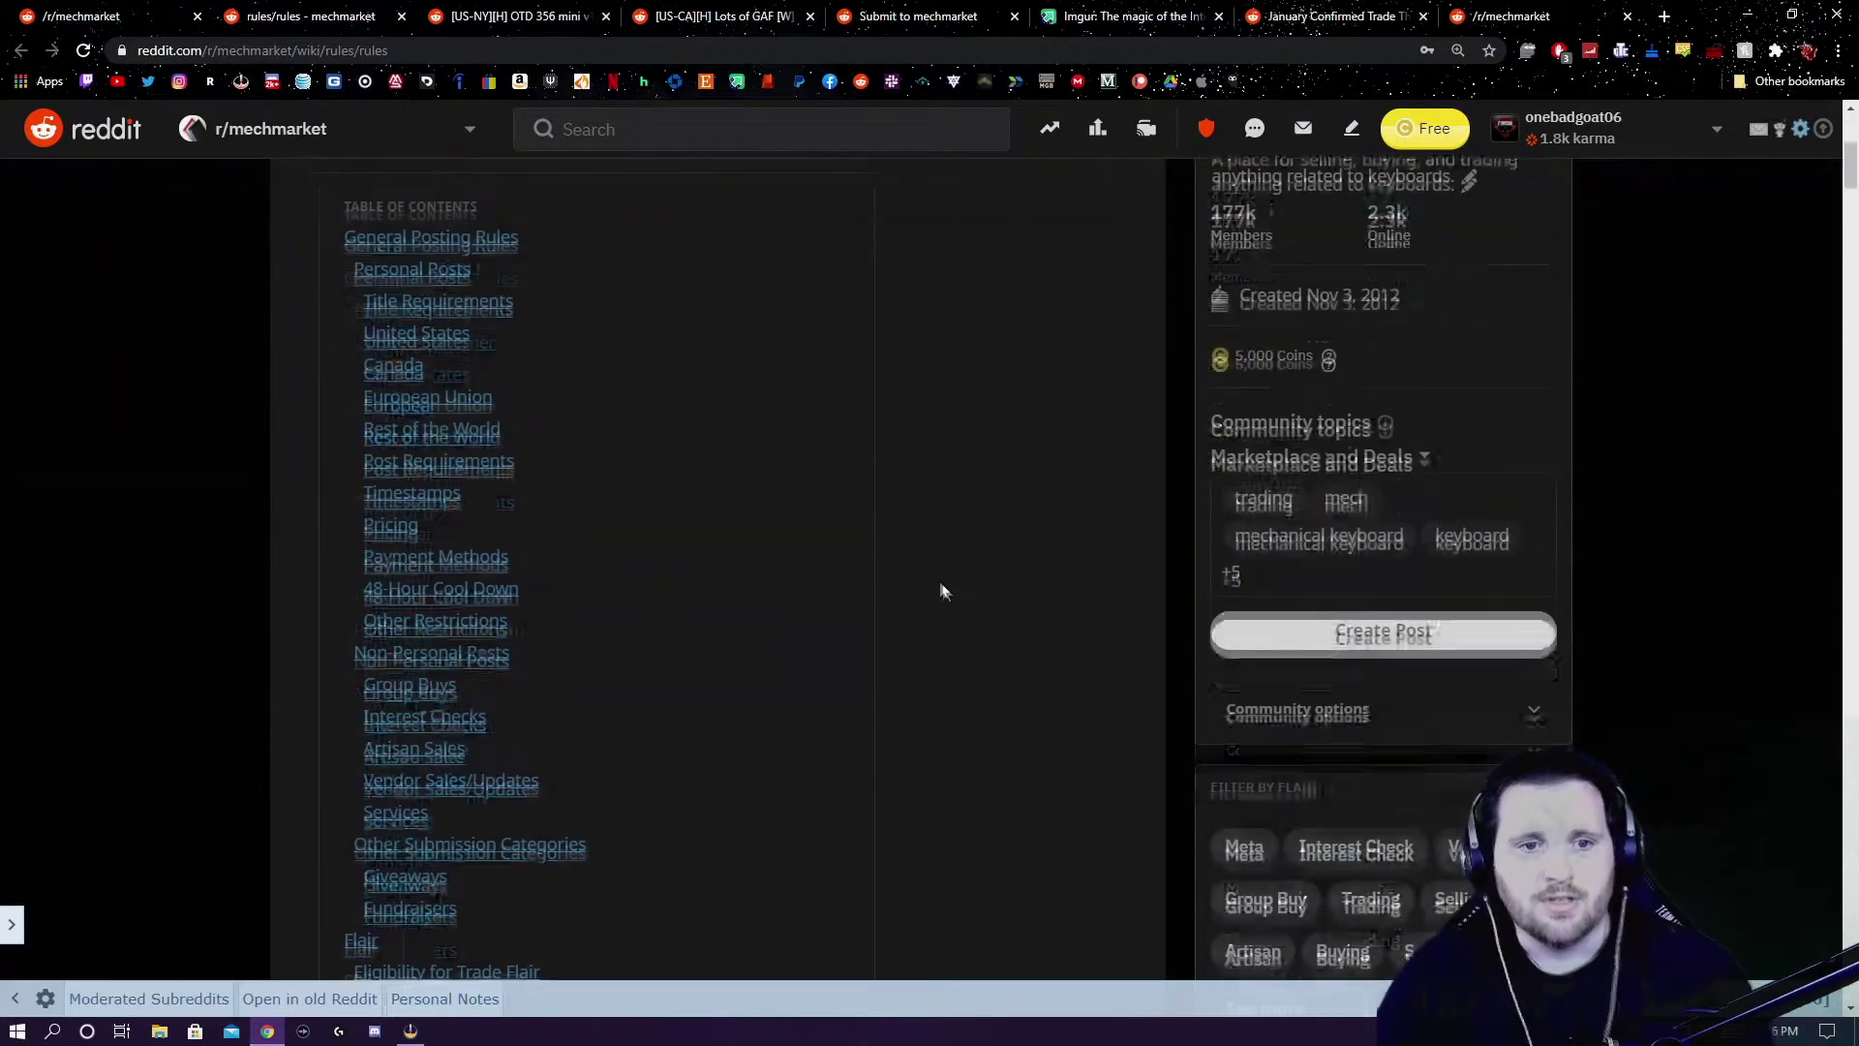
pyautogui.scroll(5, 801, 631)
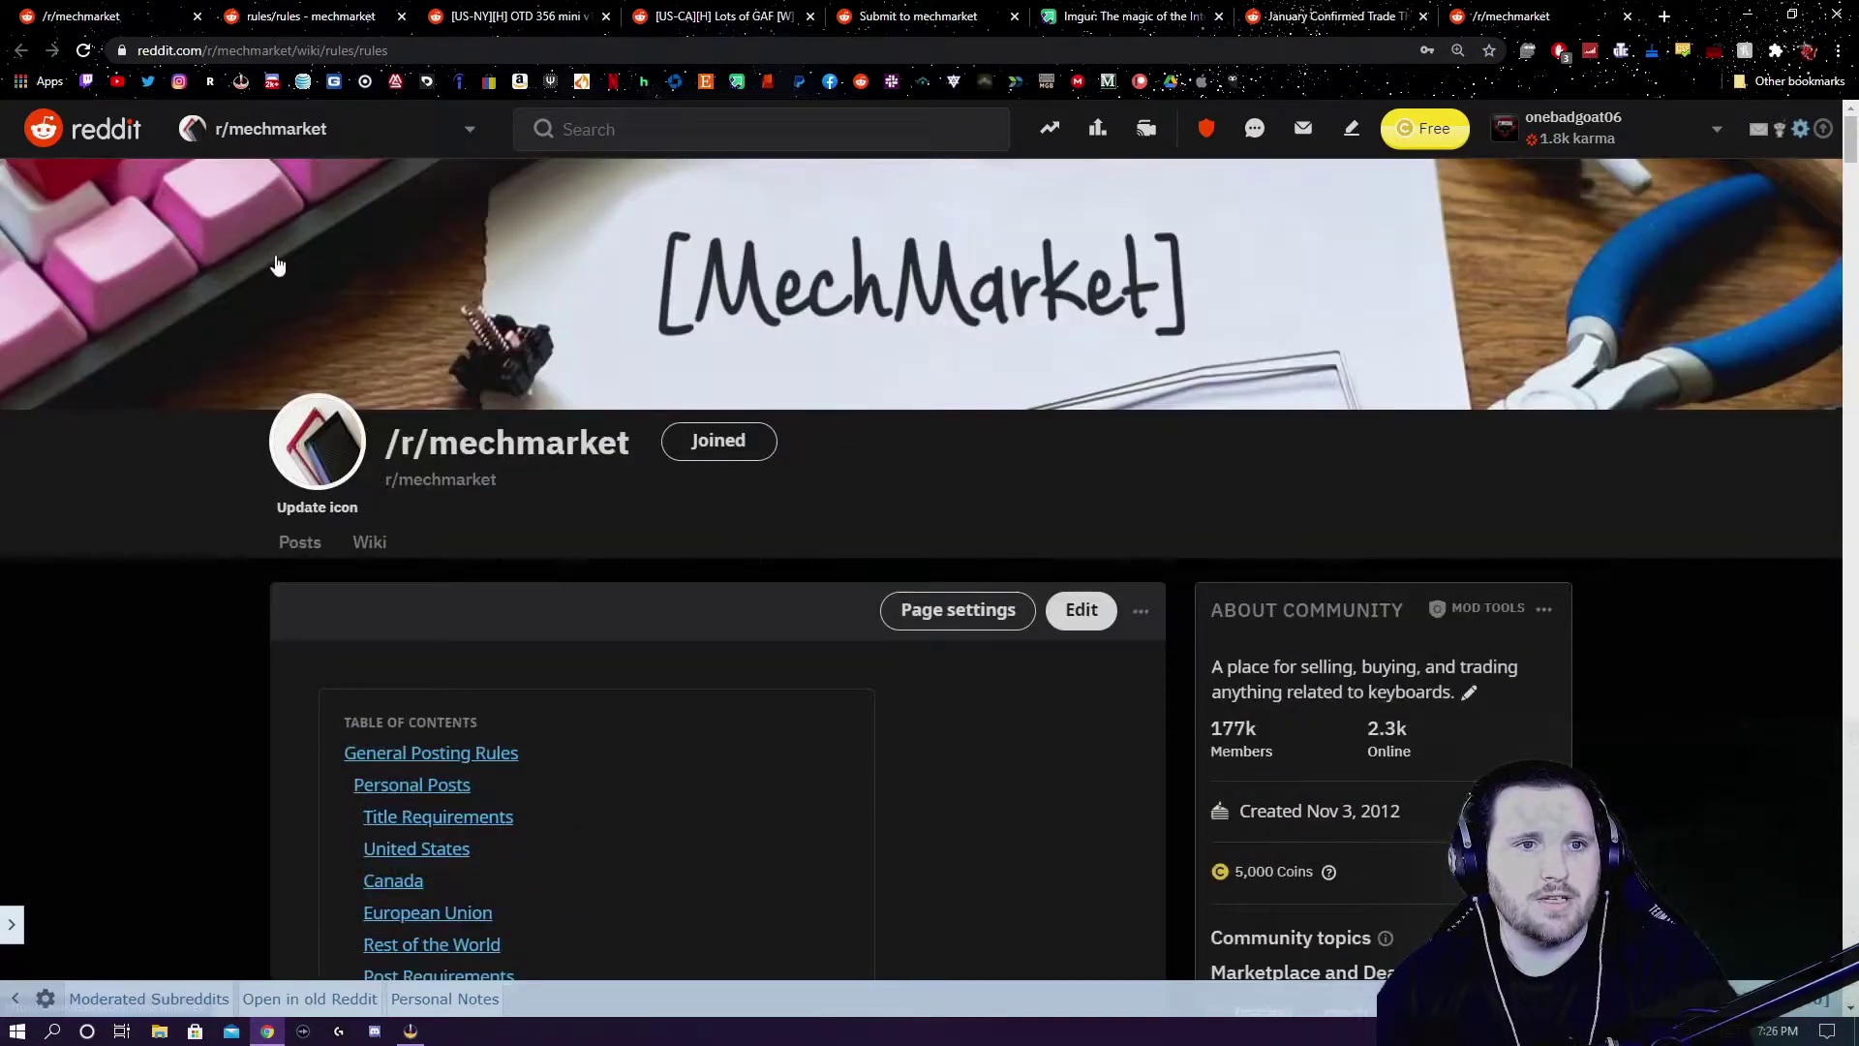
pyautogui.click(21, 51)
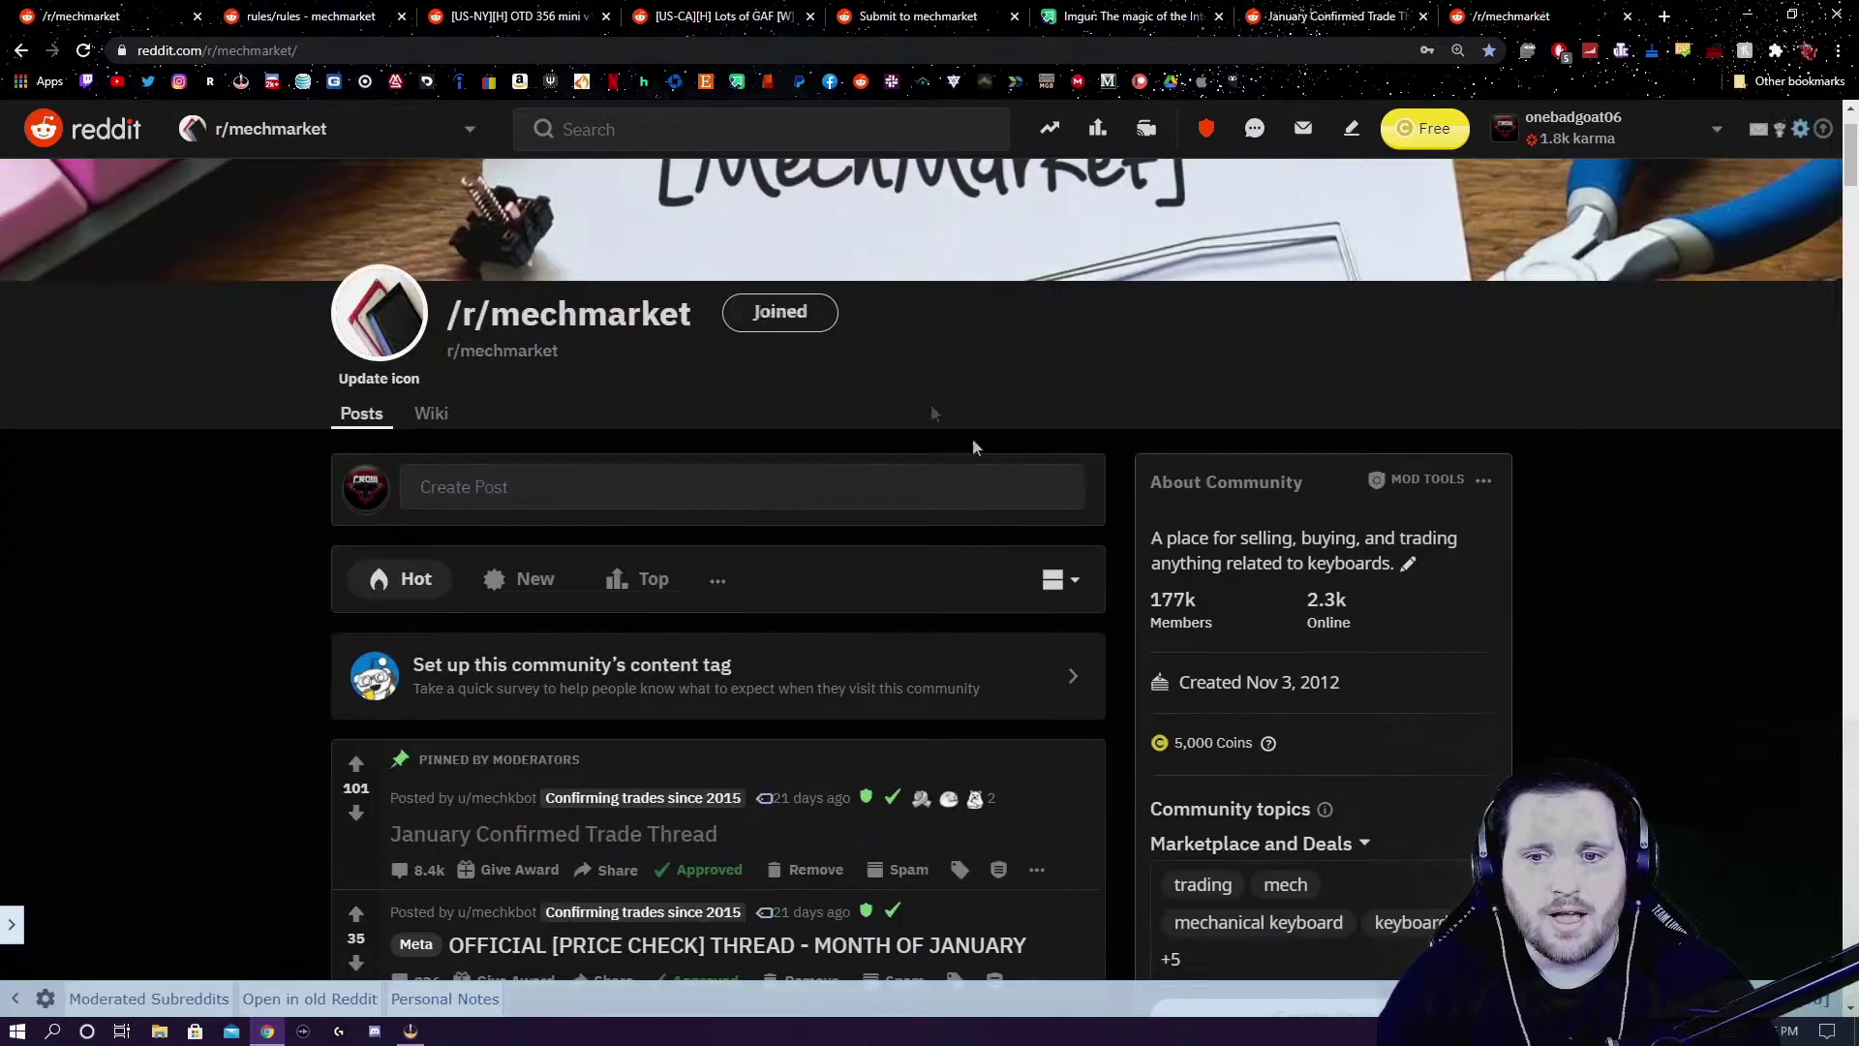
pyautogui.scroll(-4, 1303, 668)
pyautogui.scroll(-12, 1303, 668)
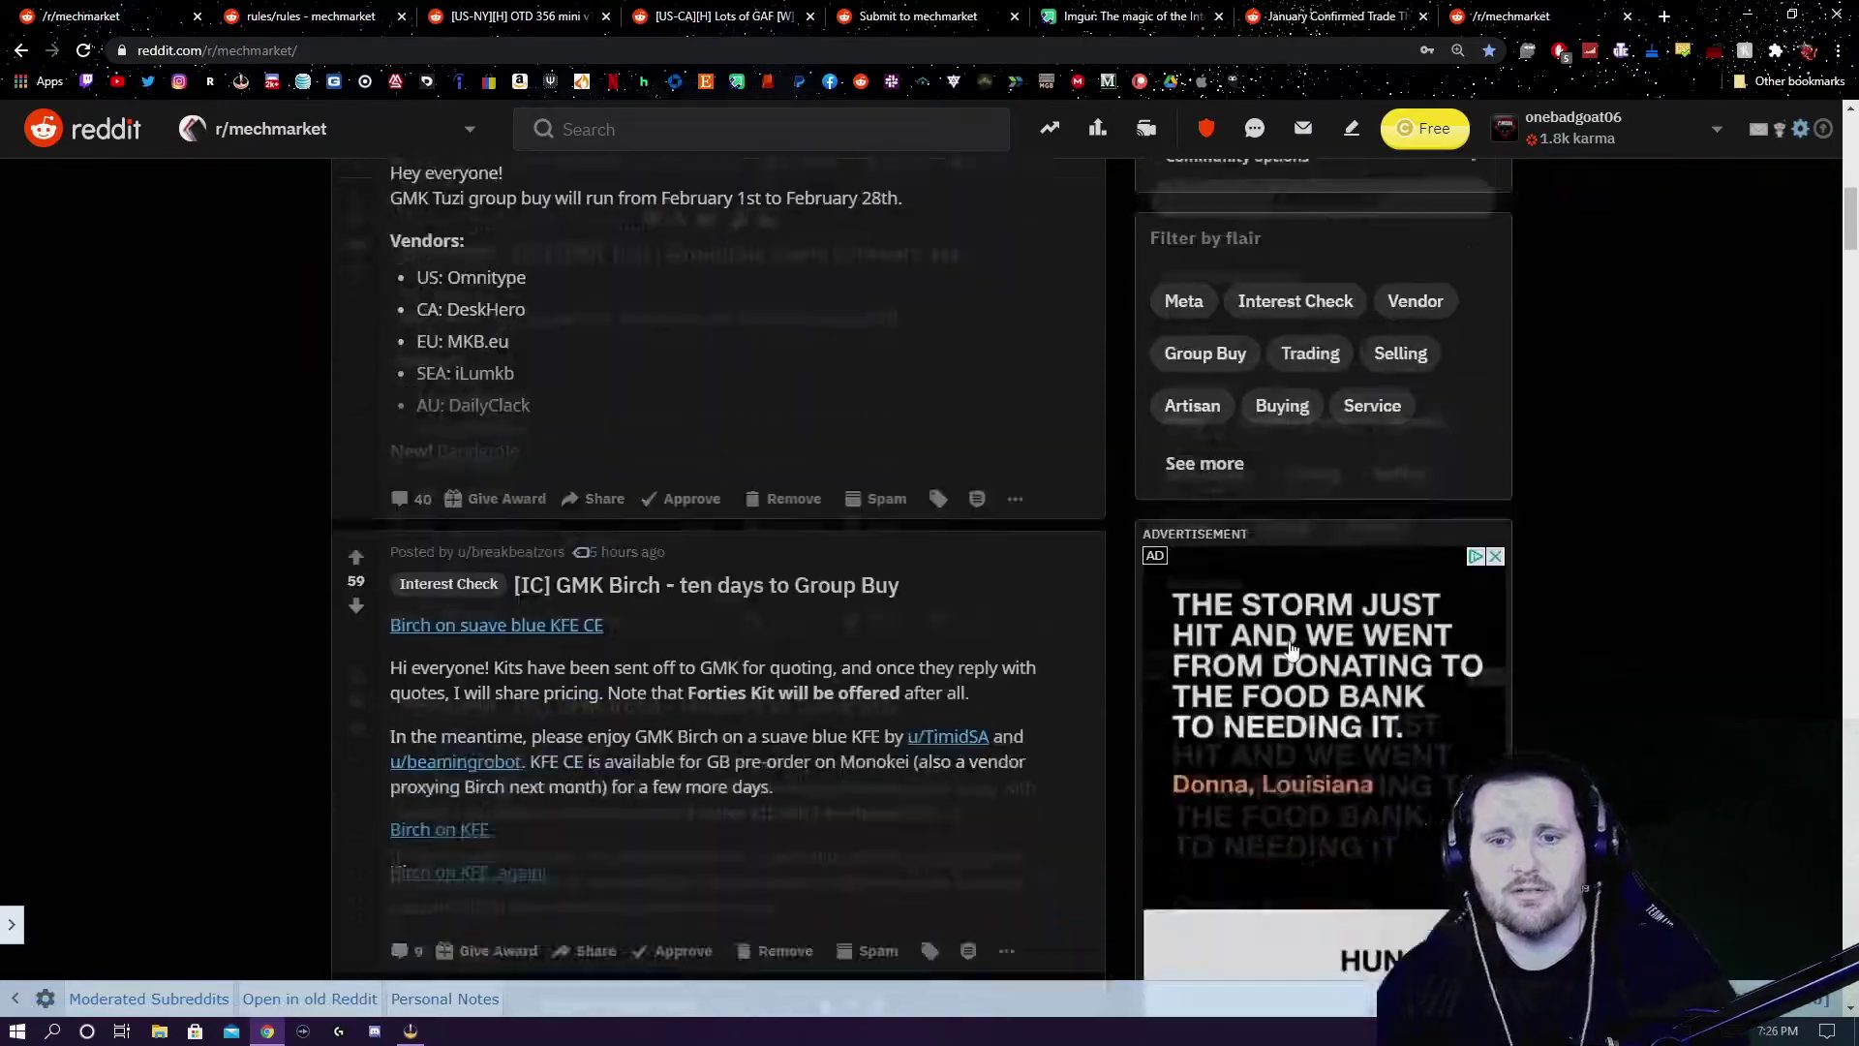
pyautogui.scroll(-6, 1314, 663)
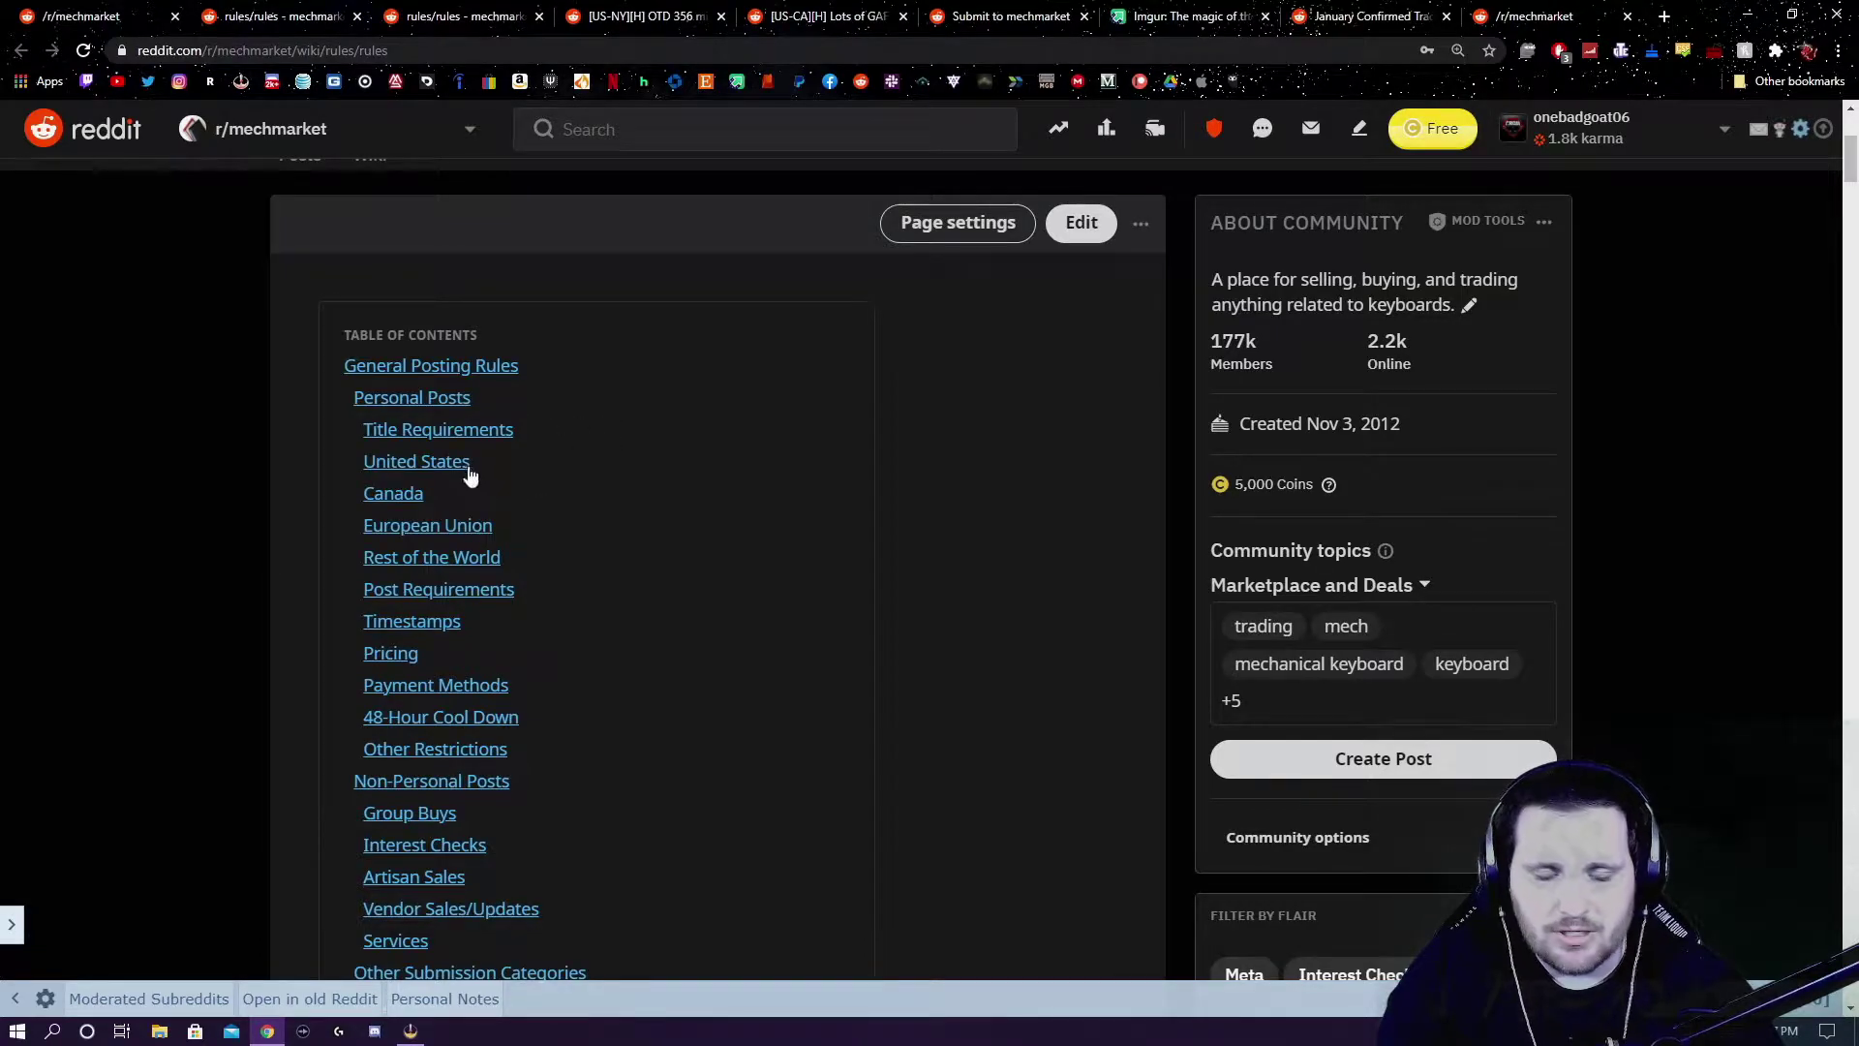
pyautogui.scroll(-3, 514, 458)
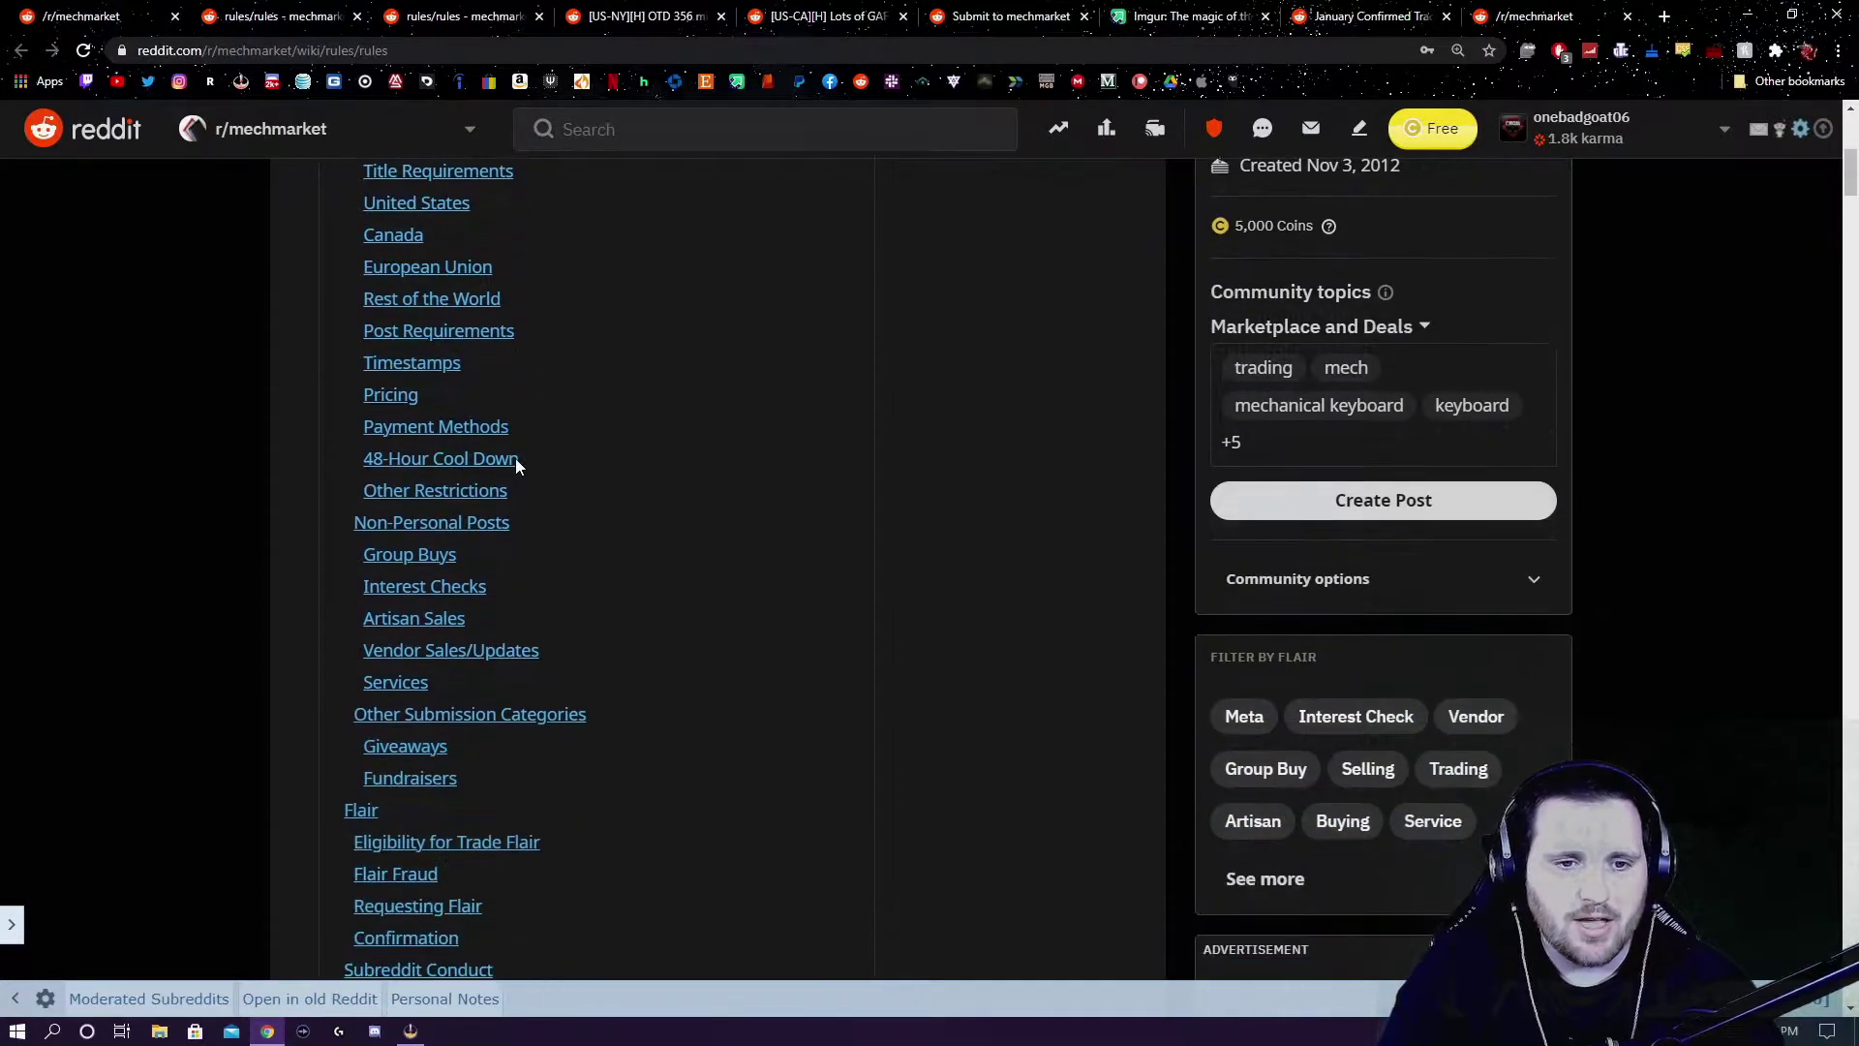
pyautogui.scroll(-6, 515, 458)
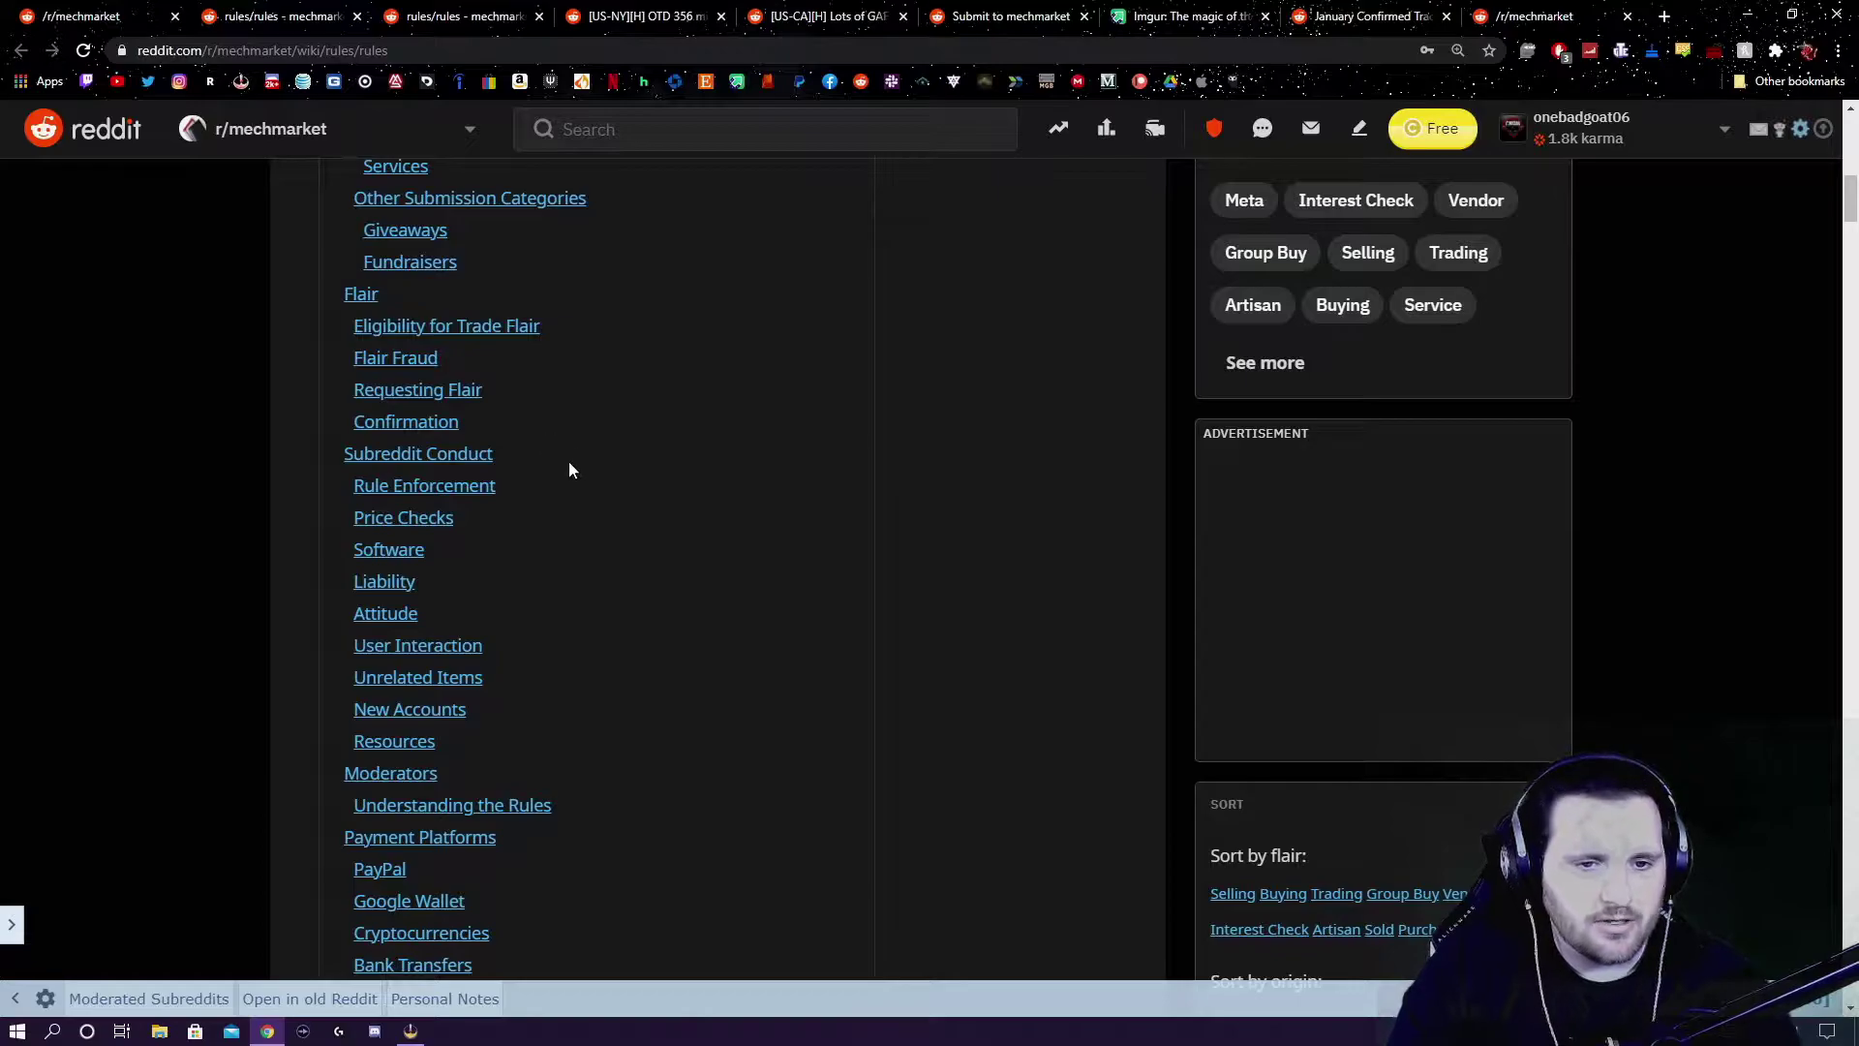
pyautogui.scroll(-2, 548, 472)
pyautogui.scroll(8, 436, 498)
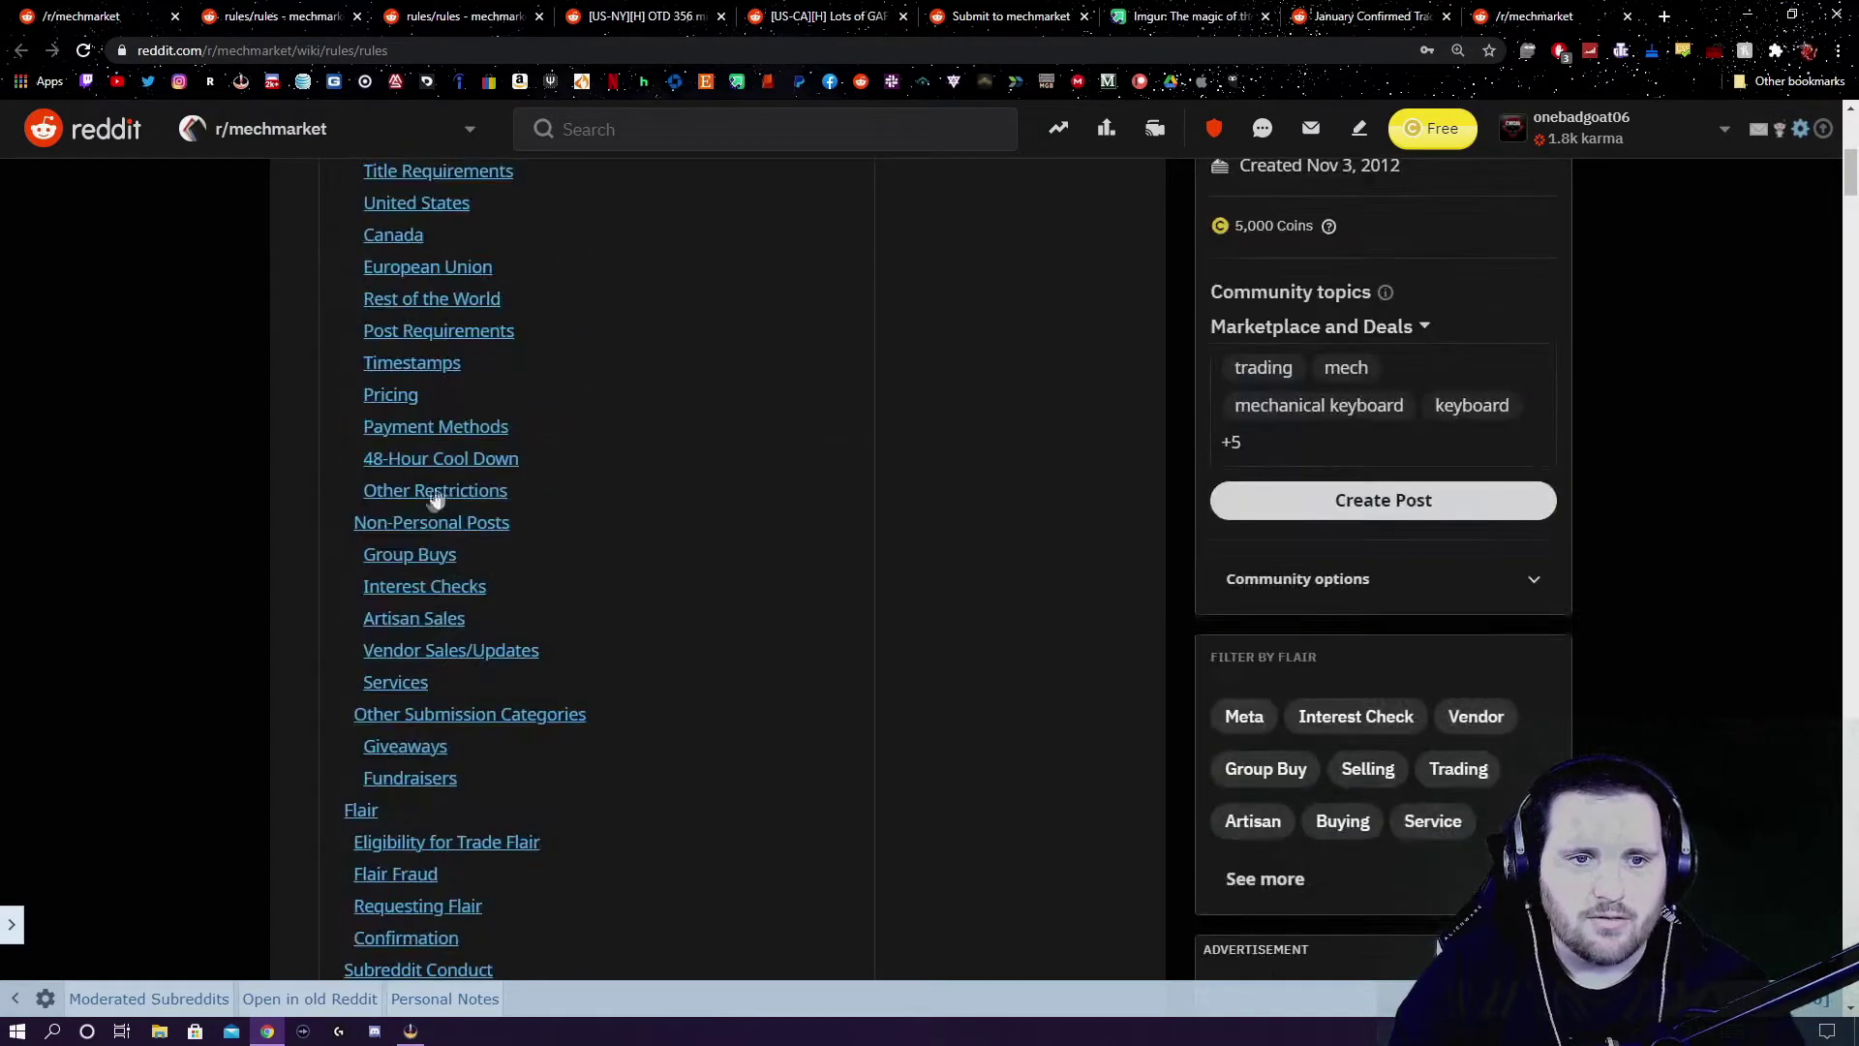
pyautogui.scroll(4, 436, 498)
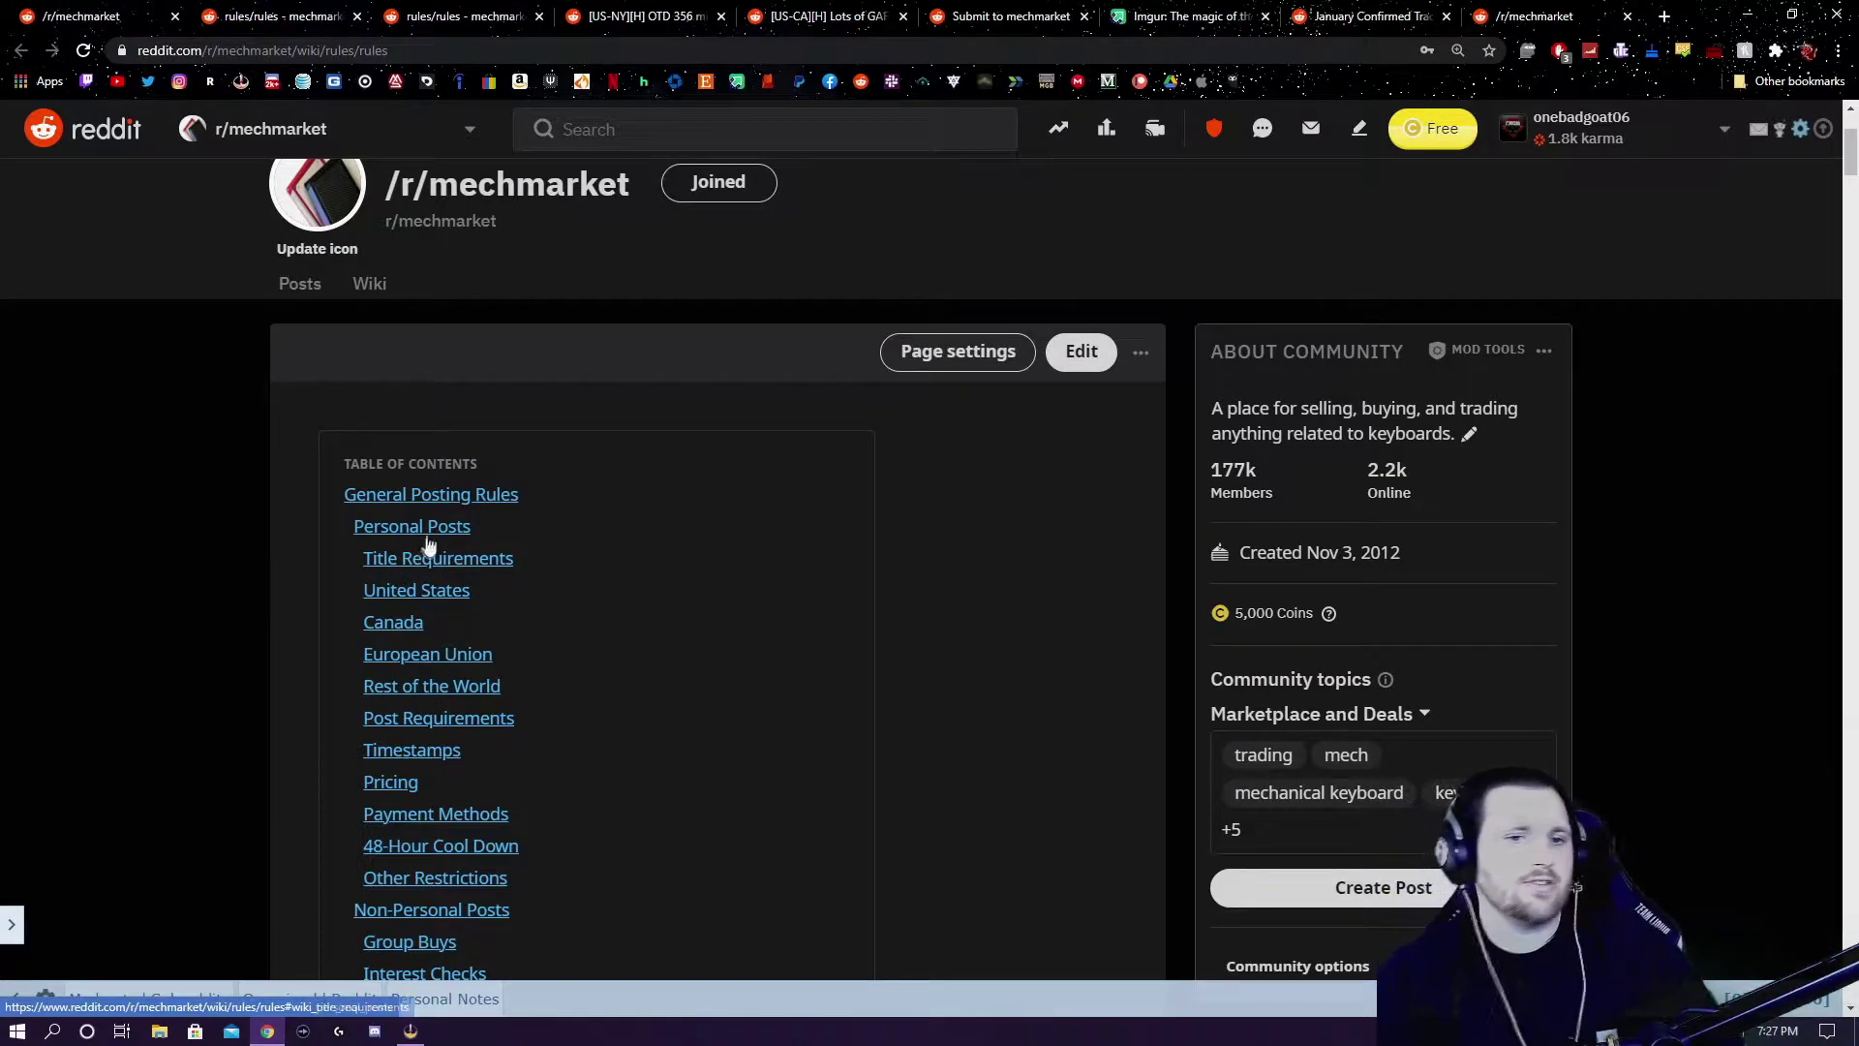
pyautogui.scroll(-1, 414, 769)
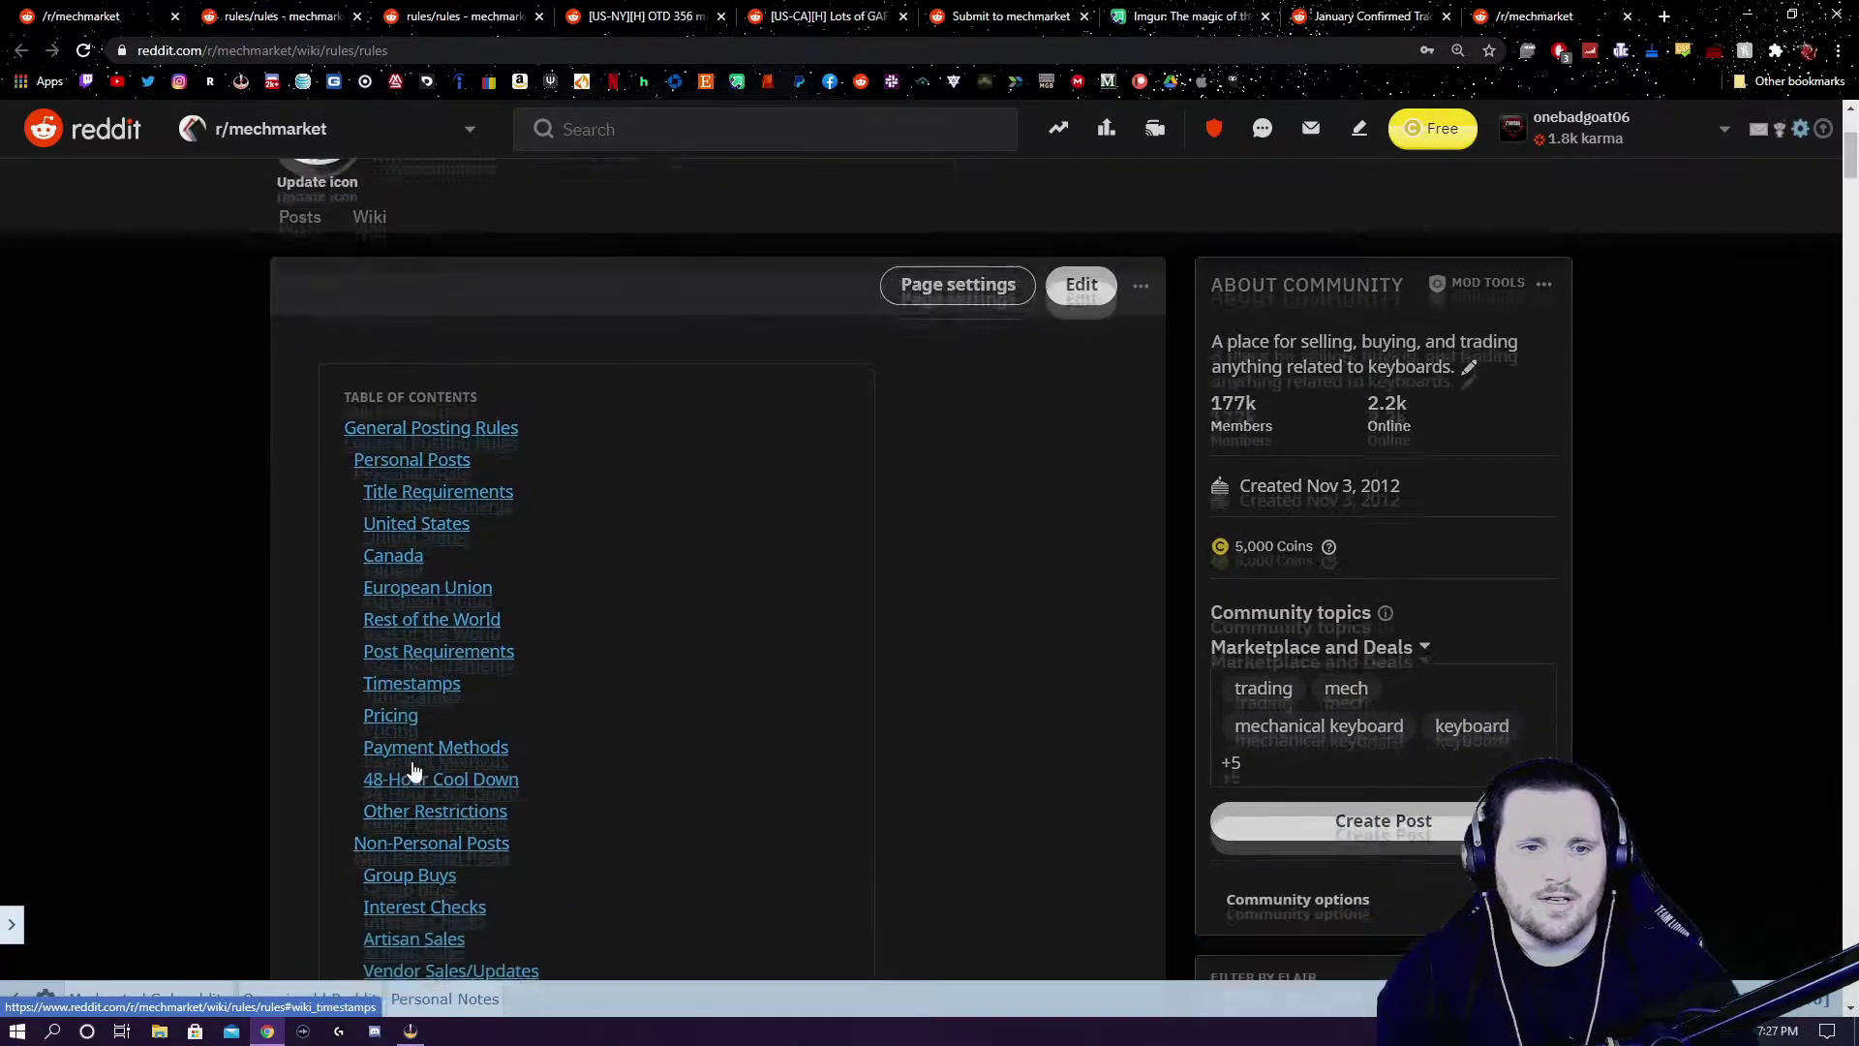
pyautogui.scroll(-3, 414, 770)
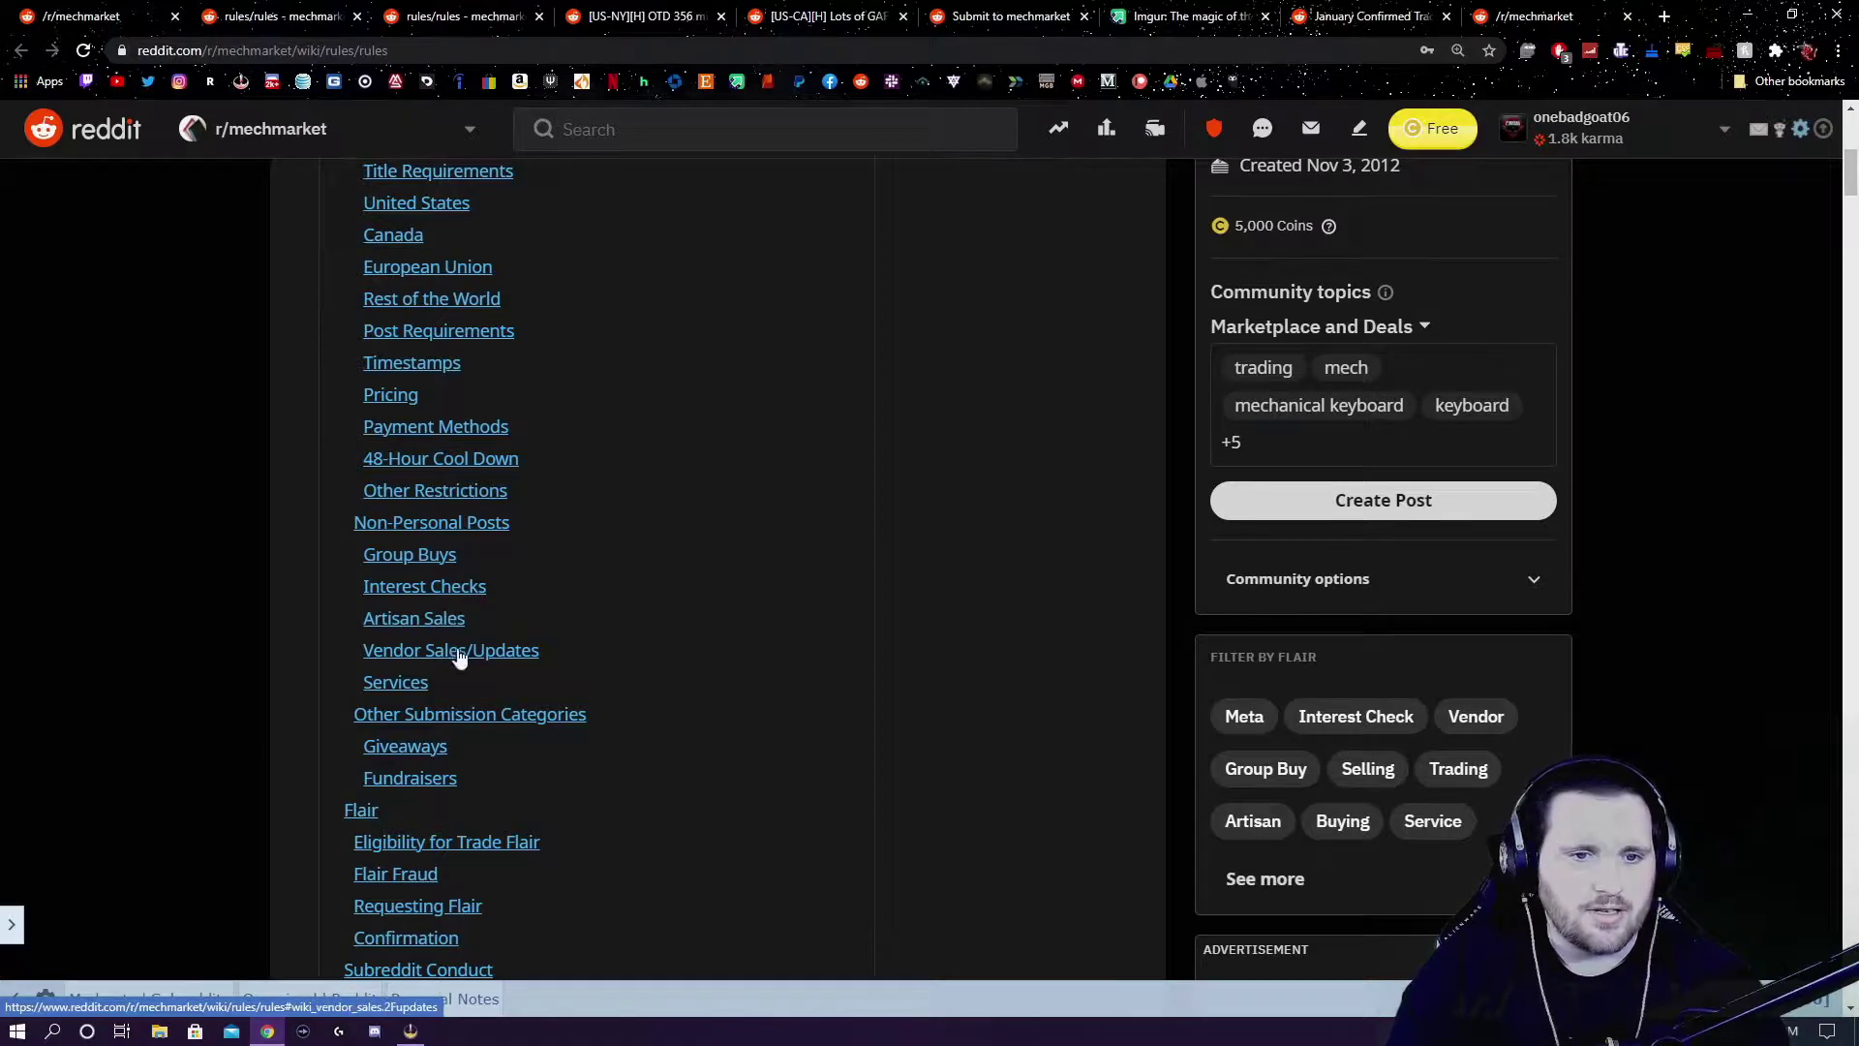
pyautogui.scroll(-1, 455, 658)
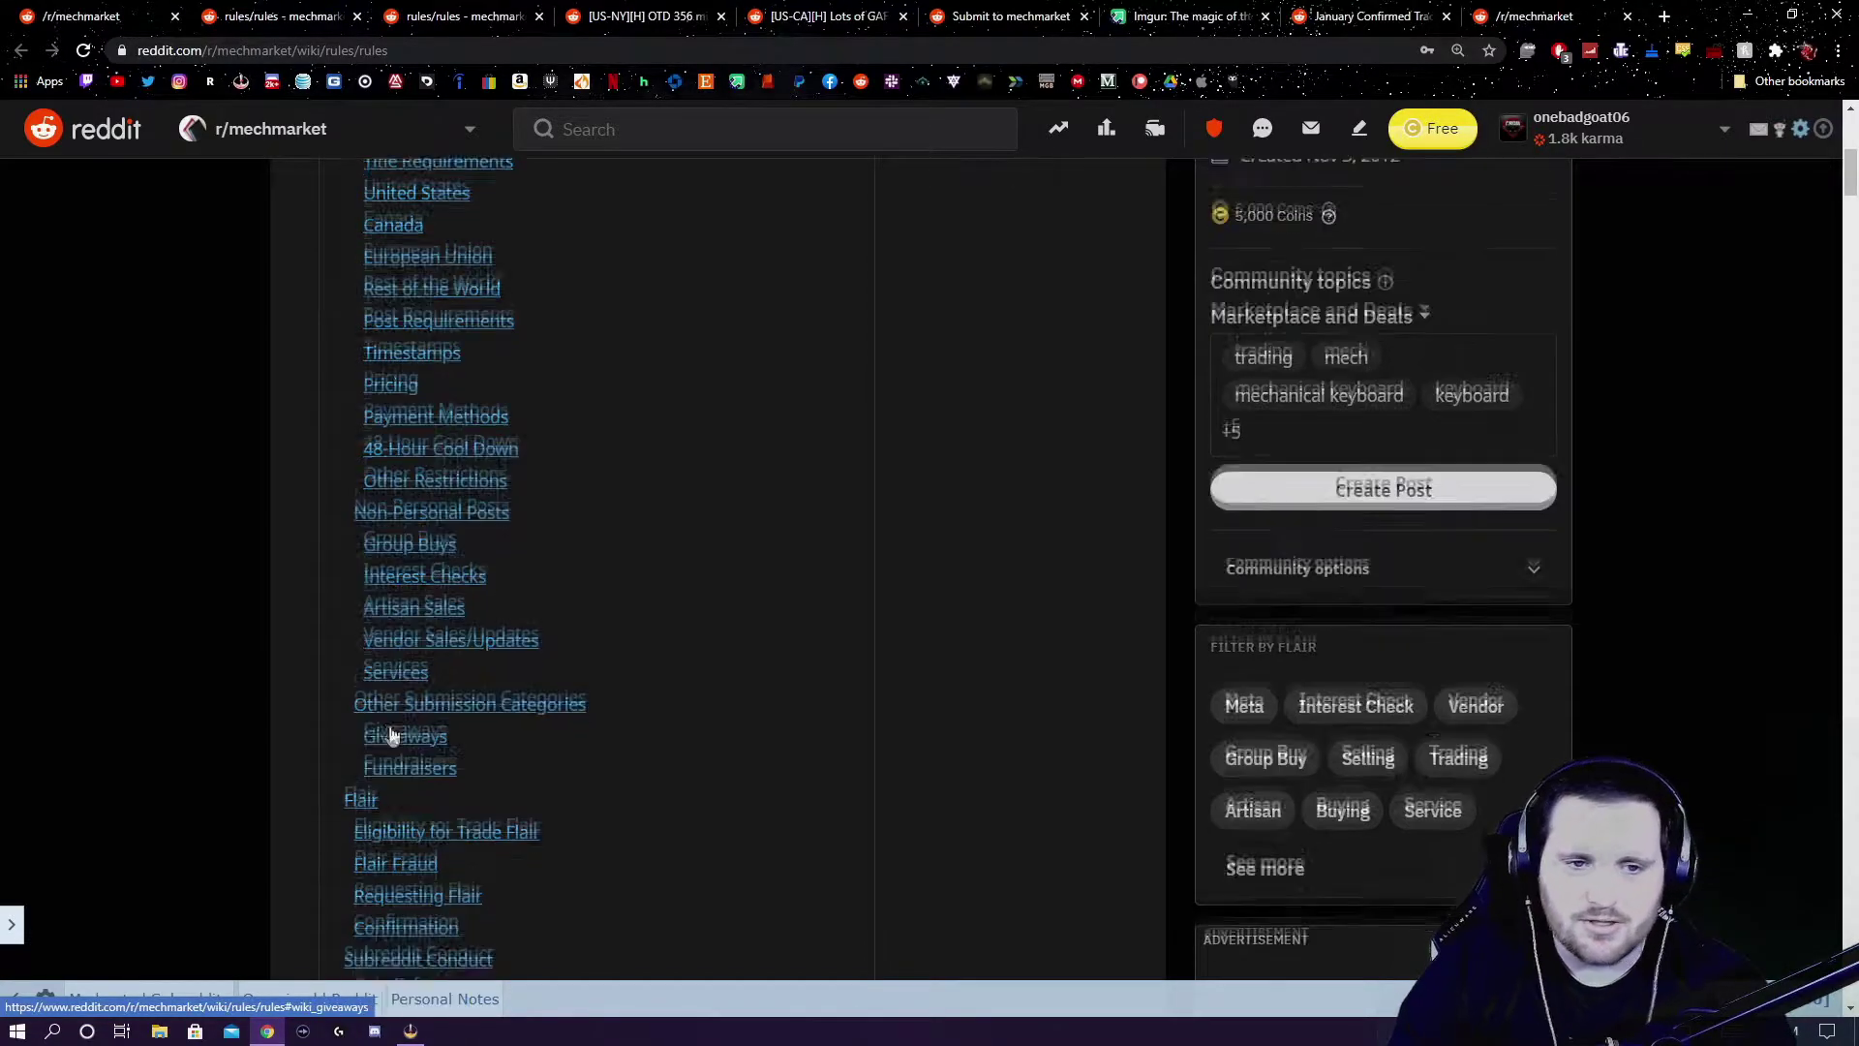
pyautogui.scroll(-2, 369, 794)
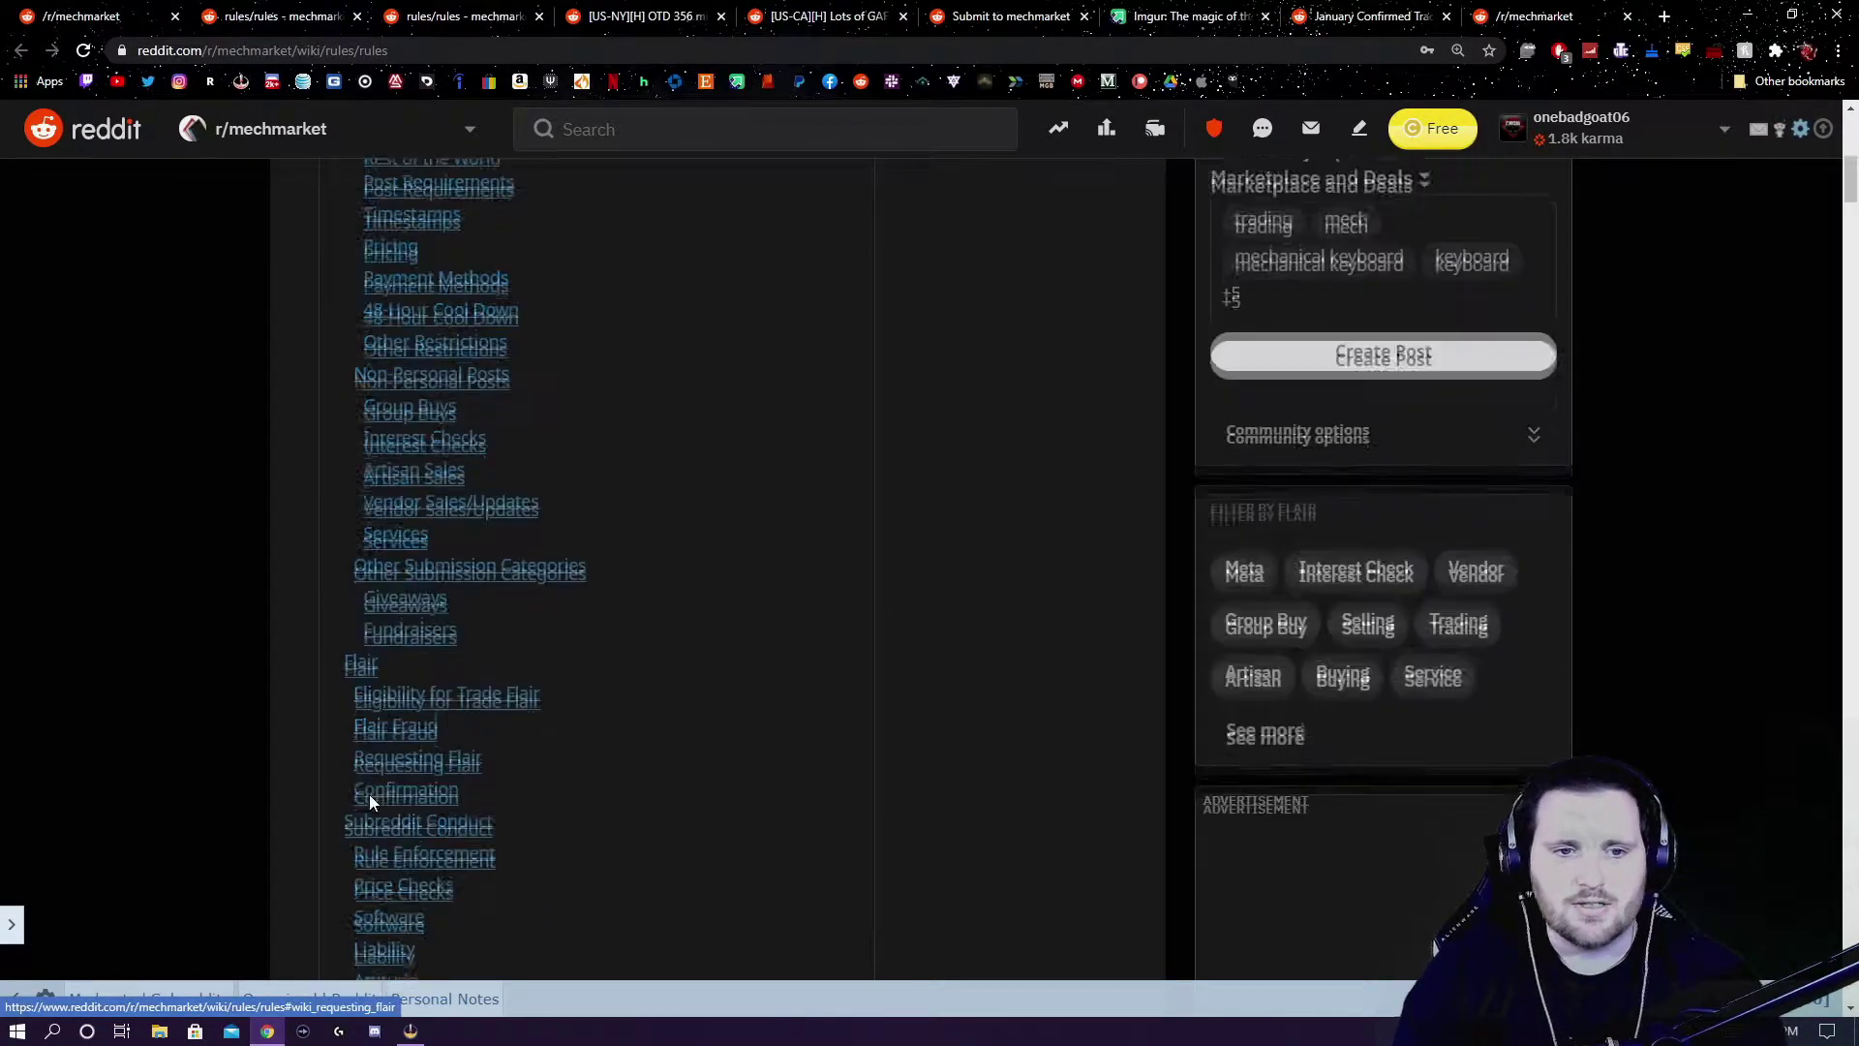
pyautogui.scroll(-1, 397, 760)
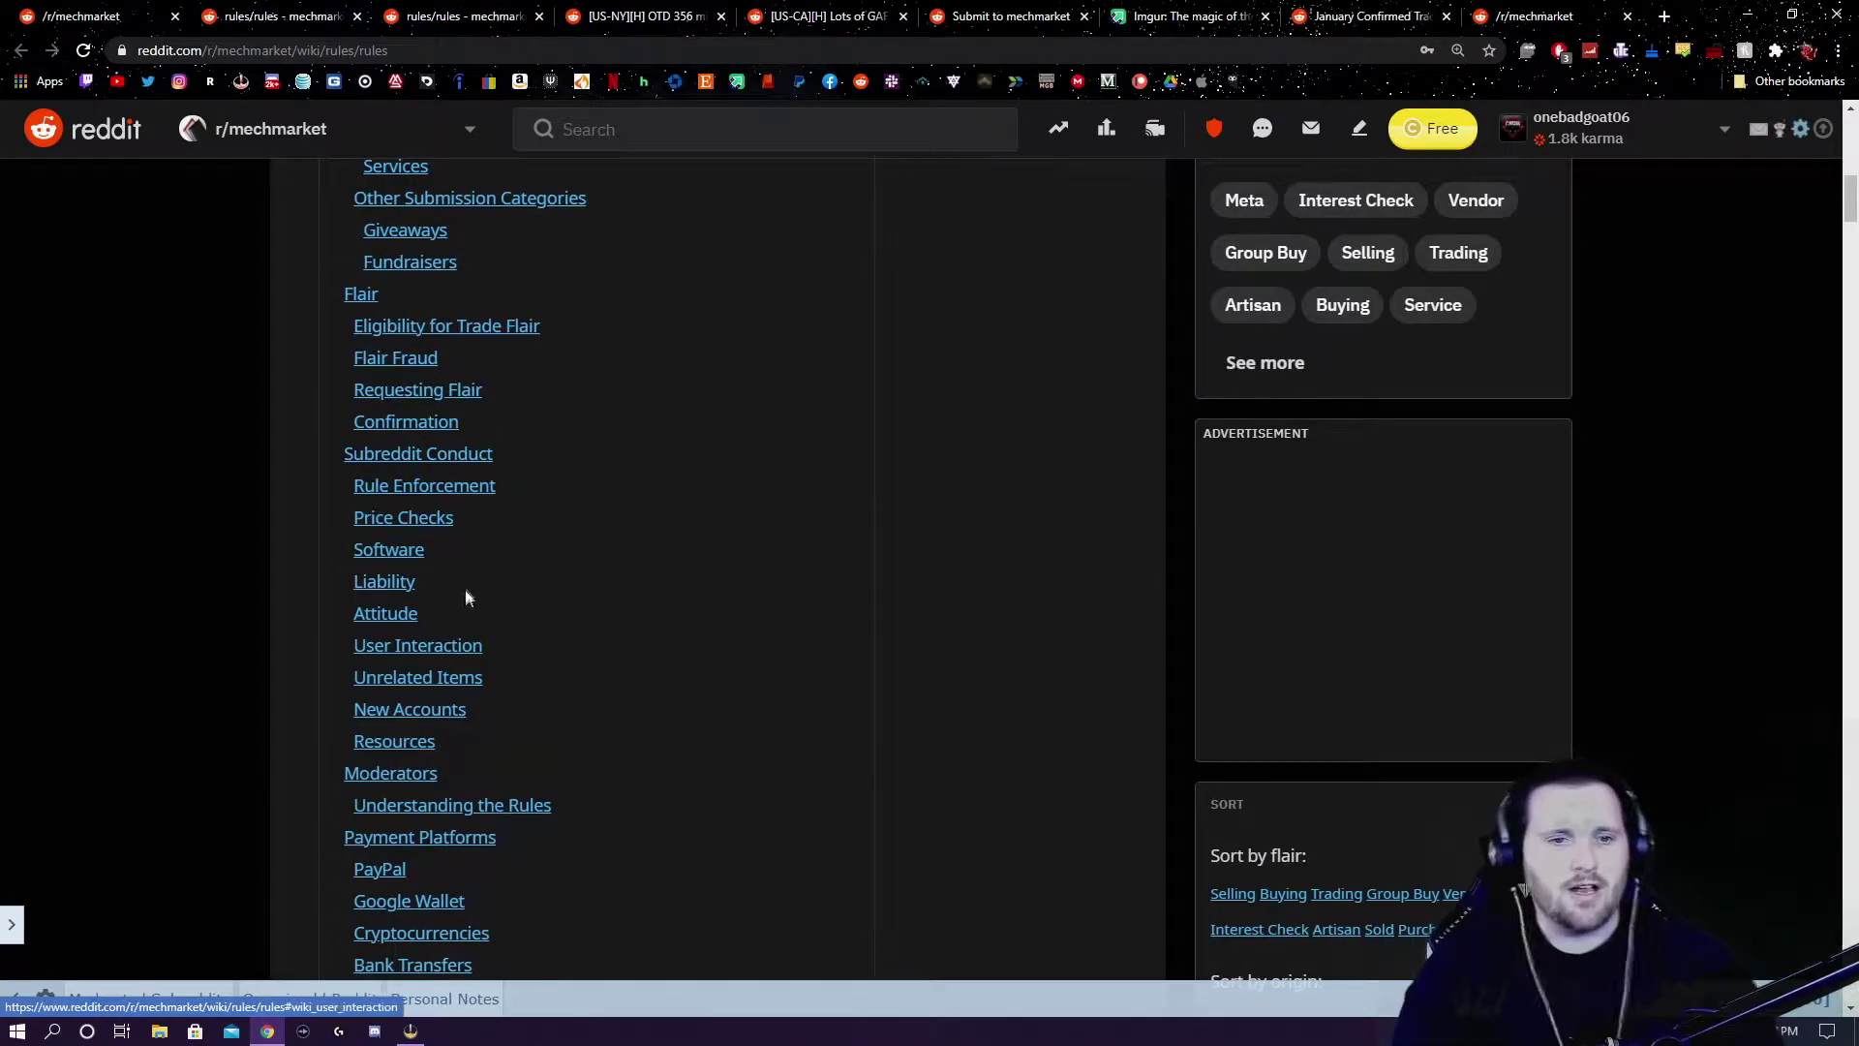
pyautogui.scroll(-1, 537, 891)
pyautogui.scroll(1, 540, 868)
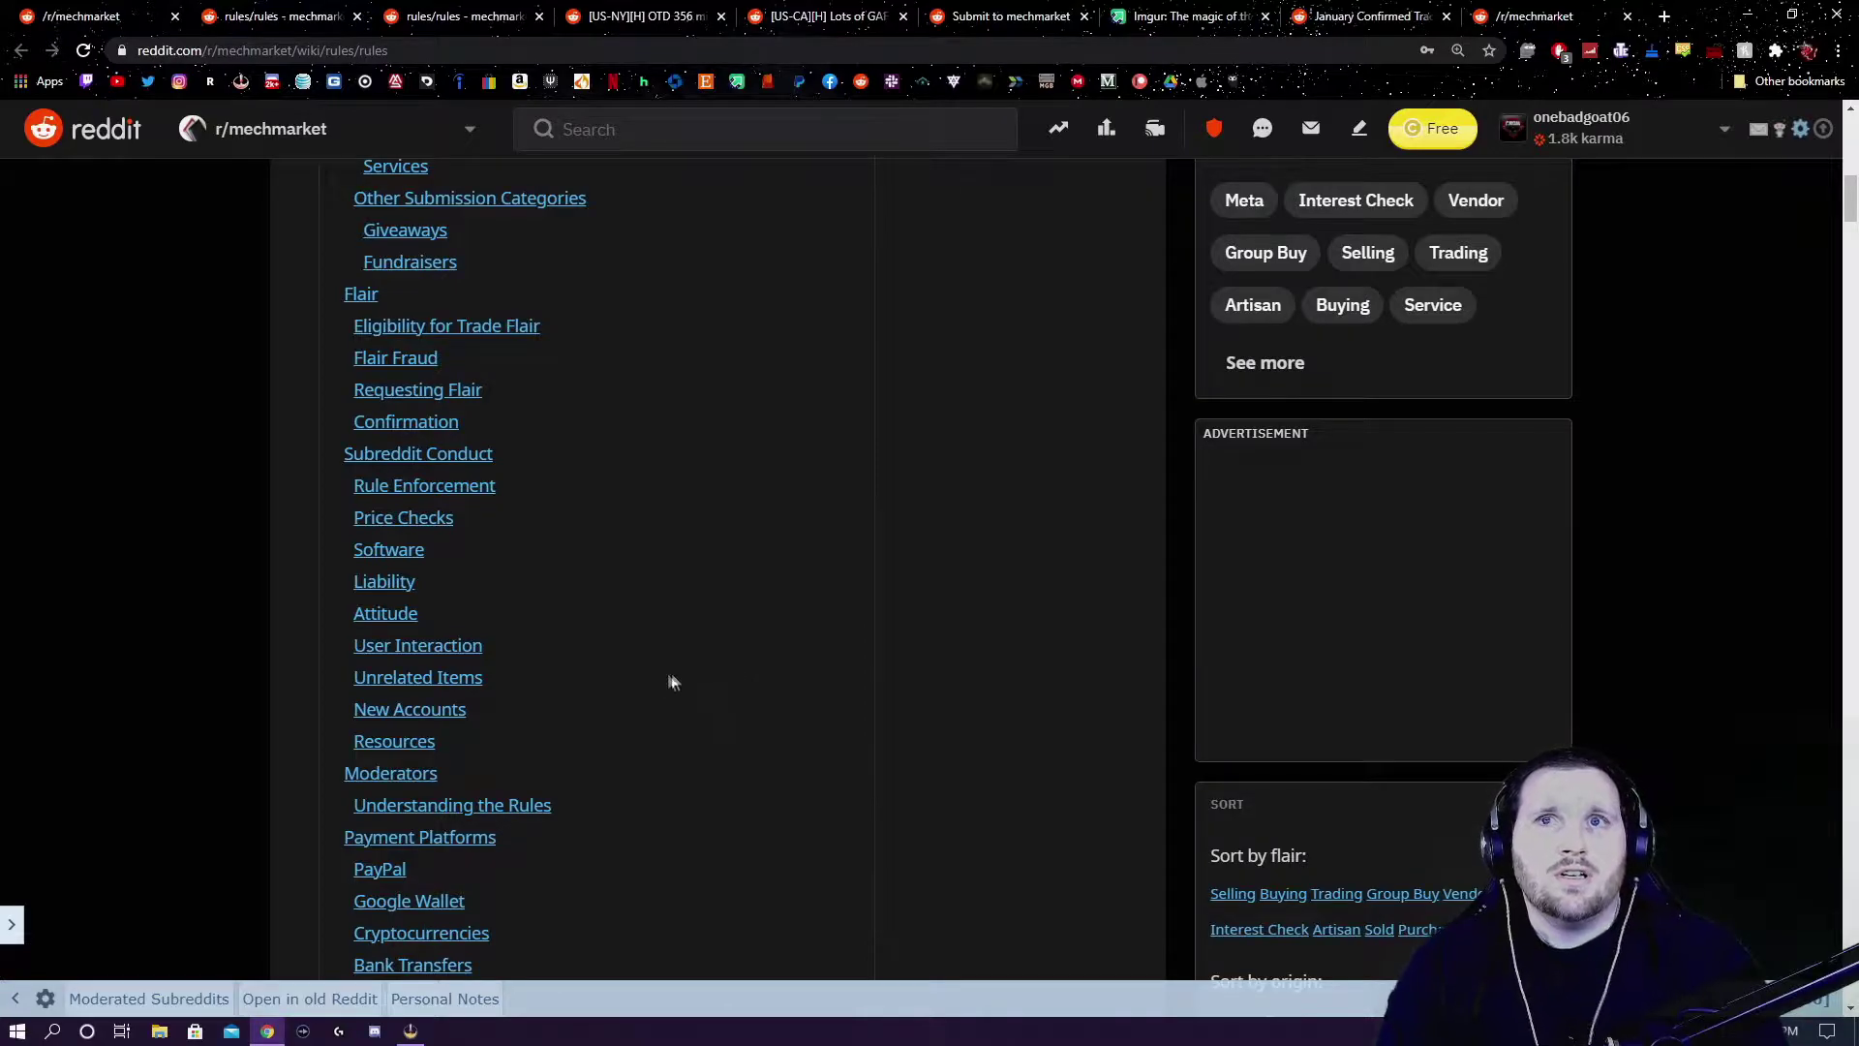
pyautogui.scroll(10, 681, 670)
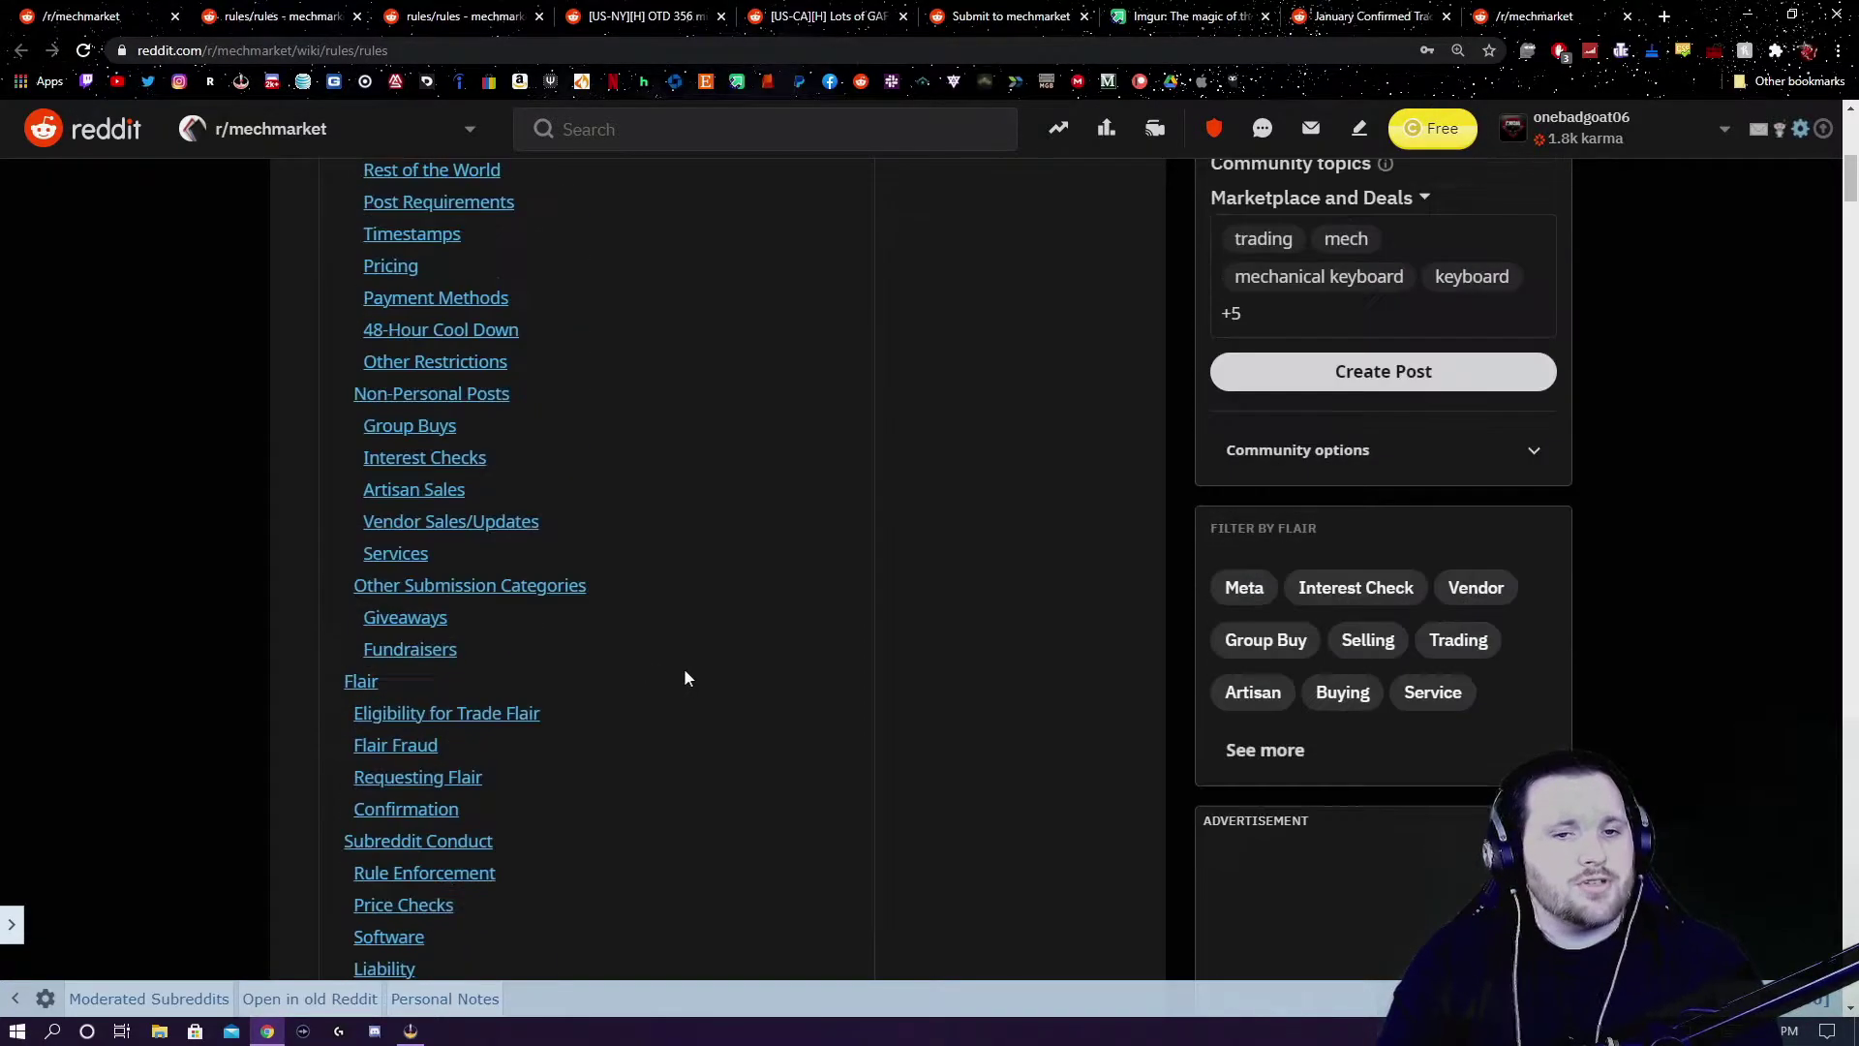
pyautogui.scroll(2, 693, 671)
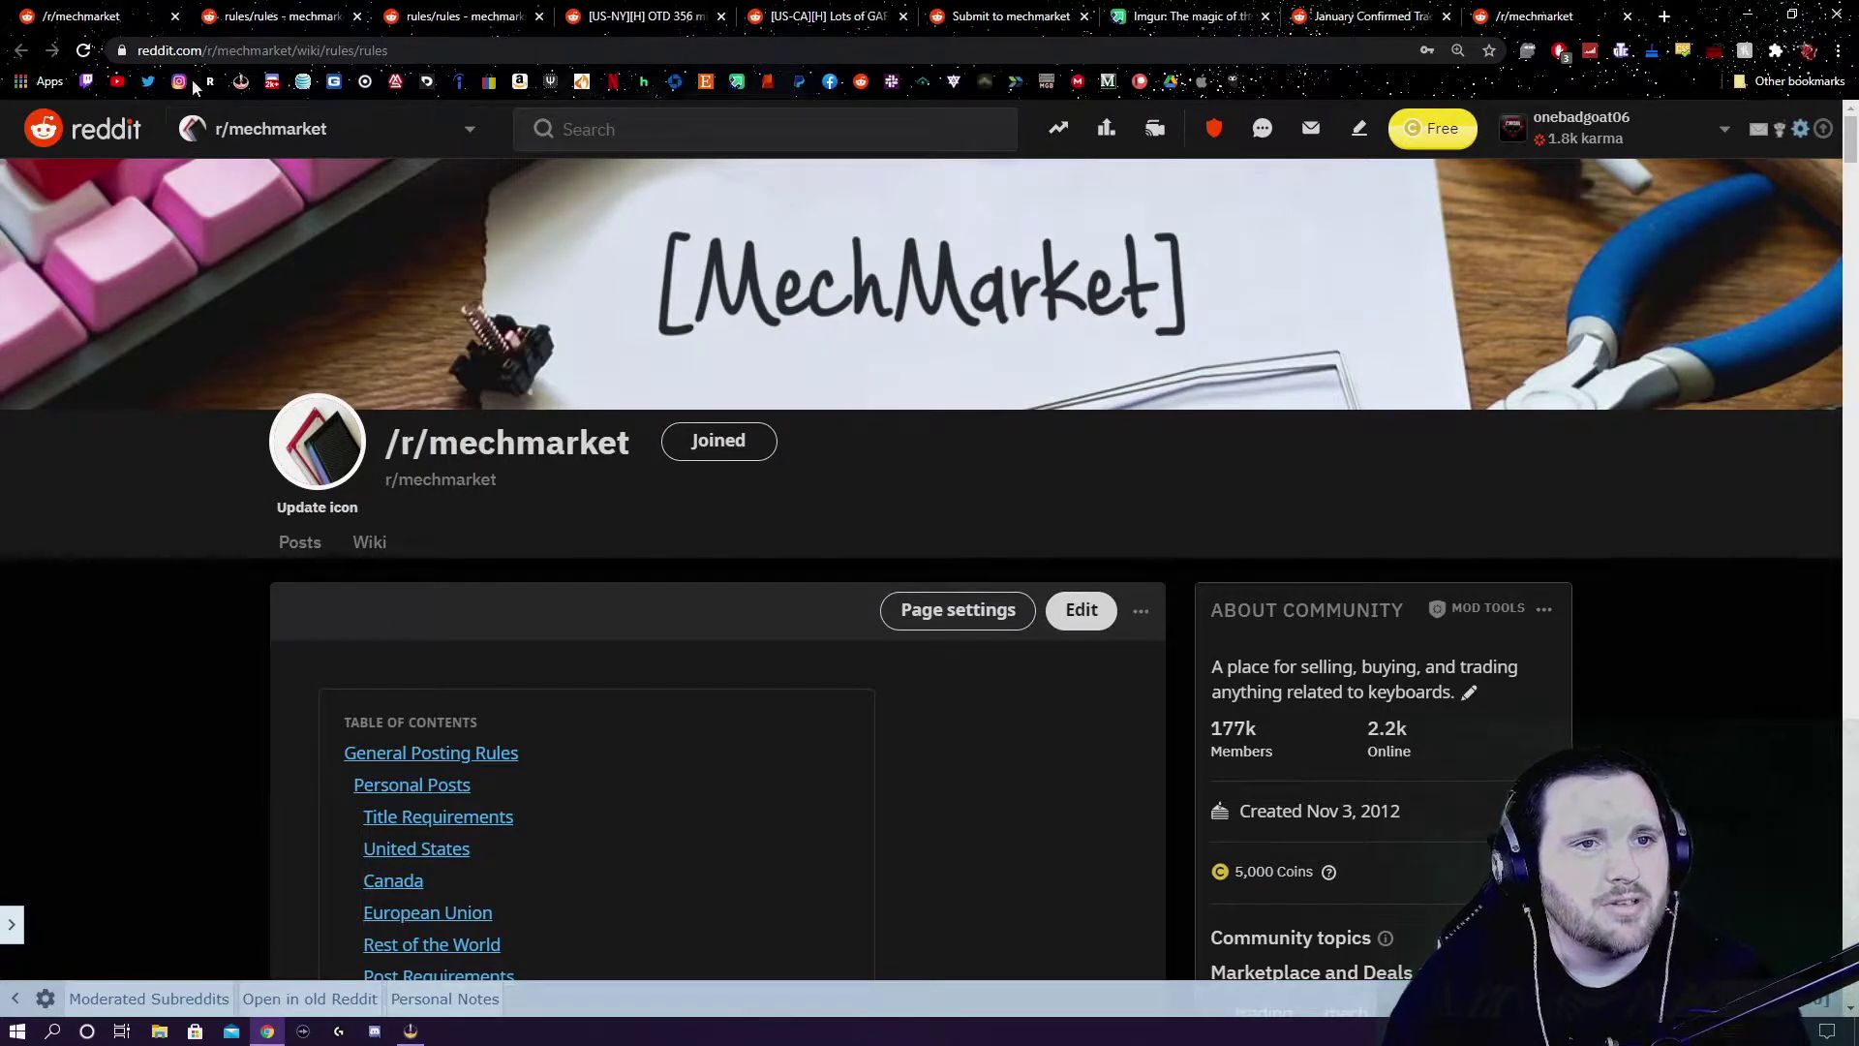
# - Go back from the rules wiki to the r/mechmarket feed and scroll to the GMK Birch post
pyautogui.hotkey('alt', 'Left')
pyautogui.scroll(-4, 605, 494)
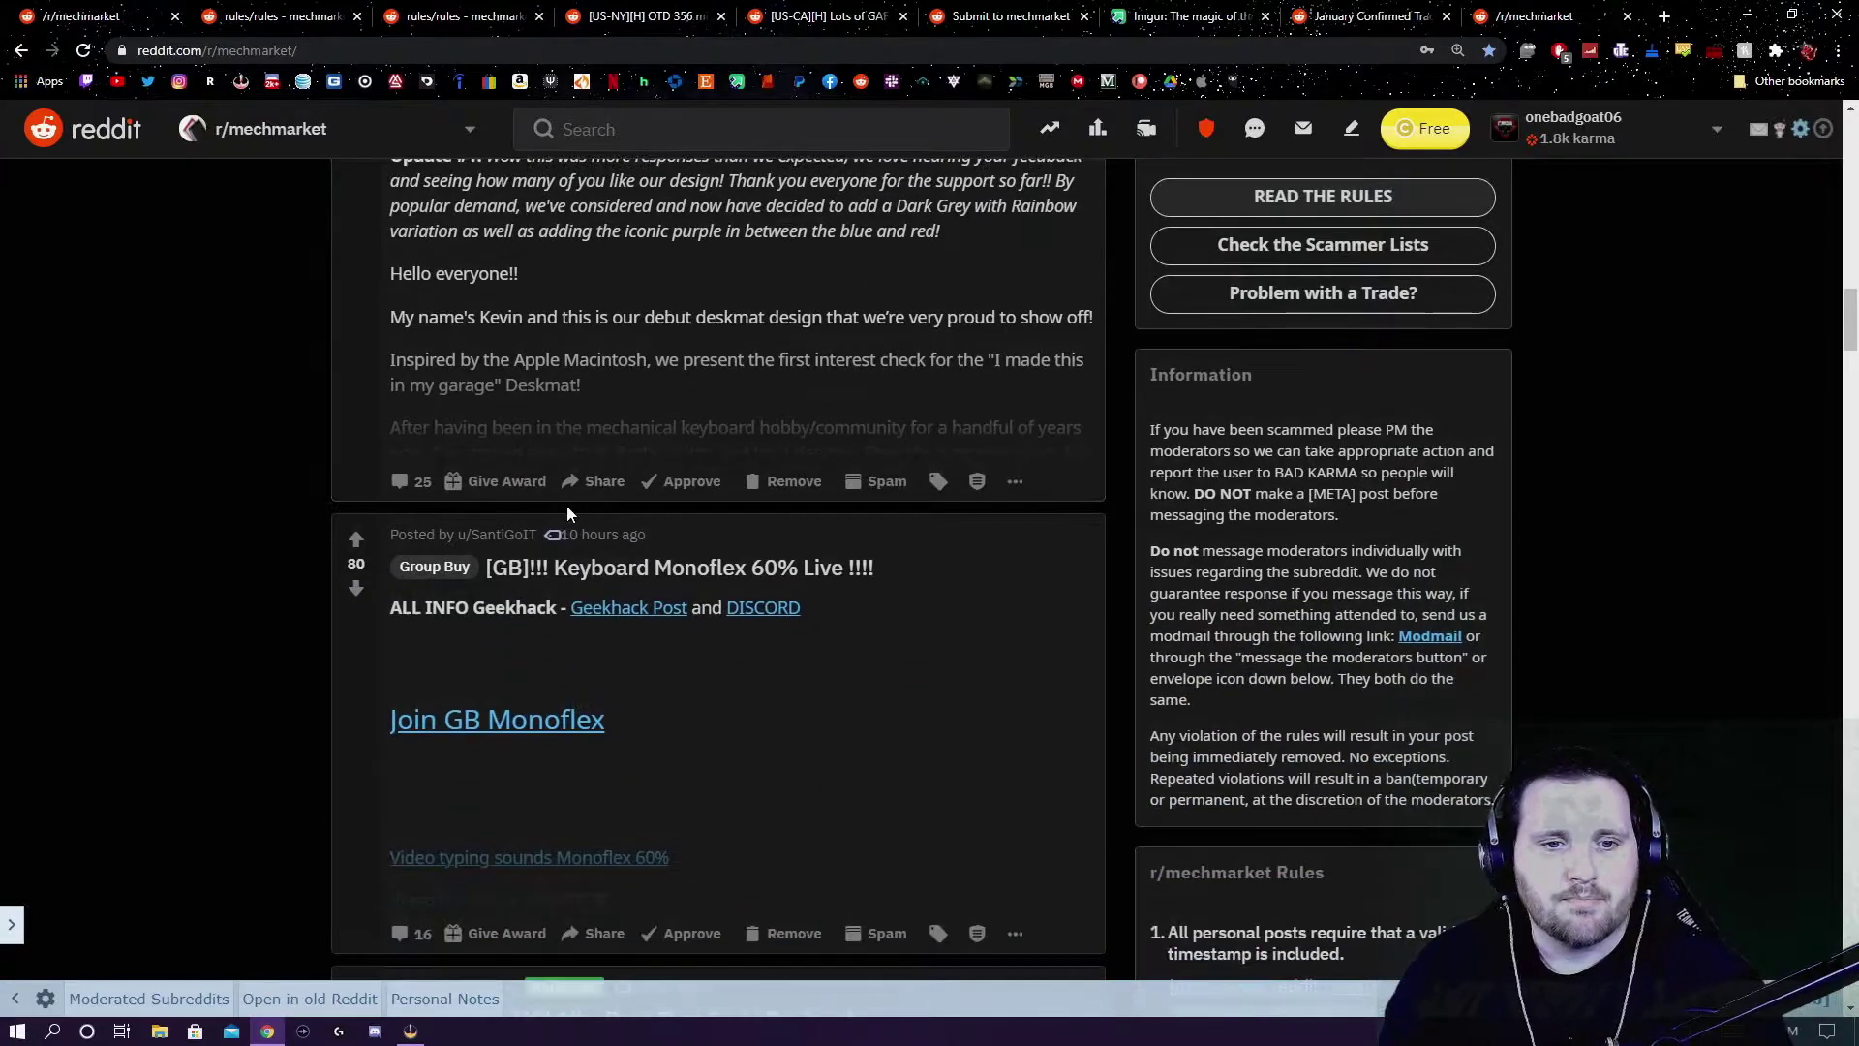
pyautogui.scroll(-3, 567, 506)
pyautogui.scroll(9, 571, 508)
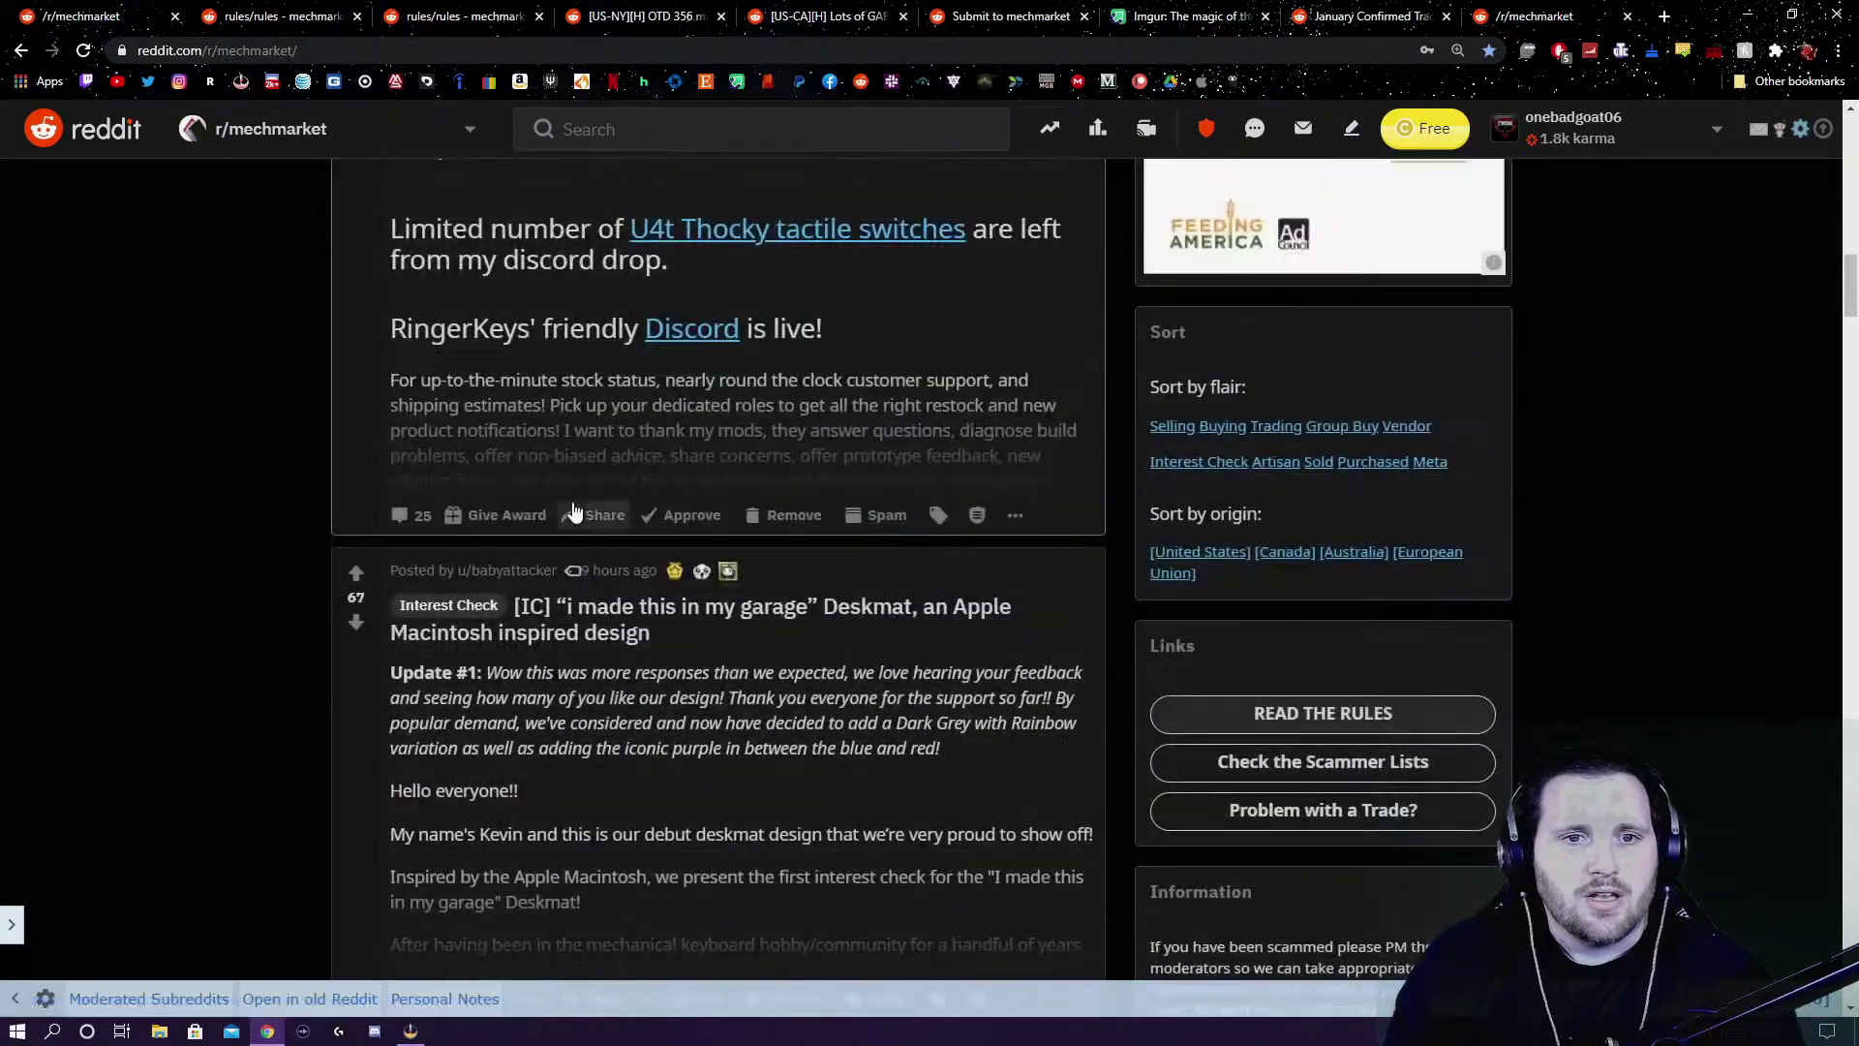
pyautogui.scroll(7, 574, 510)
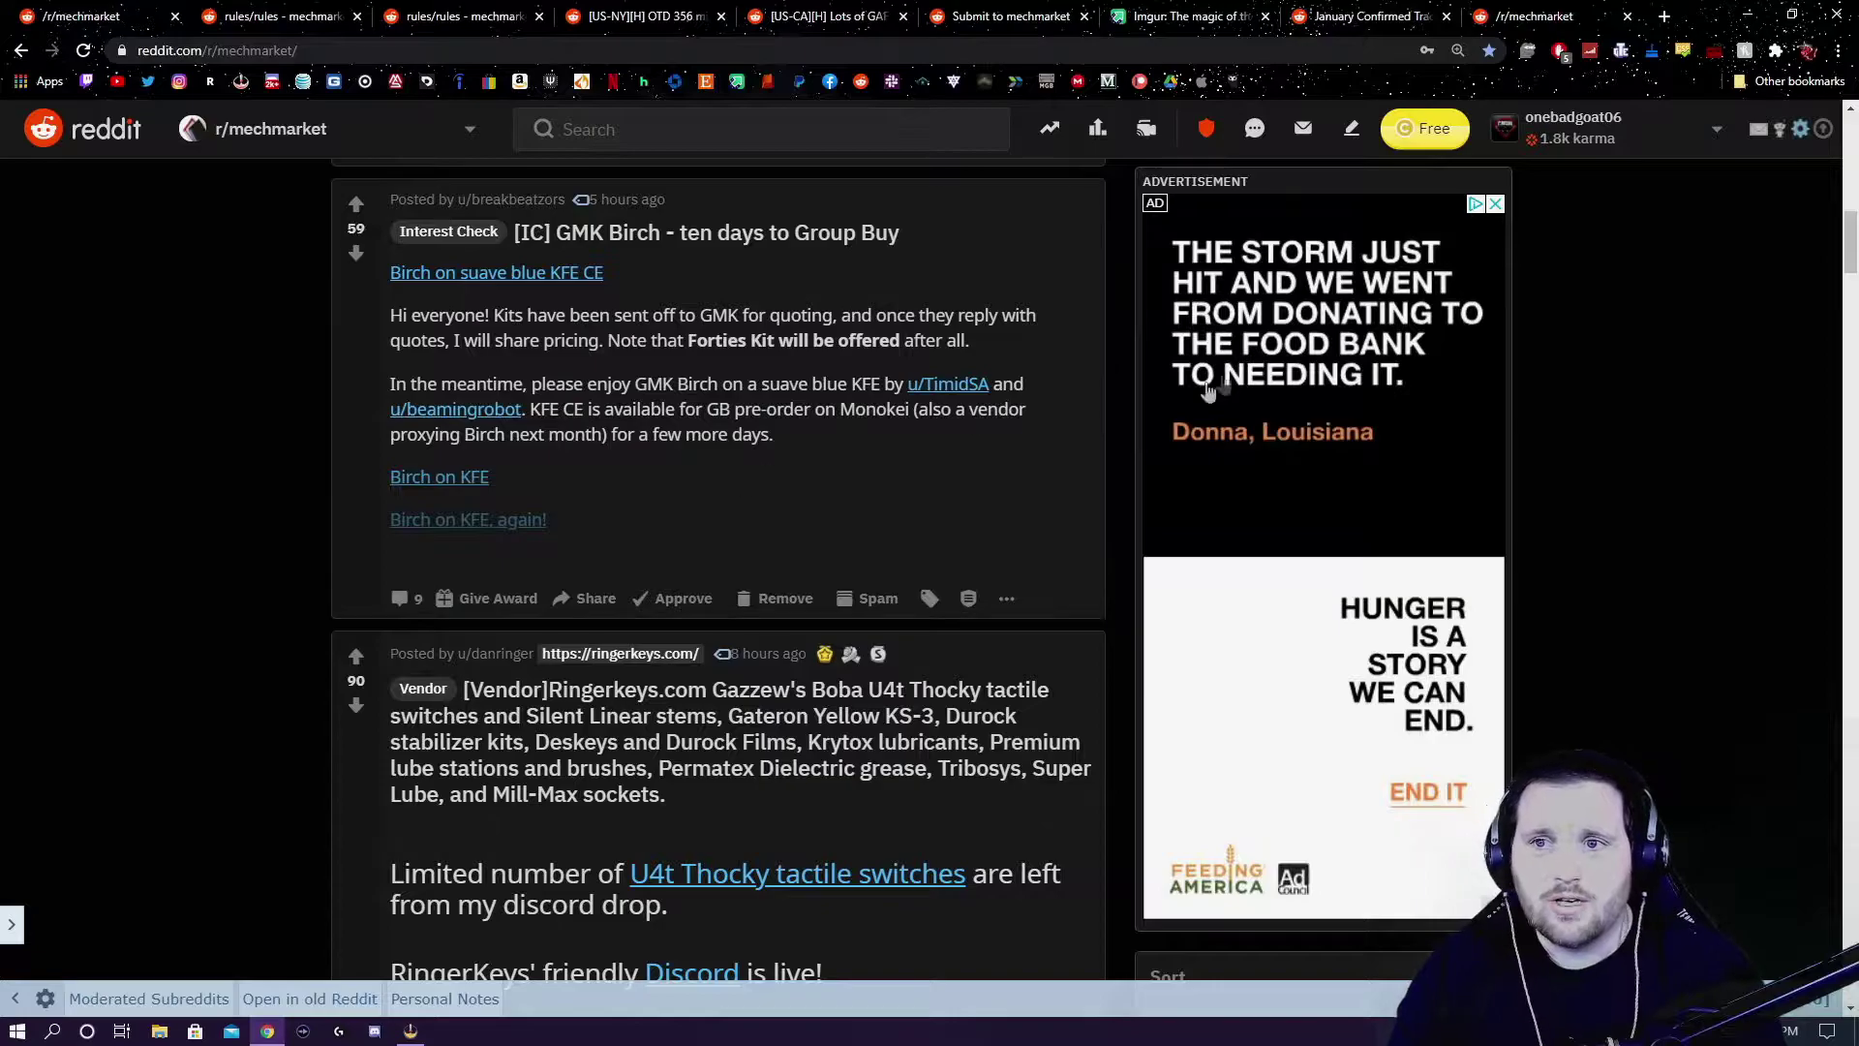
# - Open your own Reddit profile page from the account menu and dismiss the overlay covering it
pyautogui.click(1716, 139)
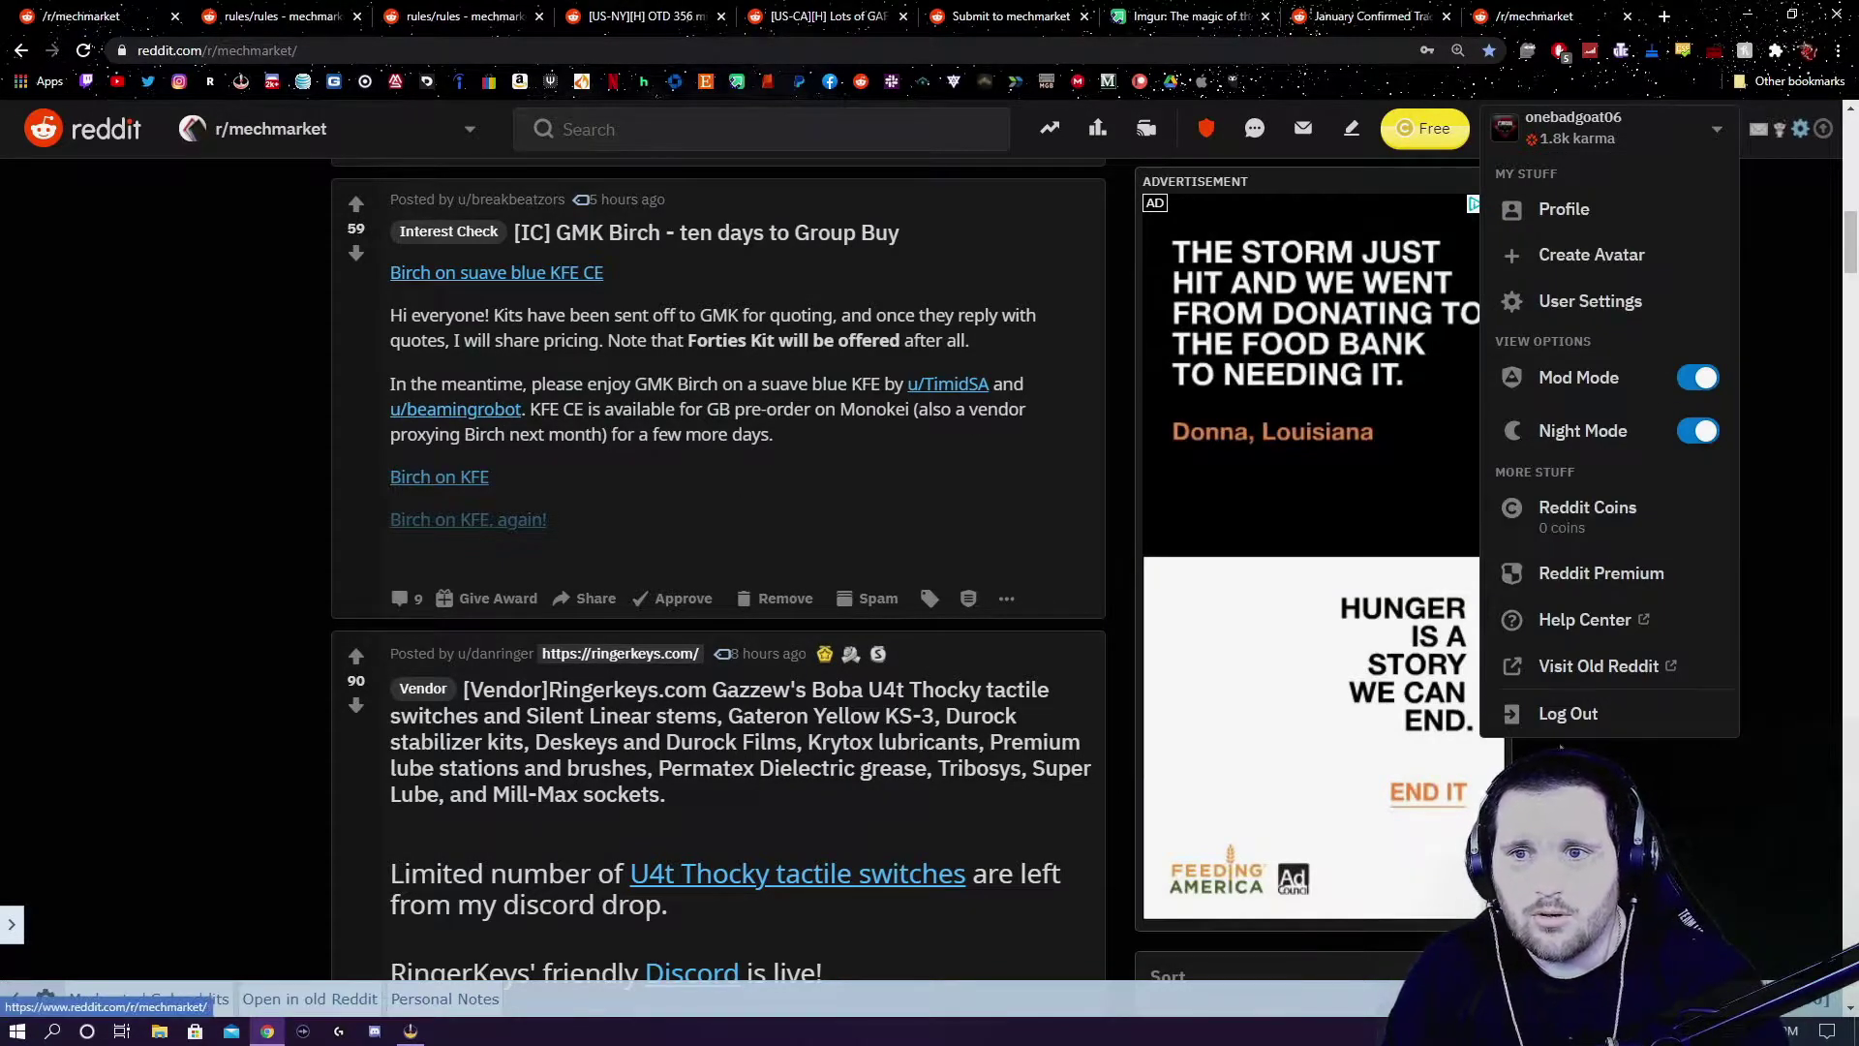
pyautogui.click(1561, 223)
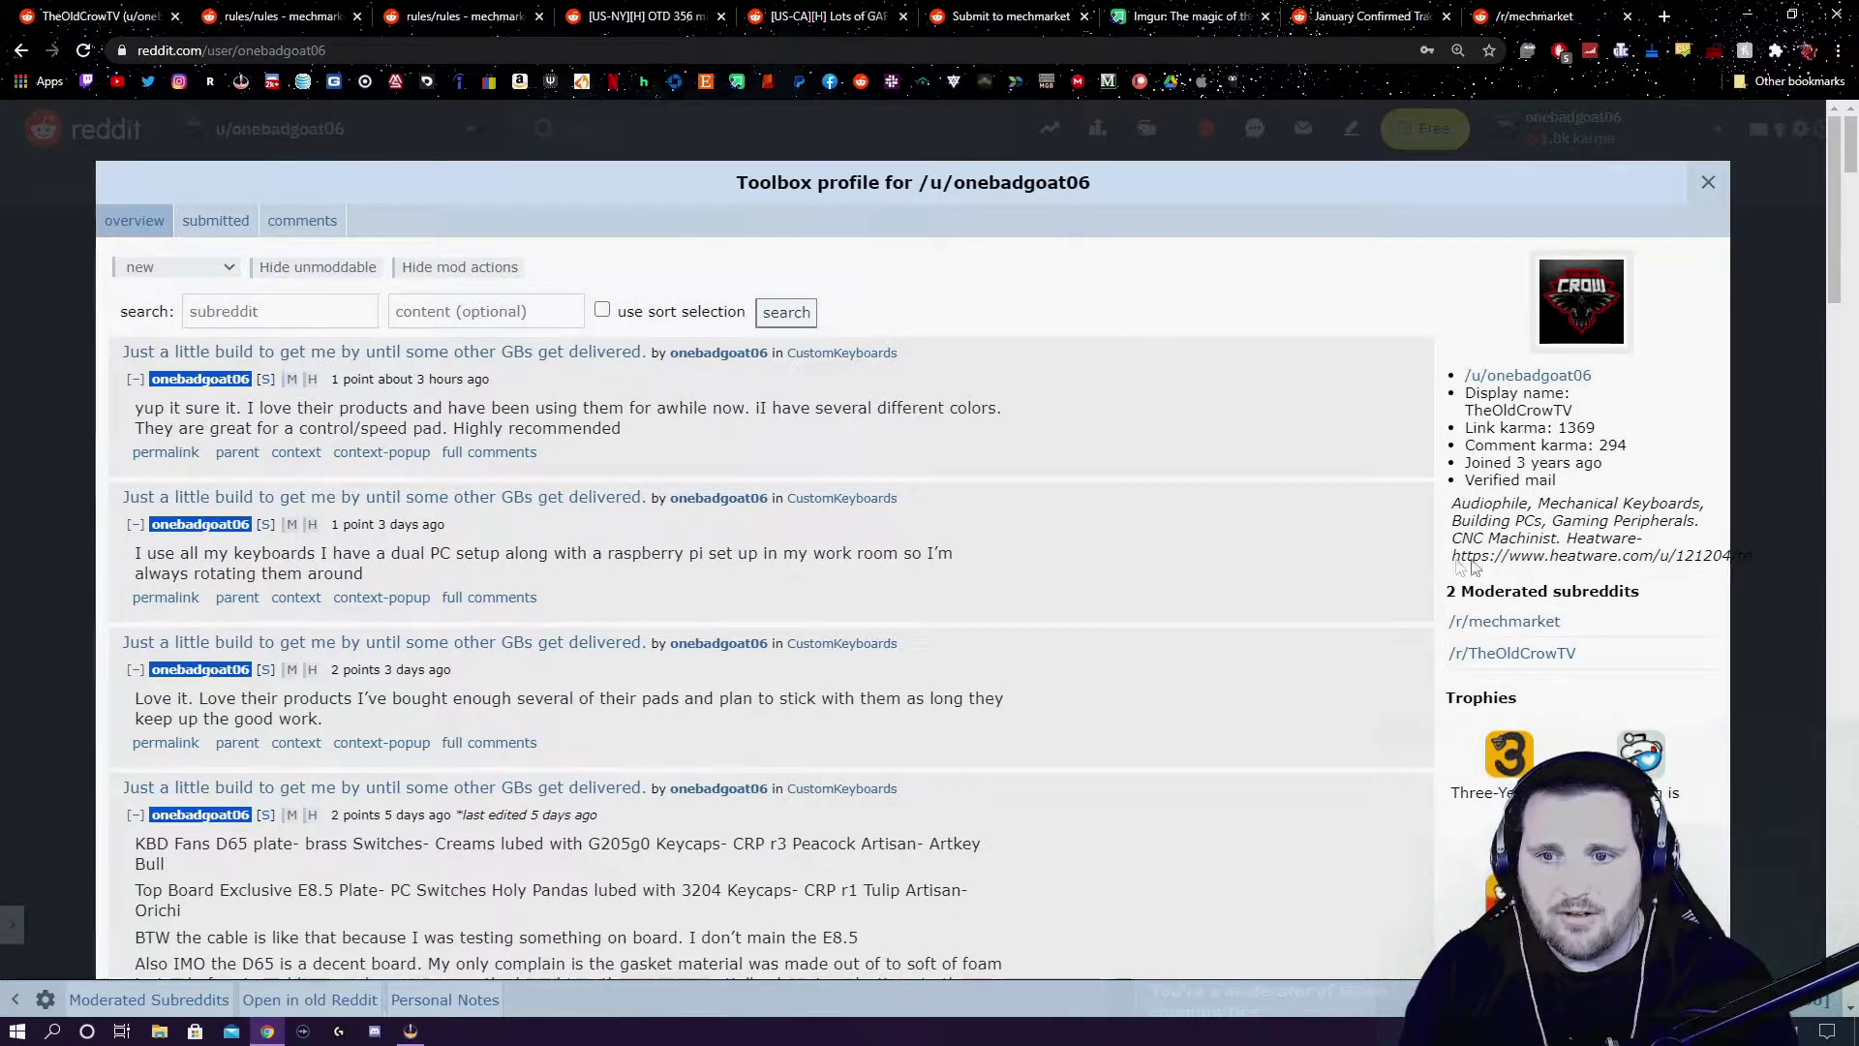
pyautogui.moveTo(1731, 558); pyautogui.dragTo(1584, 555)
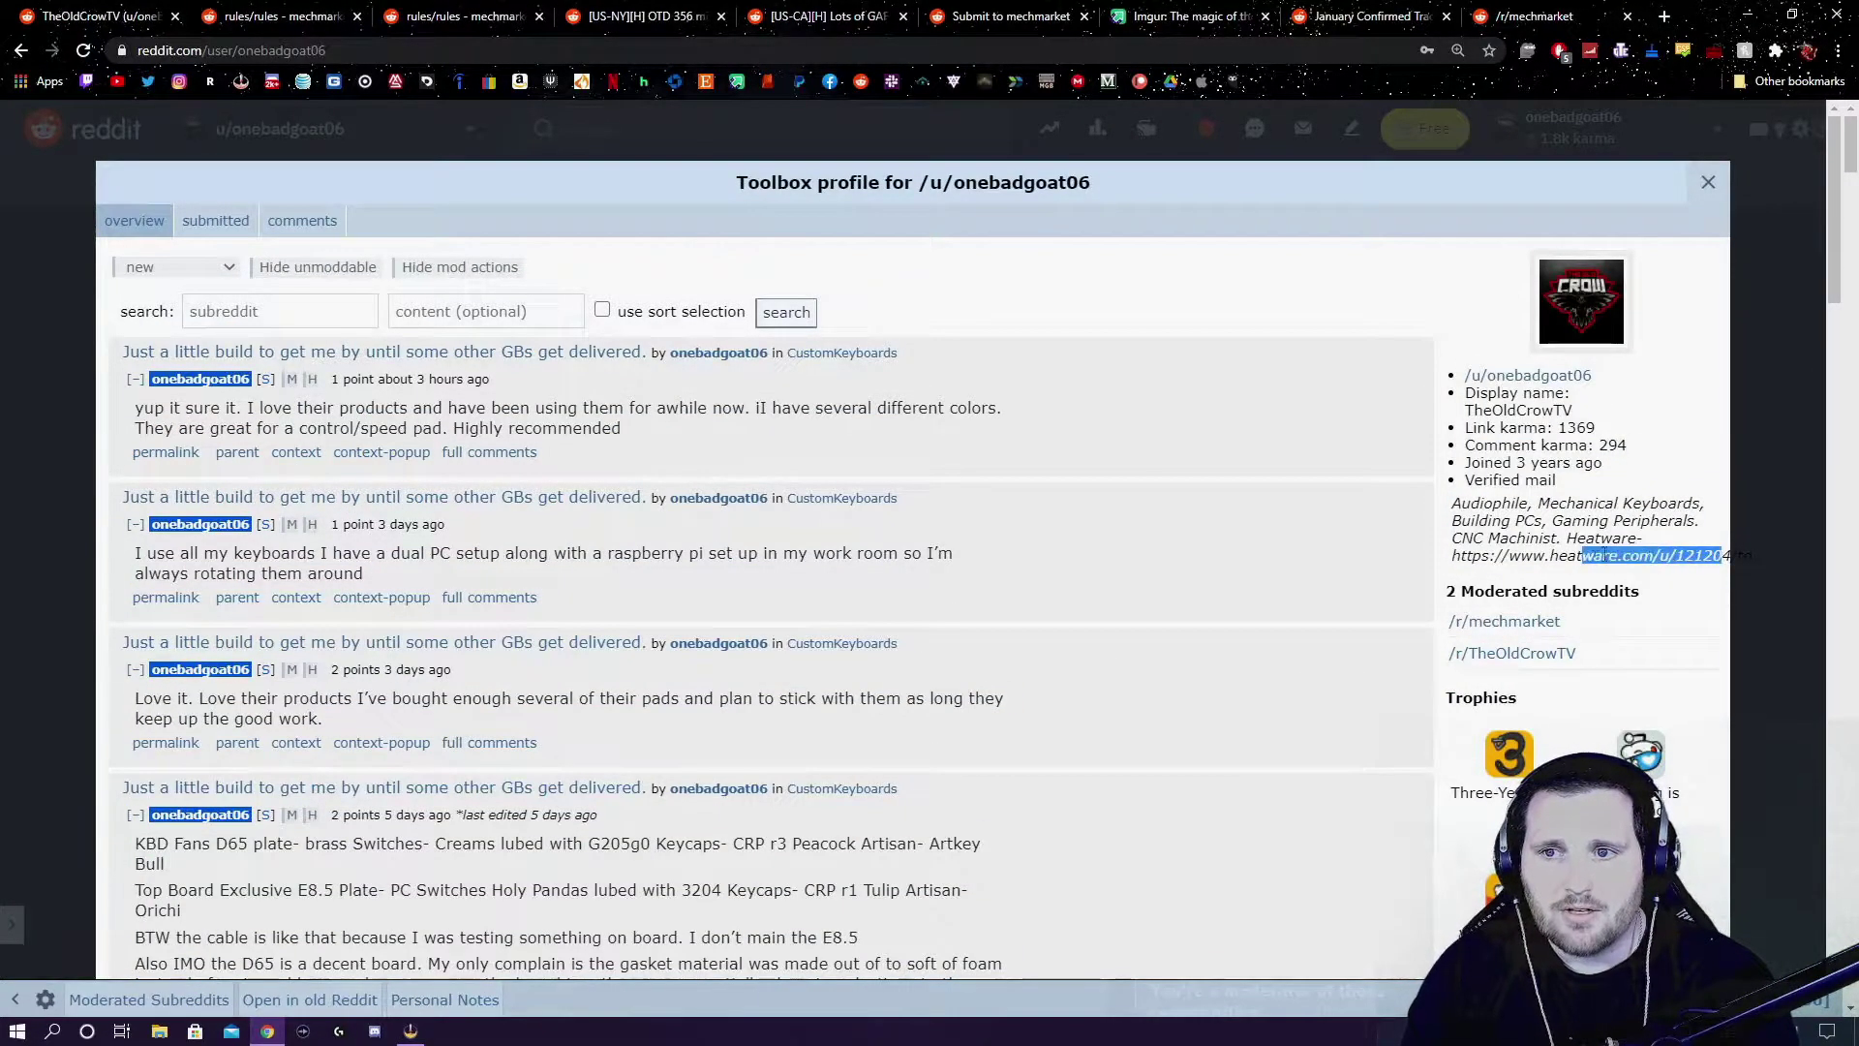
pyautogui.click(1708, 182)
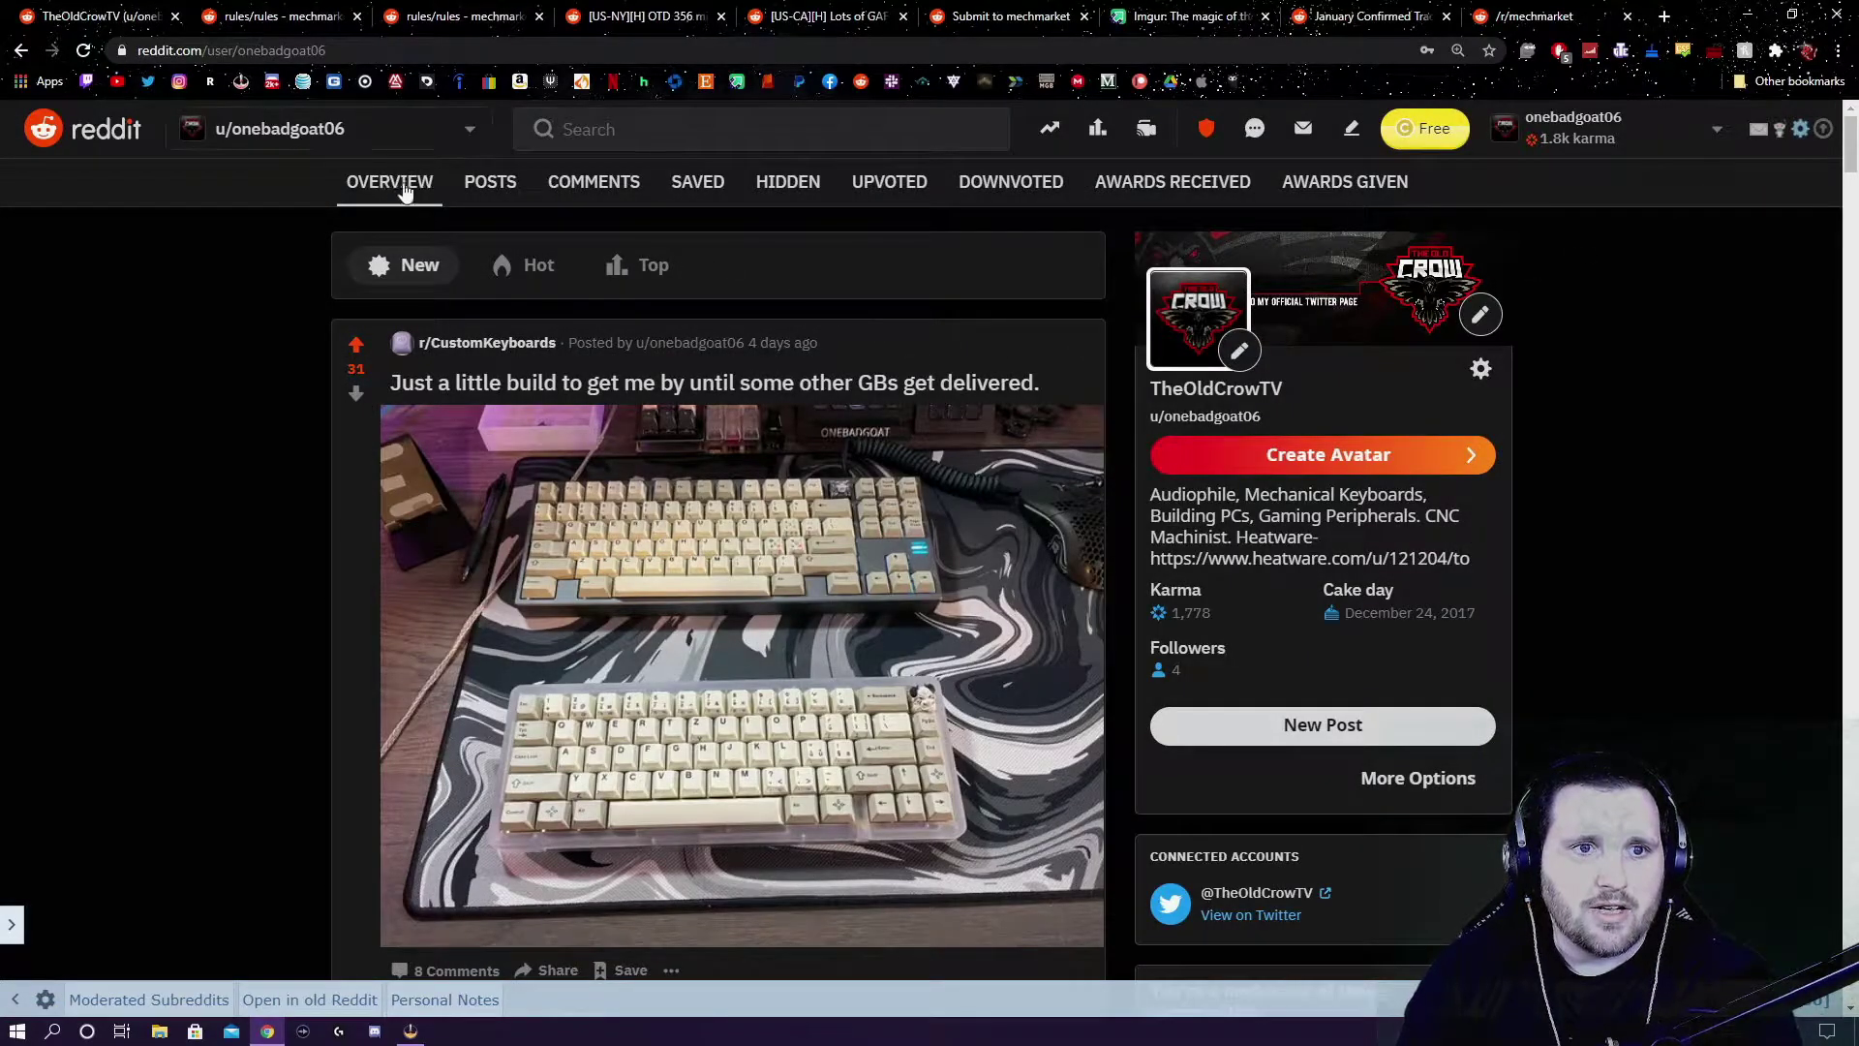
# - Glance at the rules tab, scroll the profile page, then go back to the r/mechmarket feed
pyautogui.click(265, 16)
pyautogui.click(101, 12)
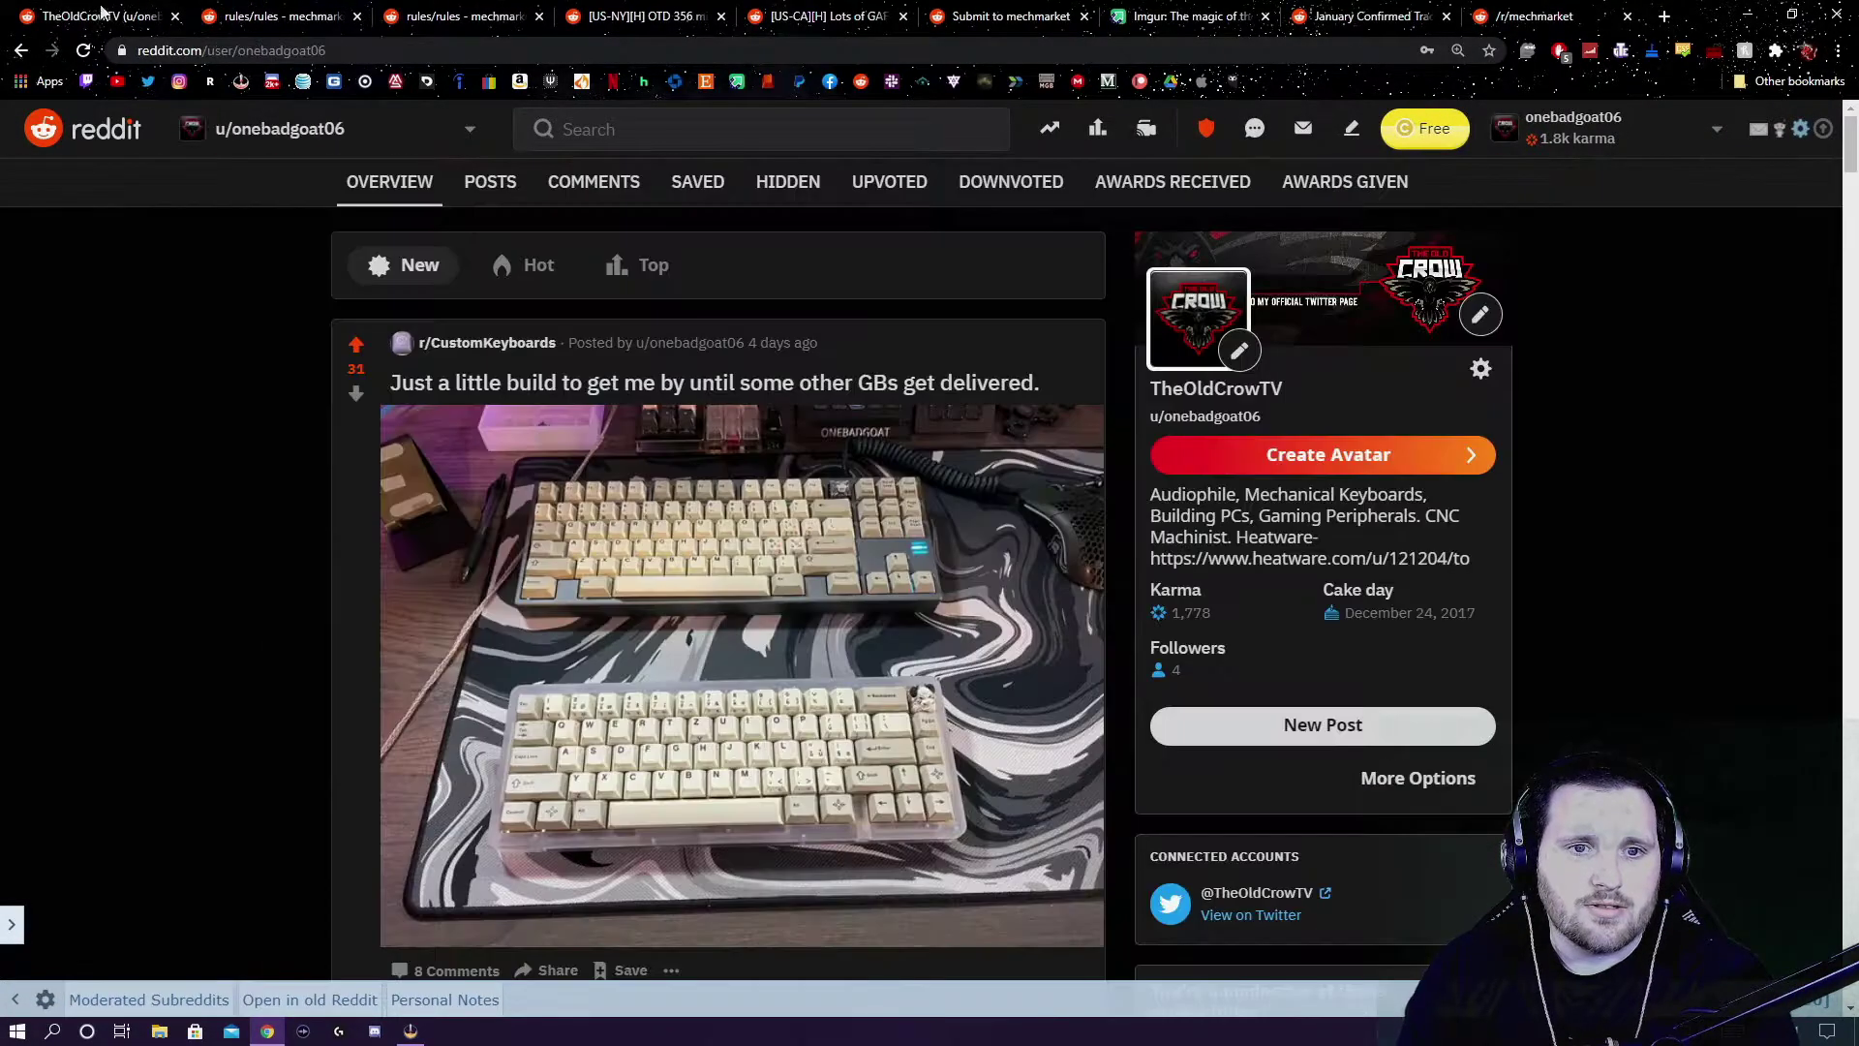
pyautogui.scroll(-4, 498, 317)
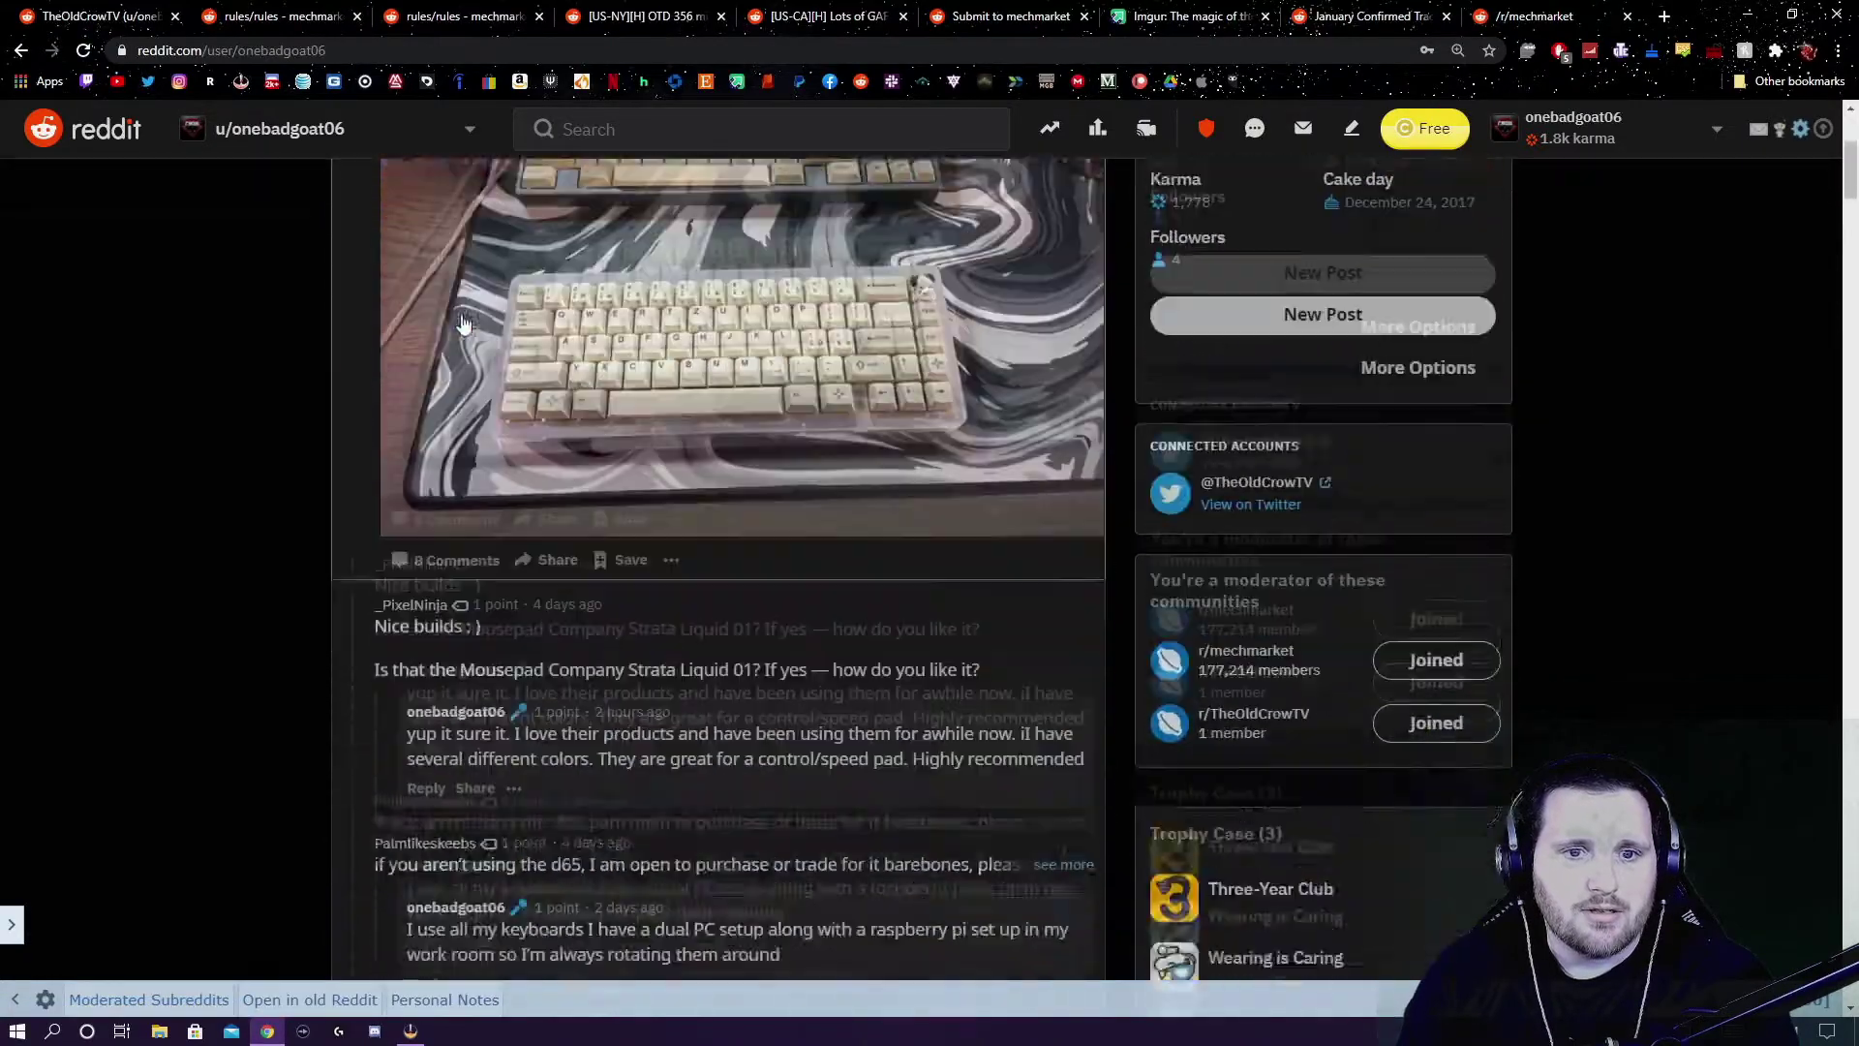
pyautogui.scroll(-10, 470, 360)
pyautogui.scroll(8, 468, 352)
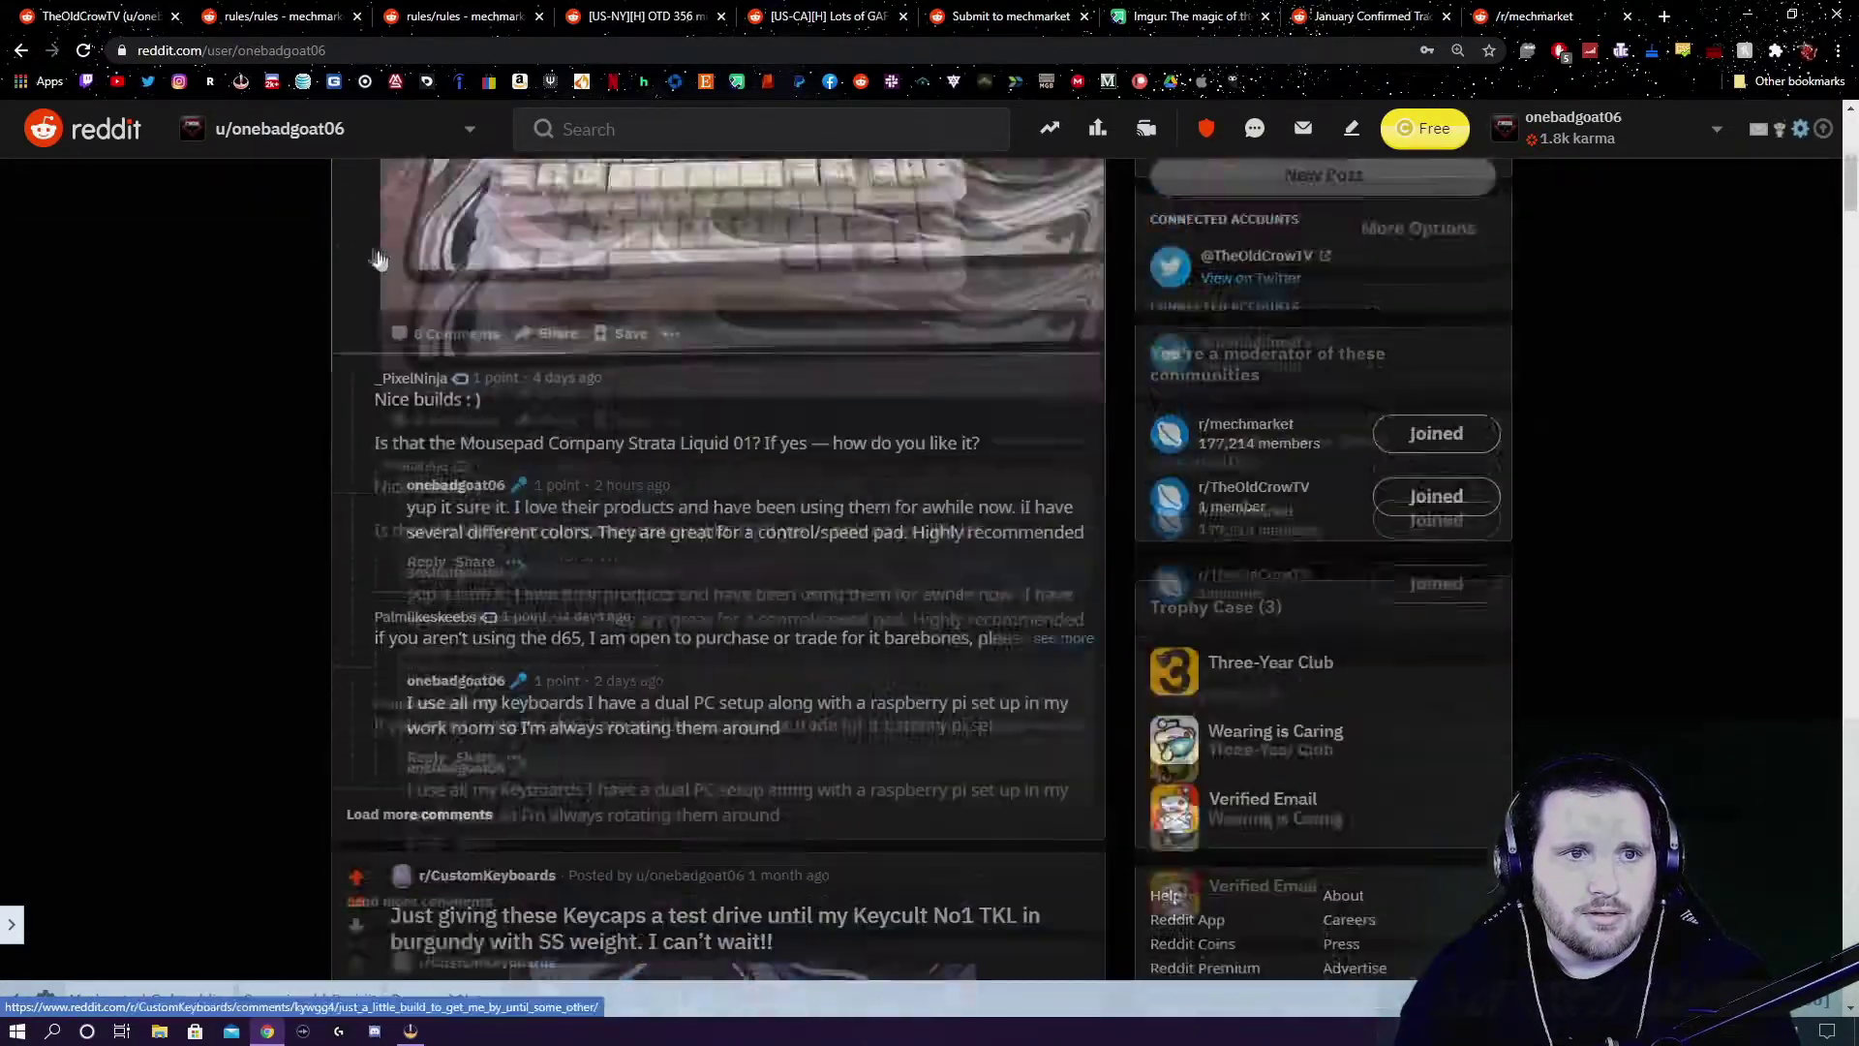
pyautogui.click(20, 50)
pyautogui.click(20, 50)
pyautogui.click(52, 50)
pyautogui.click(20, 50)
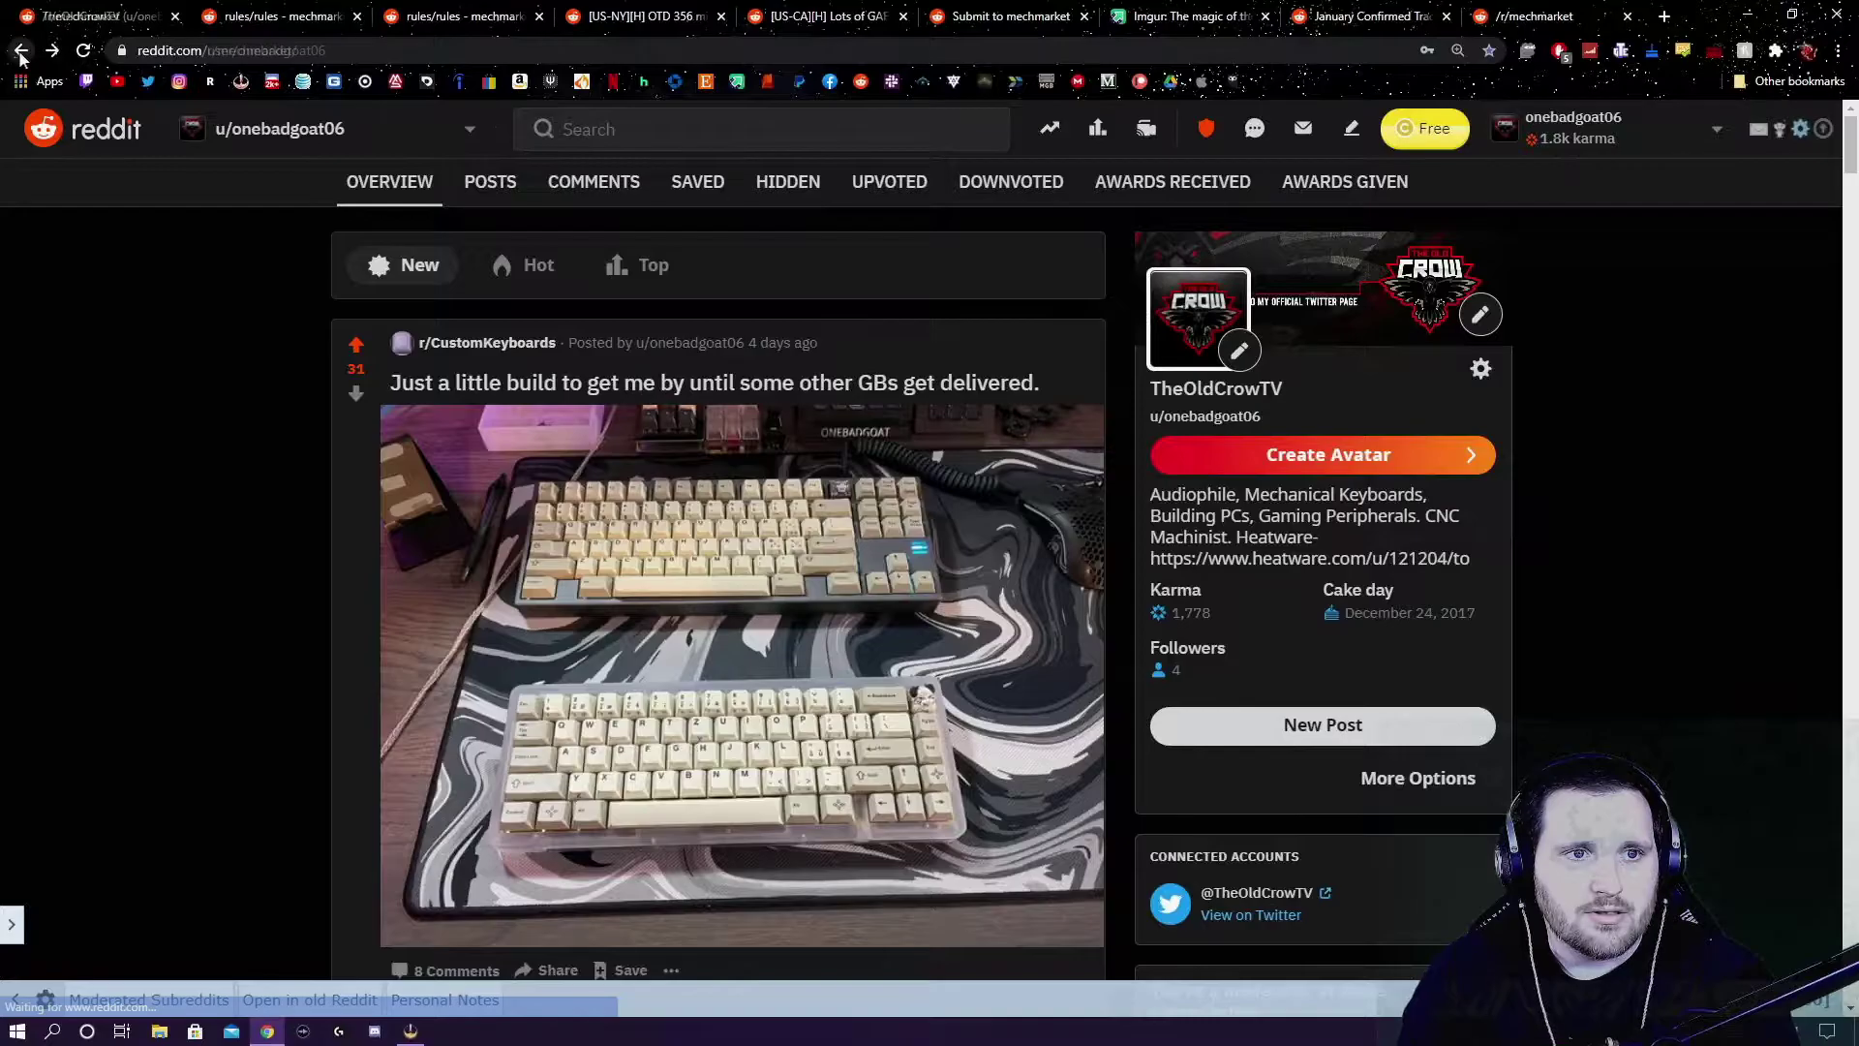
# - Open the GMK Birch interest-check post and post the comment 'nice' on it
pyautogui.scroll(-10, 484, 436)
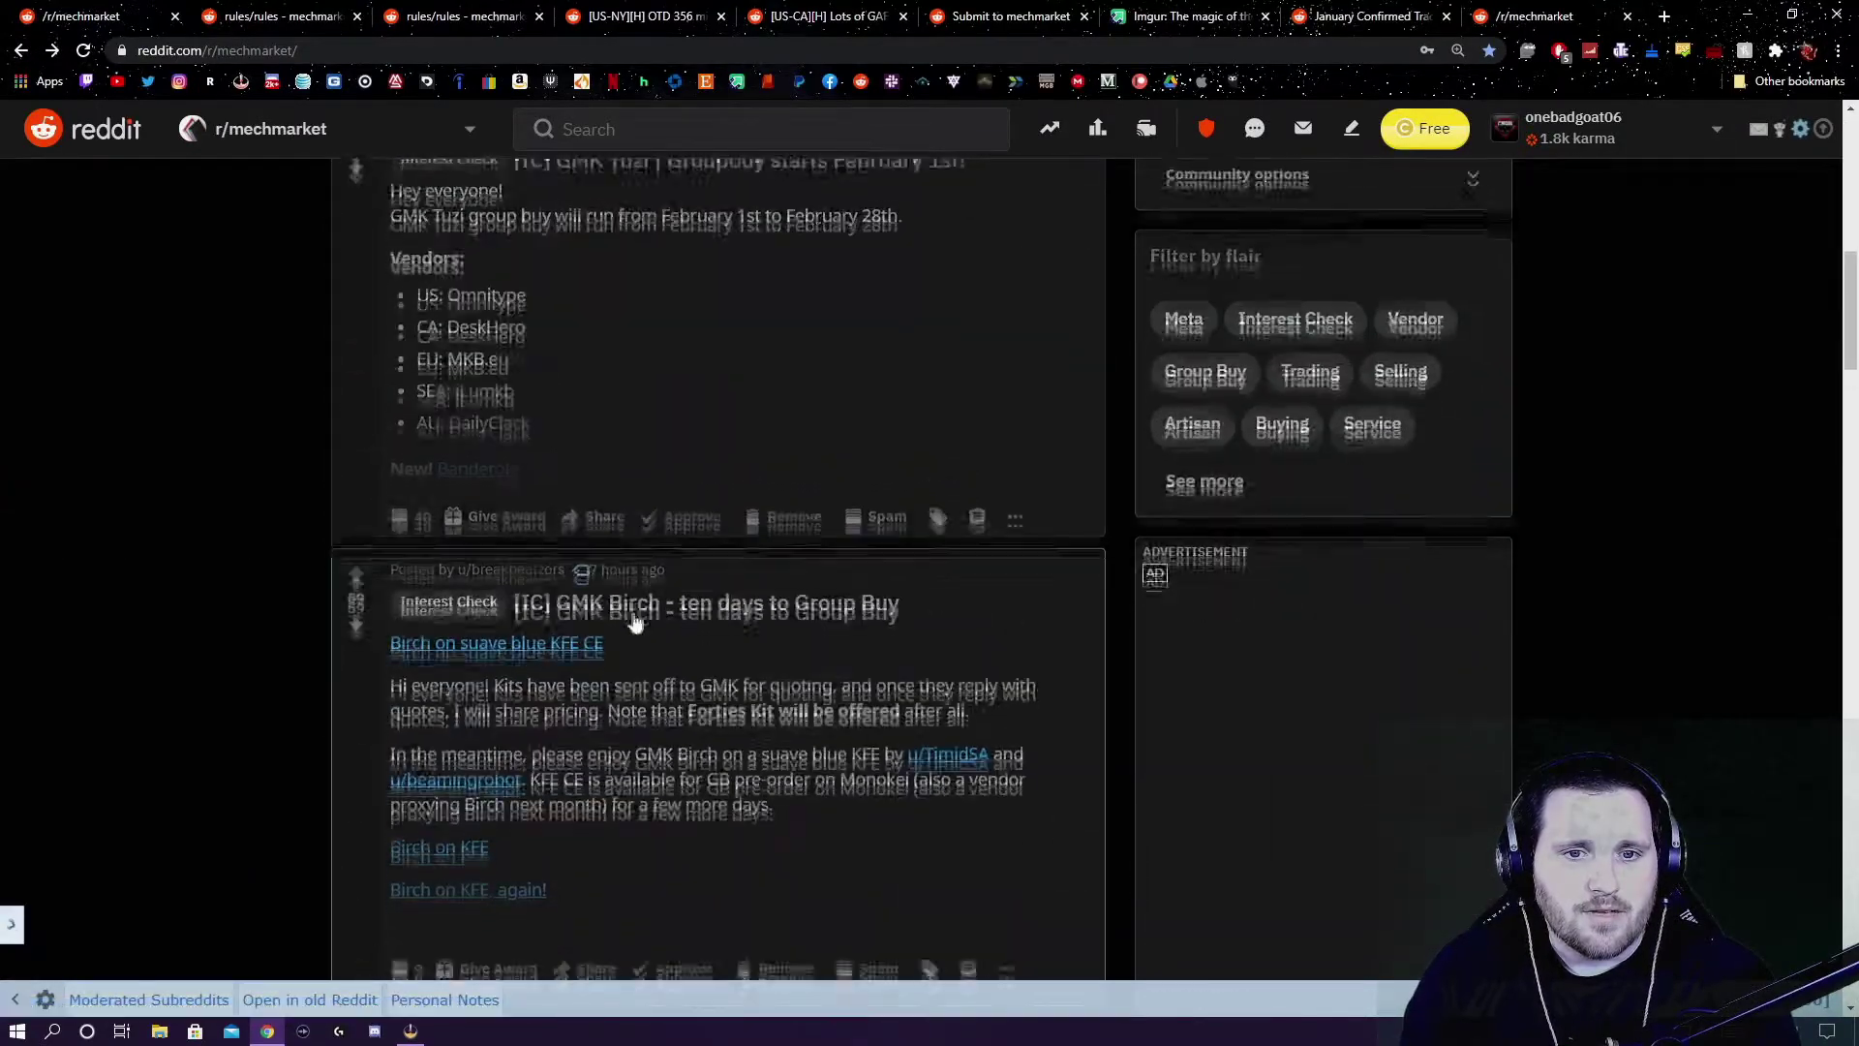
pyautogui.click(734, 603)
pyautogui.scroll(-5, 581, 668)
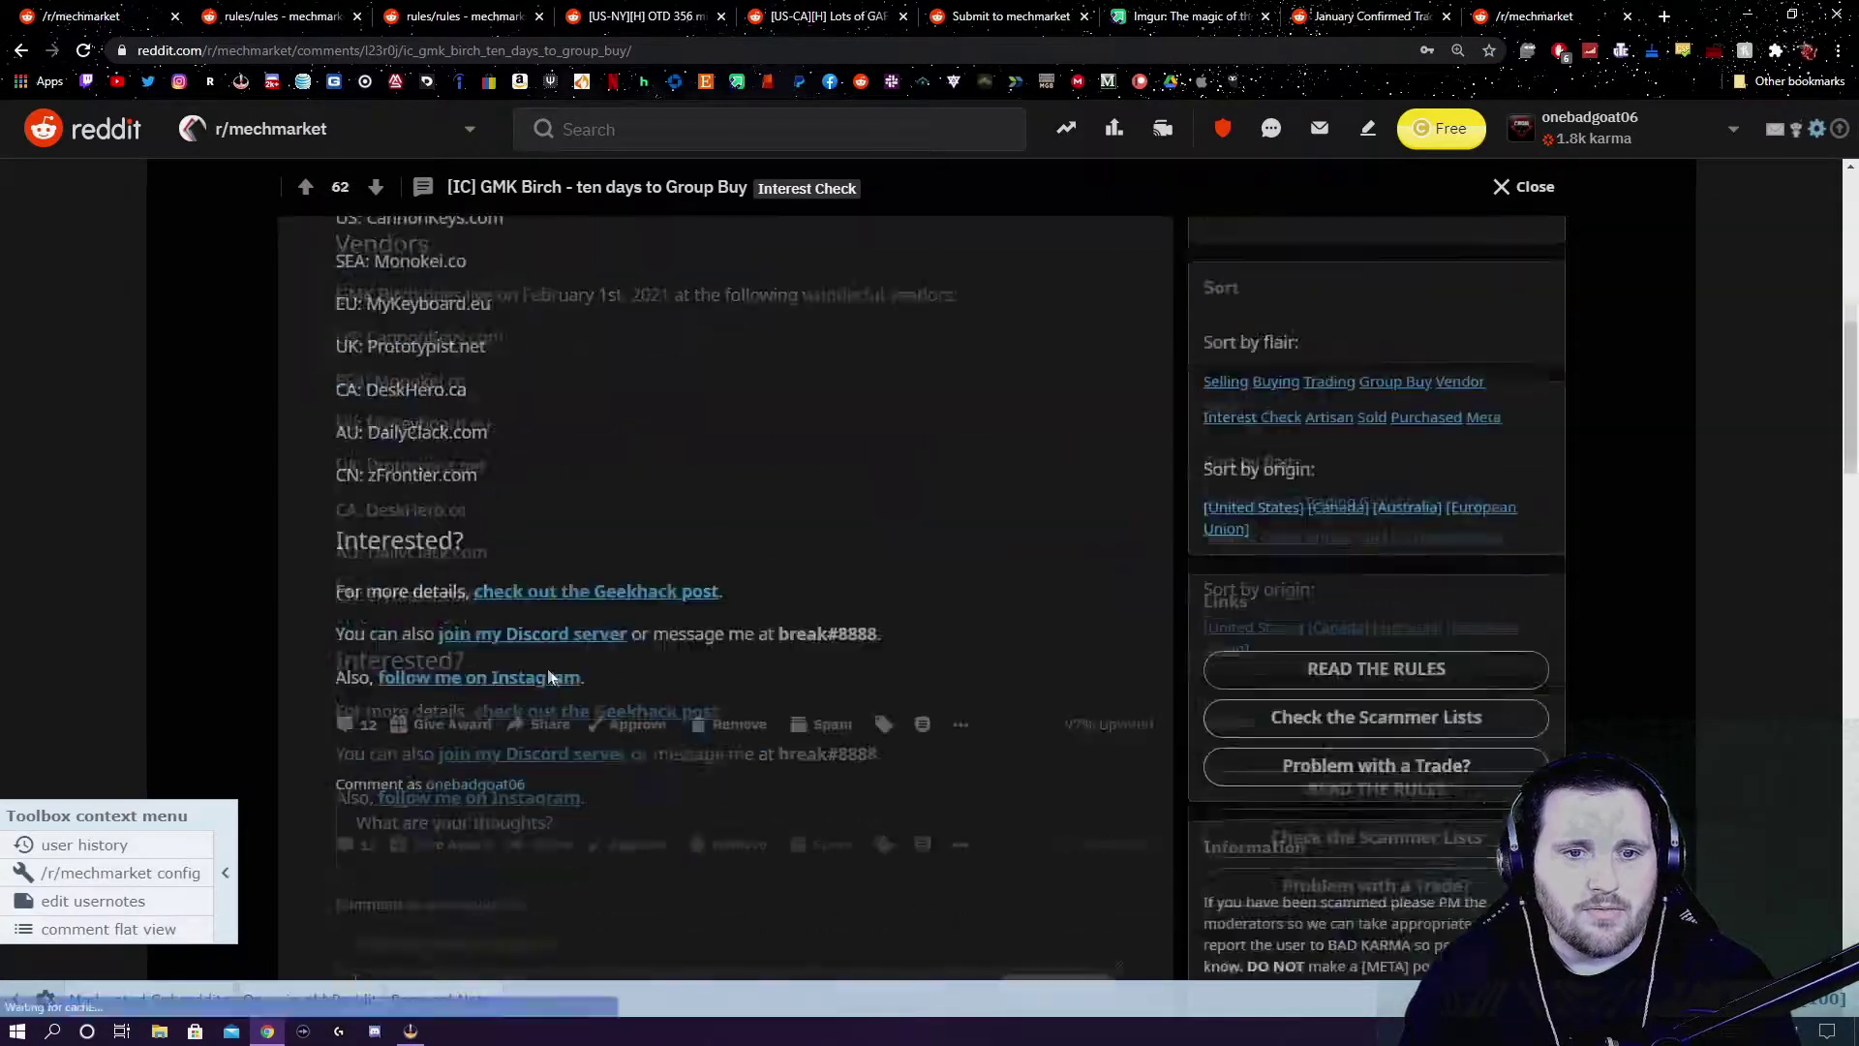
pyautogui.scroll(-5, 549, 677)
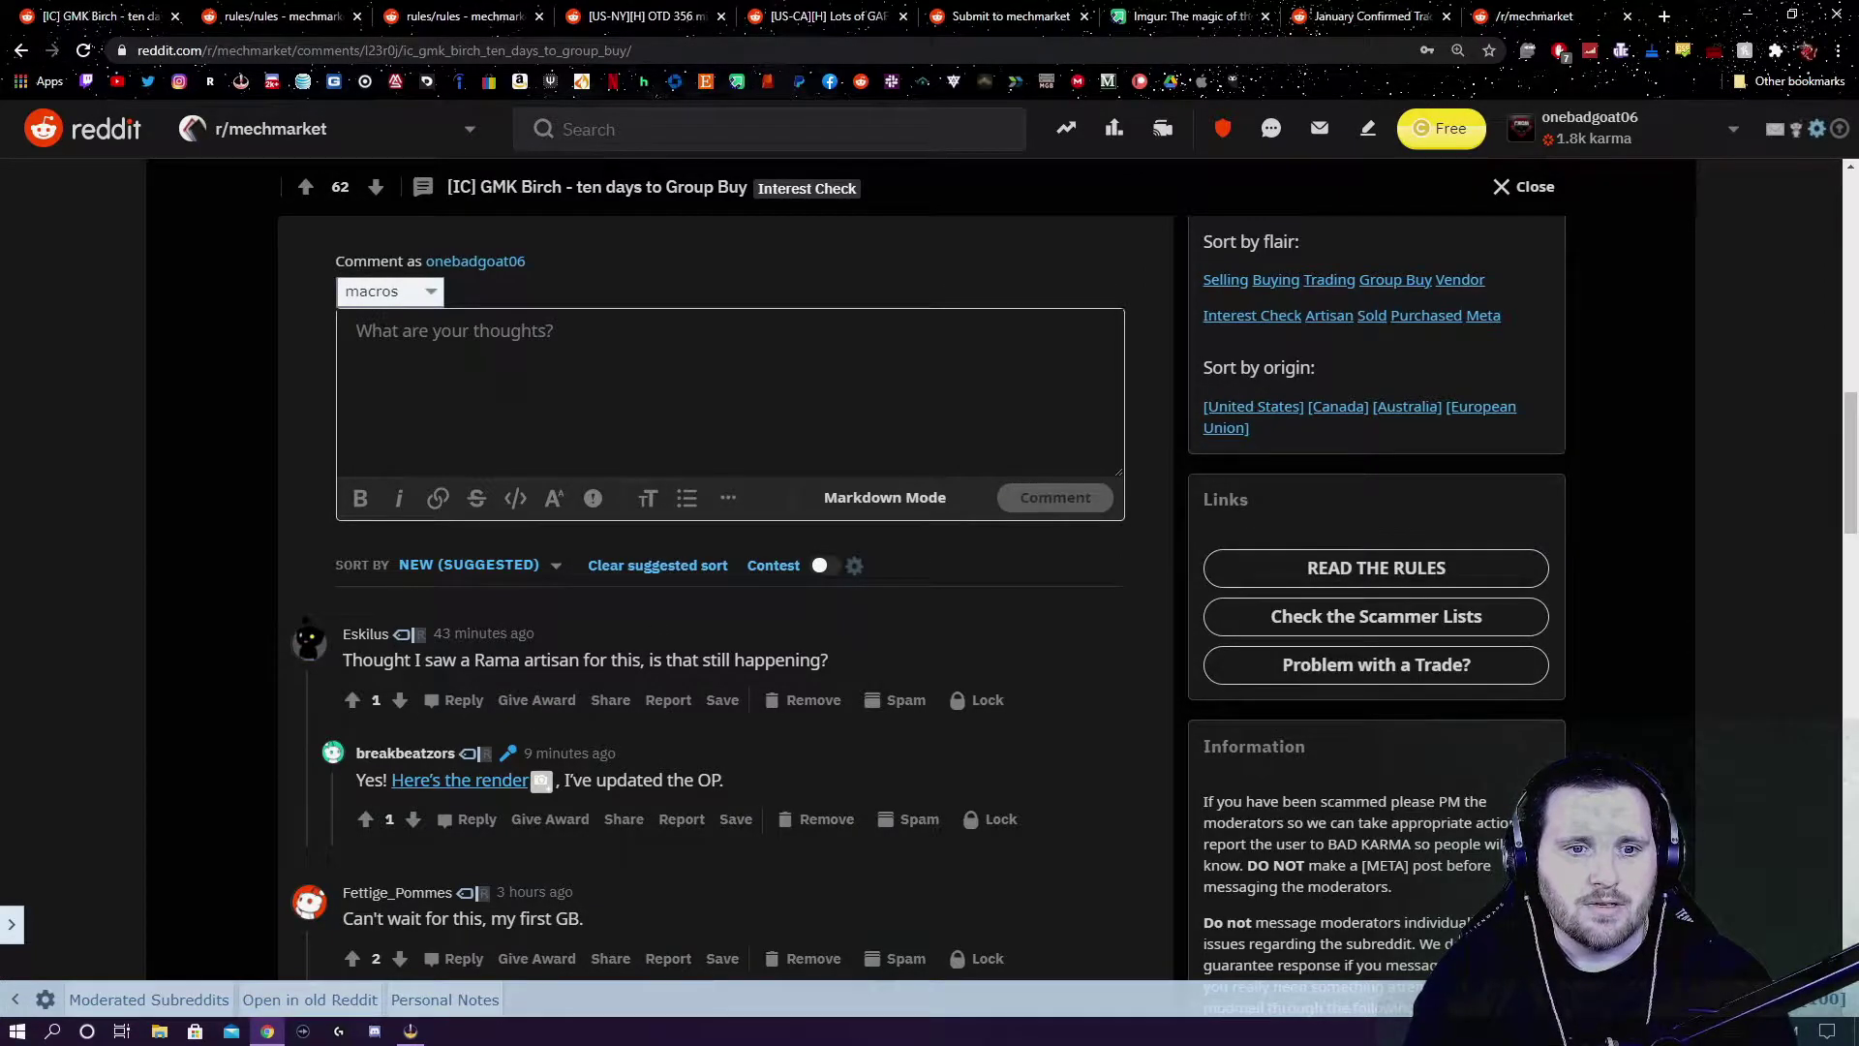
pyautogui.scroll(-1, 503, 401)
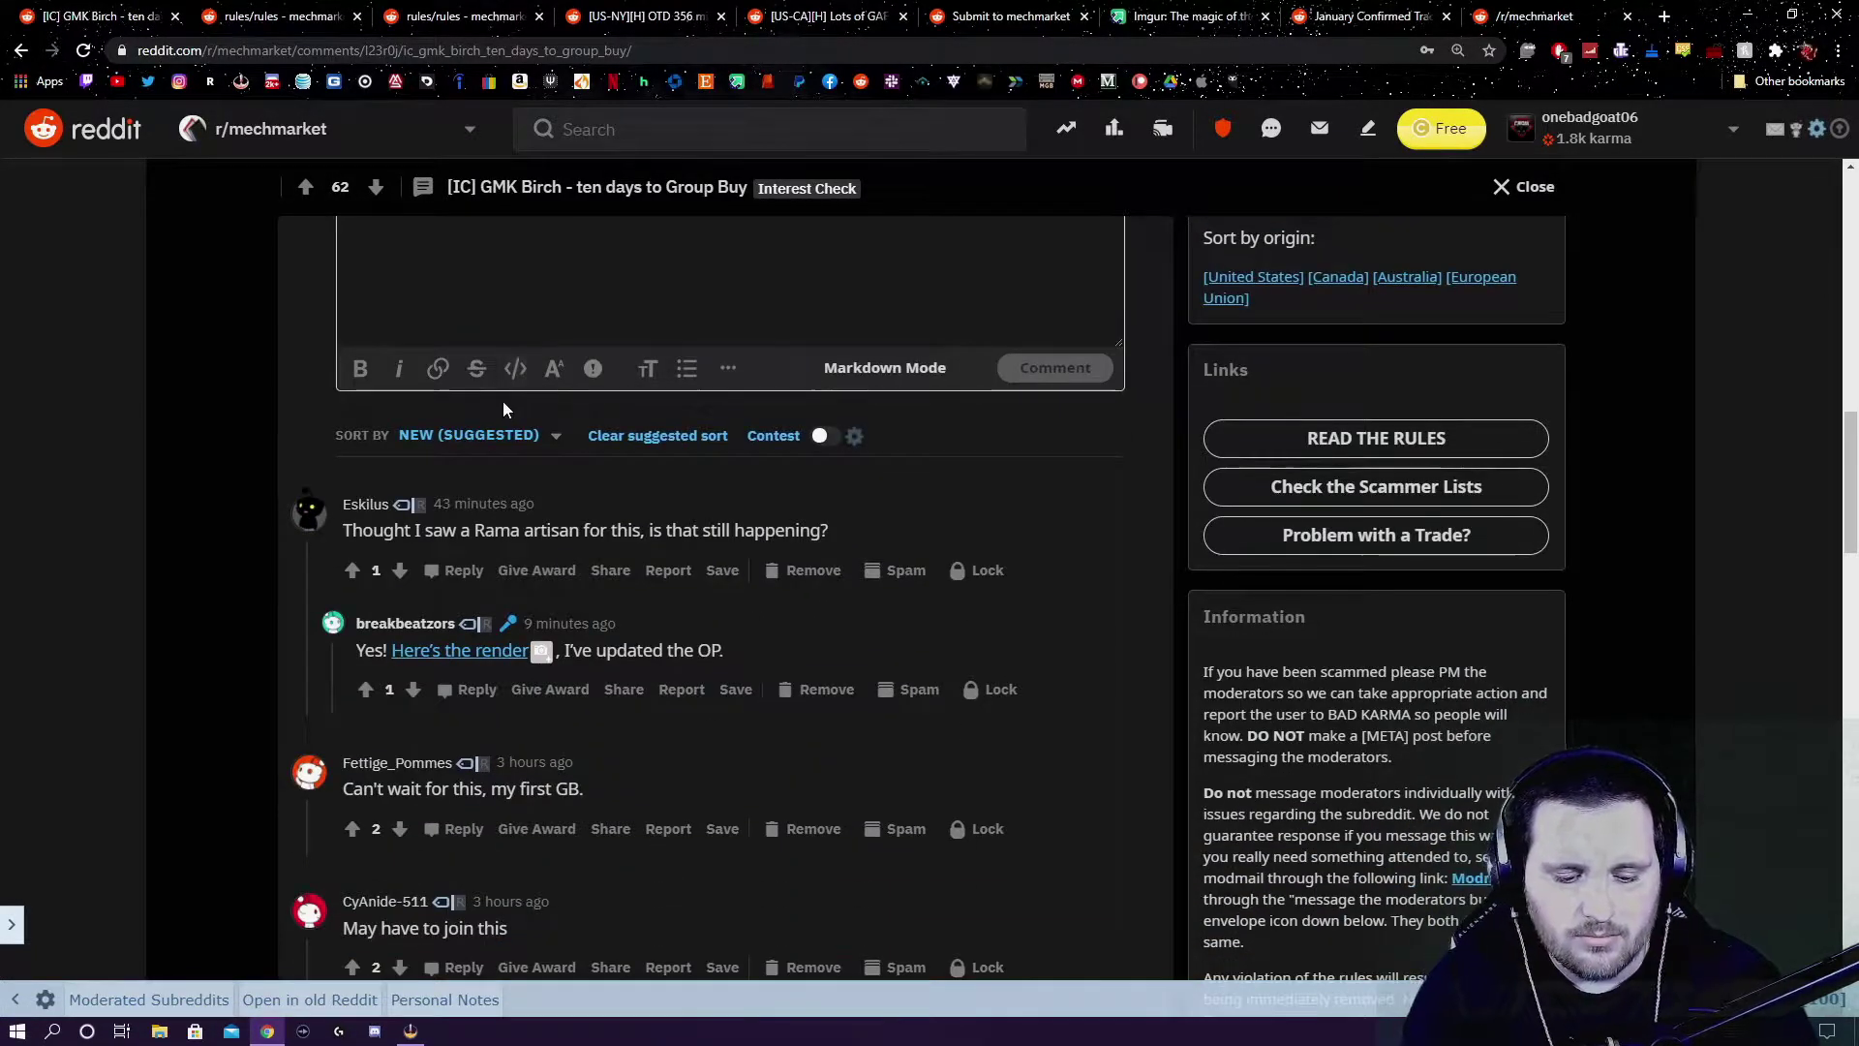
pyautogui.write('nice')
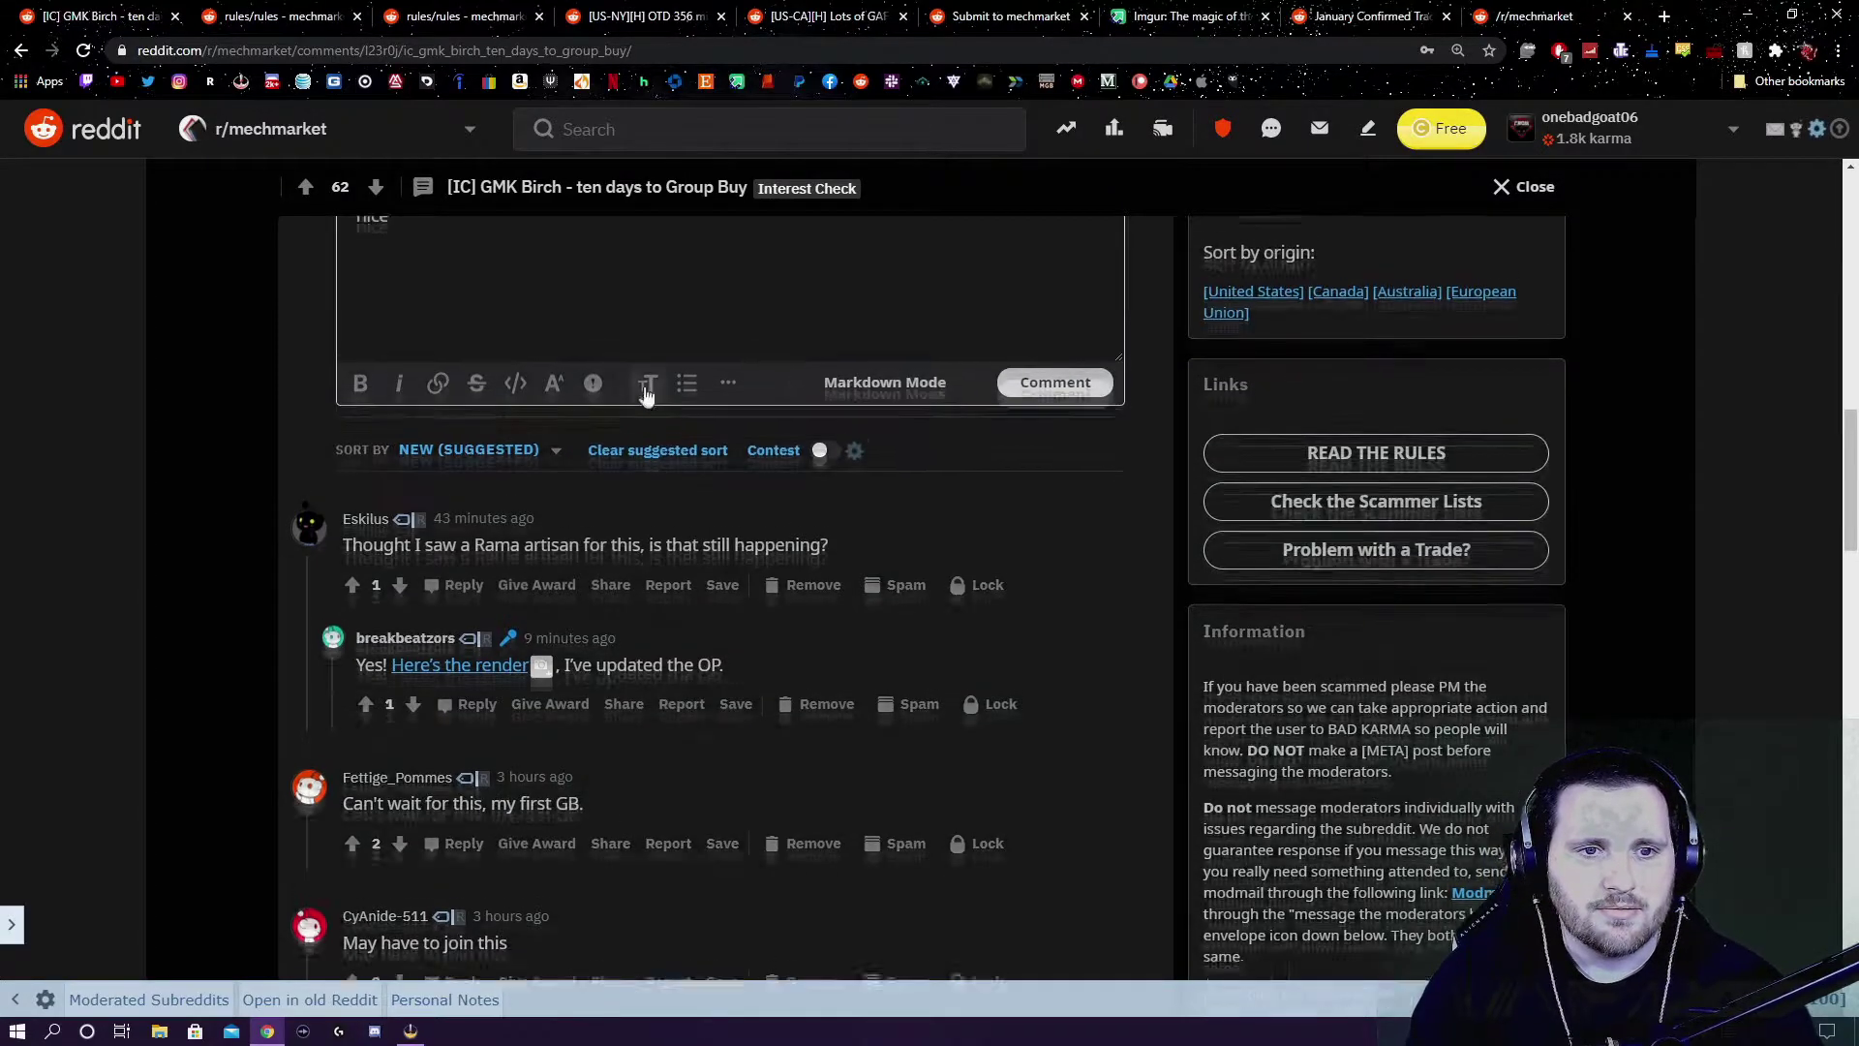
pyautogui.click(1034, 629)
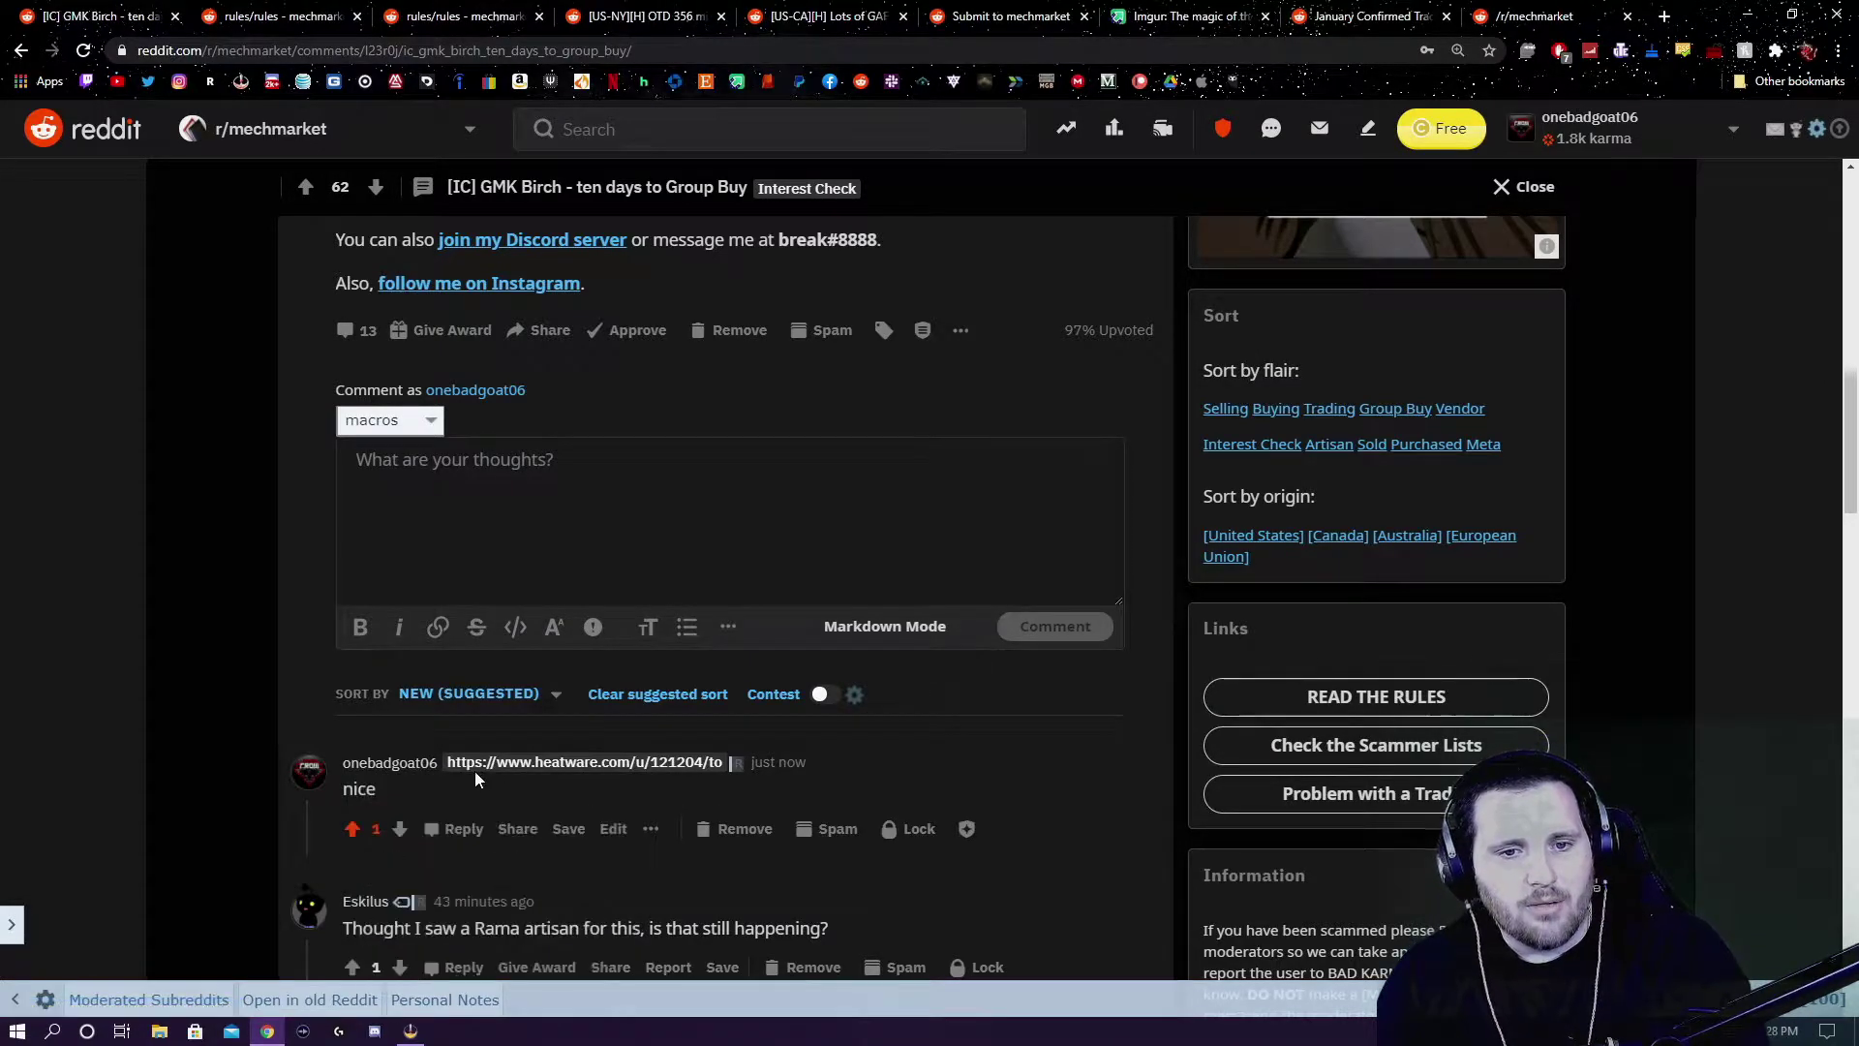
pyautogui.moveTo(447, 763); pyautogui.dragTo(633, 765)
pyautogui.click(718, 779)
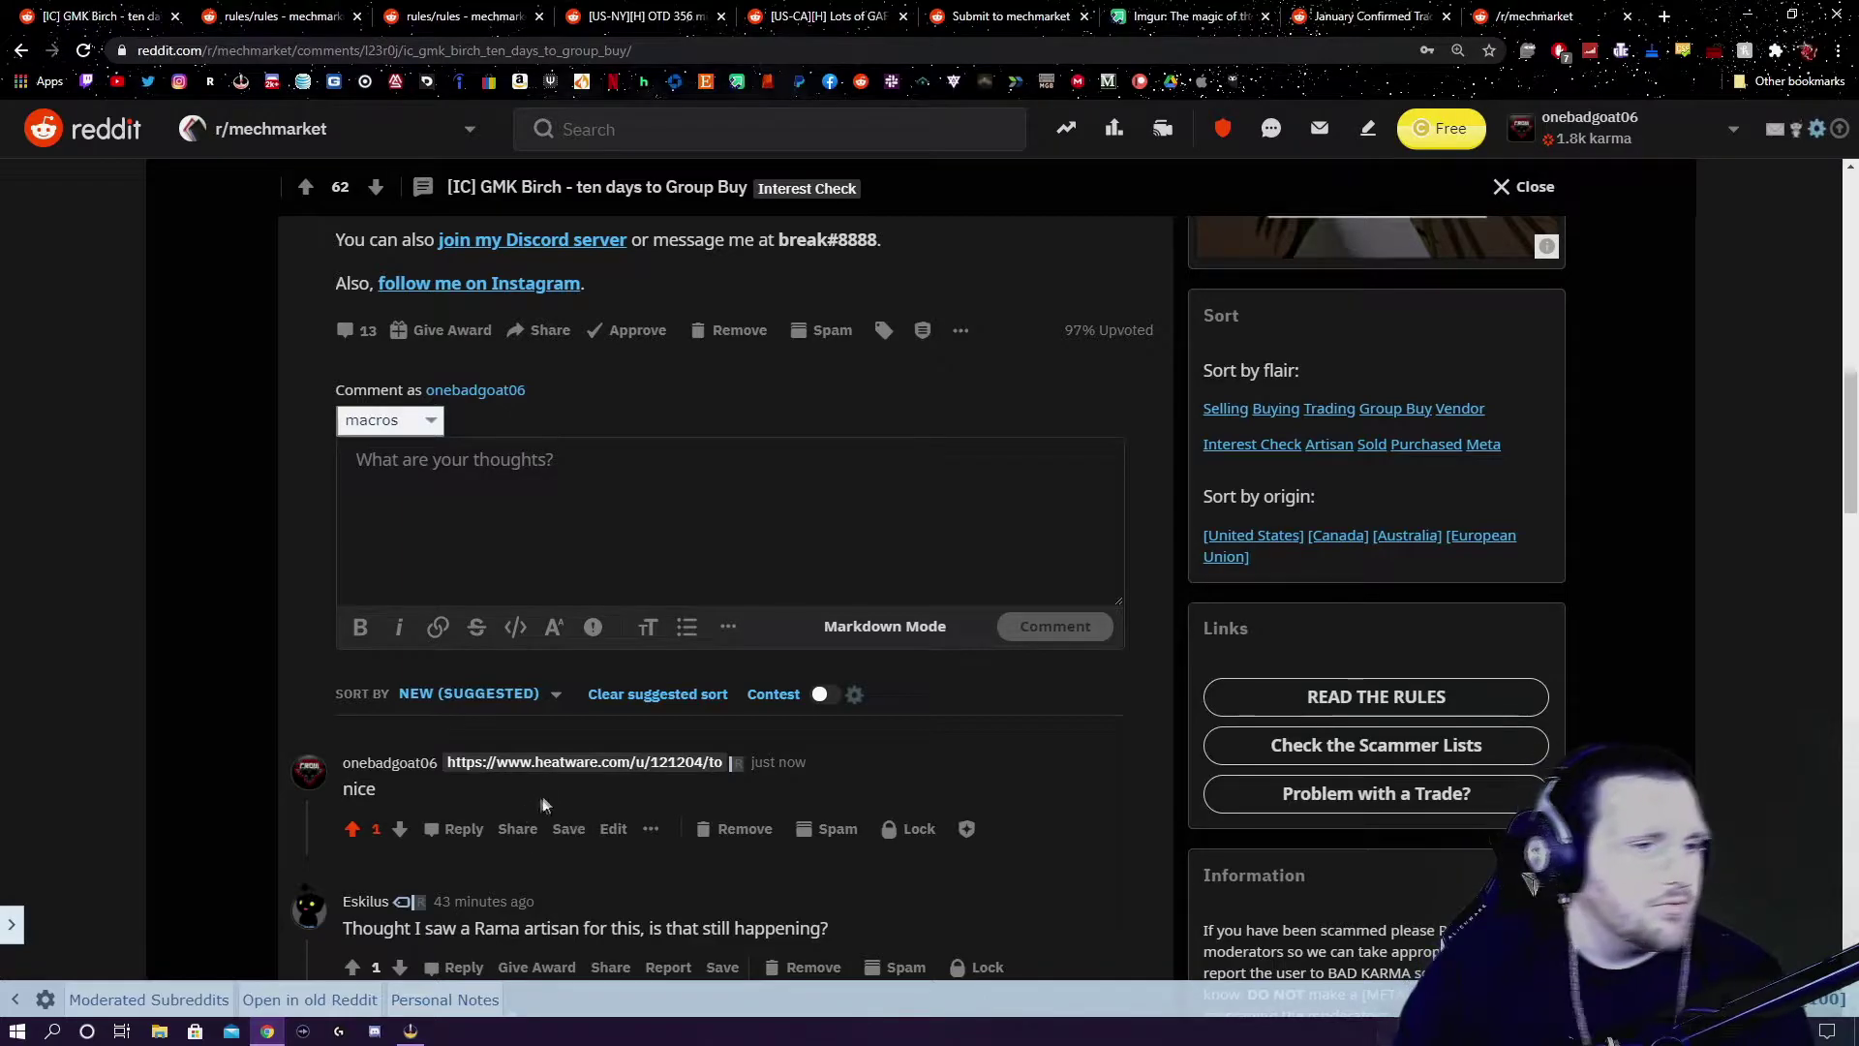
pyautogui.scroll(15, 533, 793)
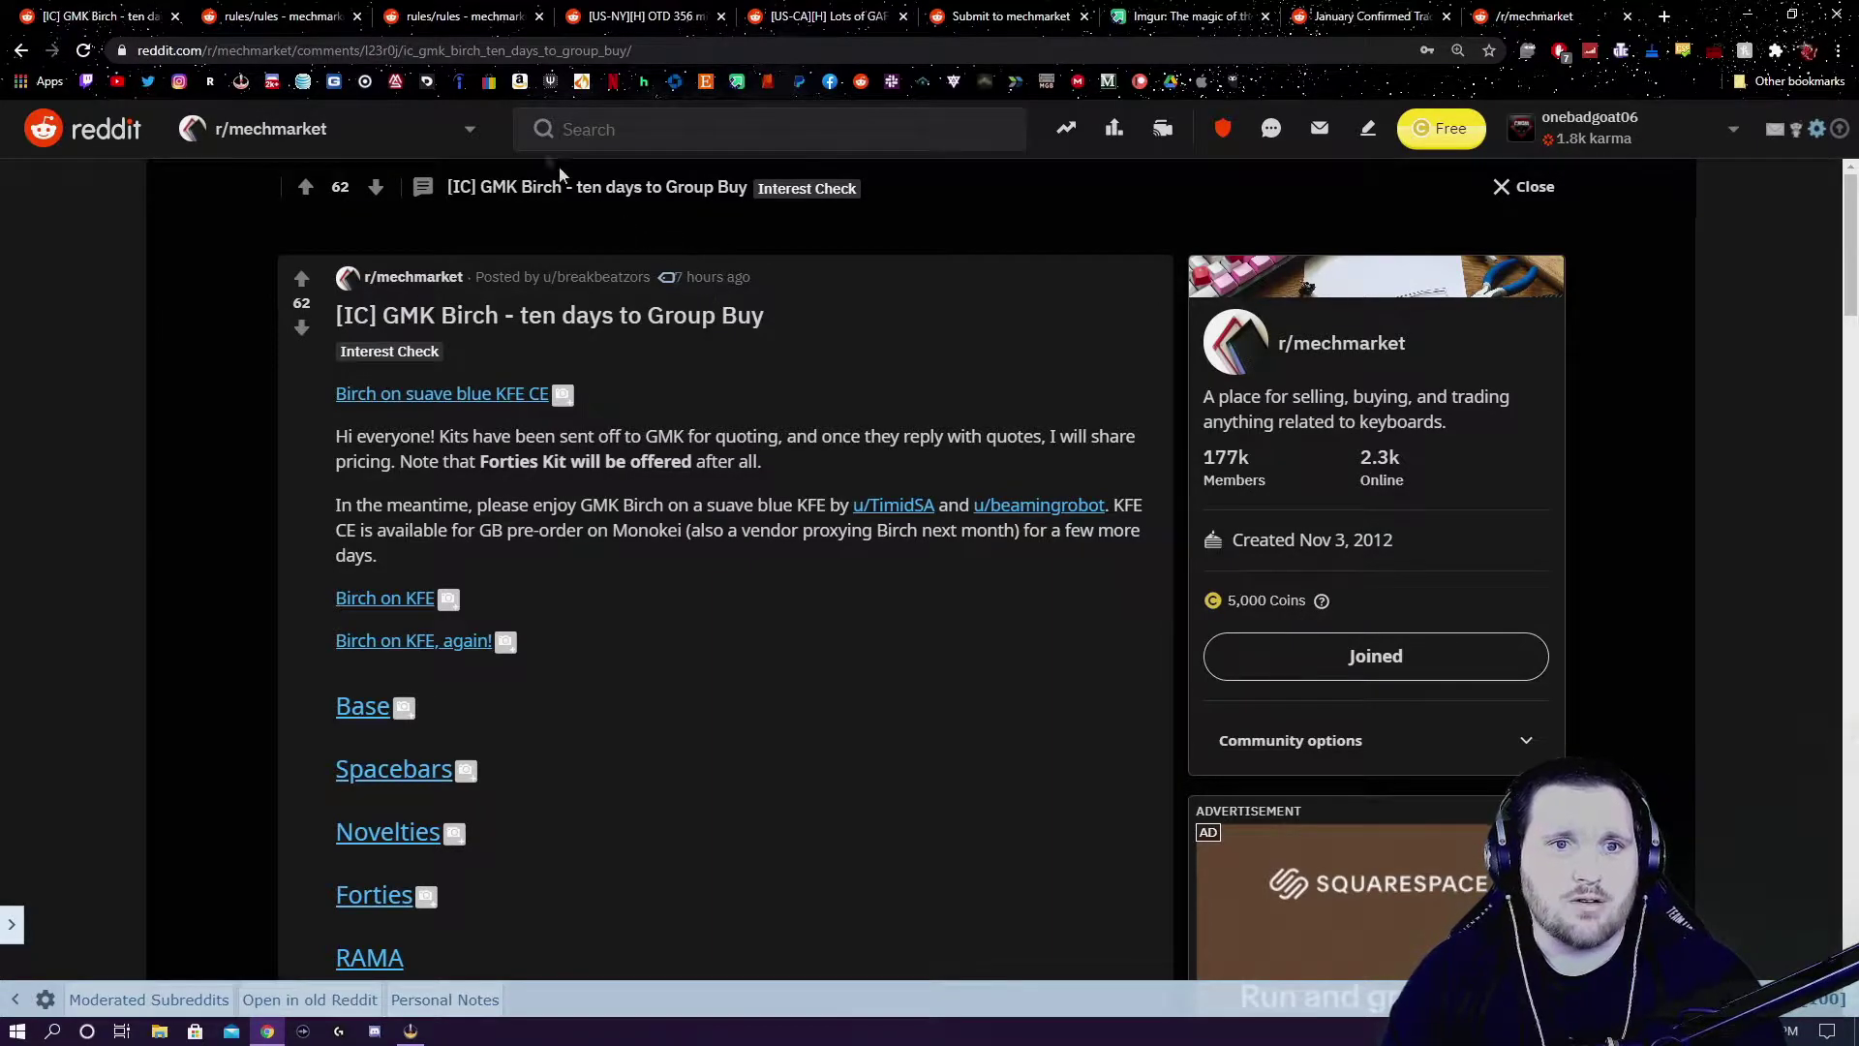
pyautogui.click(317, 12)
# - Read the sold OTD 356 listing, including its asking price, and open its Imgur timestamp photo
pyautogui.click(620, 17)
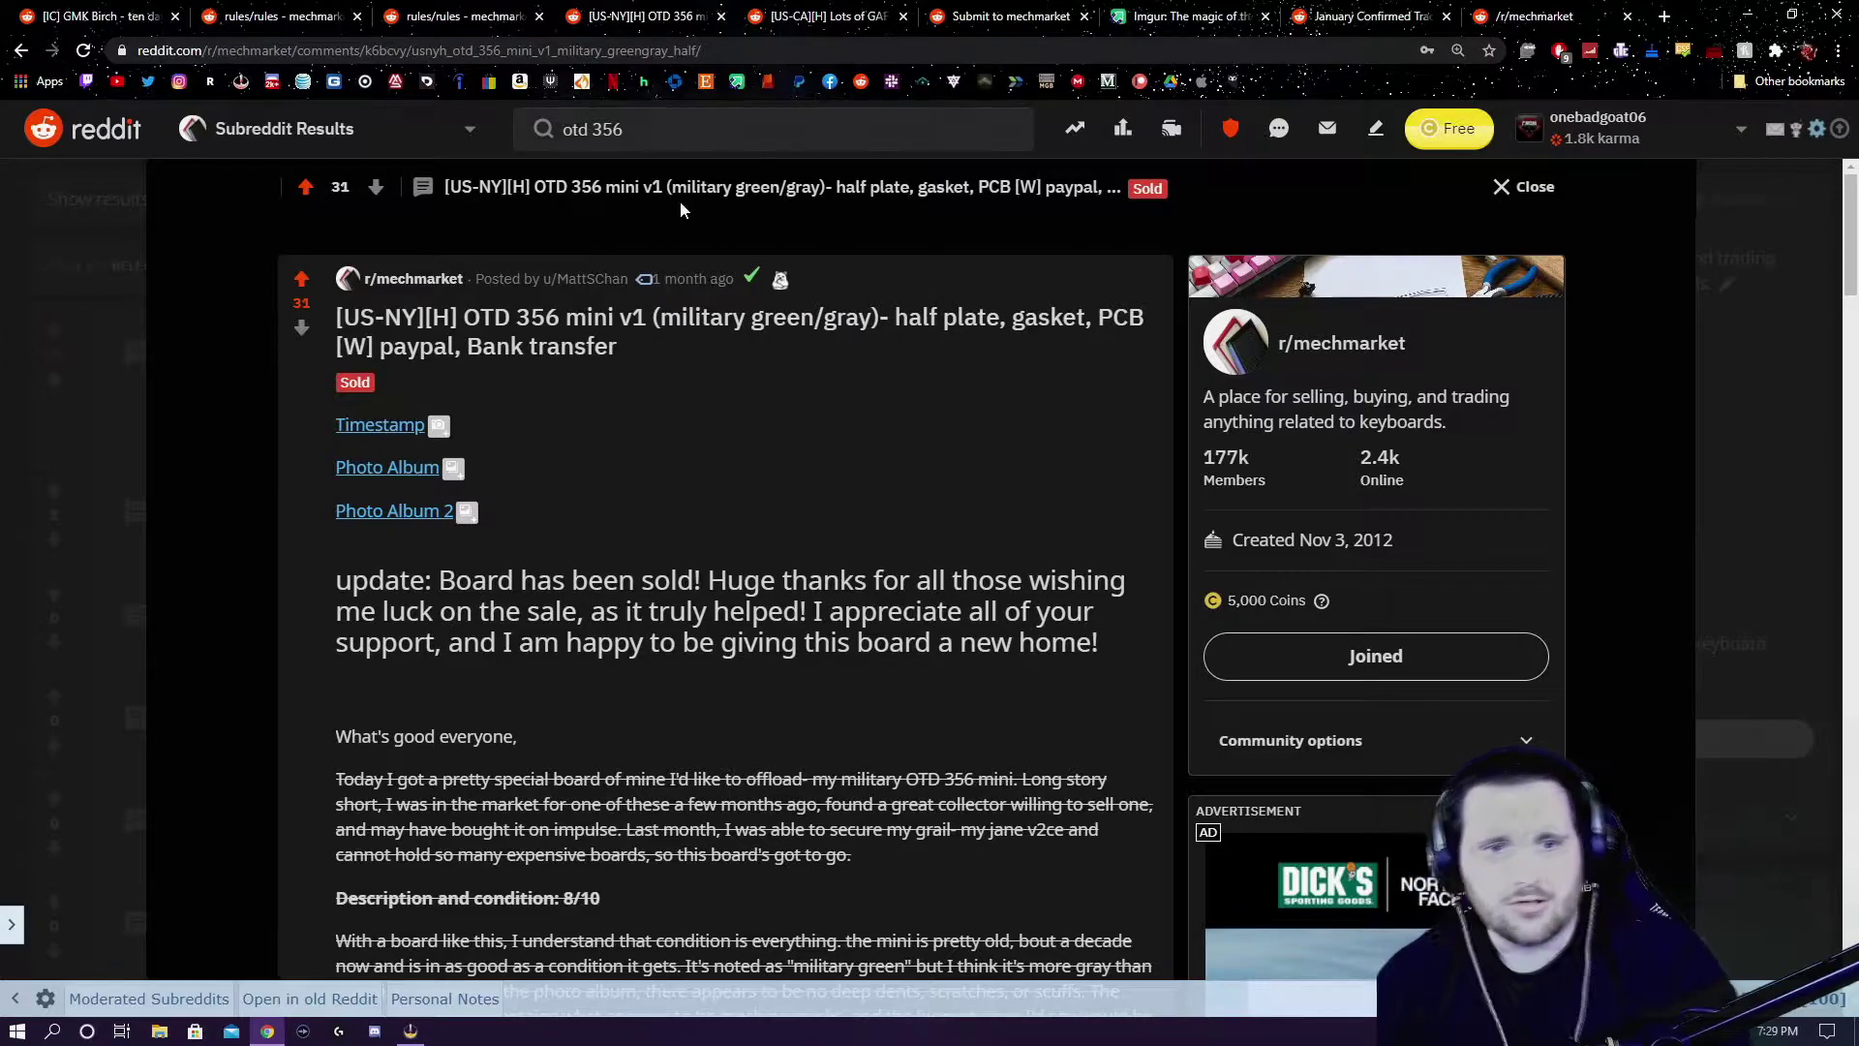
pyautogui.scroll(-1, 559, 369)
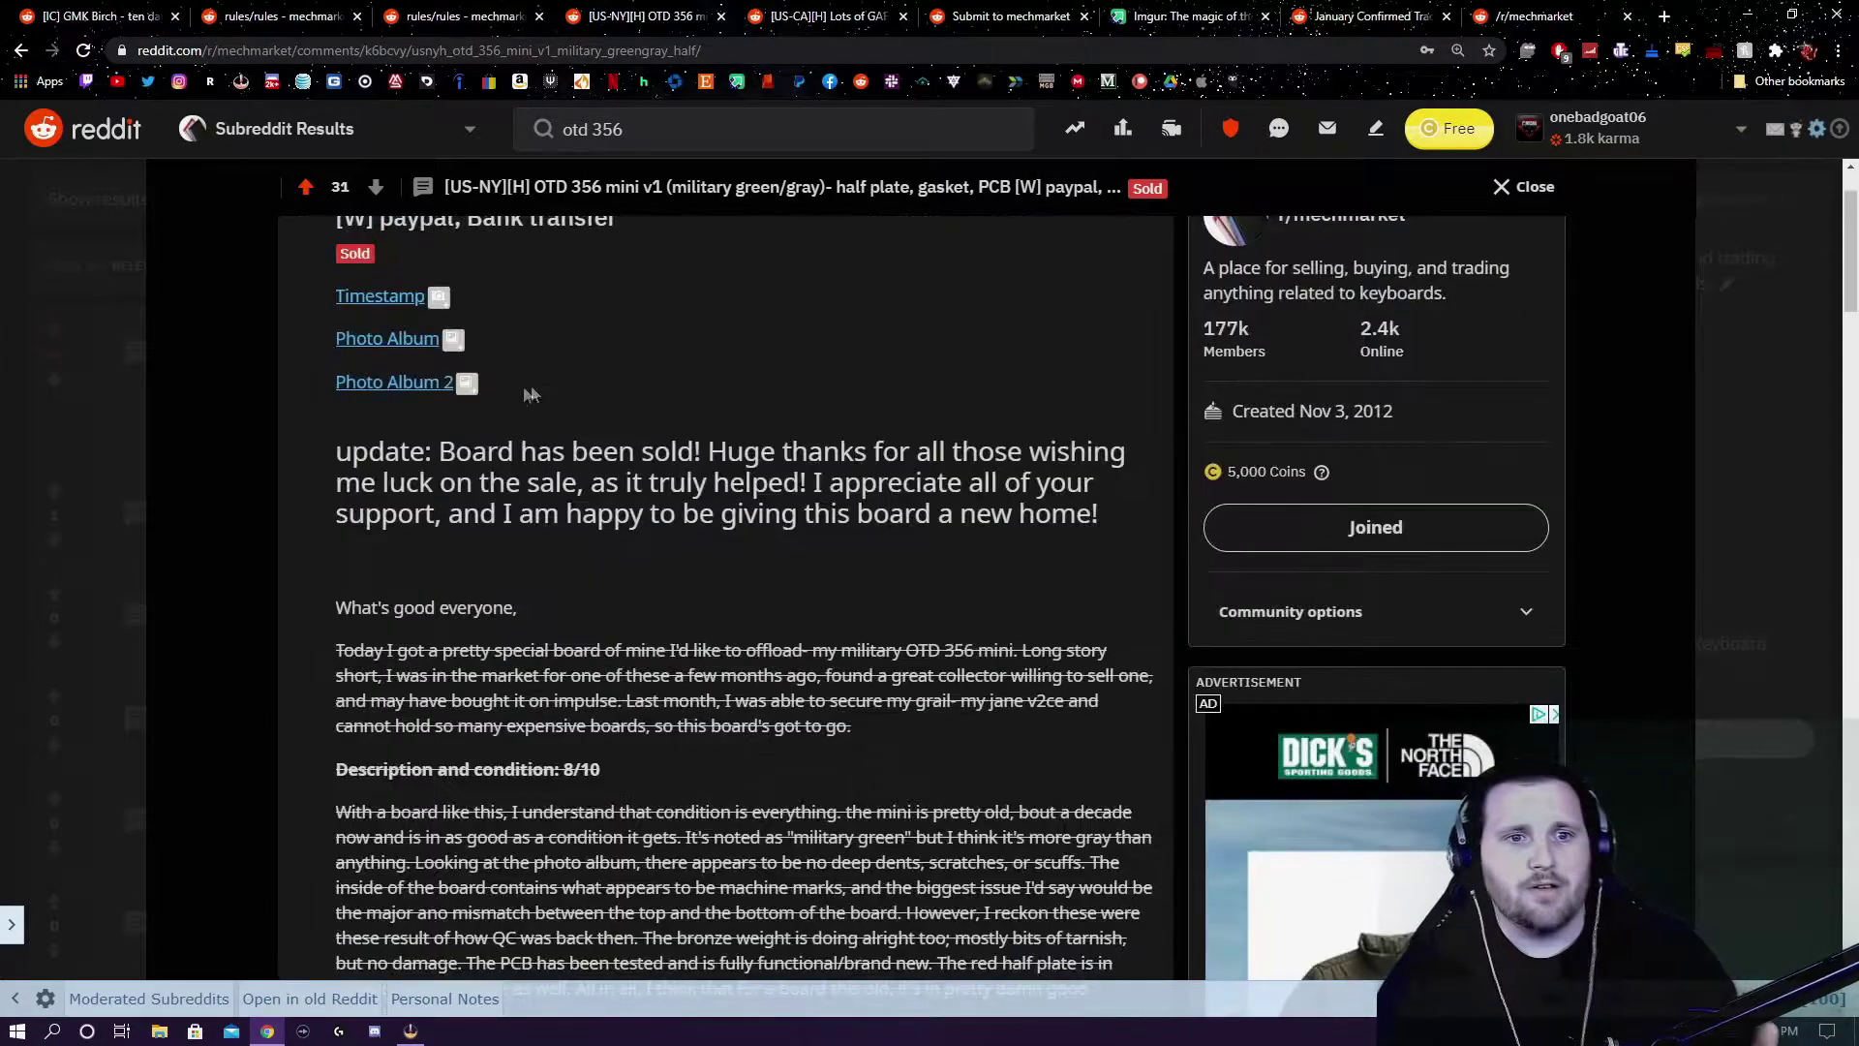
pyautogui.scroll(-4, 433, 412)
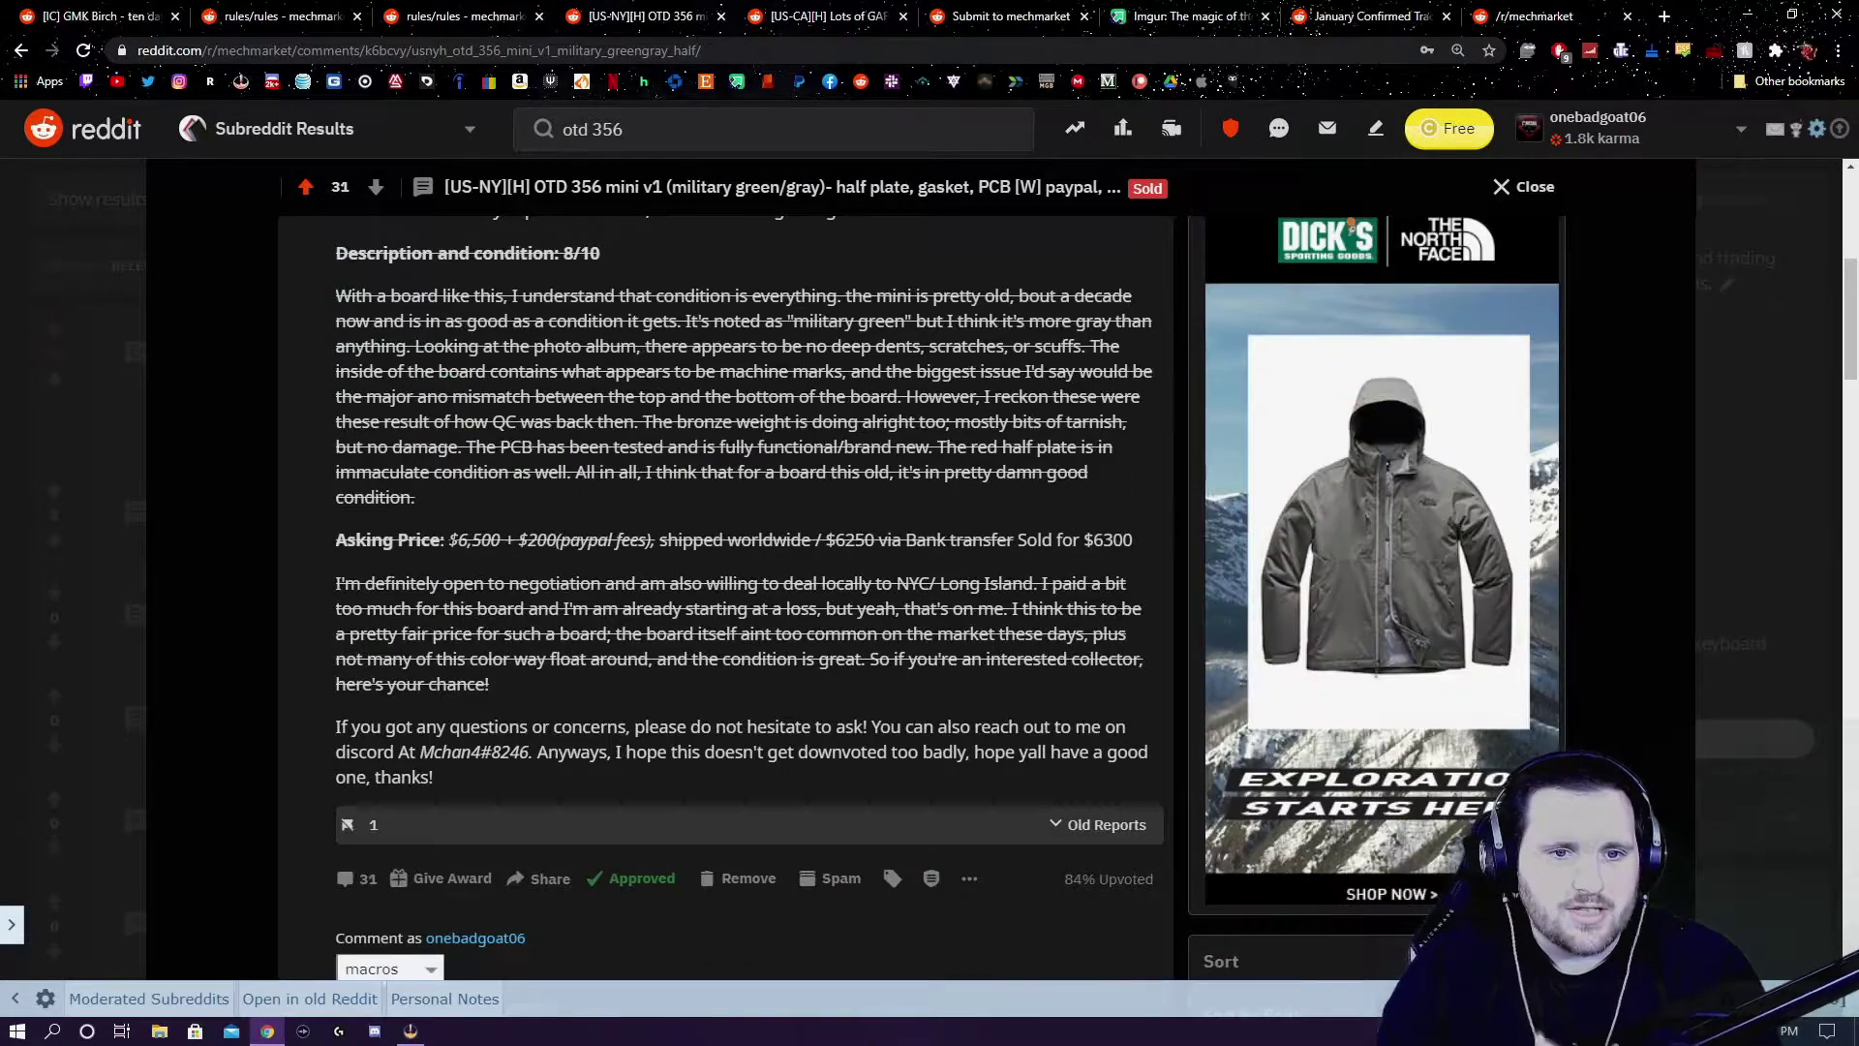
pyautogui.moveTo(409, 540); pyautogui.dragTo(651, 585)
pyautogui.click(650, 585)
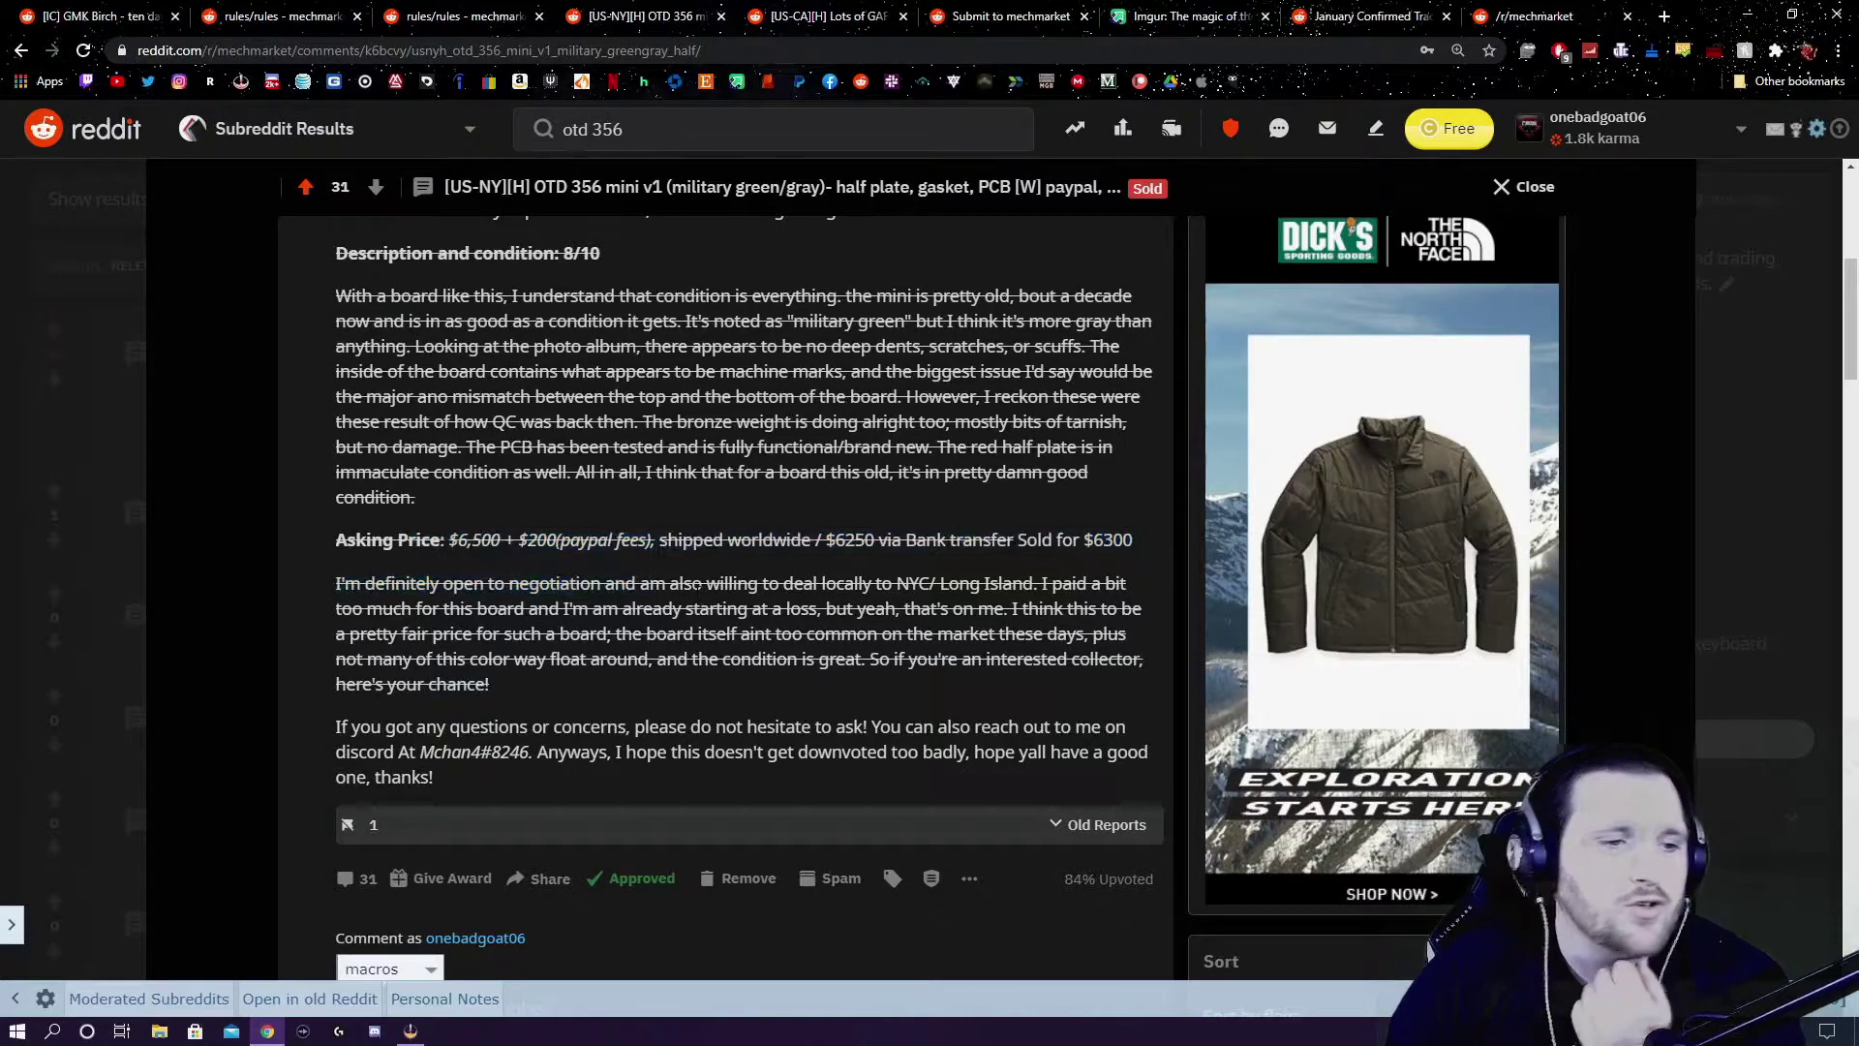
pyautogui.scroll(3, 688, 608)
pyautogui.scroll(-2, 685, 584)
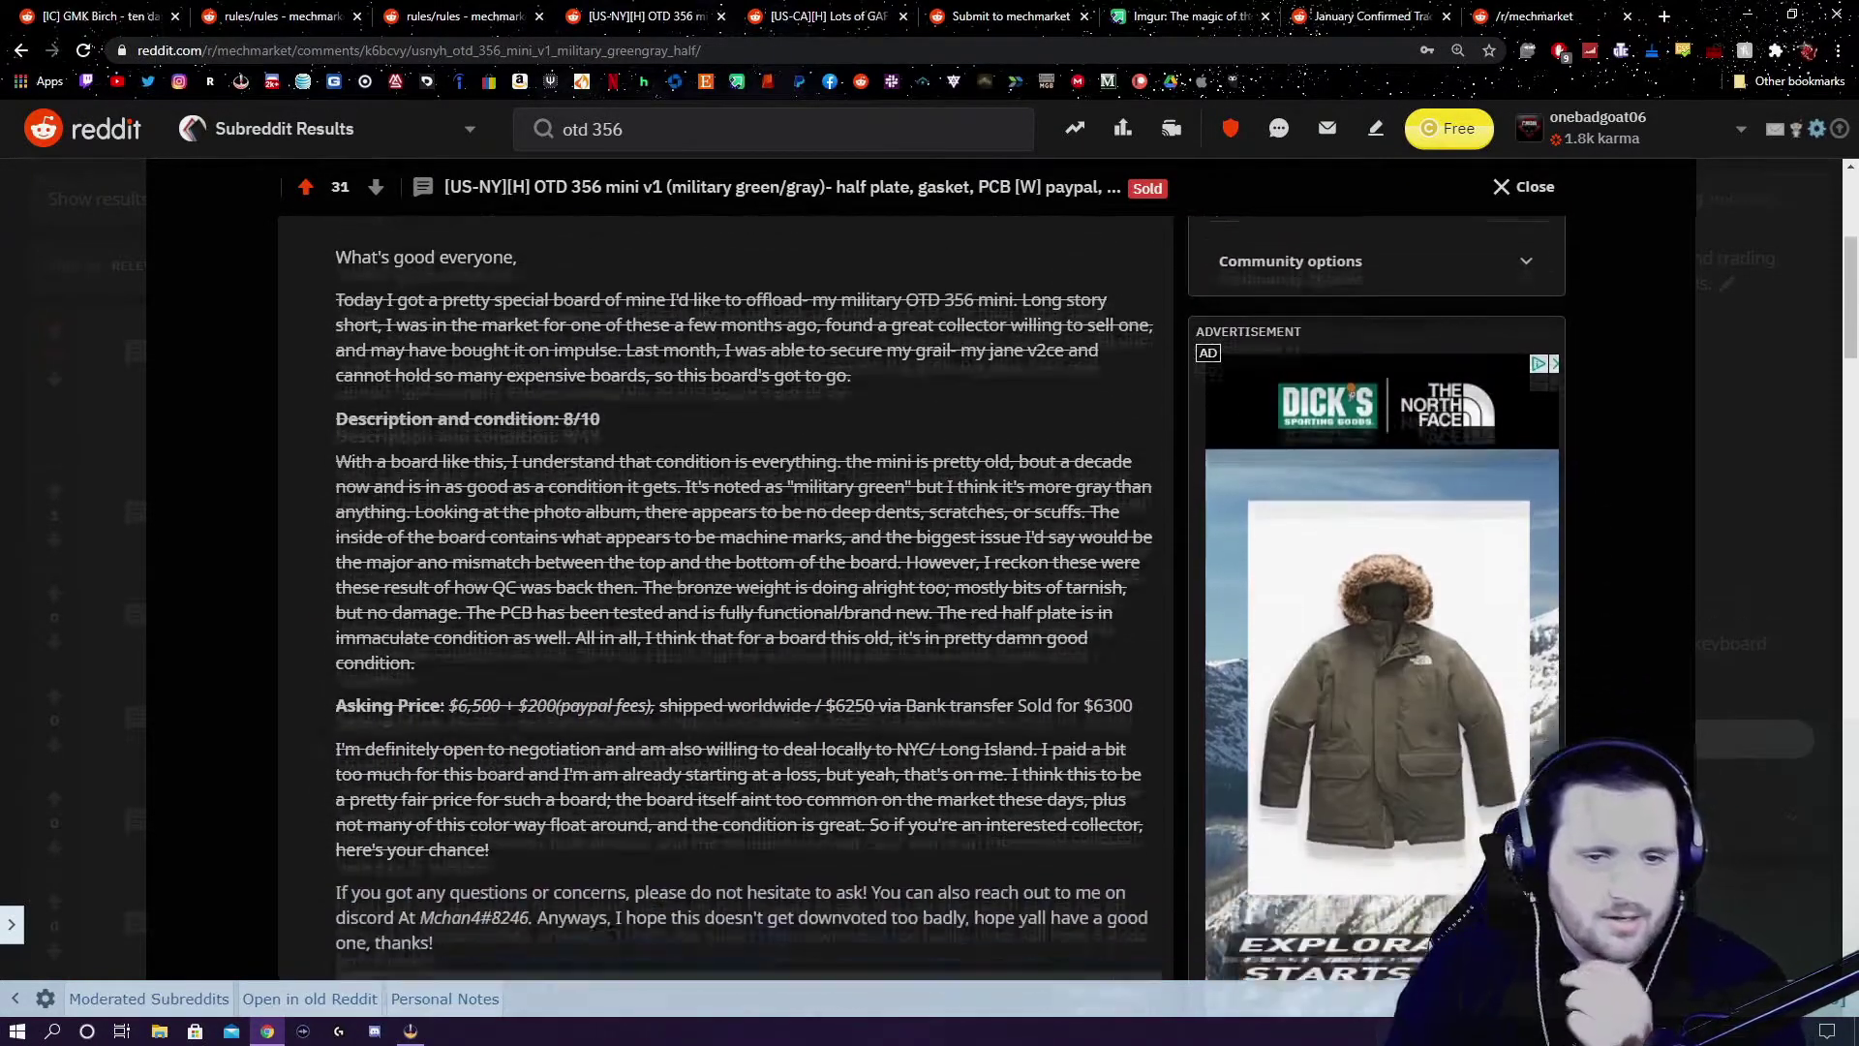
pyautogui.scroll(1, 685, 583)
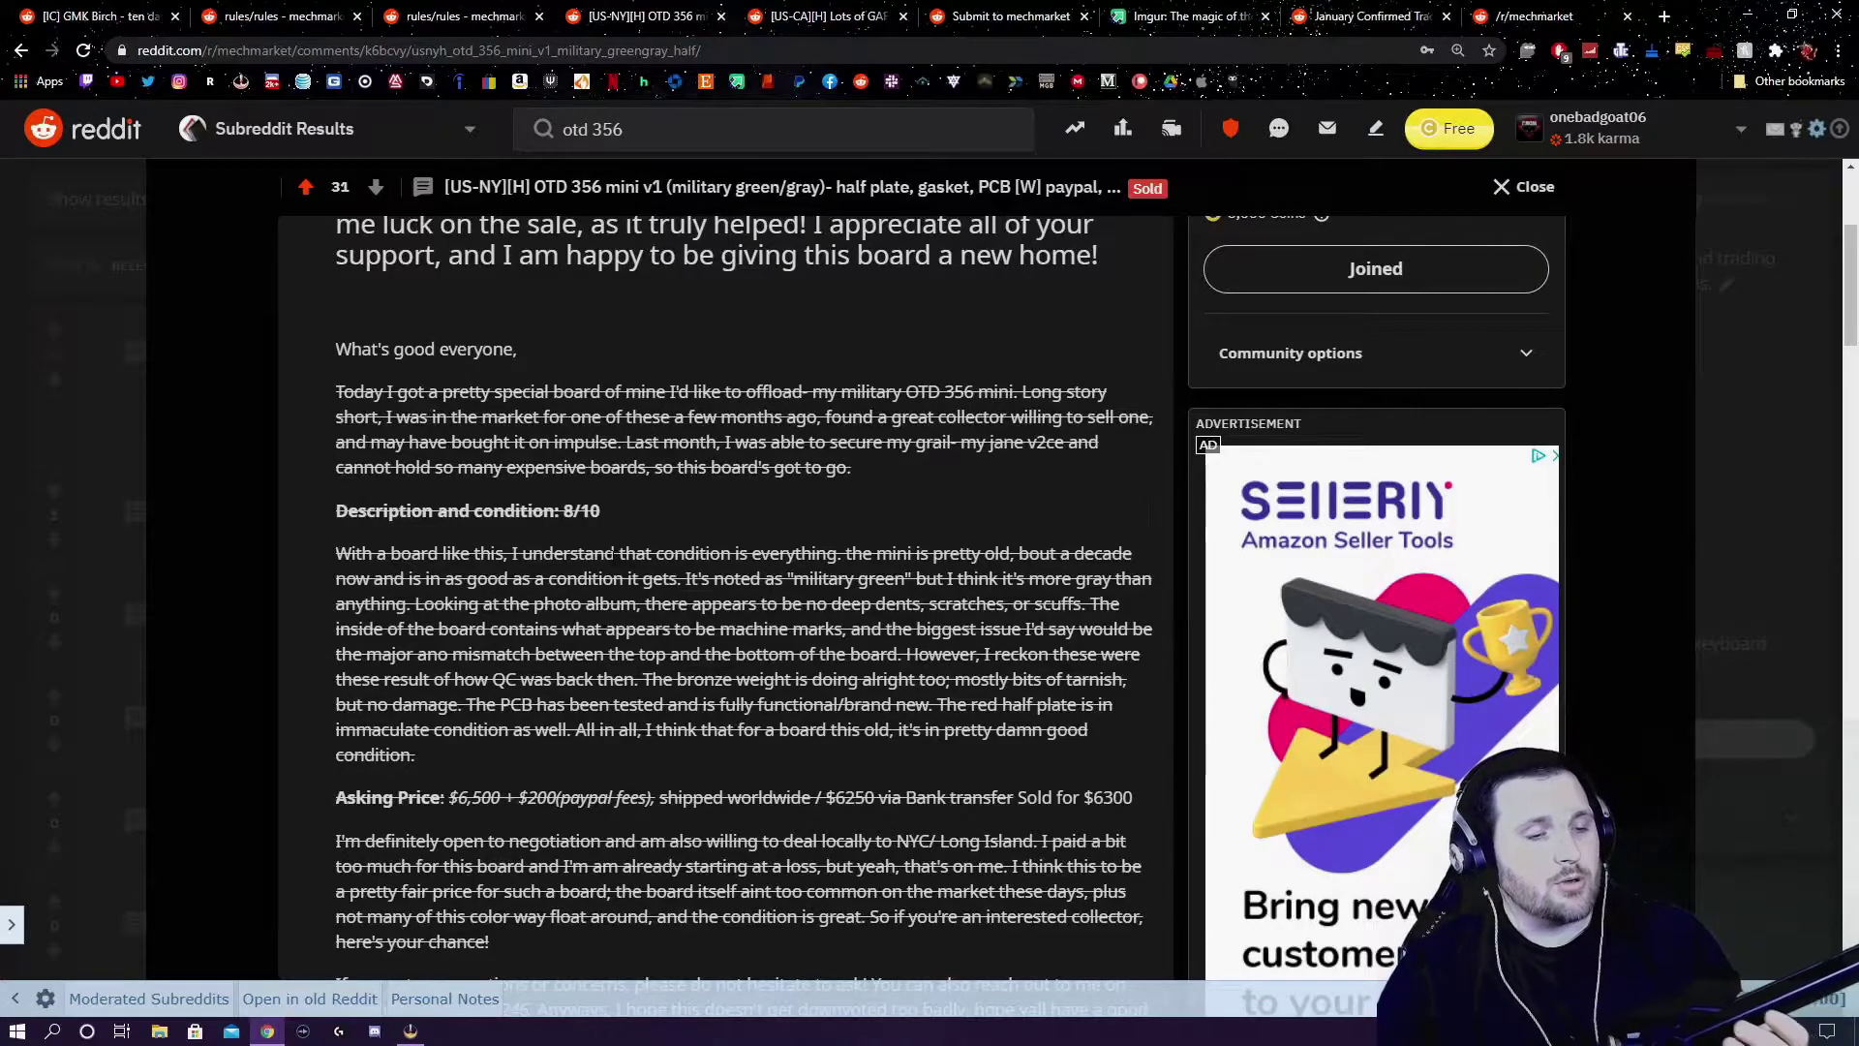
pyautogui.scroll(3, 609, 562)
pyautogui.scroll(2, 610, 561)
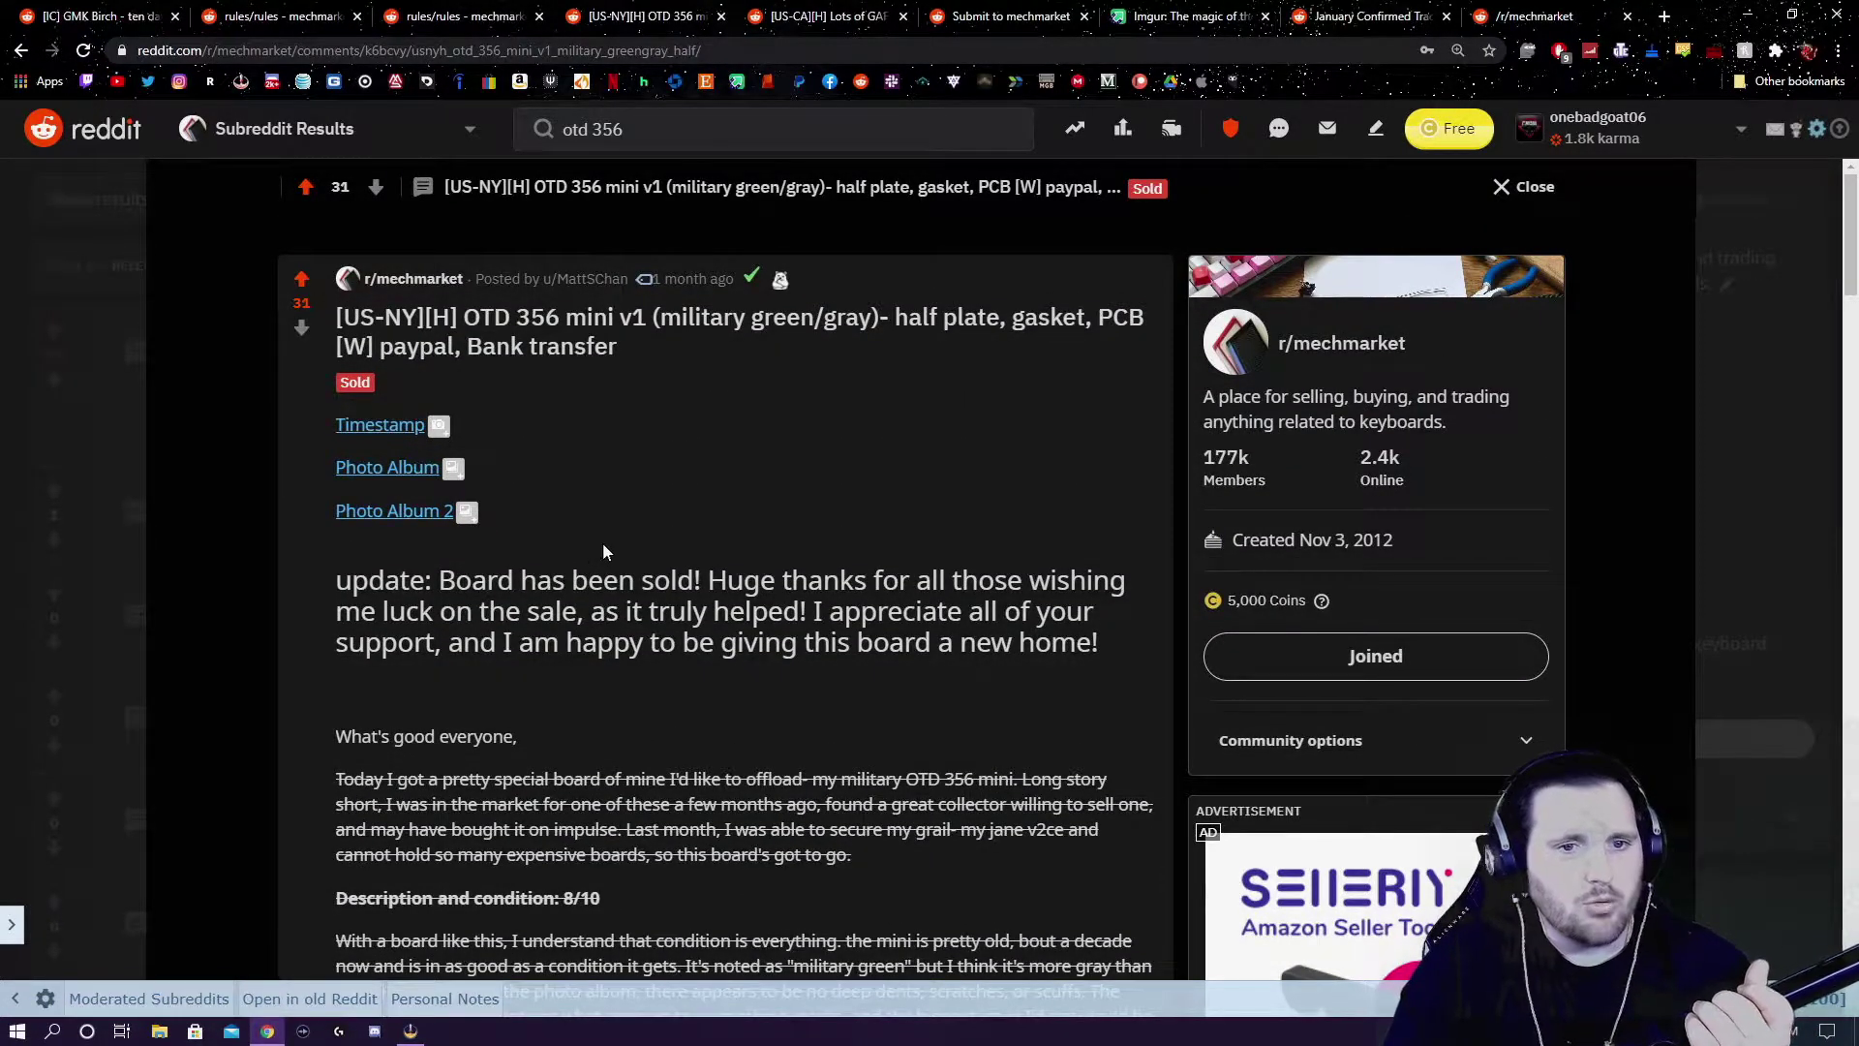
pyautogui.click(412, 427)
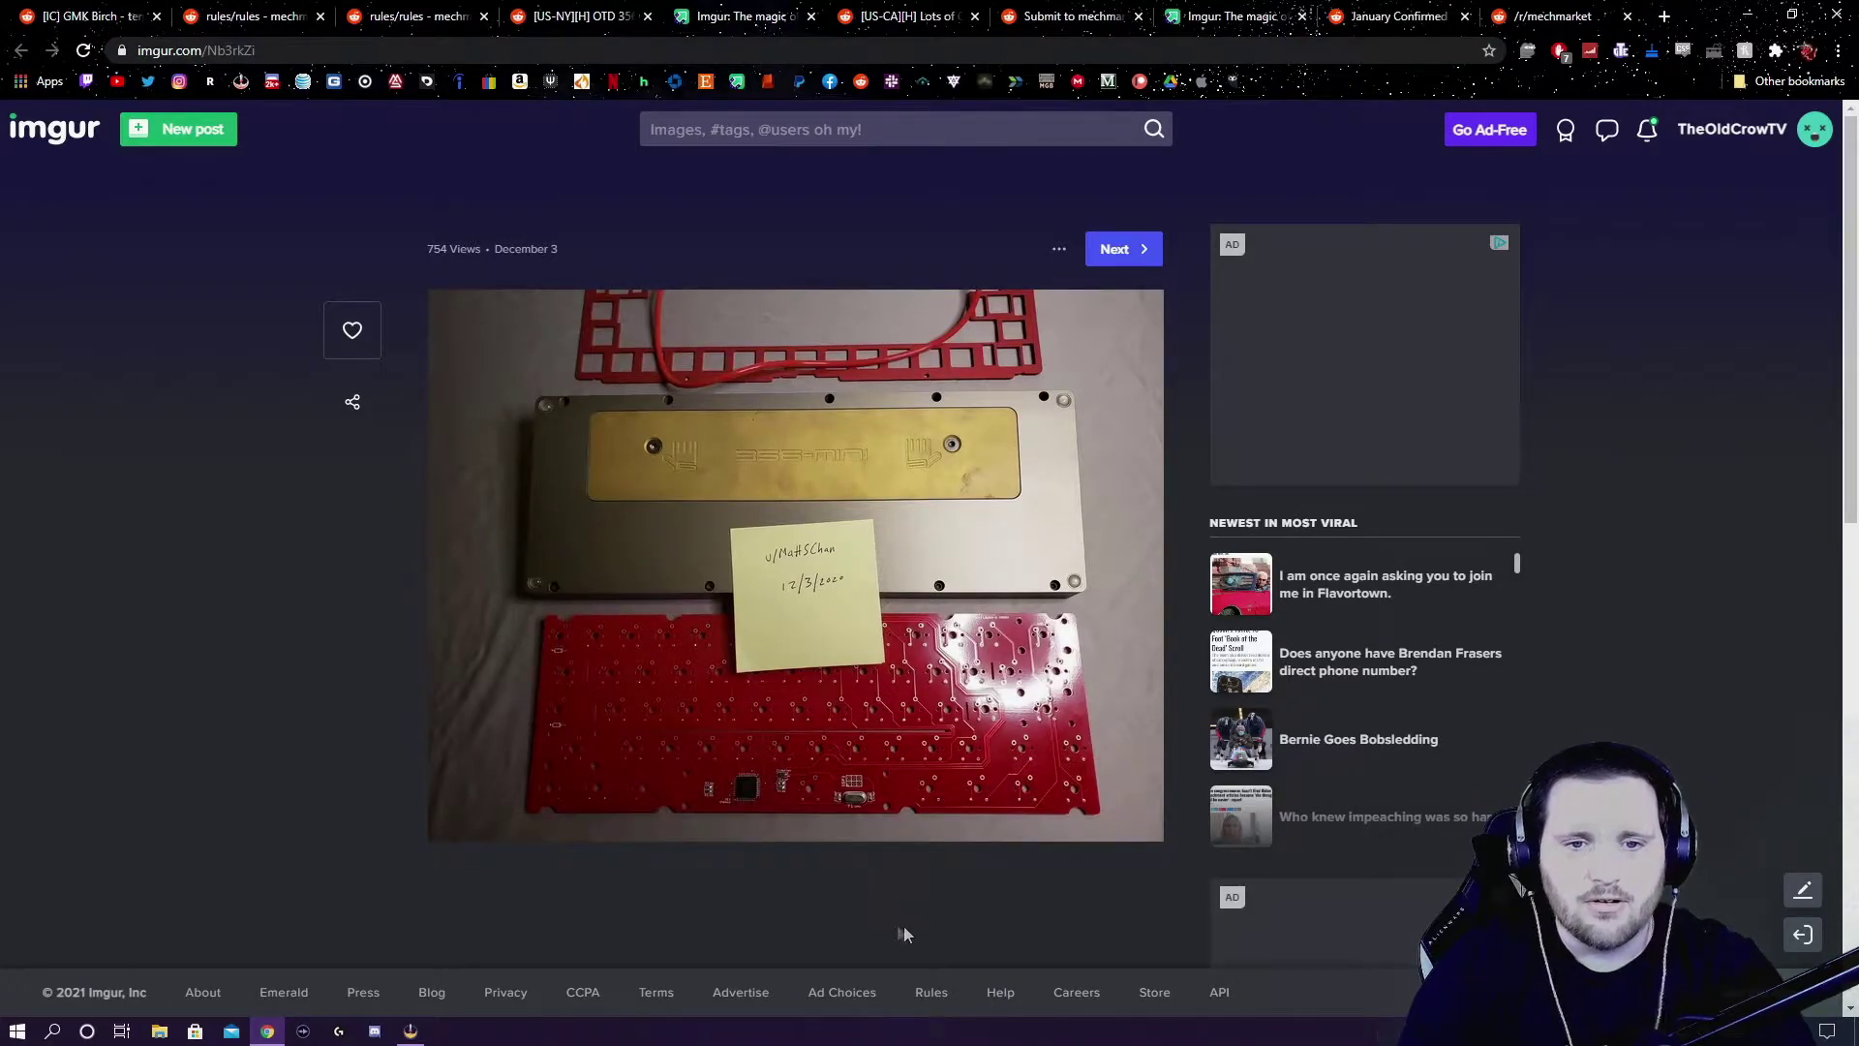
# - Close the unused Imgur post tab and return to the OTD 356 mini selling post
pyautogui.scroll(-2, 755, 877)
pyautogui.scroll(2, 745, 765)
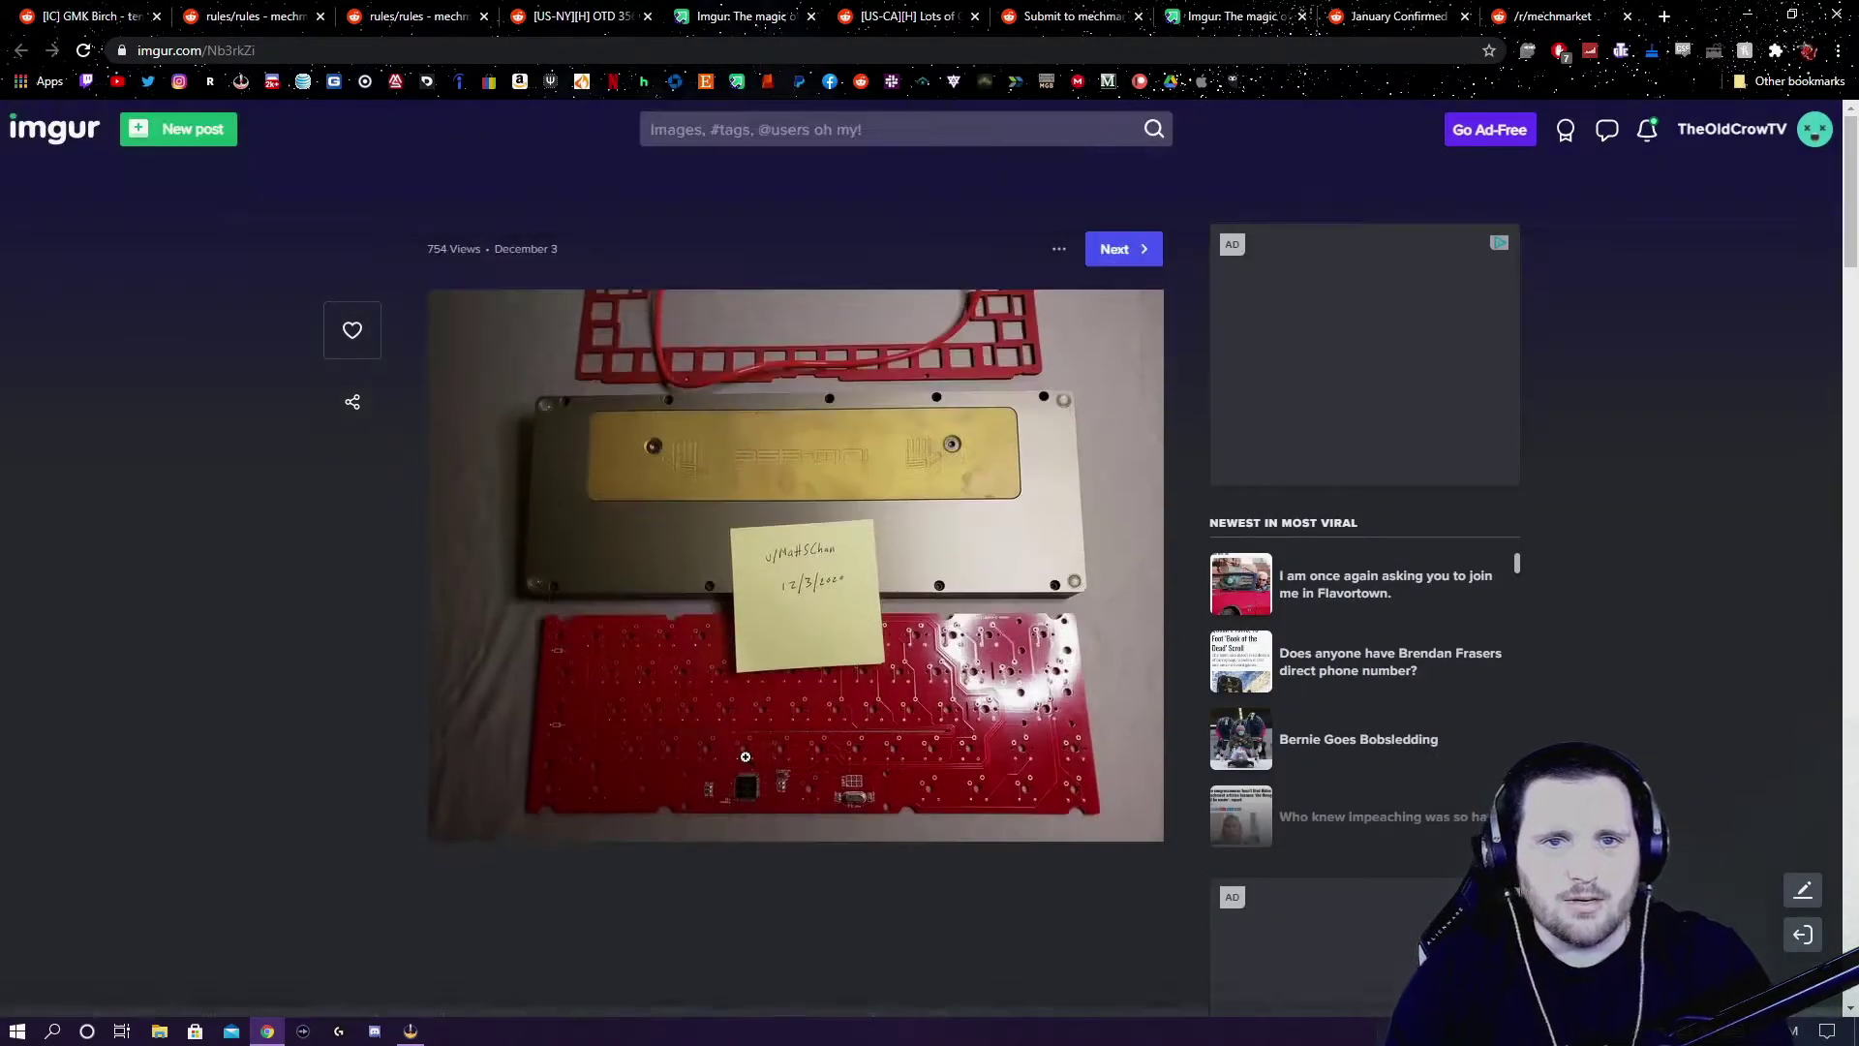
pyautogui.click(1239, 16)
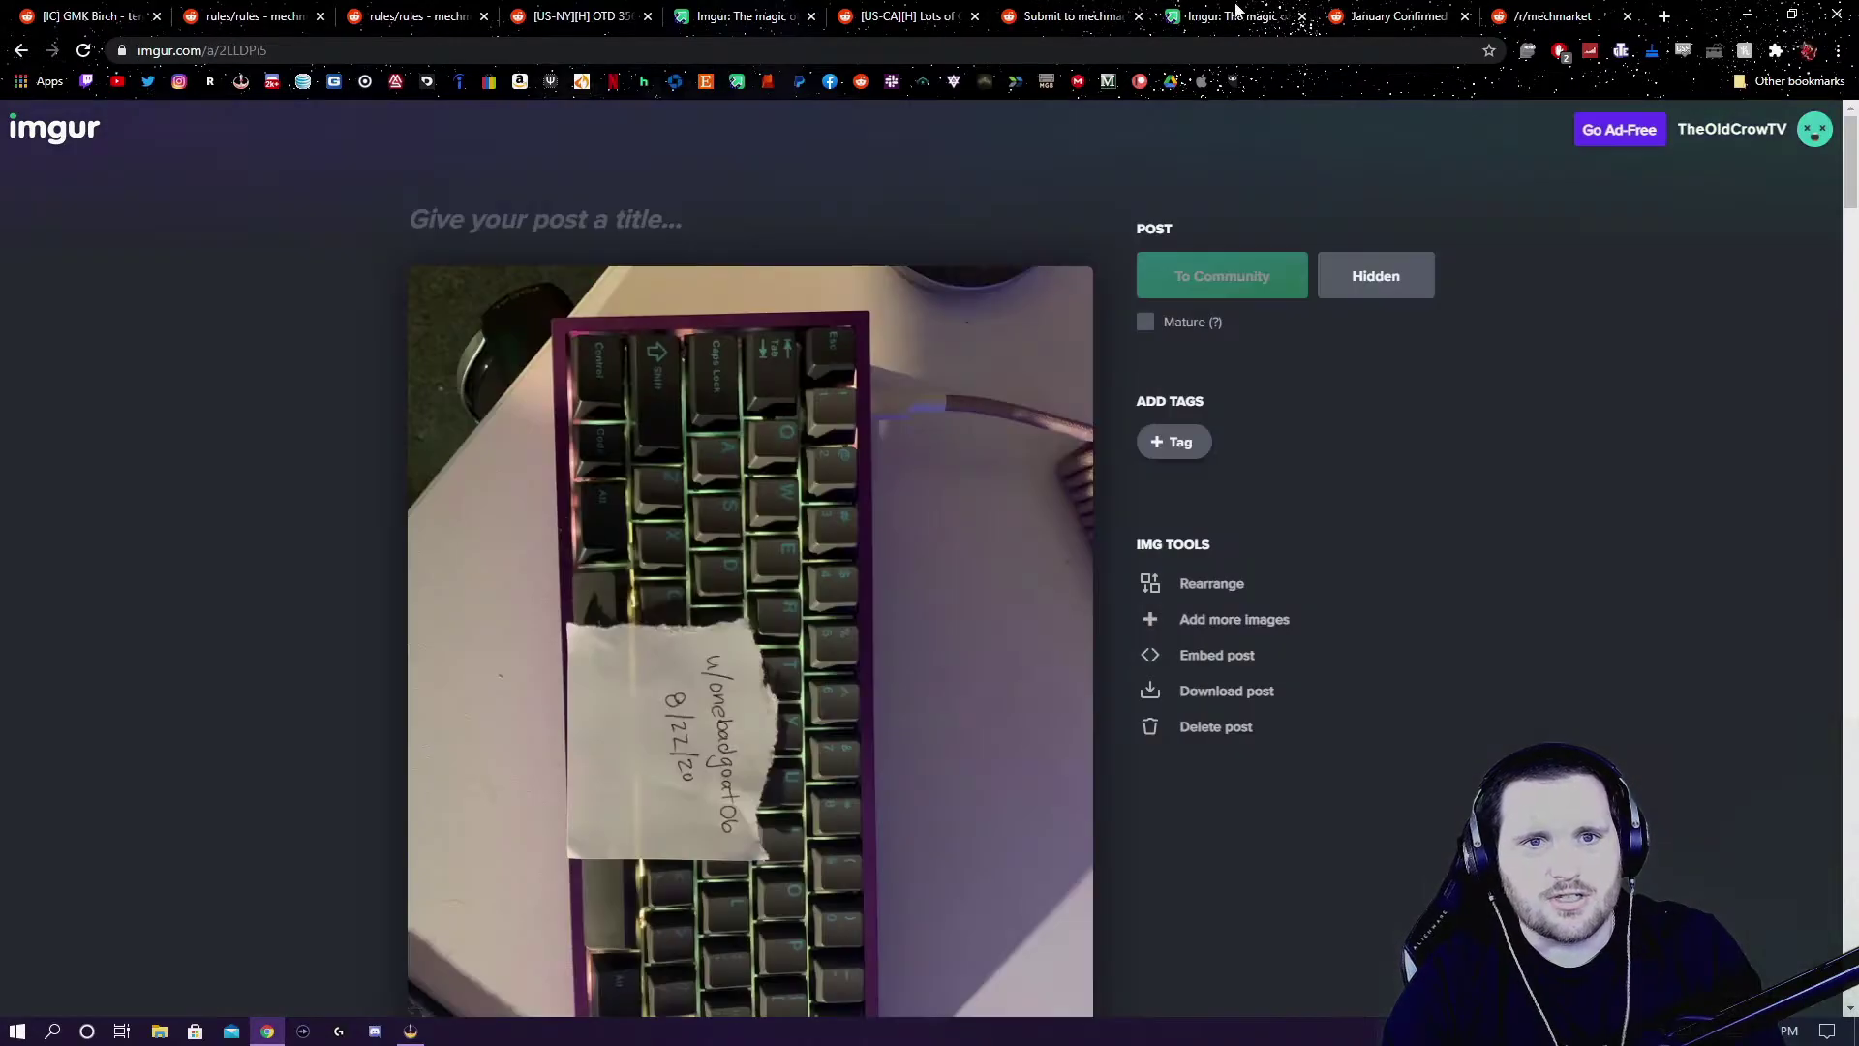
pyautogui.click(810, 17)
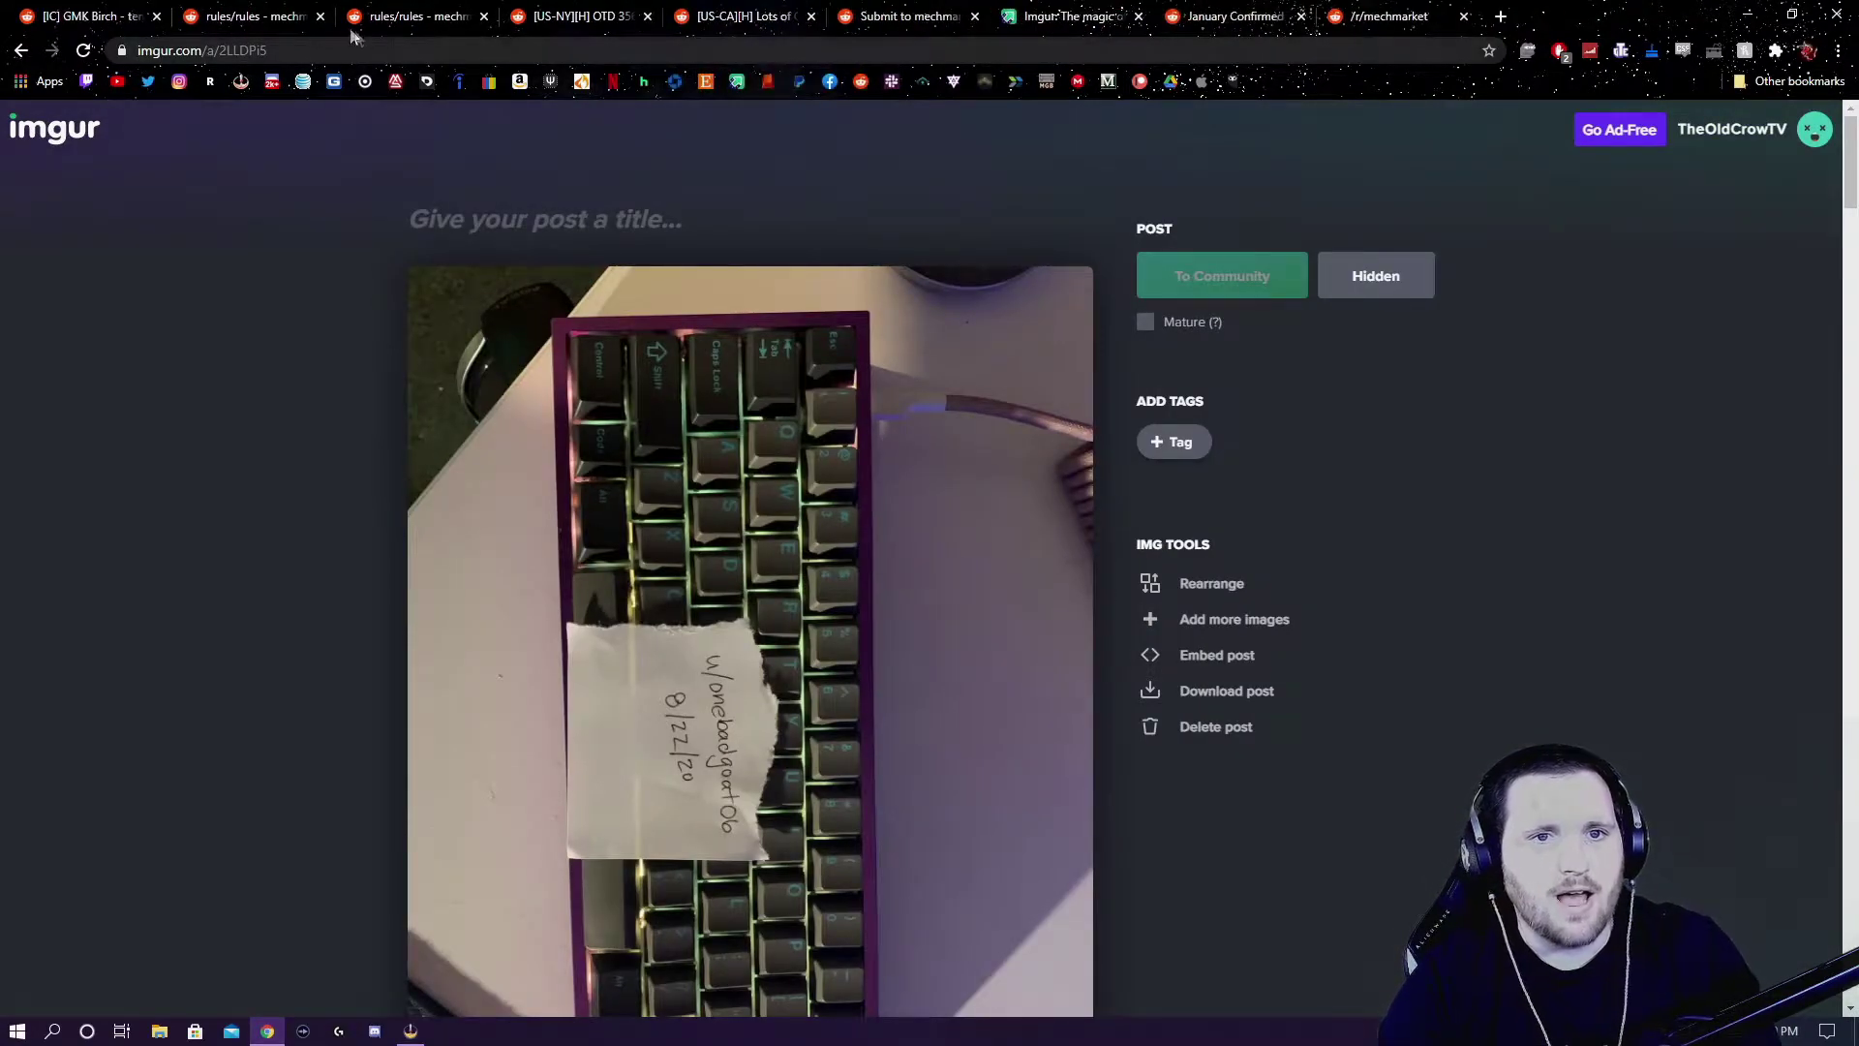
pyautogui.click(513, 25)
pyautogui.scroll(-5, 581, 484)
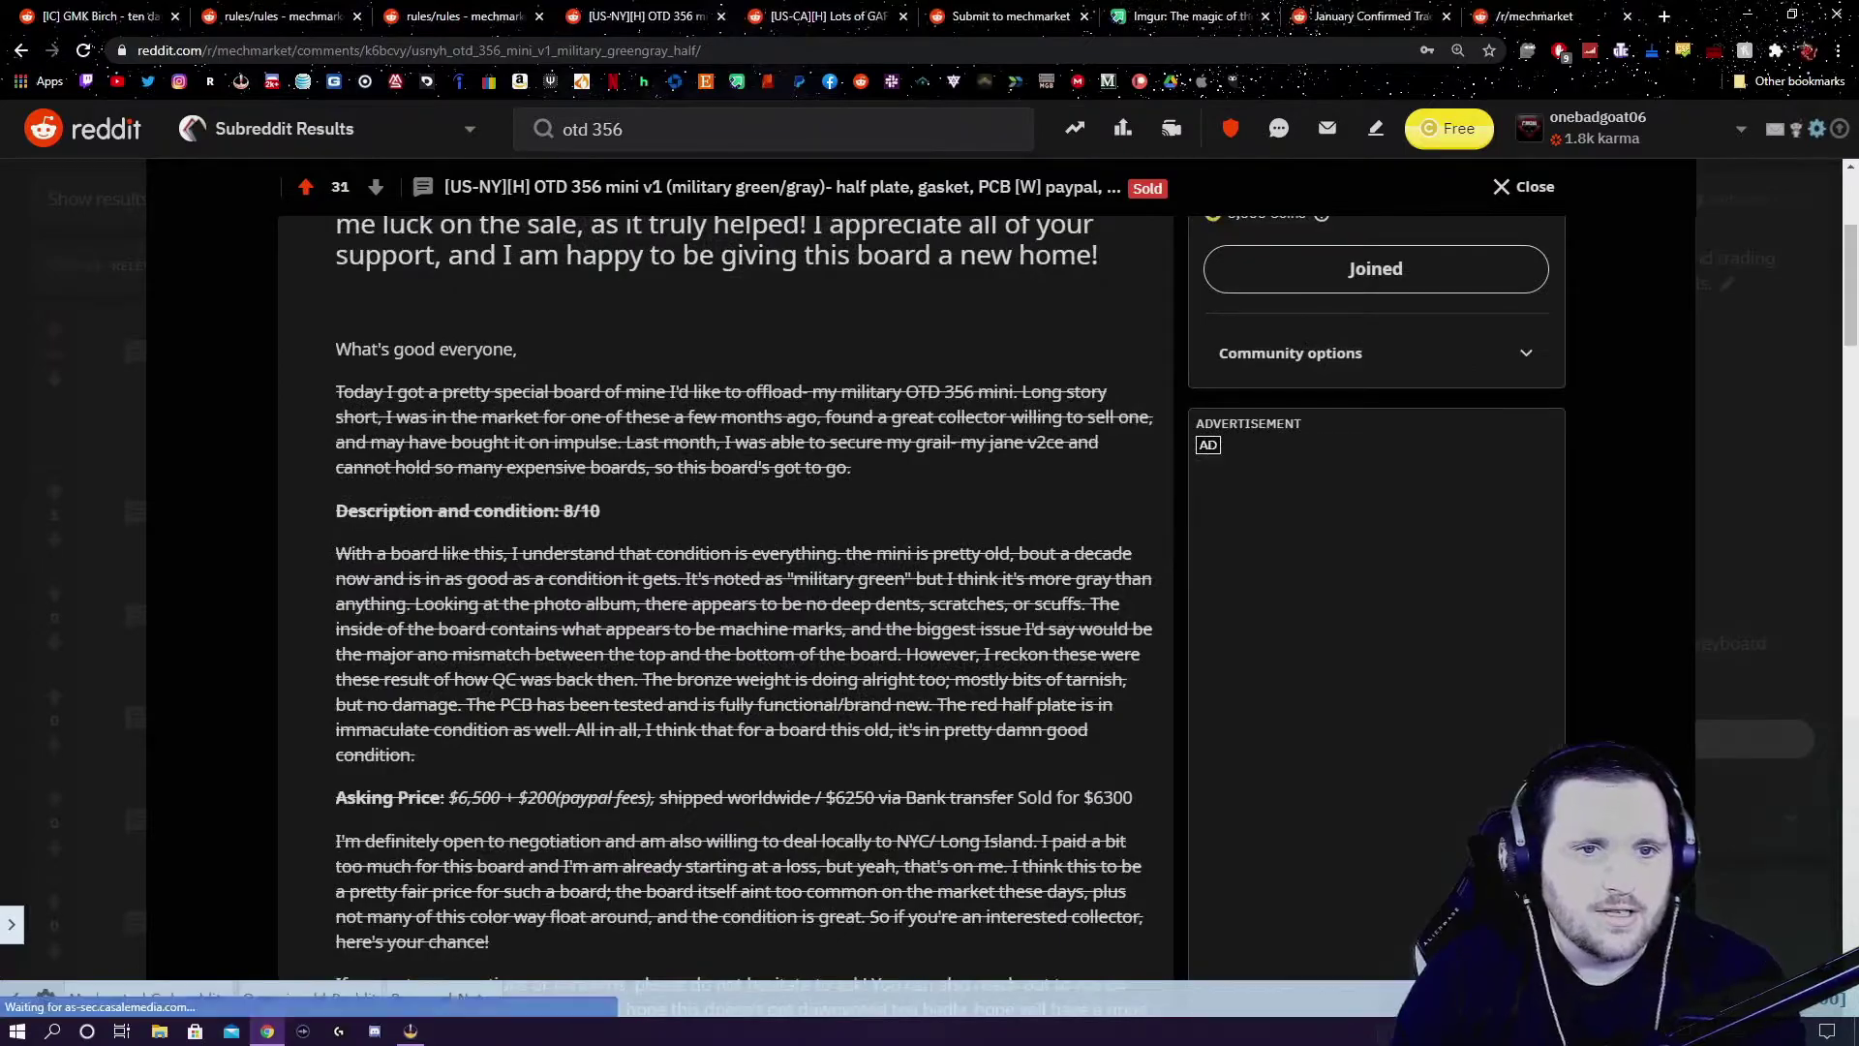
pyautogui.scroll(-1, 581, 484)
pyautogui.scroll(6, 419, 440)
# - Browse the OTD 356mini photo album, close it, and bring up the Lots of GAF selling post
pyautogui.click(385, 464)
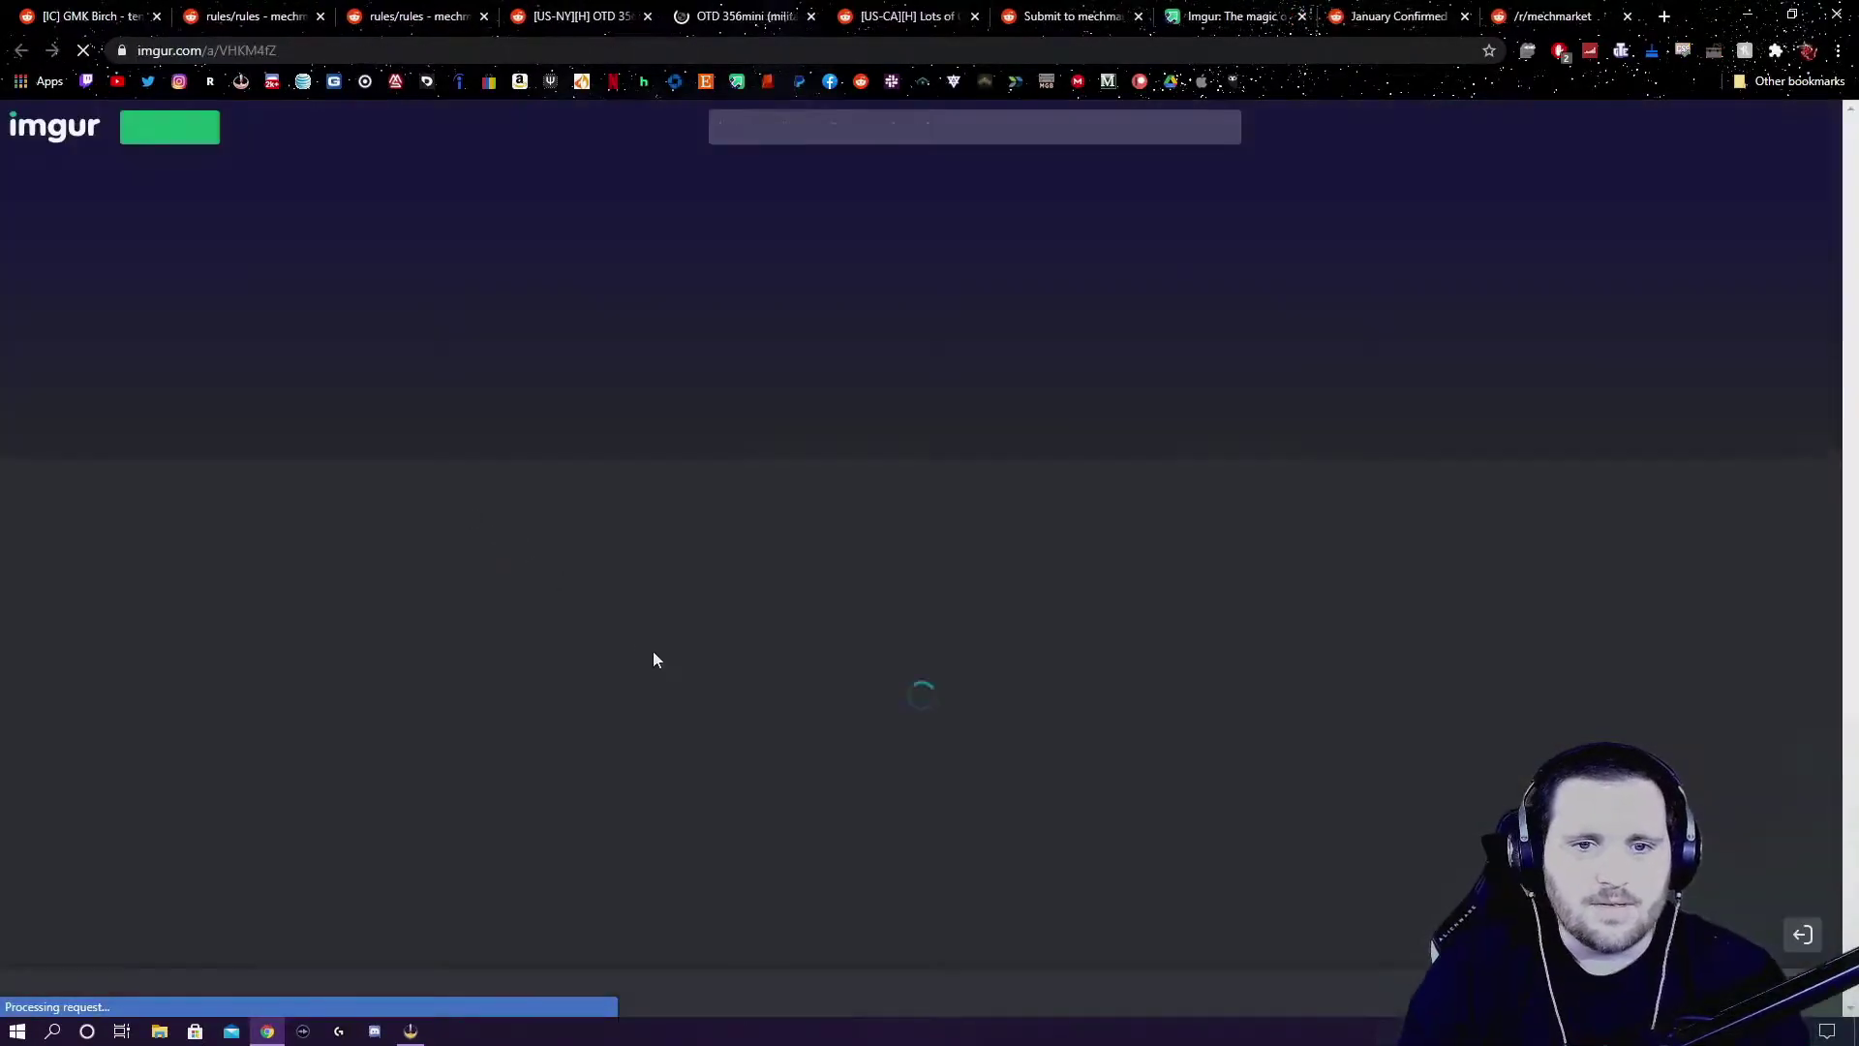
pyautogui.scroll(-15, 721, 533)
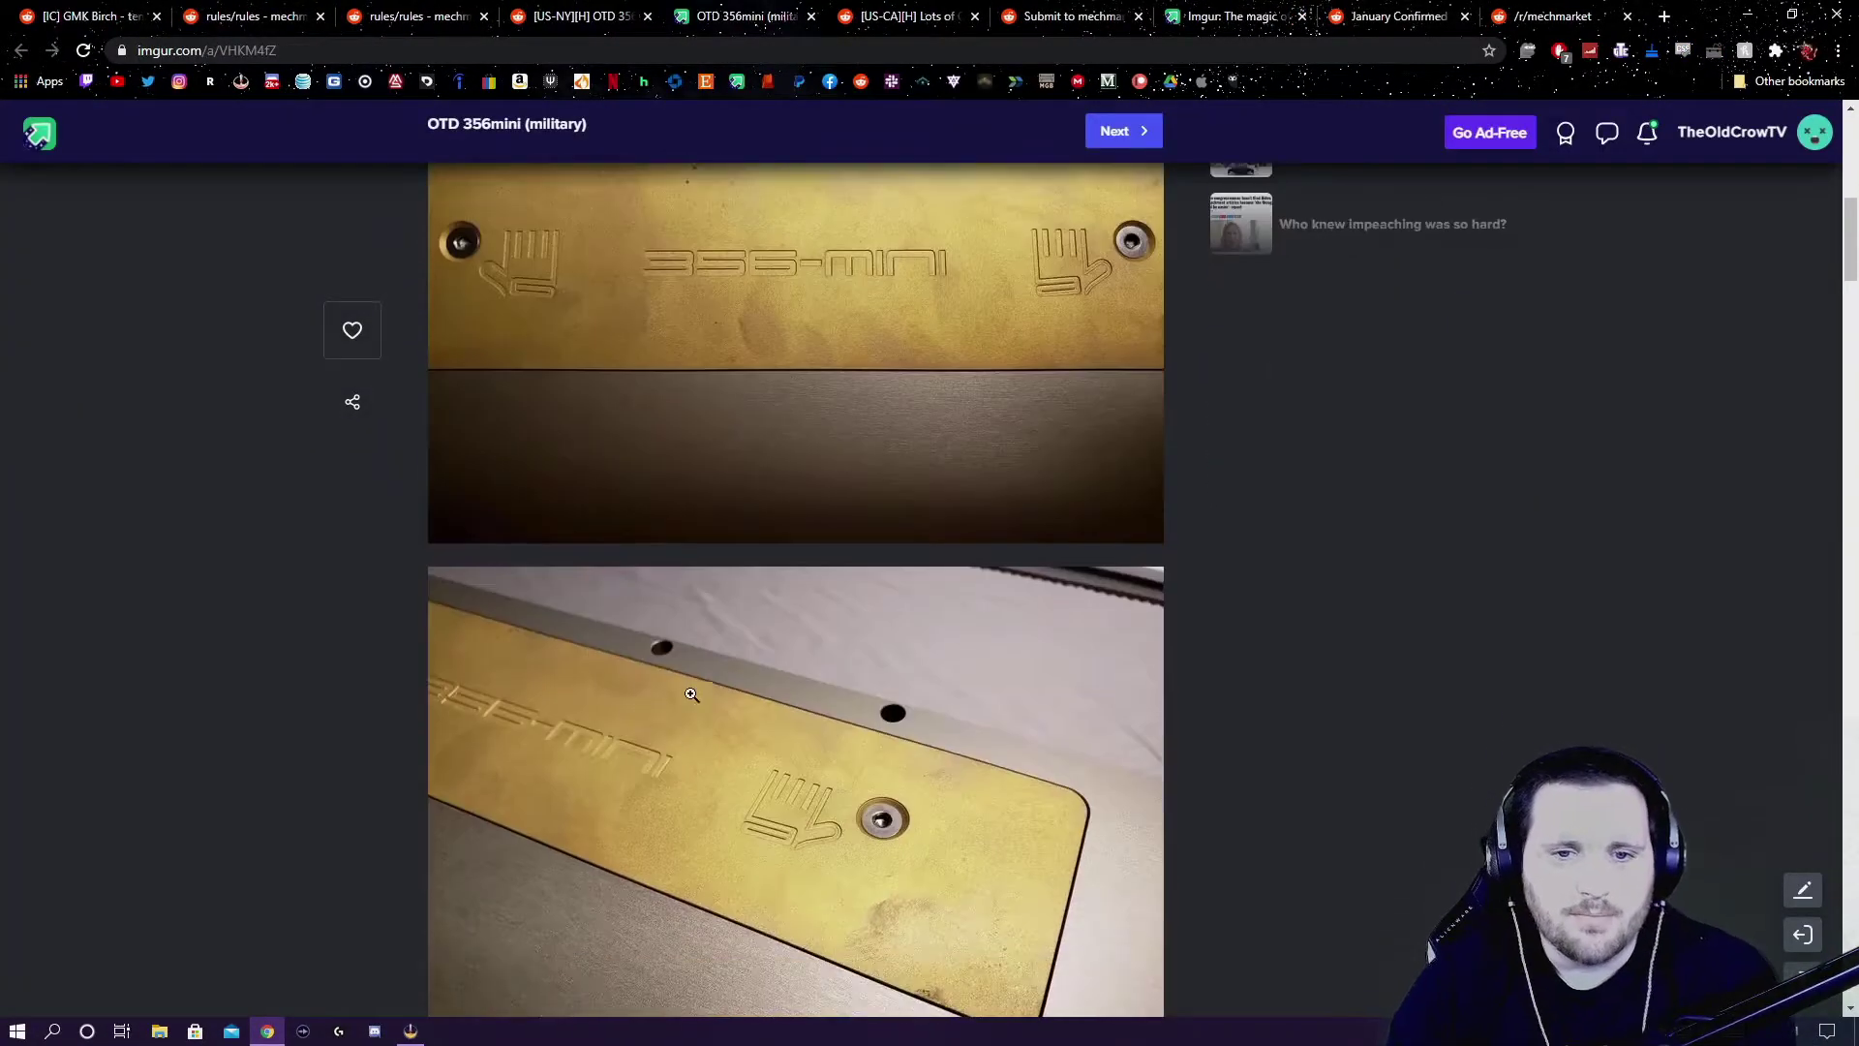
pyautogui.scroll(-10, 739, 632)
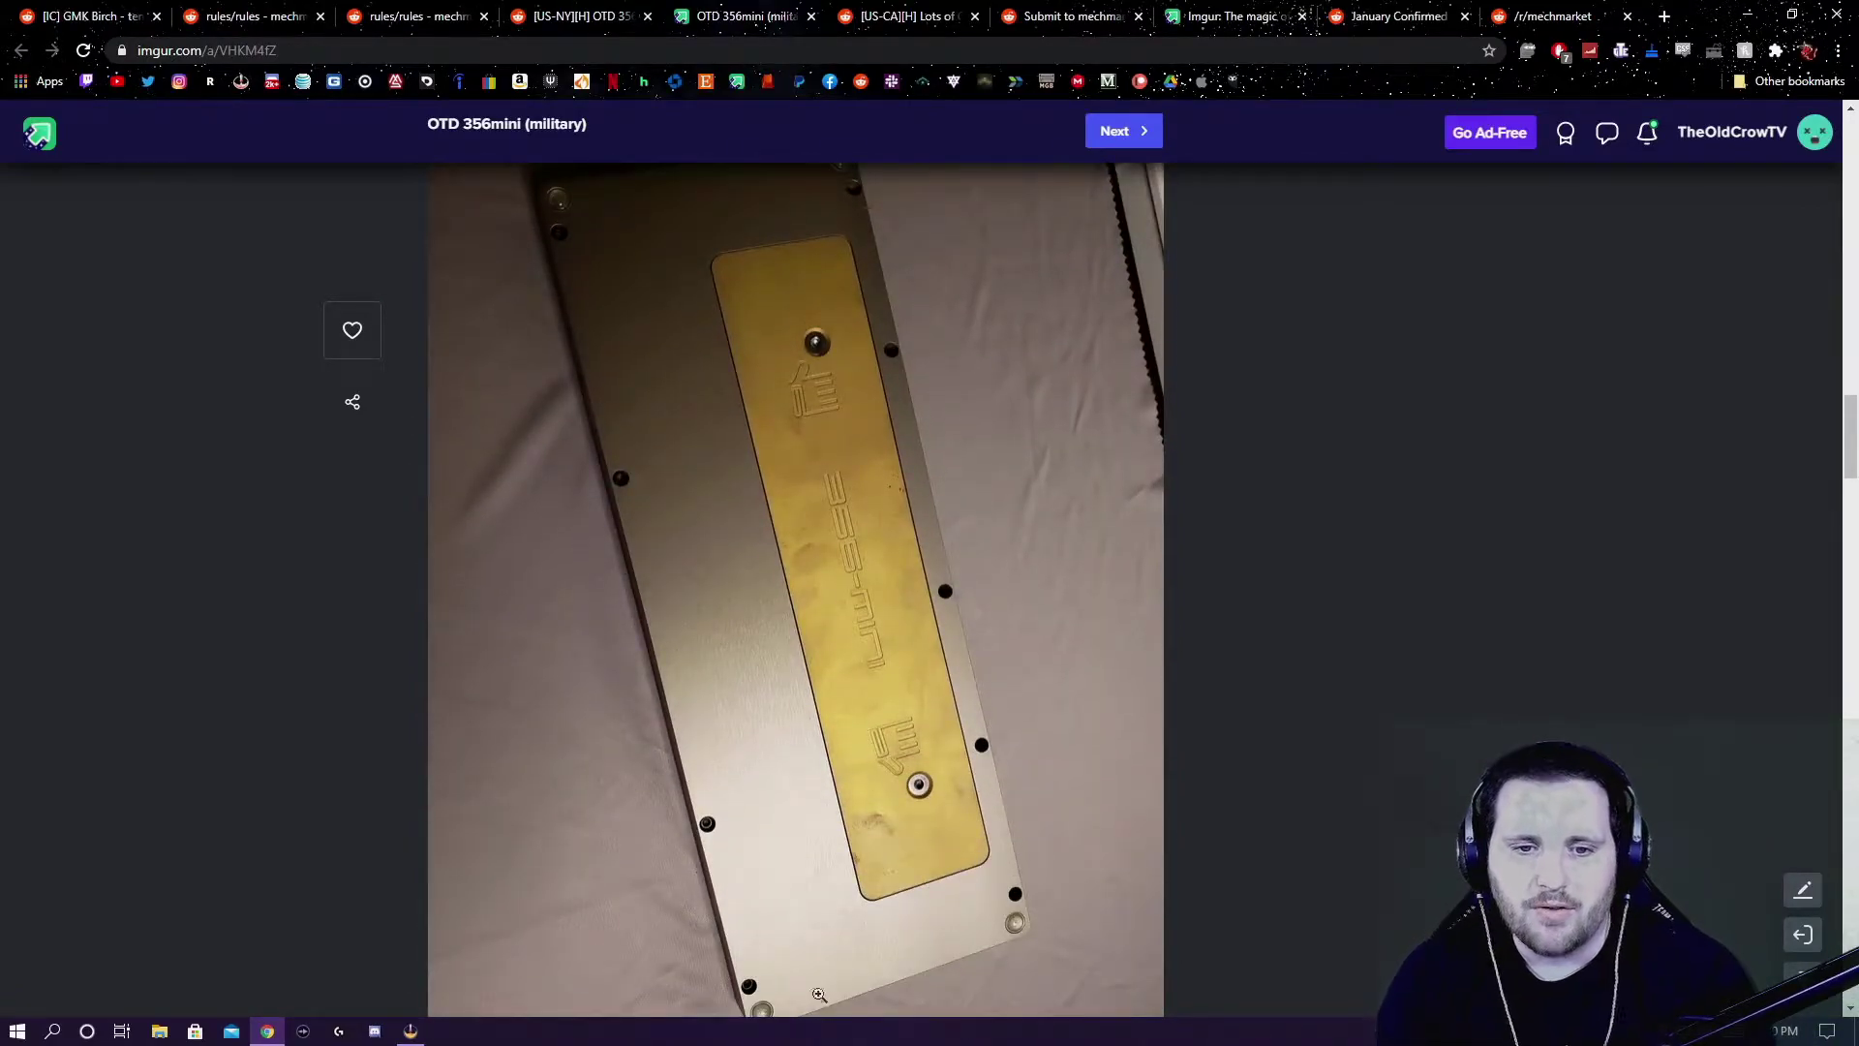
pyautogui.scroll(-8, 745, 764)
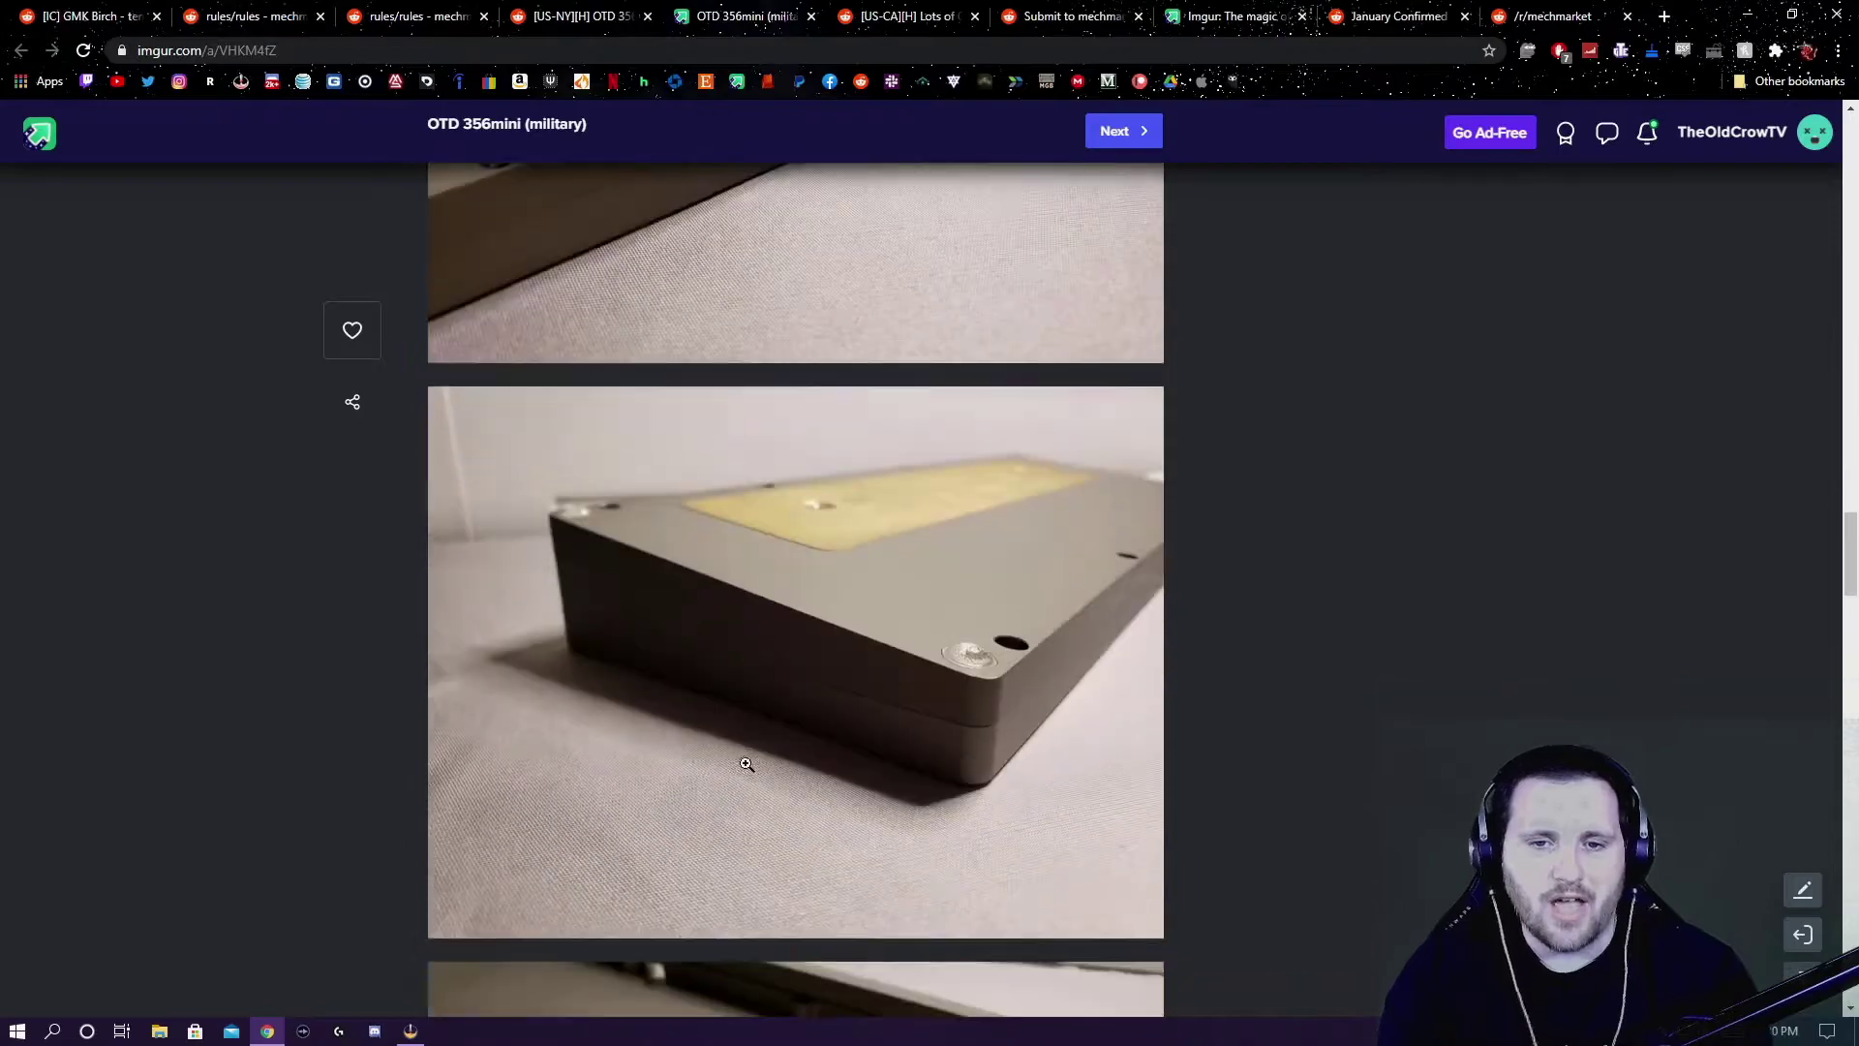
pyautogui.scroll(-5, 746, 764)
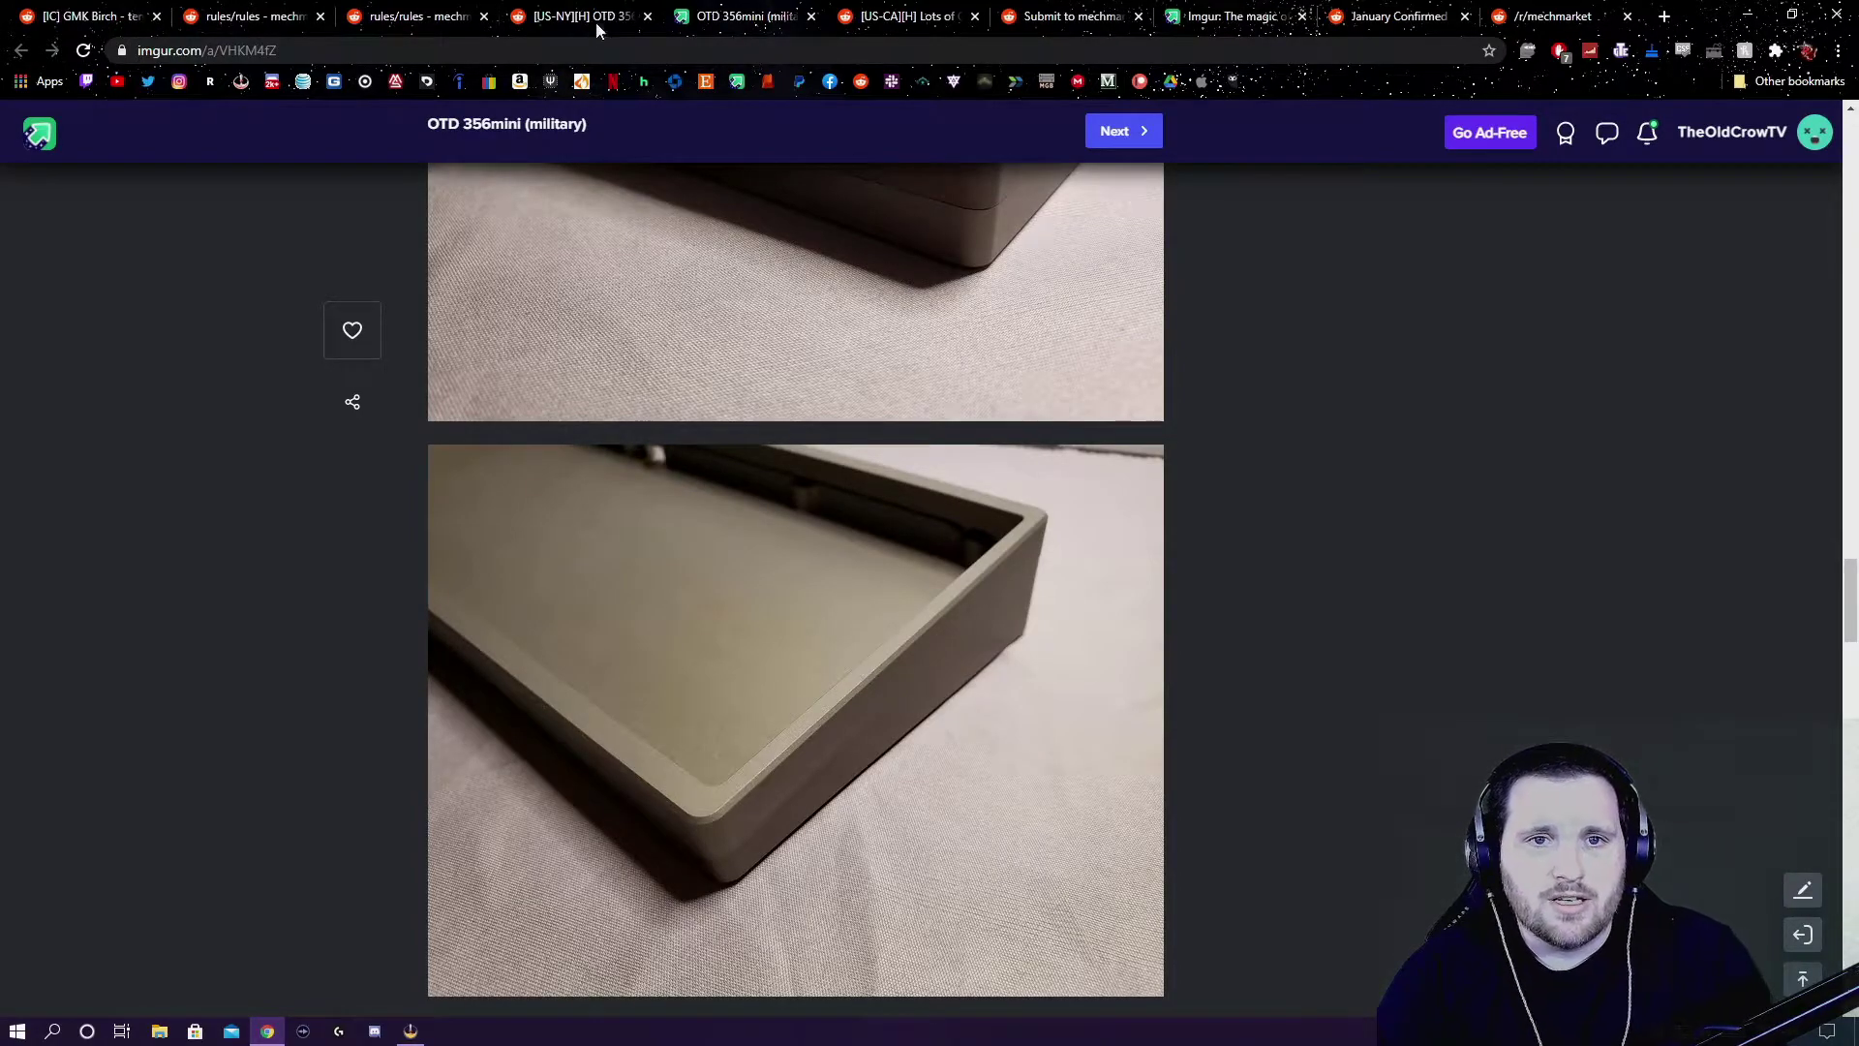
pyautogui.click(812, 18)
pyautogui.click(786, 26)
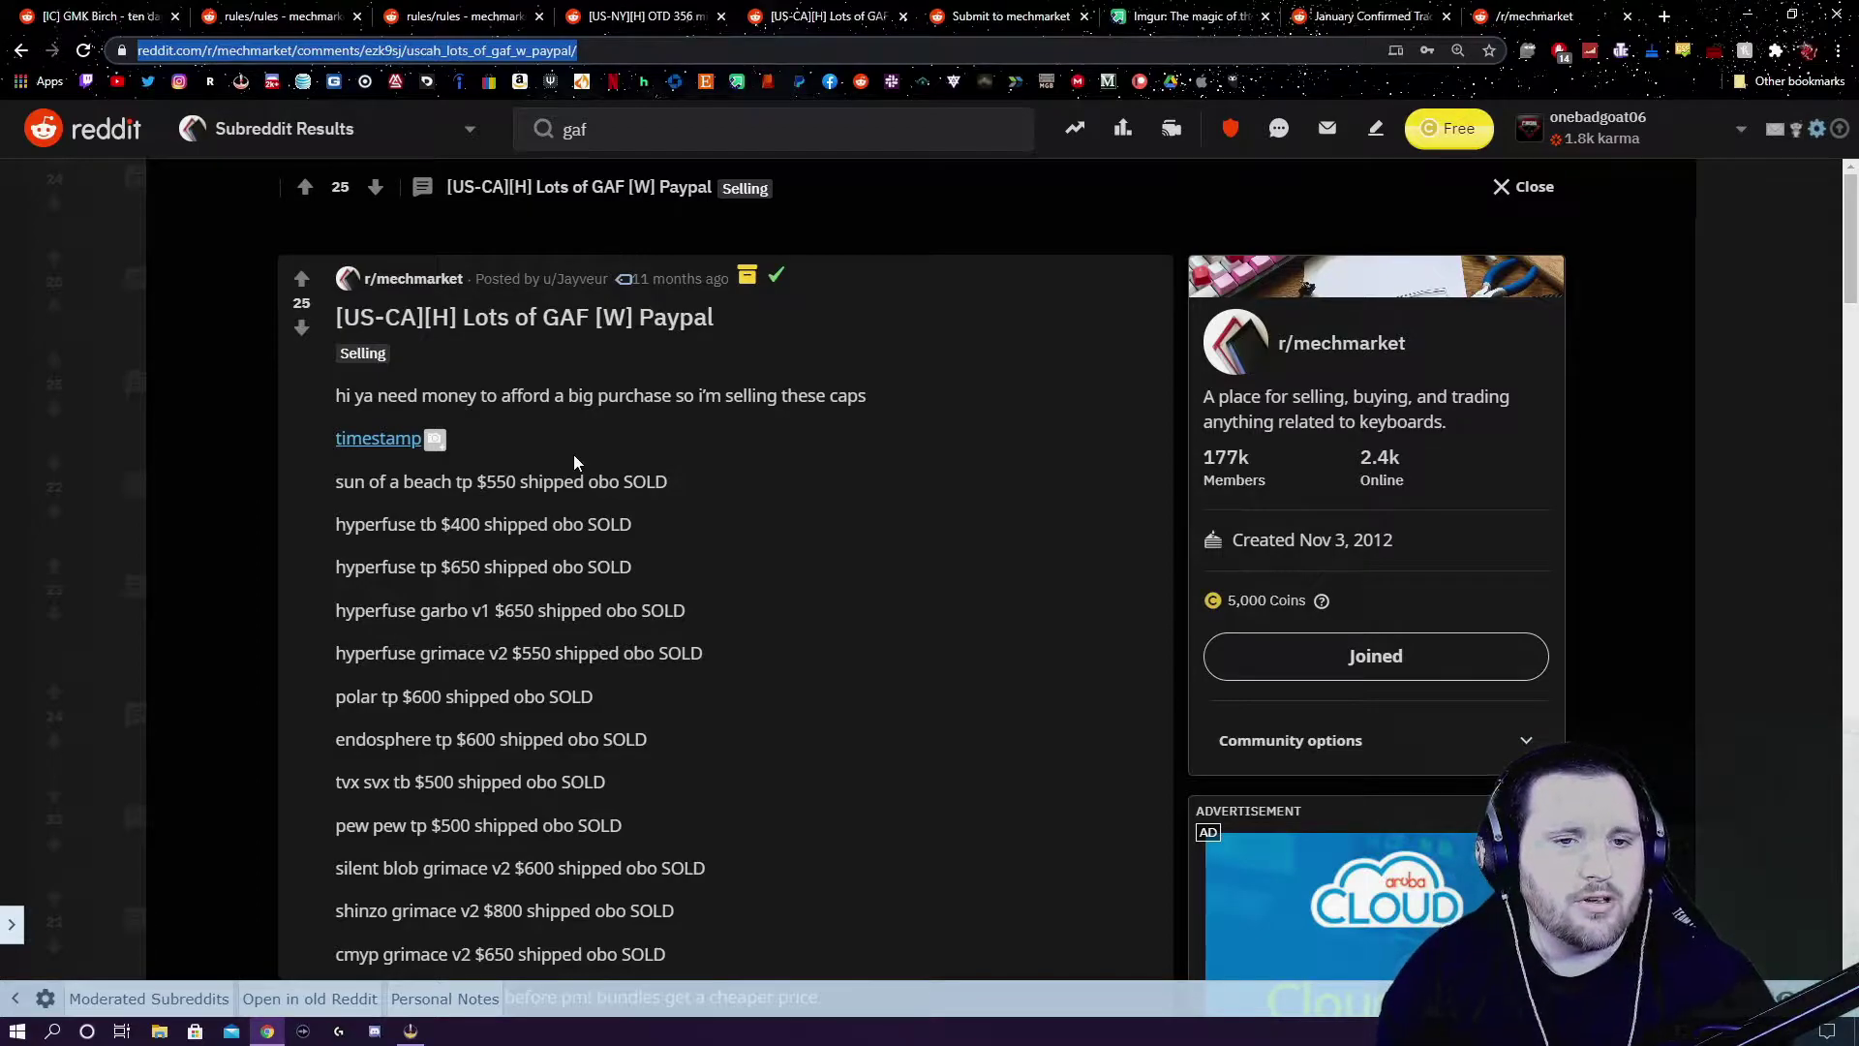
# - Open and enlarge the Lots of GAF timestamp photo of keycaps beside a note dated 2/5/20
pyautogui.scroll(-1, 444, 647)
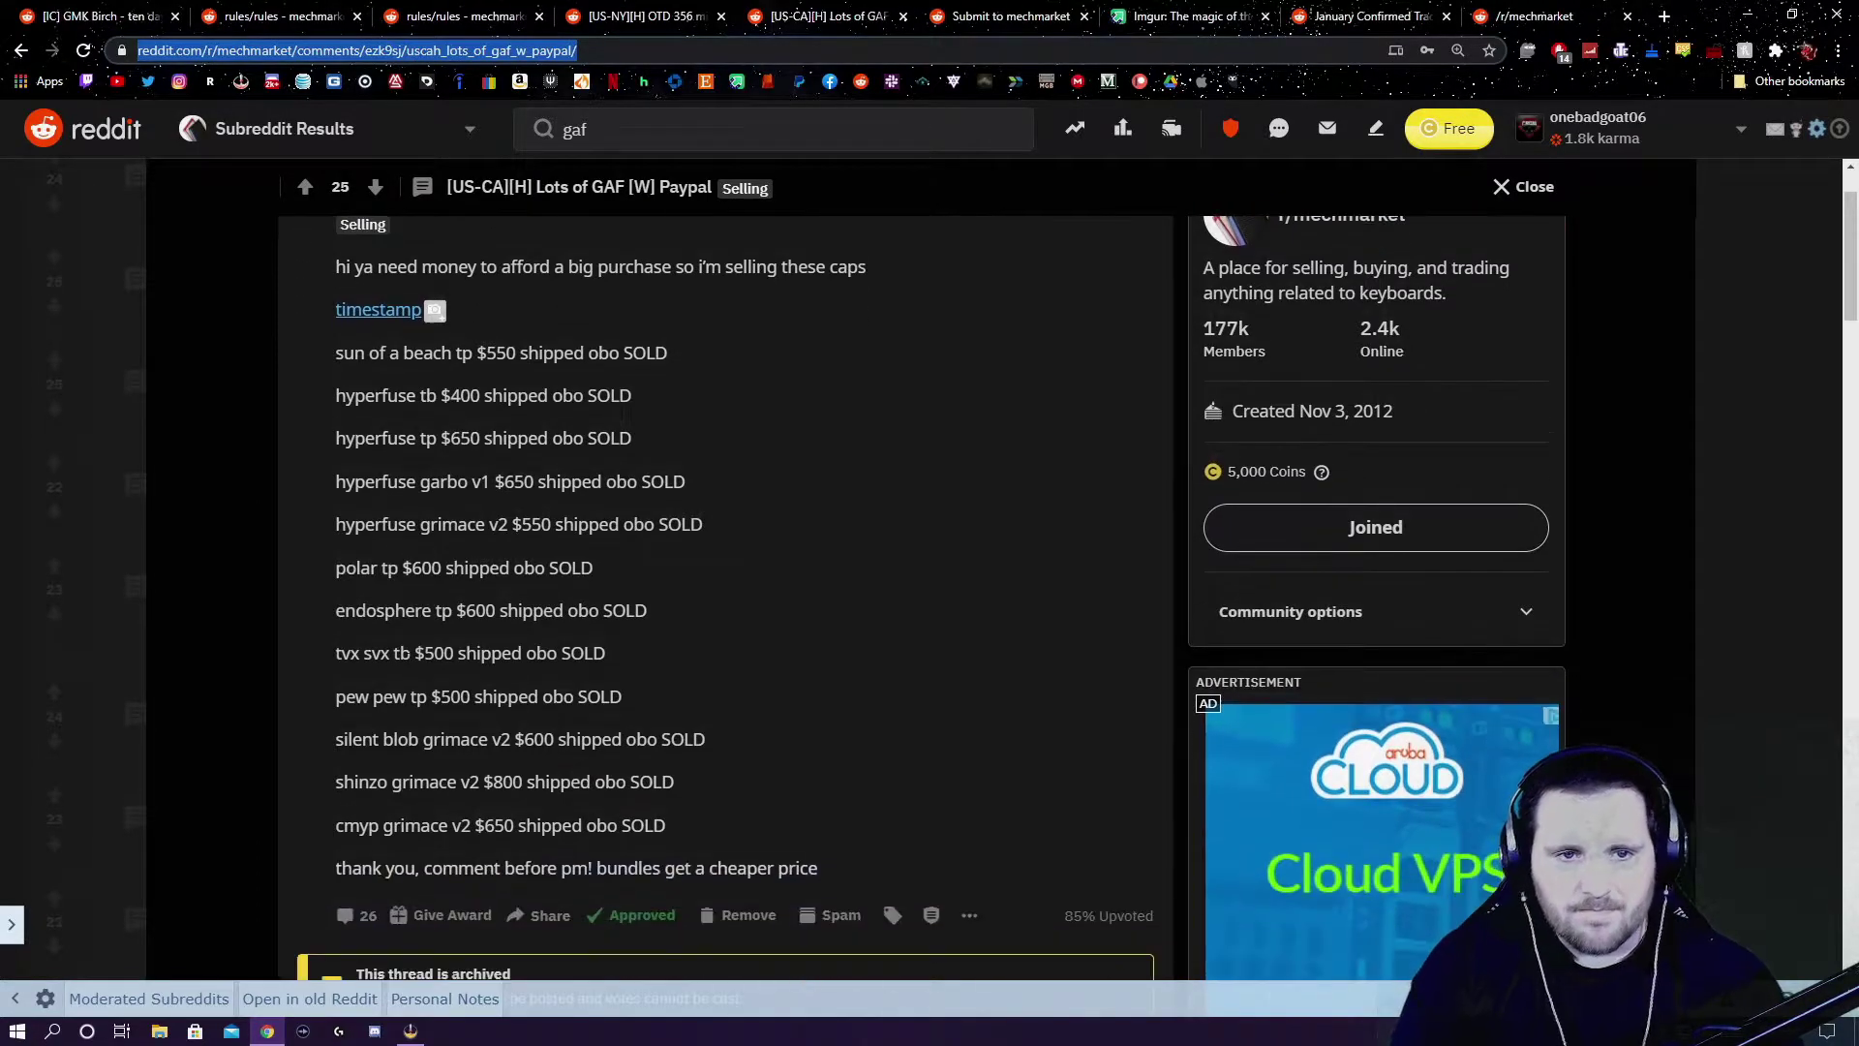
pyautogui.moveTo(343, 352); pyautogui.dragTo(334, 654)
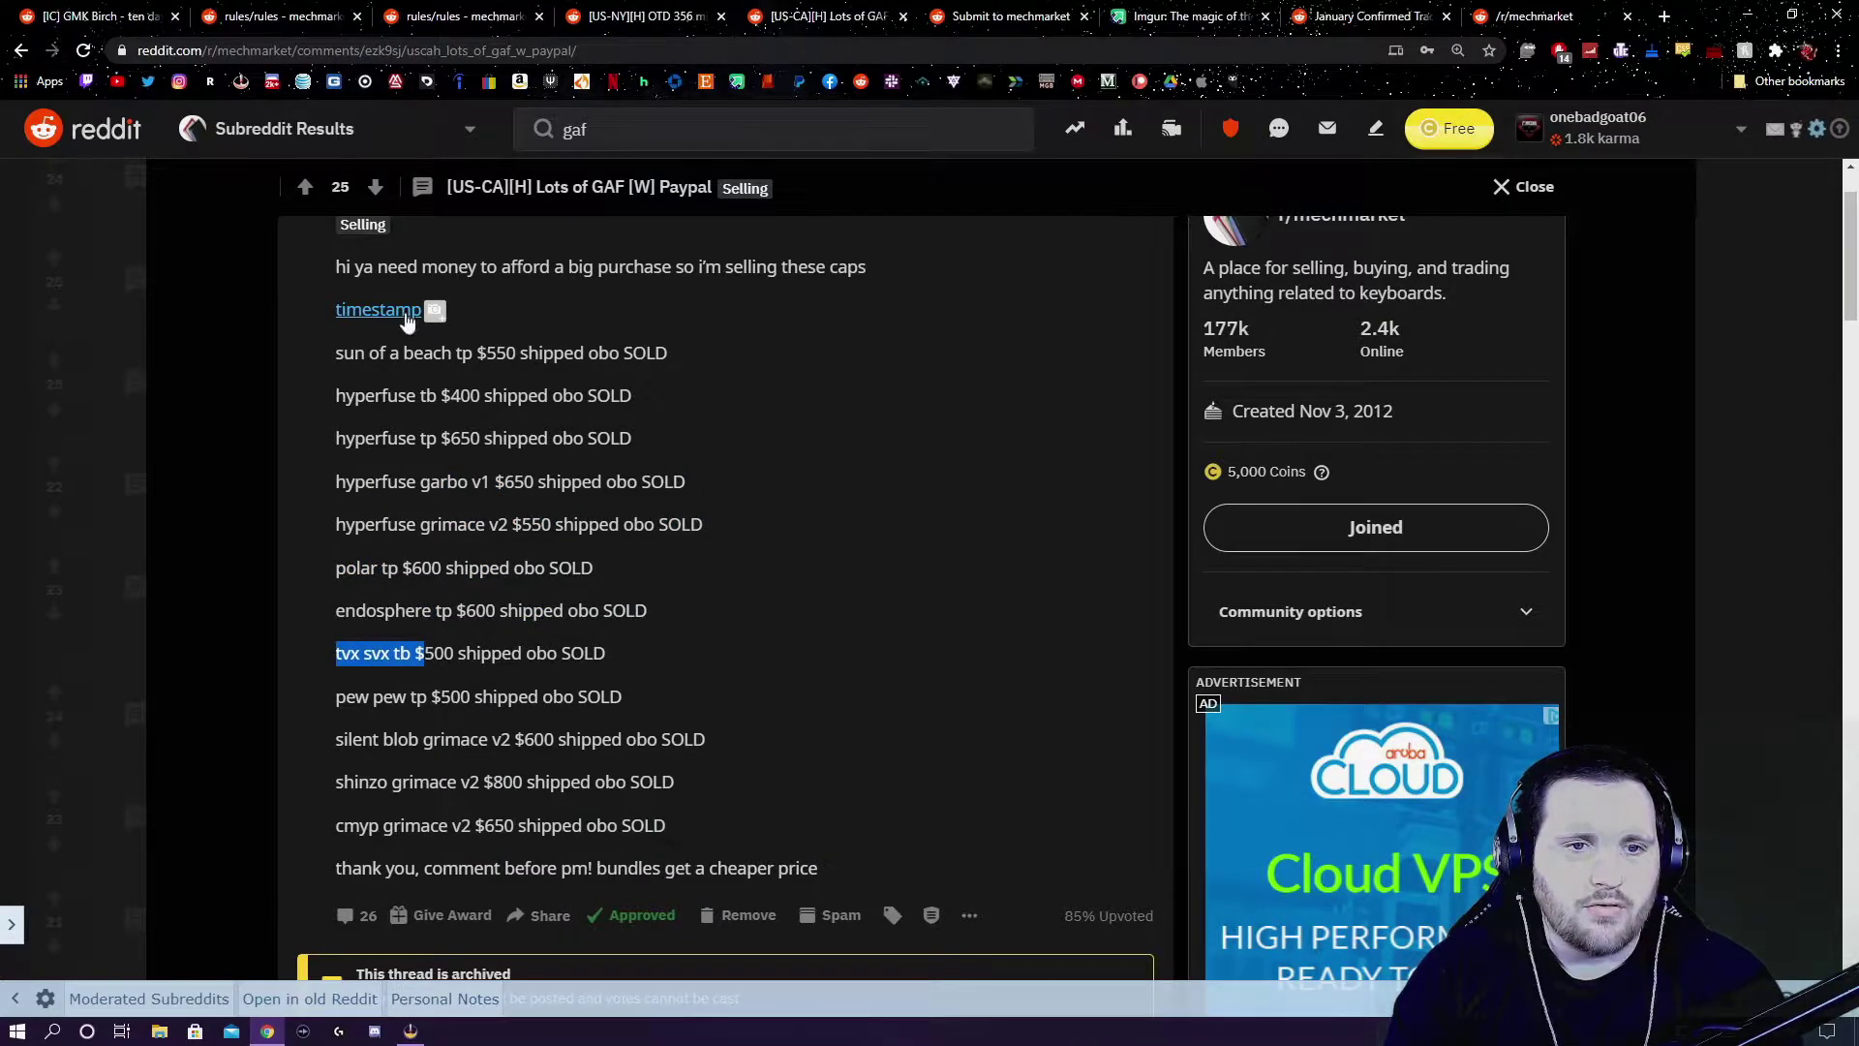
pyautogui.click(392, 312)
pyautogui.click(612, 522)
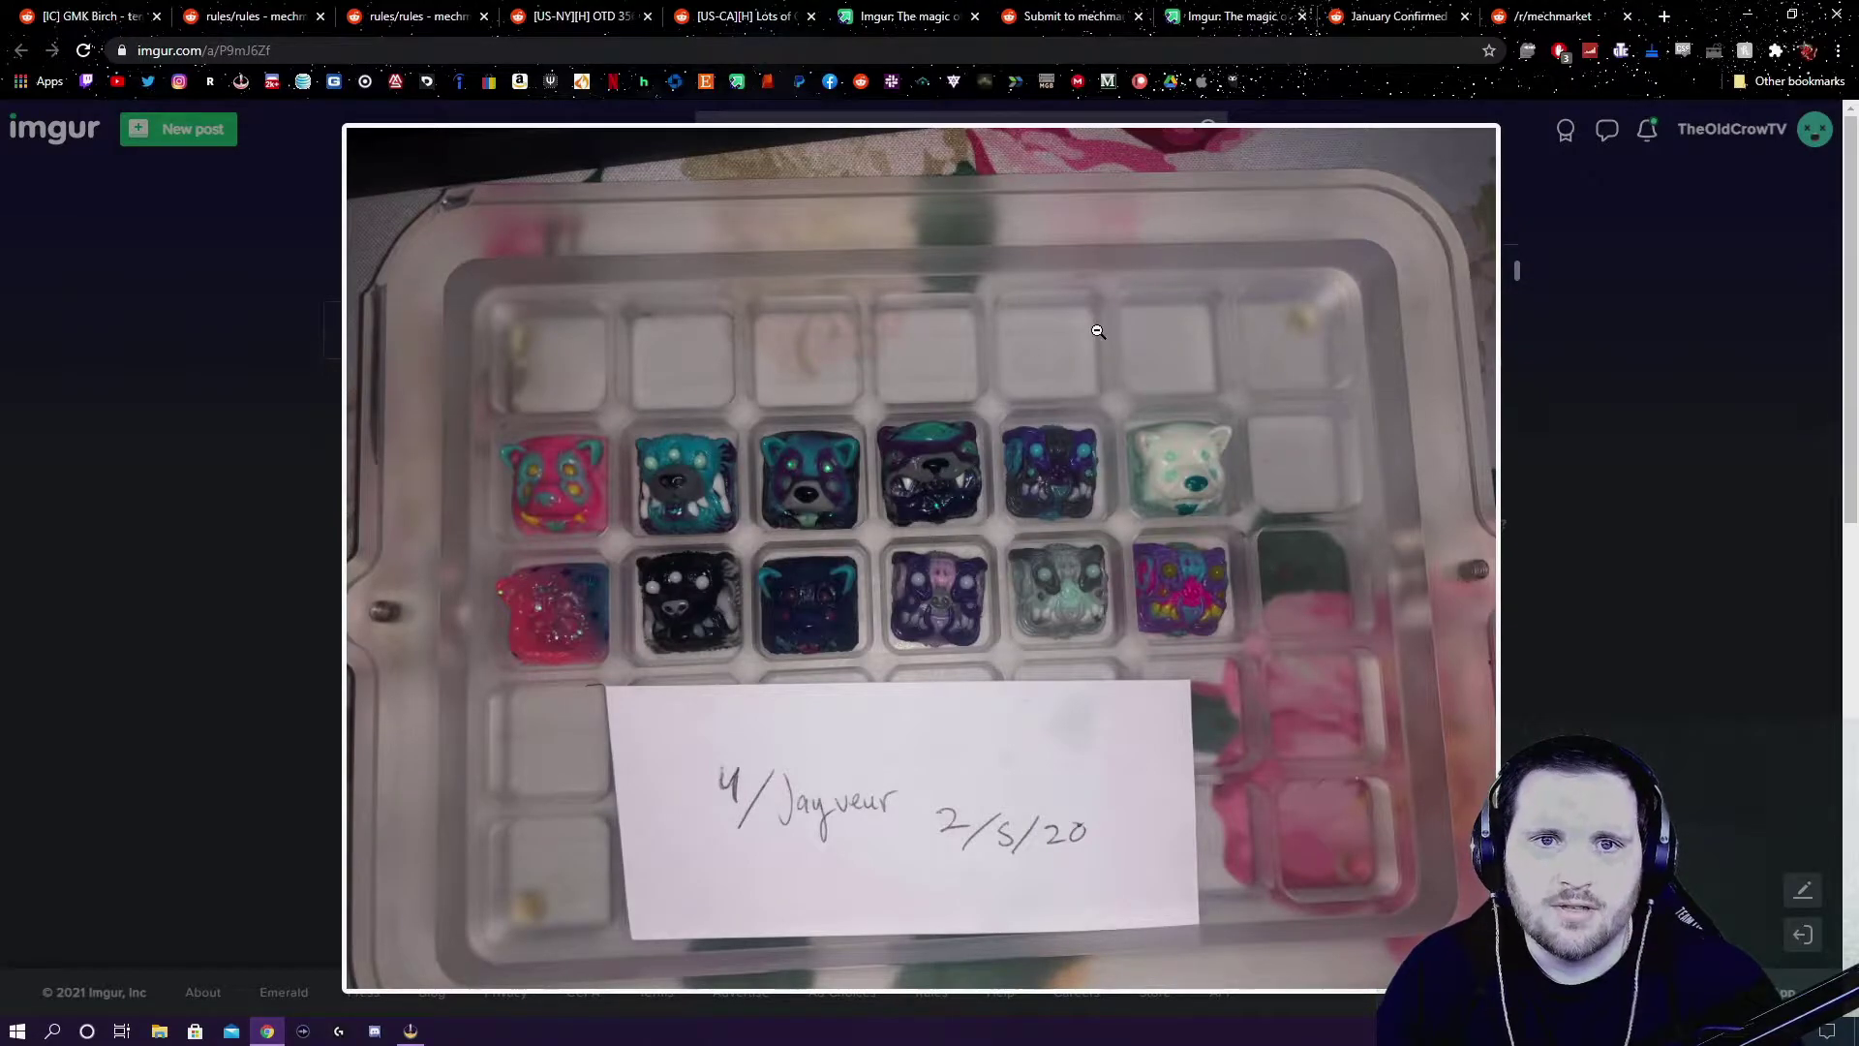
# - Bring up the blank r/mechmarket post draft and close the Imgur, example post and rules tabs
pyautogui.click(745, 16)
pyautogui.click(1070, 17)
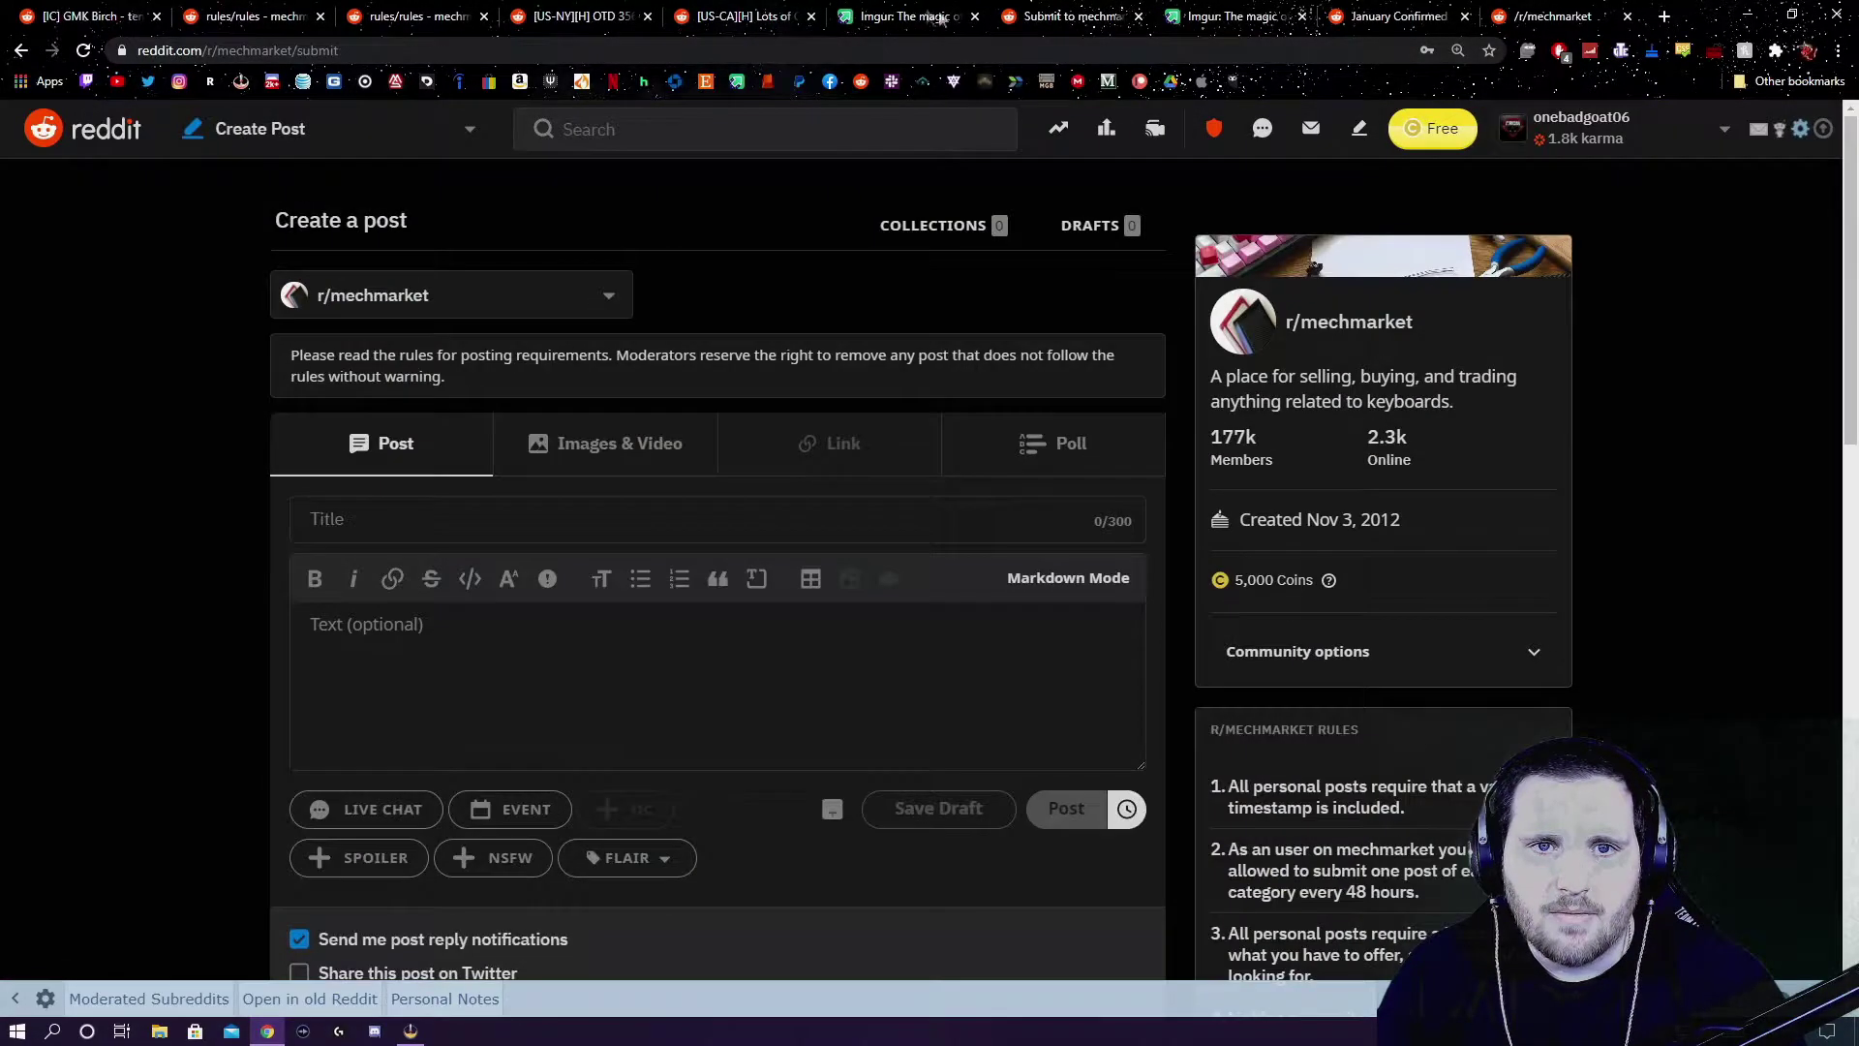
pyautogui.click(975, 17)
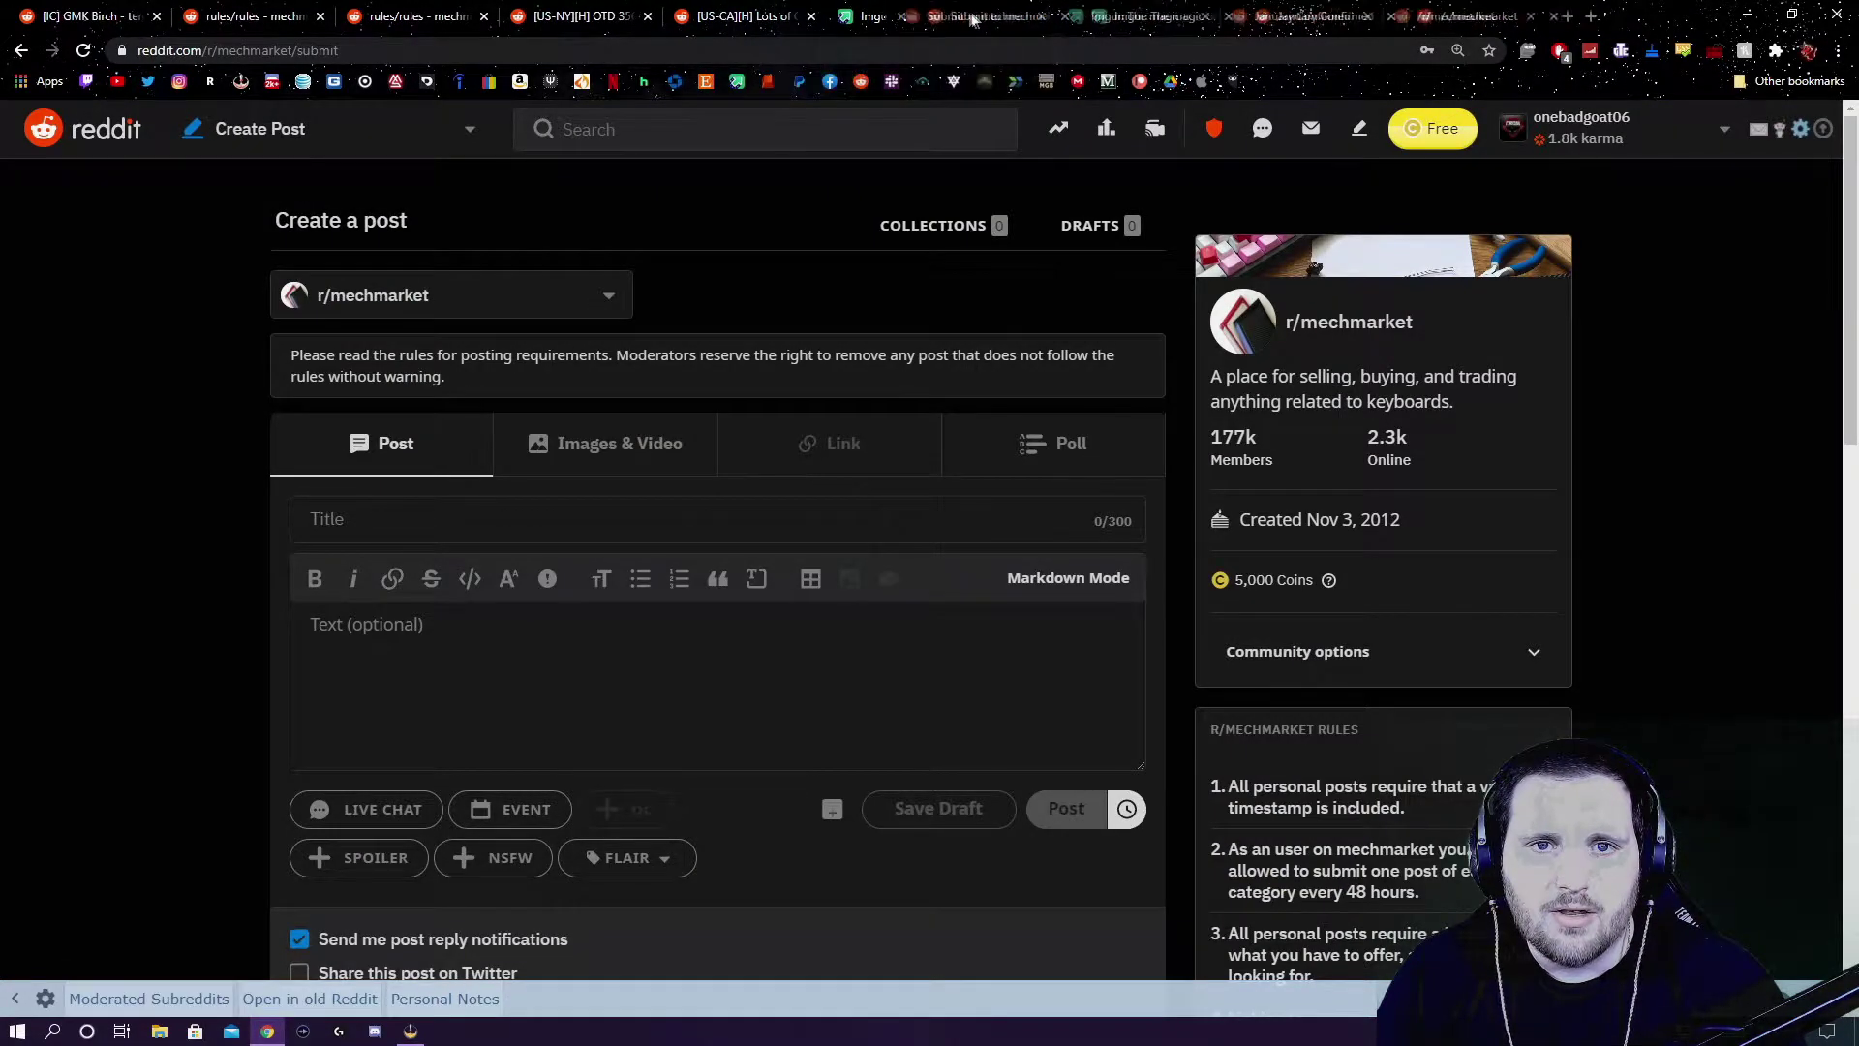
pyautogui.click(812, 16)
pyautogui.click(648, 16)
pyautogui.click(484, 16)
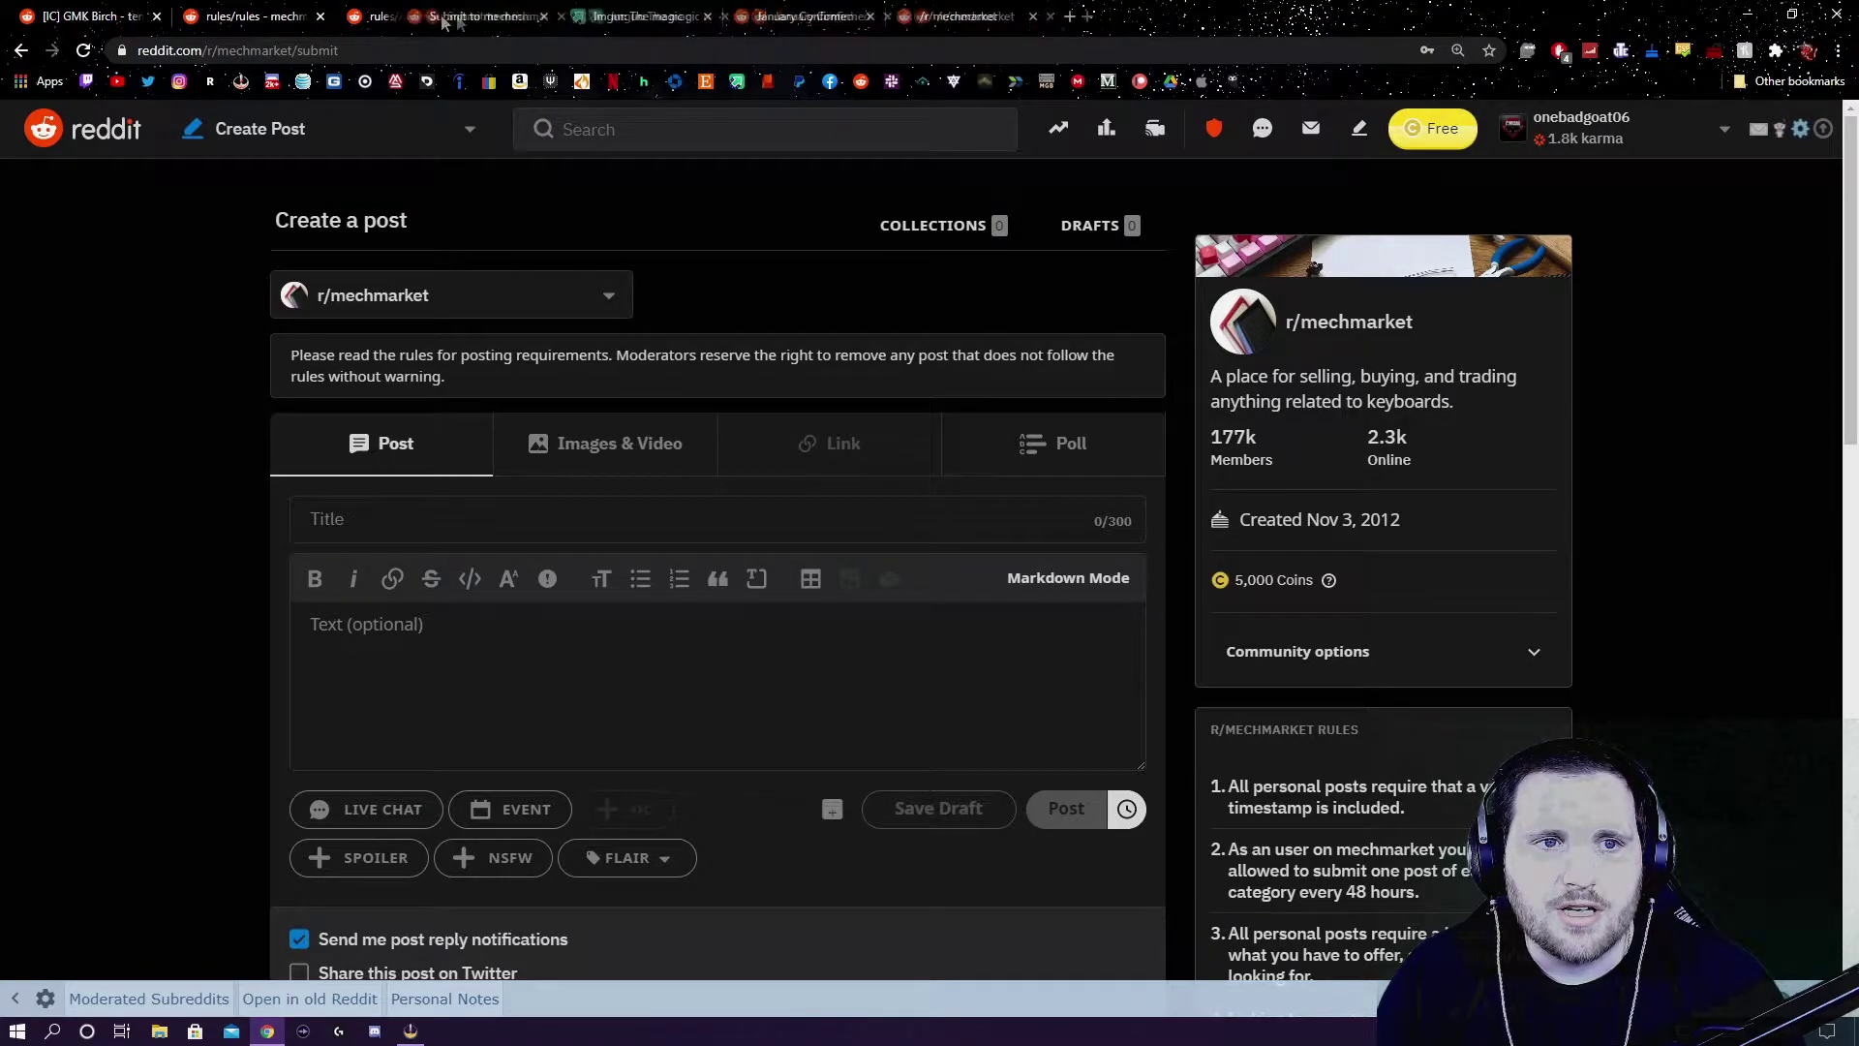
pyautogui.click(320, 17)
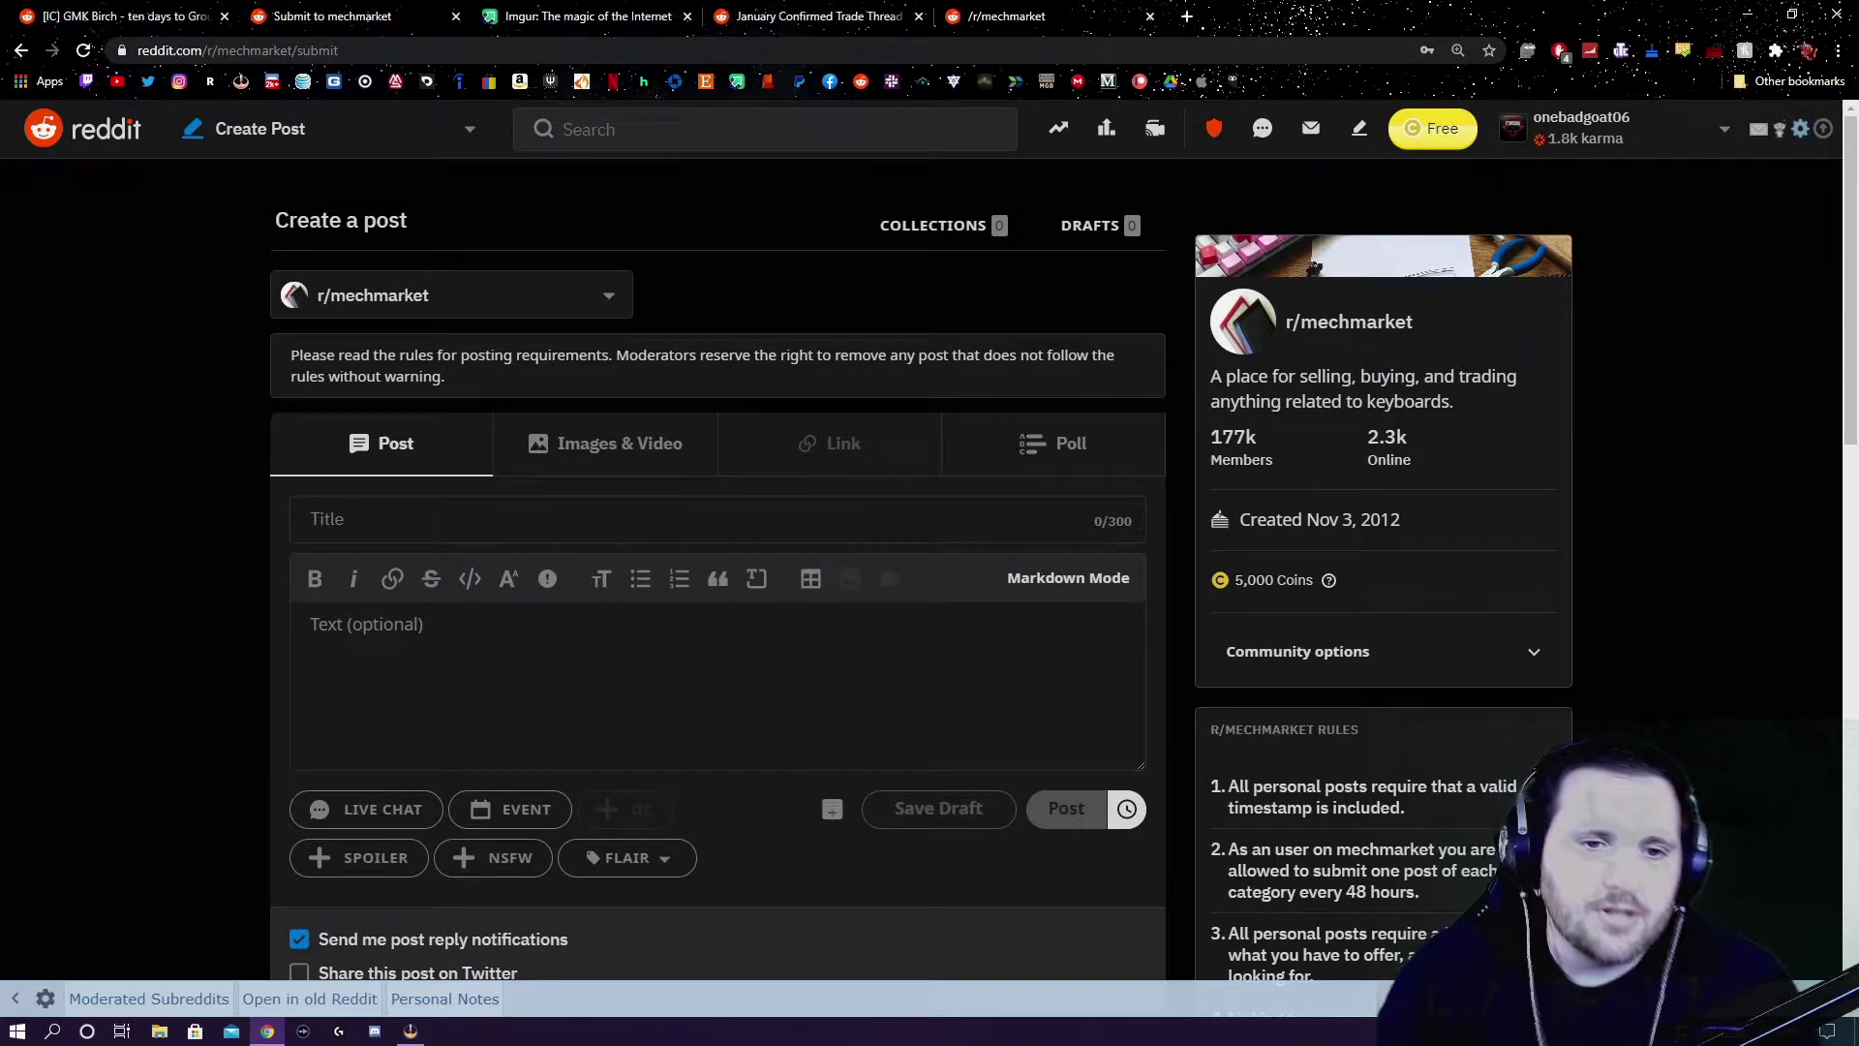
pyautogui.scroll(-2, 571, 595)
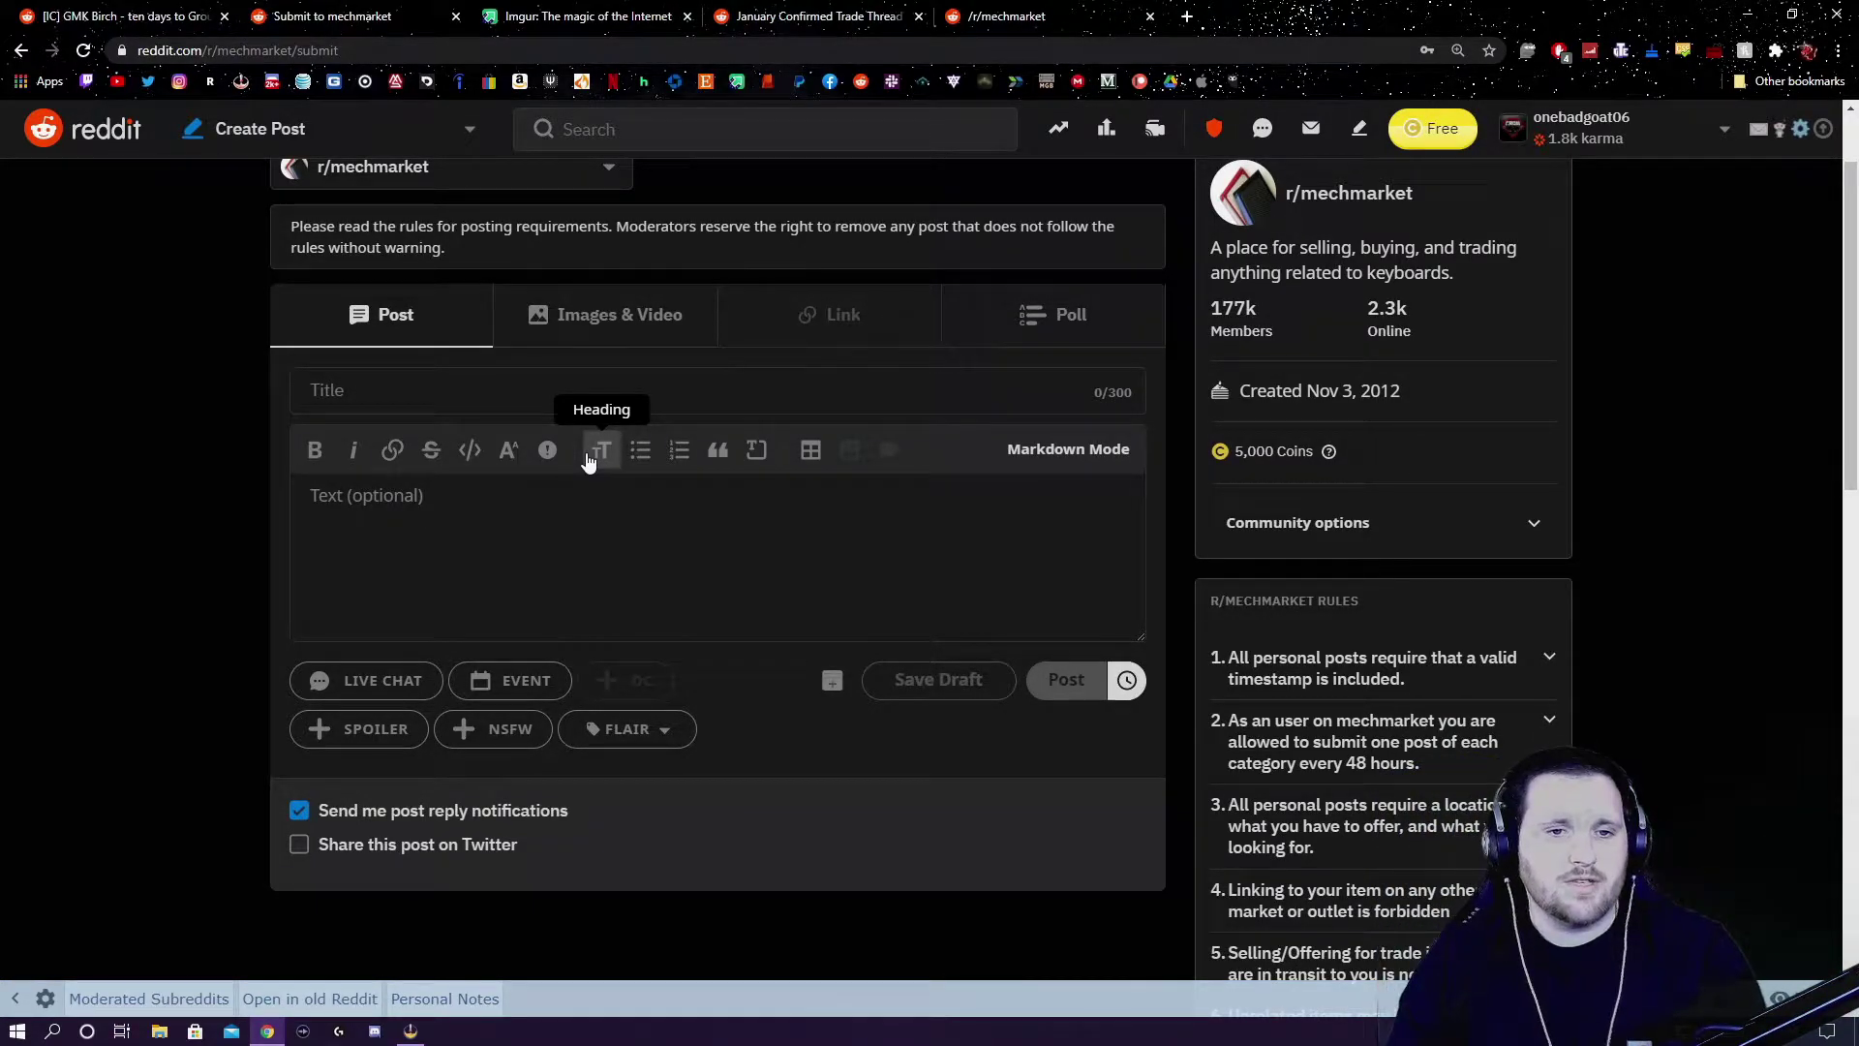
pyautogui.click(379, 397)
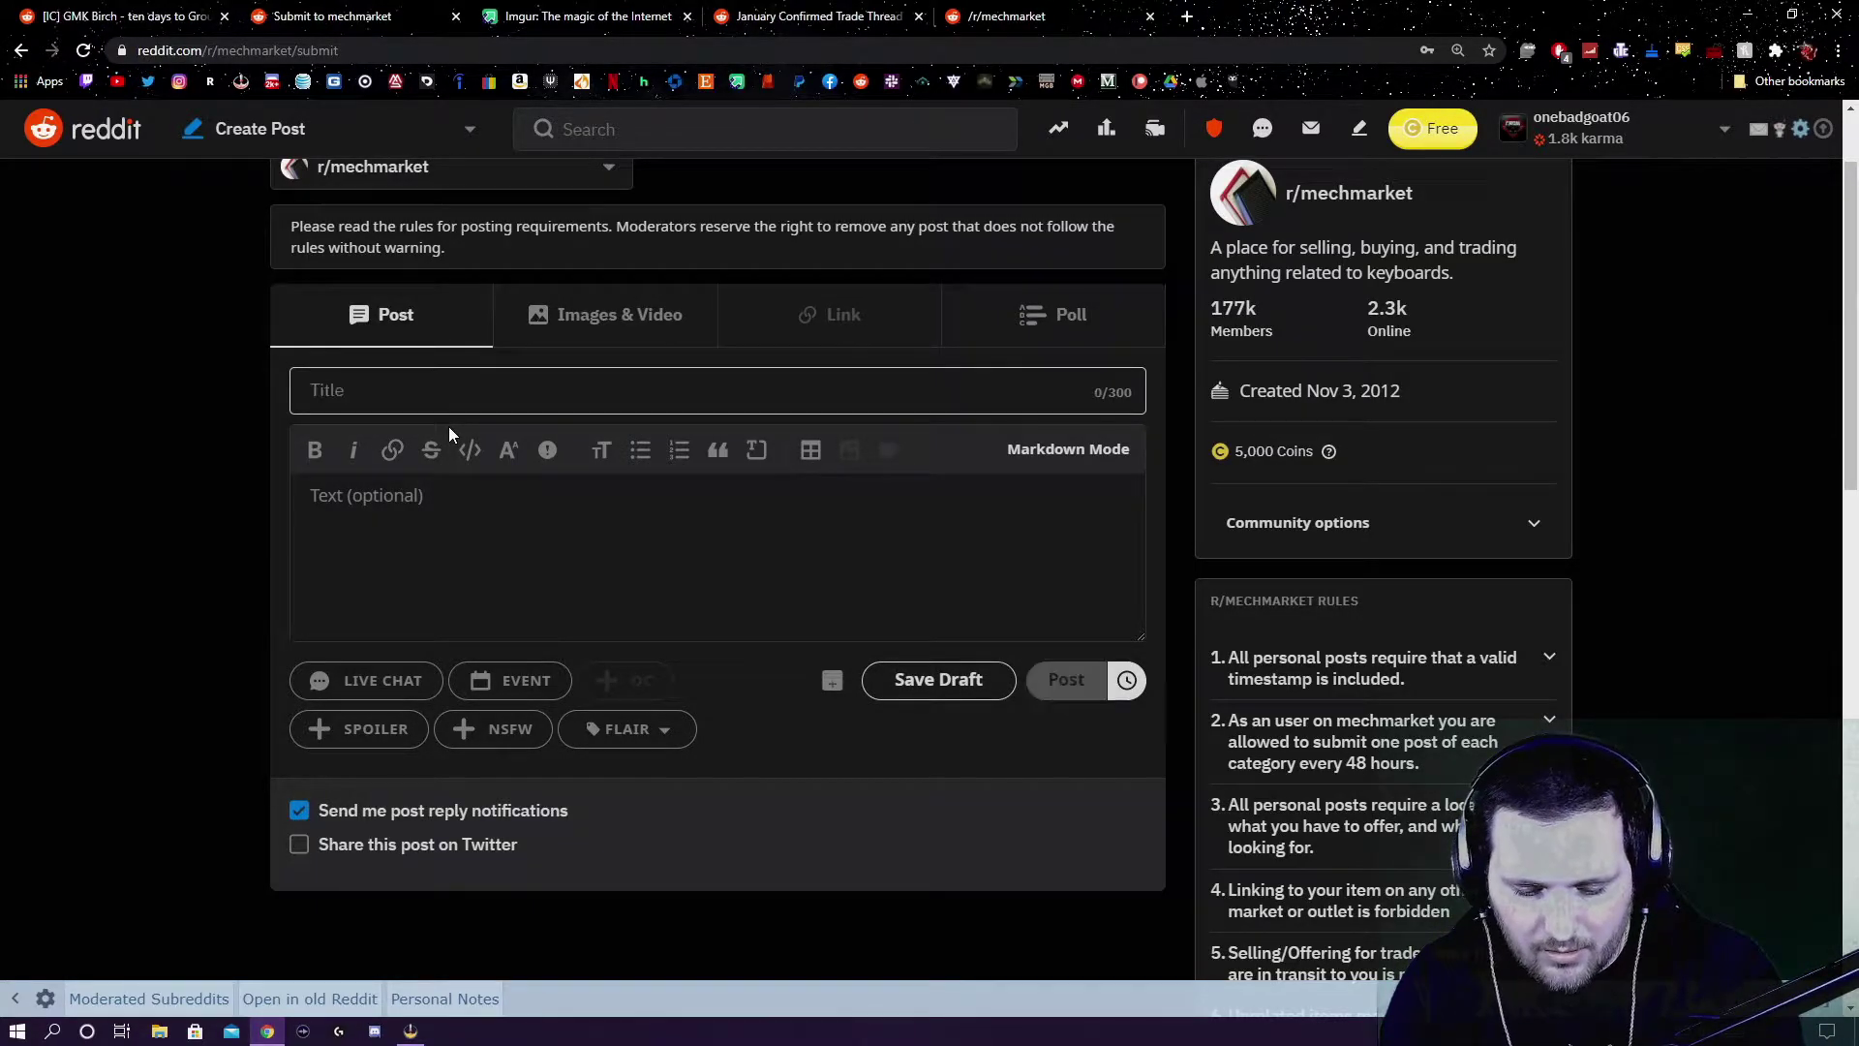
# - Type the post title '[US-KS] [H] R1 Purple Klippe [W] Paypal', fixing typos along the way
pyautogui.write('[')
pyautogui.press('BackSpace')
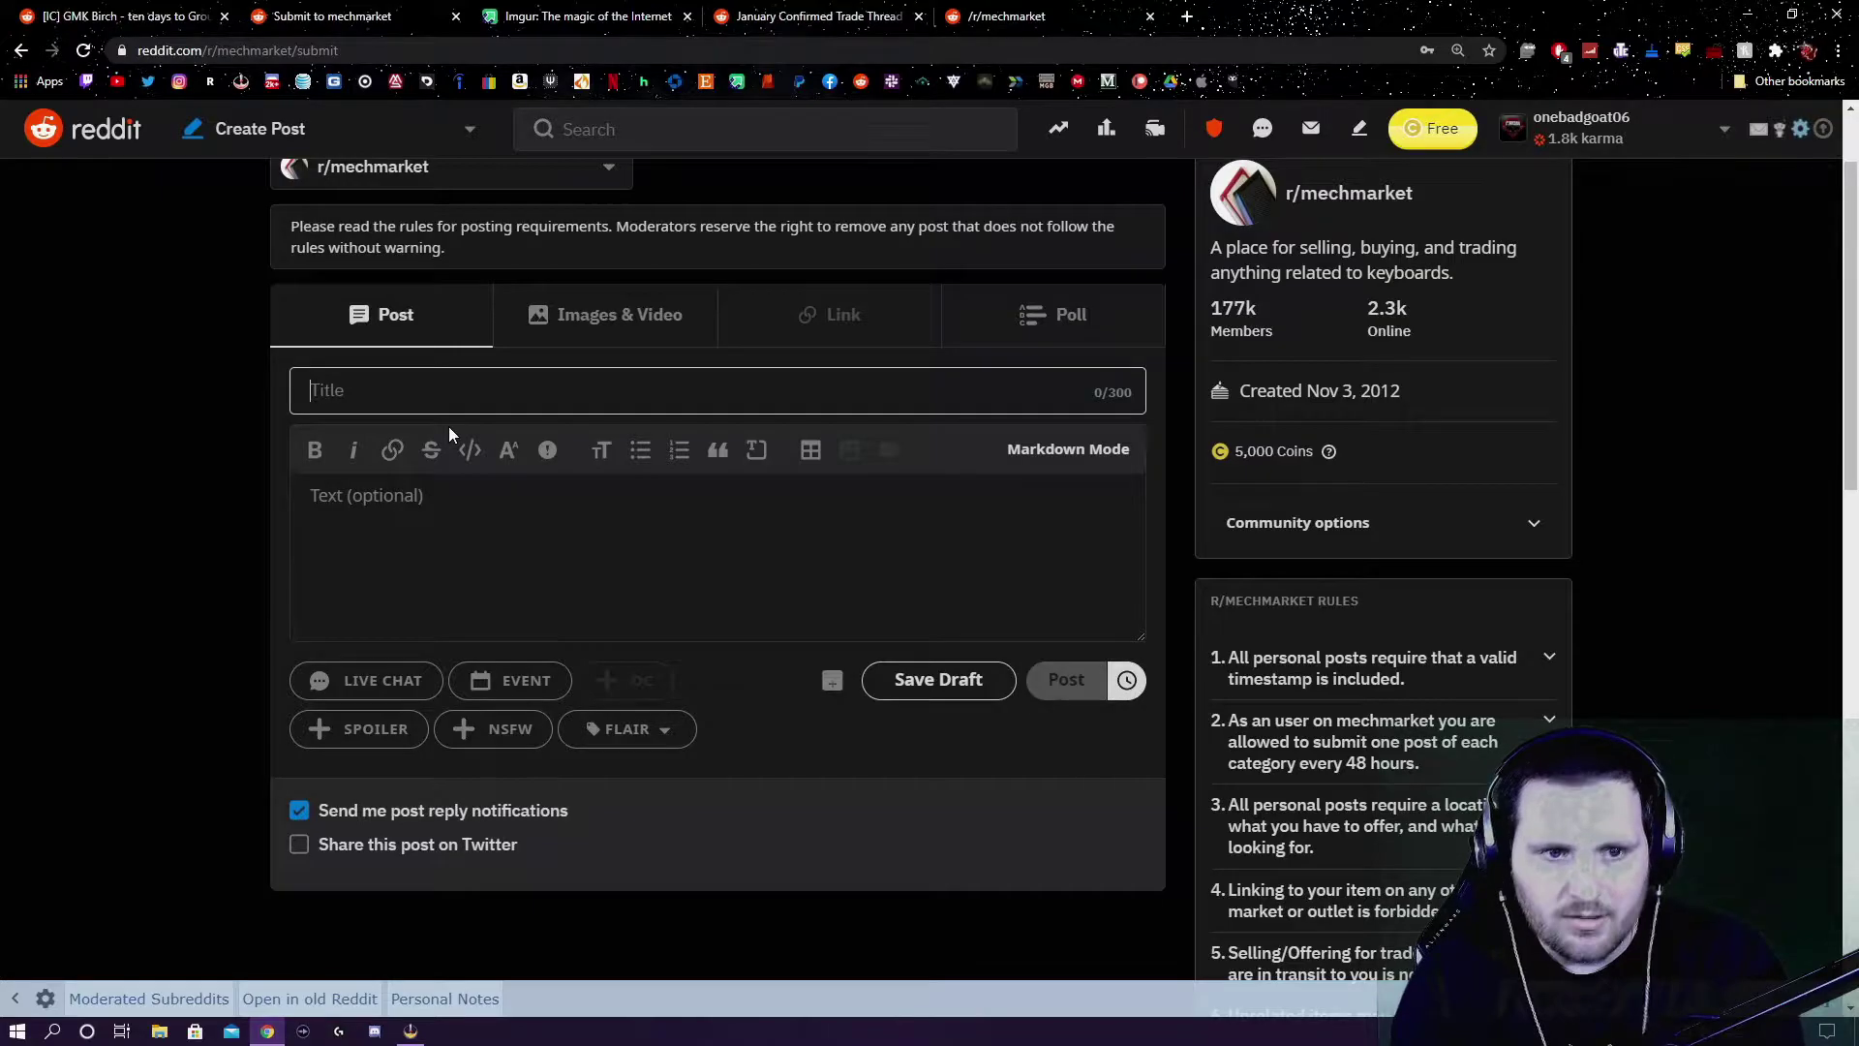
pyautogui.write('[US]')
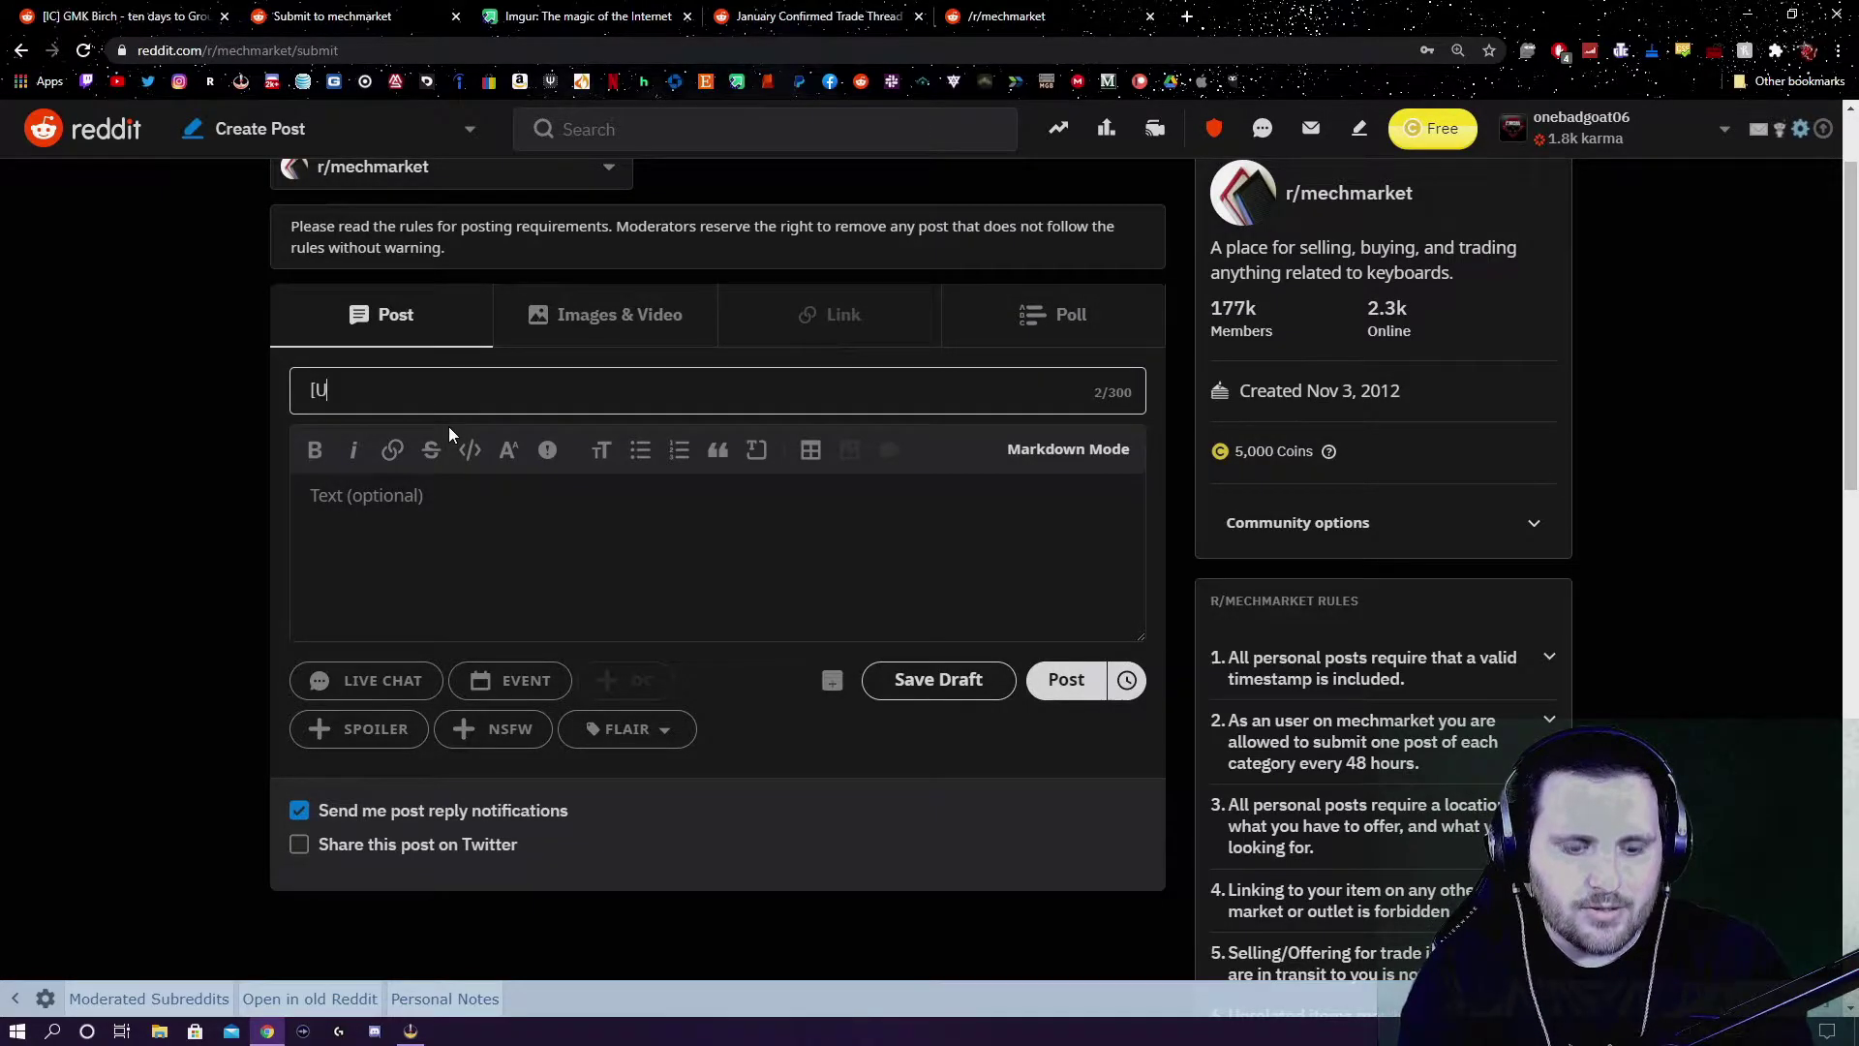
pyautogui.press('BackSpace')
pyautogui.press('BackSpace')
pyautogui.write('S')
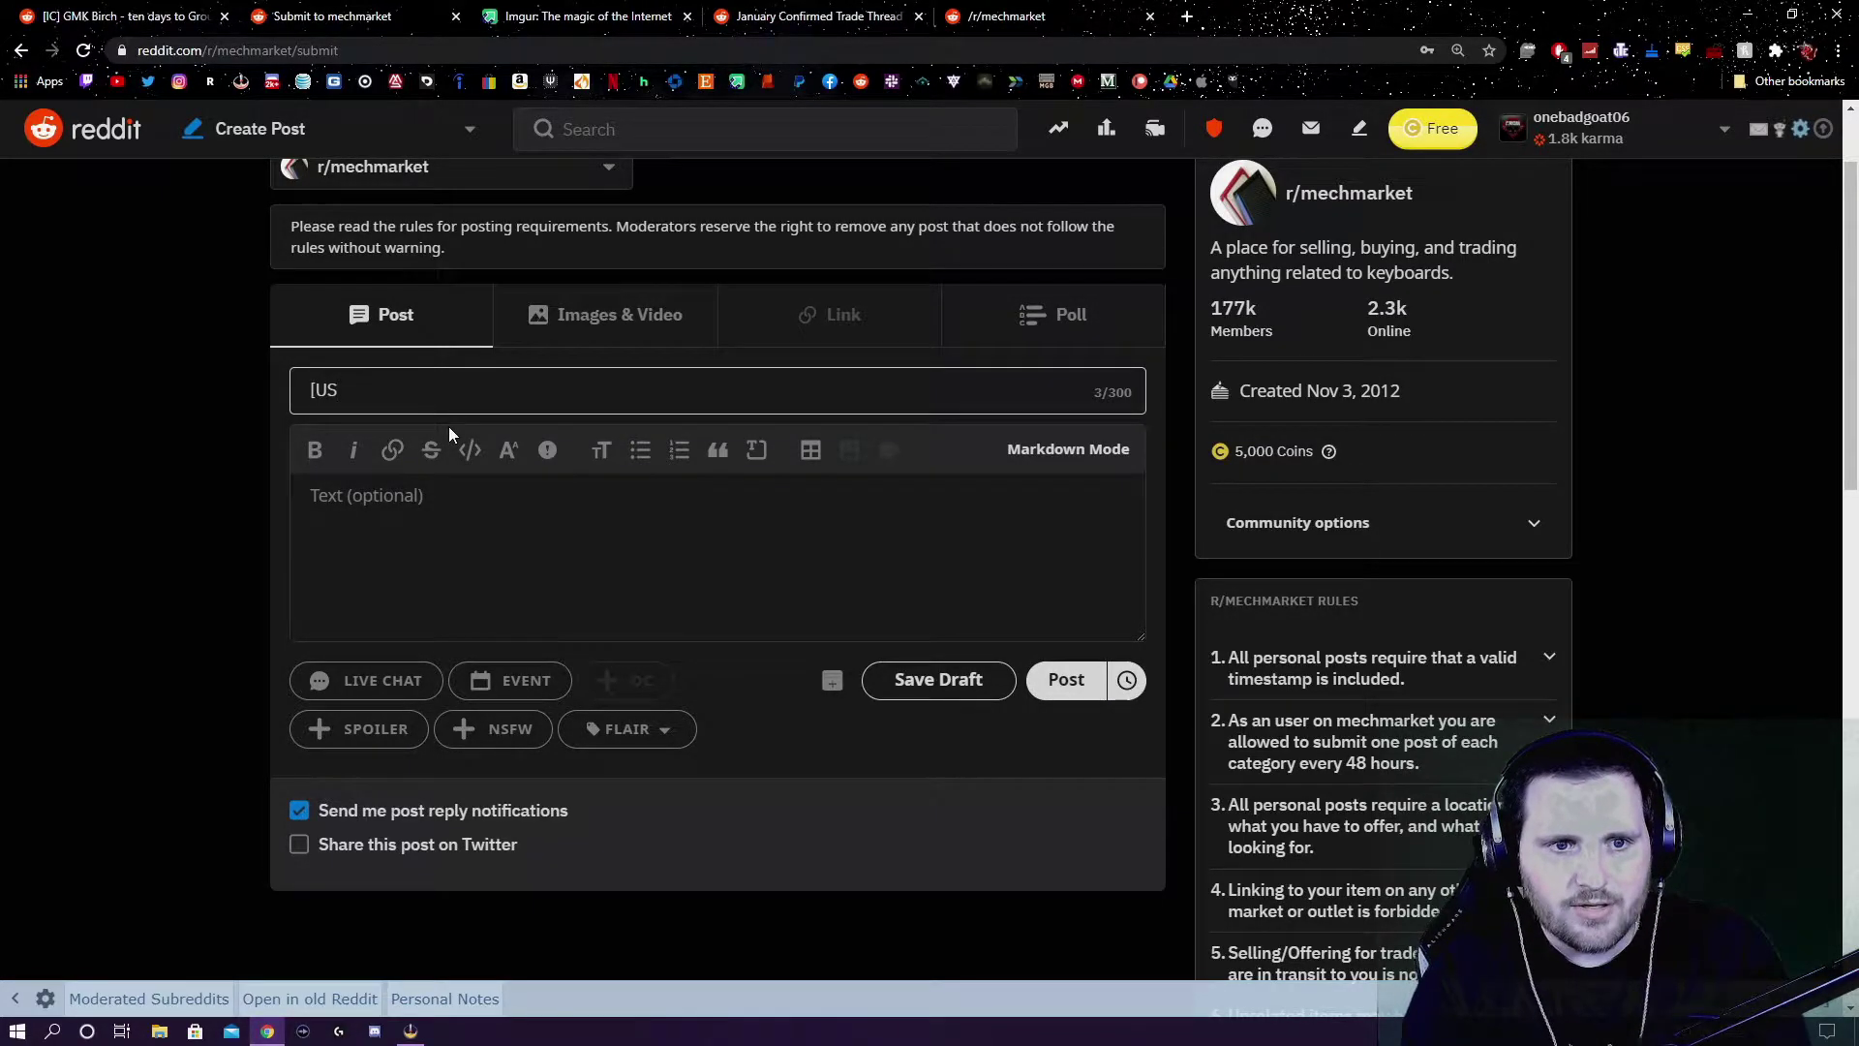
pyautogui.write('-KS]')
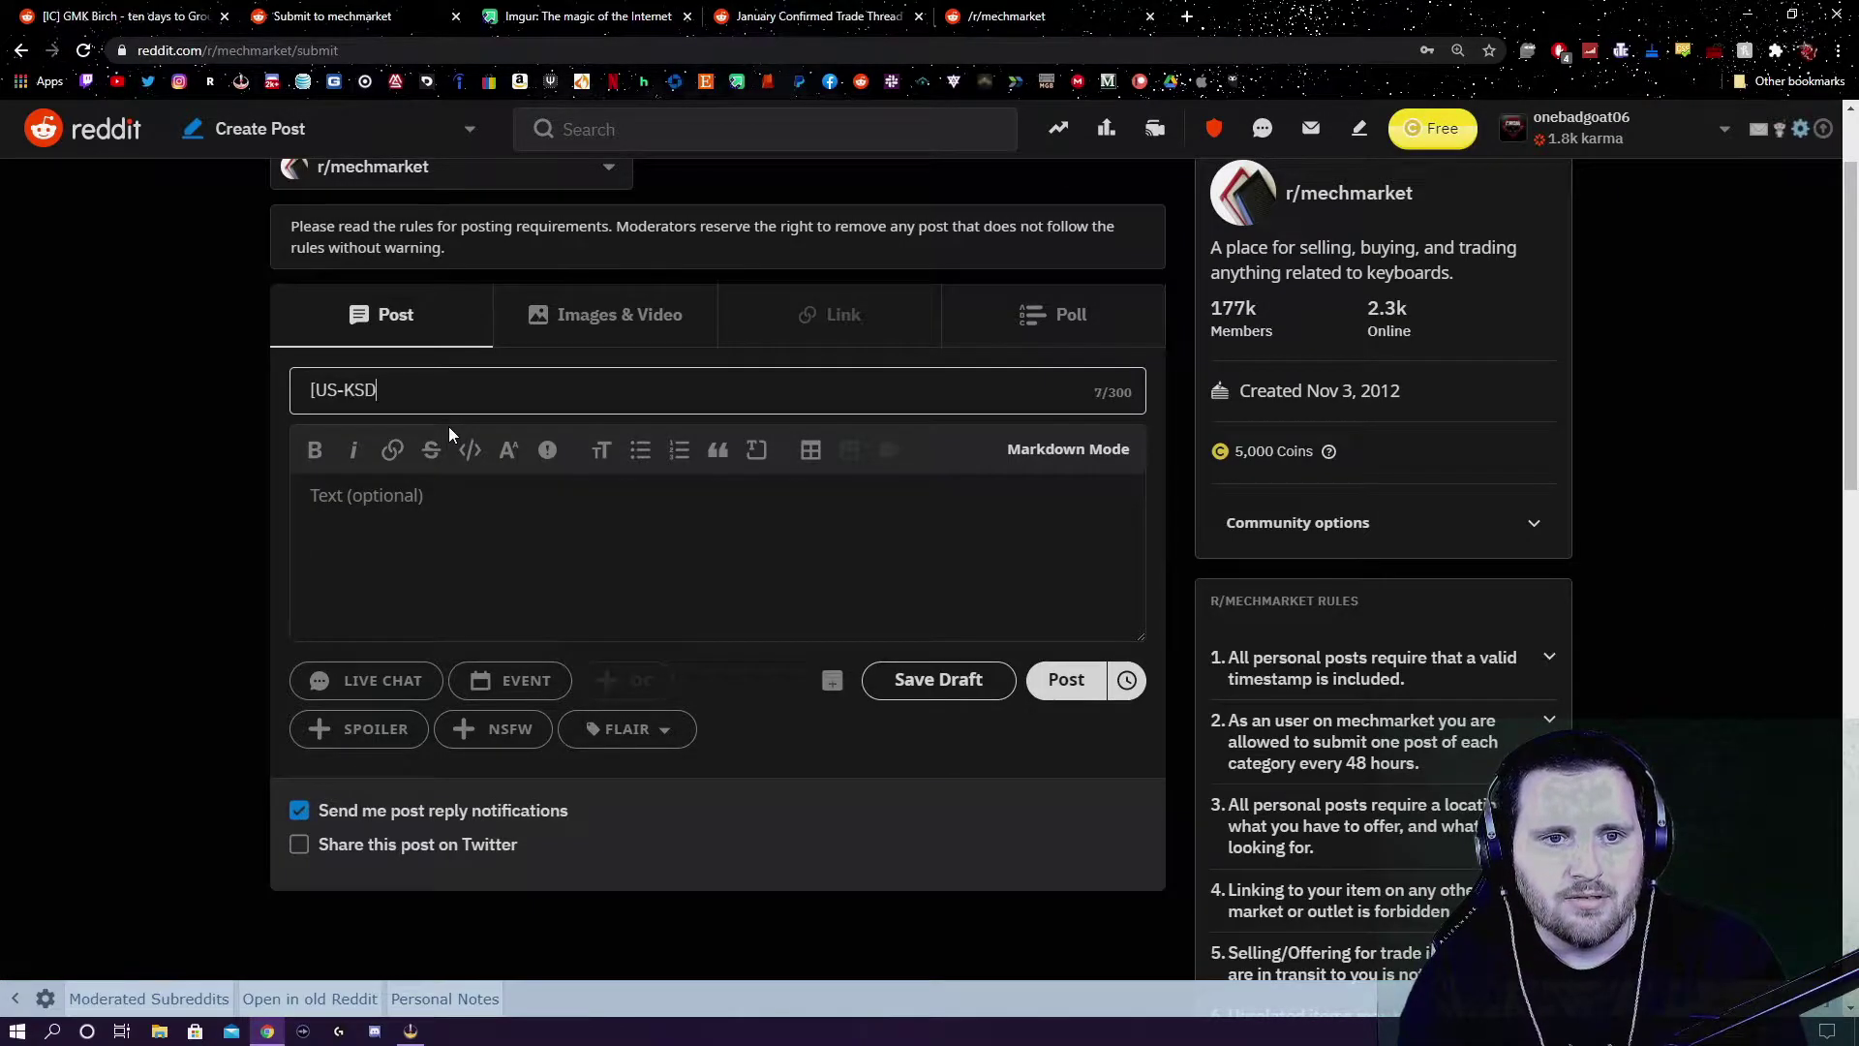
pyautogui.press('BackSpace')
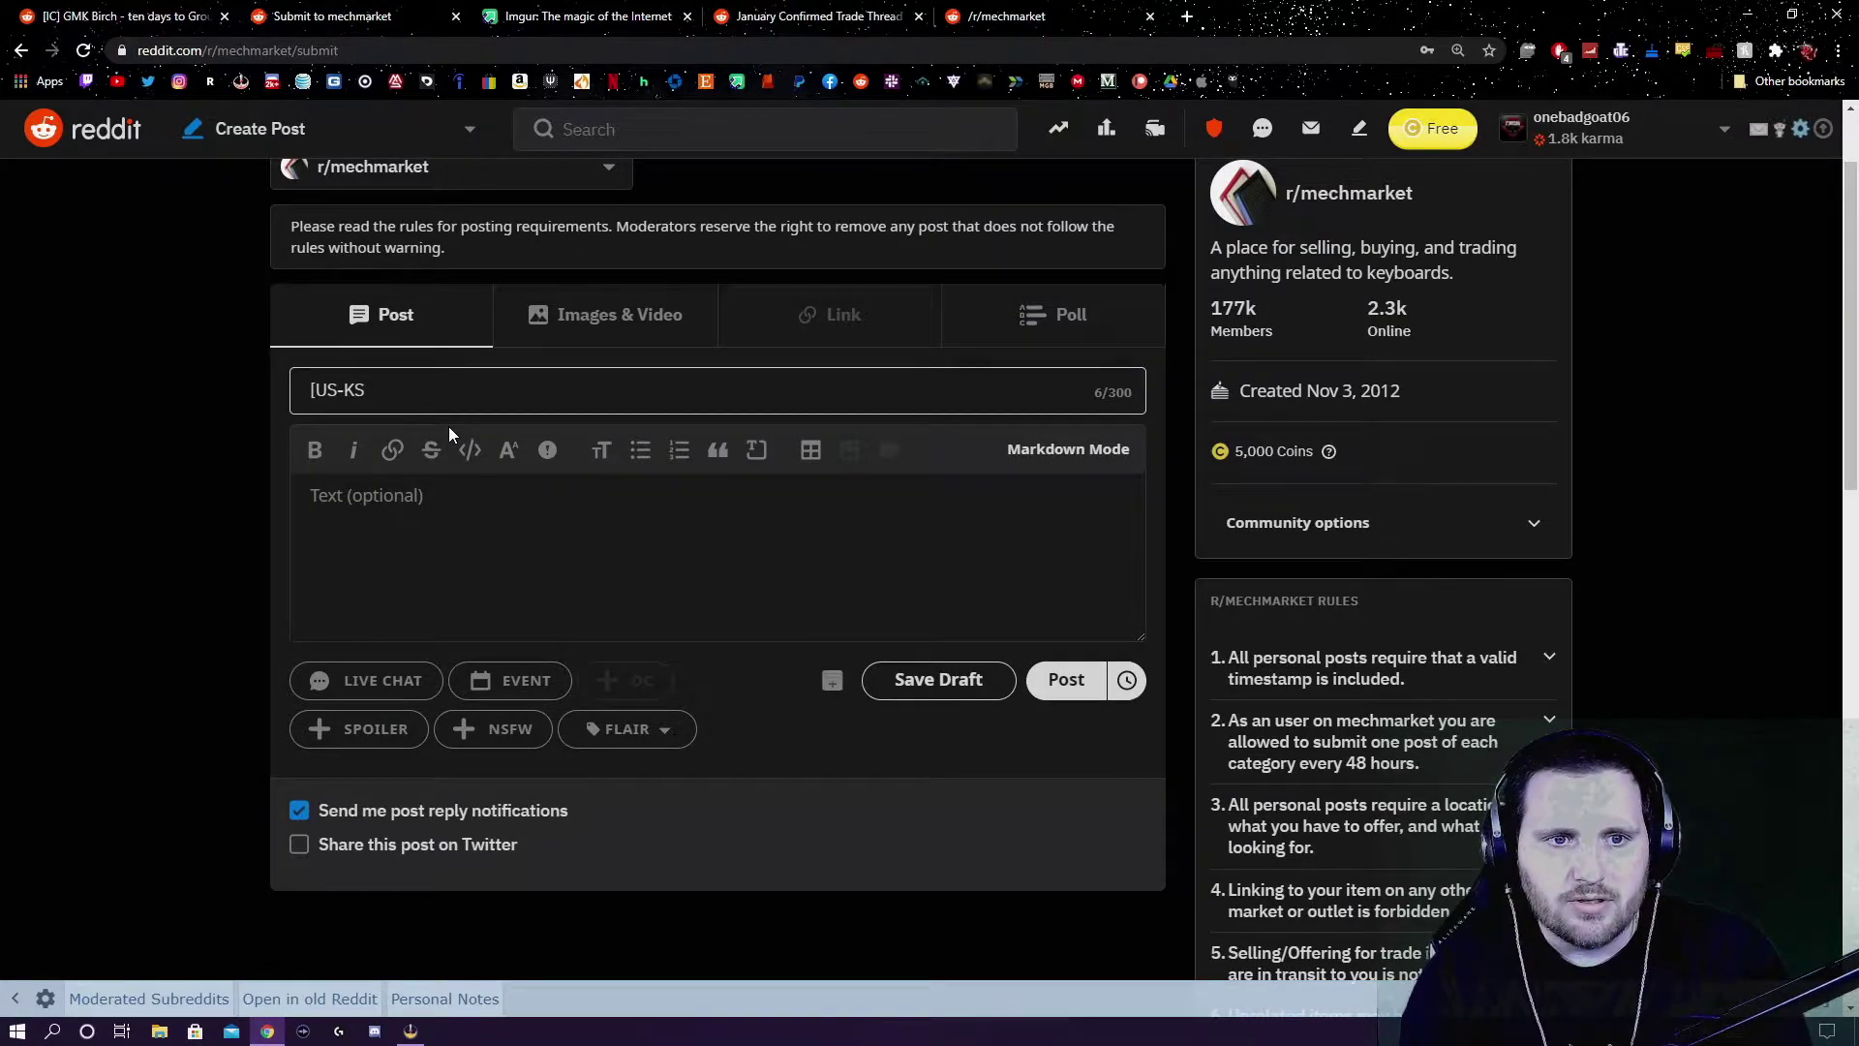
pyautogui.write(']')
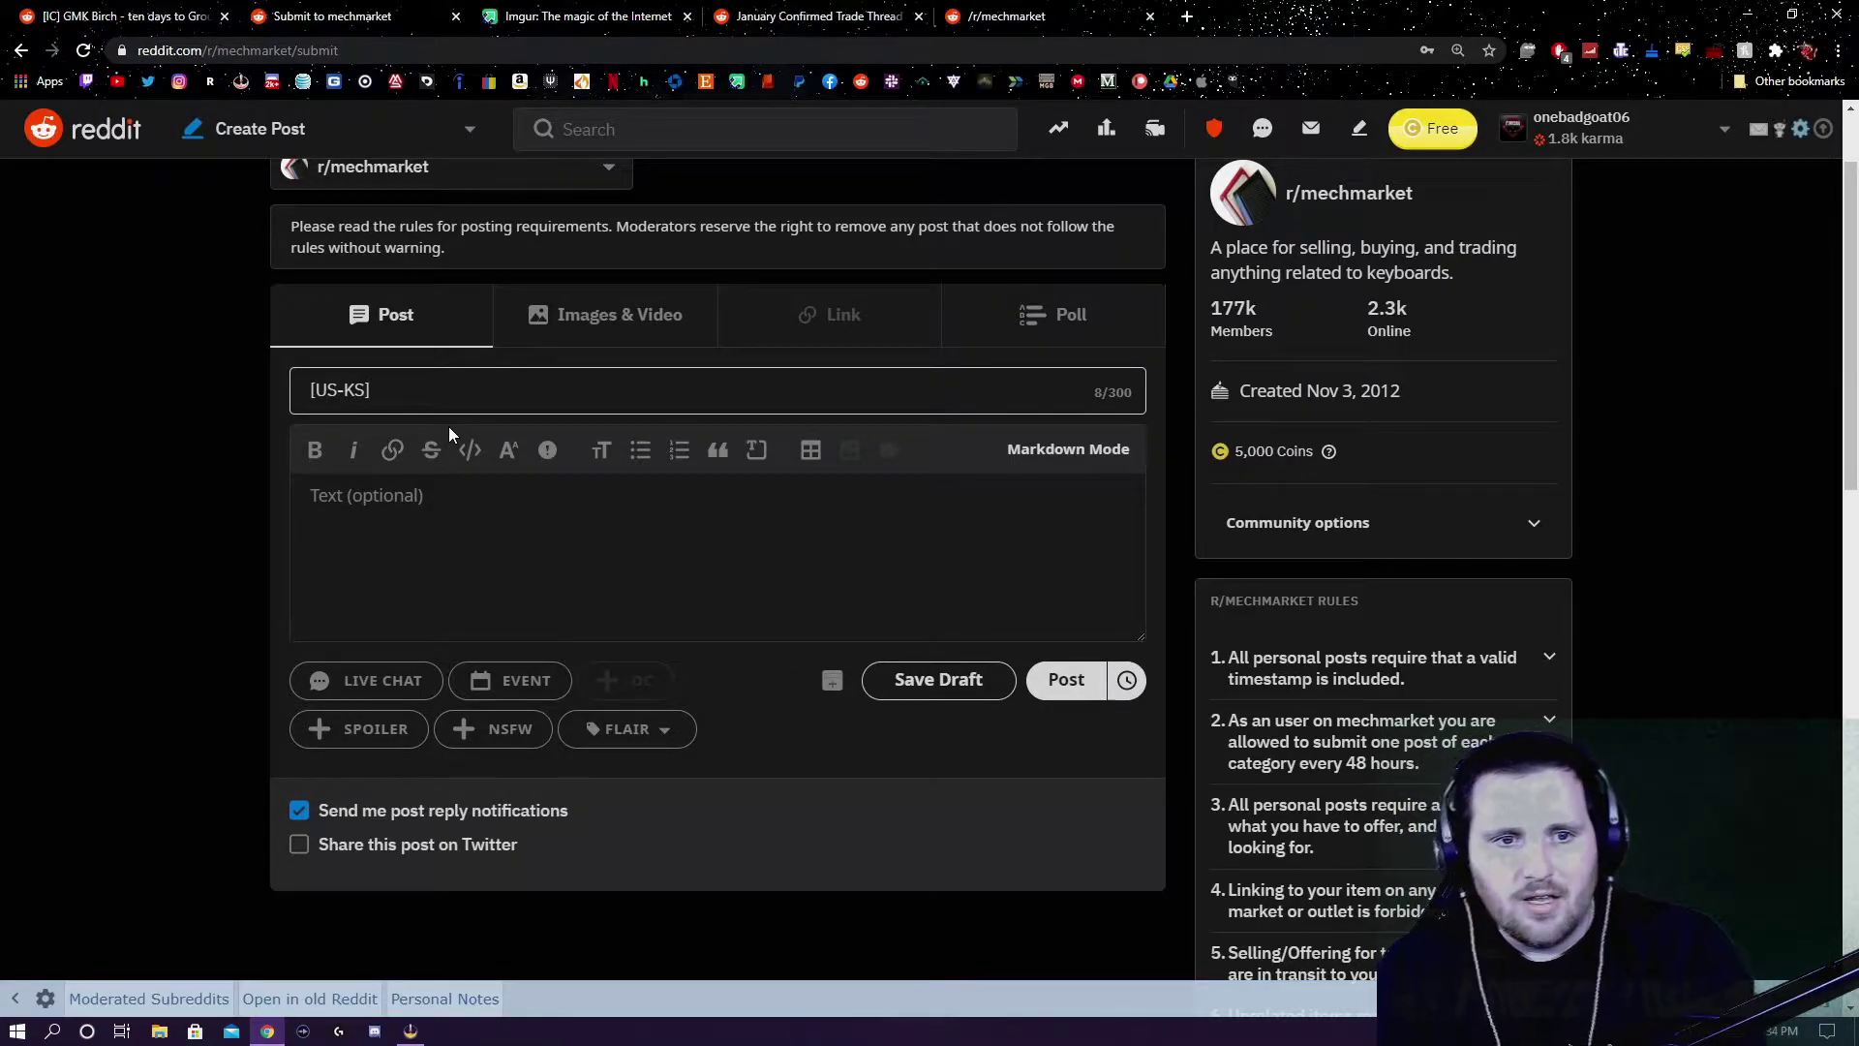
pyautogui.write(' [')
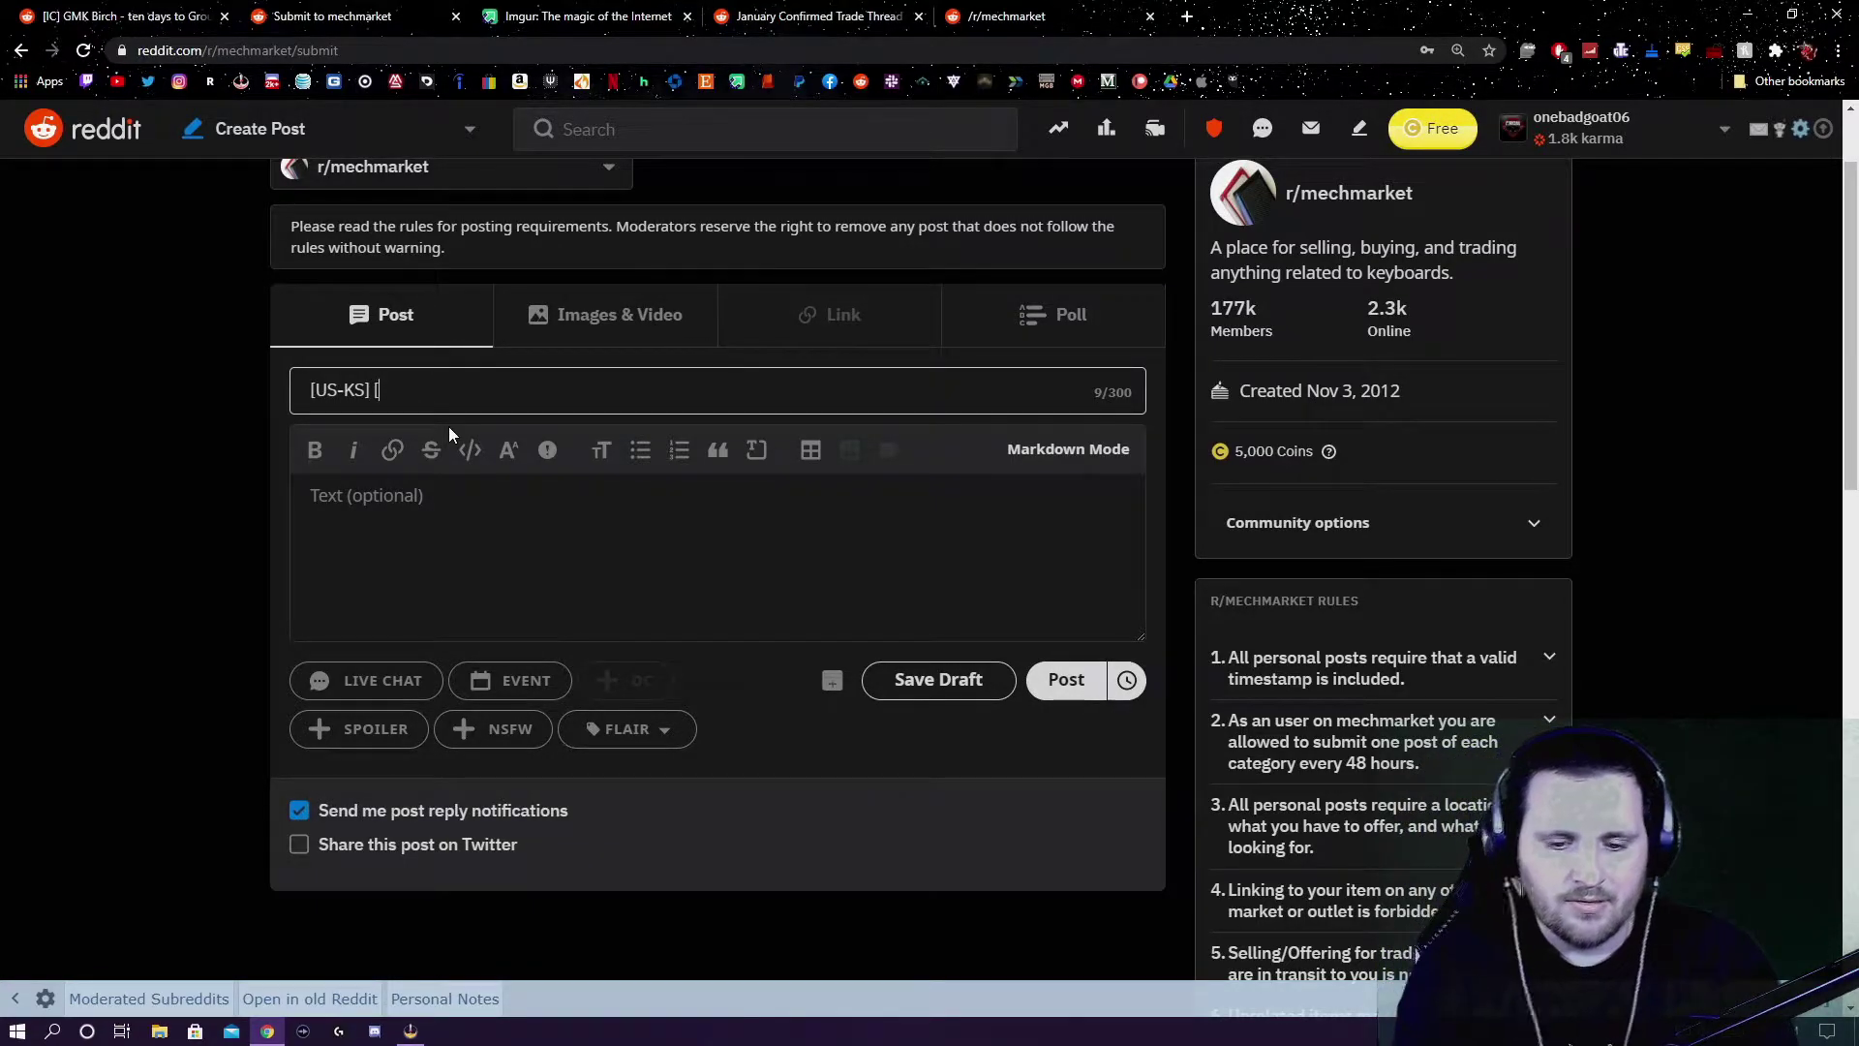
pyautogui.write('H')
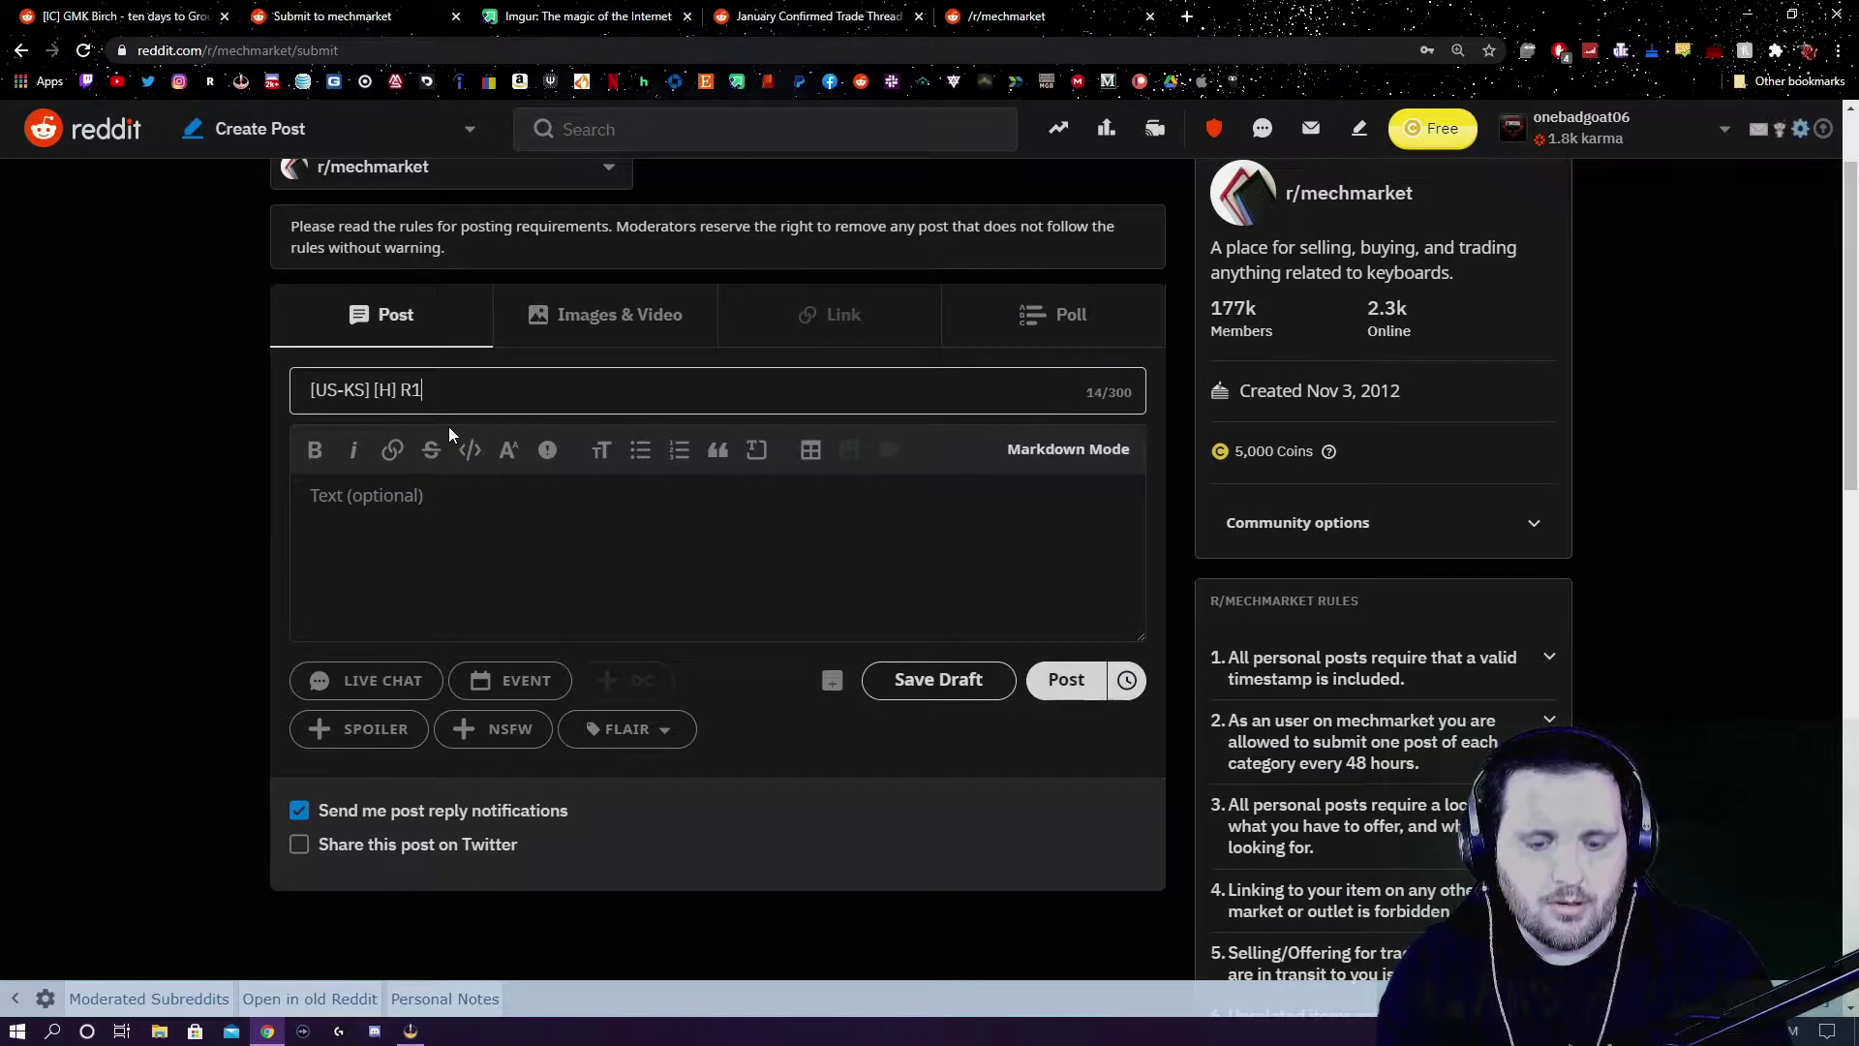
pyautogui.write('P')
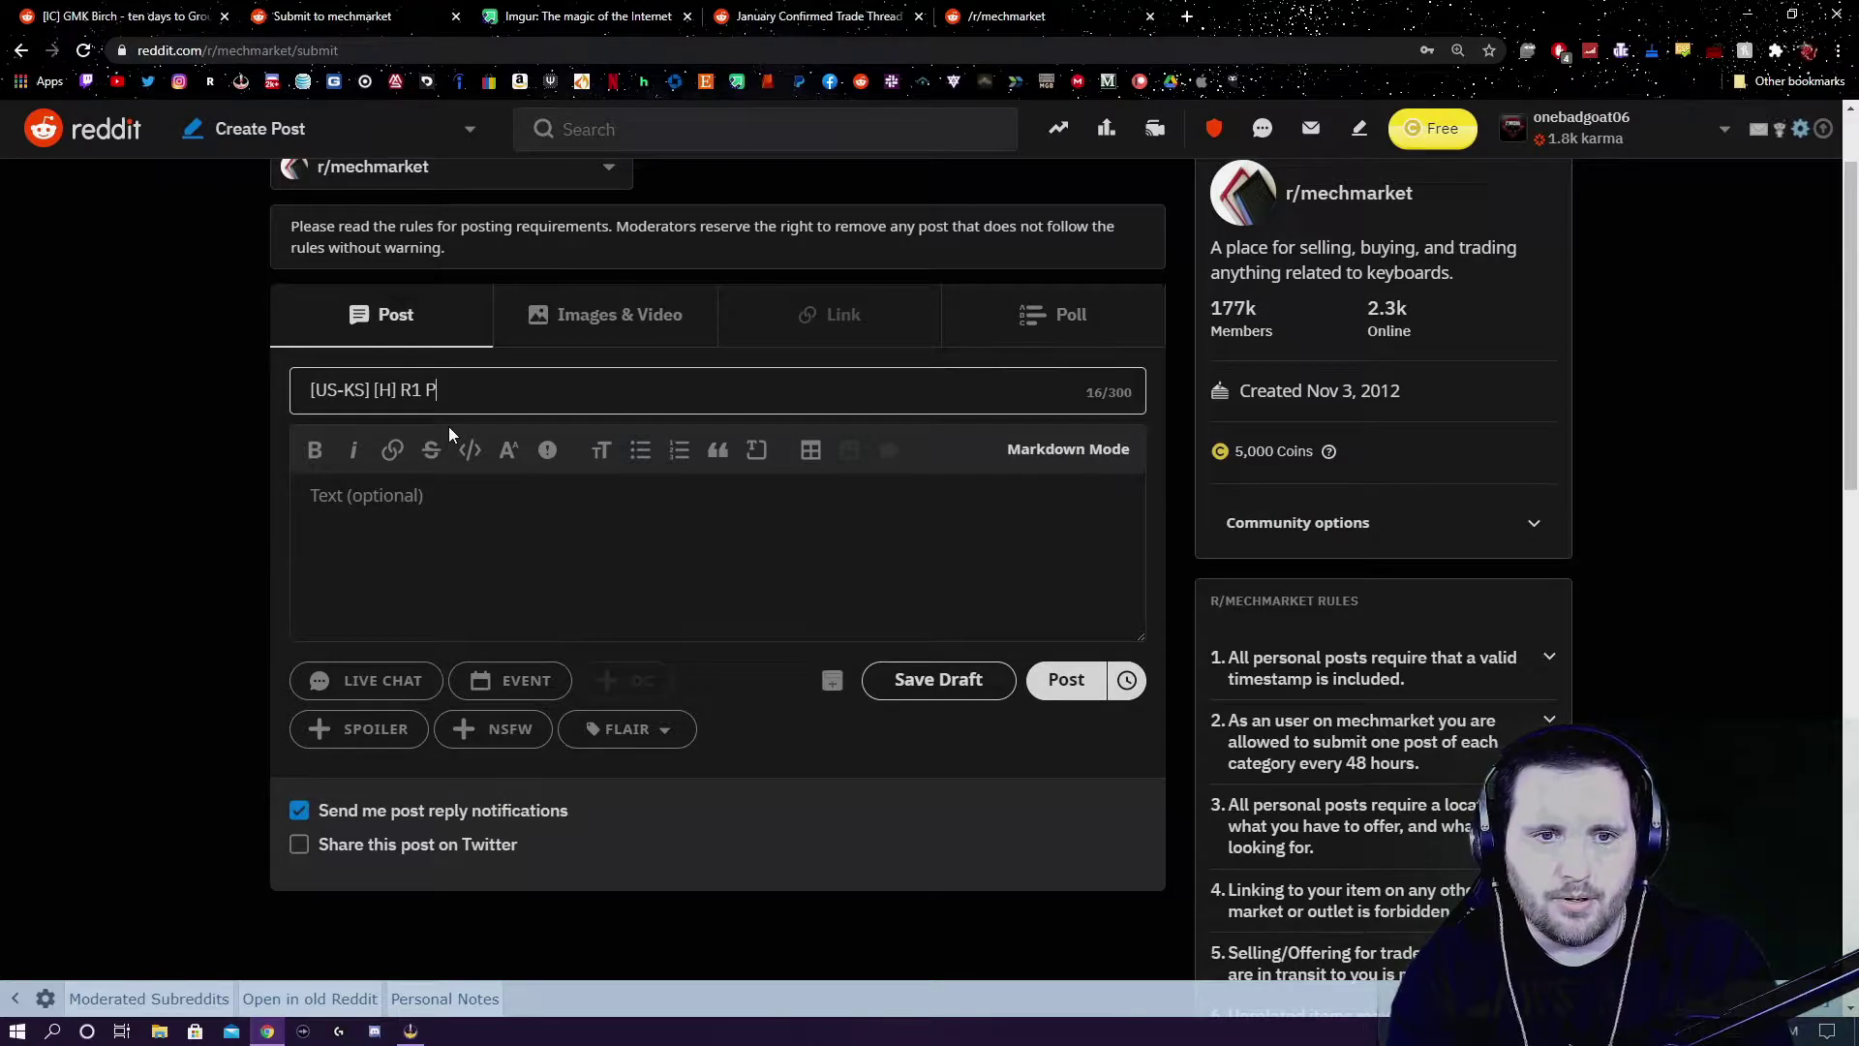
pyautogui.write('uirrp')
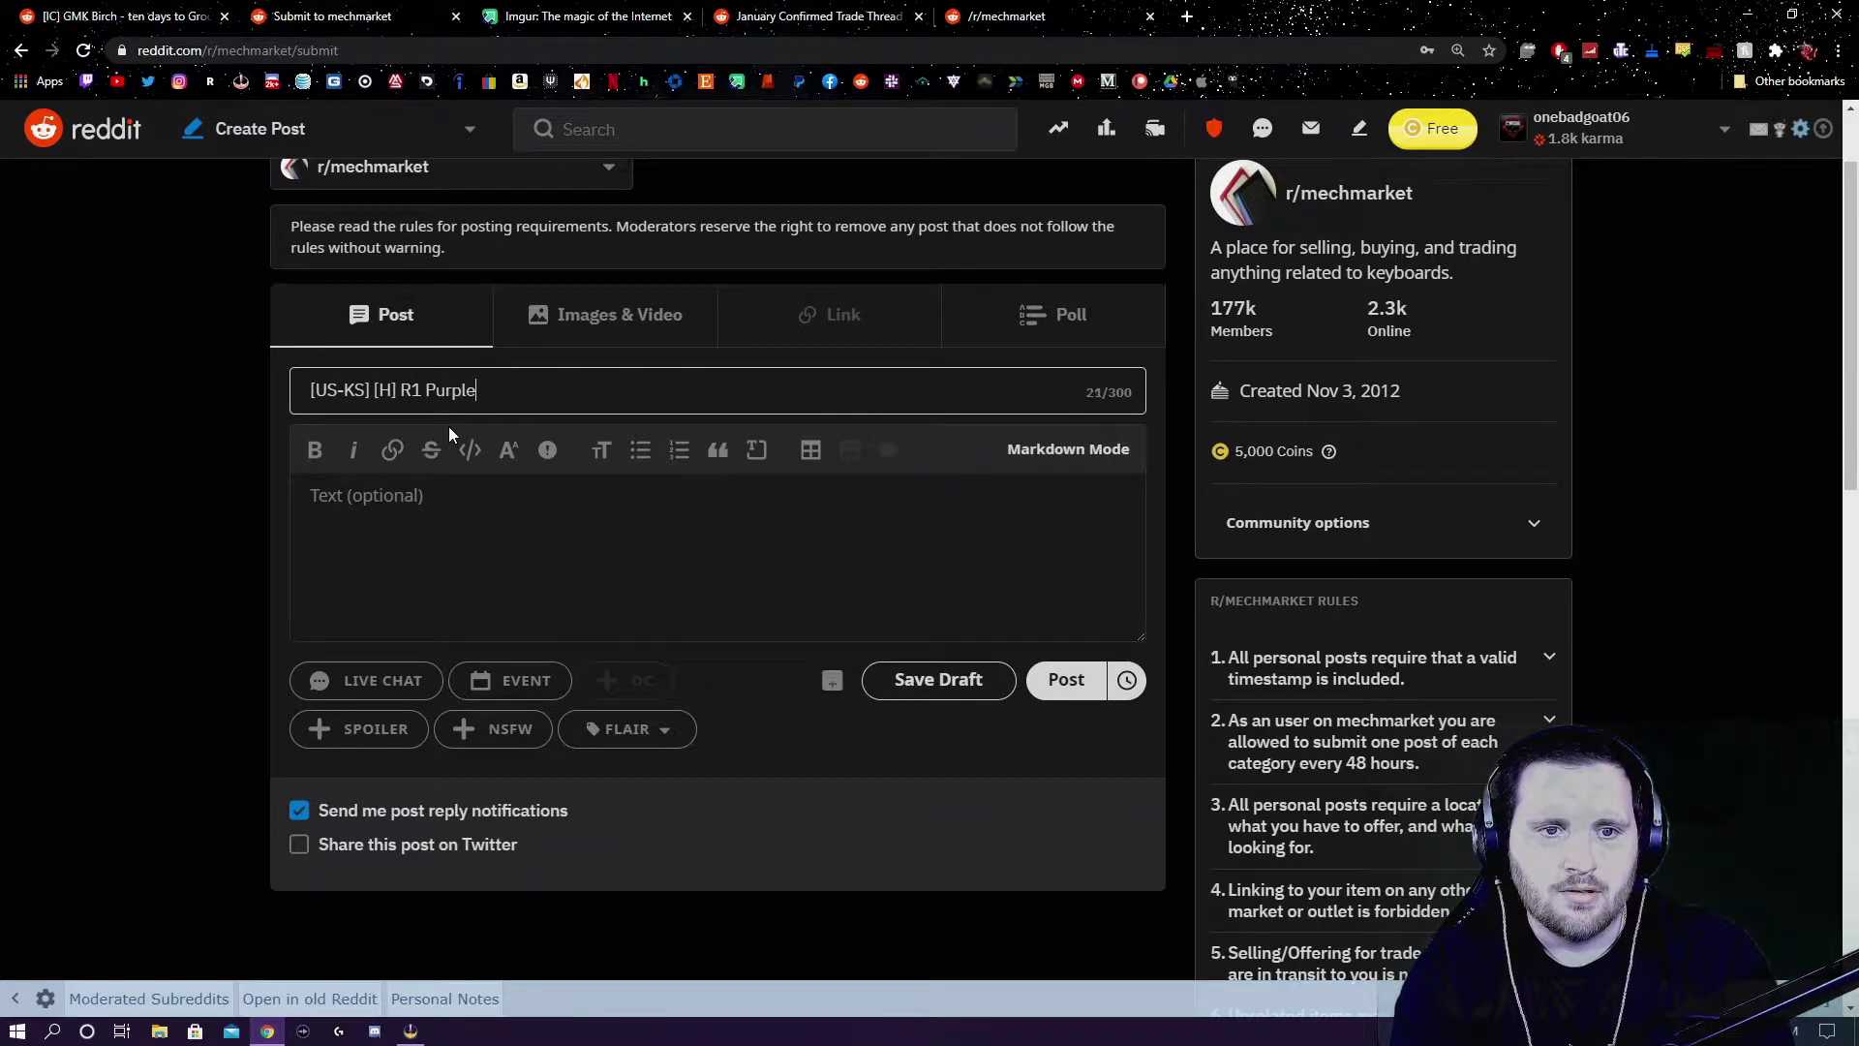
pyautogui.write('le ')
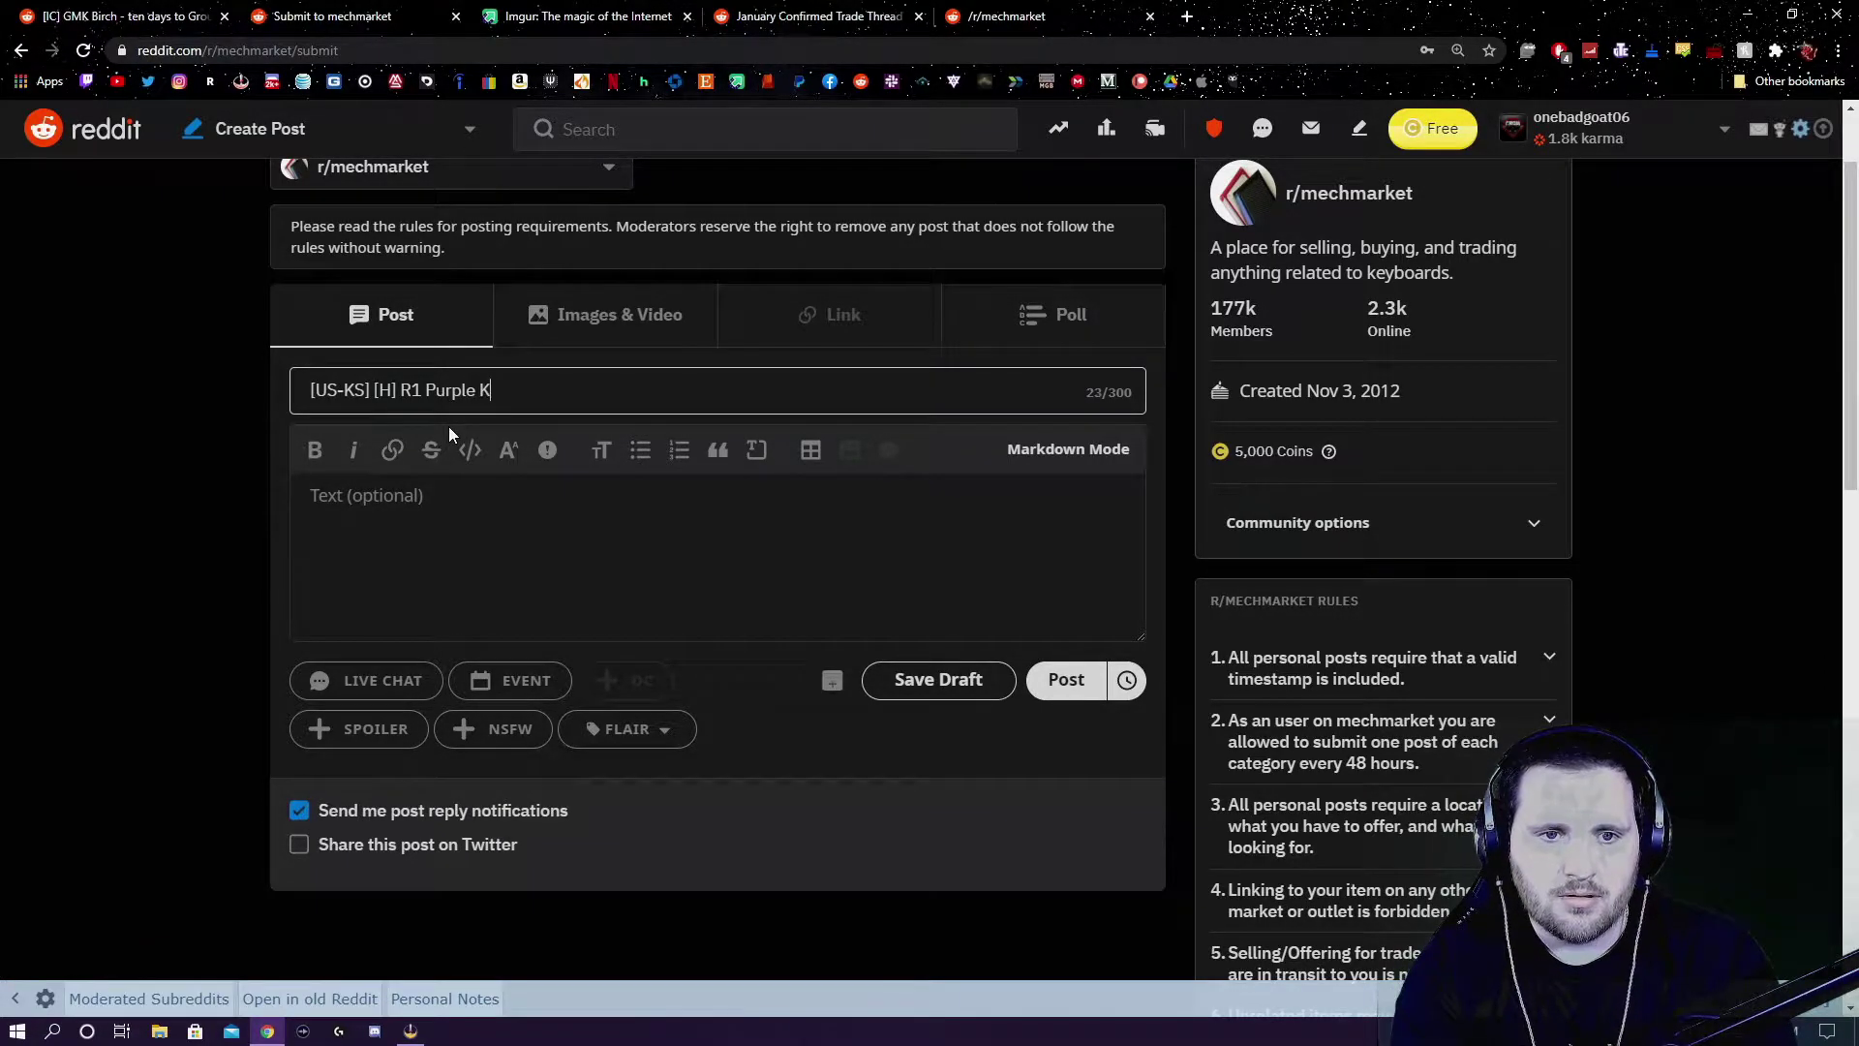
pyautogui.write('Klippe')
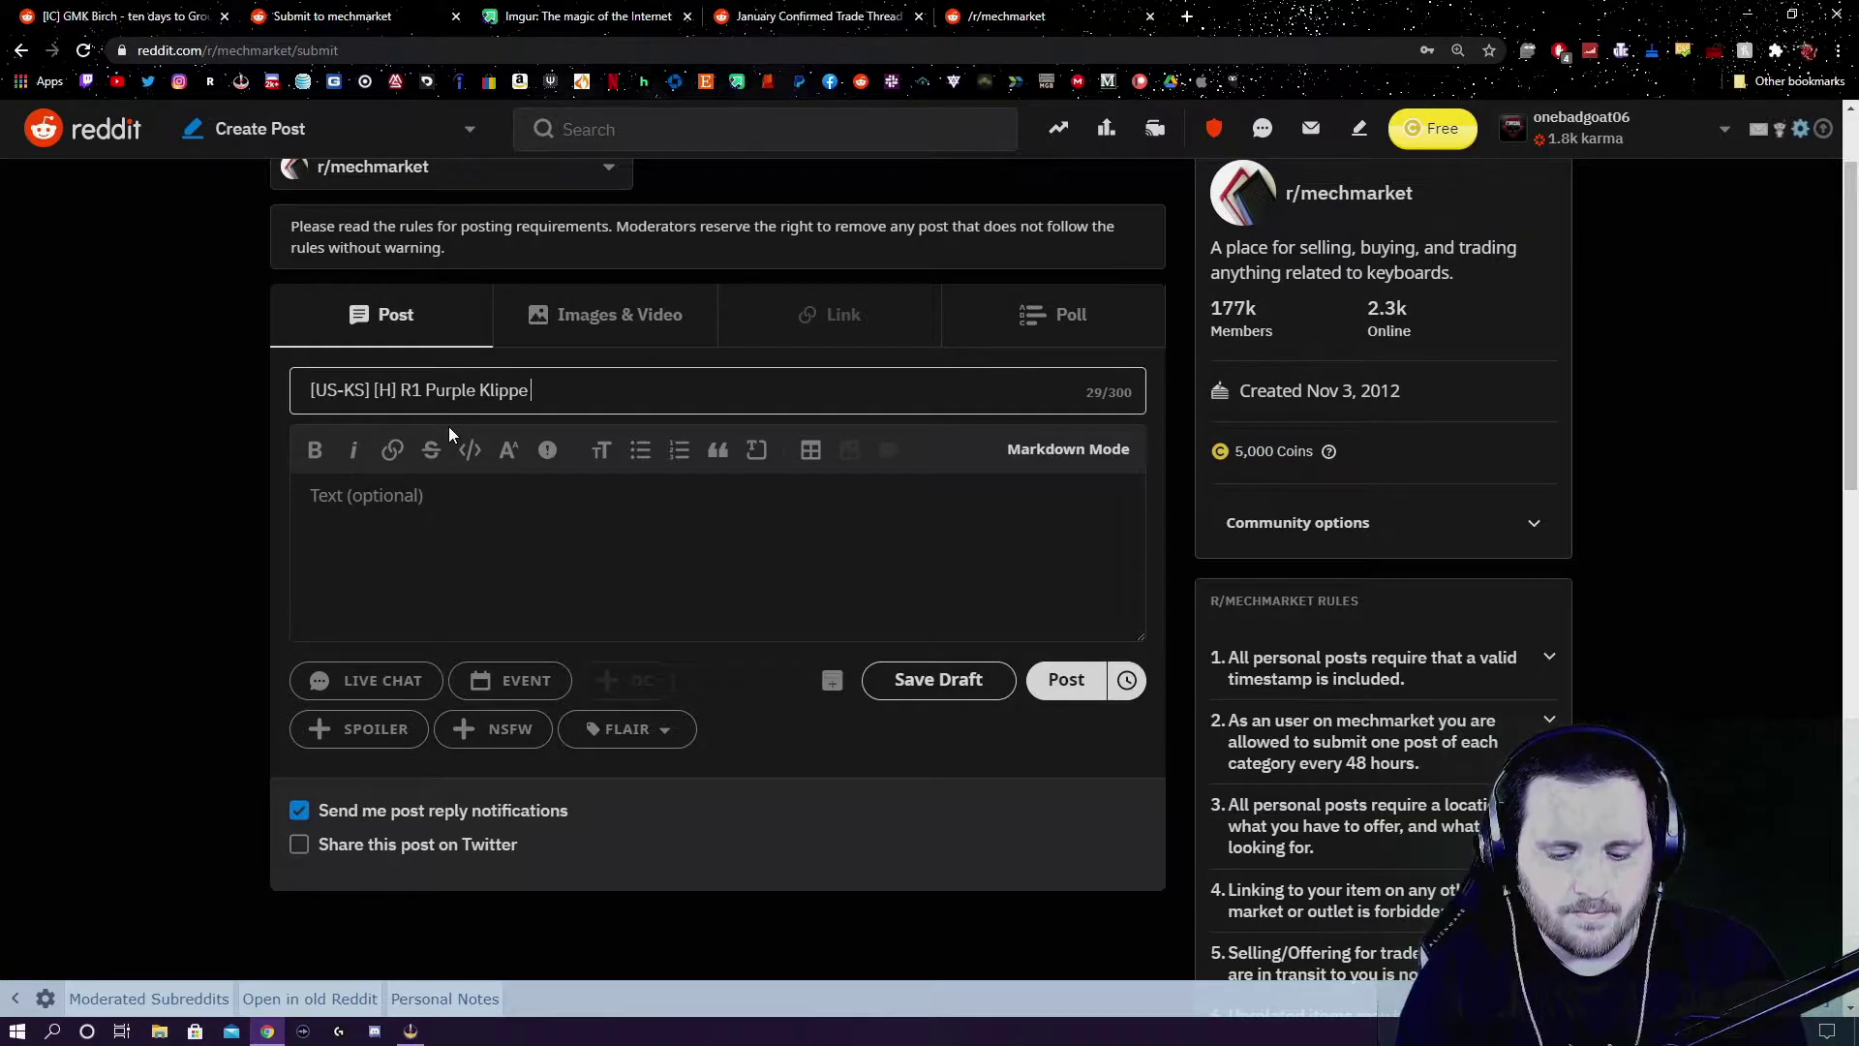
pyautogui.write(' [')
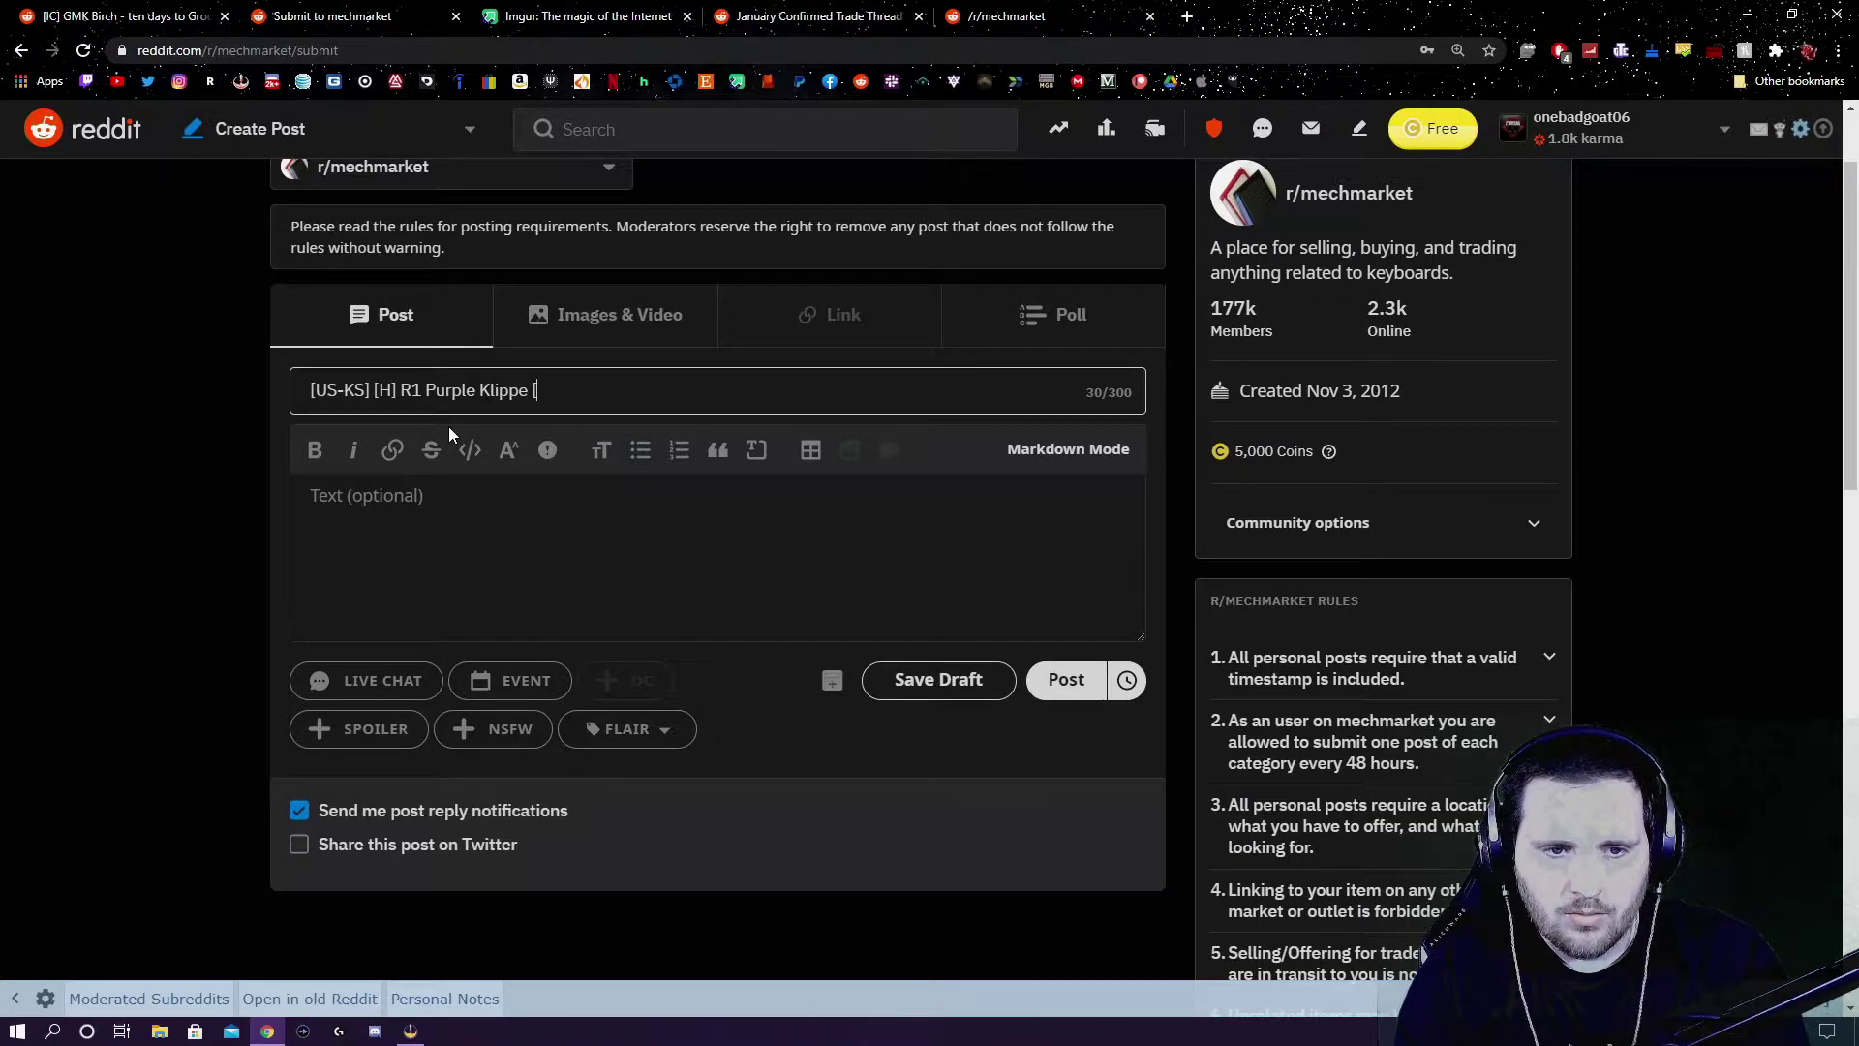
pyautogui.write('W]')
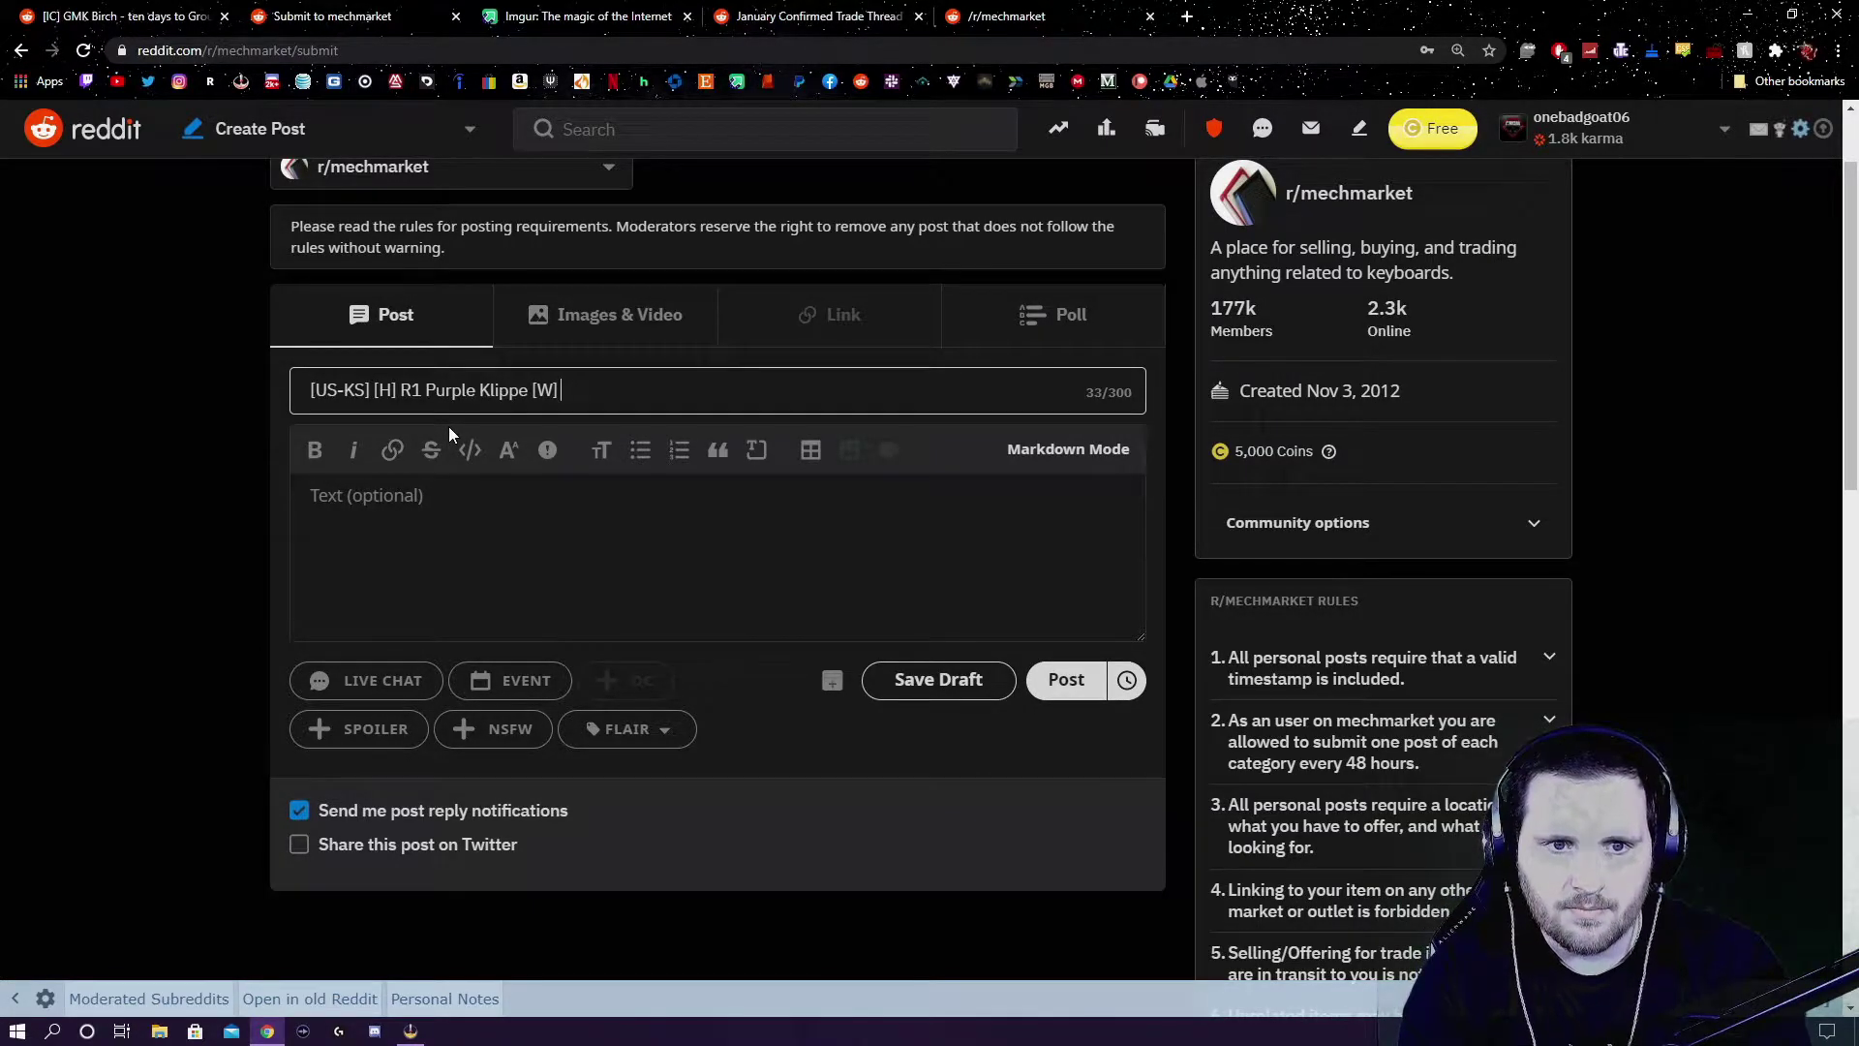
pyautogui.write(' Paypa;')
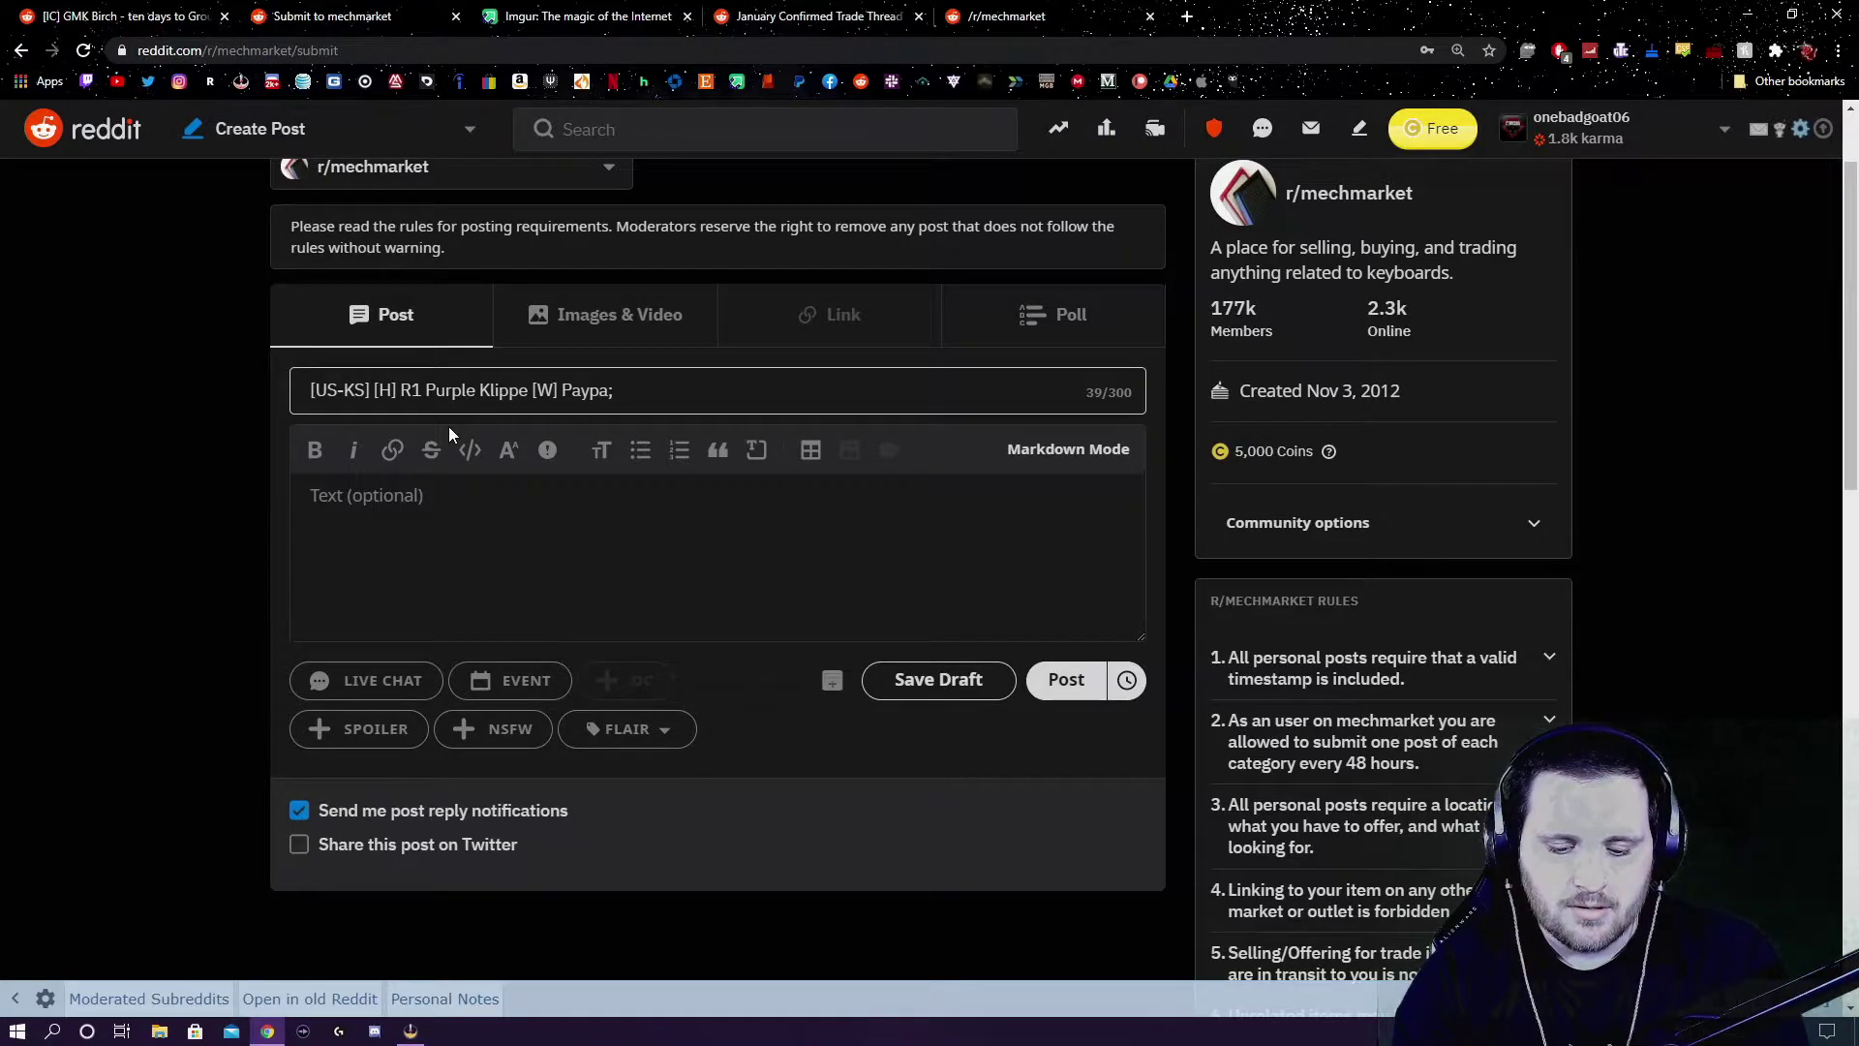
pyautogui.press('BackSpace')
# - Finish the title with 'Paypal' and begin a body link labelled 'Timestamp'
pyautogui.write('l')
pyautogui.click(373, 501)
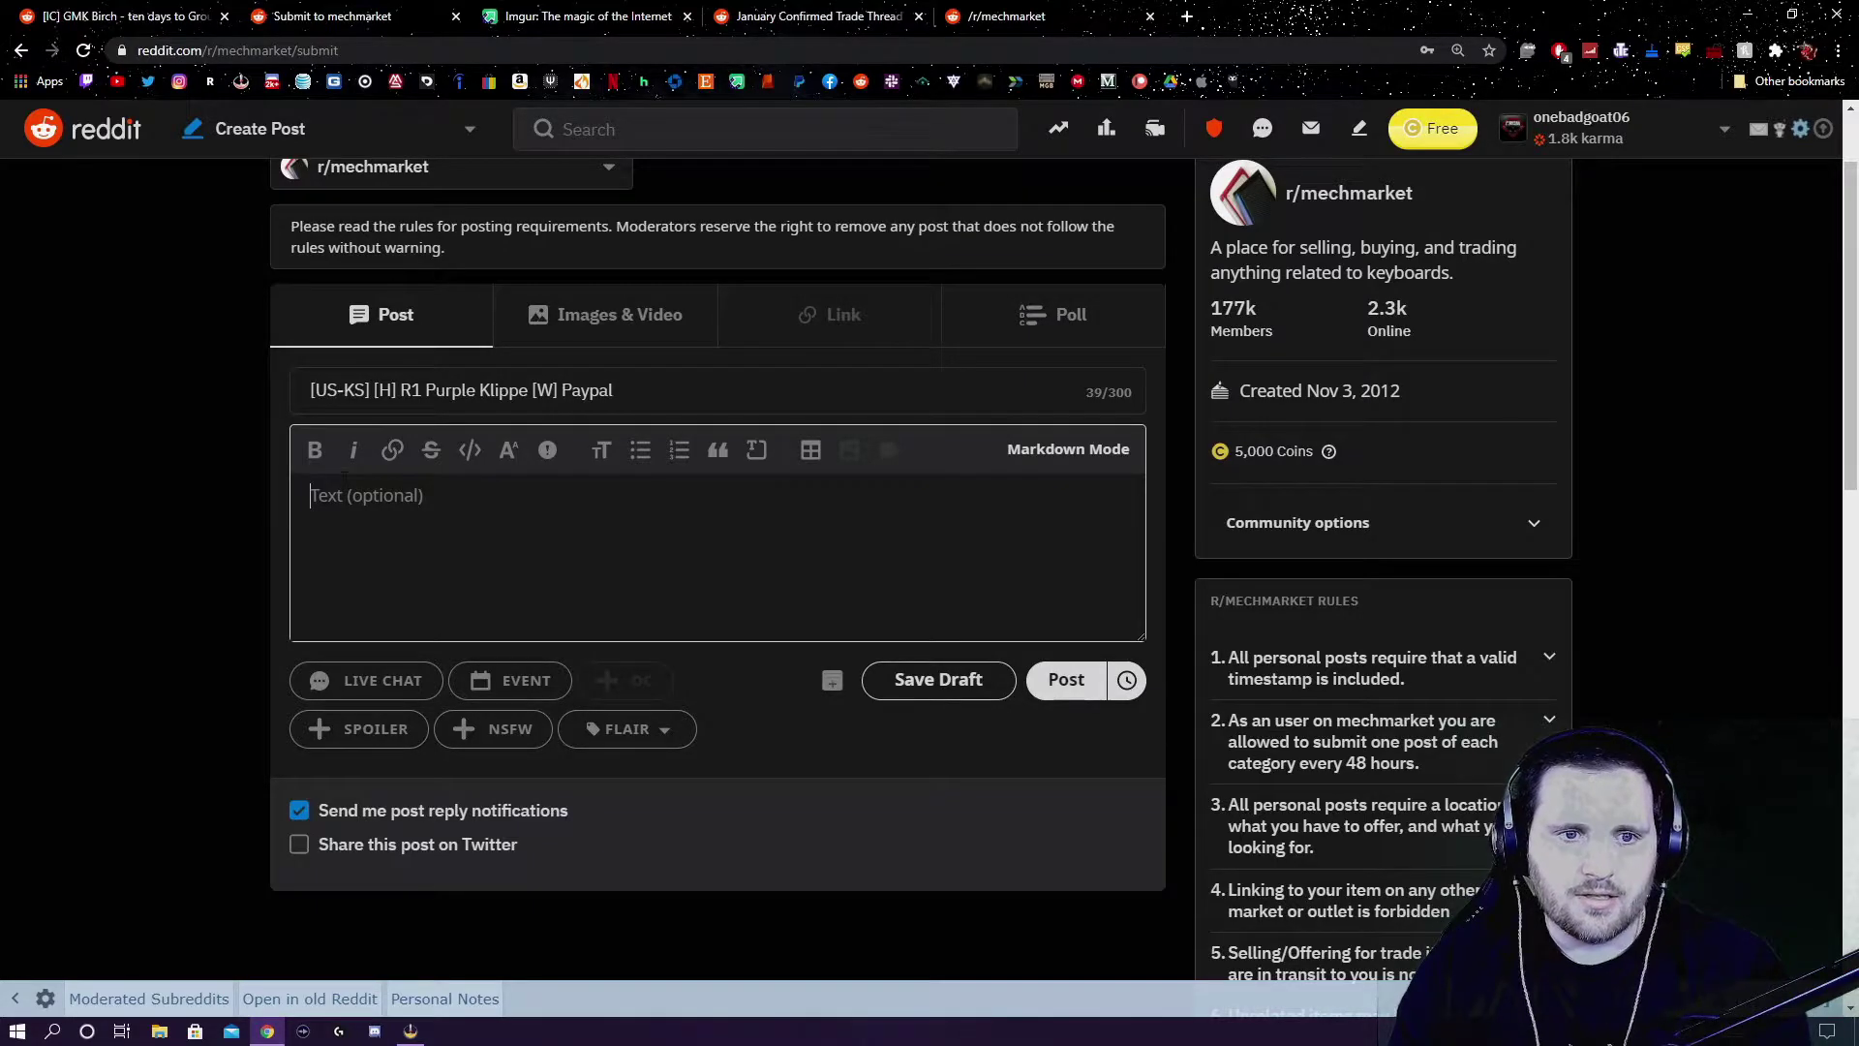
pyautogui.click(392, 449)
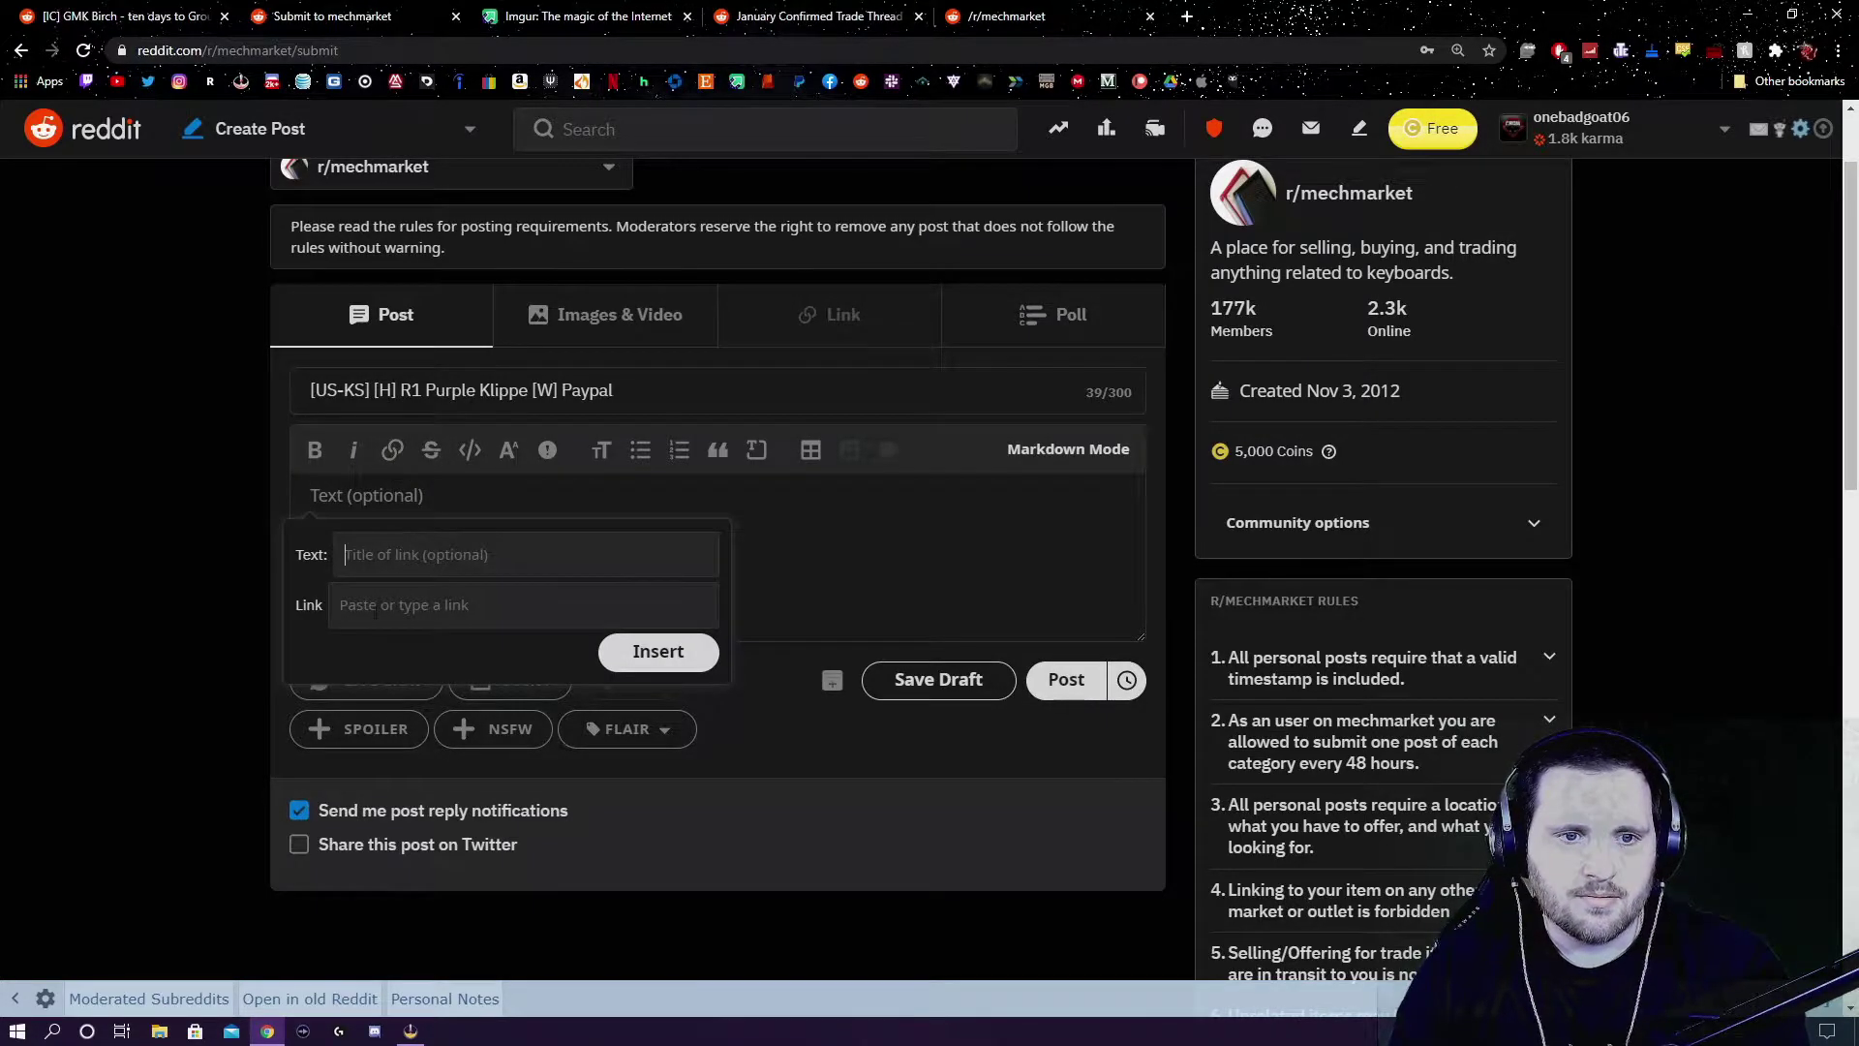
pyautogui.write('thinks')
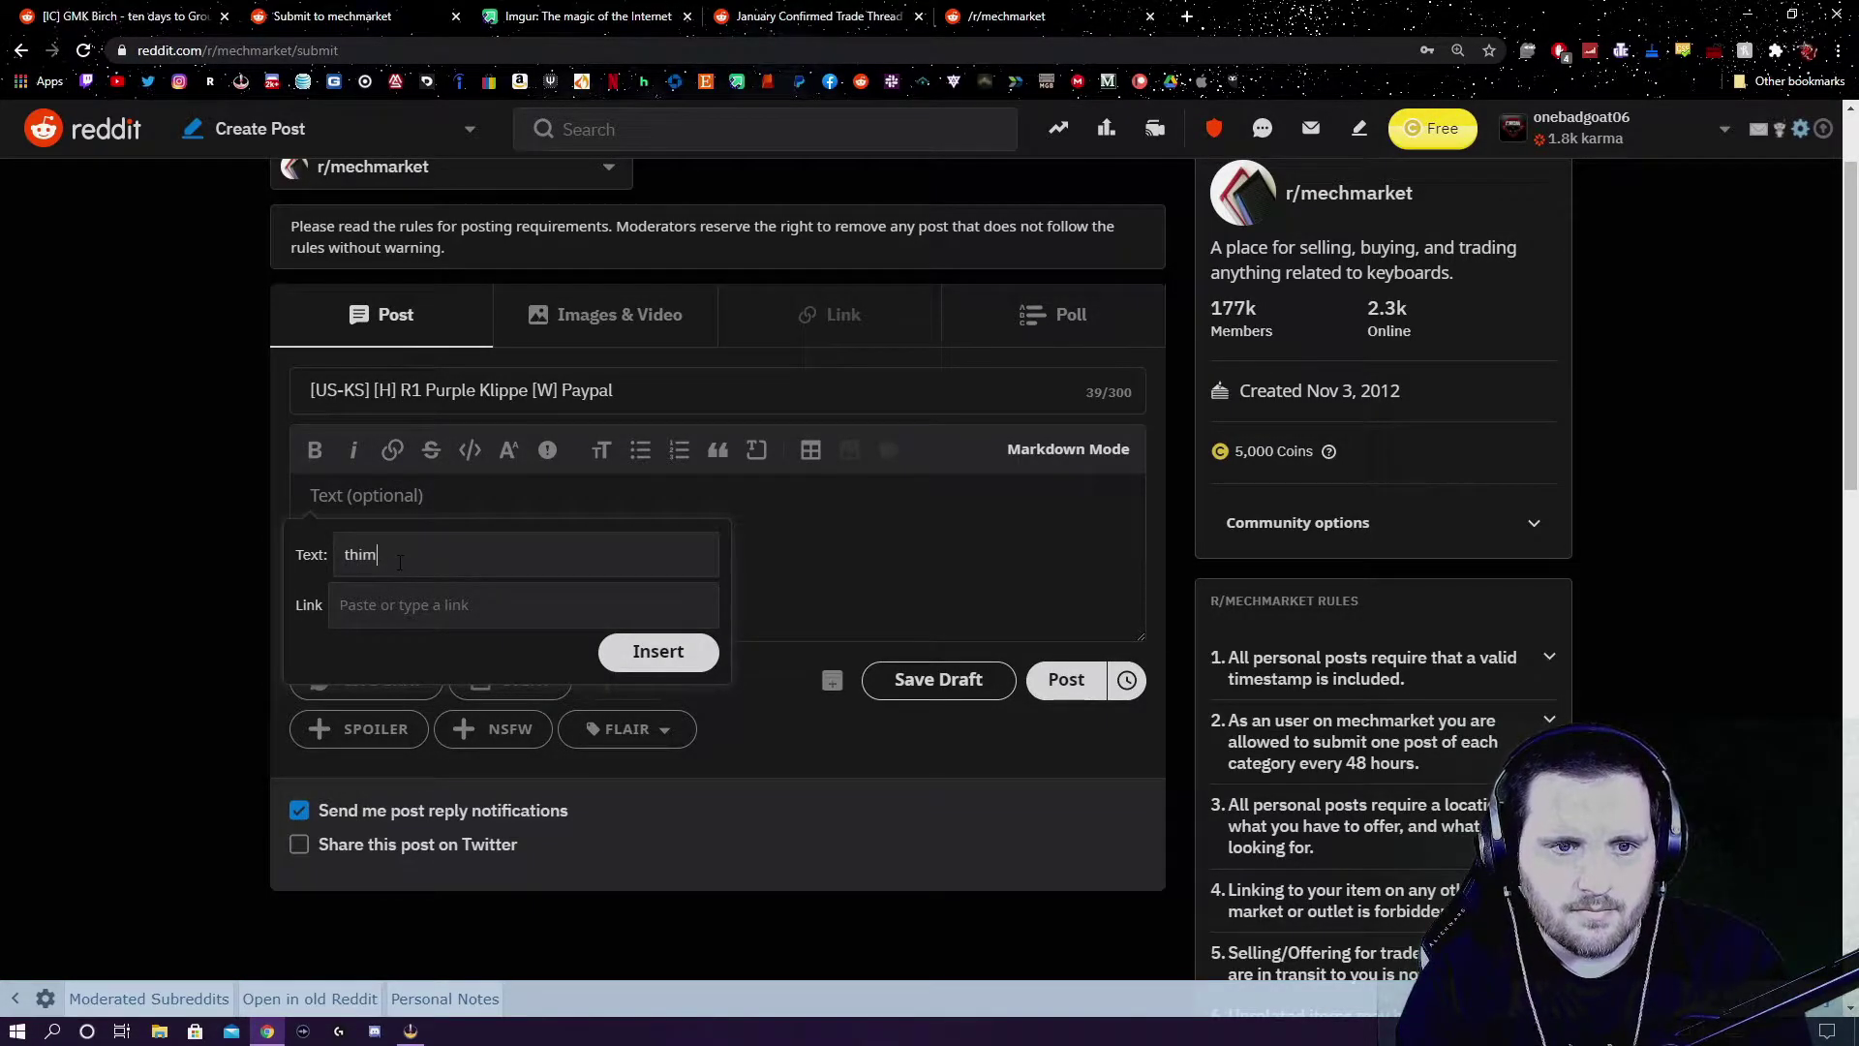
pyautogui.press('BackSpace')
pyautogui.press('BackSpace')
pyautogui.press('BackSpace')
pyautogui.press('BackSpace')
pyautogui.press('BackSpace')
pyautogui.press('BackSpace')
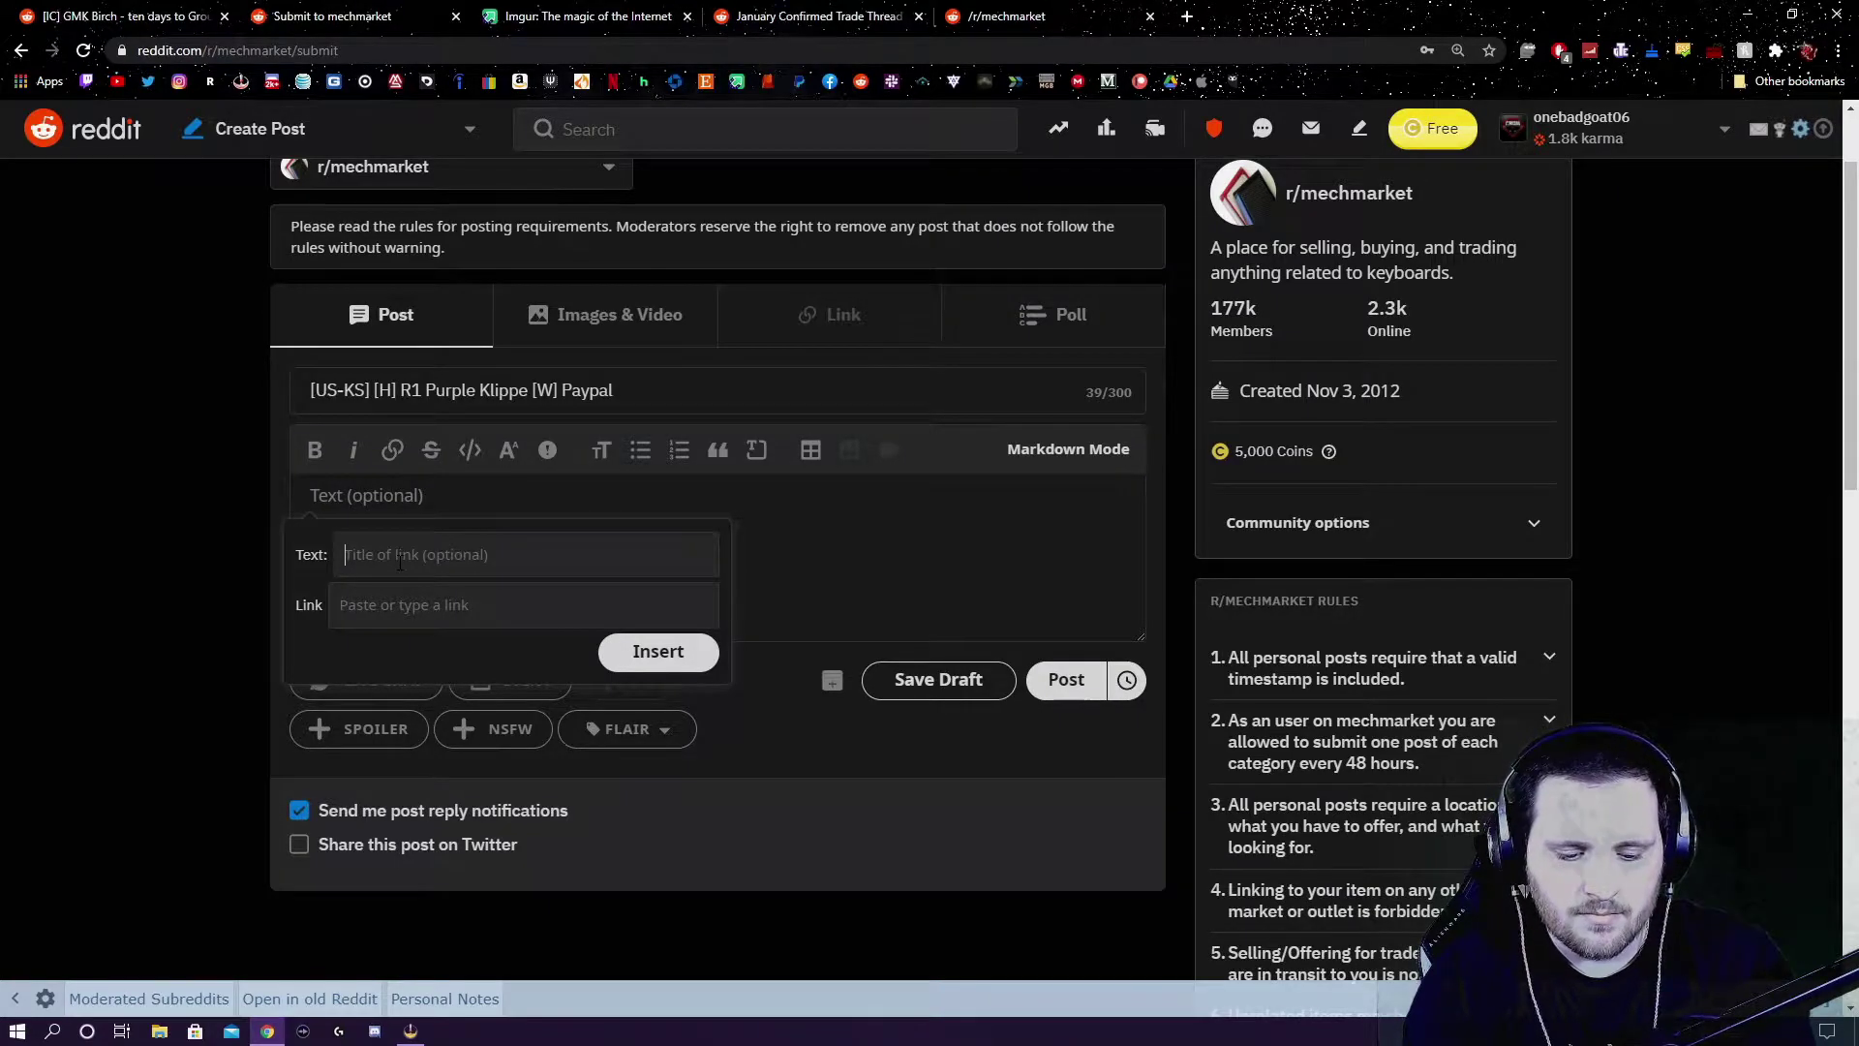
pyautogui.write('Timestamp')
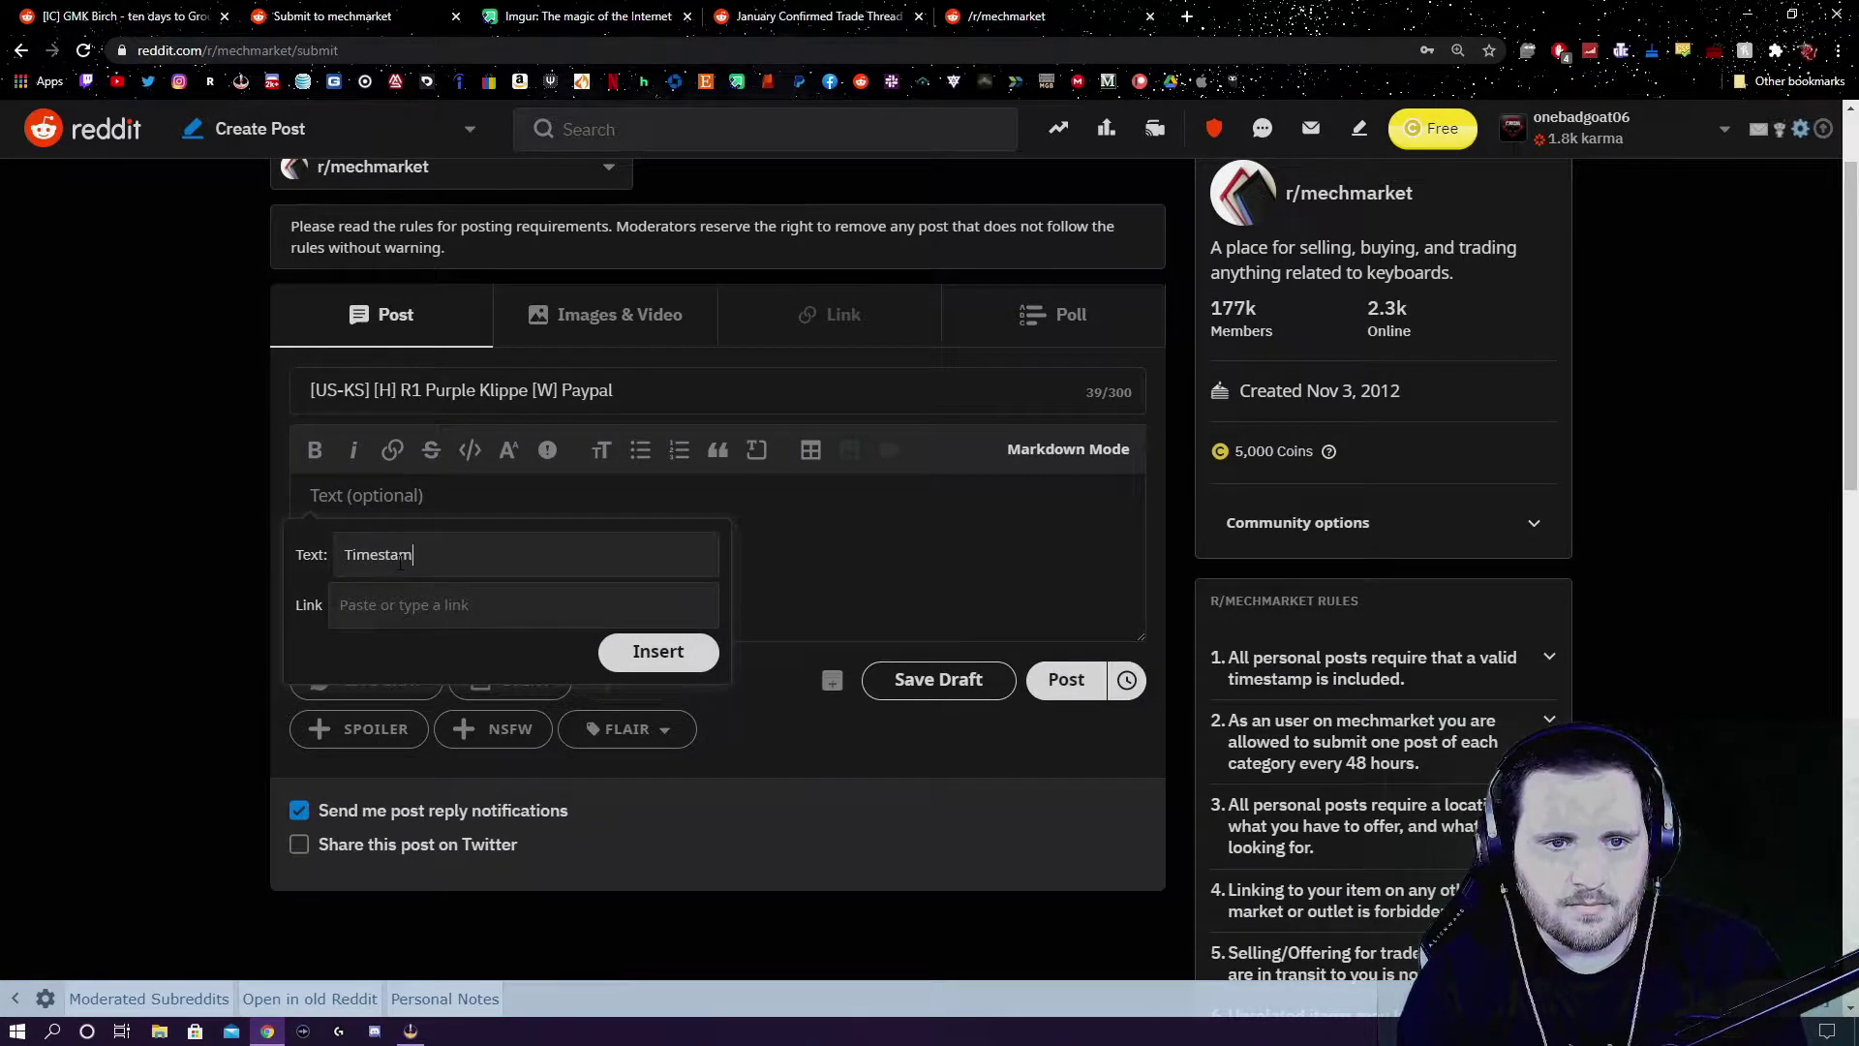
# - Copy the Imgur timestamp album's web address and return to the Reddit draft
pyautogui.click(617, 17)
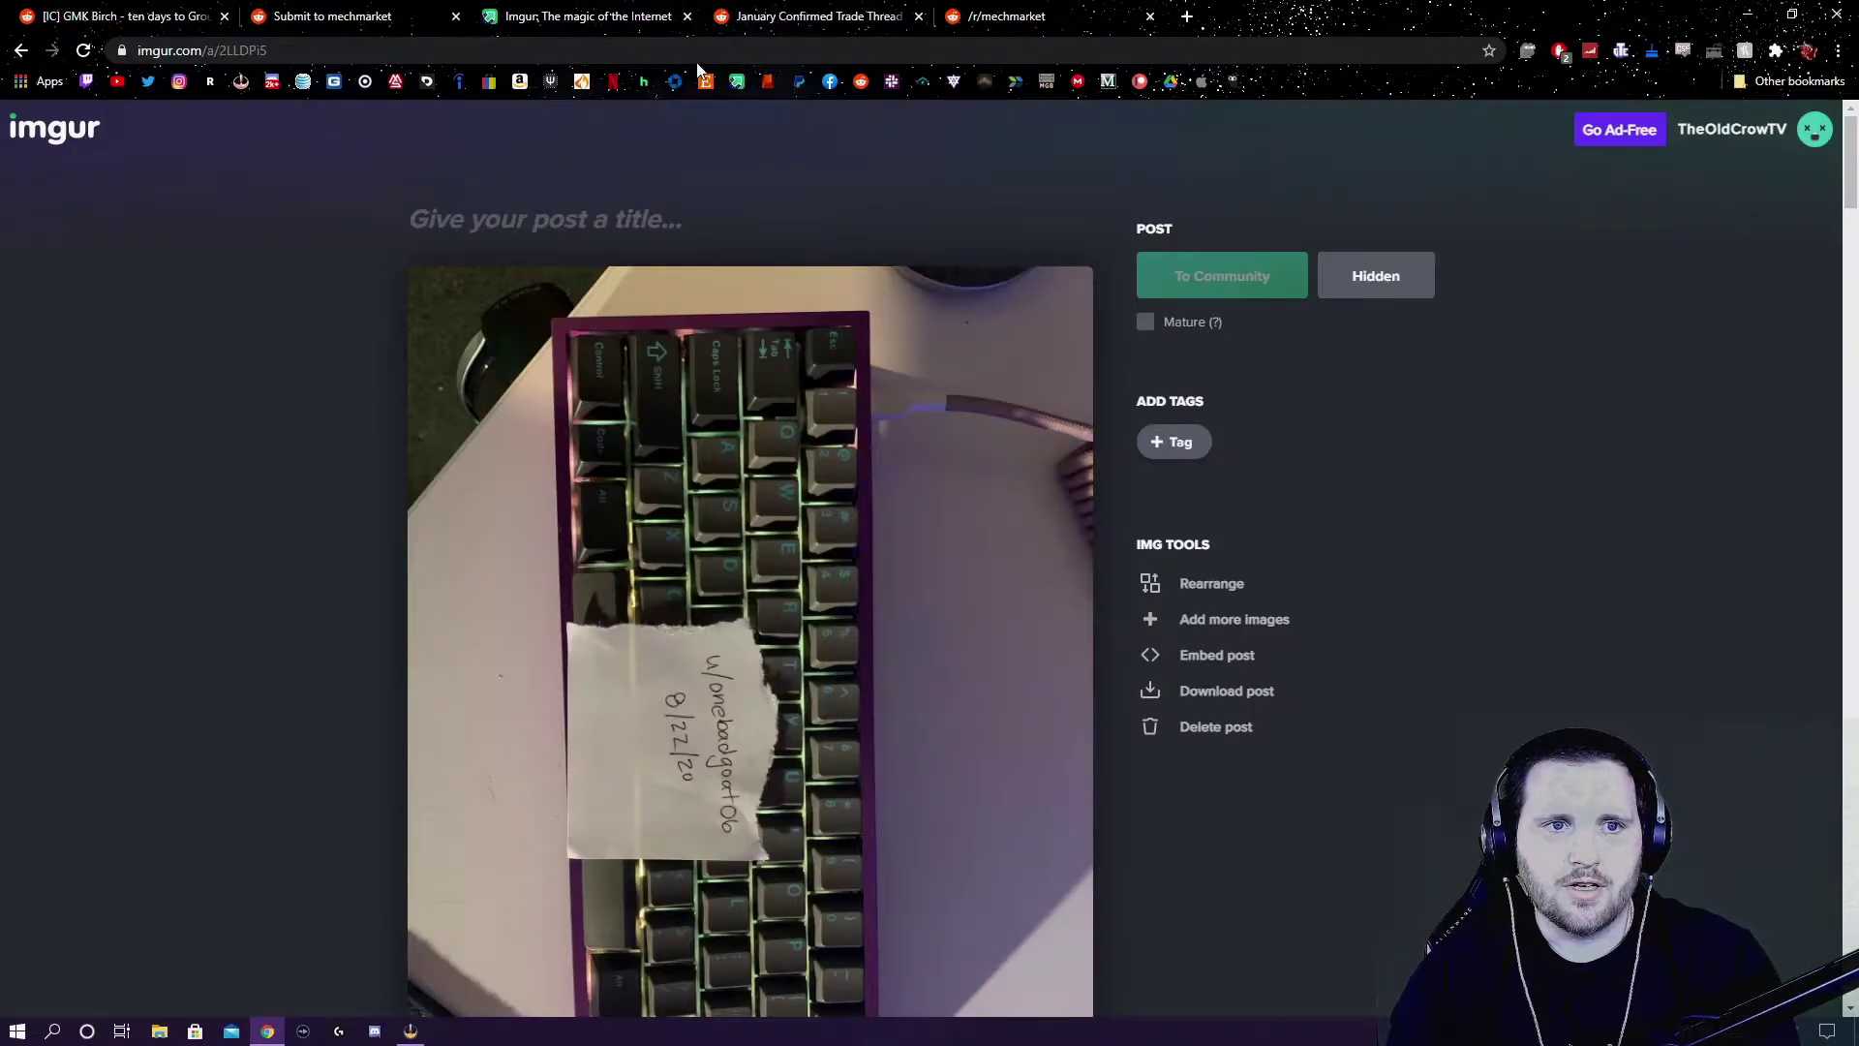
pyautogui.click(323, 50)
pyautogui.rightClick(323, 51)
pyautogui.click(369, 189)
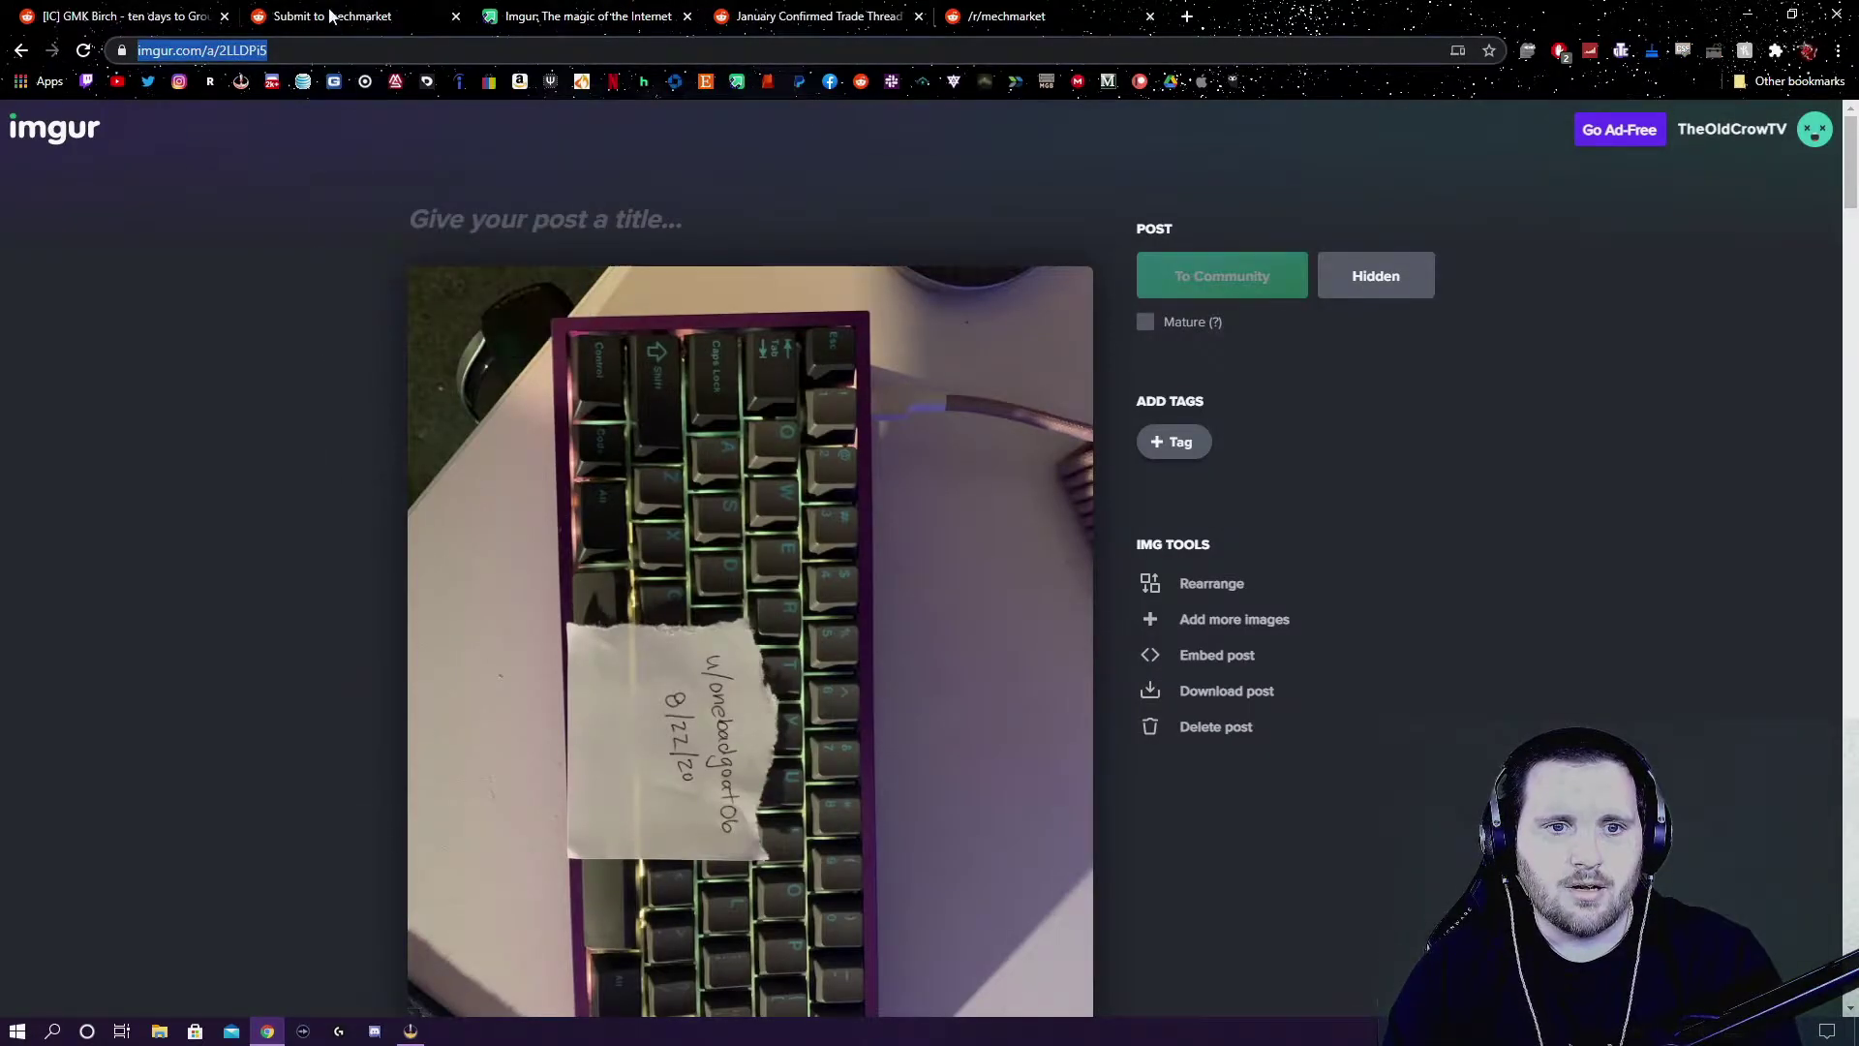
pyautogui.hotkey('ctrl', 'shift', 'Tab')
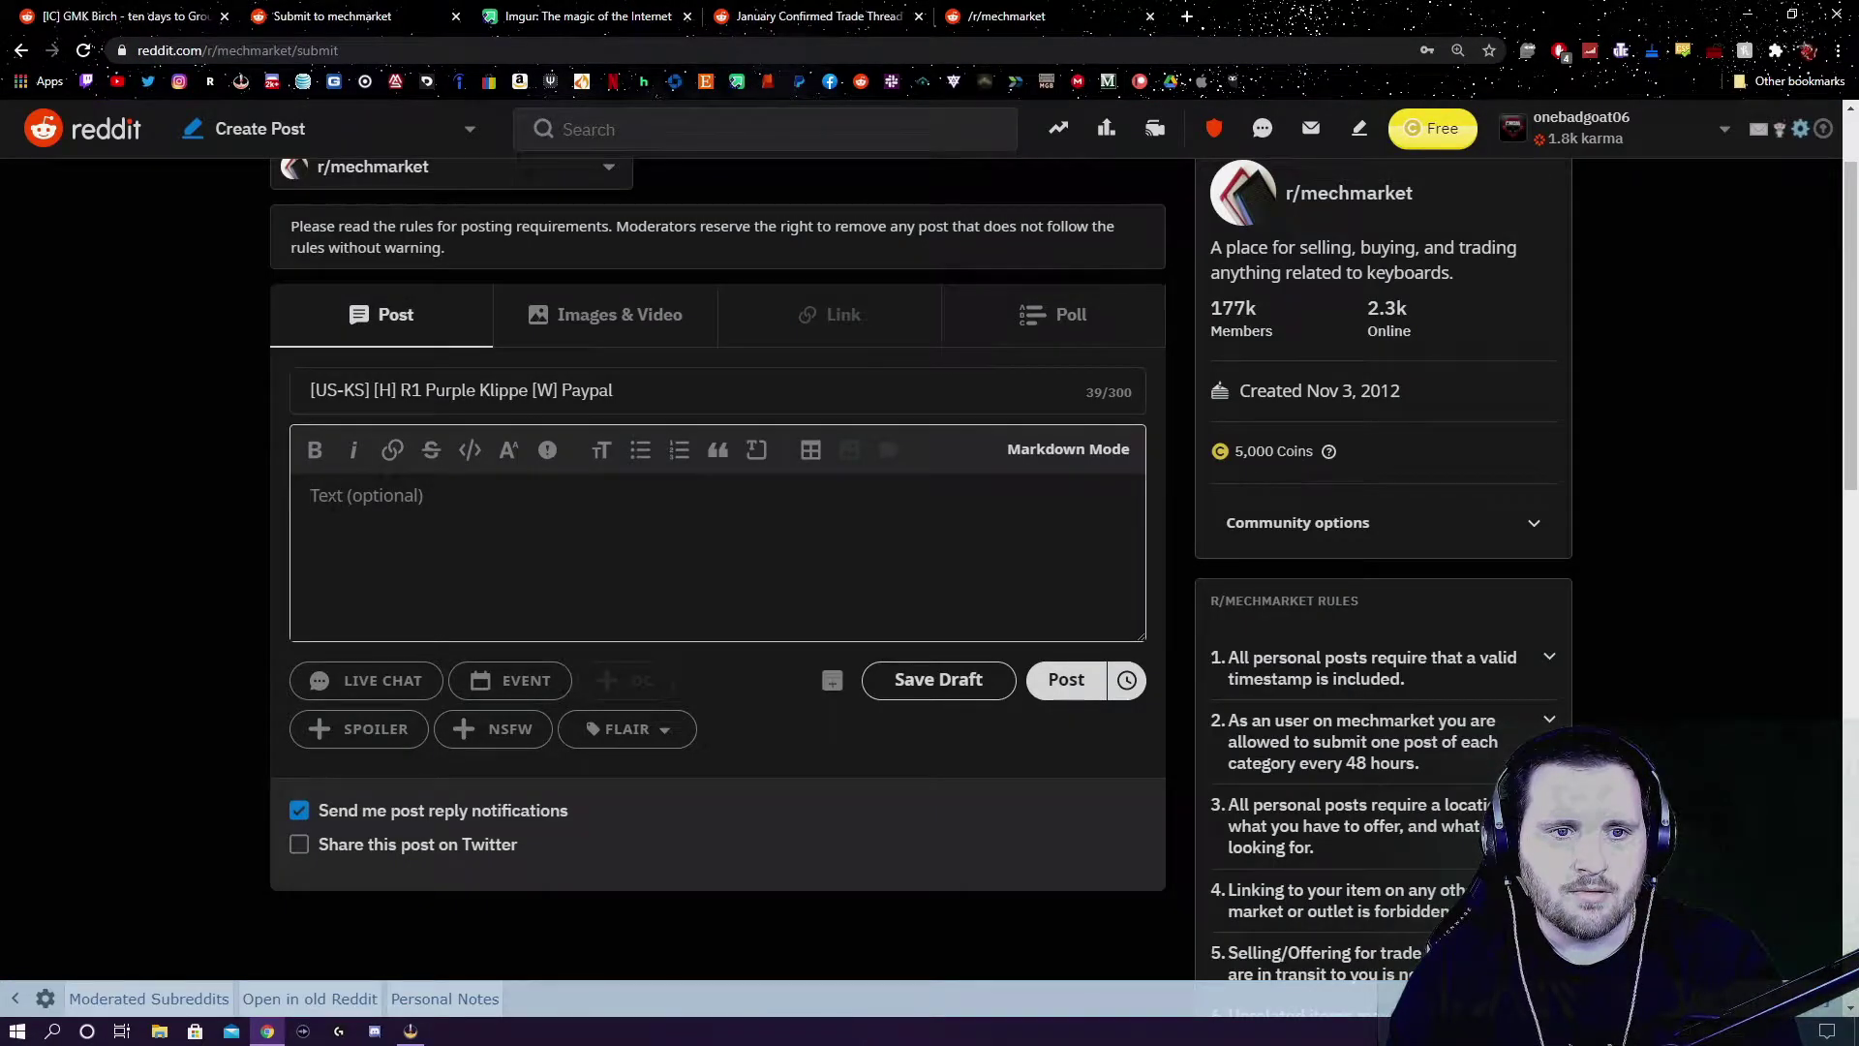
# - Insert a body link 'timestamp' pointing to the copied Imgur album address, then start a new line
pyautogui.click(392, 450)
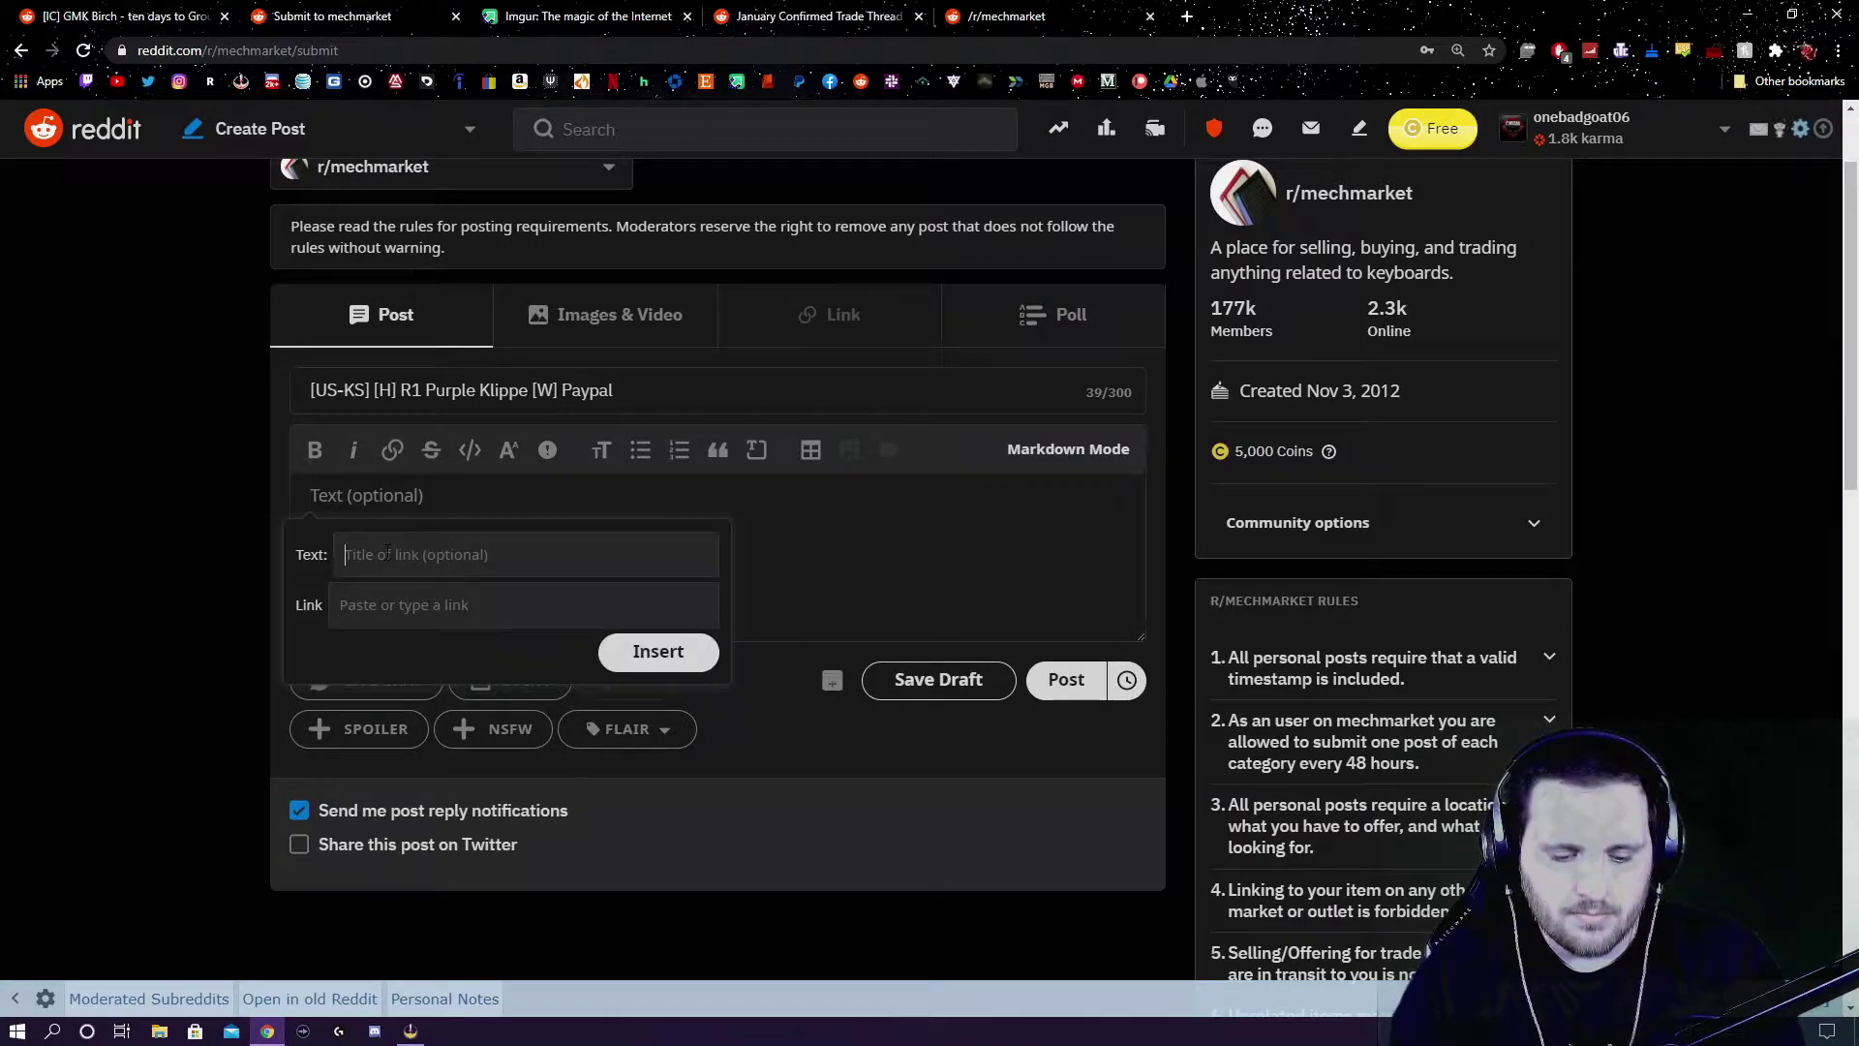
pyautogui.write('timestamp')
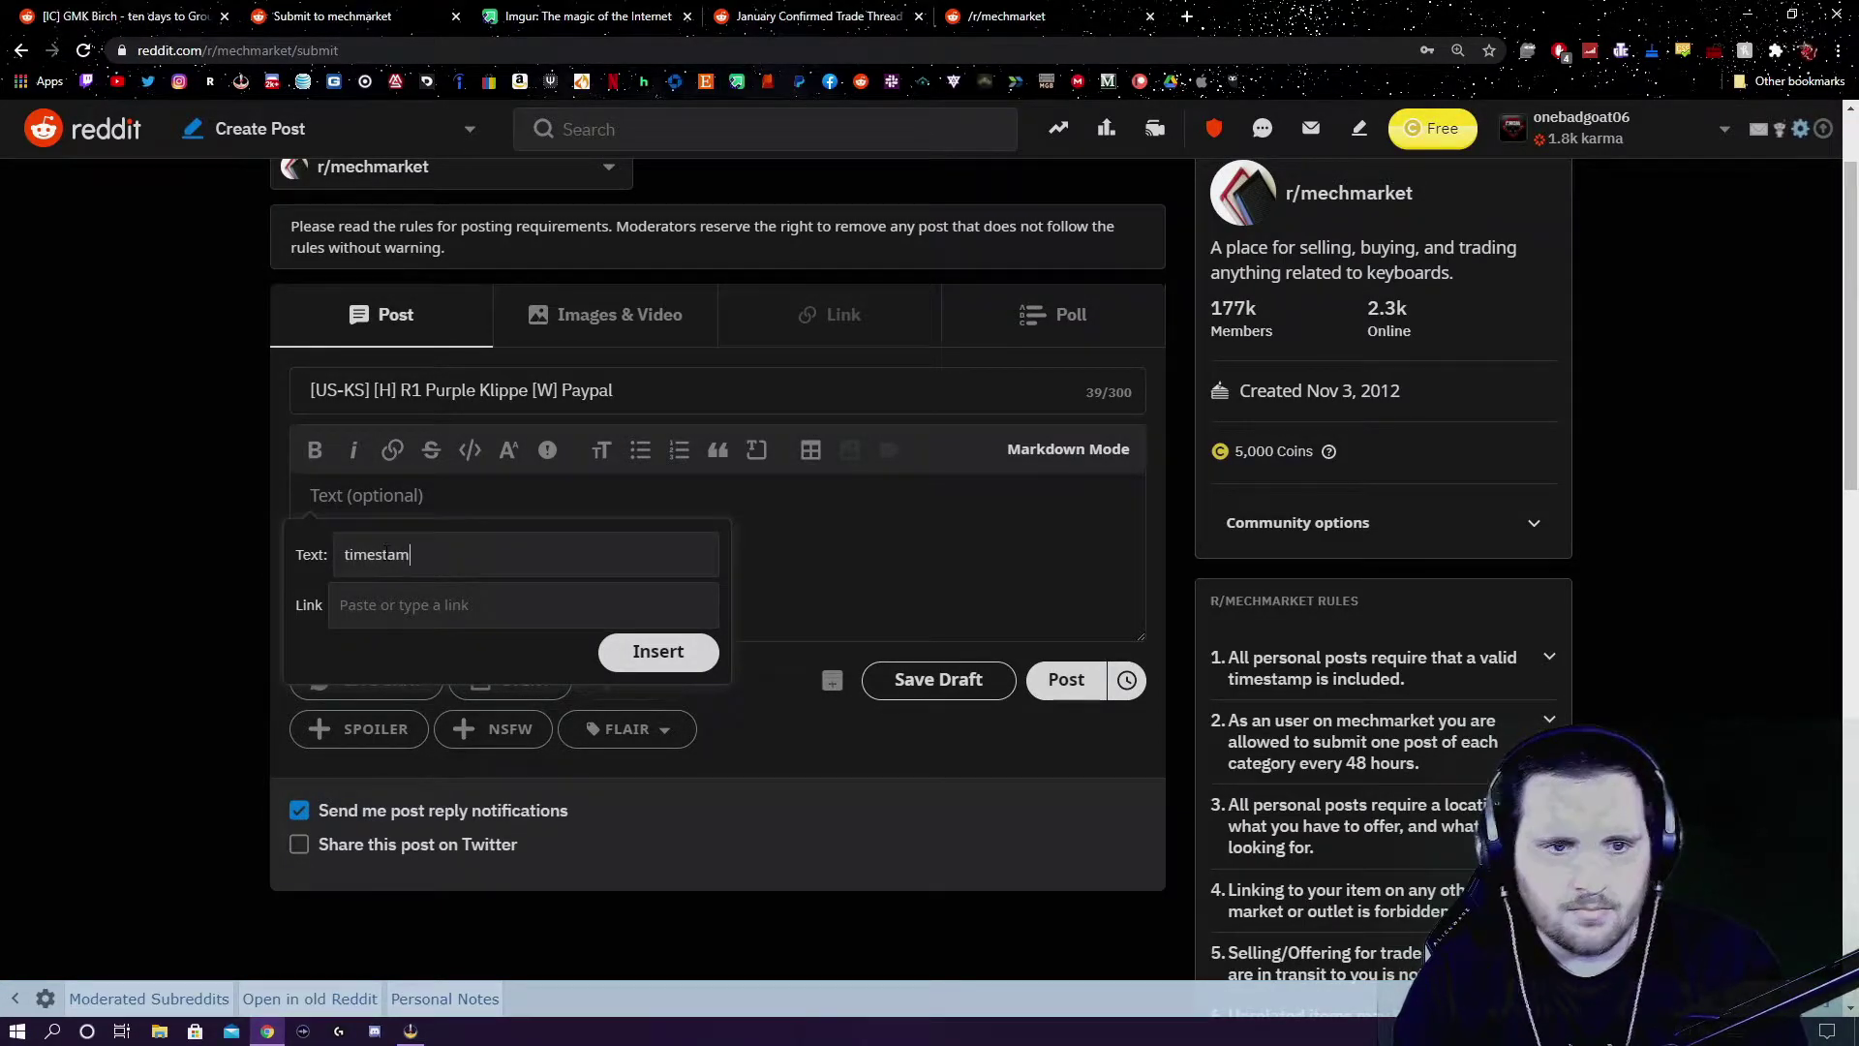
pyautogui.rightClick(371, 604)
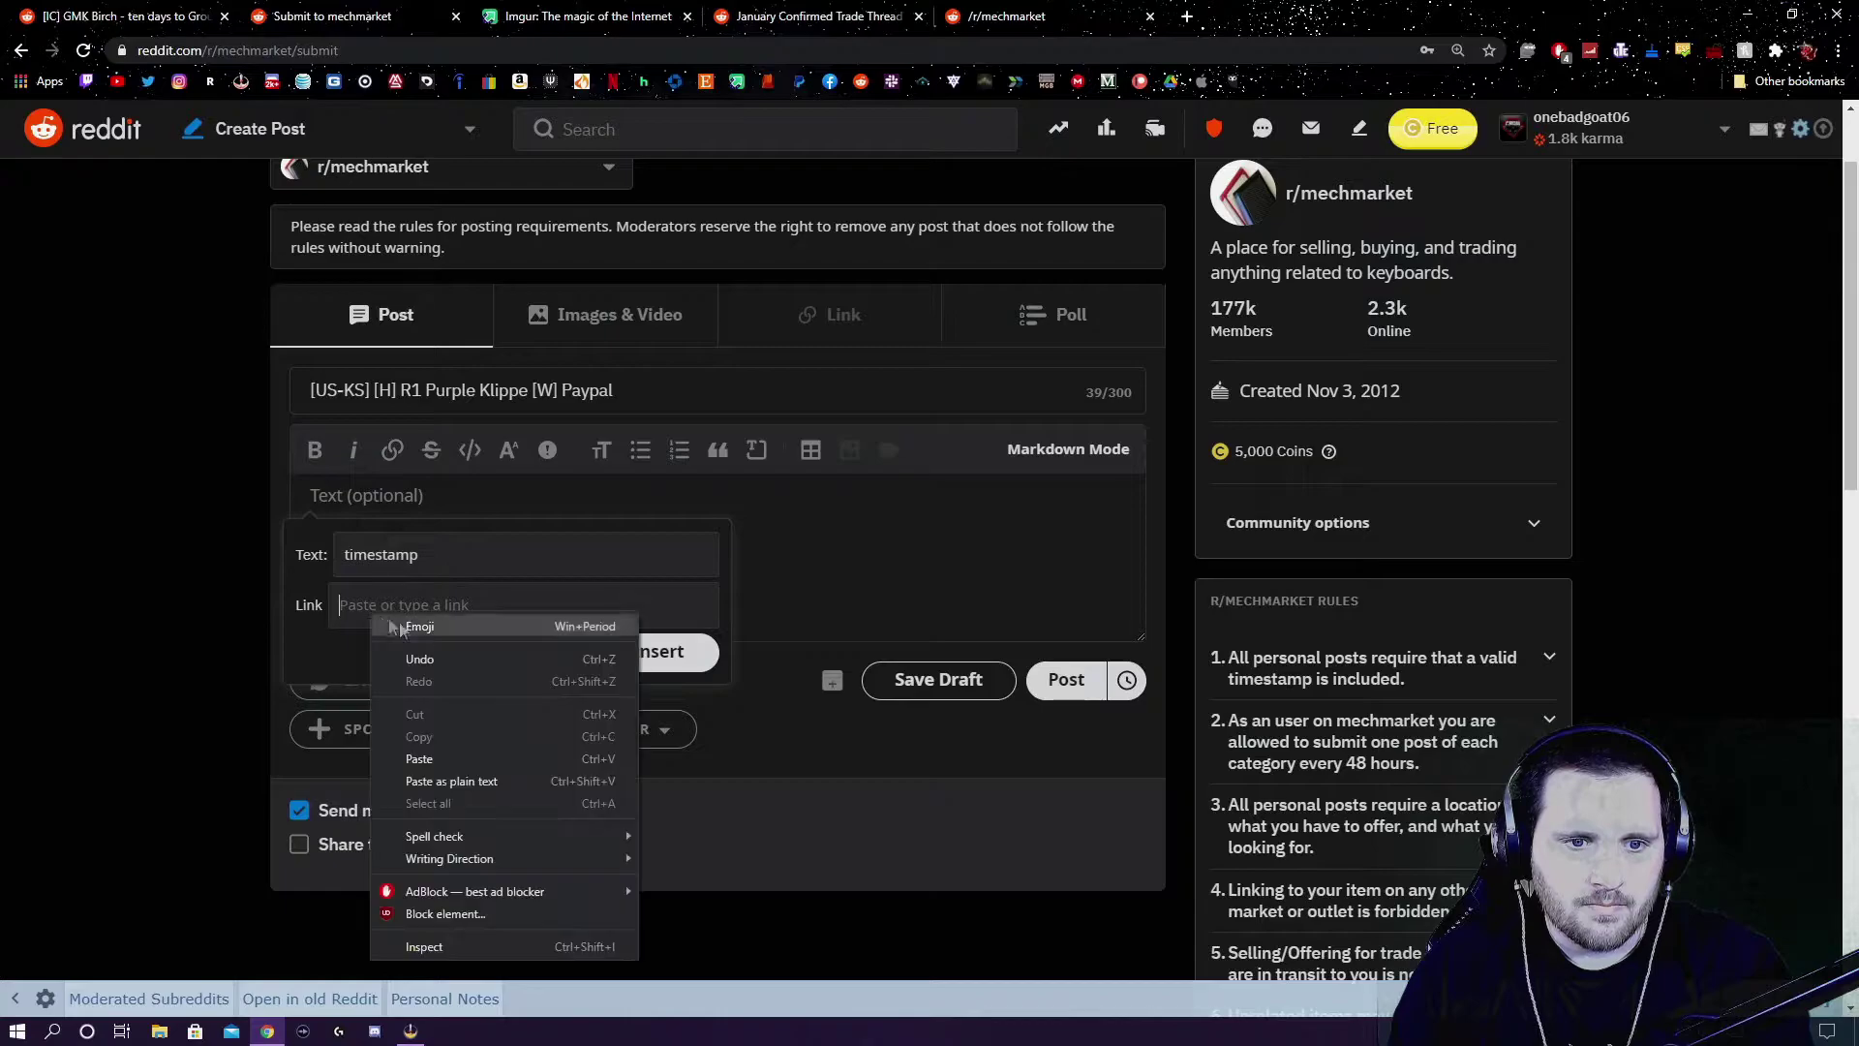
pyautogui.click(420, 734)
pyautogui.click(653, 676)
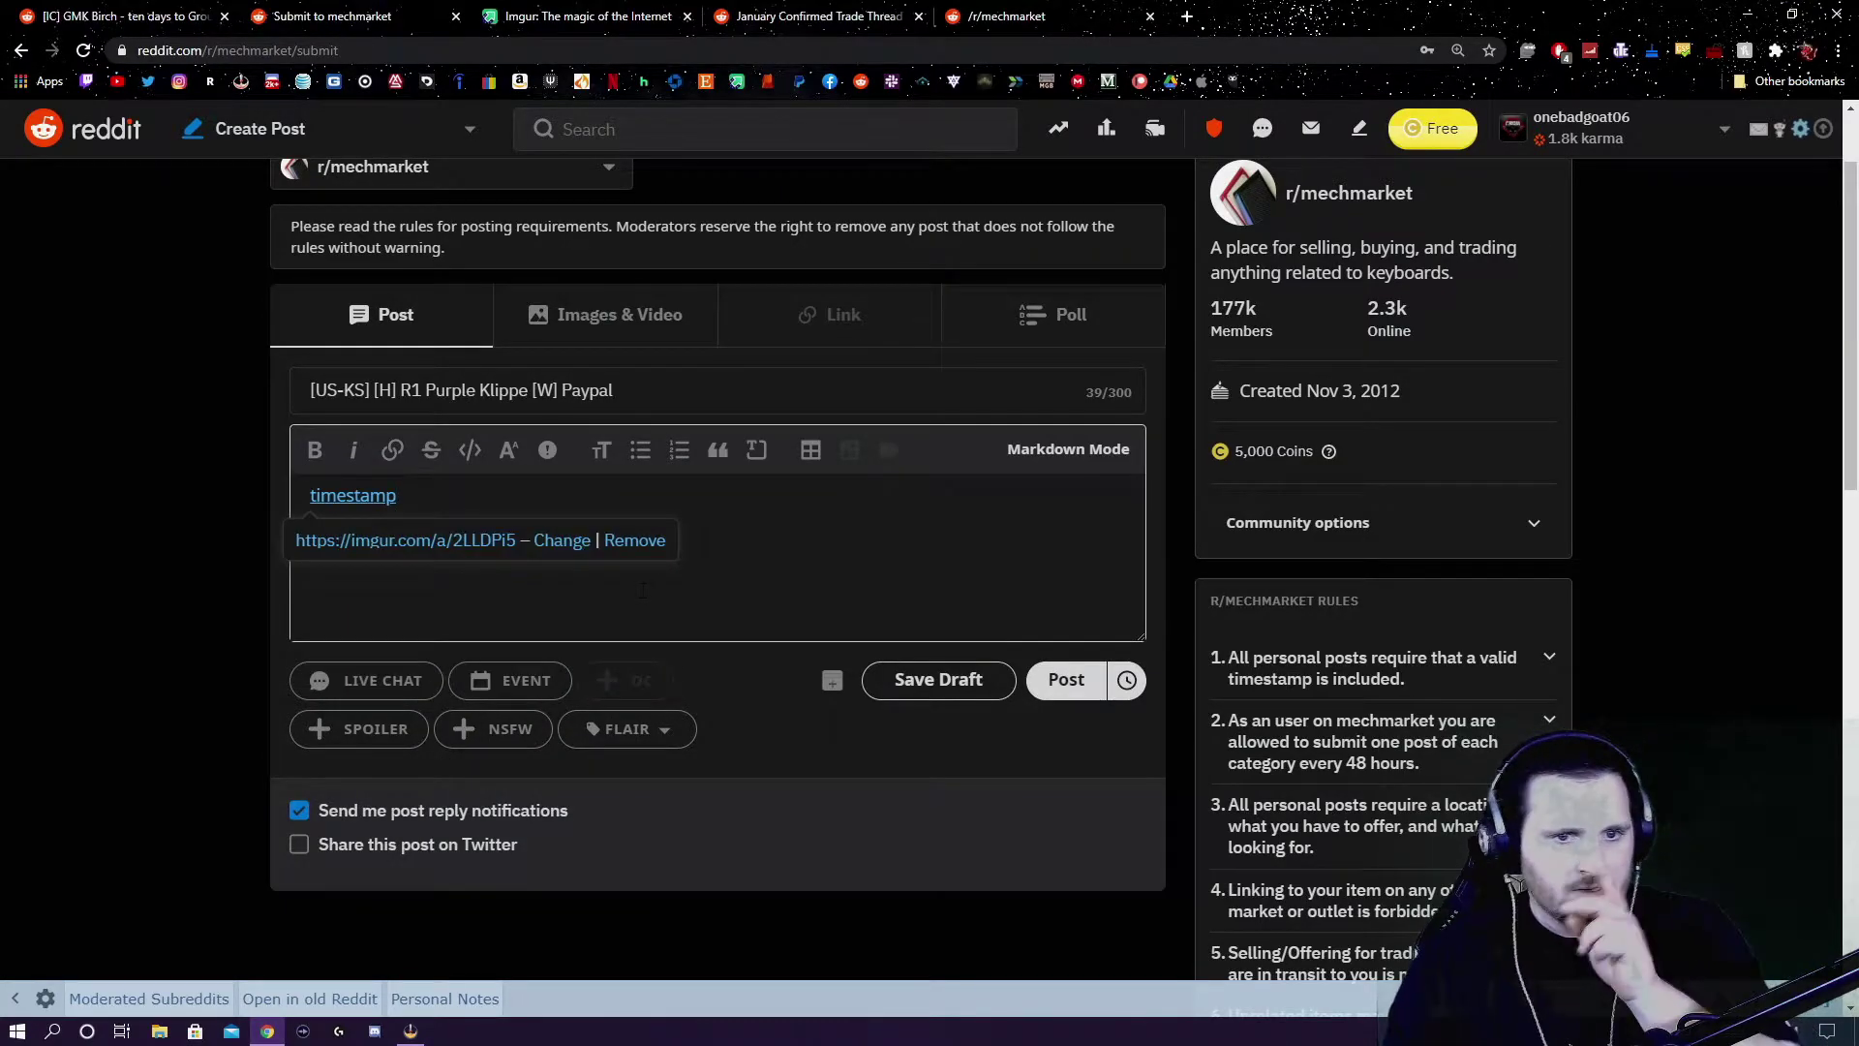
pyautogui.press('Return')
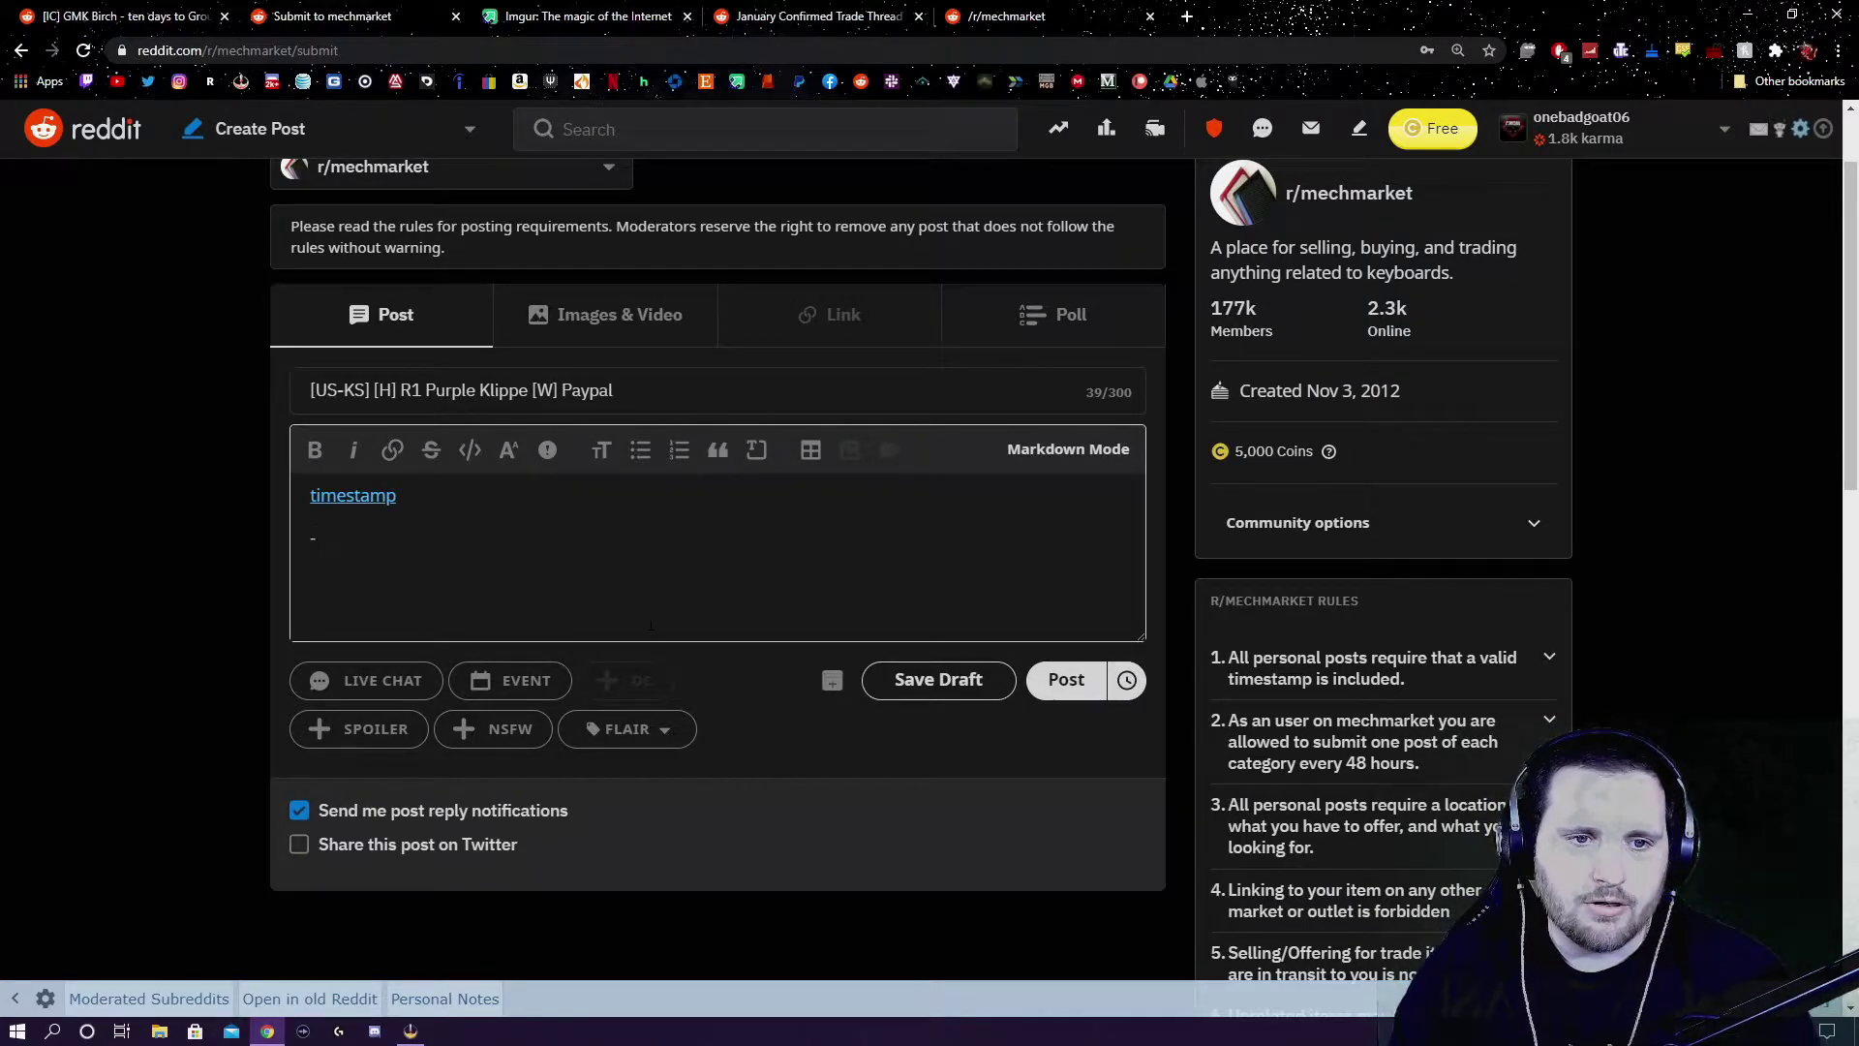
pyautogui.click(581, 15)
pyautogui.scroll(-3, 718, 462)
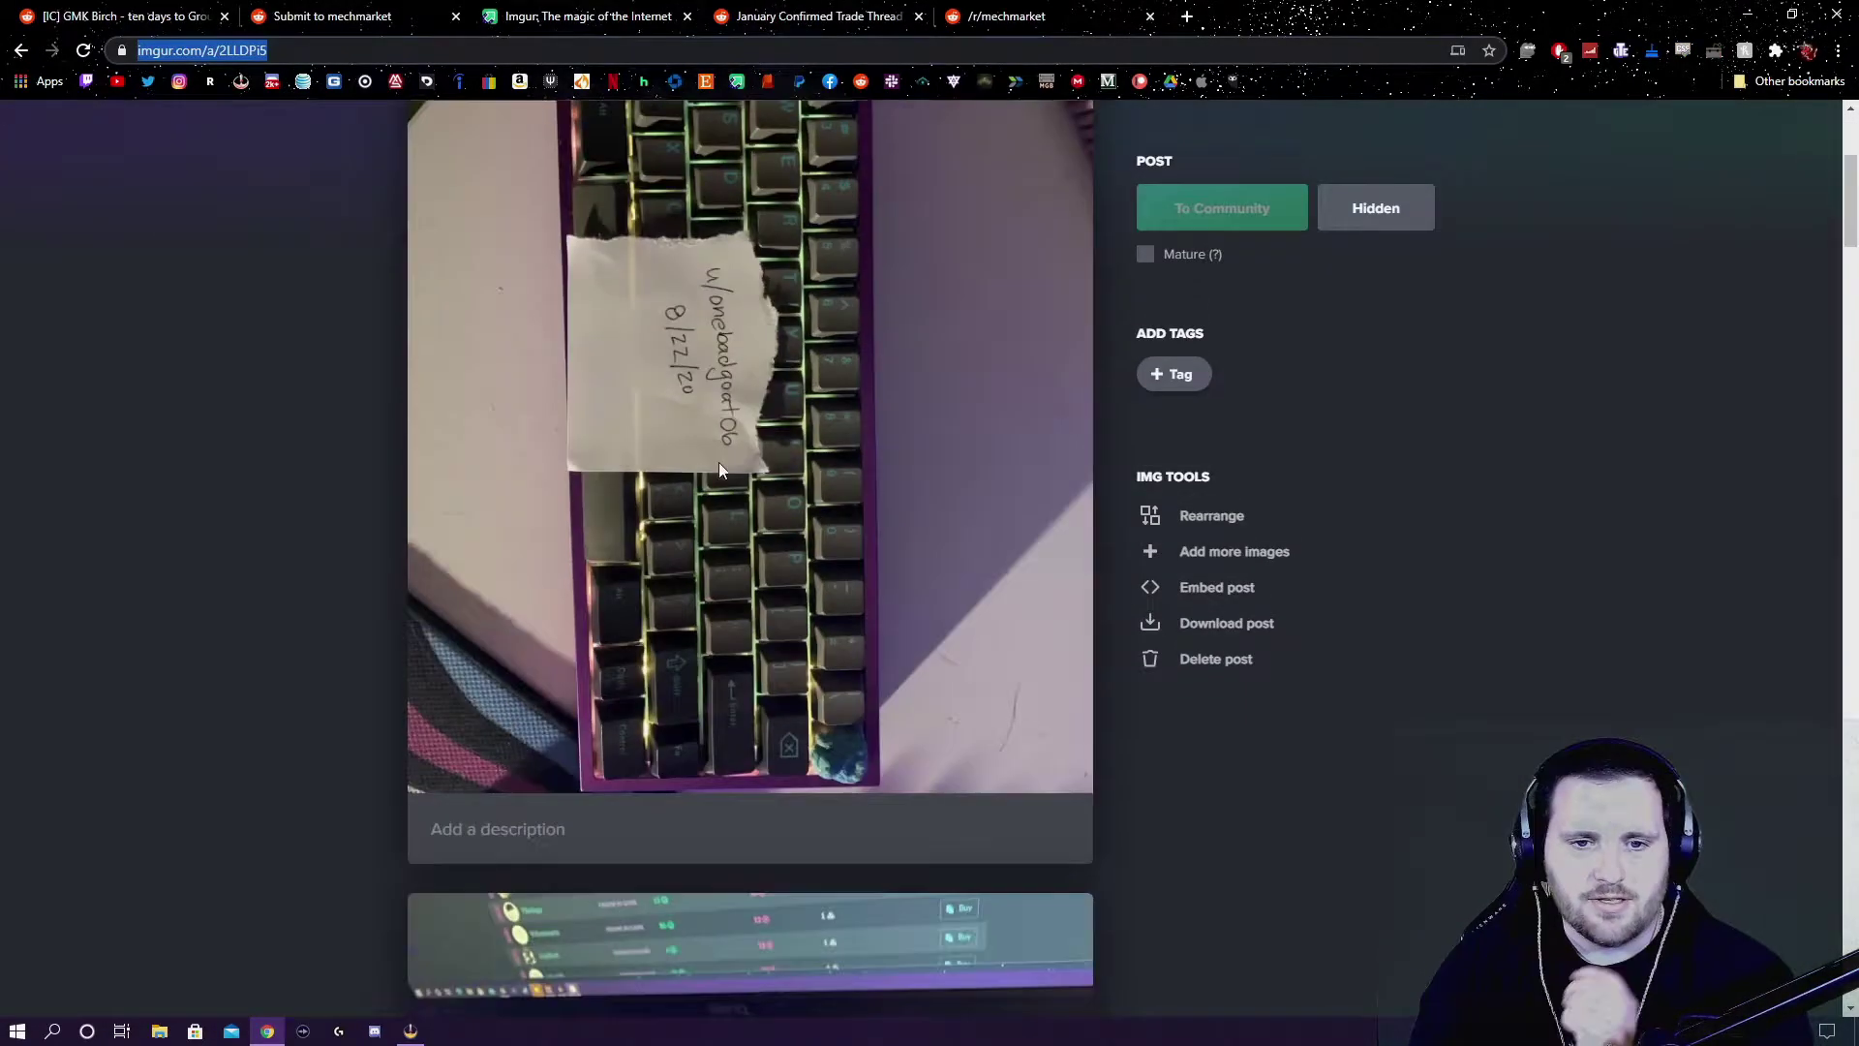
pyautogui.scroll(-15, 719, 464)
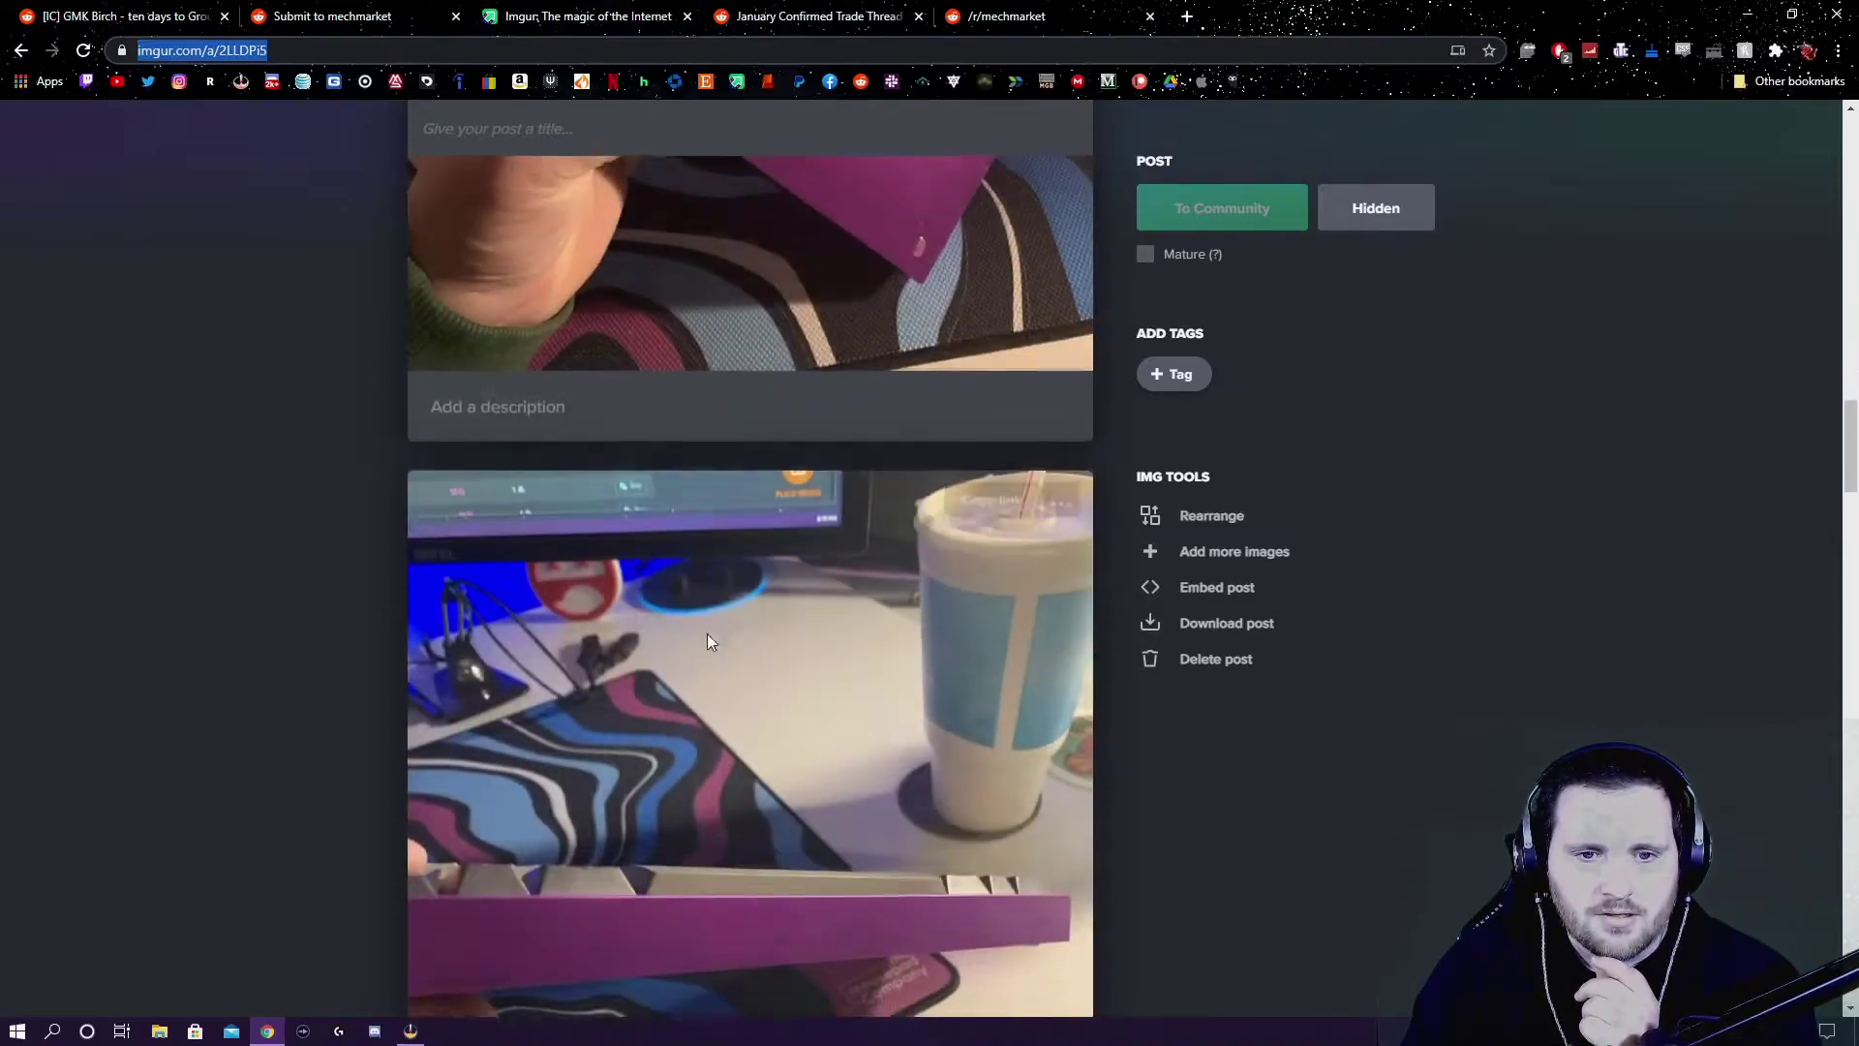
pyautogui.scroll(-15, 707, 635)
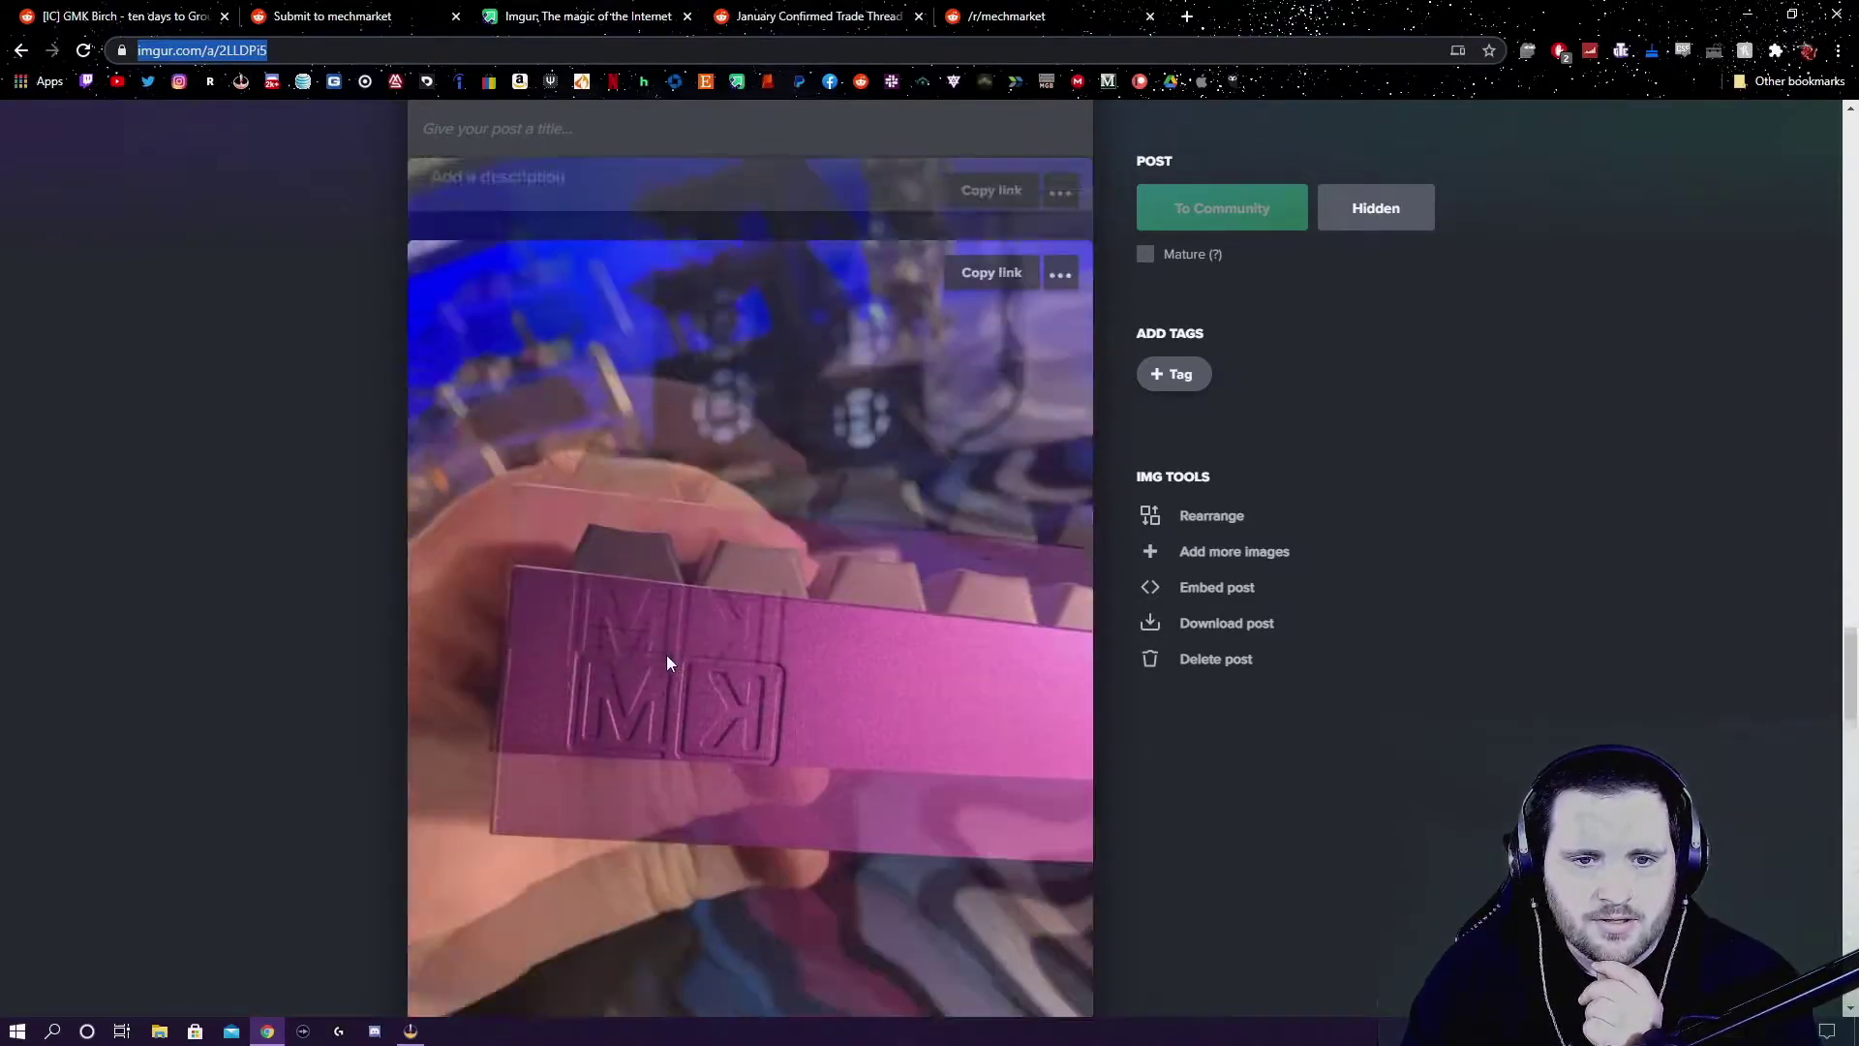
pyautogui.scroll(-12, 668, 663)
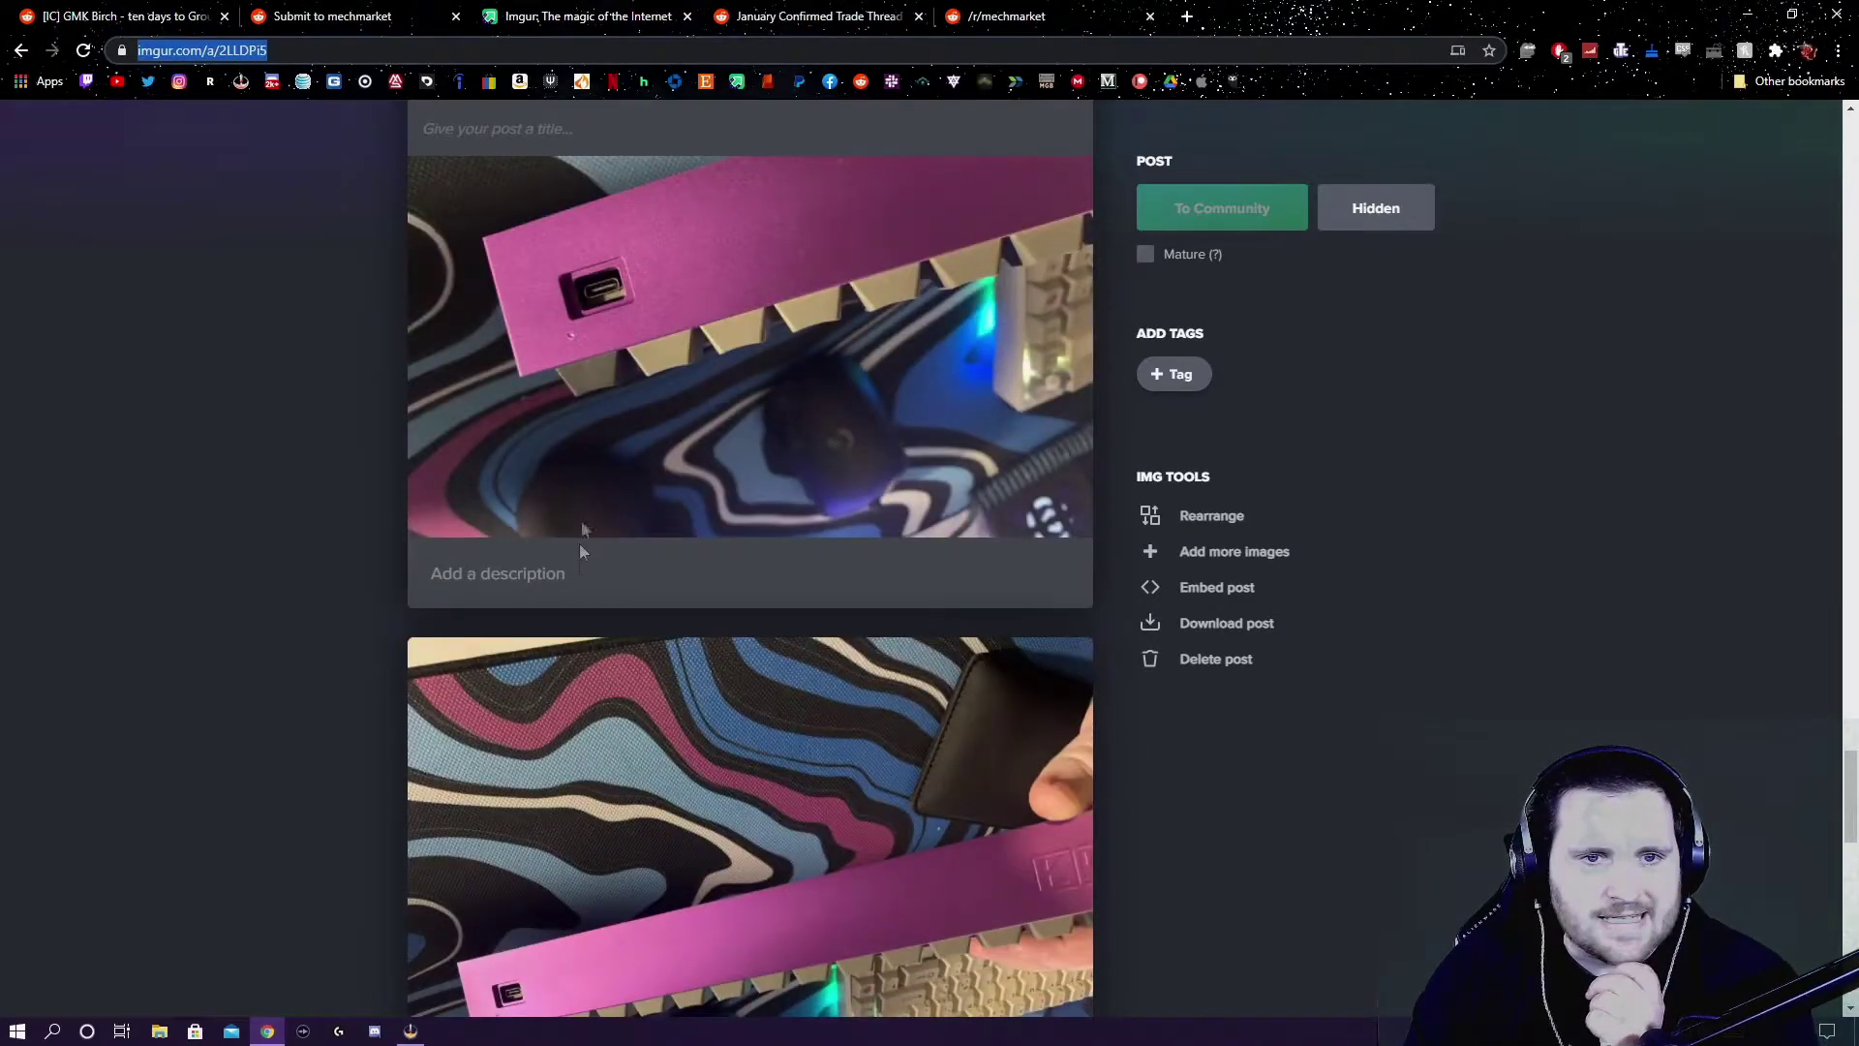
pyautogui.scroll(9, 581, 416)
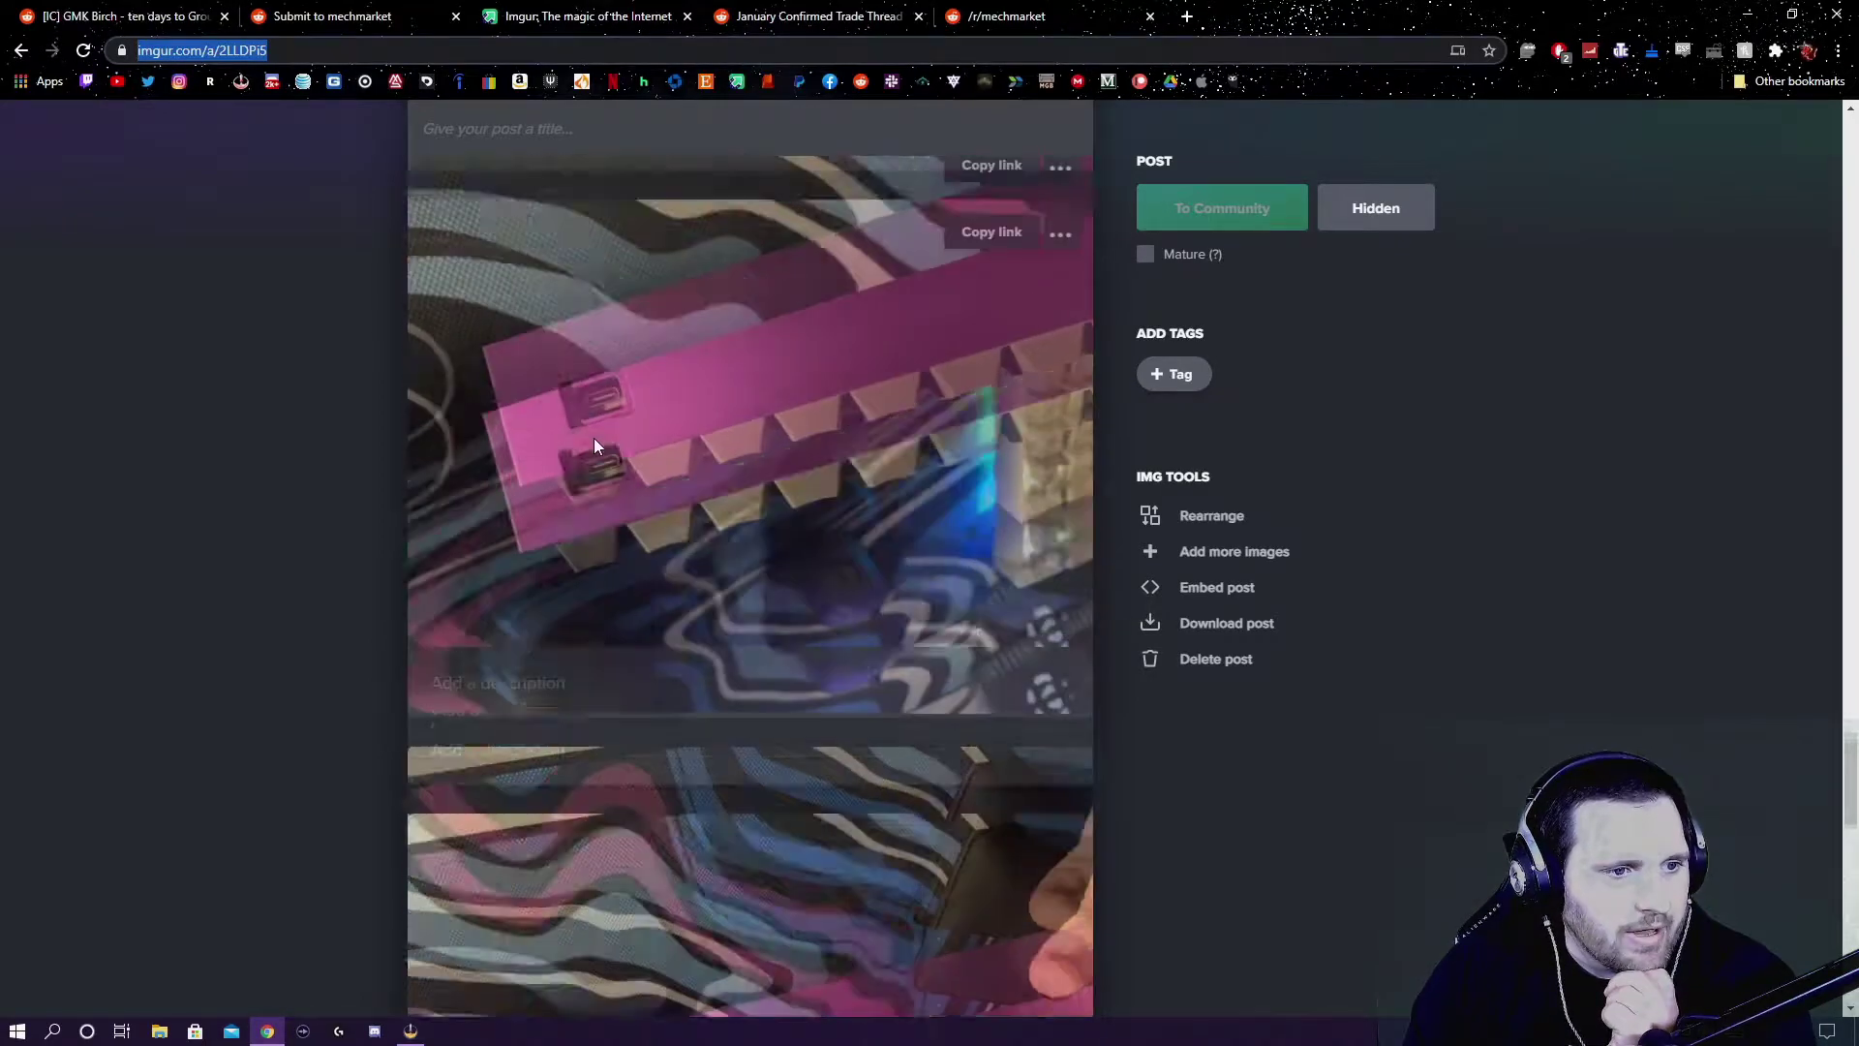
pyautogui.scroll(15, 594, 434)
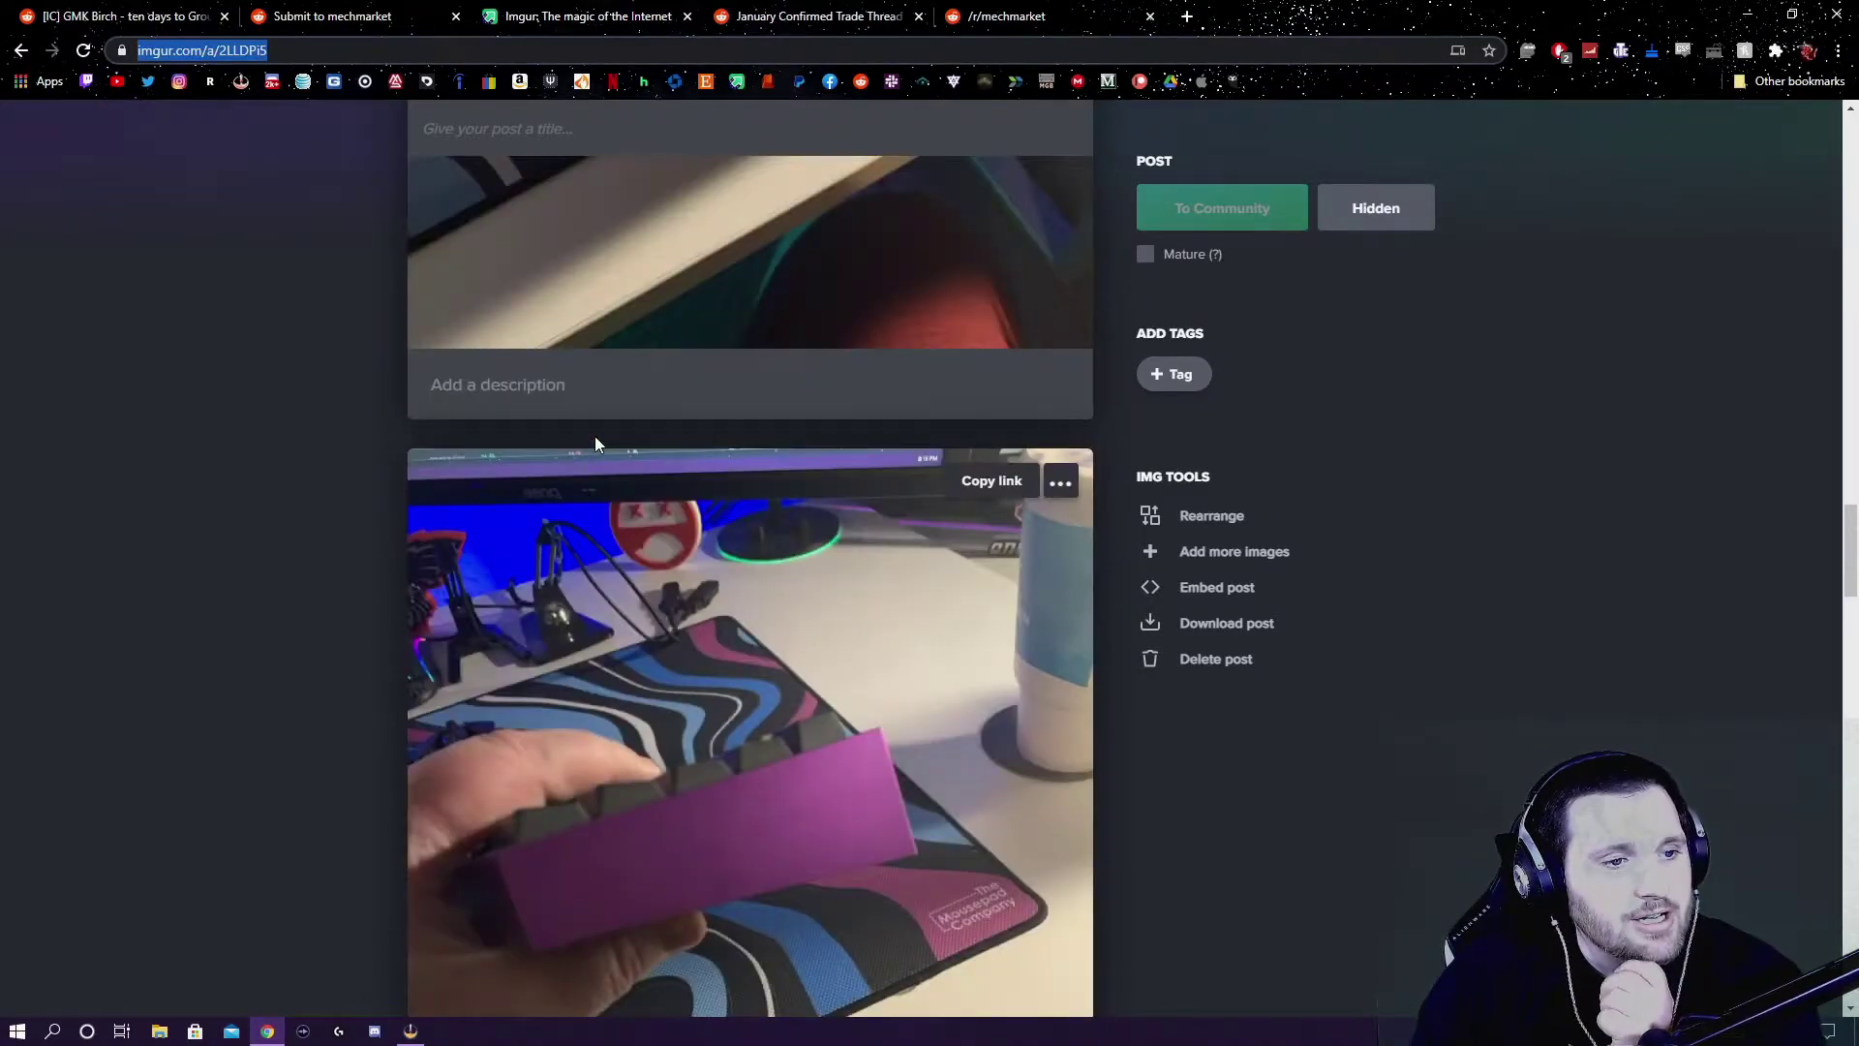
pyautogui.scroll(15, 610, 561)
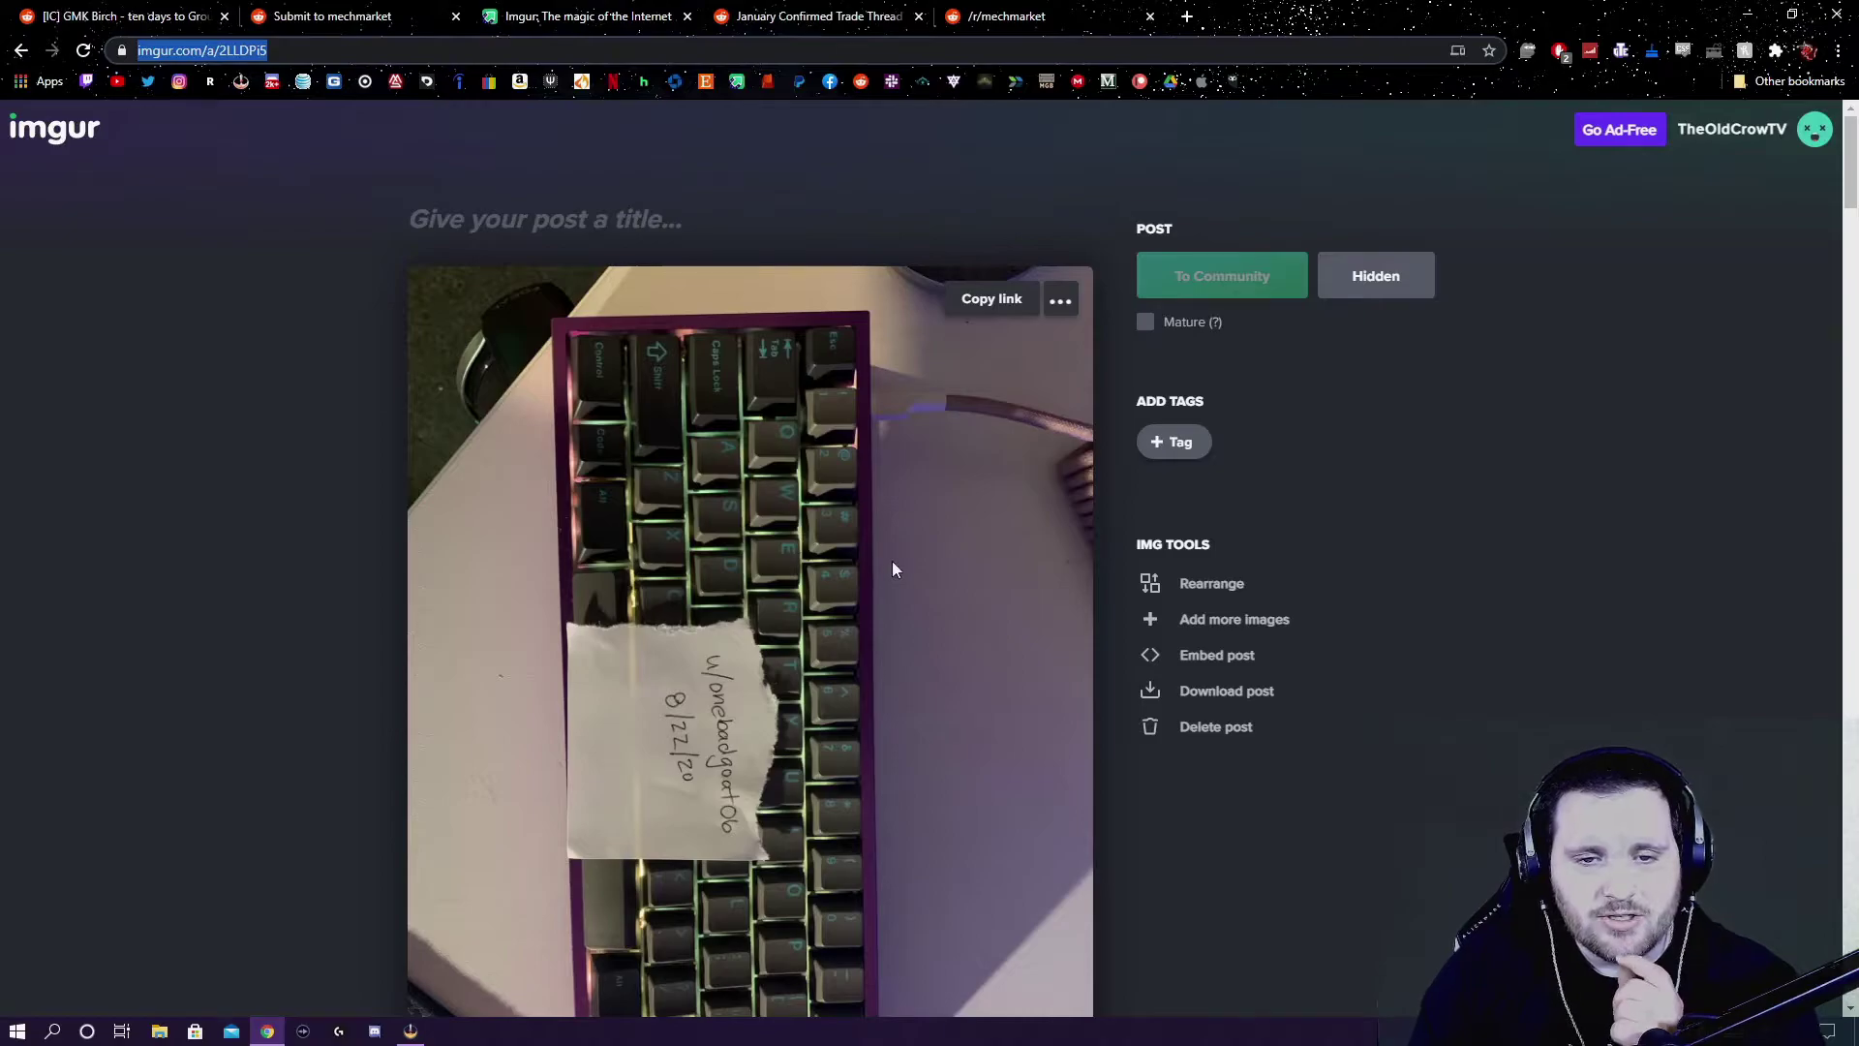
pyautogui.scroll(-10, 891, 560)
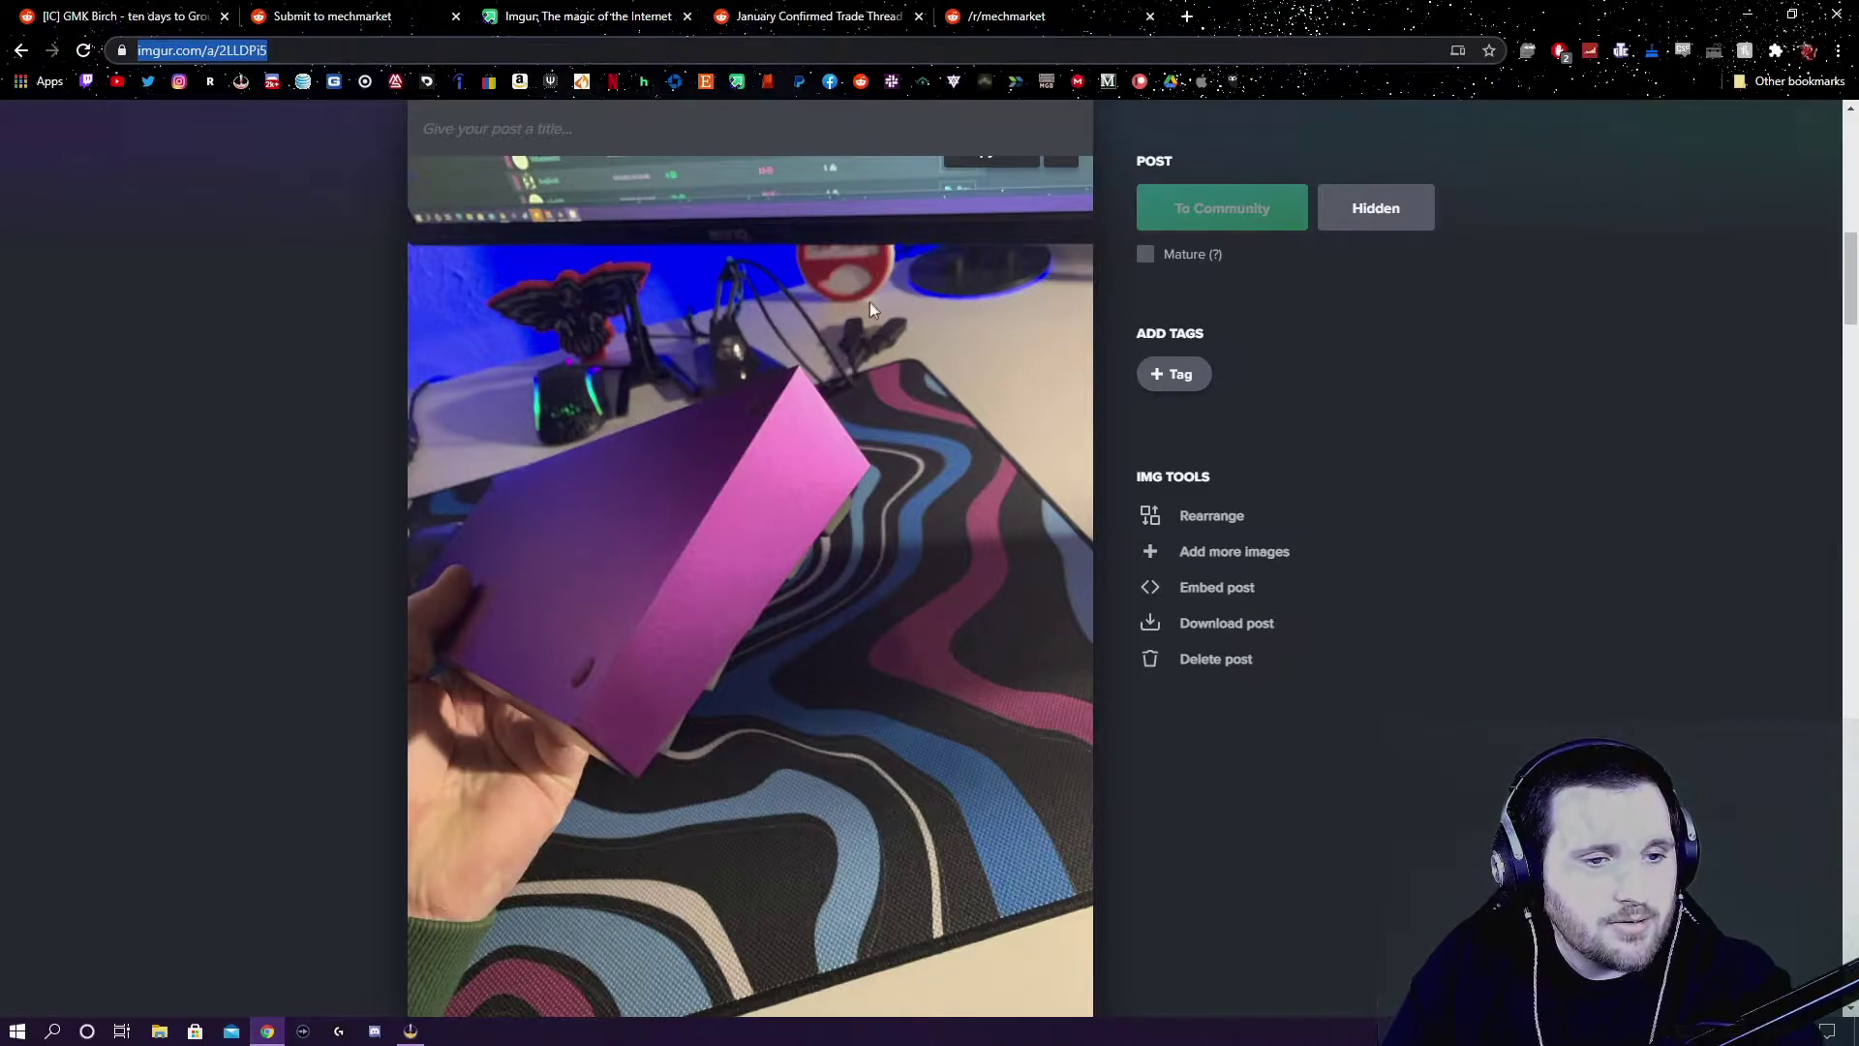
pyautogui.scroll(-15, 868, 305)
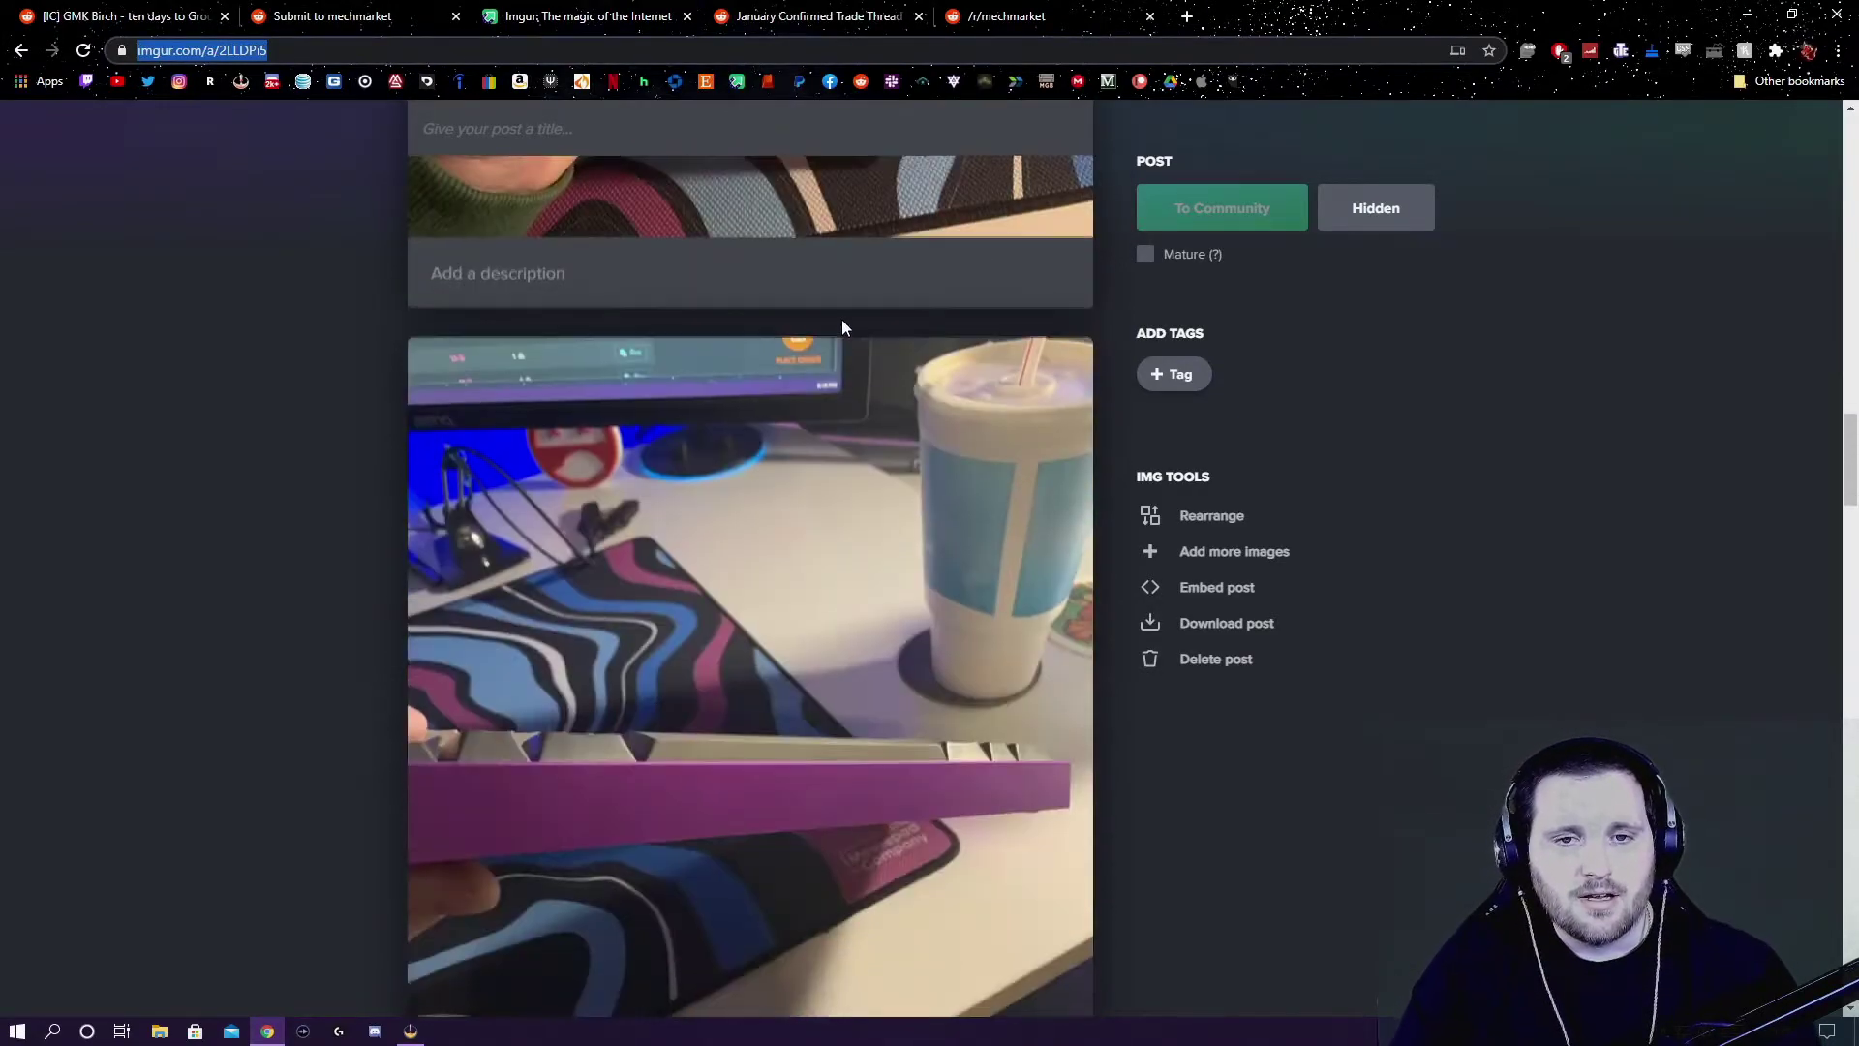
pyautogui.scroll(-10, 843, 327)
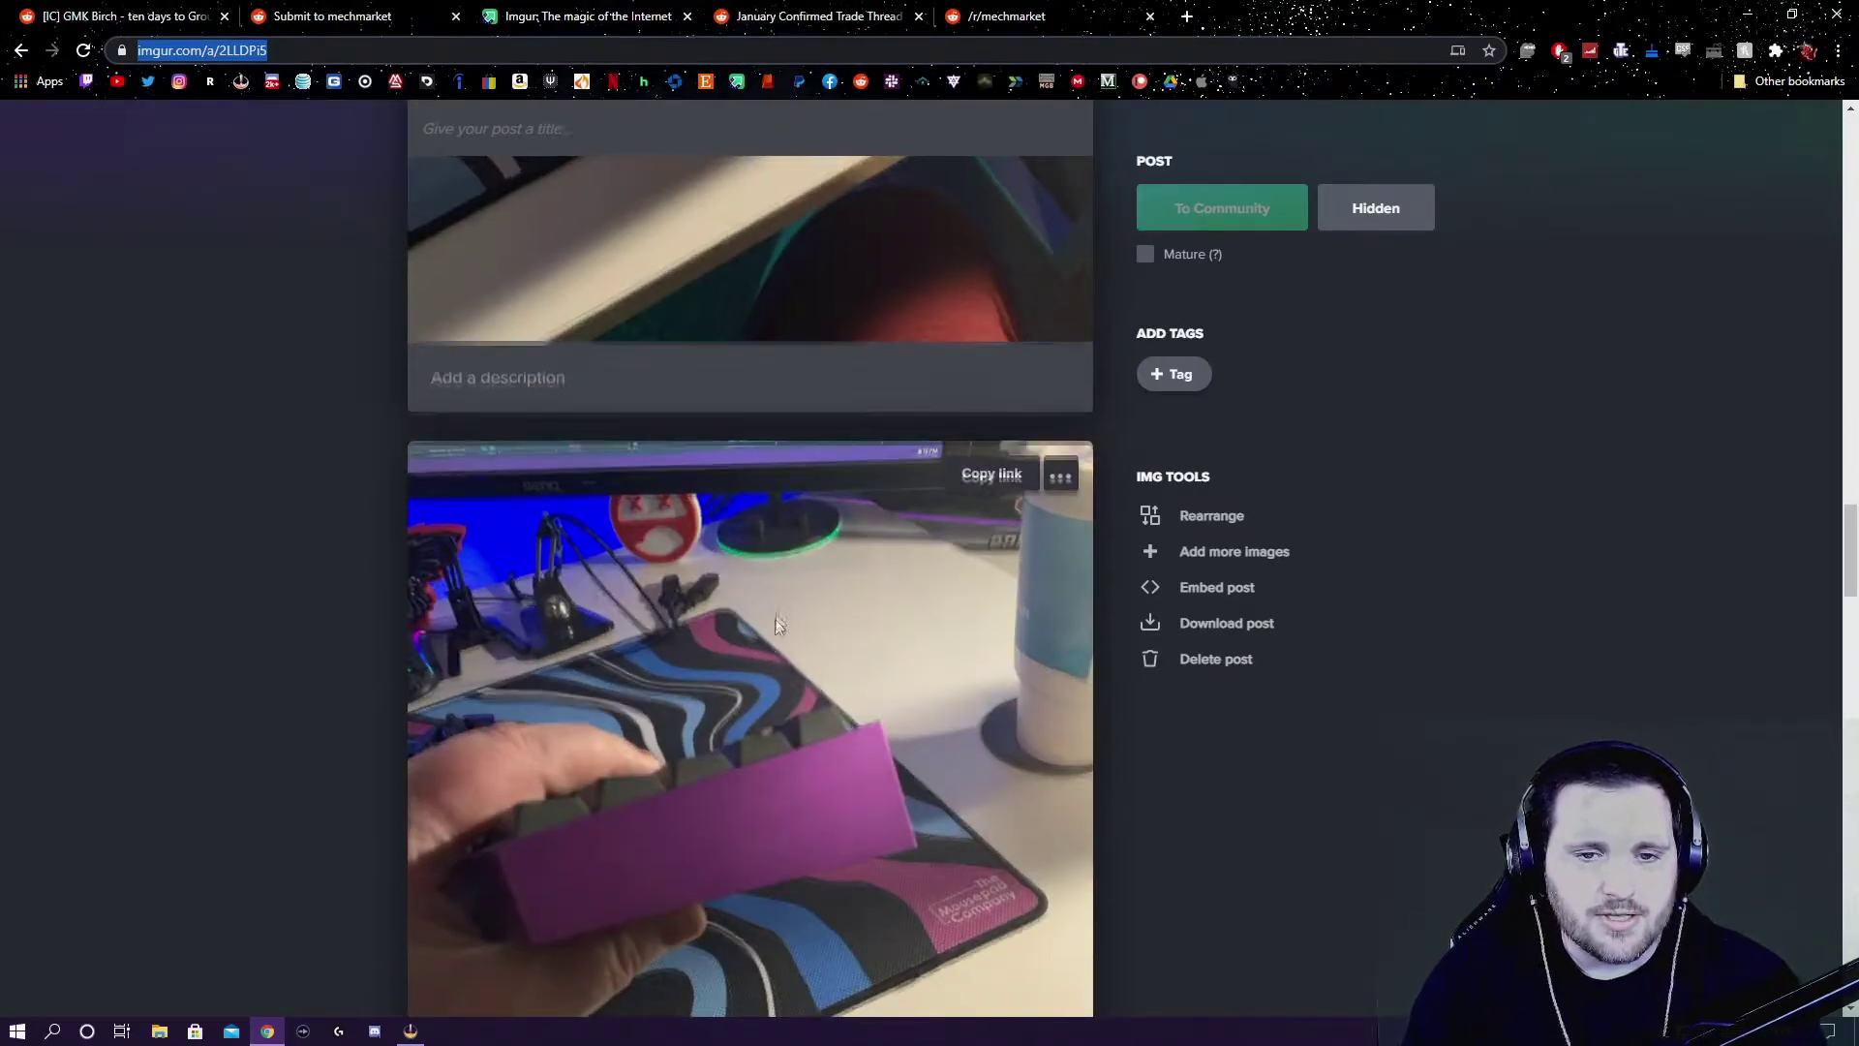
pyautogui.scroll(-10, 779, 624)
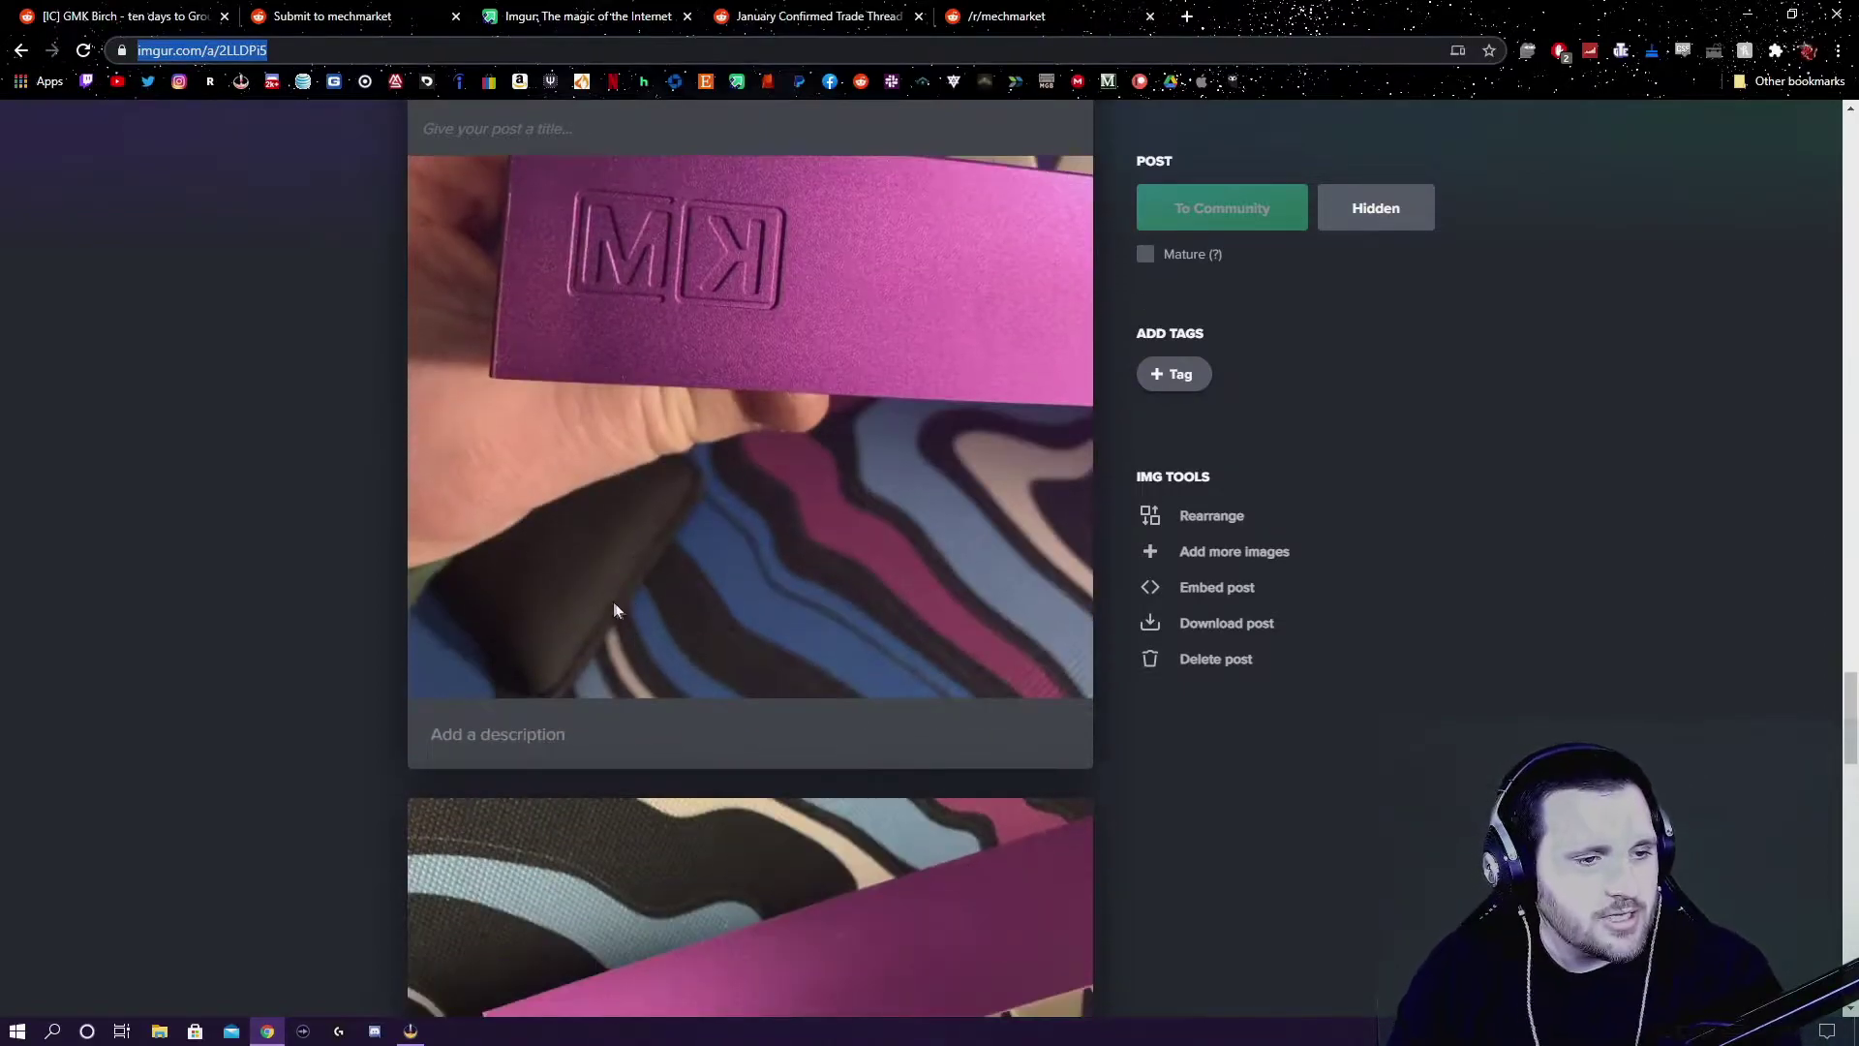
pyautogui.scroll(-10, 689, 611)
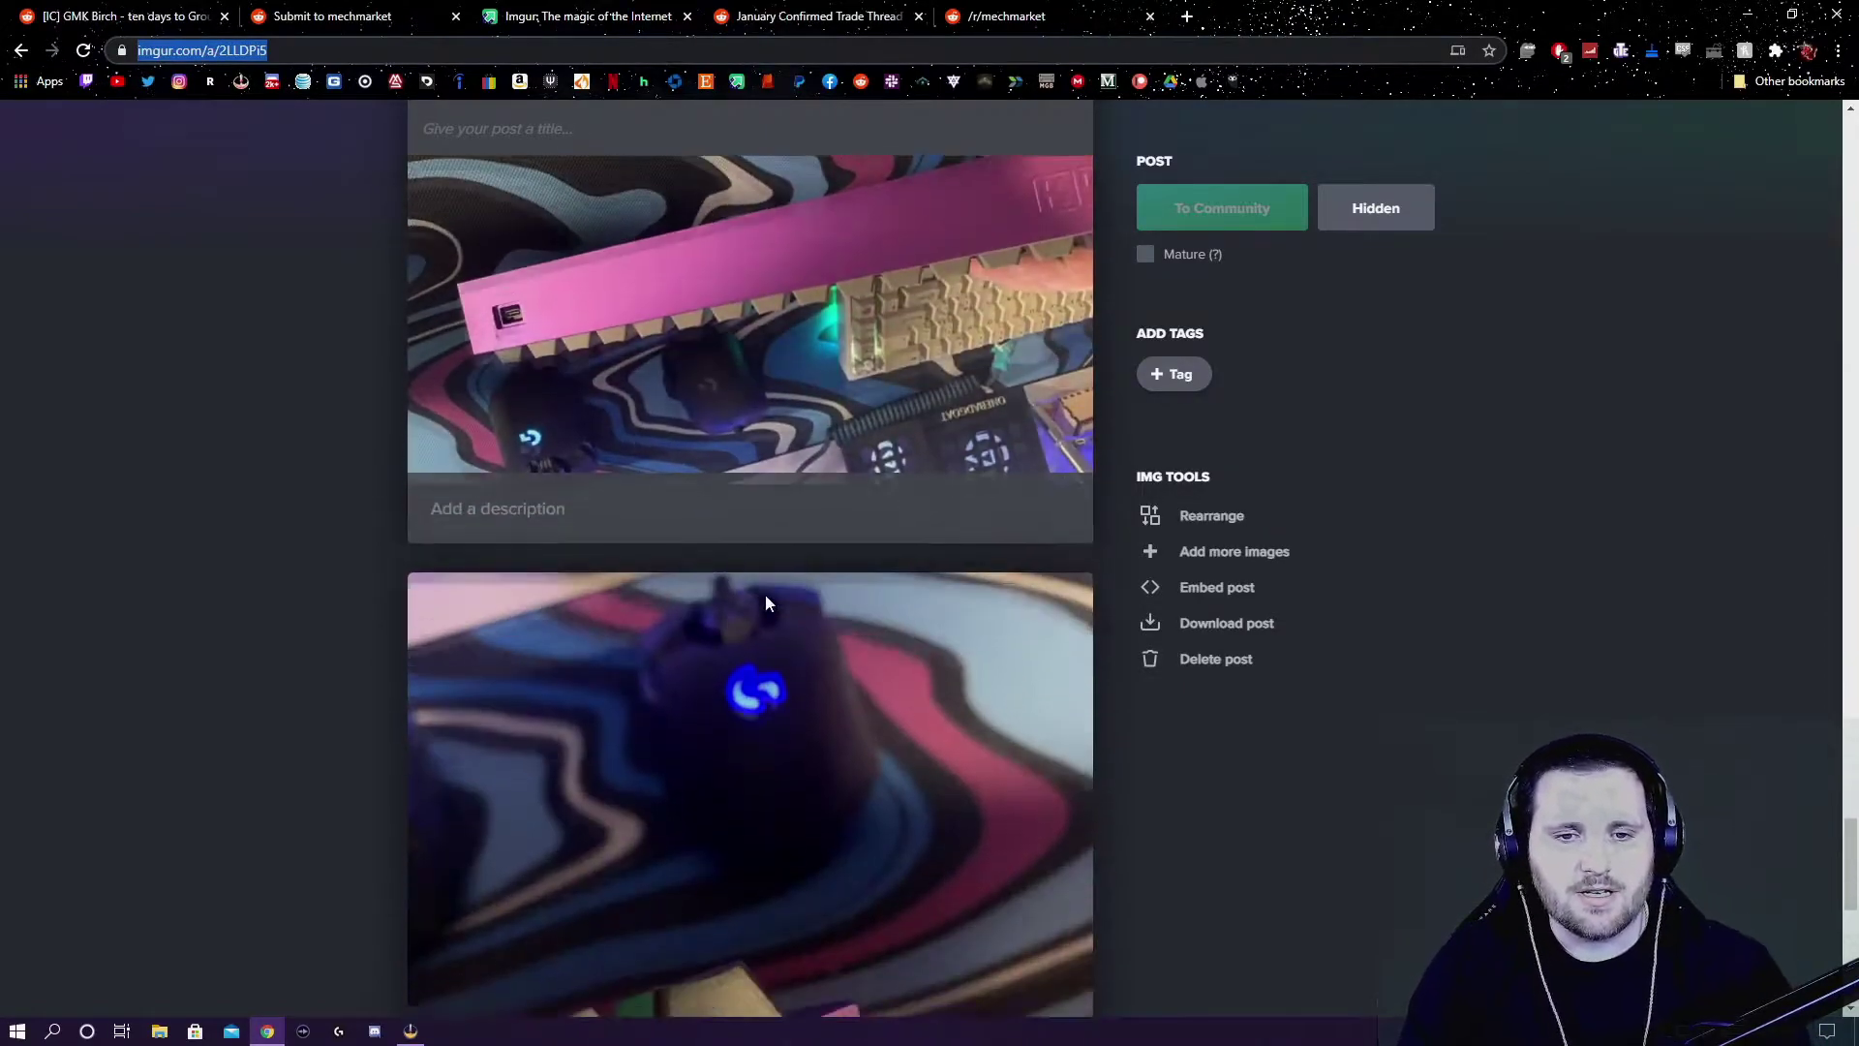
pyautogui.scroll(-5, 765, 602)
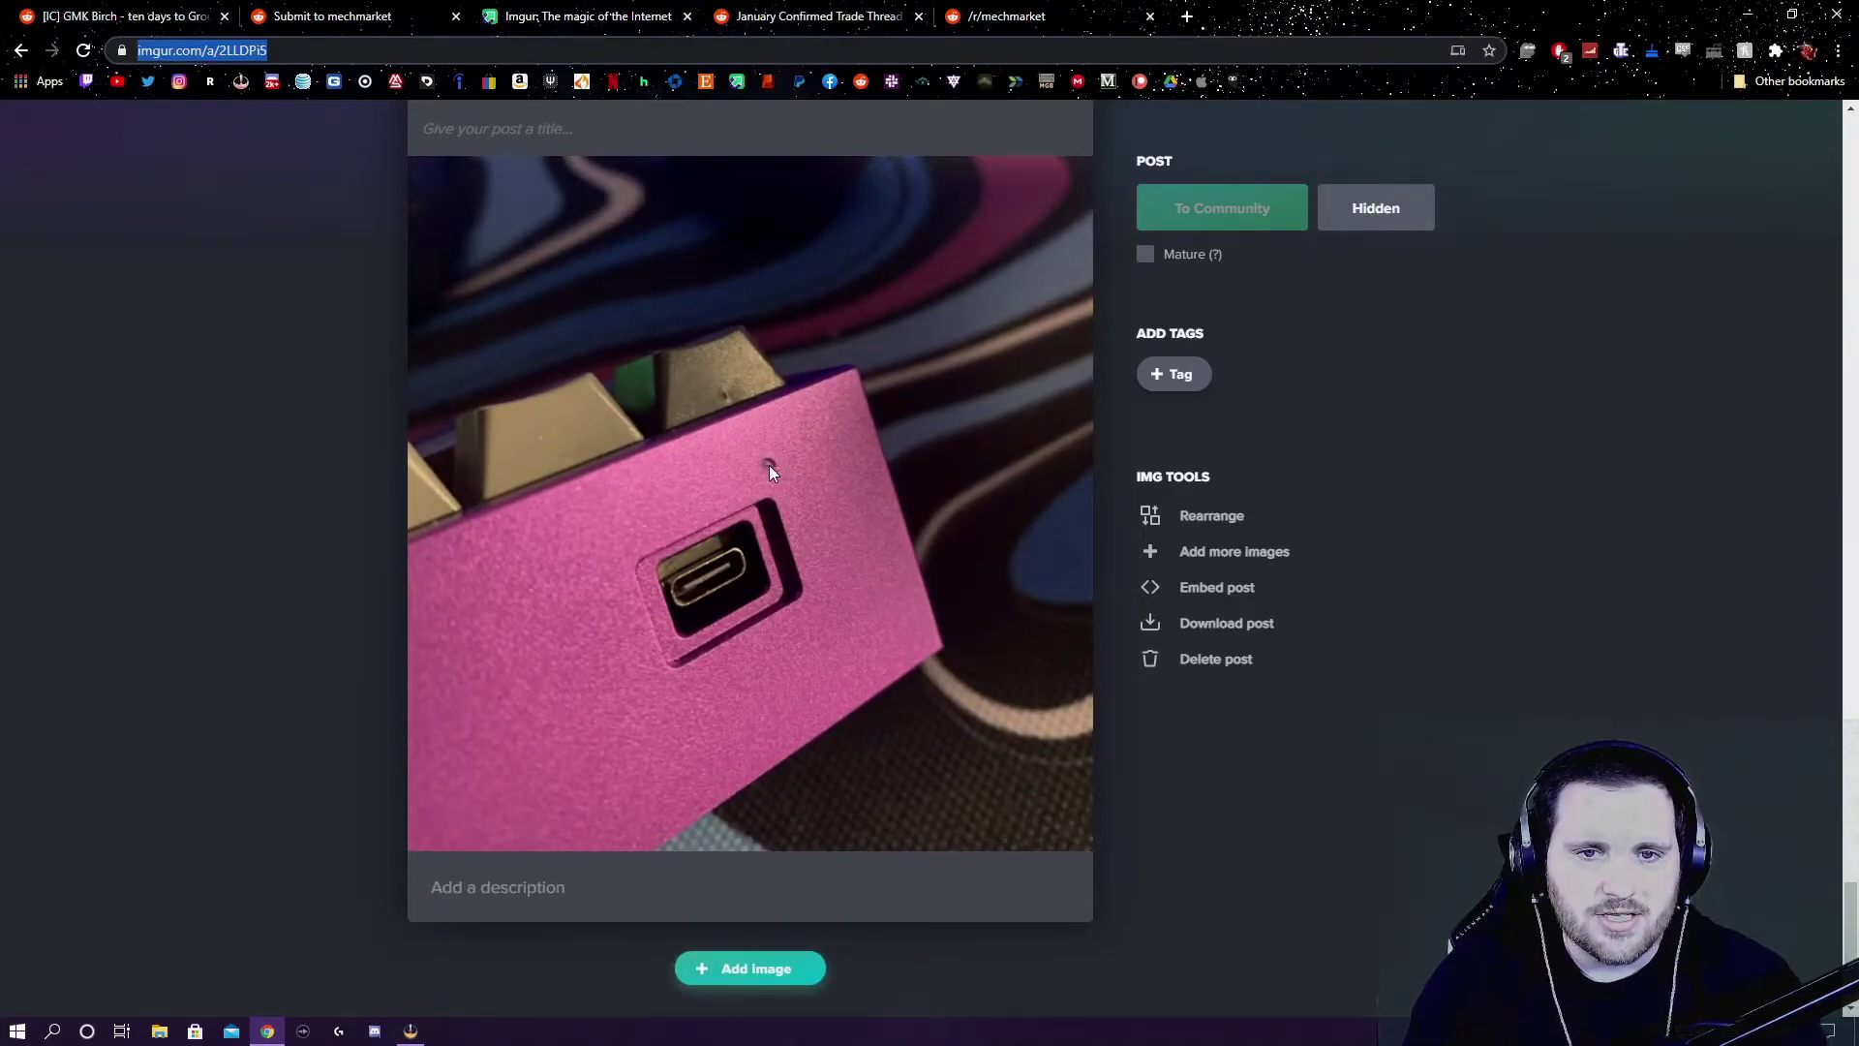
pyautogui.scroll(8, 768, 465)
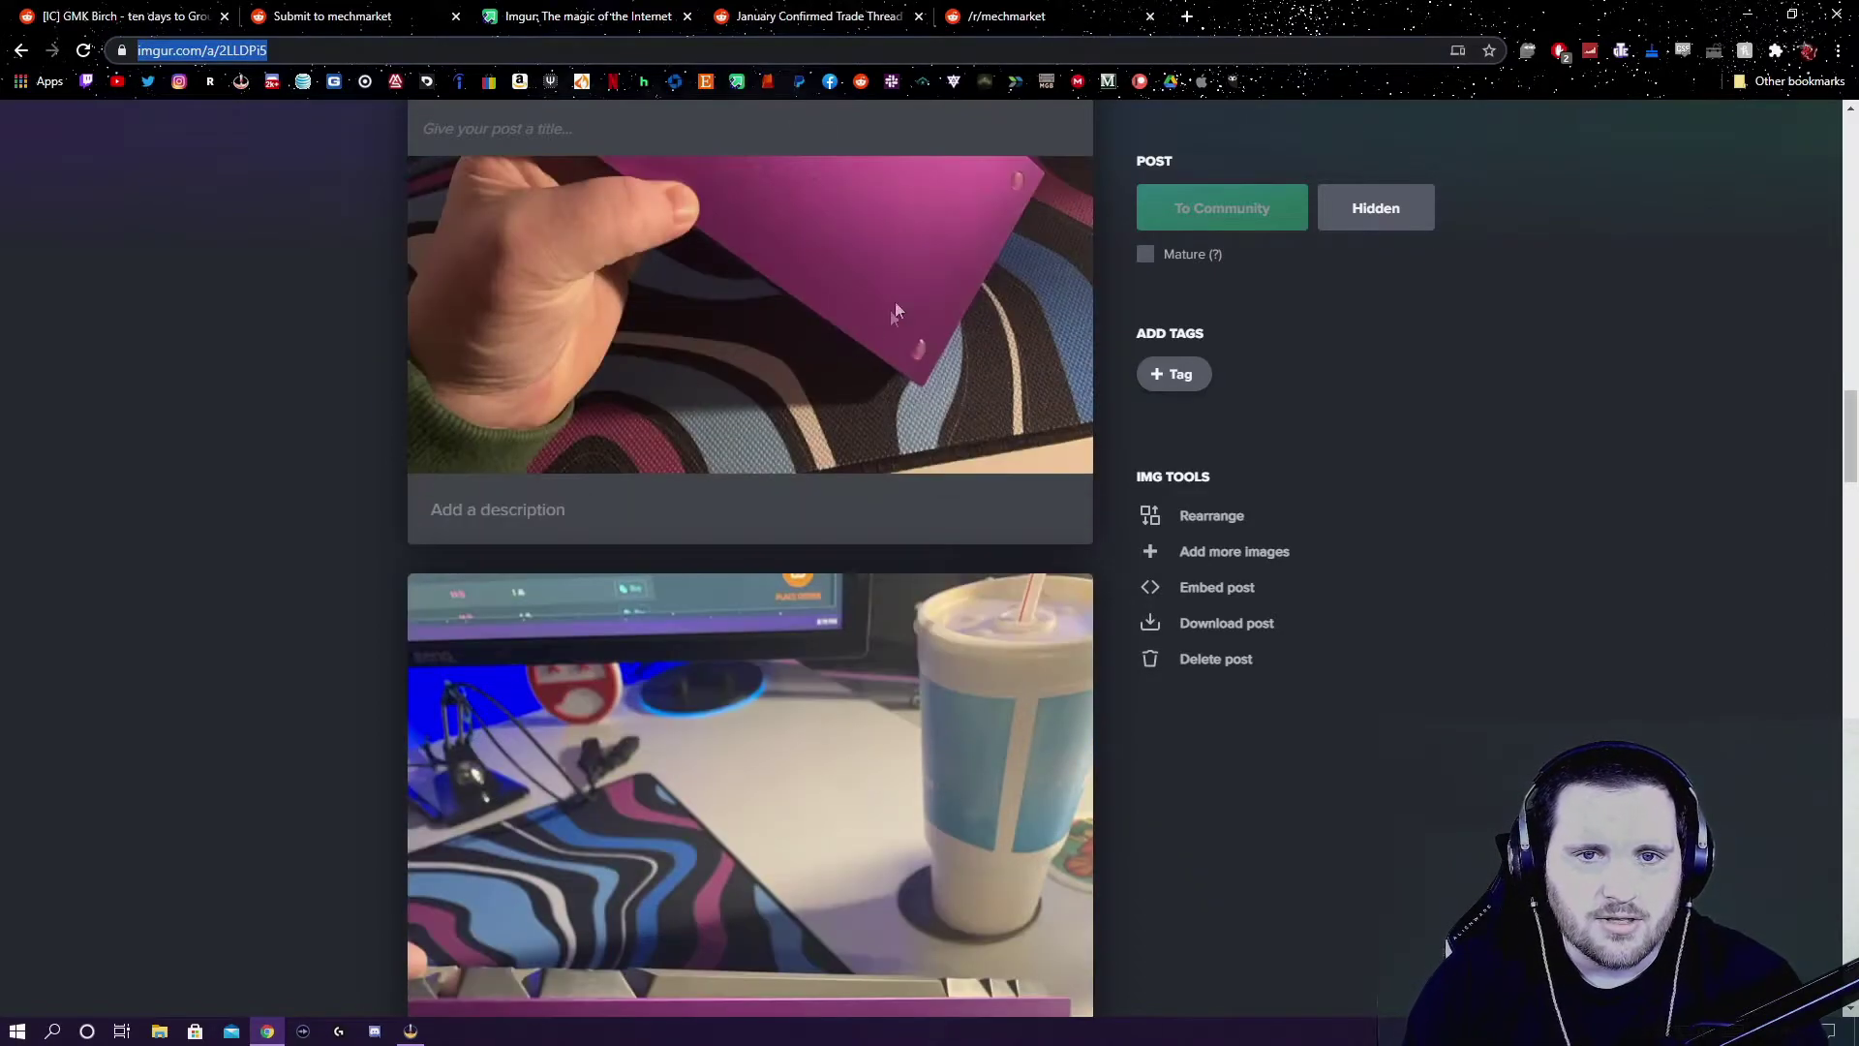
pyautogui.scroll(5, 829, 345)
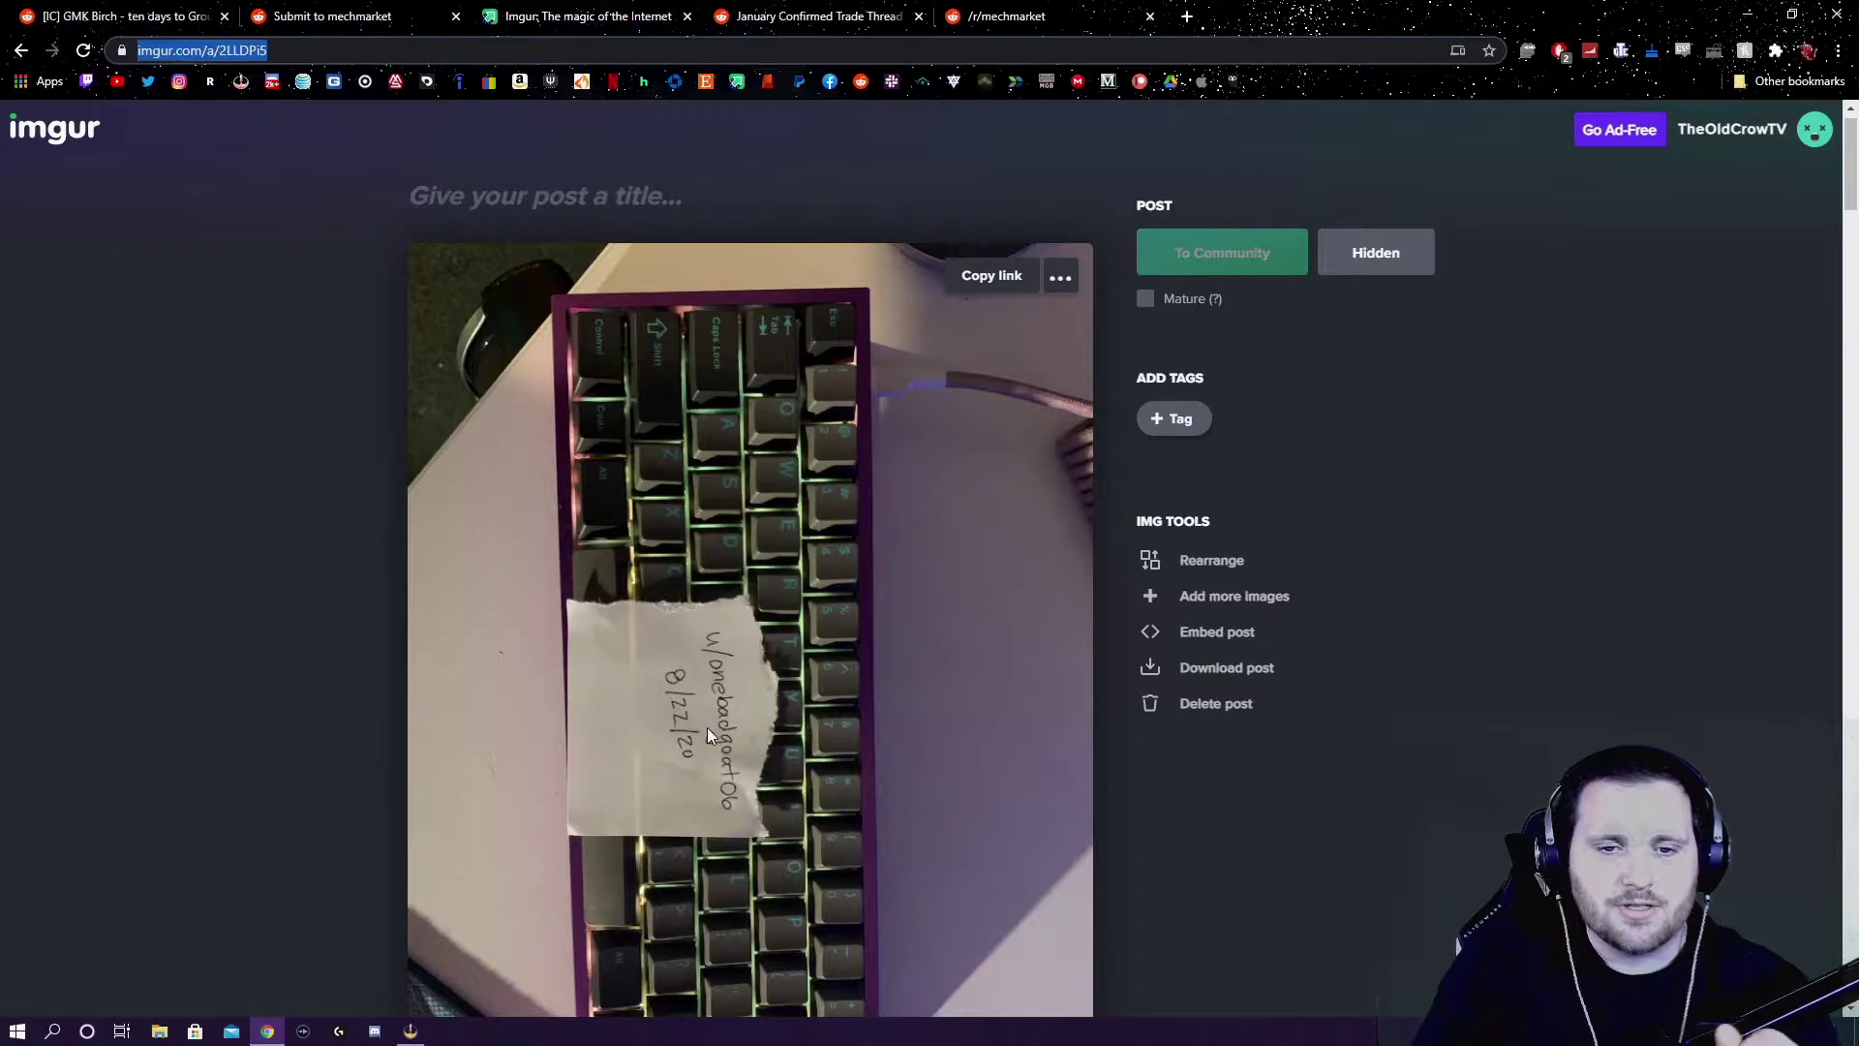
pyautogui.scroll(-4, 705, 732)
pyautogui.scroll(-4, 705, 736)
pyautogui.scroll(8, 700, 730)
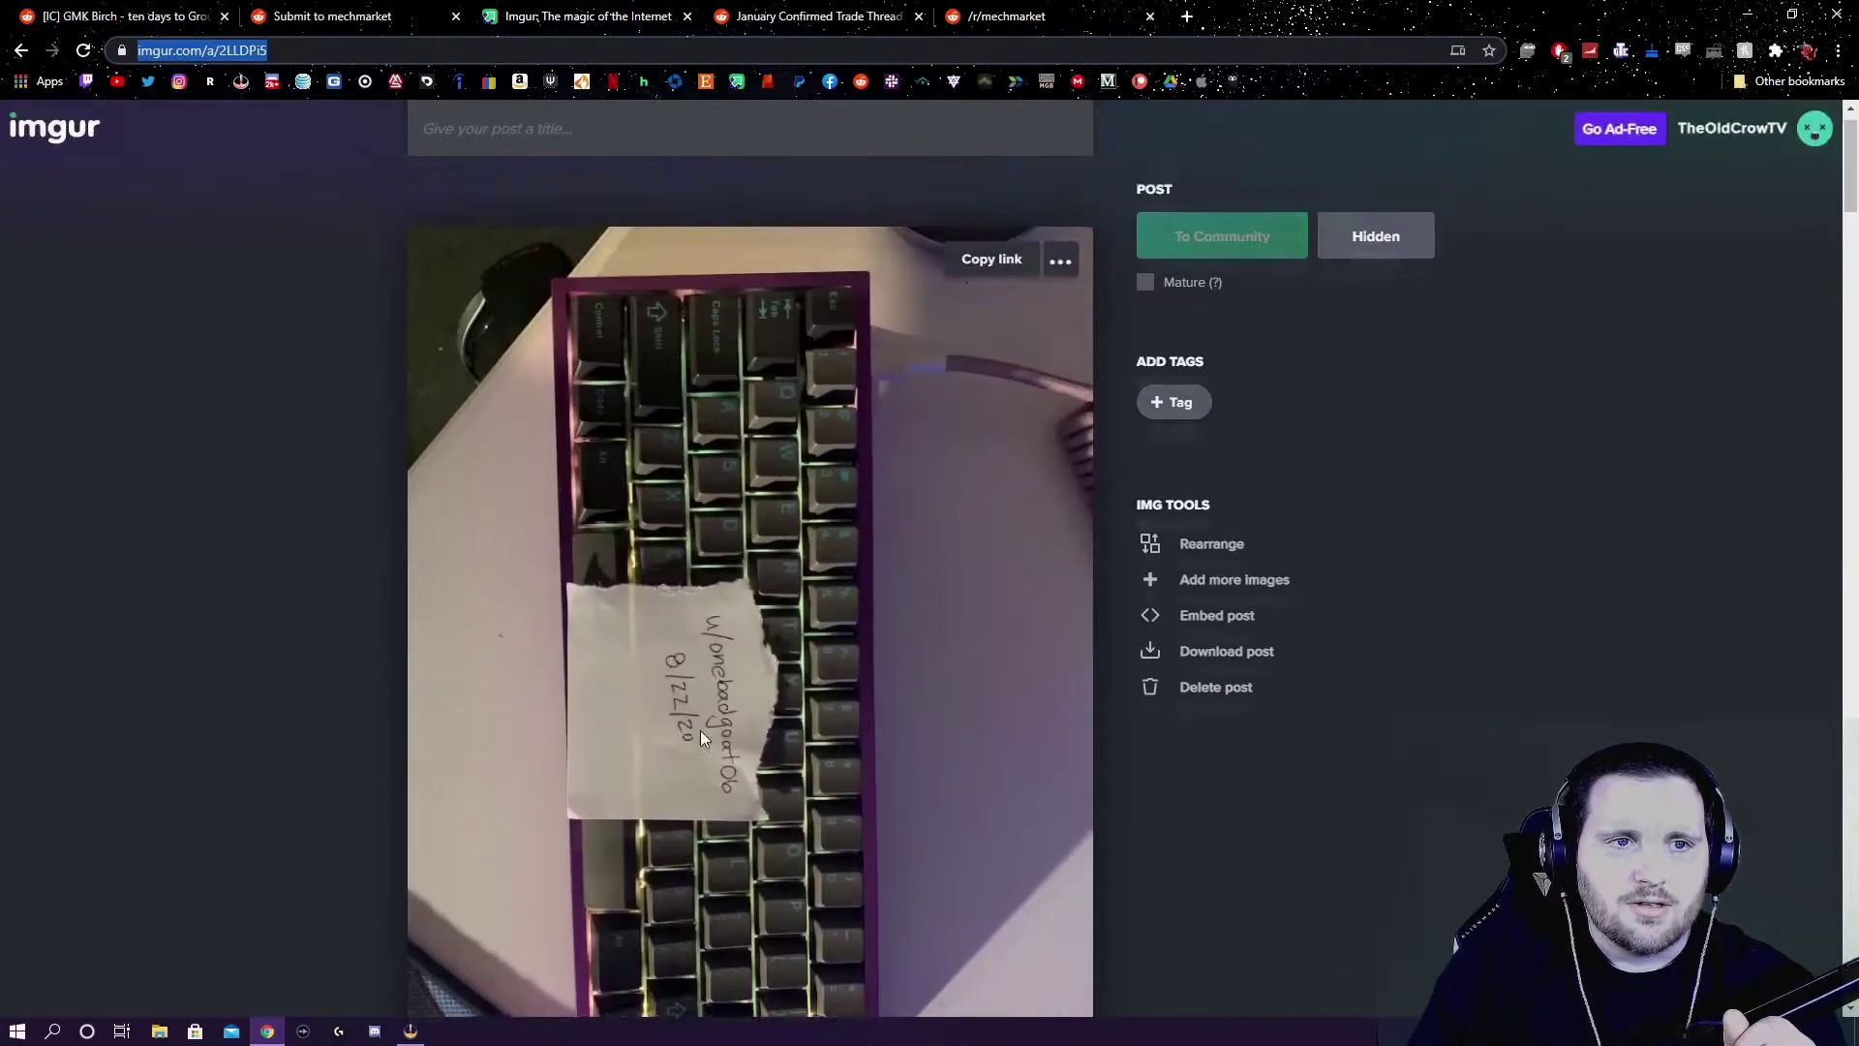
pyautogui.click(338, 16)
# - Write 'R1 Purple Klippe' with its pen-tip-sized ding by the USB port in the post body
pyautogui.click(348, 529)
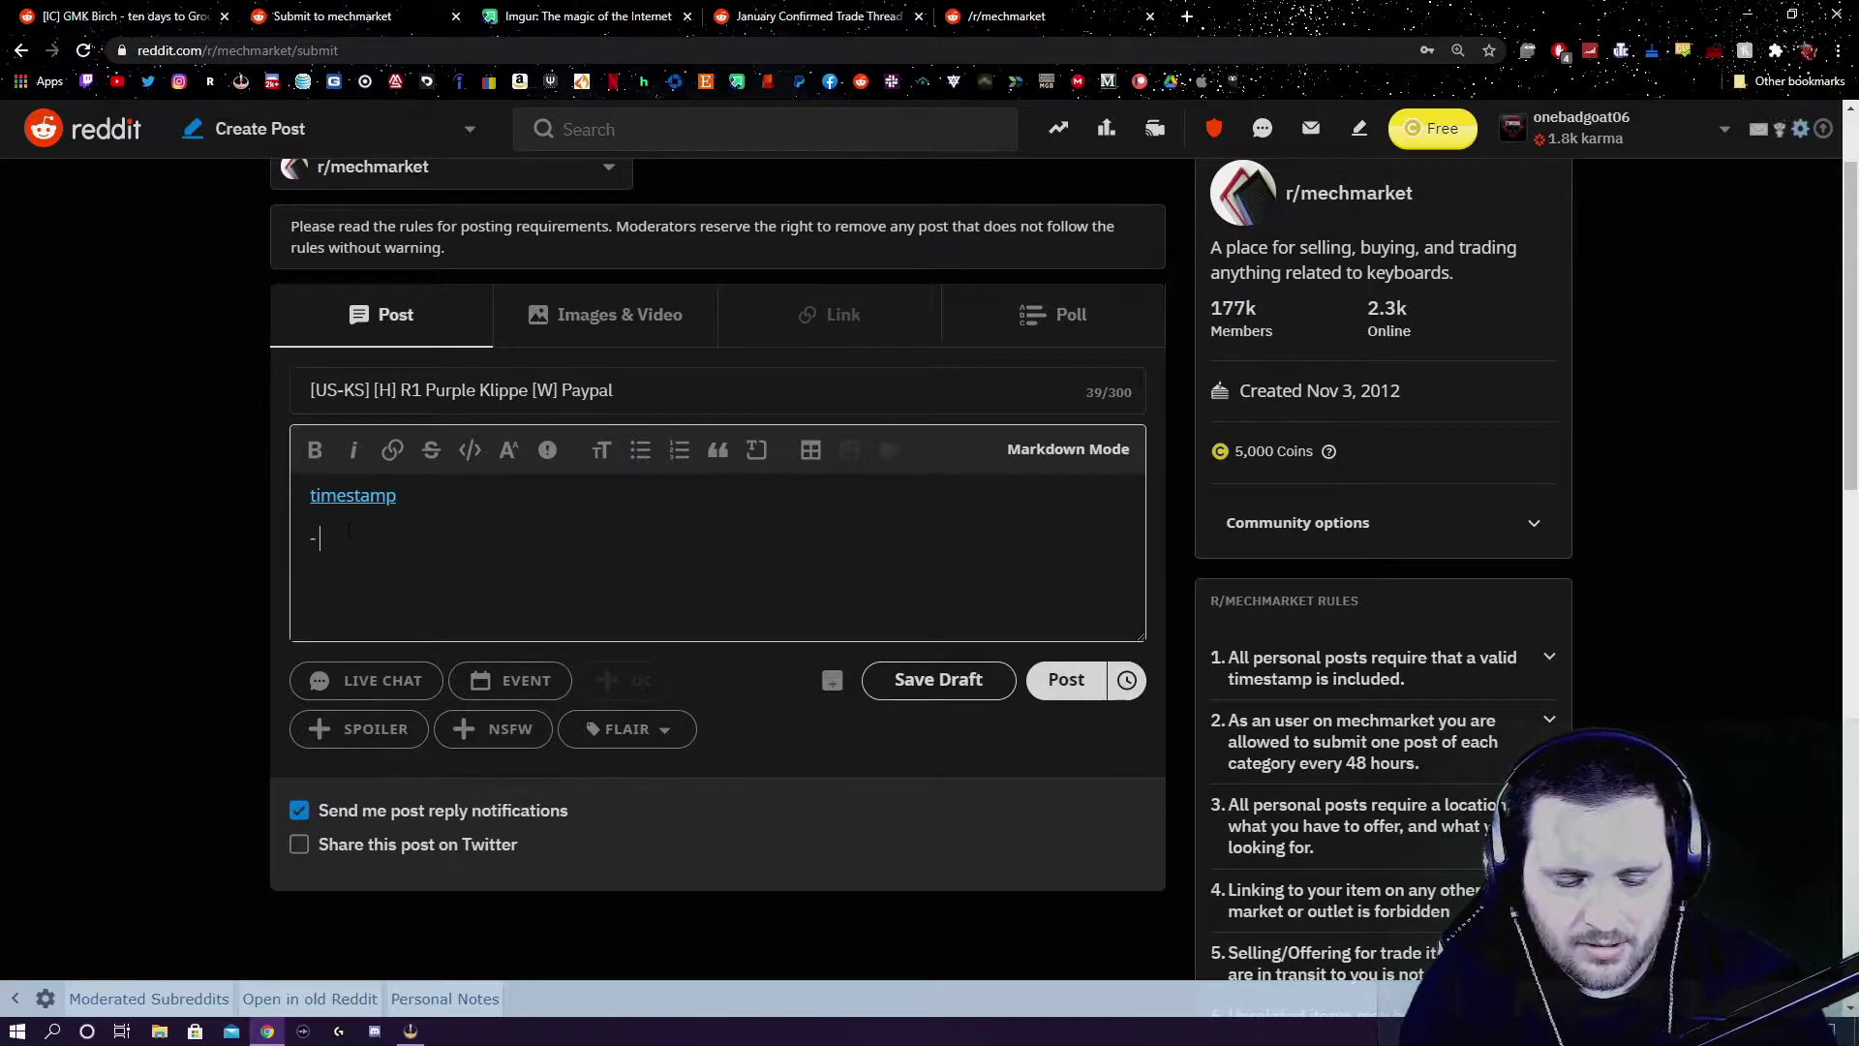
pyautogui.write('R1')
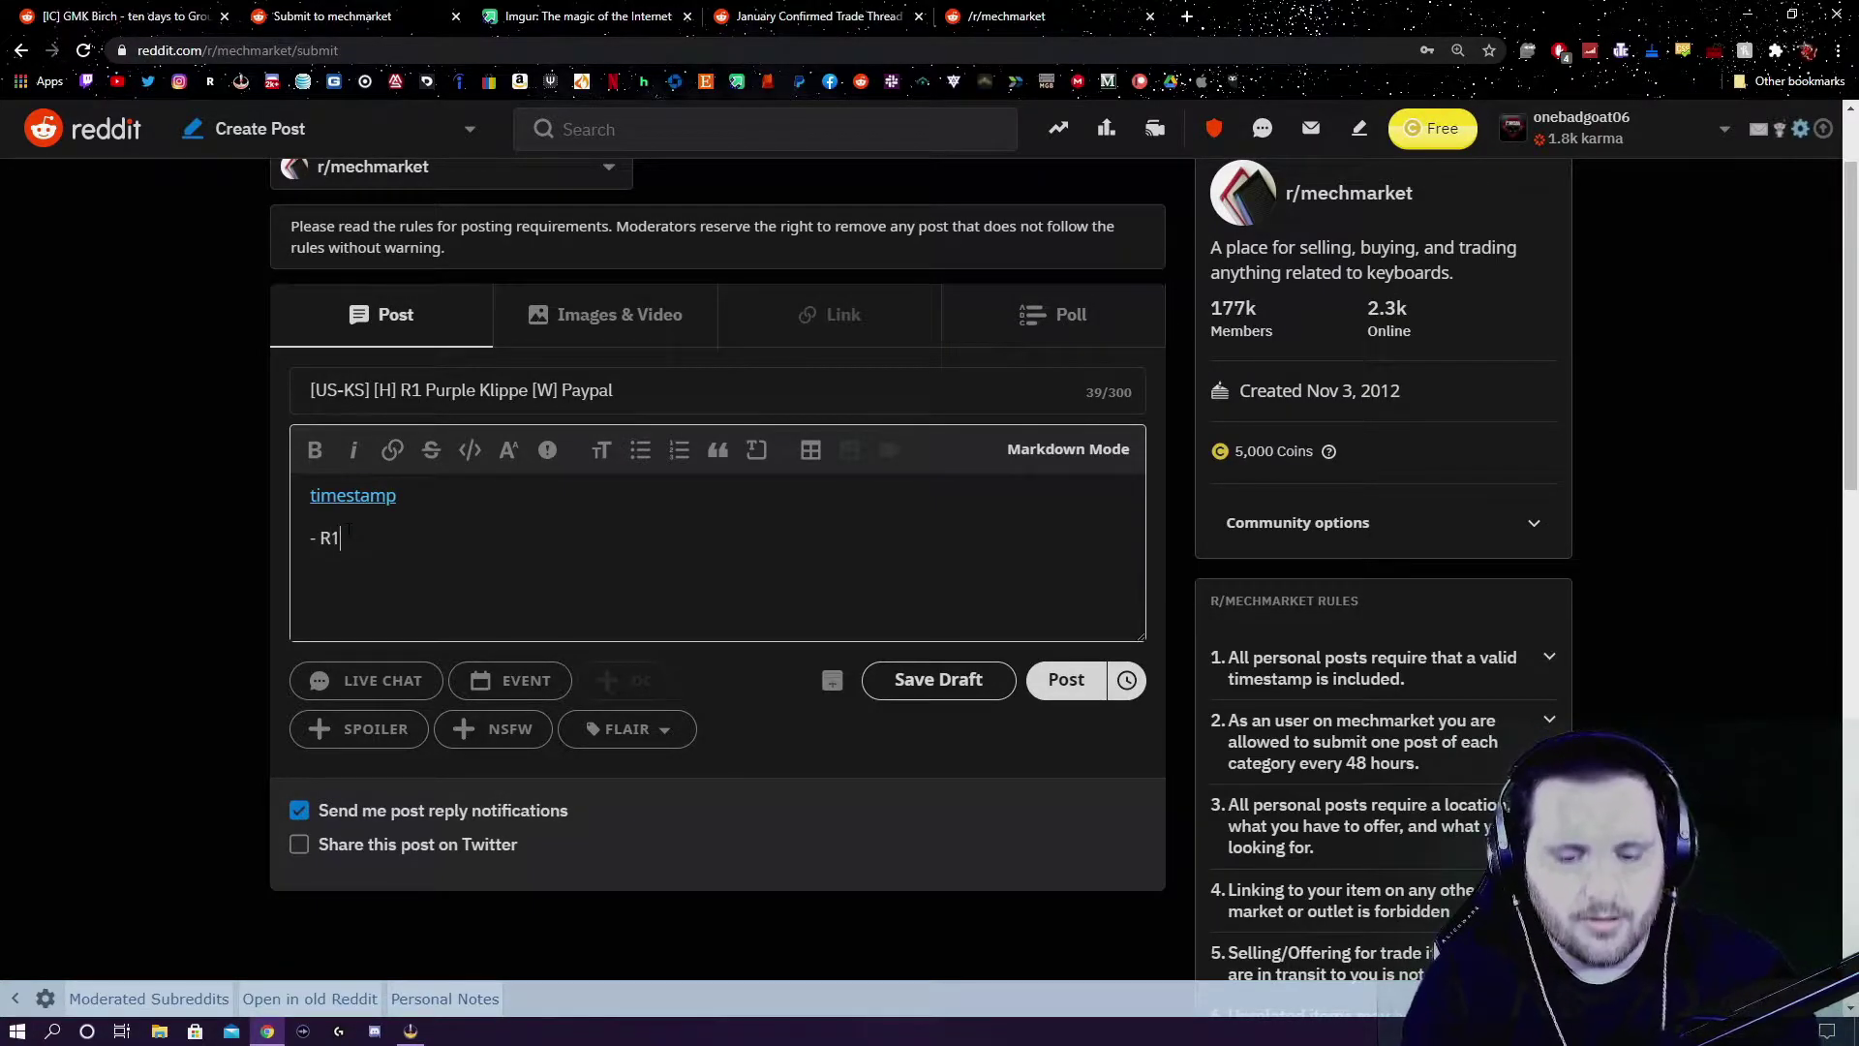
pyautogui.write(' Purplke')
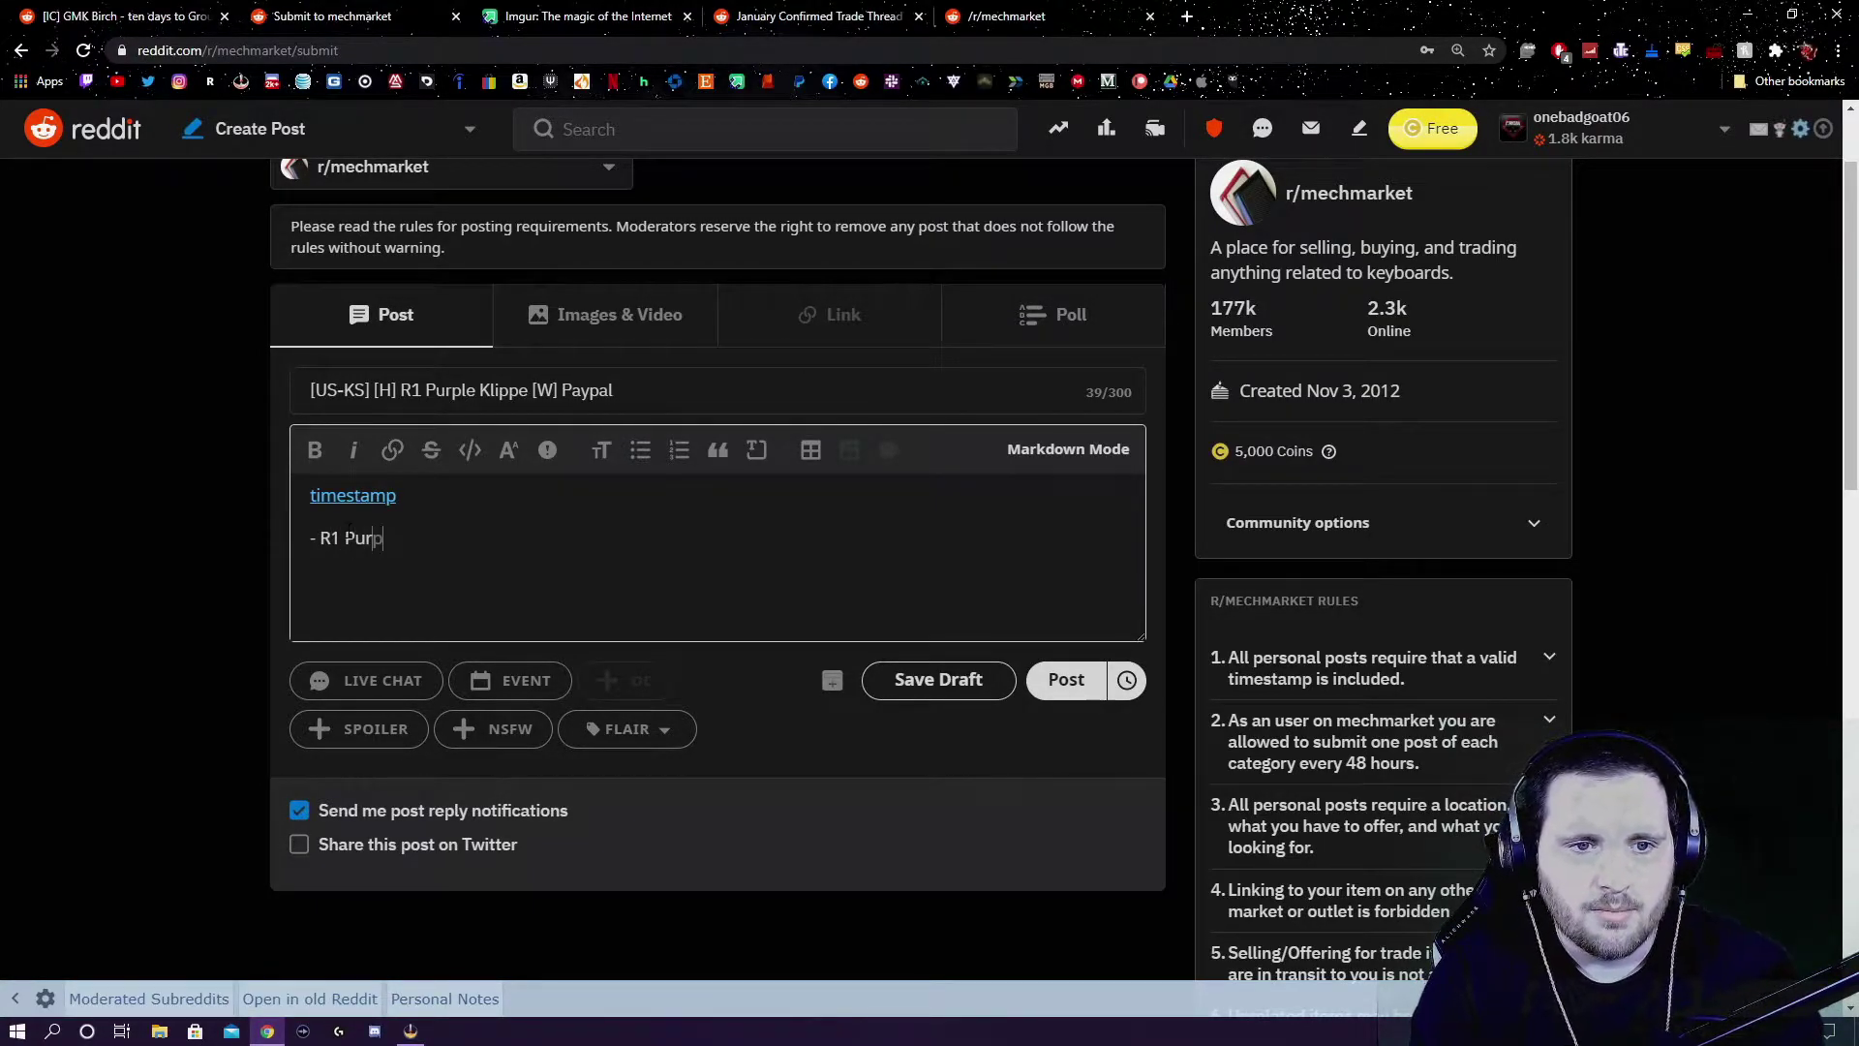
pyautogui.press('BackSpace')
pyautogui.press('BackSpace')
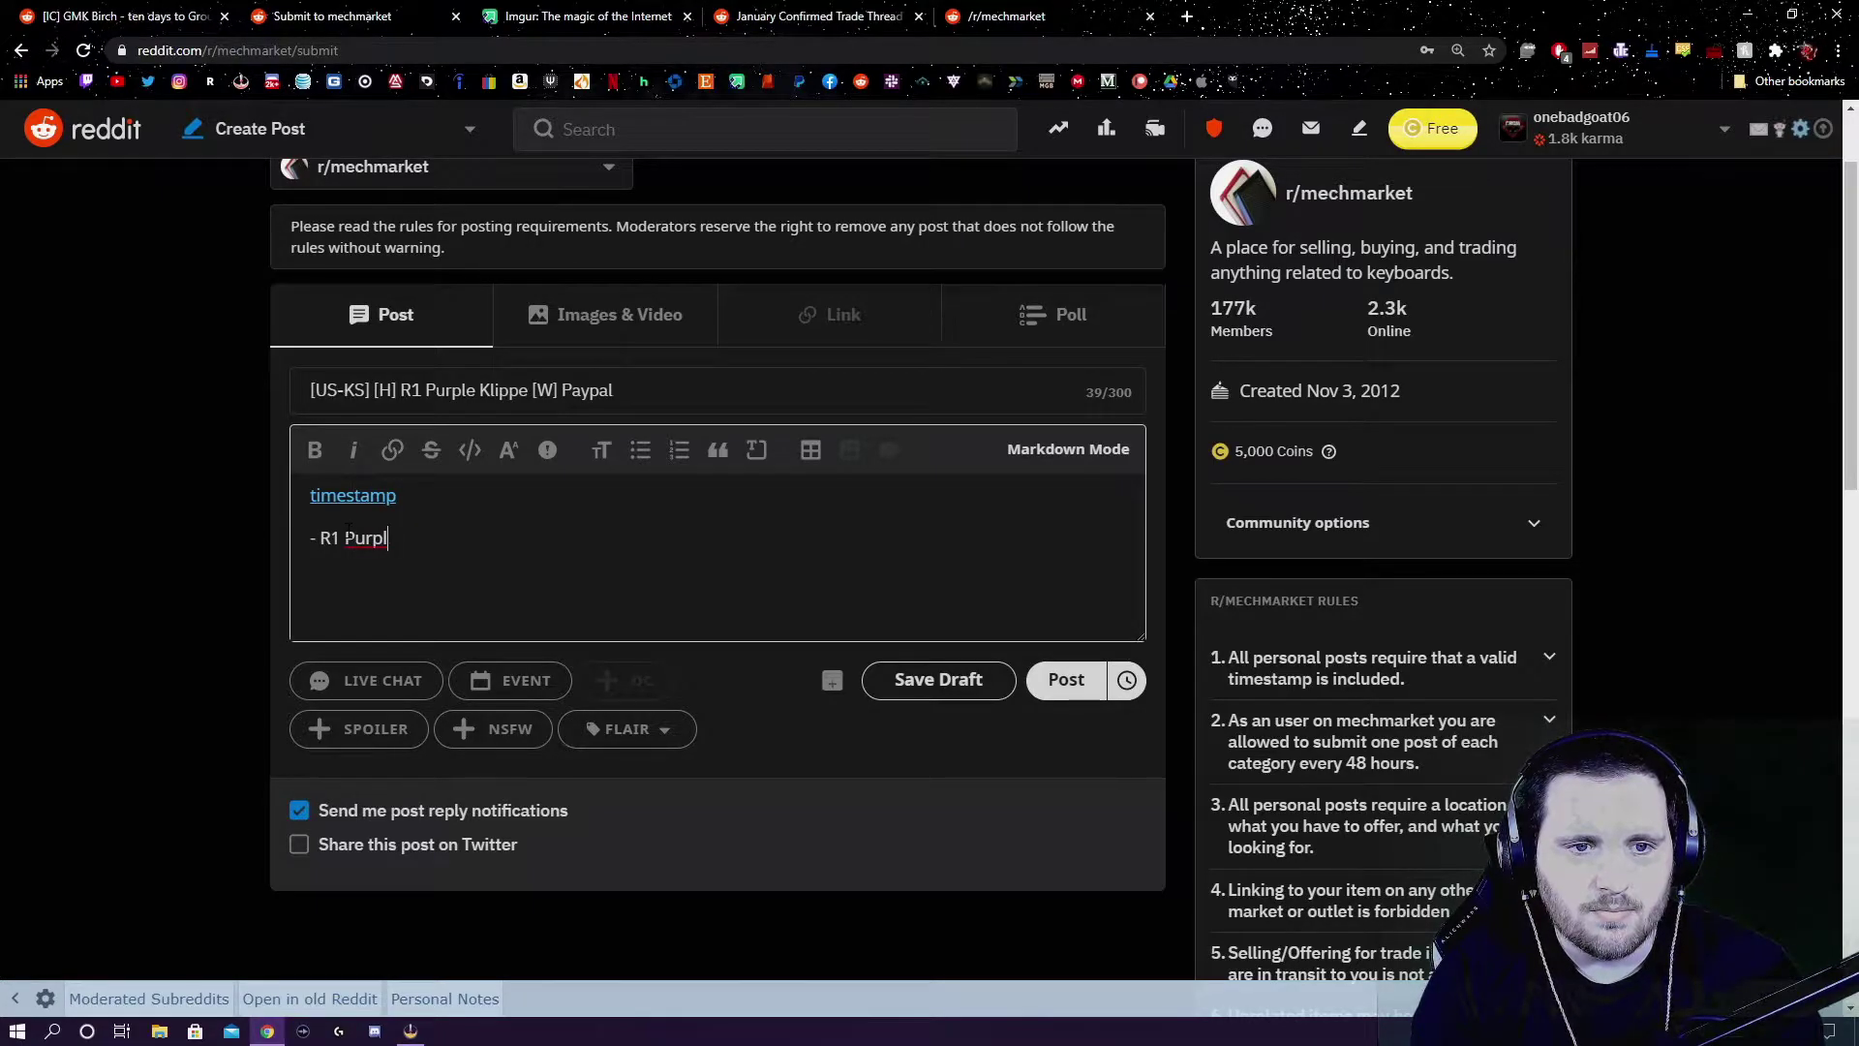
pyautogui.write('ek')
pyautogui.press('BackSpace')
pyautogui.press('BackSpace')
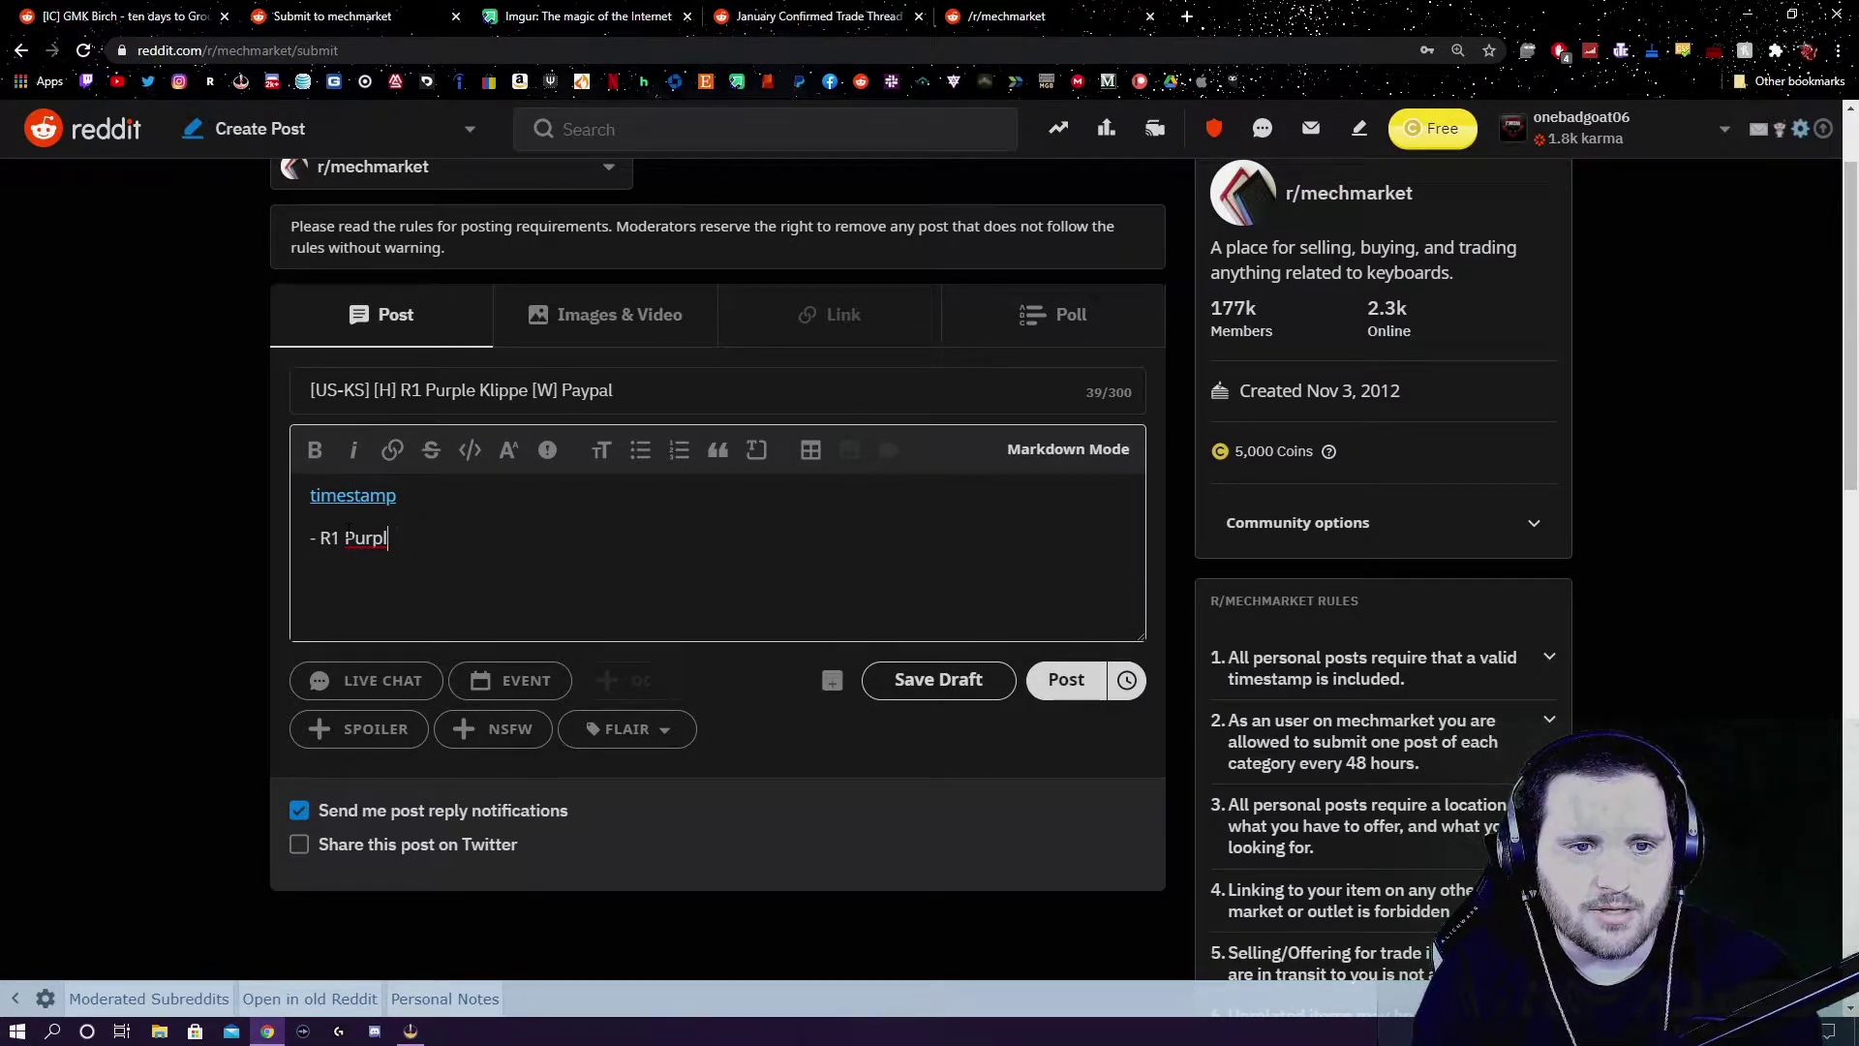
pyautogui.press('BackSpace')
pyautogui.write('le ')
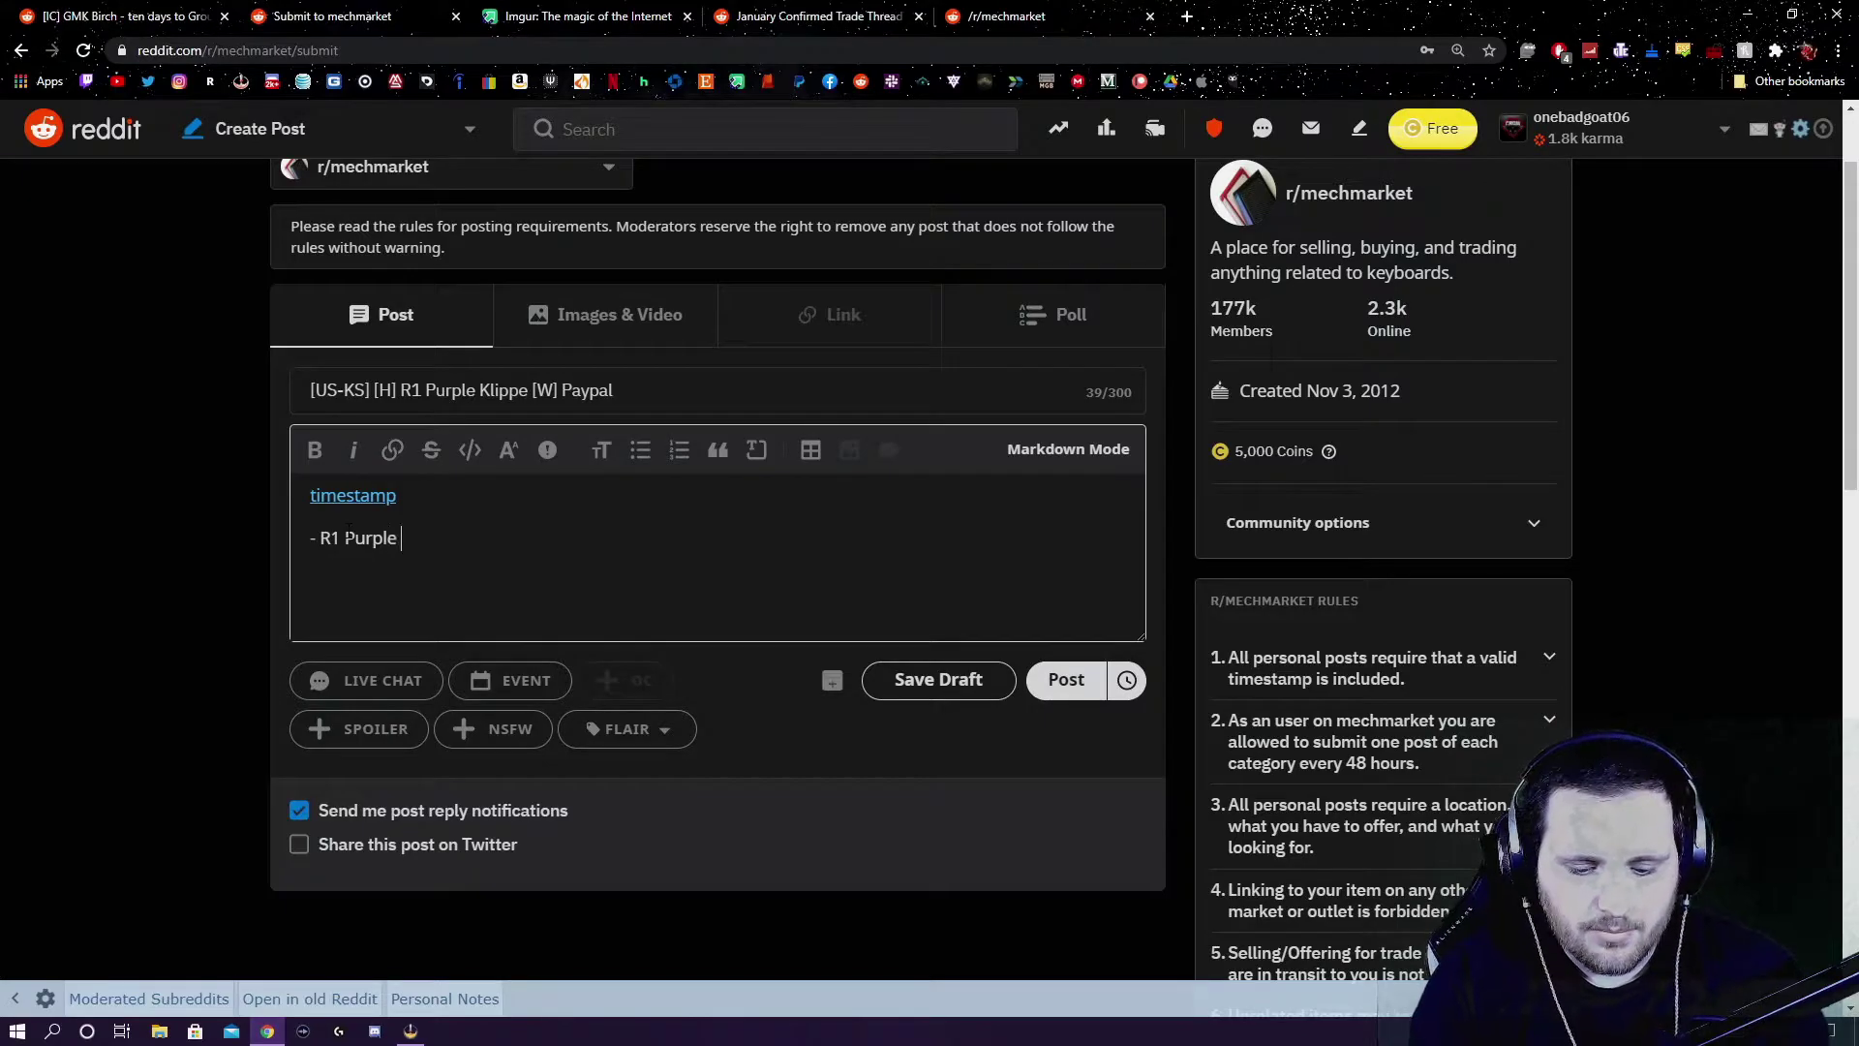
pyautogui.write('Klippe')
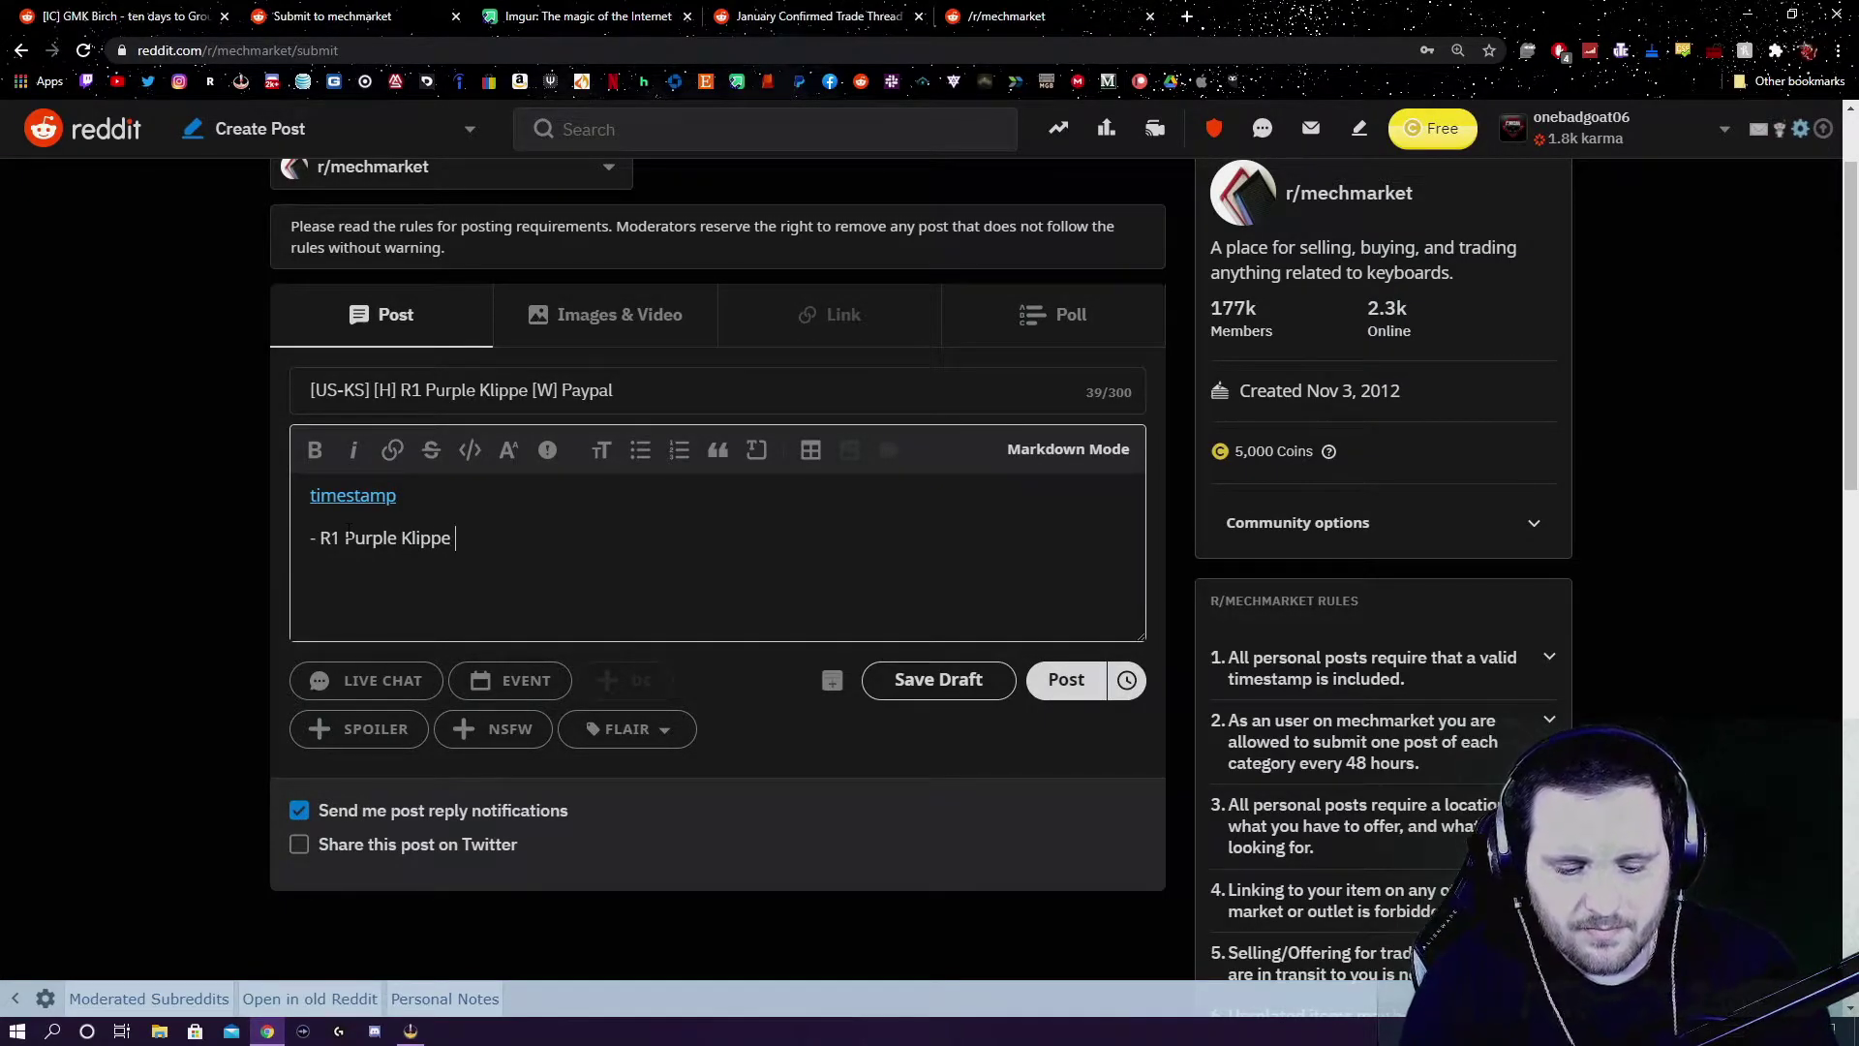
pyautogui.write(' s')
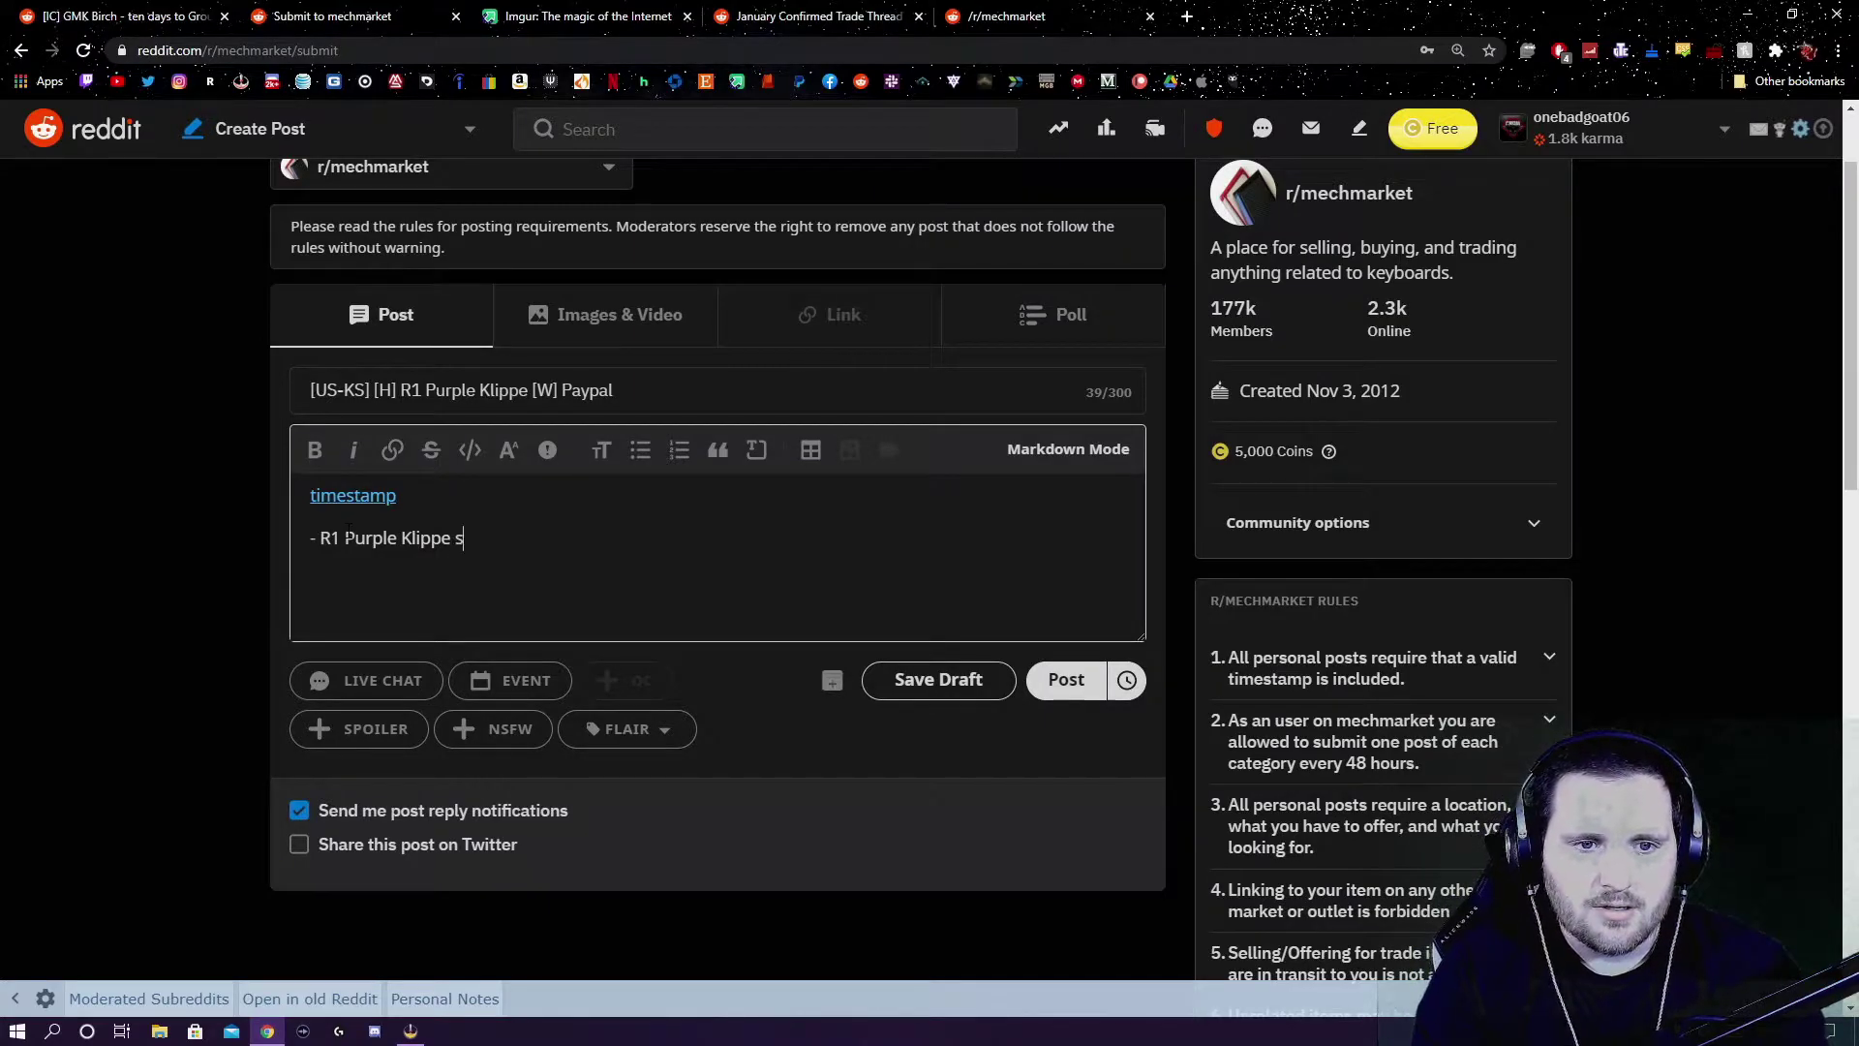
pyautogui.write('mall ding ')
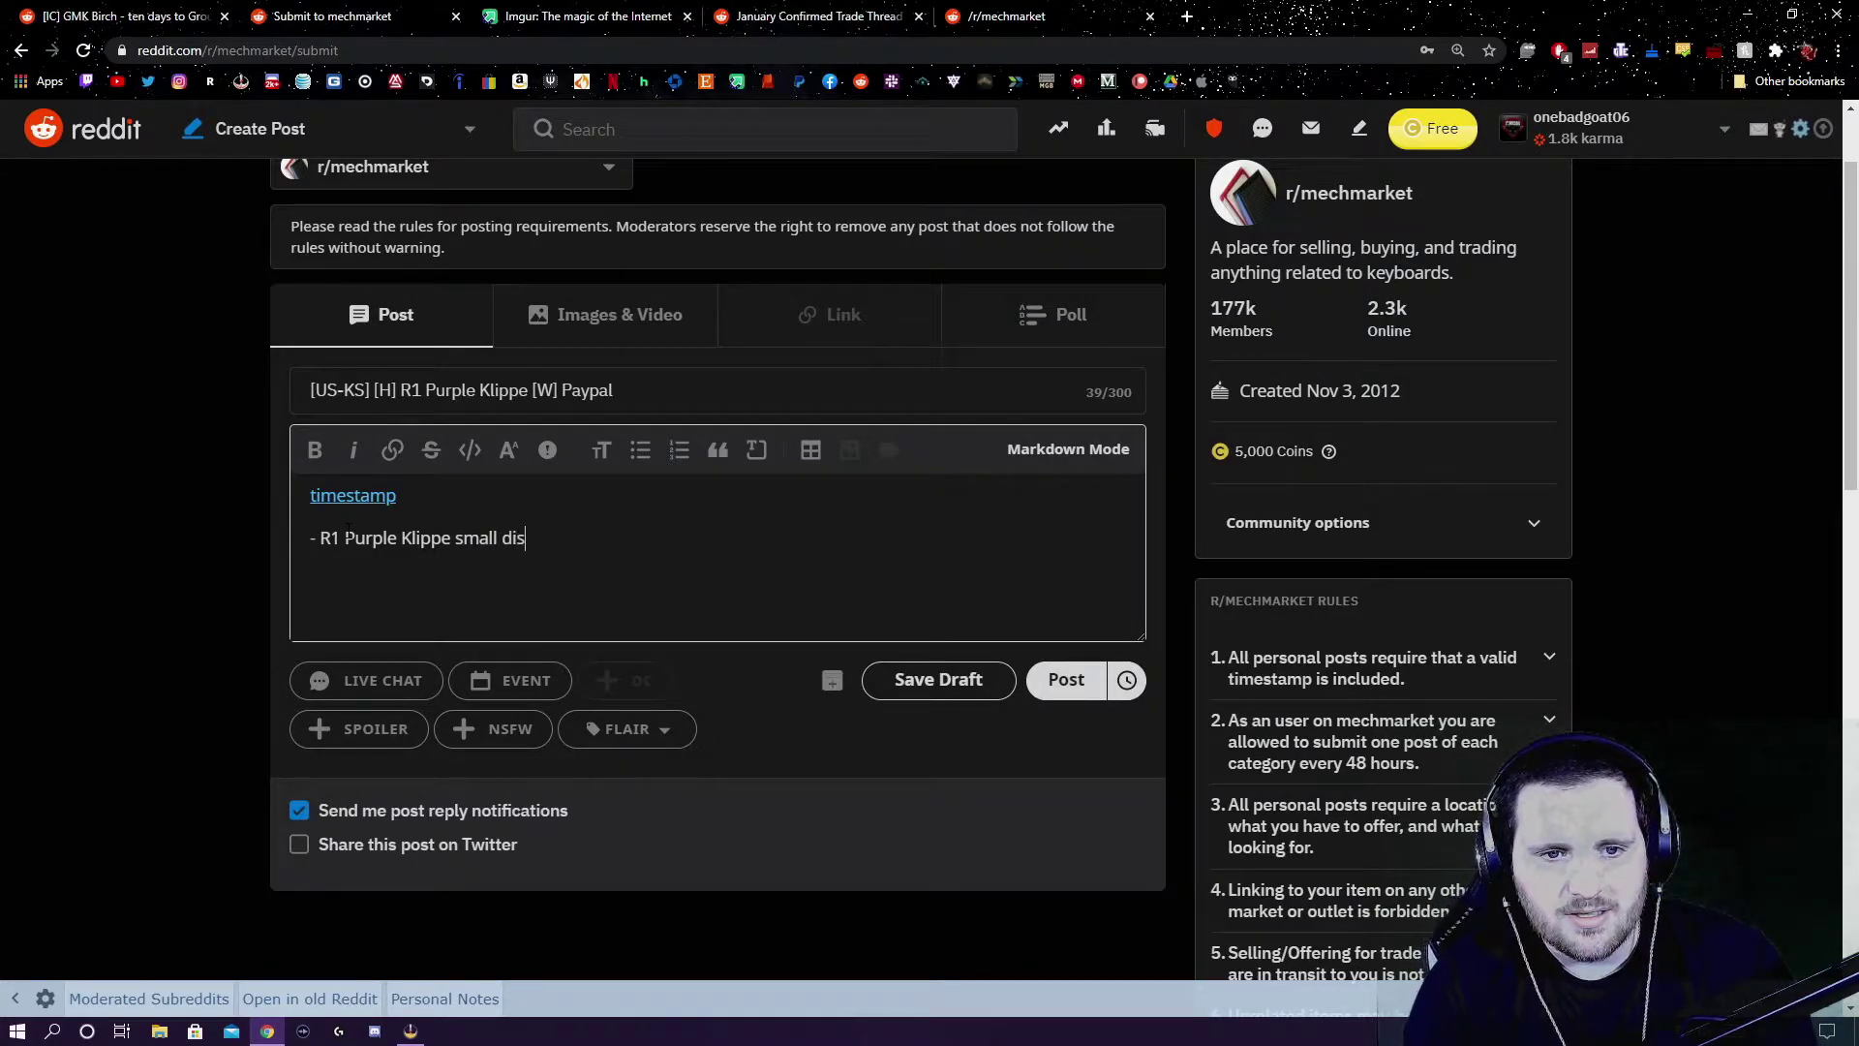
pyautogui.write('on')
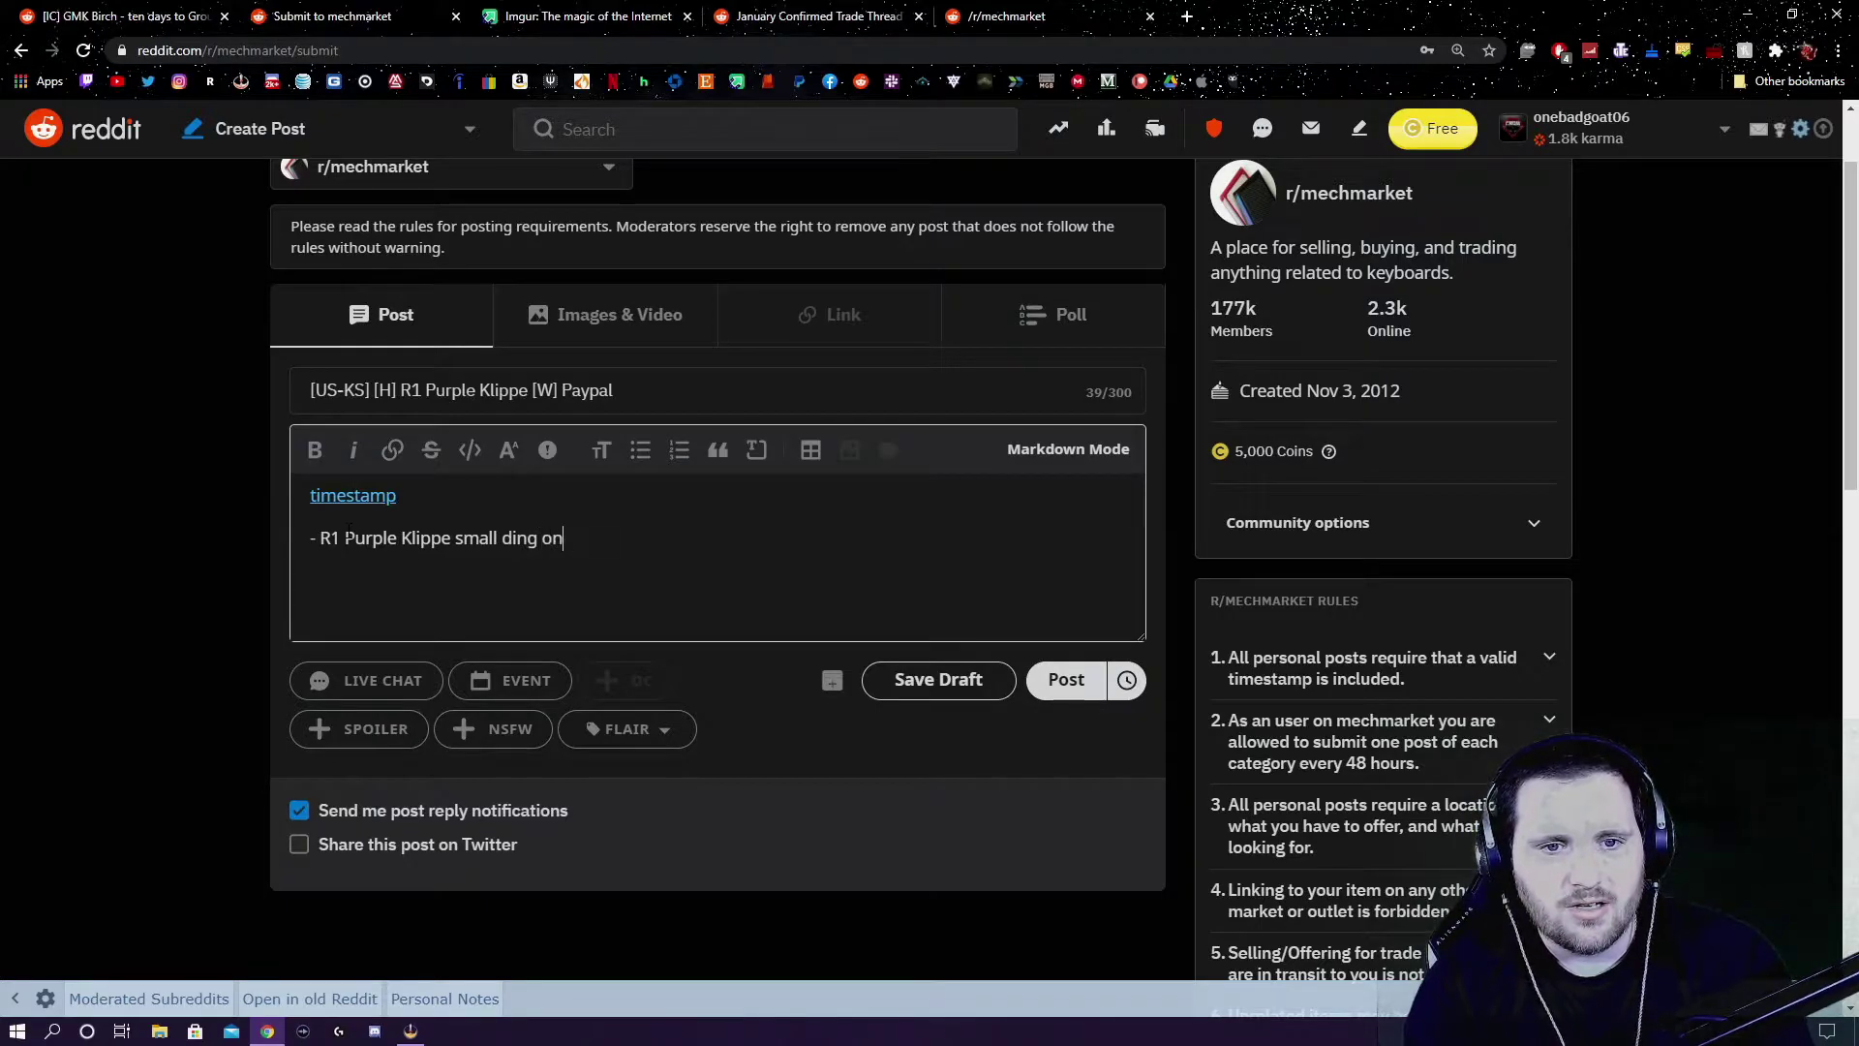
pyautogui.write(' back side by')
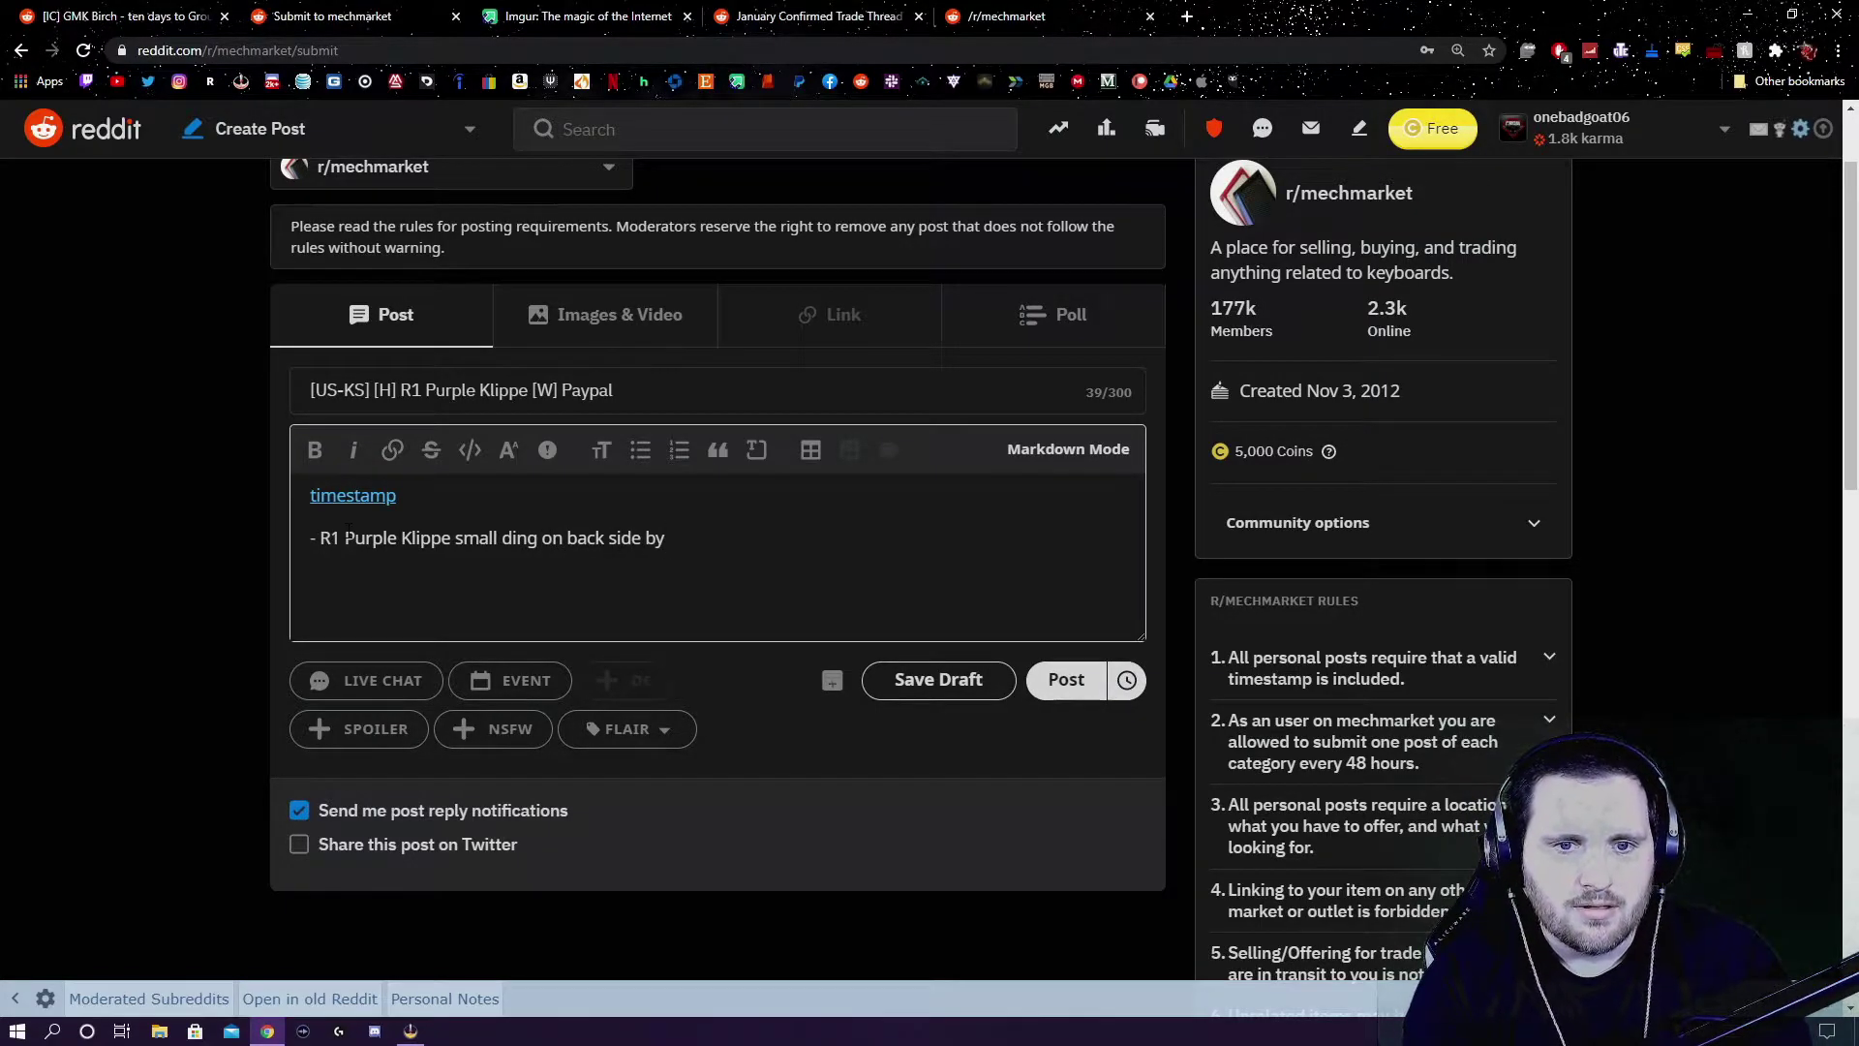
pyautogui.write(' usb port ')
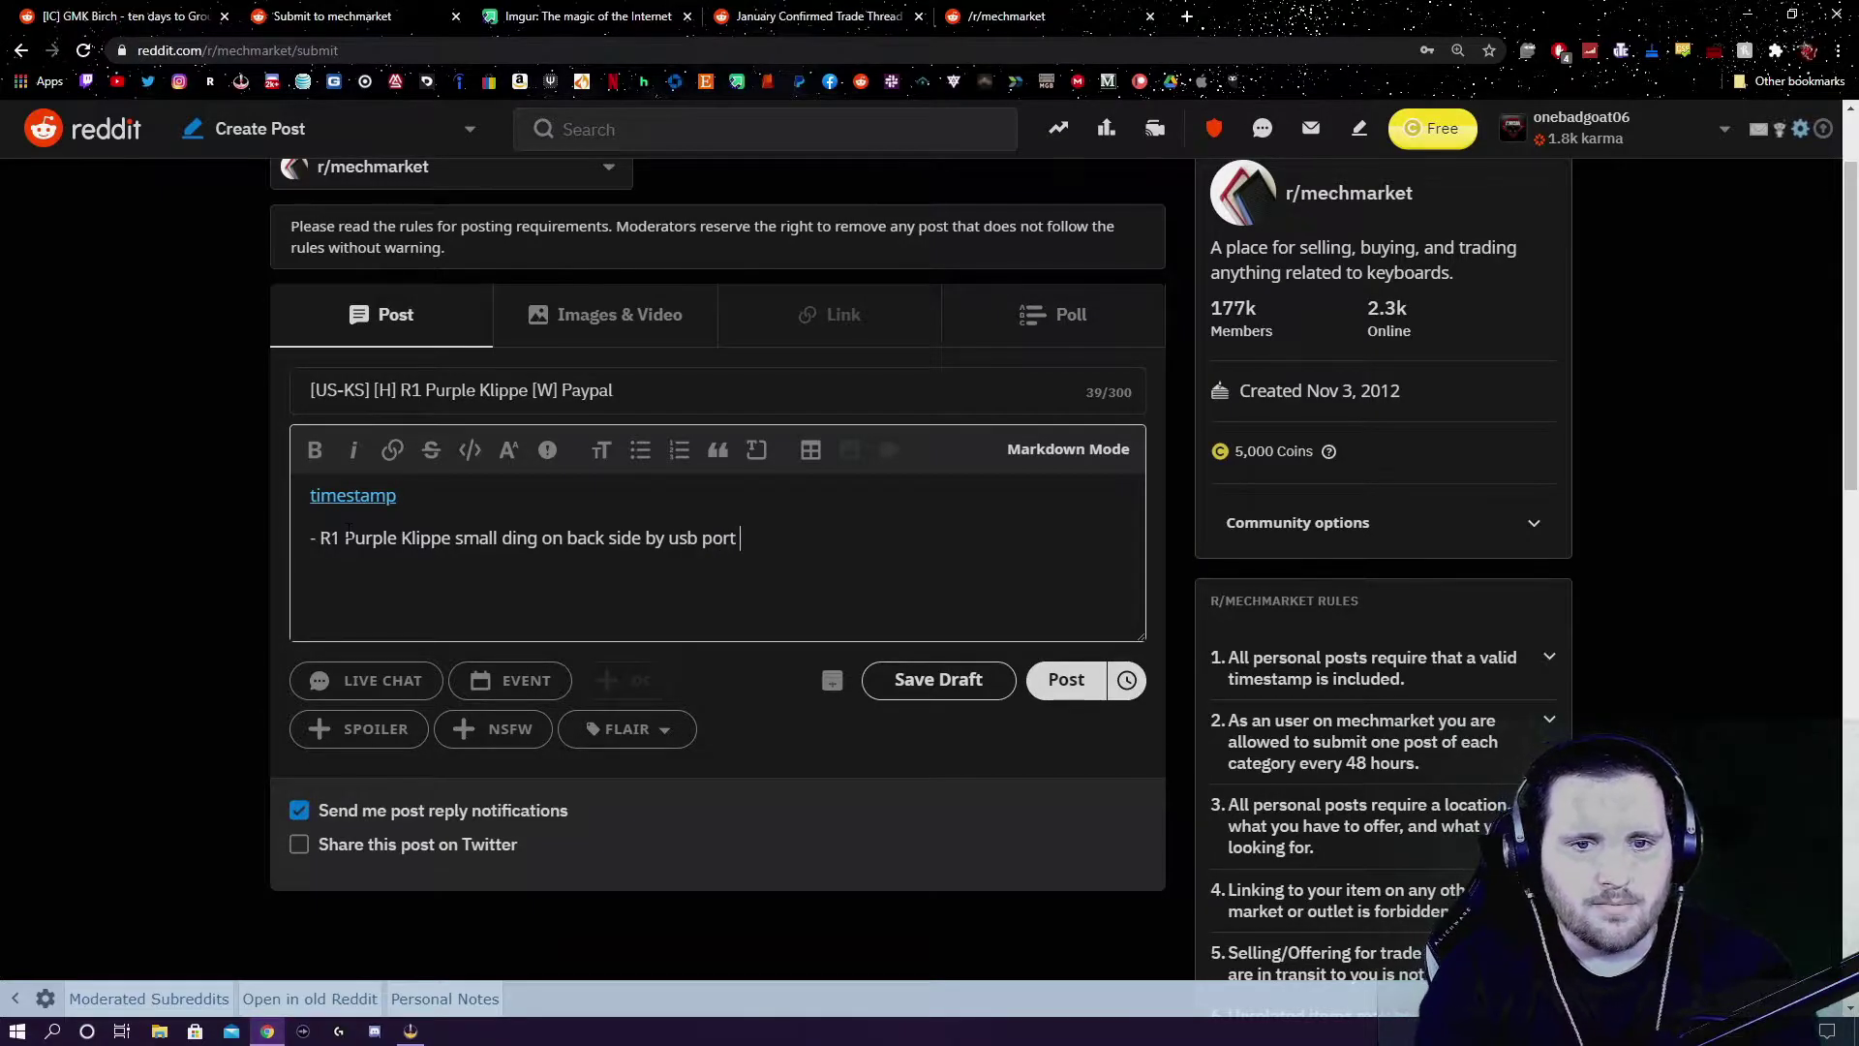
pyautogui.write('about th')
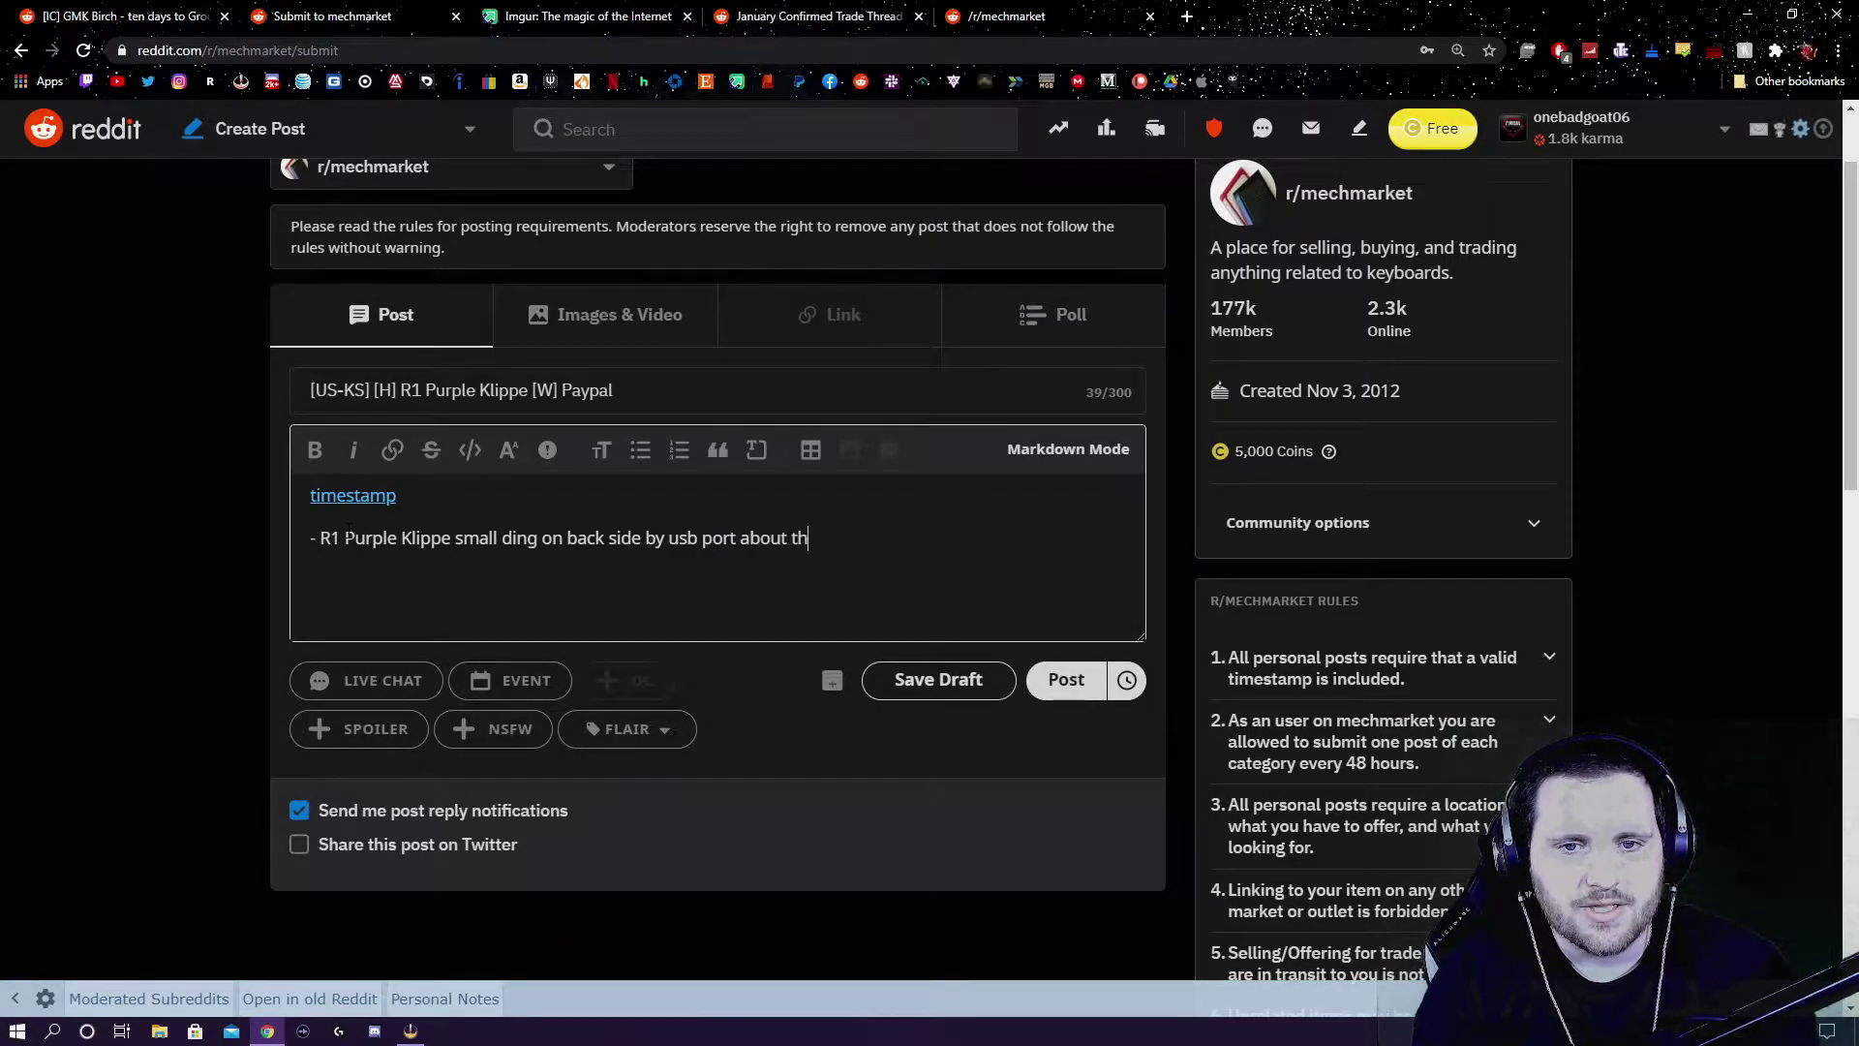
pyautogui.write('e size of a ')
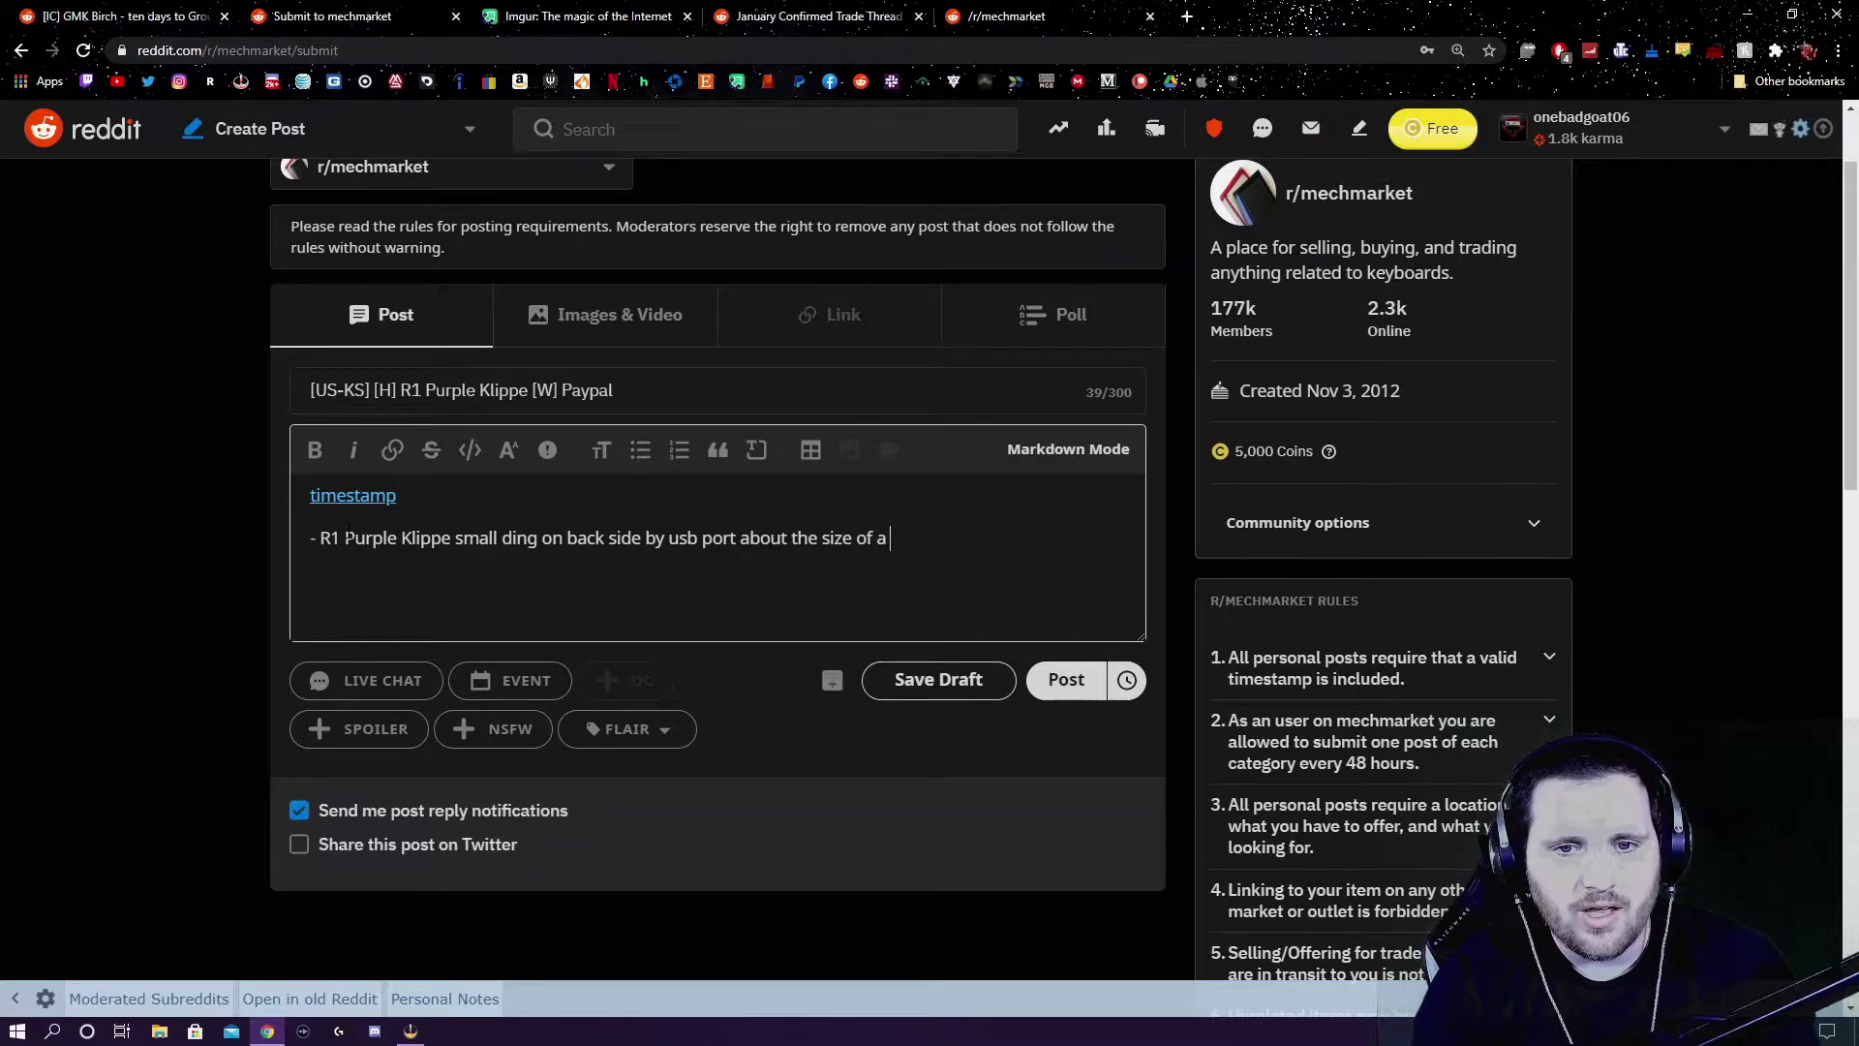
pyautogui.write('pen tip,')
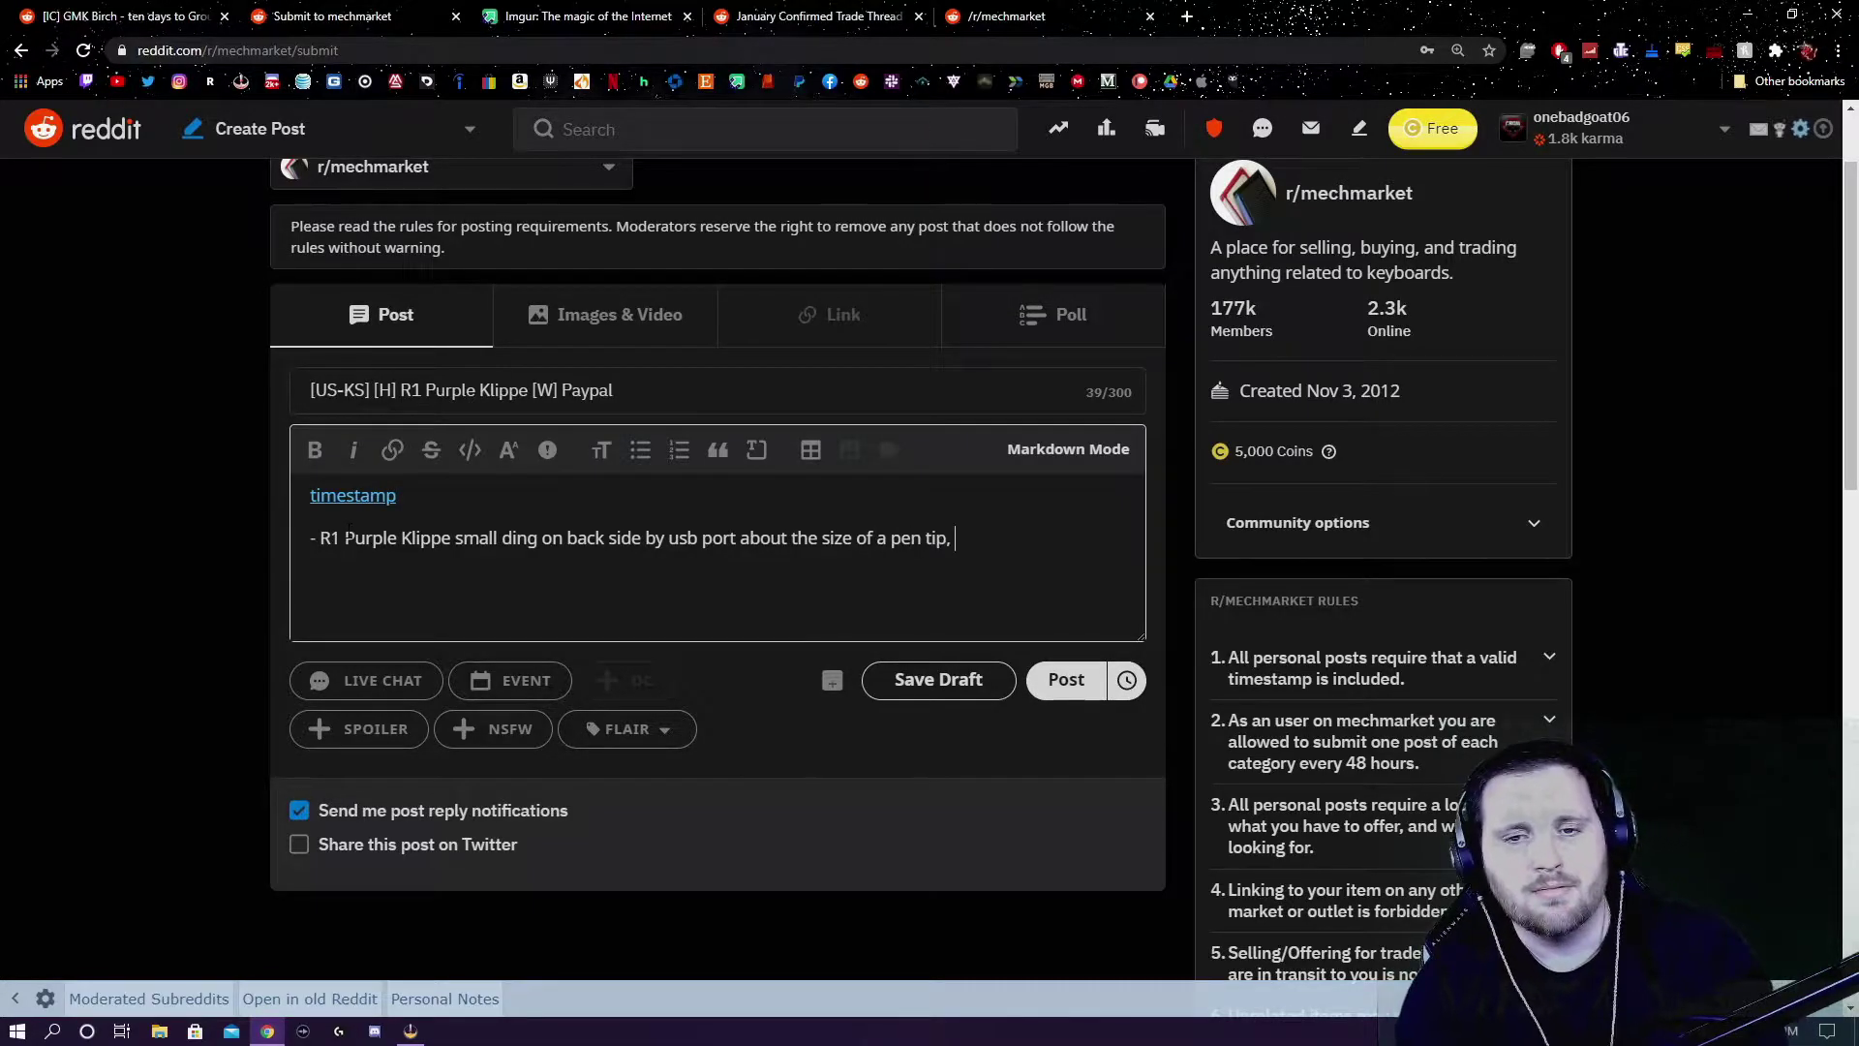
pyautogui.write('..')
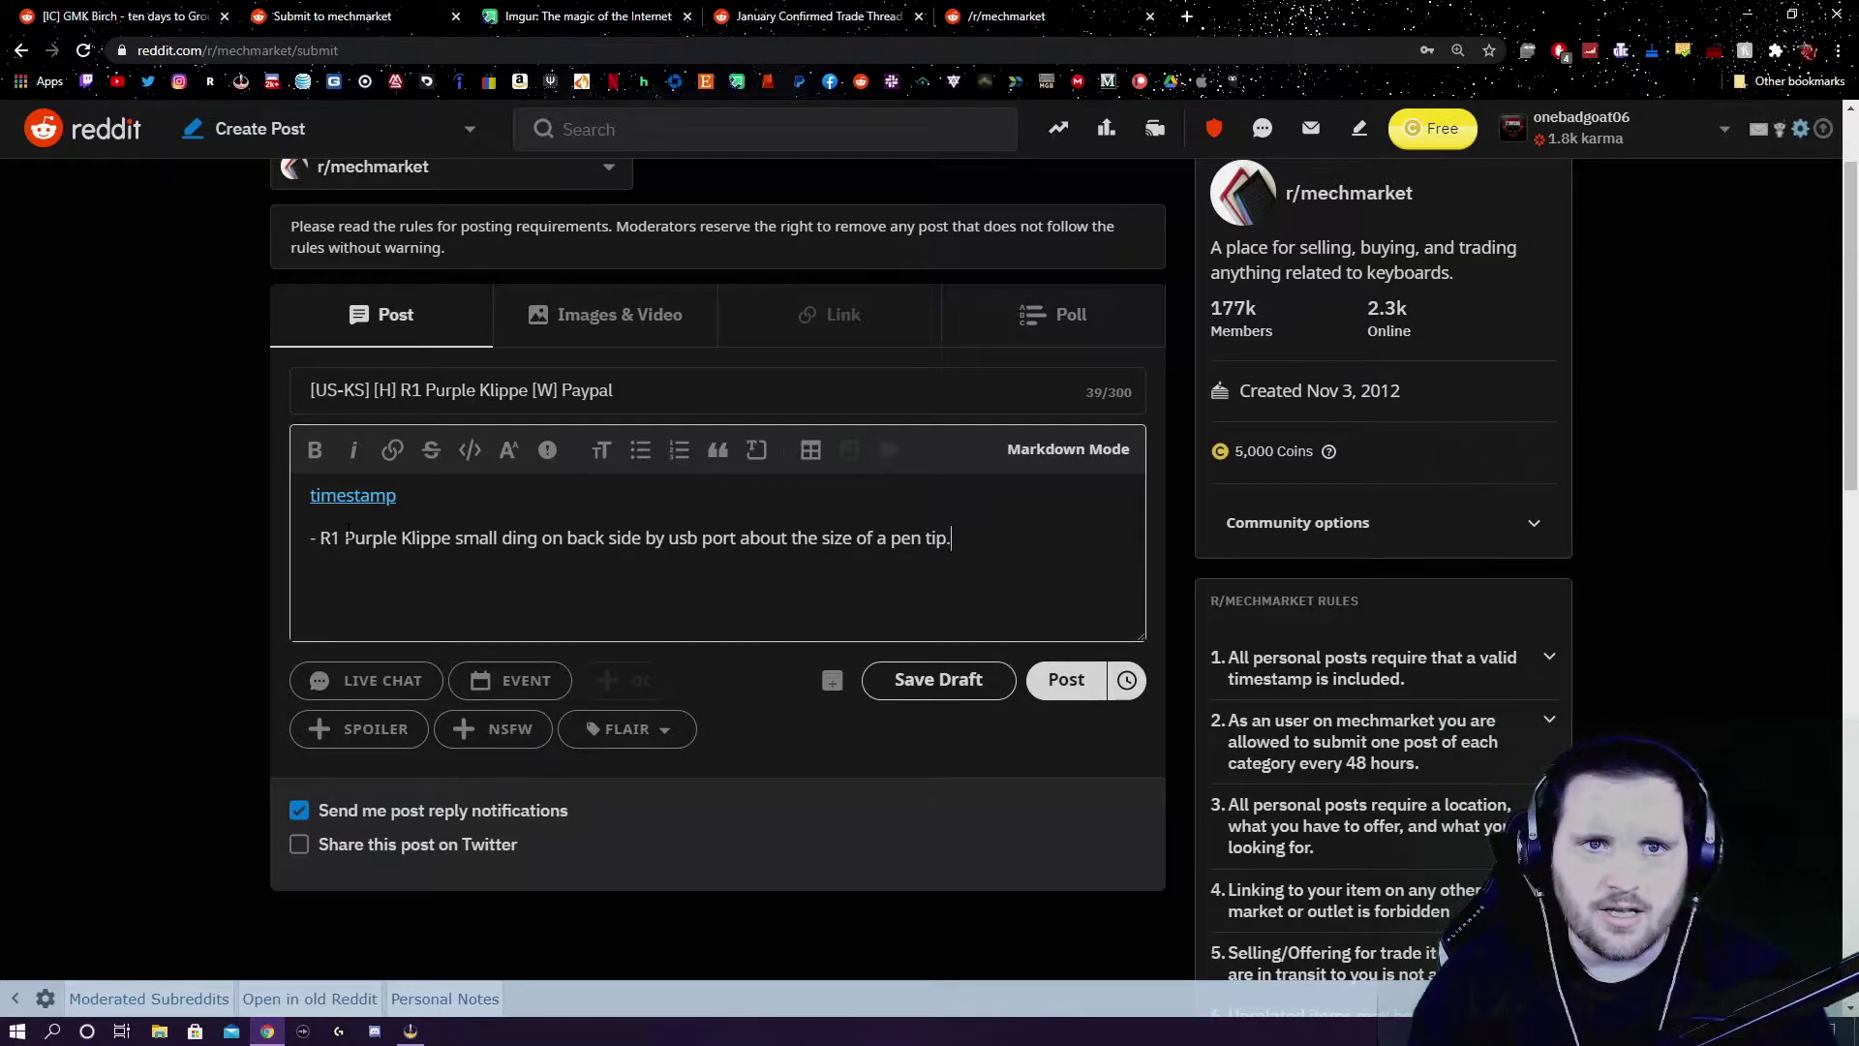
# - Check the keyboard photo on Imgur, then add 'Does not come with keycaps.' to the body
pyautogui.click(589, 15)
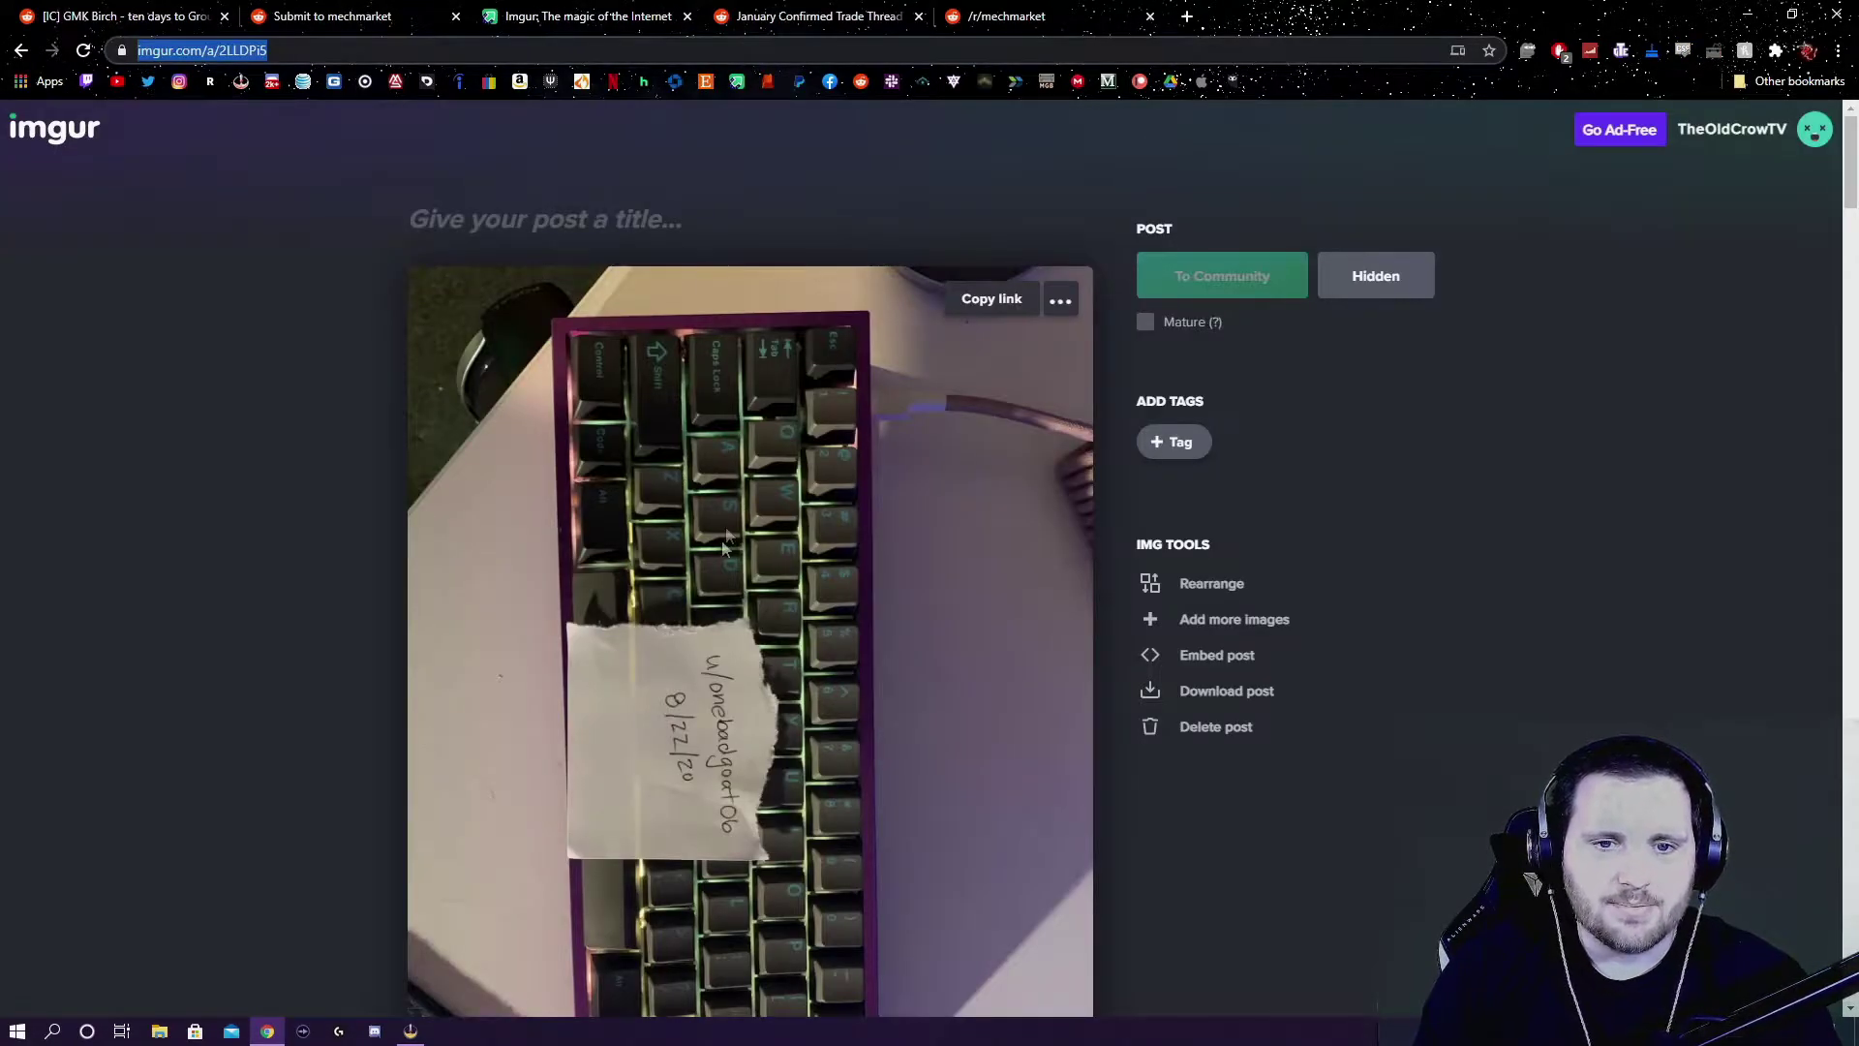
pyautogui.scroll(-5, 704, 445)
pyautogui.scroll(4, 703, 444)
pyautogui.click(427, 23)
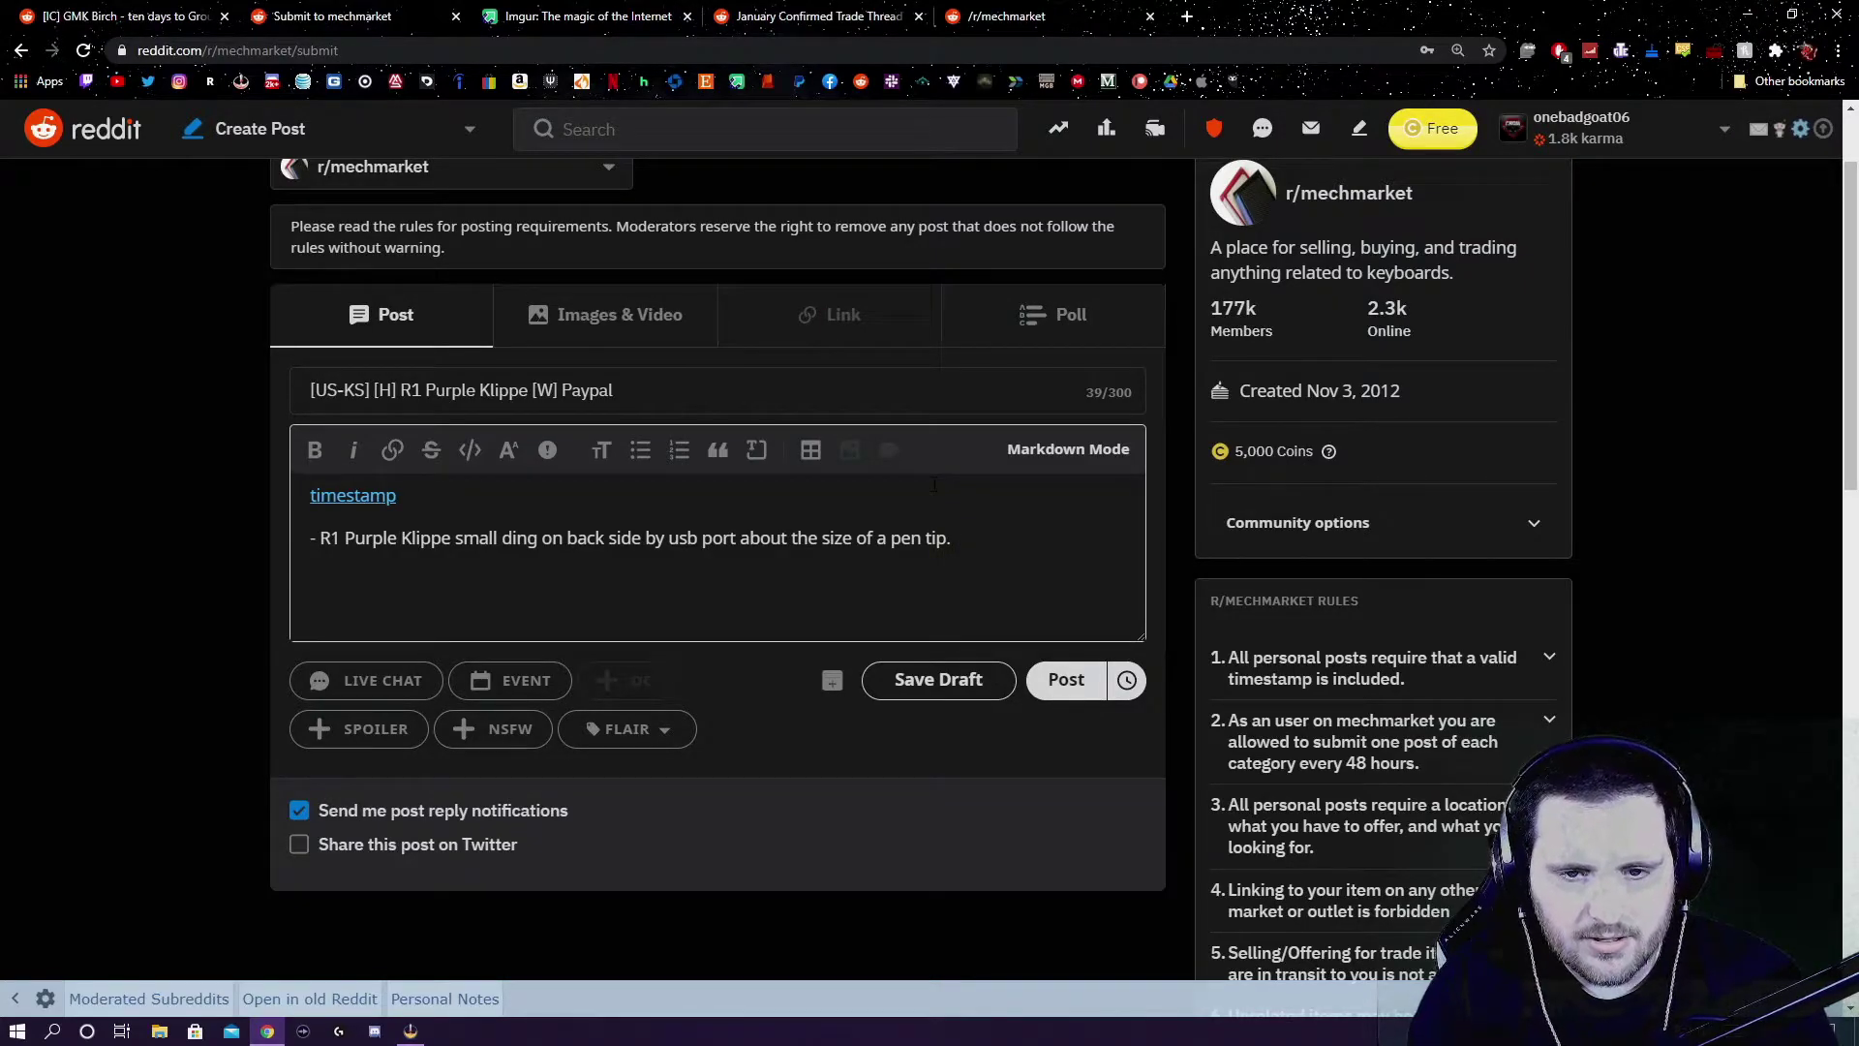
pyautogui.write('Does not come')
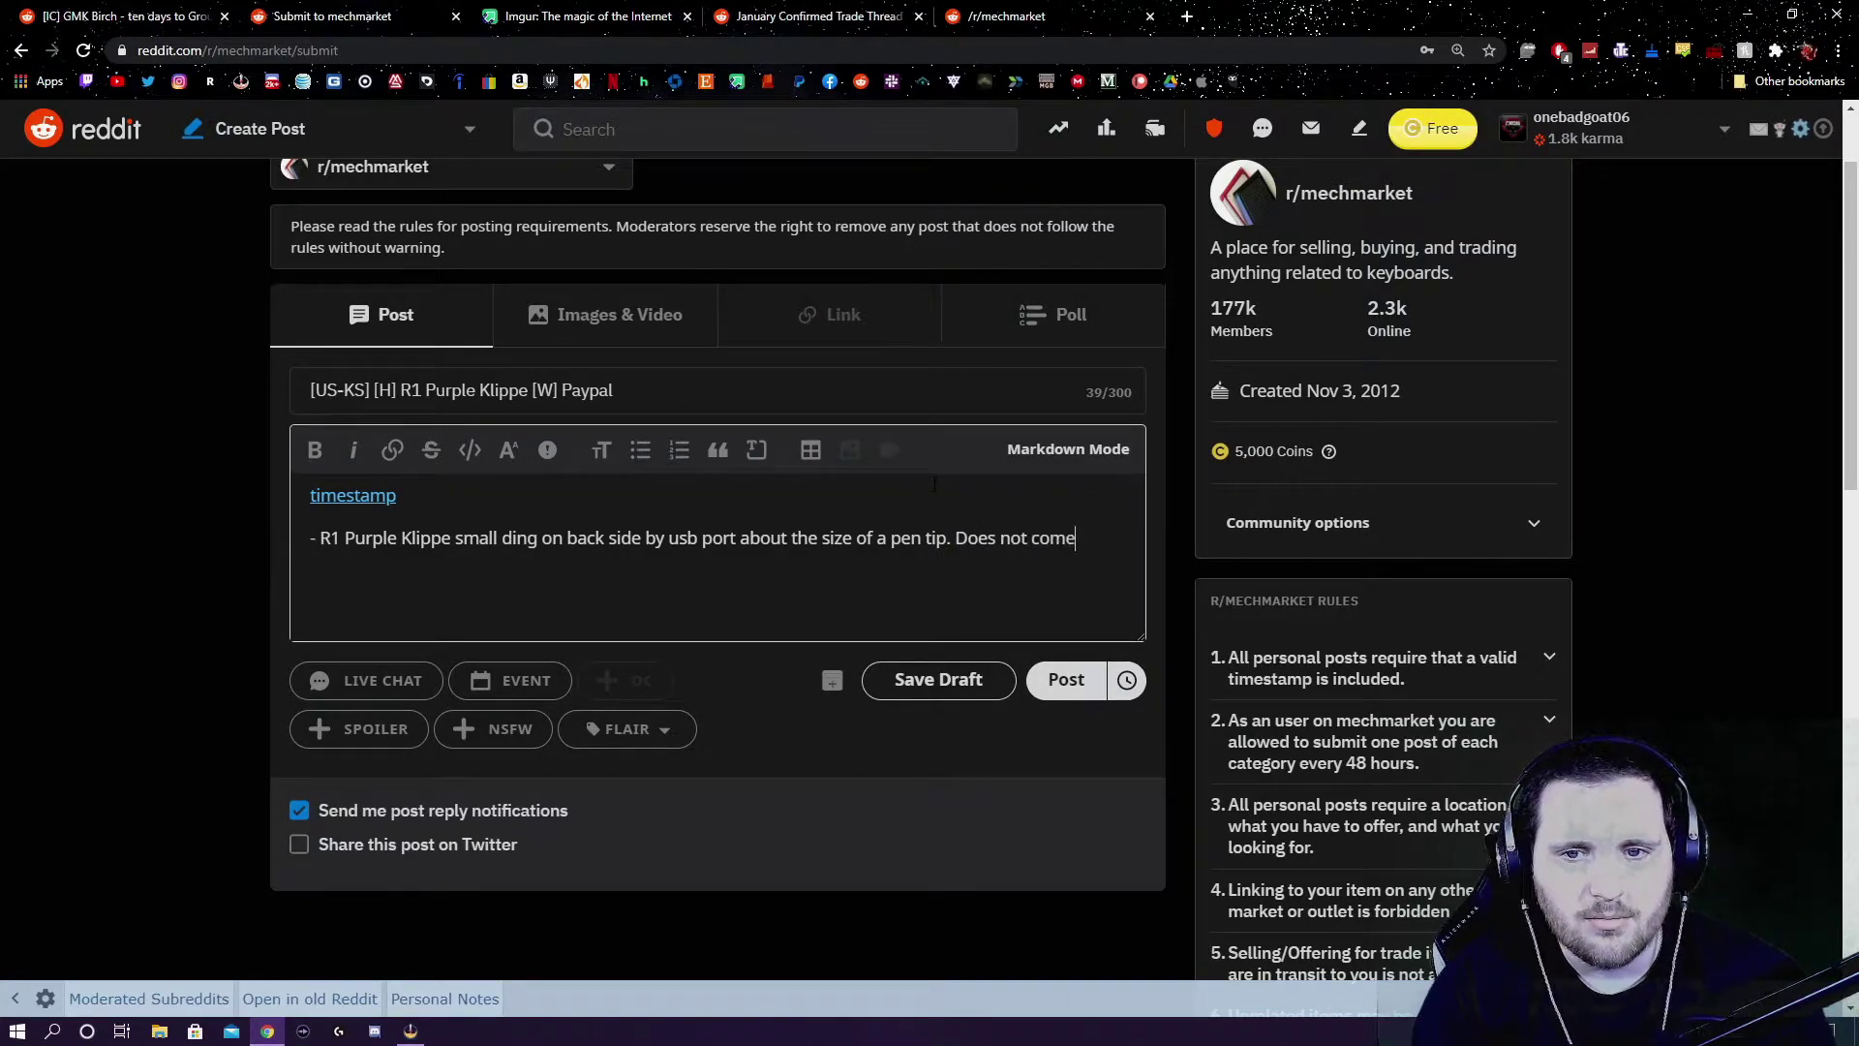
pyautogui.write(' with keycaps')
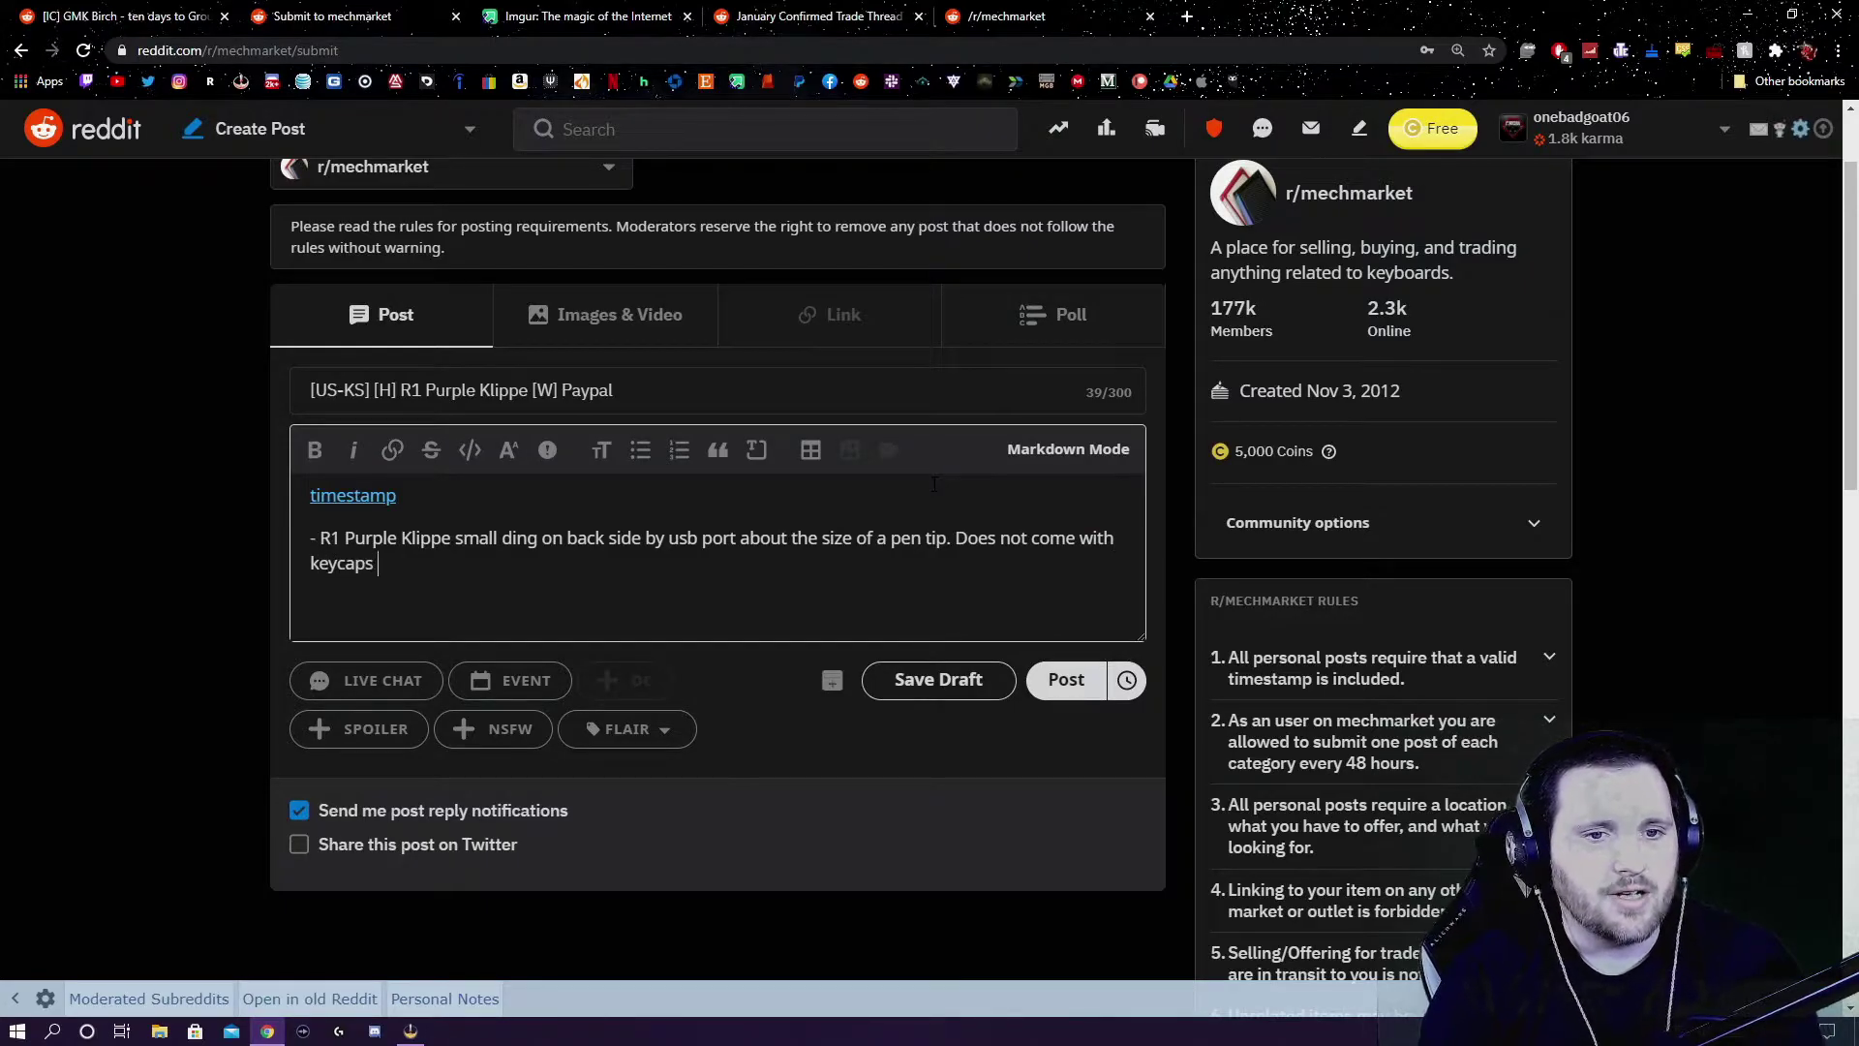
pyautogui.press('BackSpace')
pyautogui.write('..')
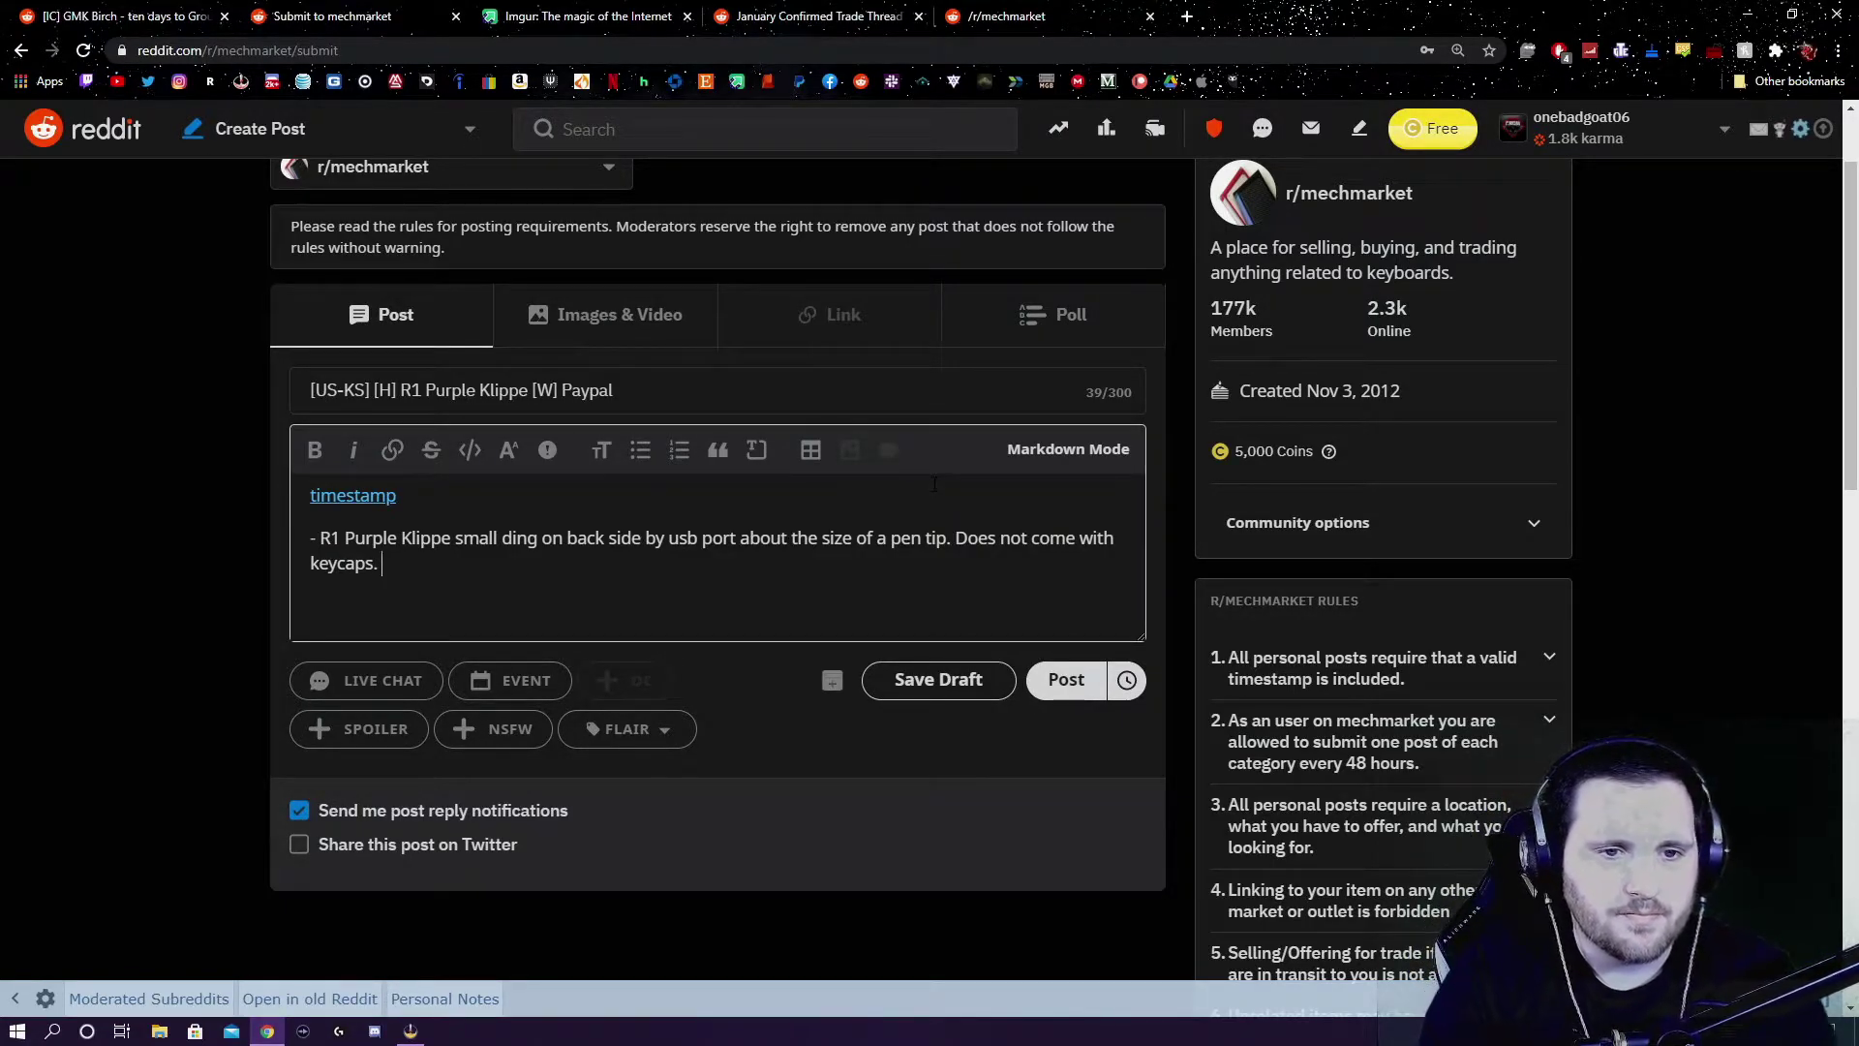
# - Add the price 'Price $200 Shipped' and begin a new line
pyautogui.write('PRic')
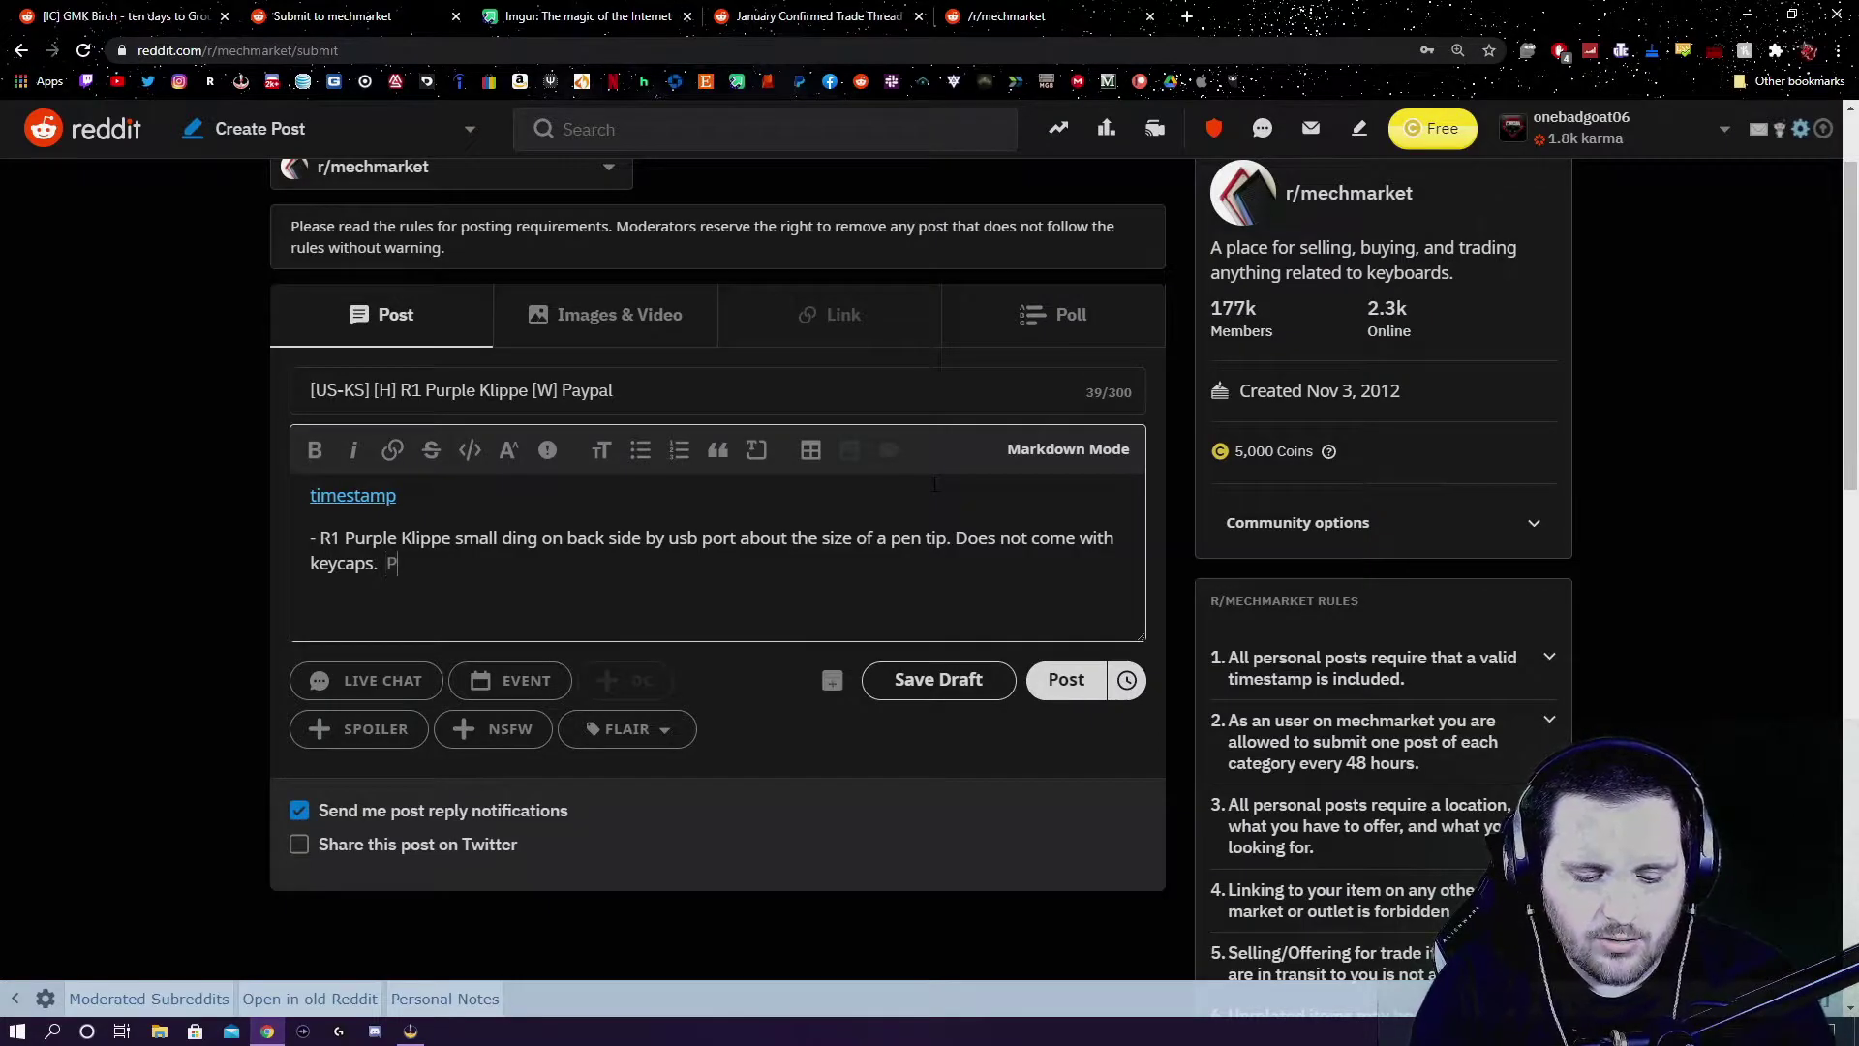
pyautogui.press('BackSpace')
pyautogui.press('BackSpace')
pyautogui.press('BackSpace')
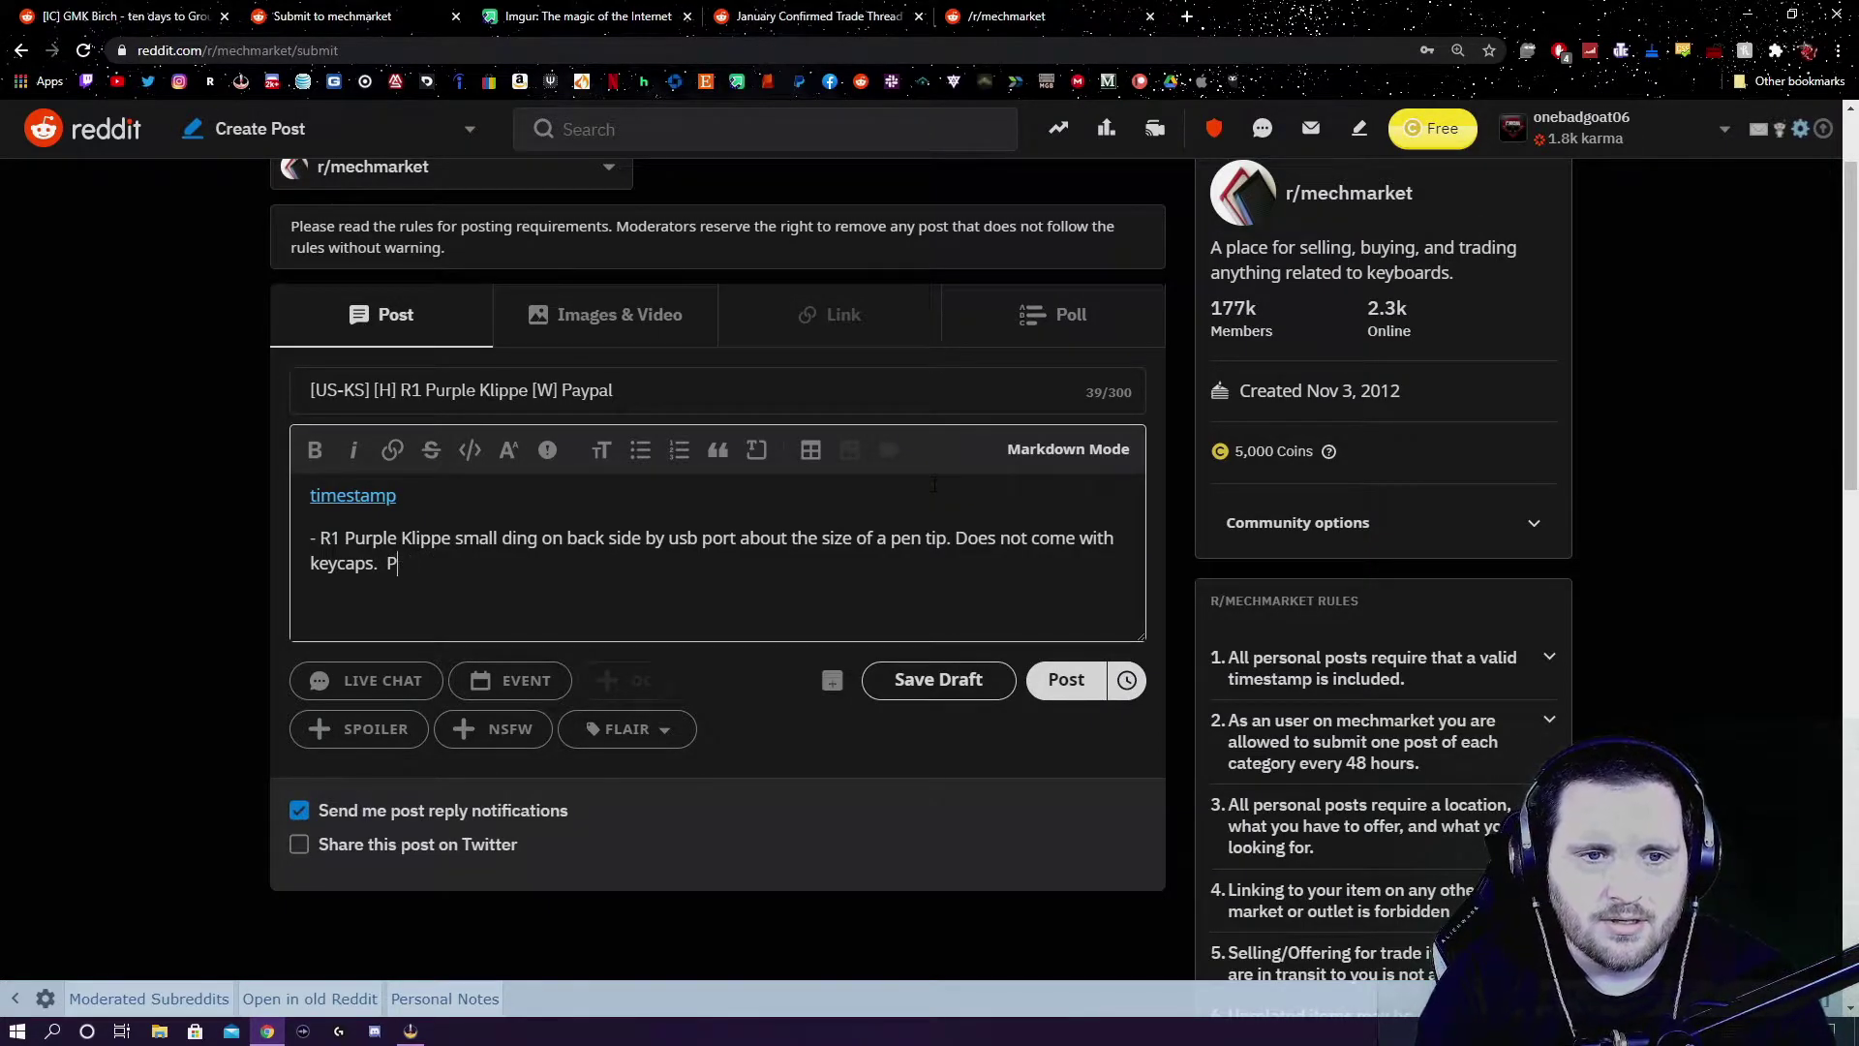
pyautogui.write('rice')
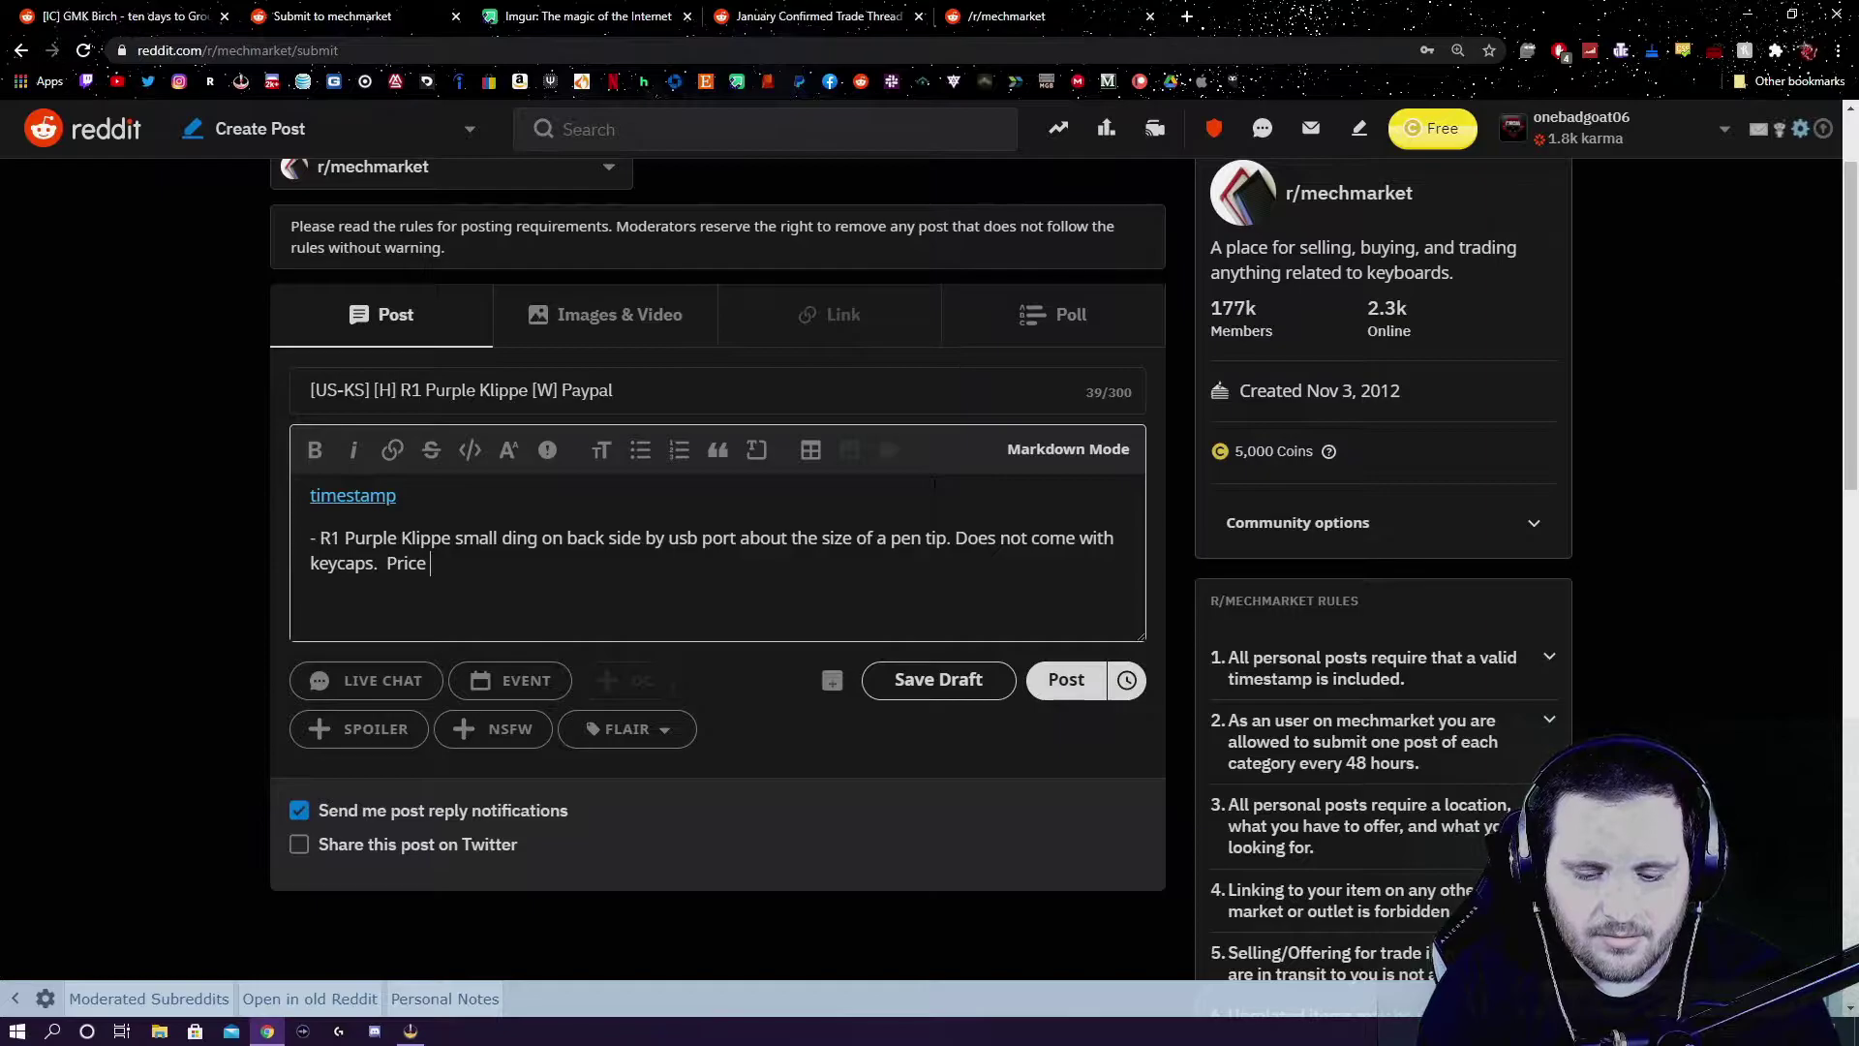
pyautogui.write(' @')
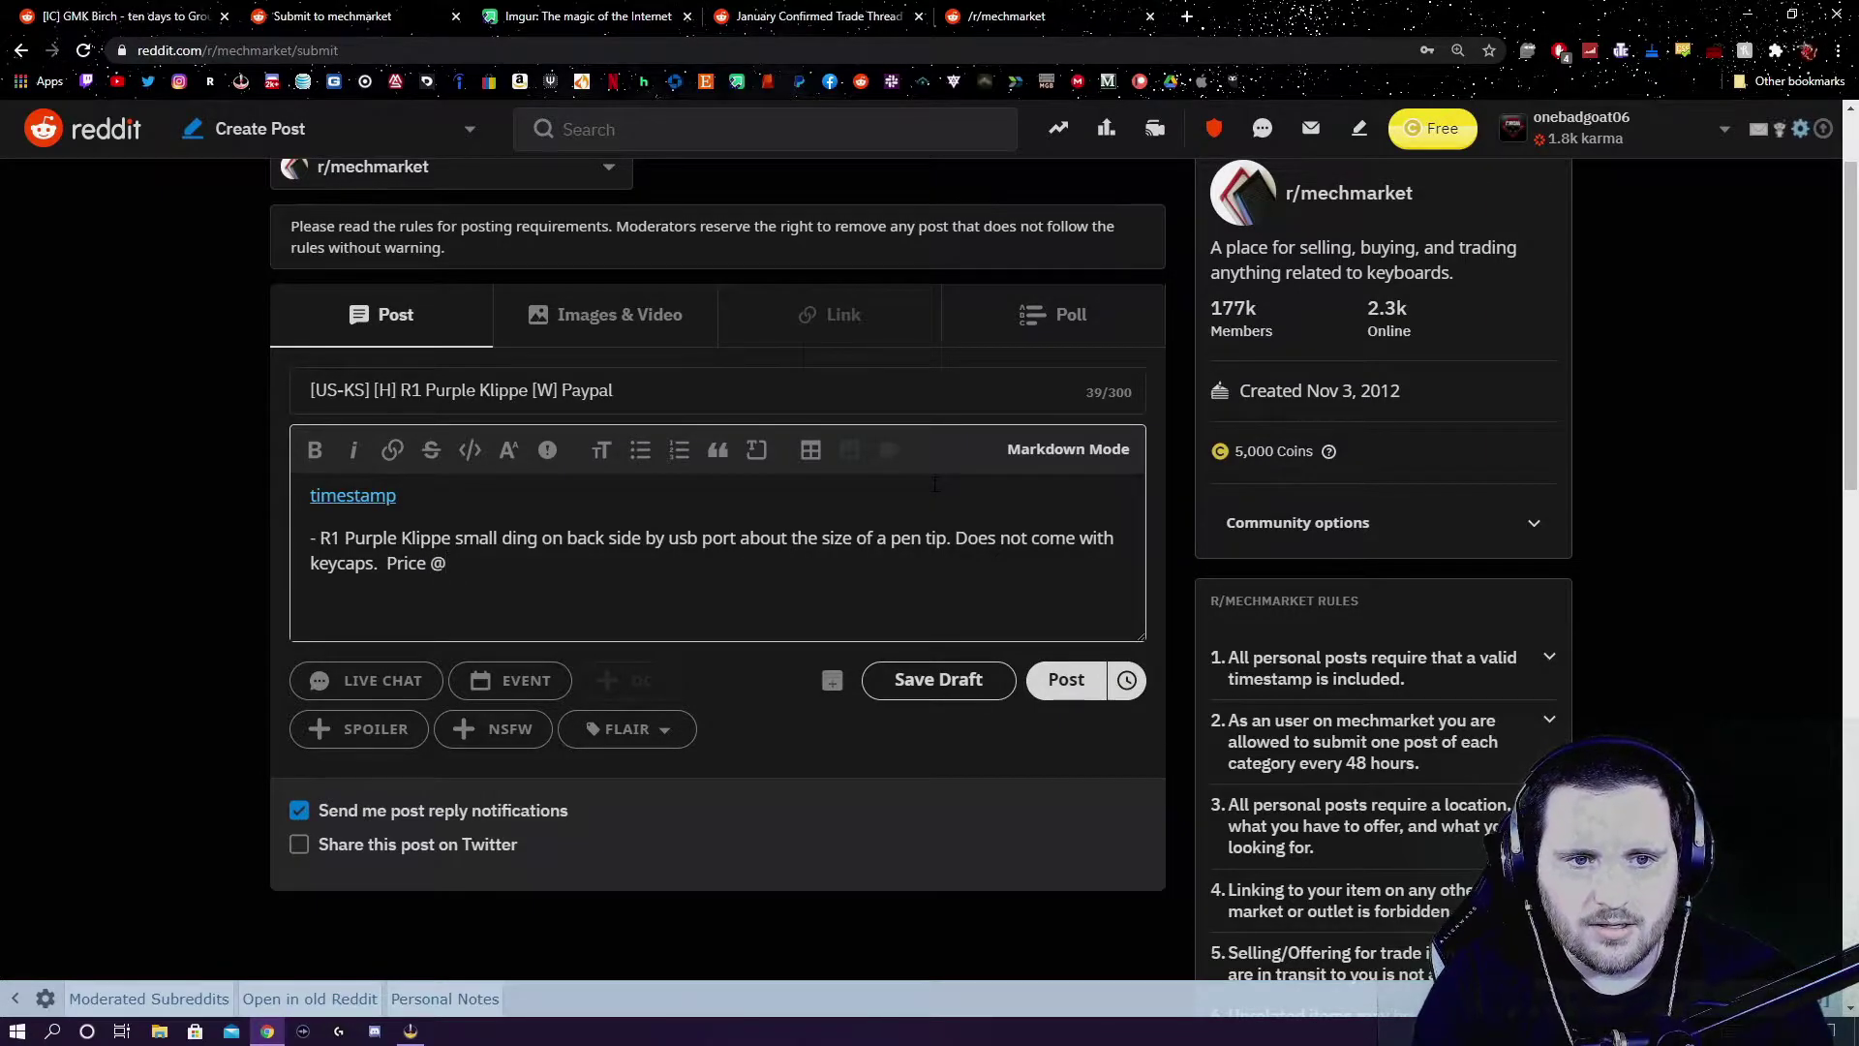
pyautogui.press('BackSpace')
pyautogui.press('Return')
pyautogui.write('$')
pyautogui.press('BackSpace')
pyautogui.press('BackSpace')
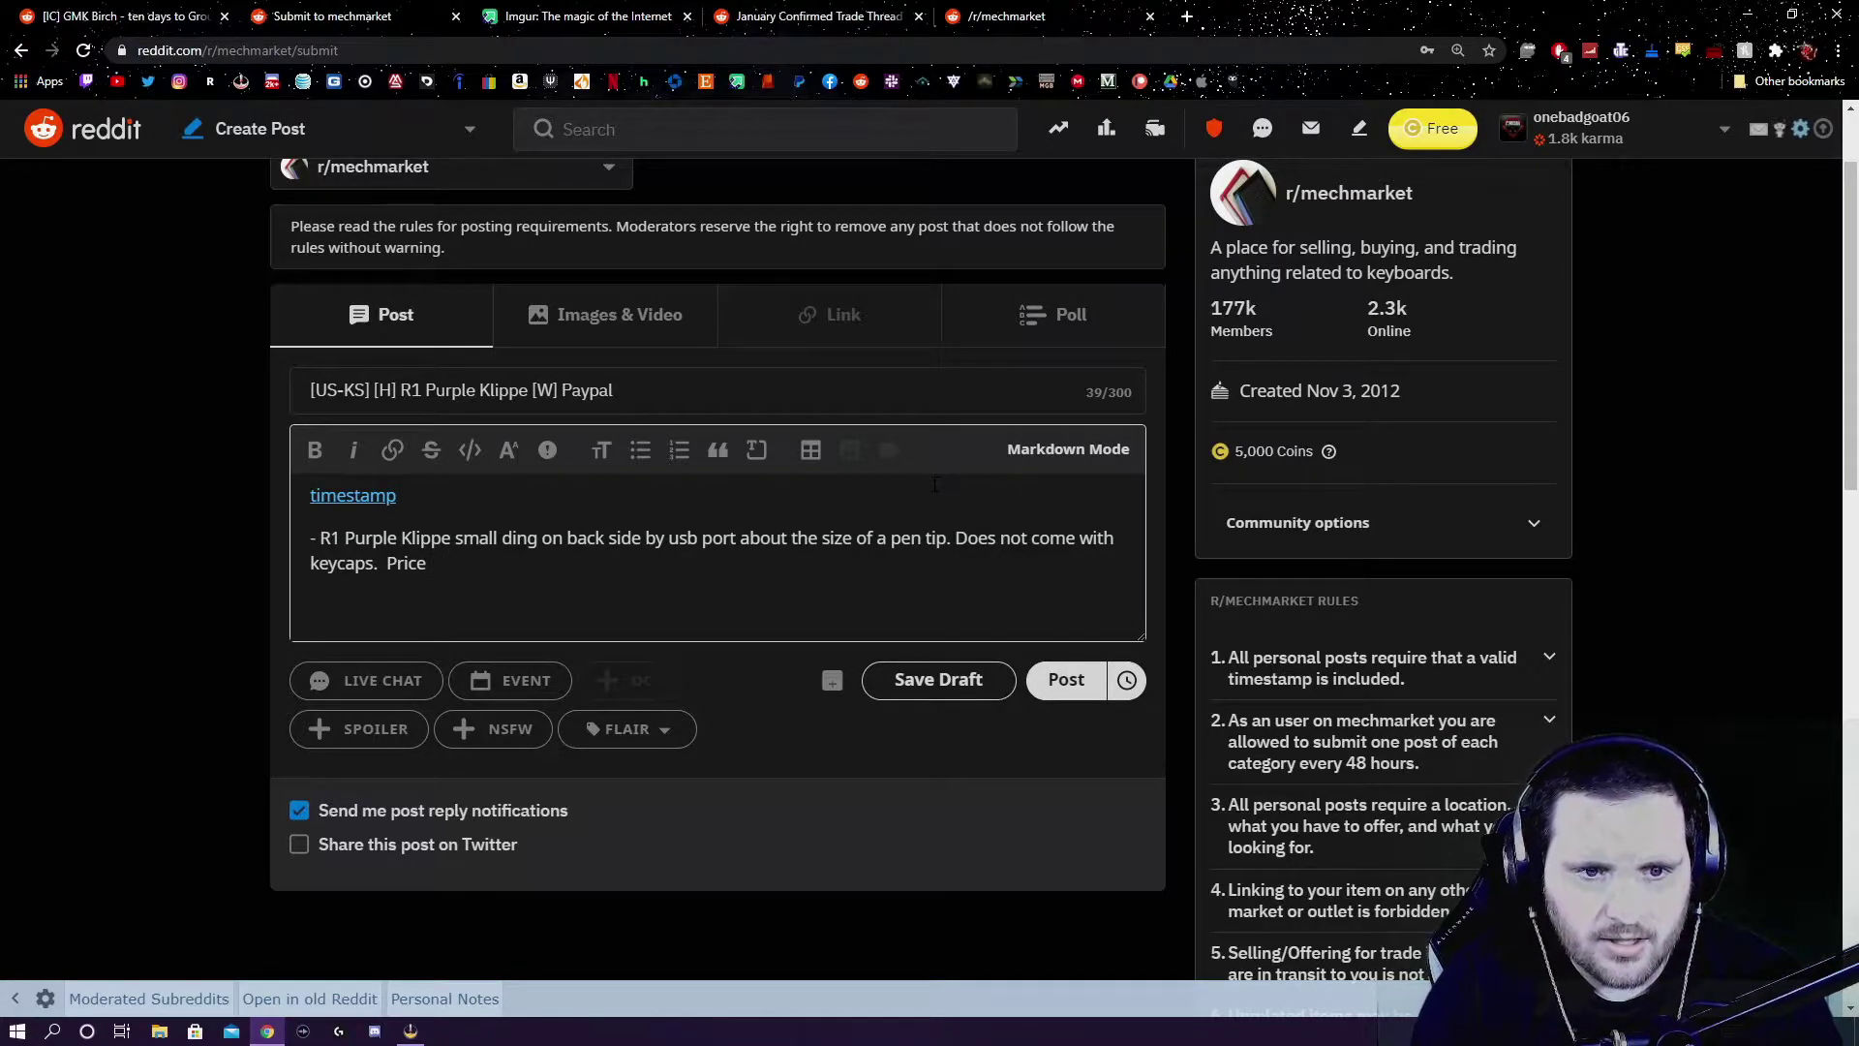
pyautogui.write('#=')
pyautogui.press('BackSpace')
pyautogui.press('BackSpace')
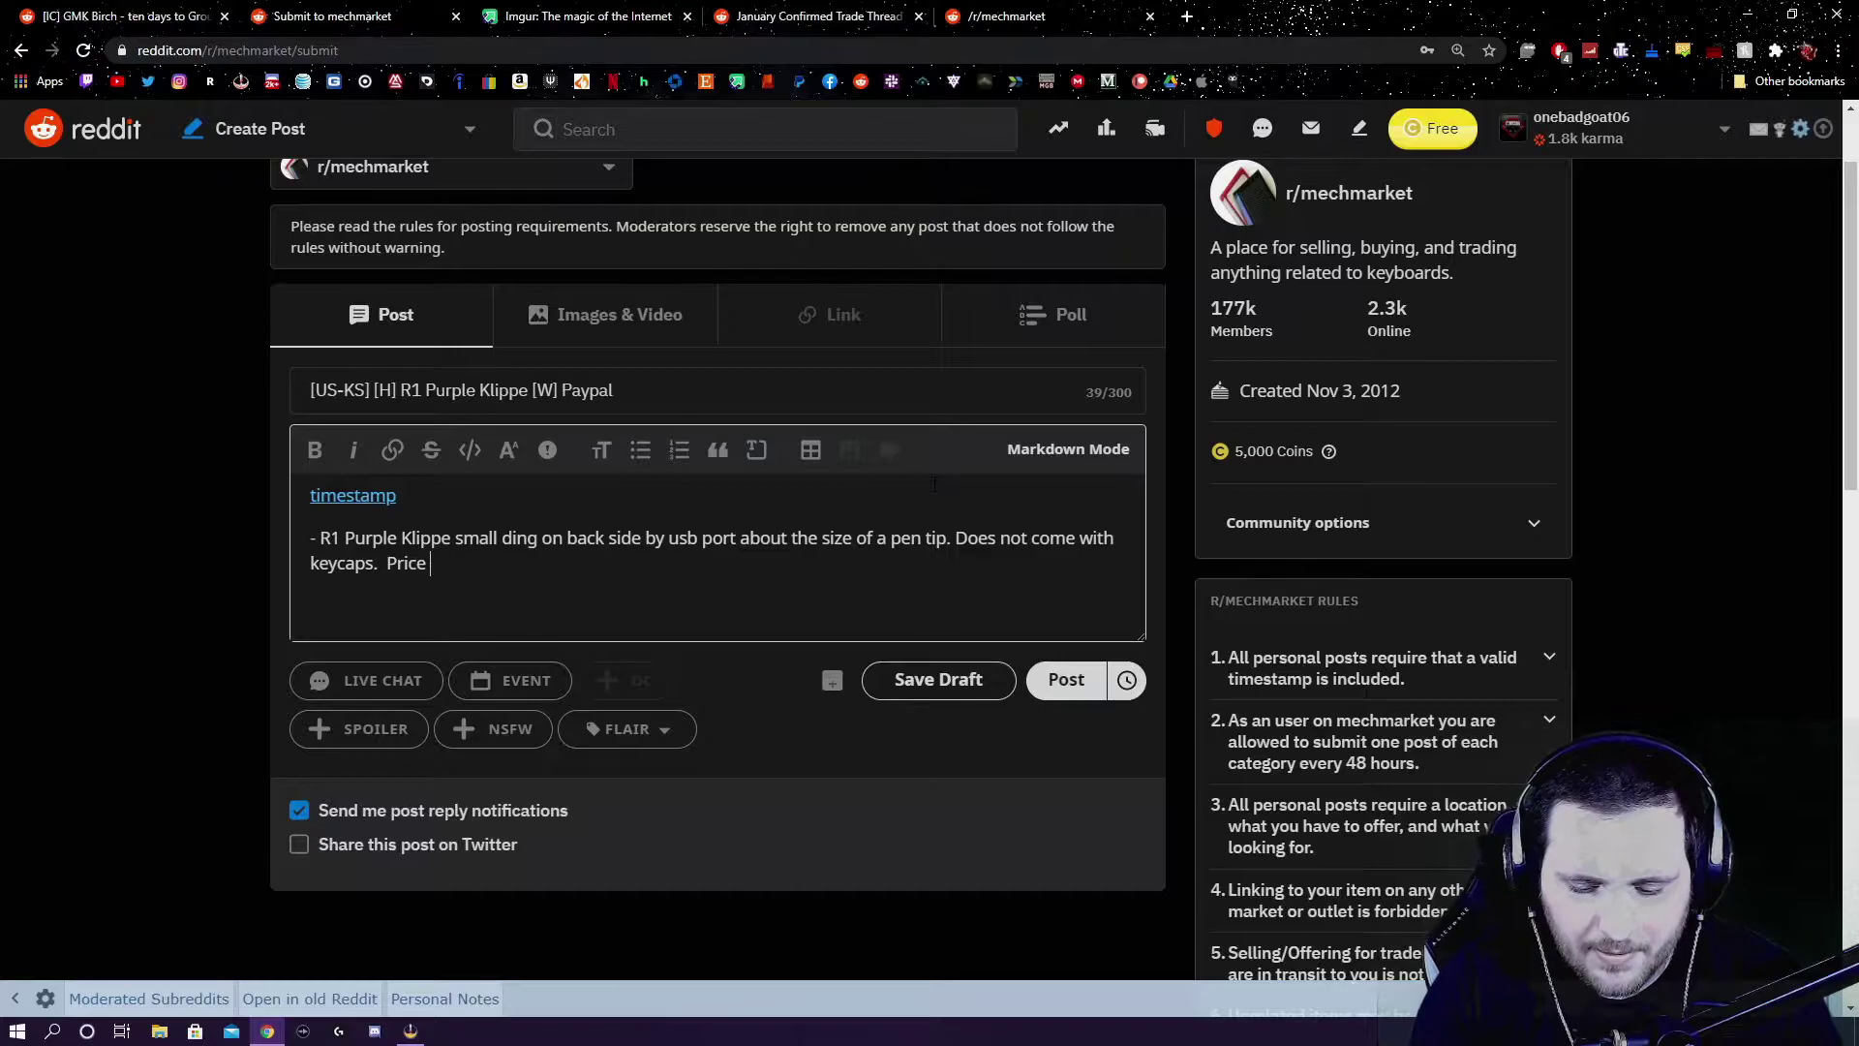
pyautogui.write('$')
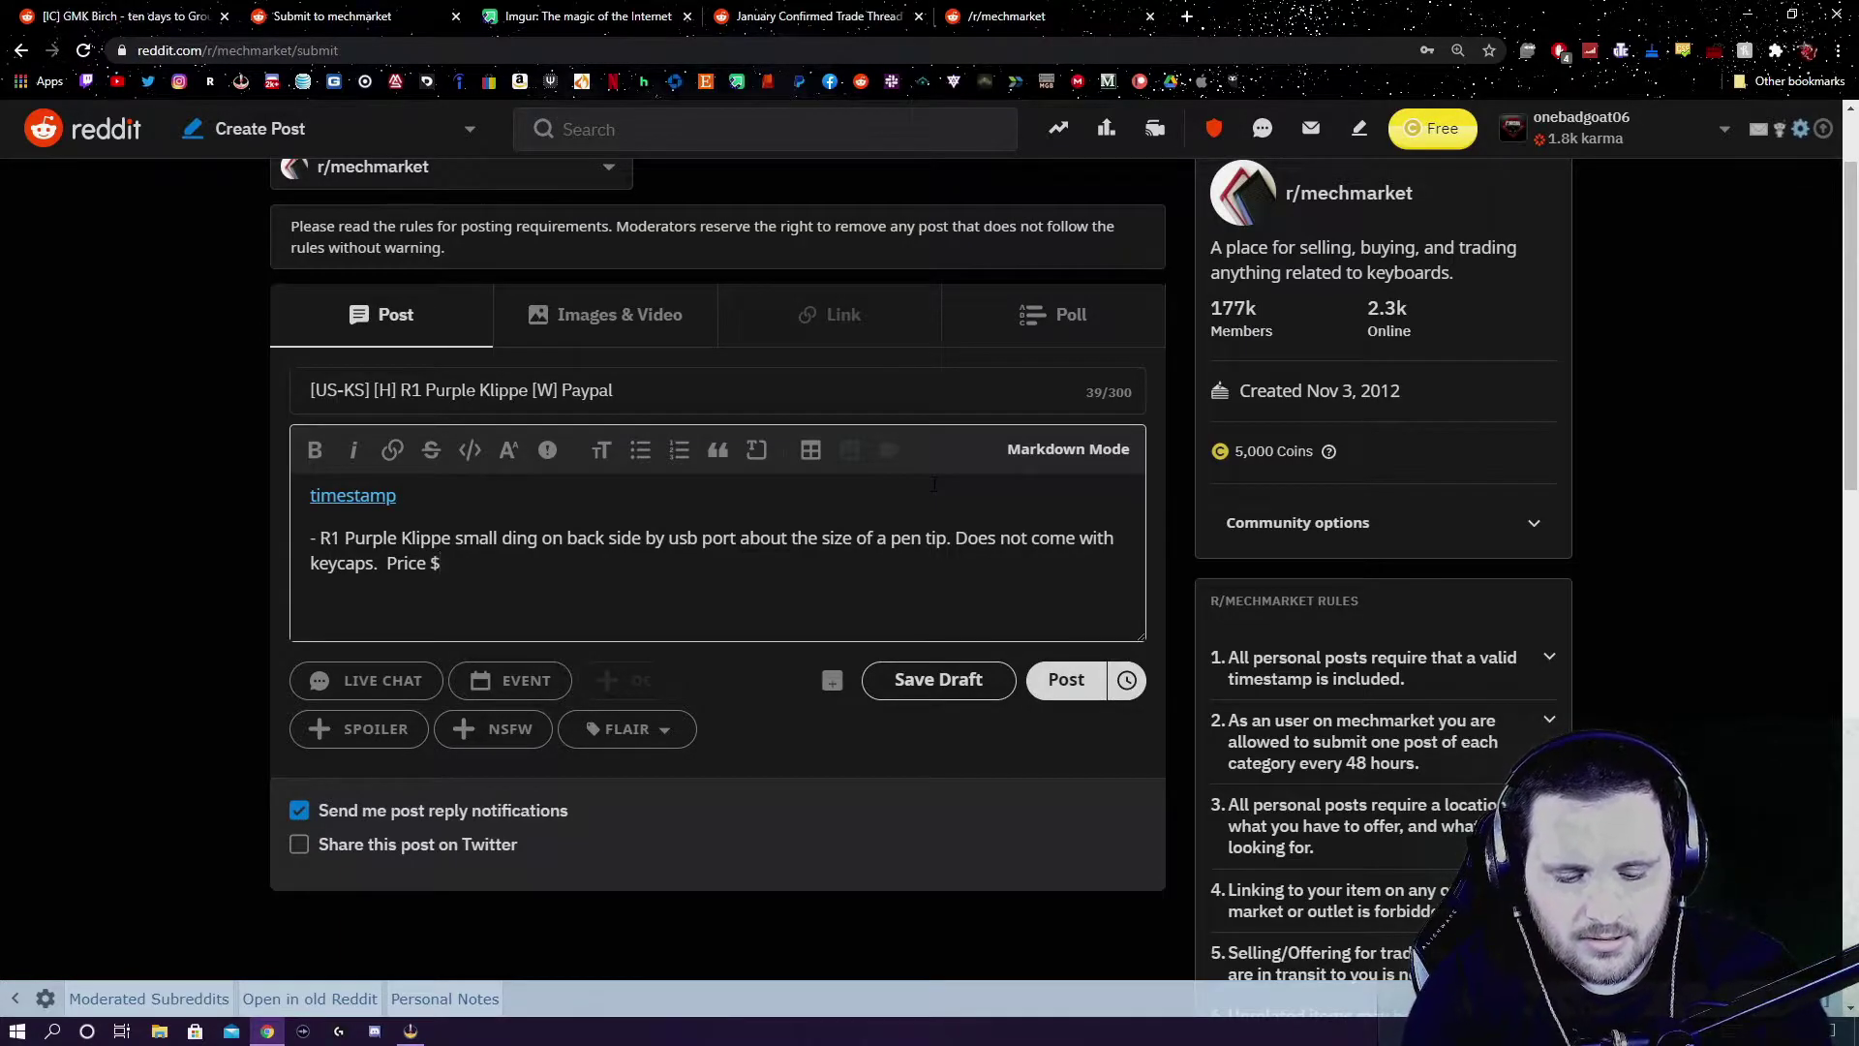
pyautogui.write('200 ')
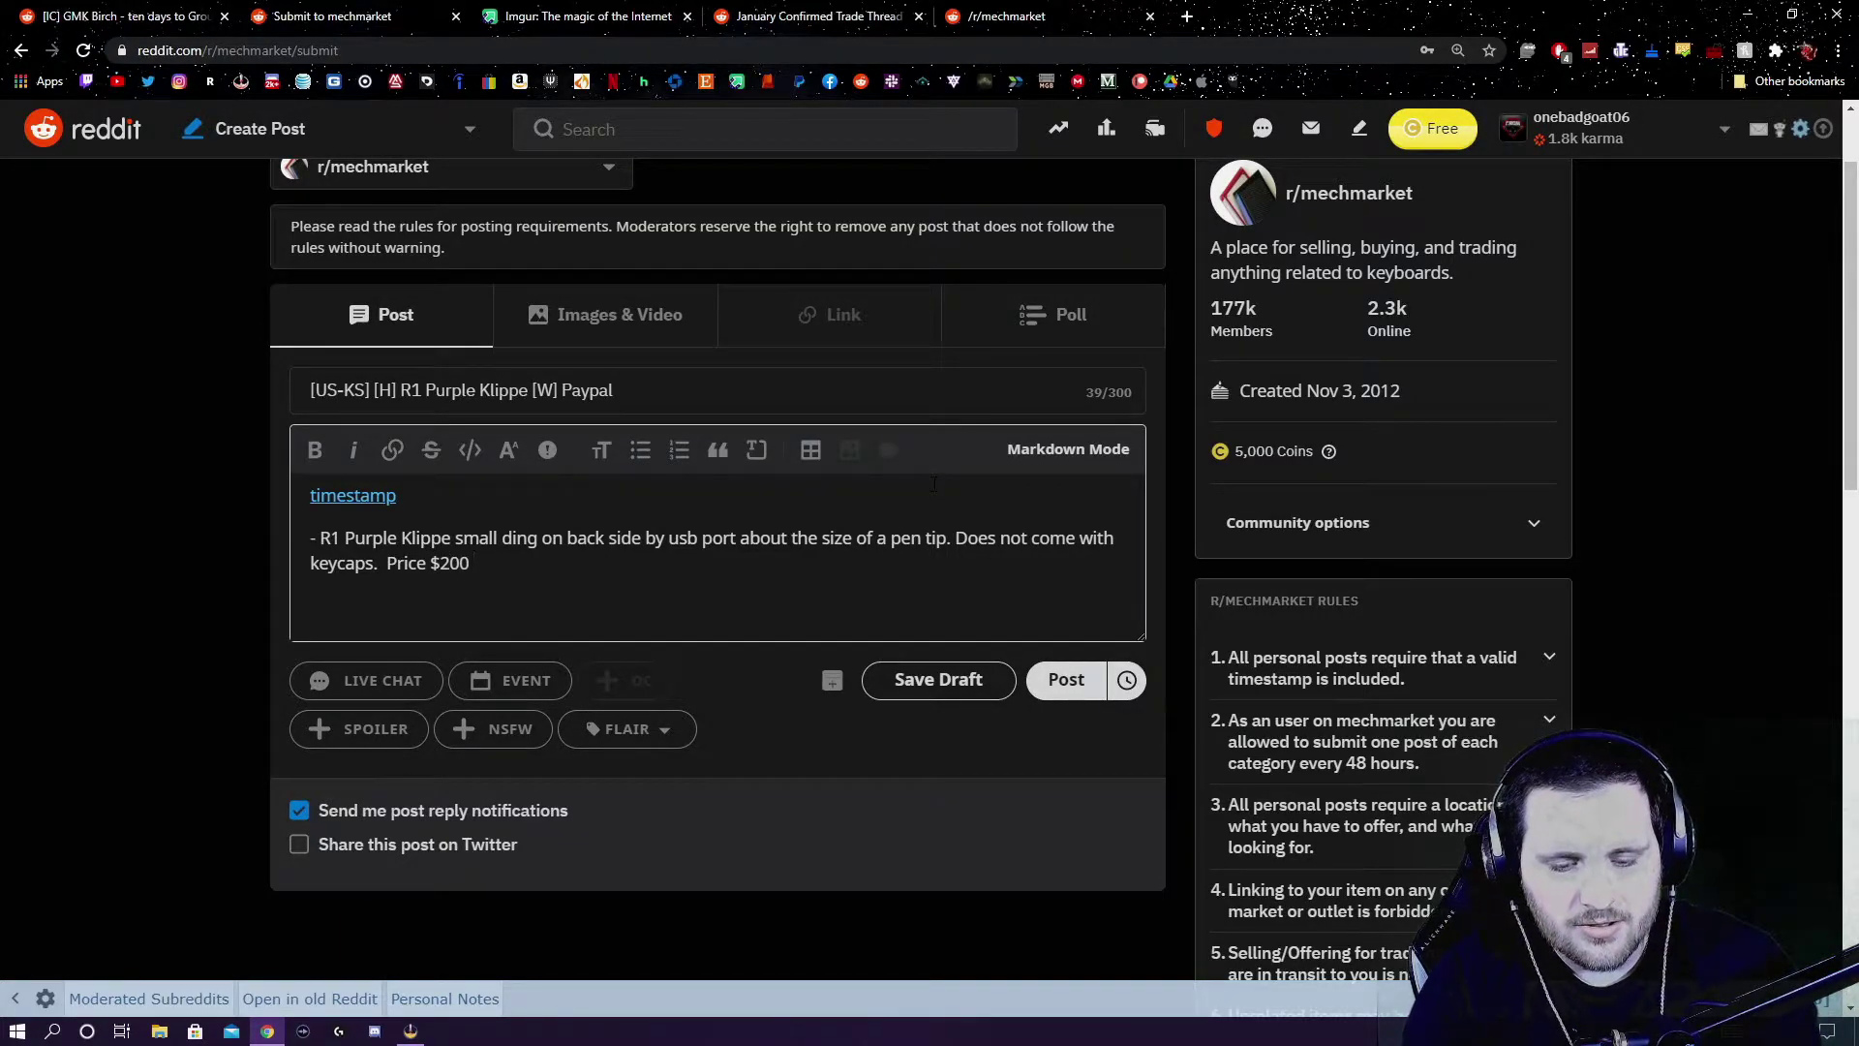
pyautogui.write('Shipped')
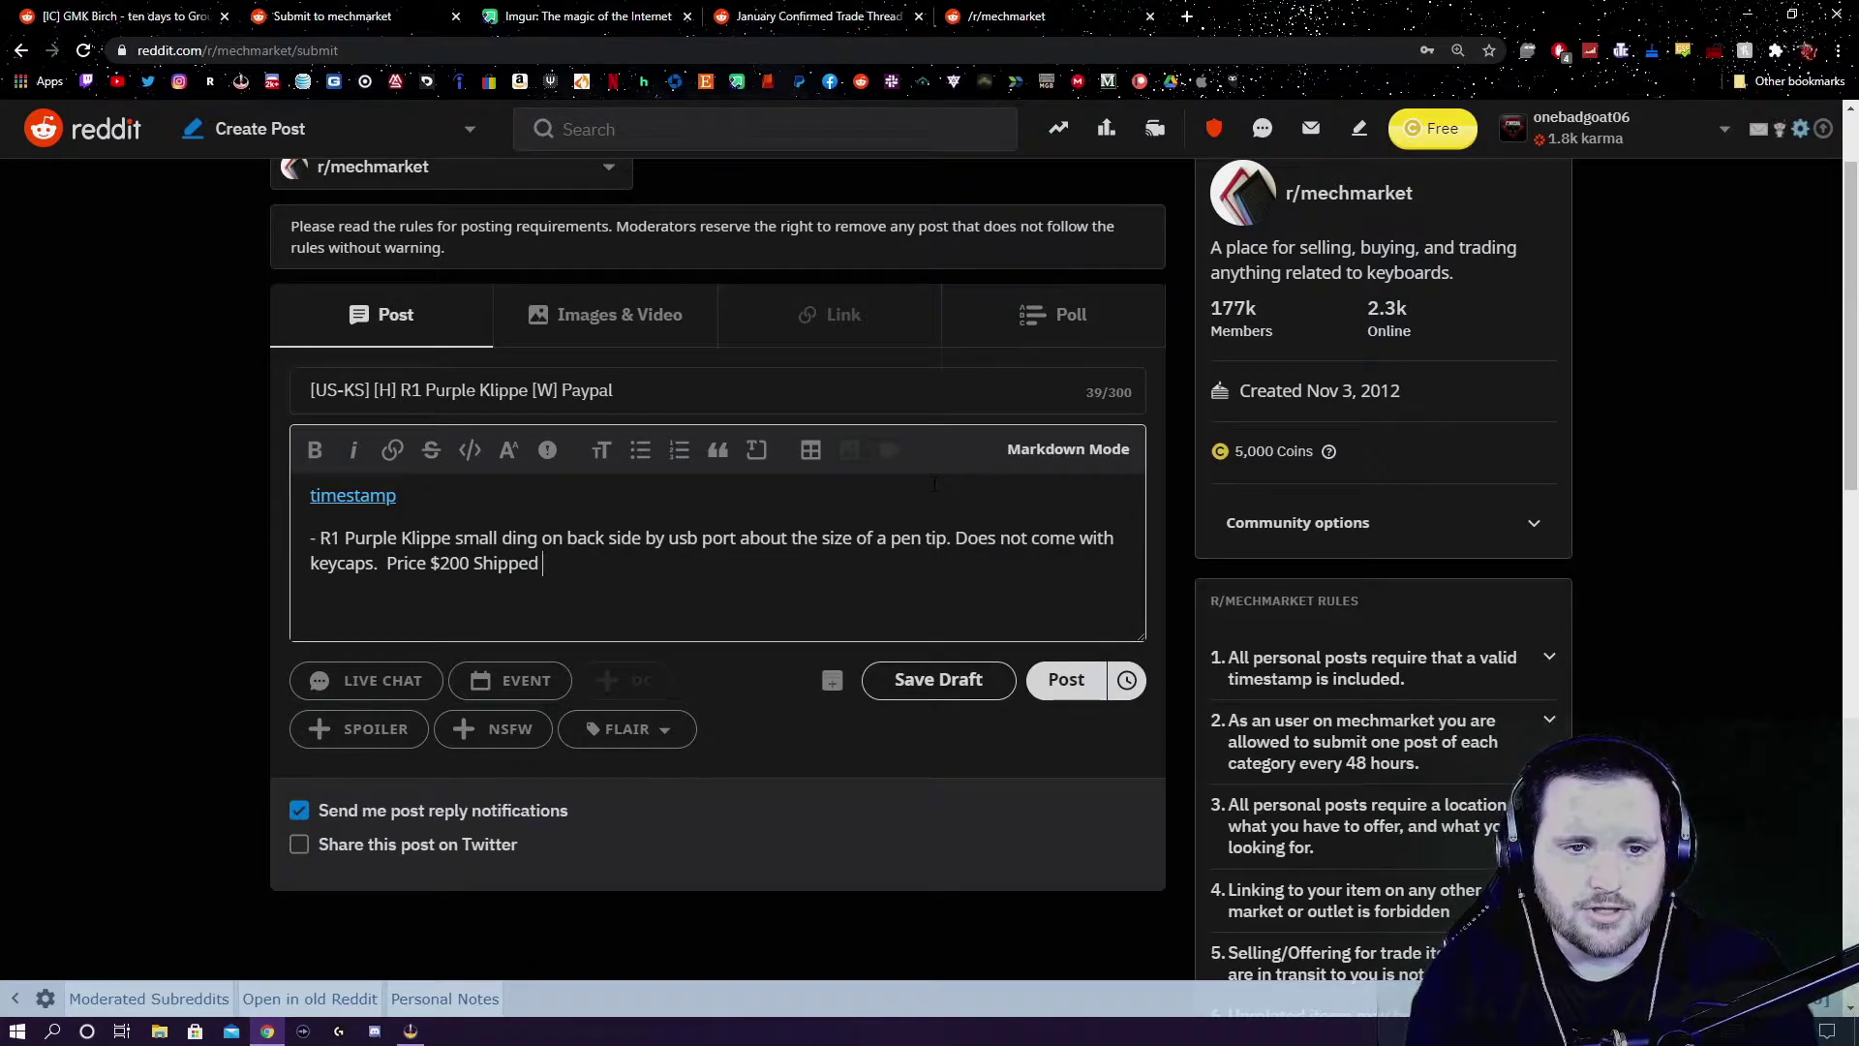
pyautogui.press('Return')
# - Add the closing line 'Comment before messaging' beneath the price line
pyautogui.write('Com')
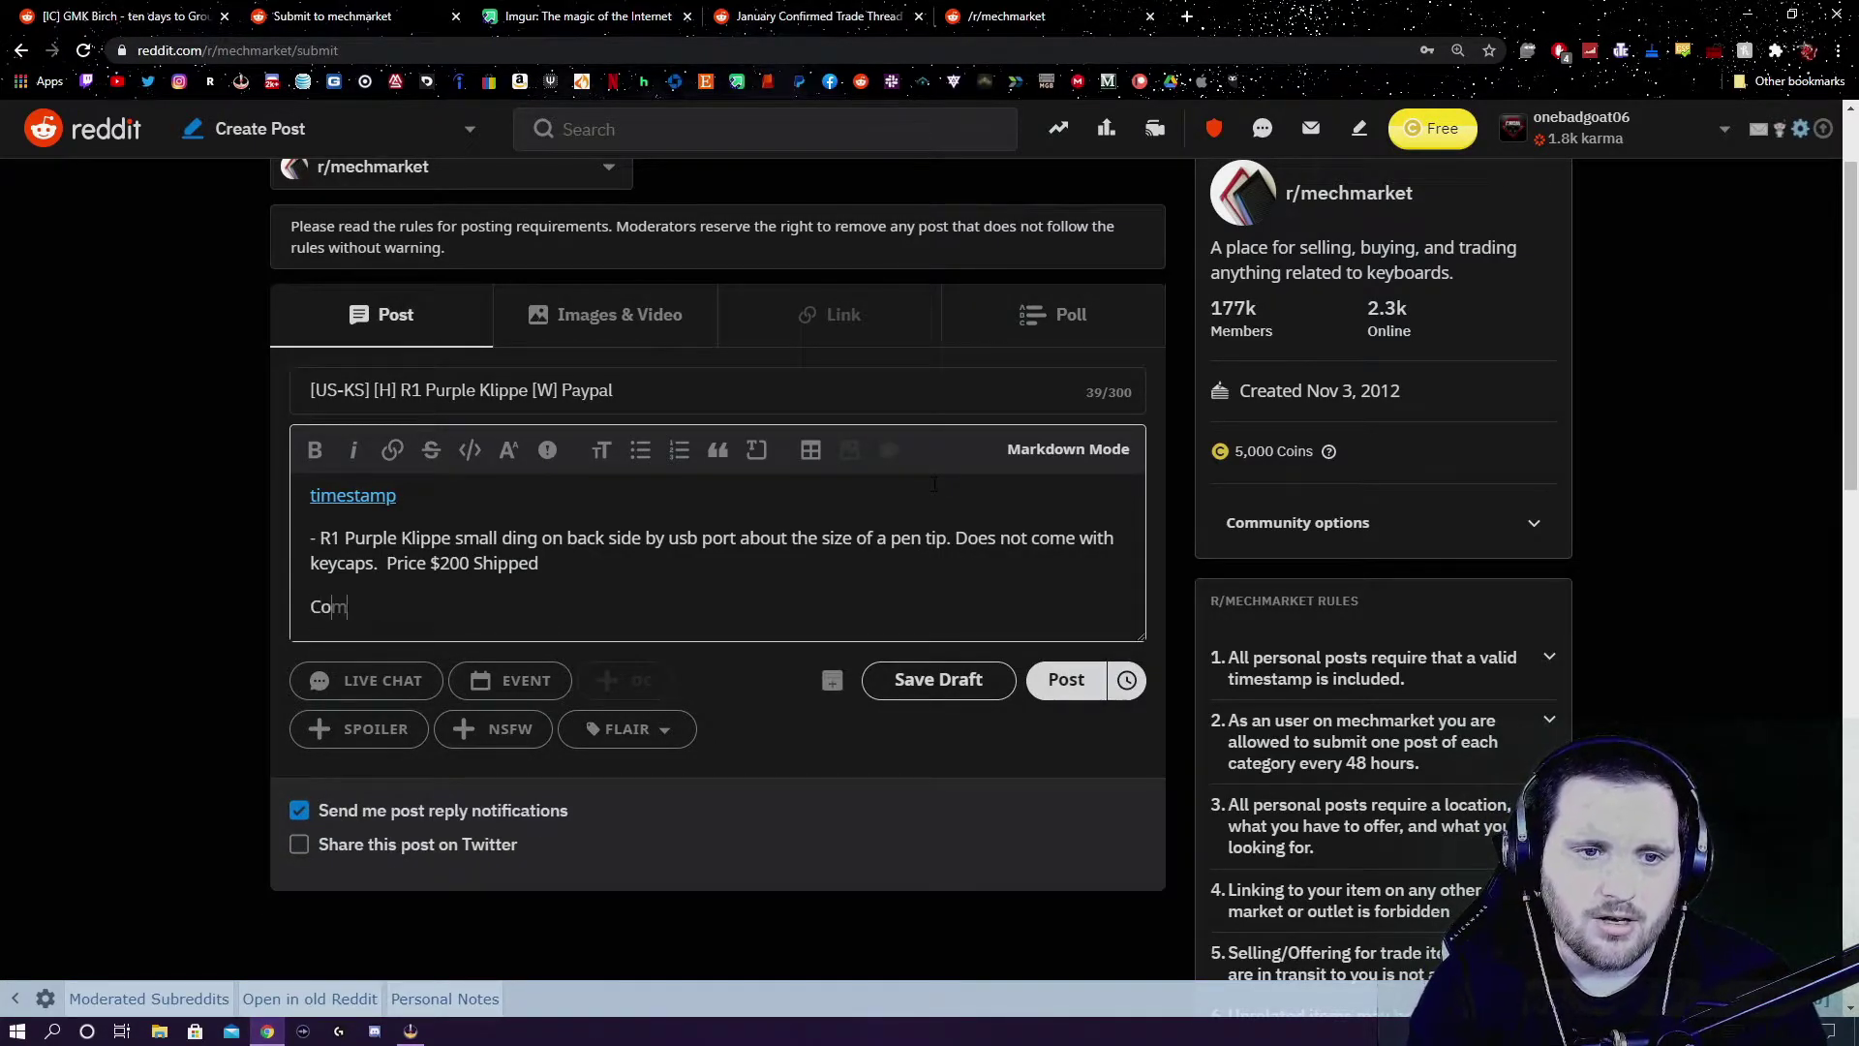
pyautogui.write('ment before')
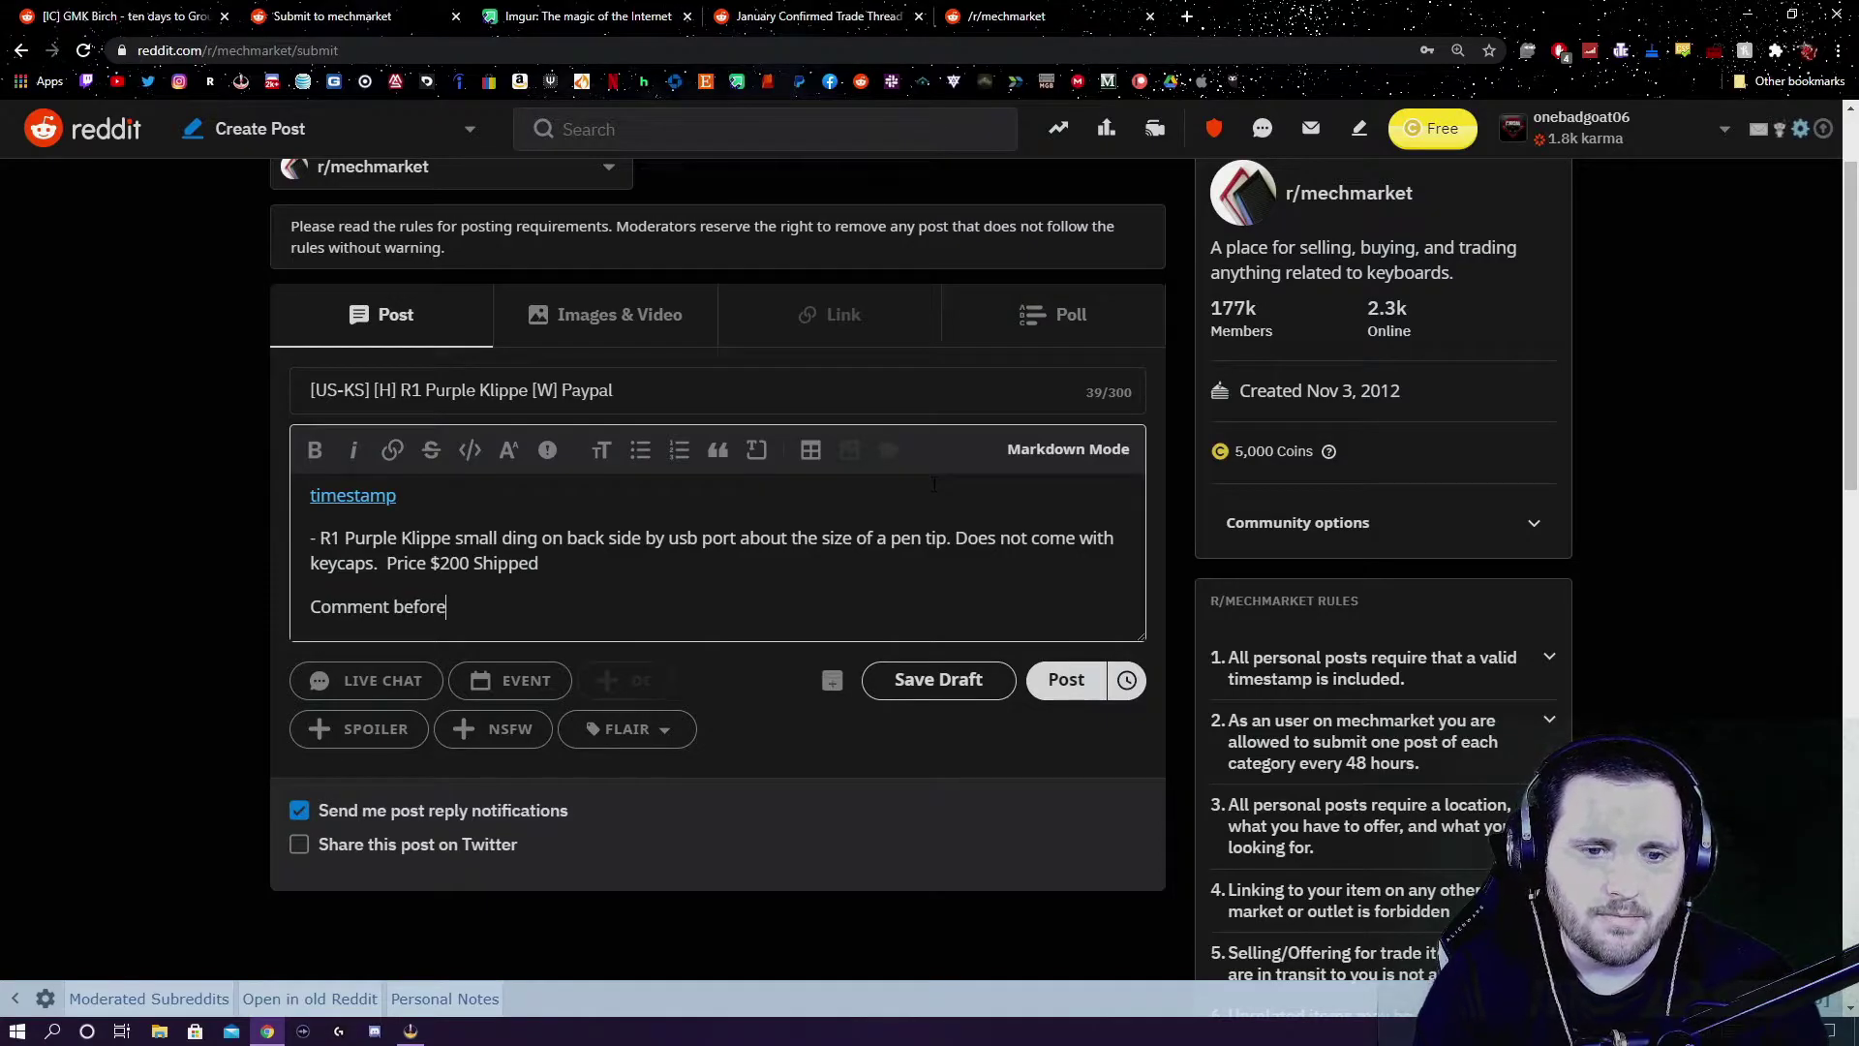
pyautogui.write(' PM')
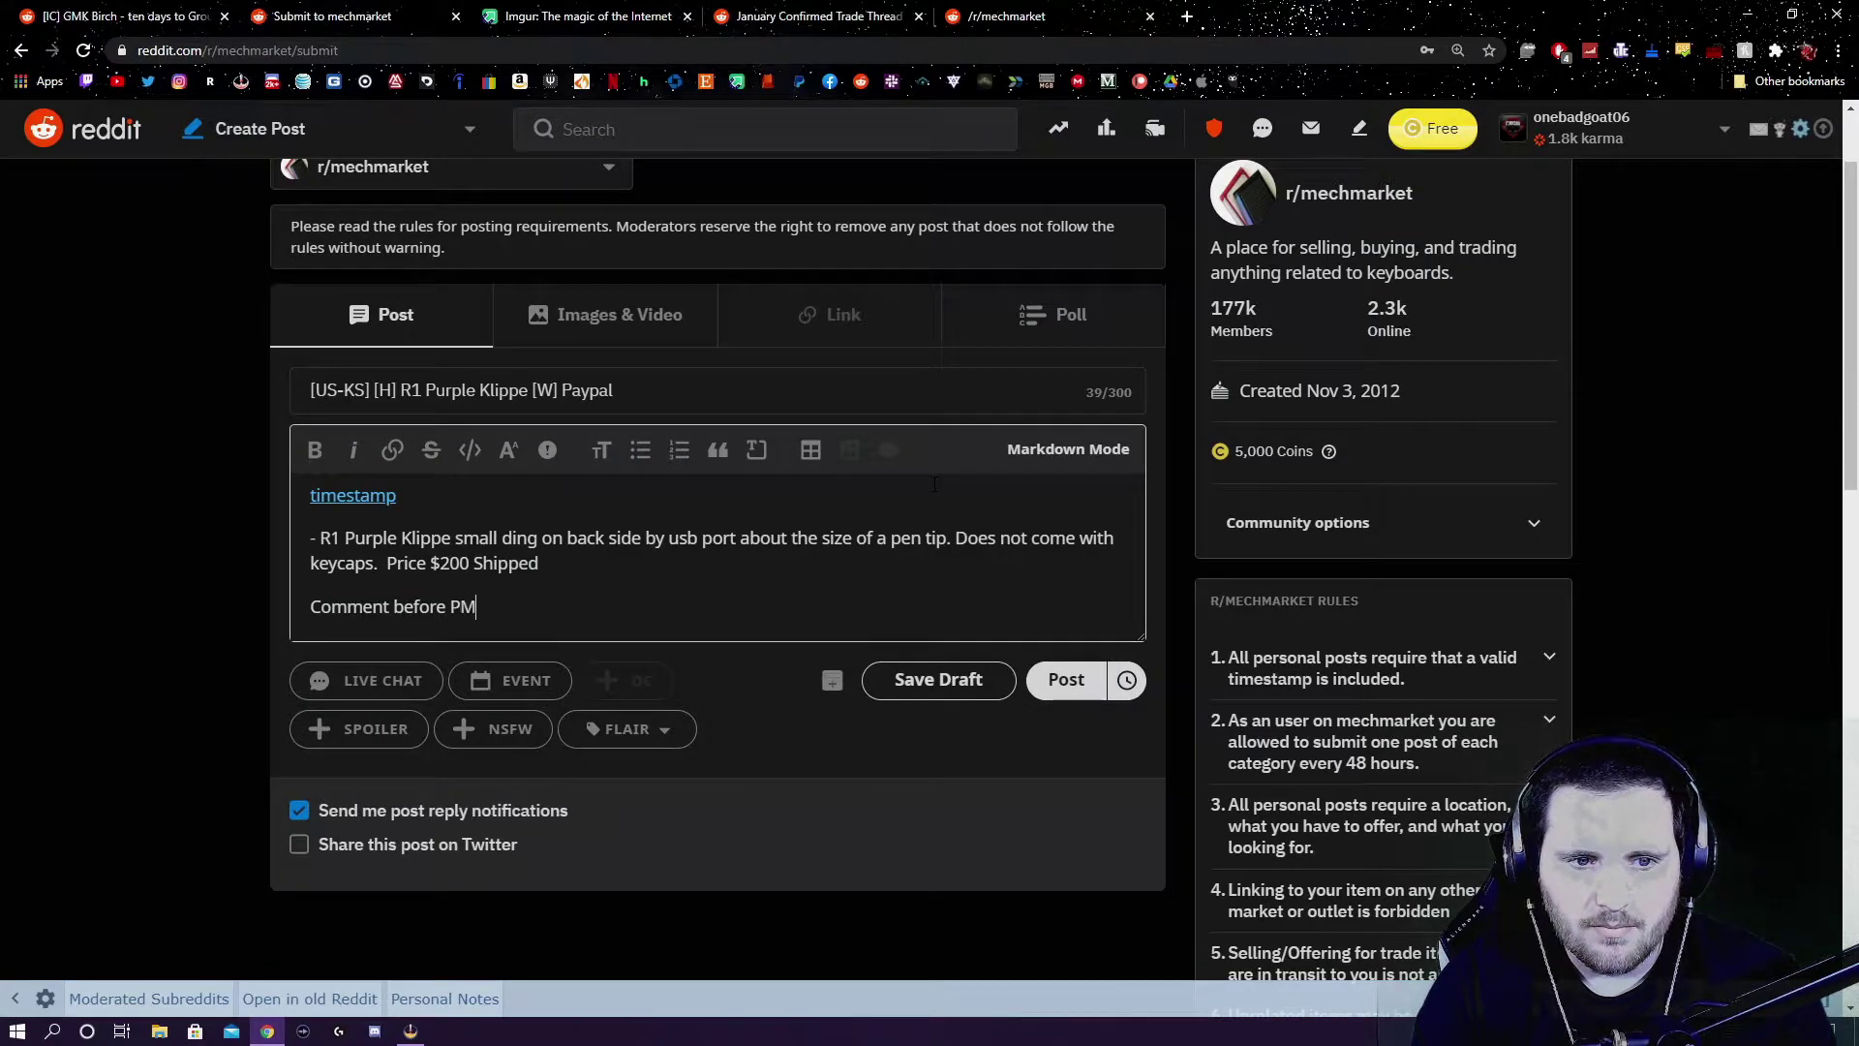
pyautogui.press('BackSpace')
pyautogui.press('BackSpace')
pyautogui.write('me')
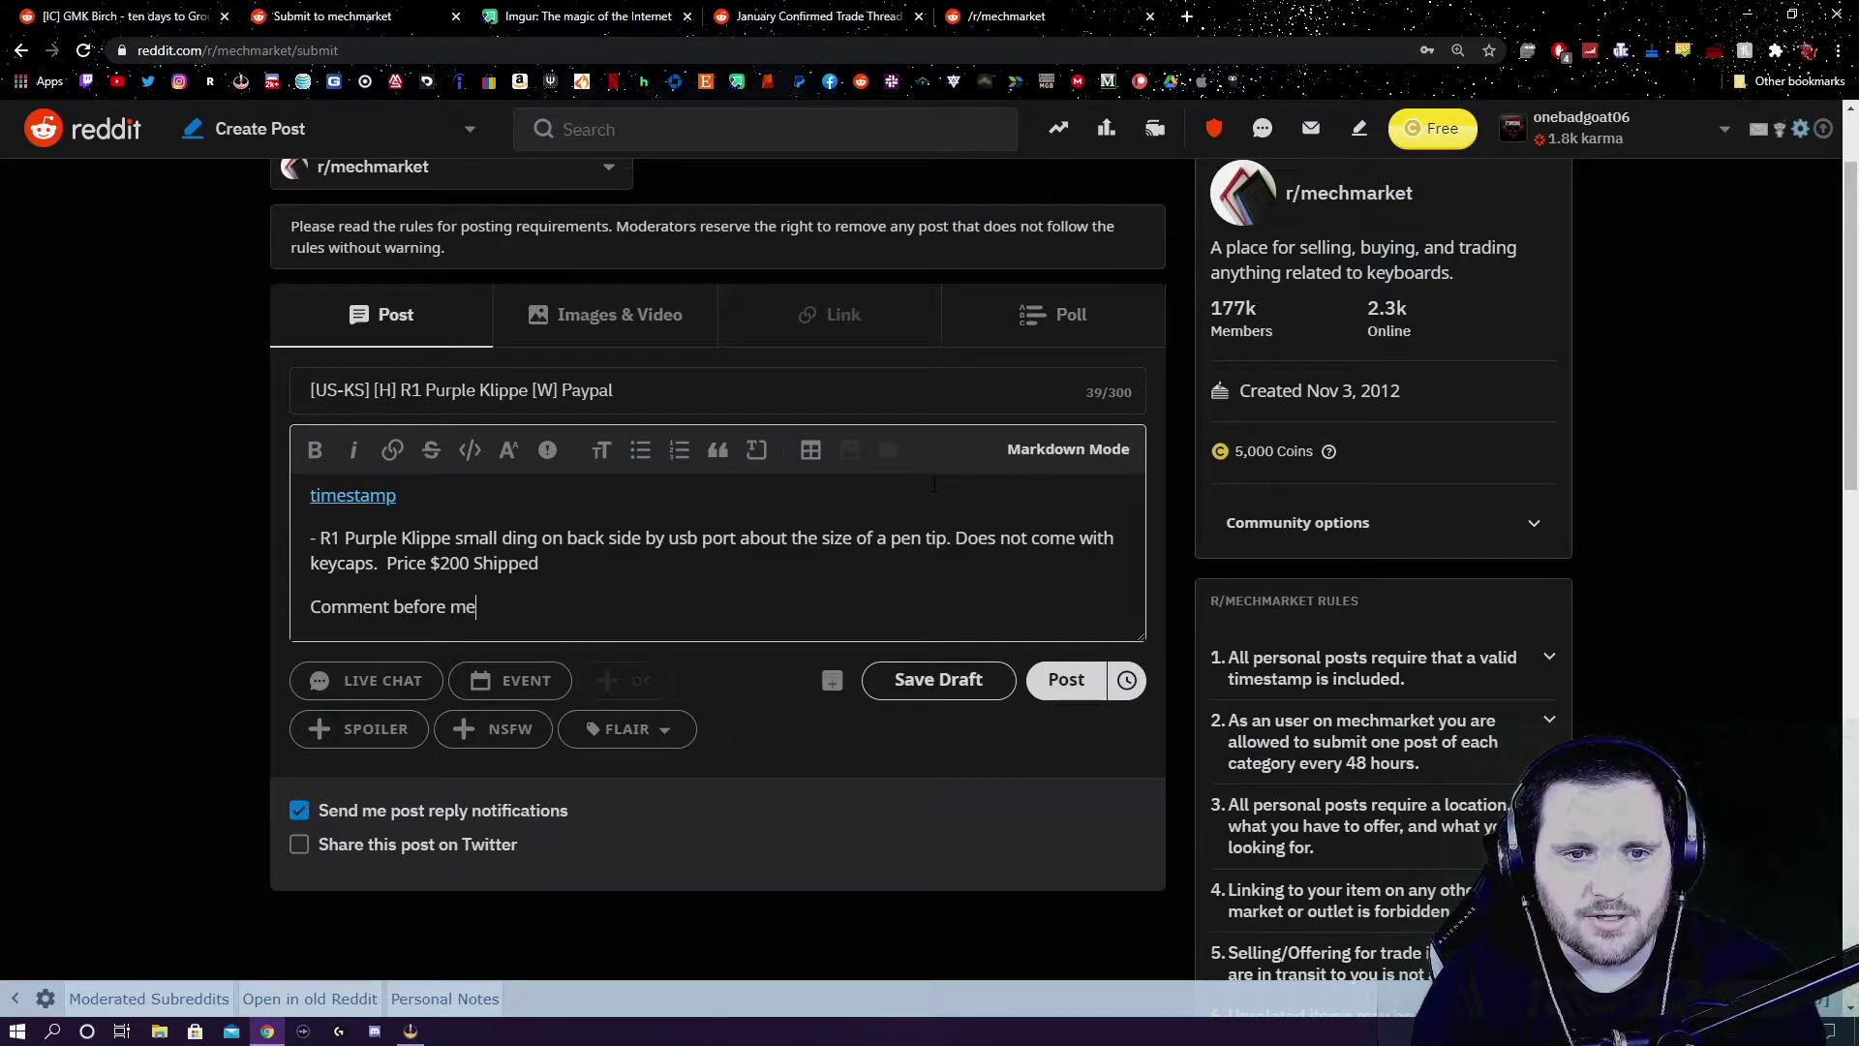
pyautogui.write('ssing')
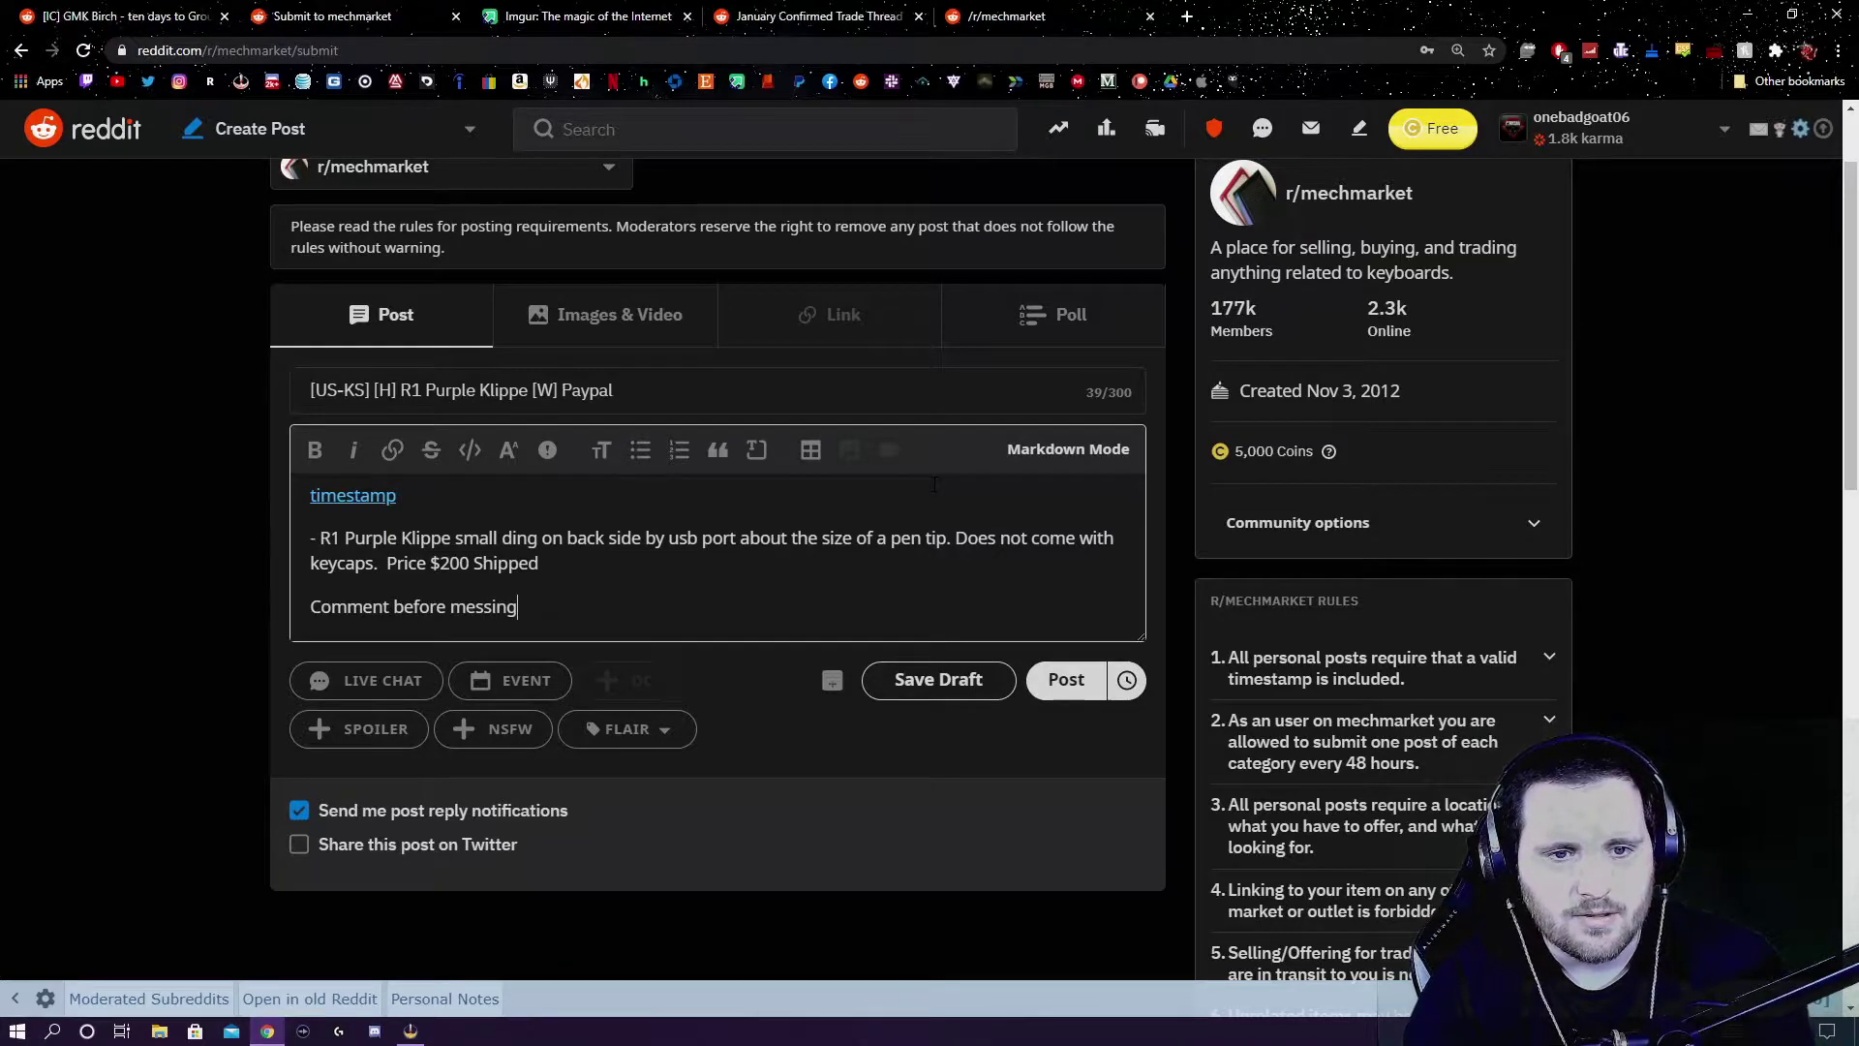
pyautogui.press('BackSpace')
pyautogui.press('BackSpace')
pyautogui.press('BackSpace')
pyautogui.write('agin')
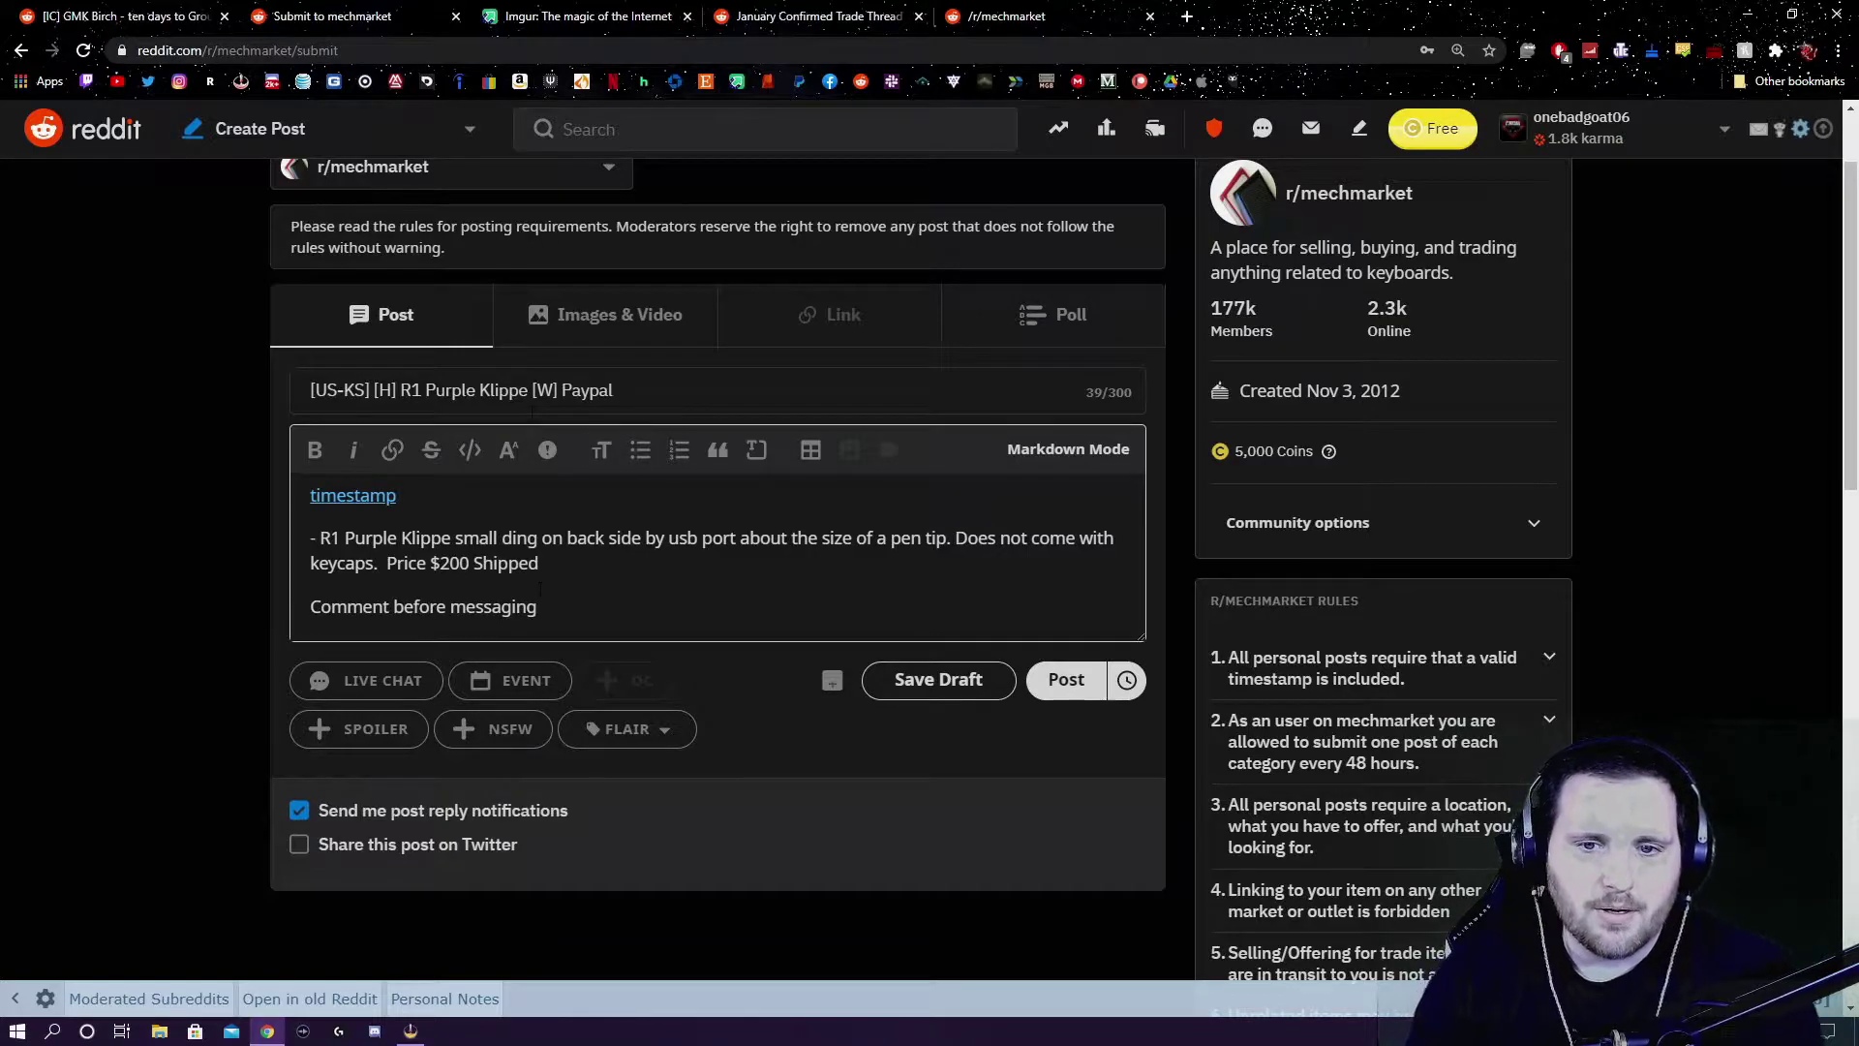
pyautogui.scroll(1, 340, 358)
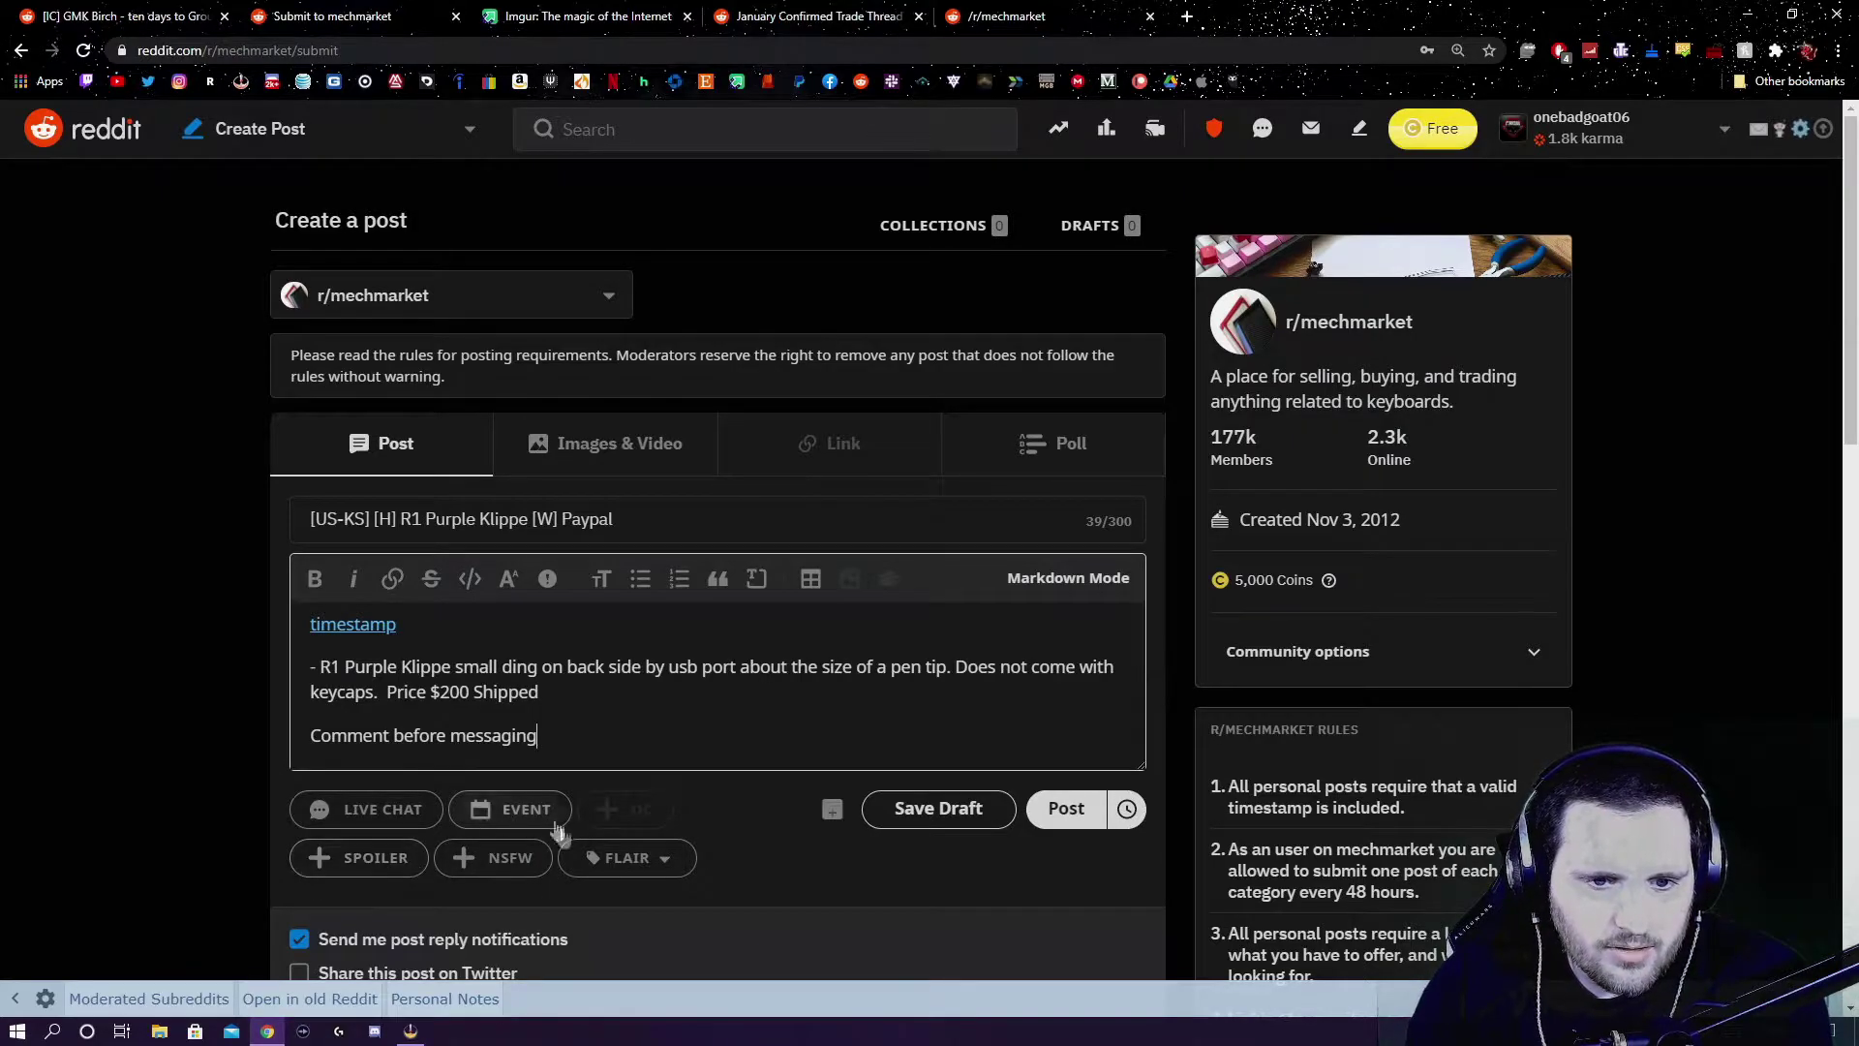
# - Apply the Selling flair to the R1 Purple Klippe post
pyautogui.click(627, 857)
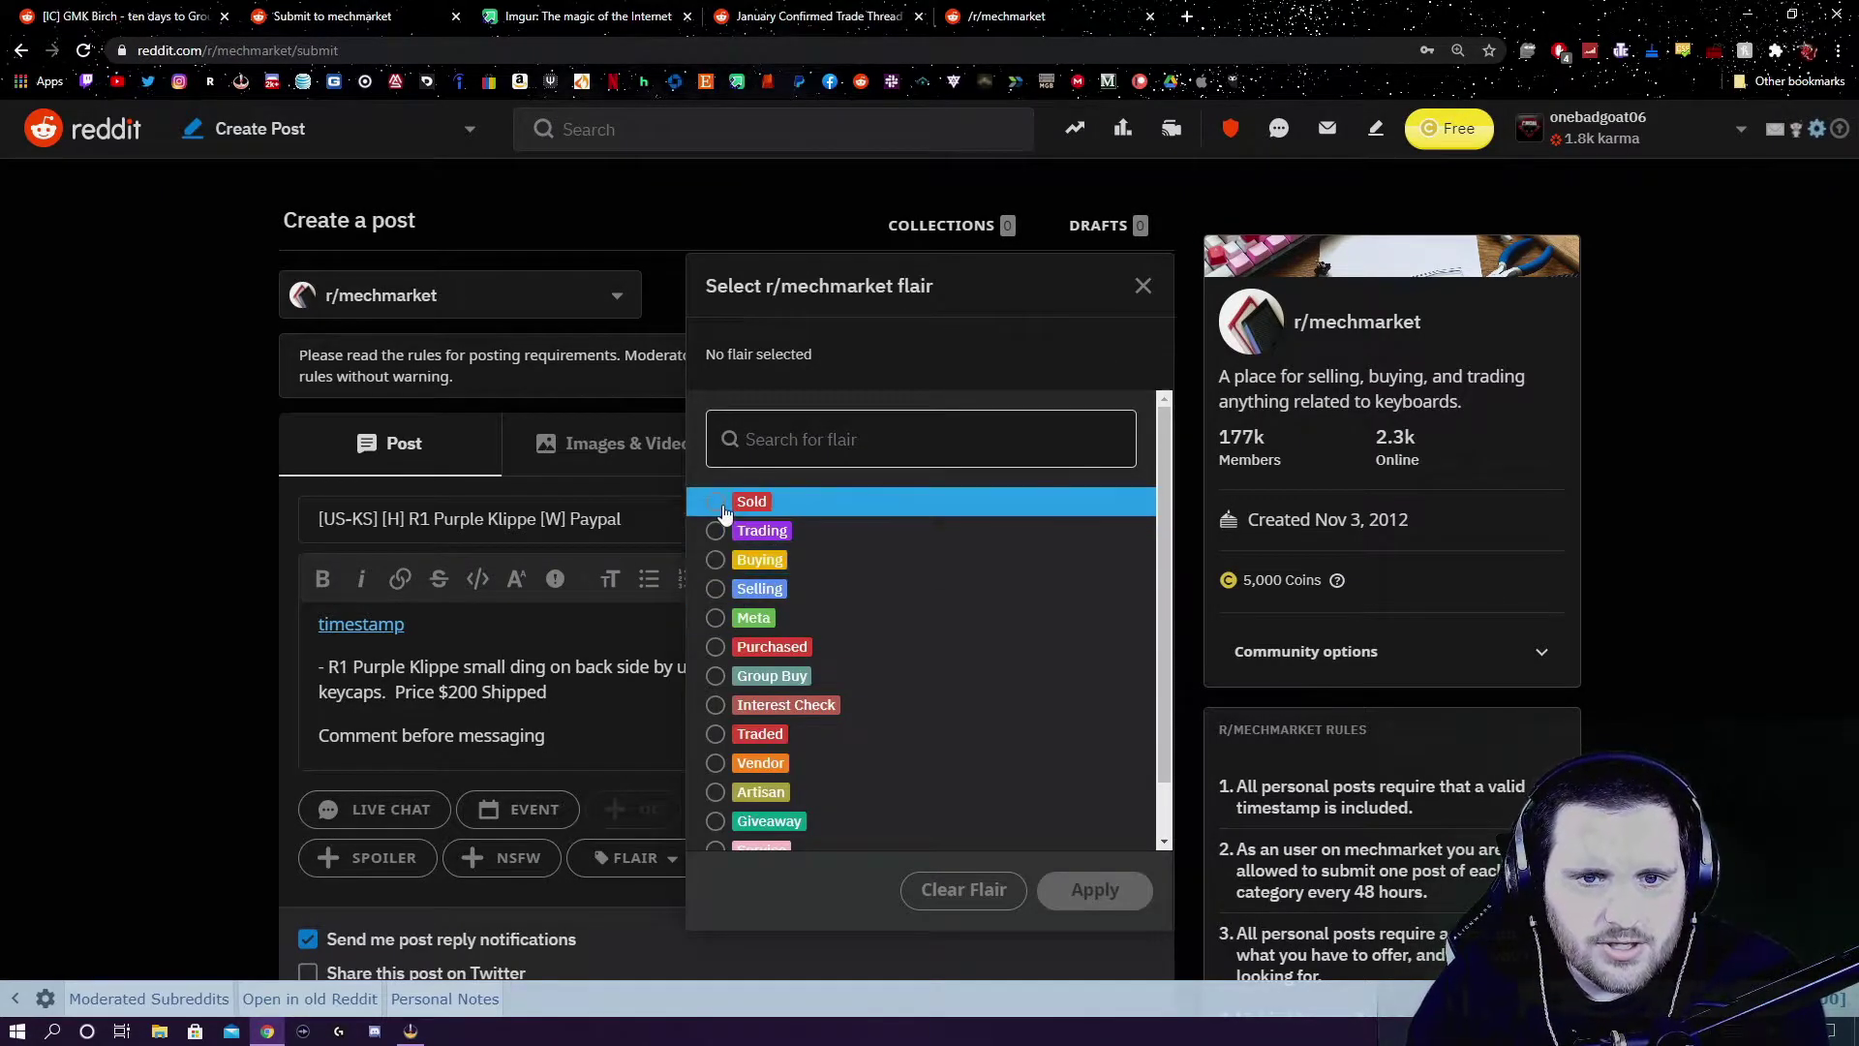
pyautogui.click(715, 589)
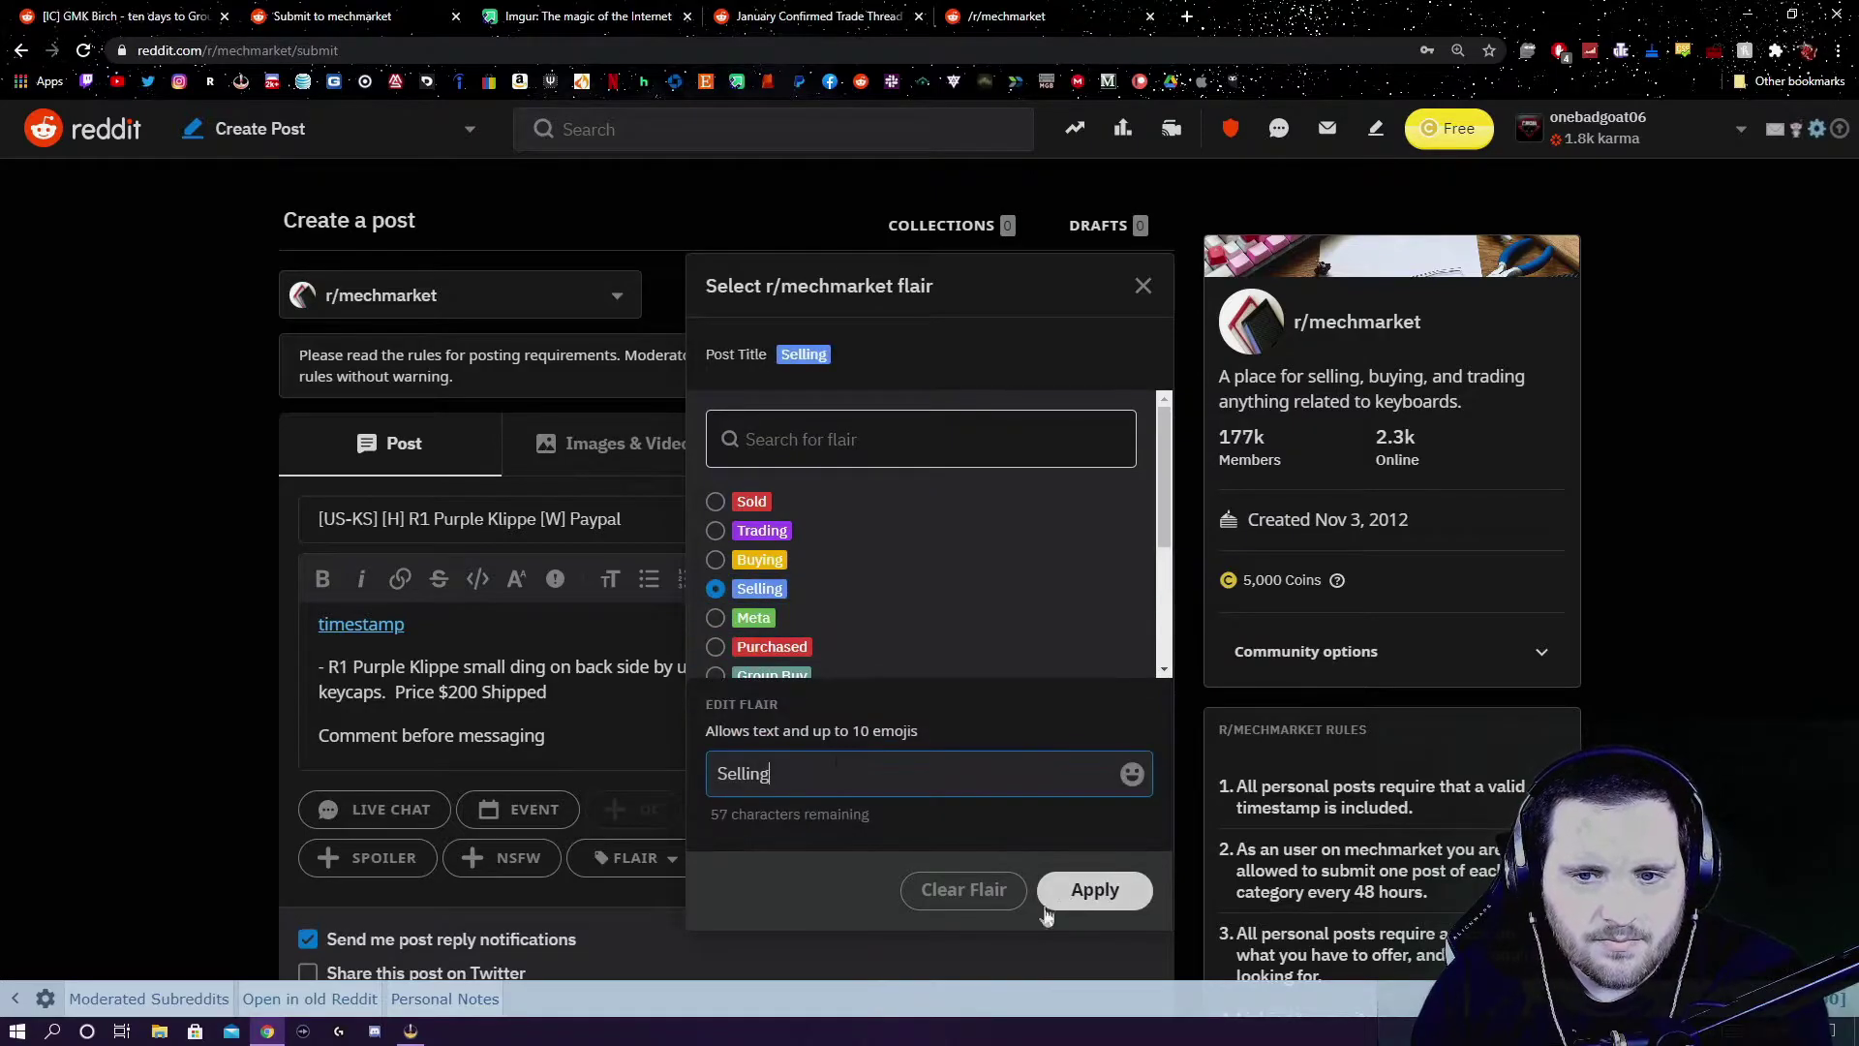
pyautogui.click(1095, 890)
pyautogui.scroll(-3, 532, 511)
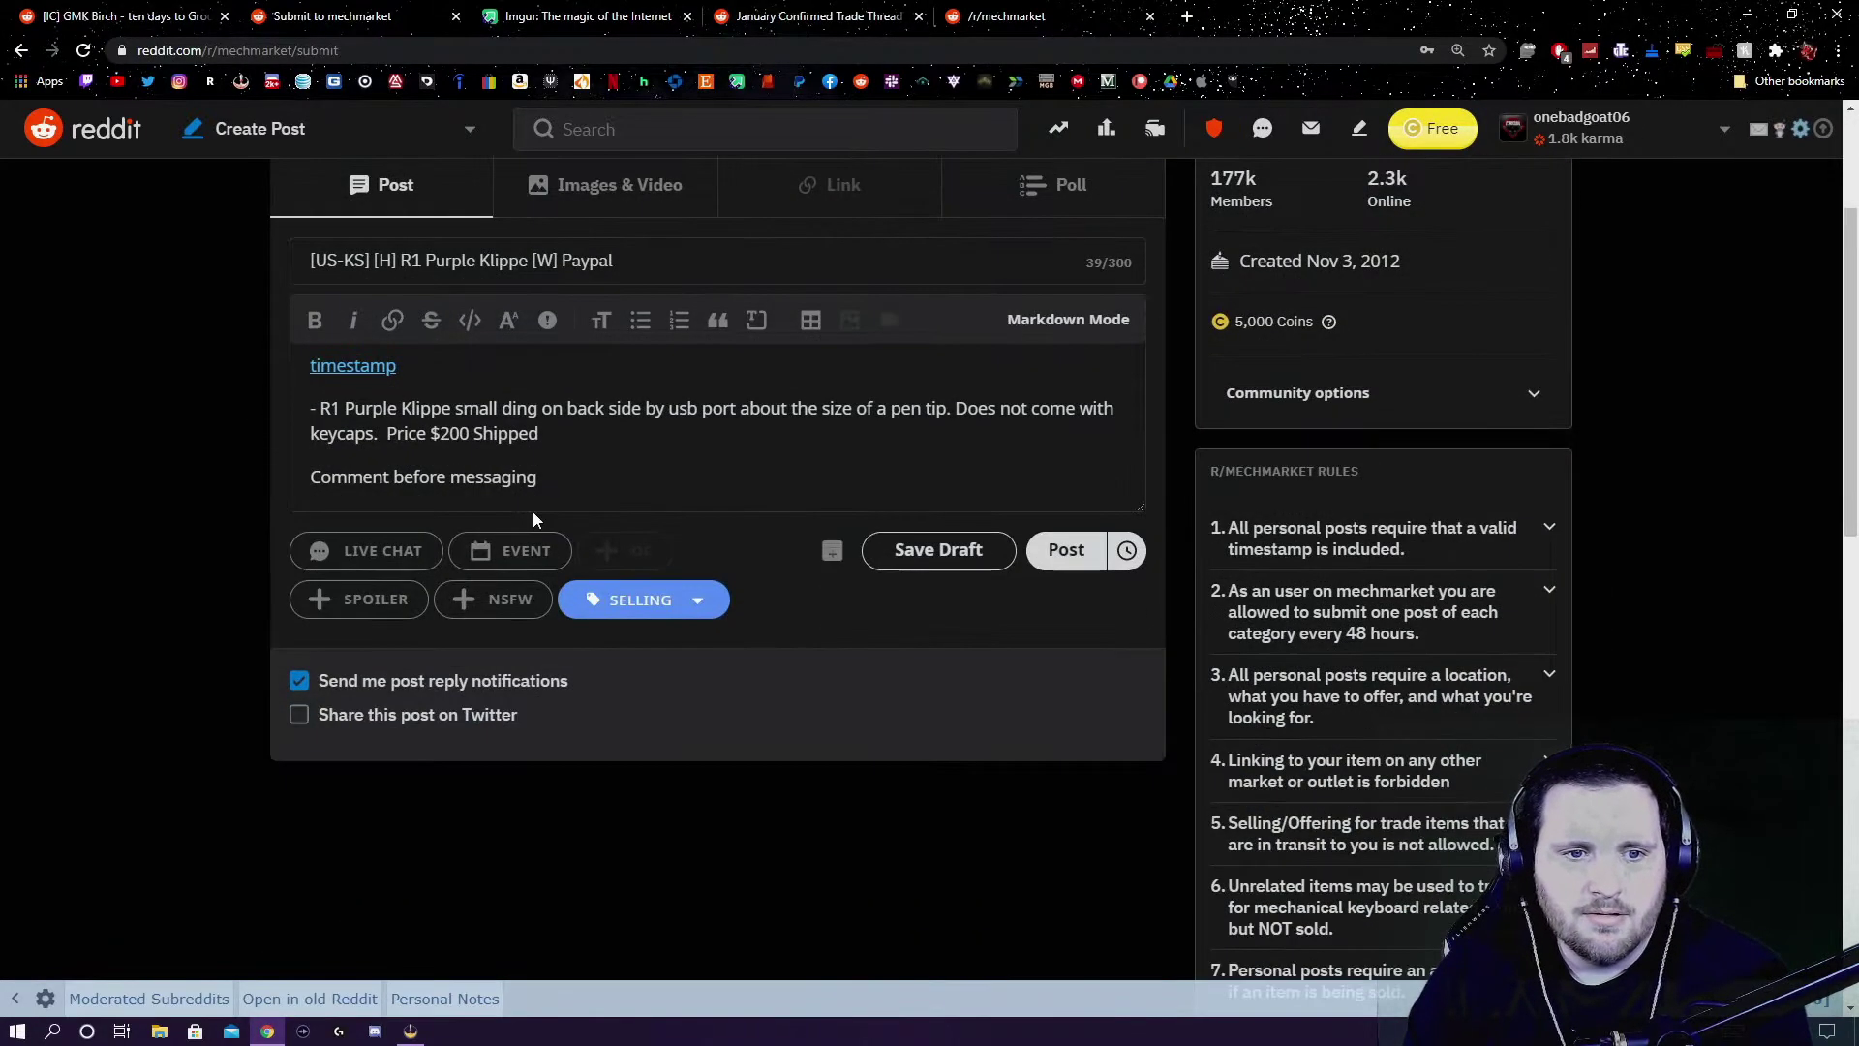
pyautogui.scroll(3, 533, 511)
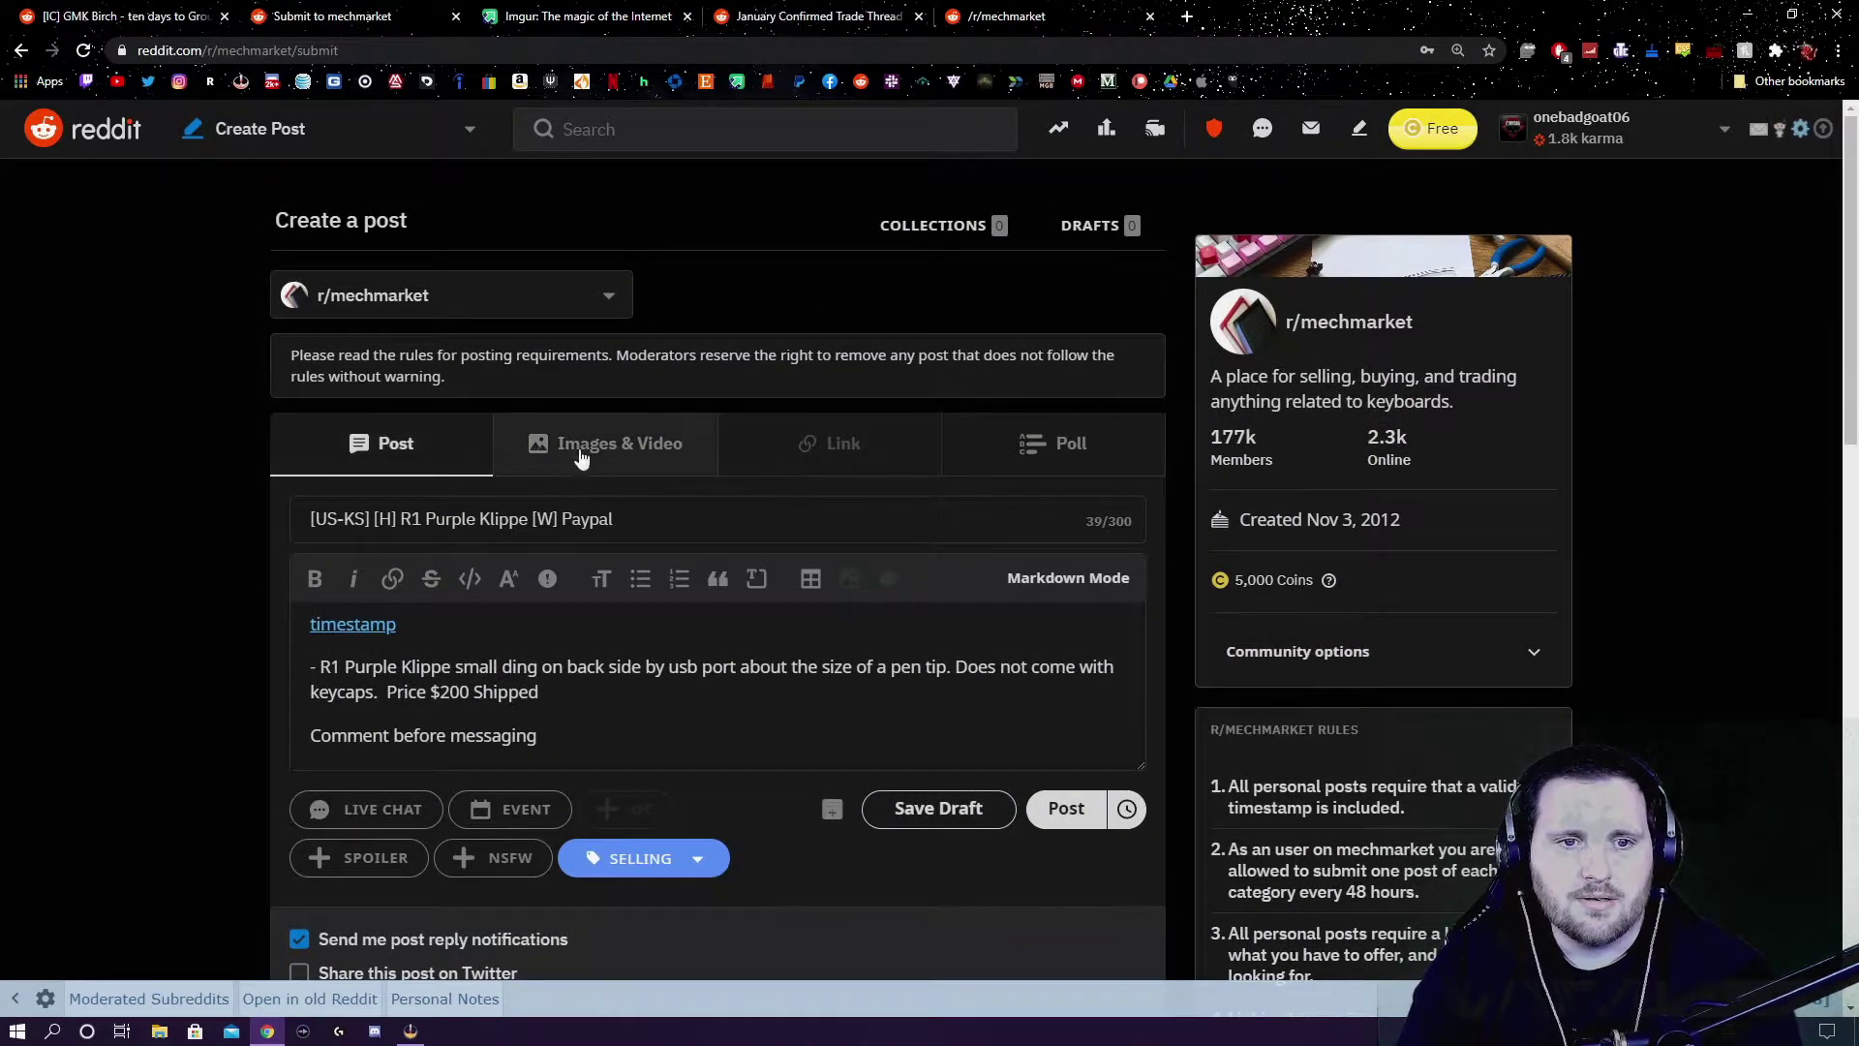
pyautogui.scroll(-2, 542, 430)
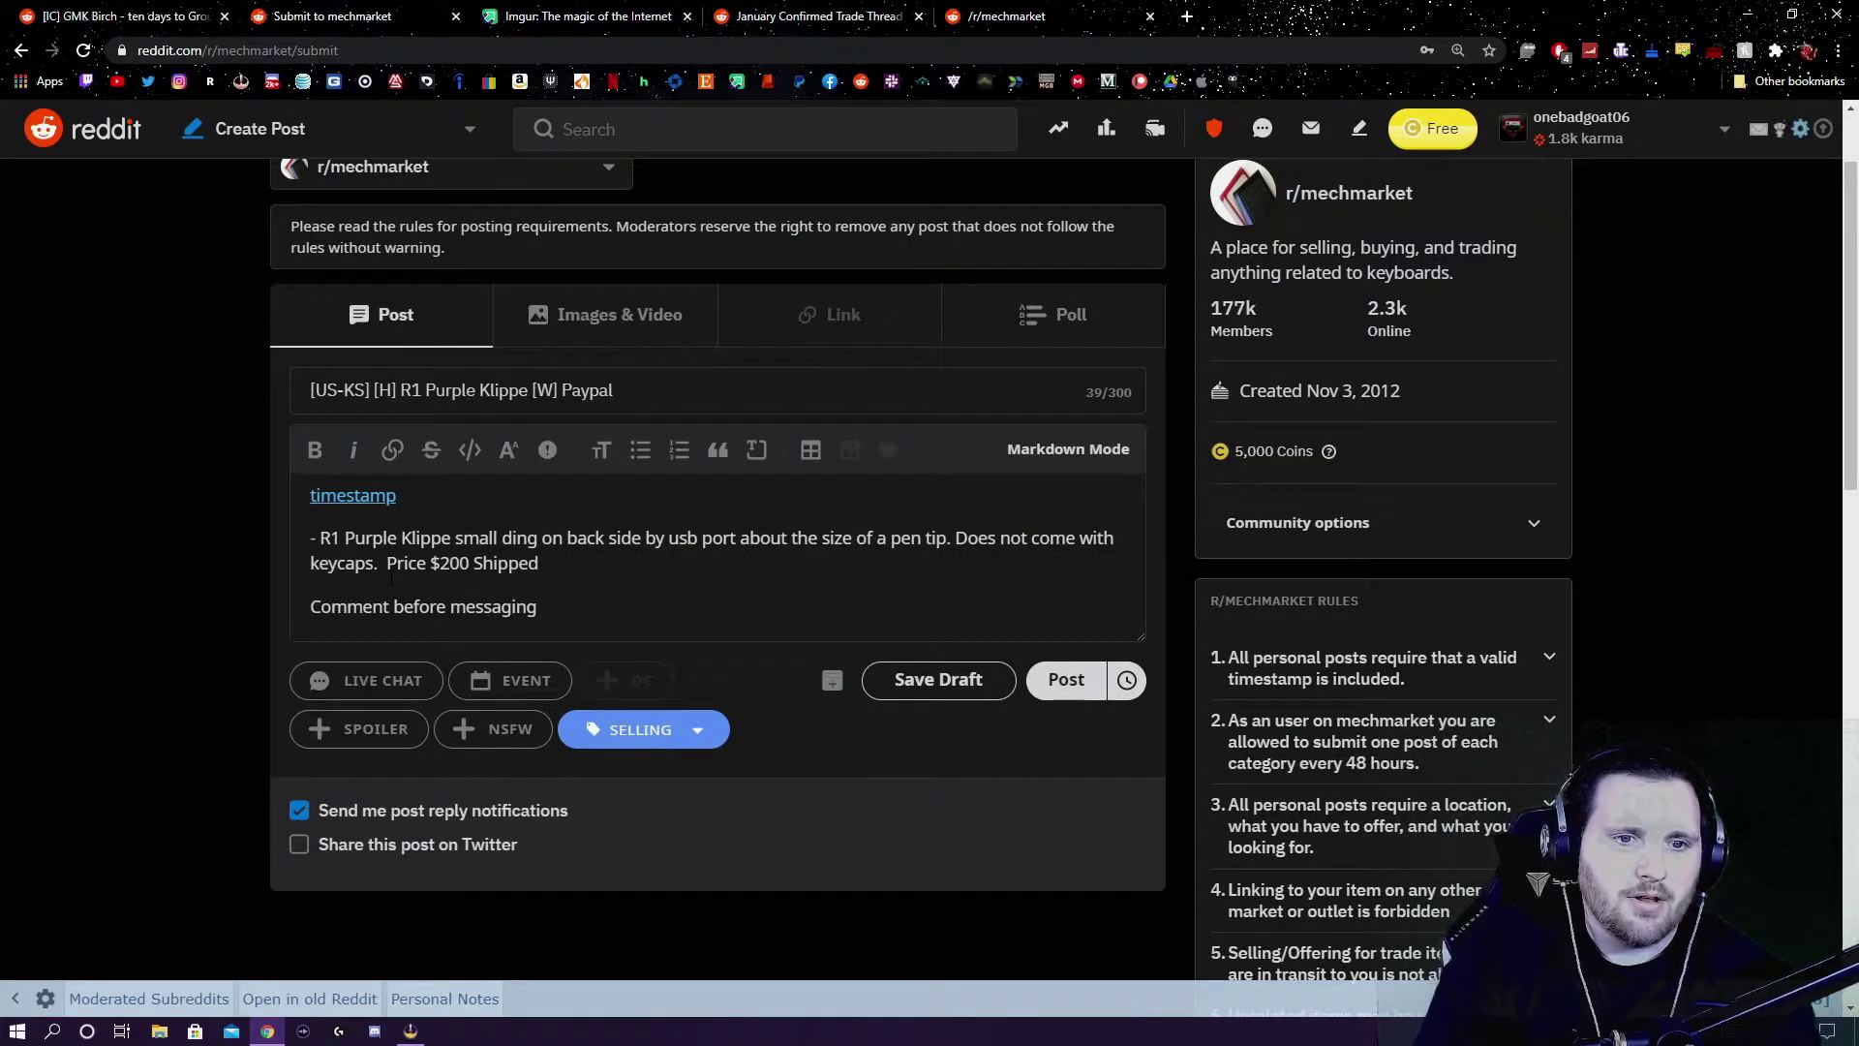
# - Open the timestamp link's Imgur album, look it over, and close both Imgur tabs
pyautogui.click(352, 494)
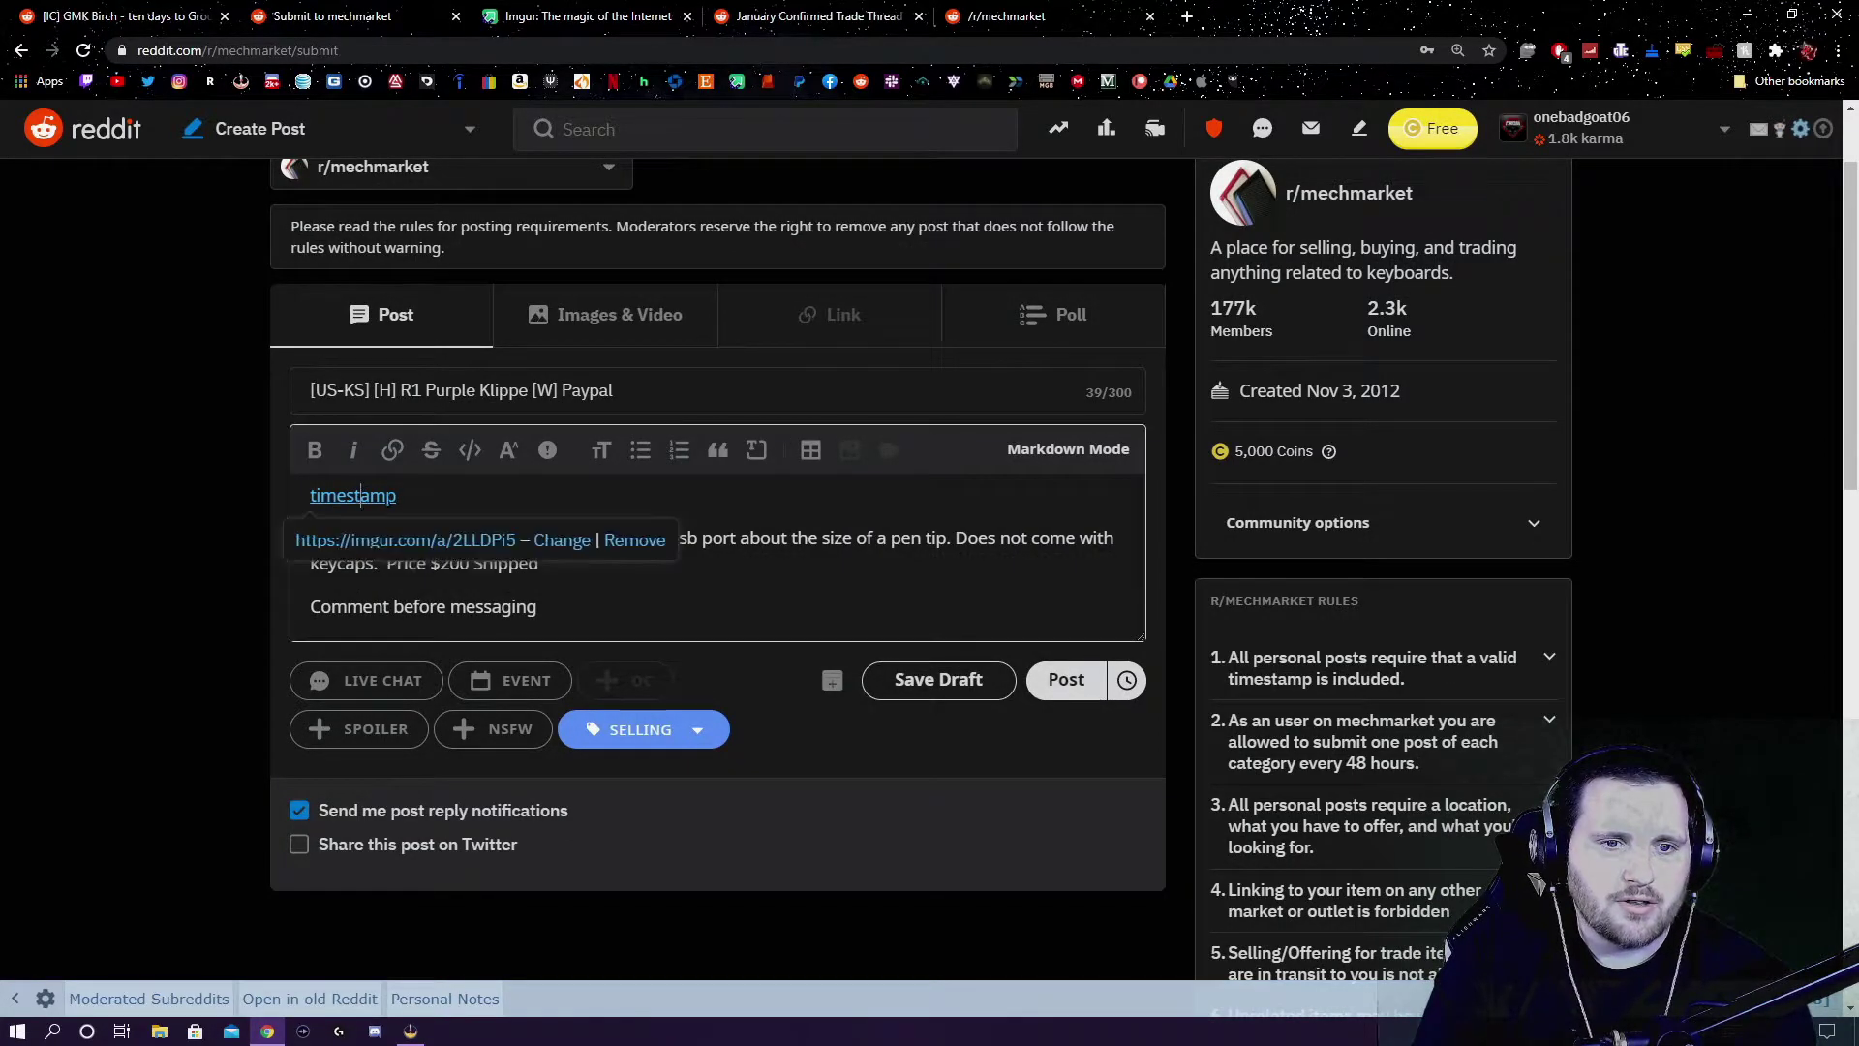
pyautogui.click(444, 542)
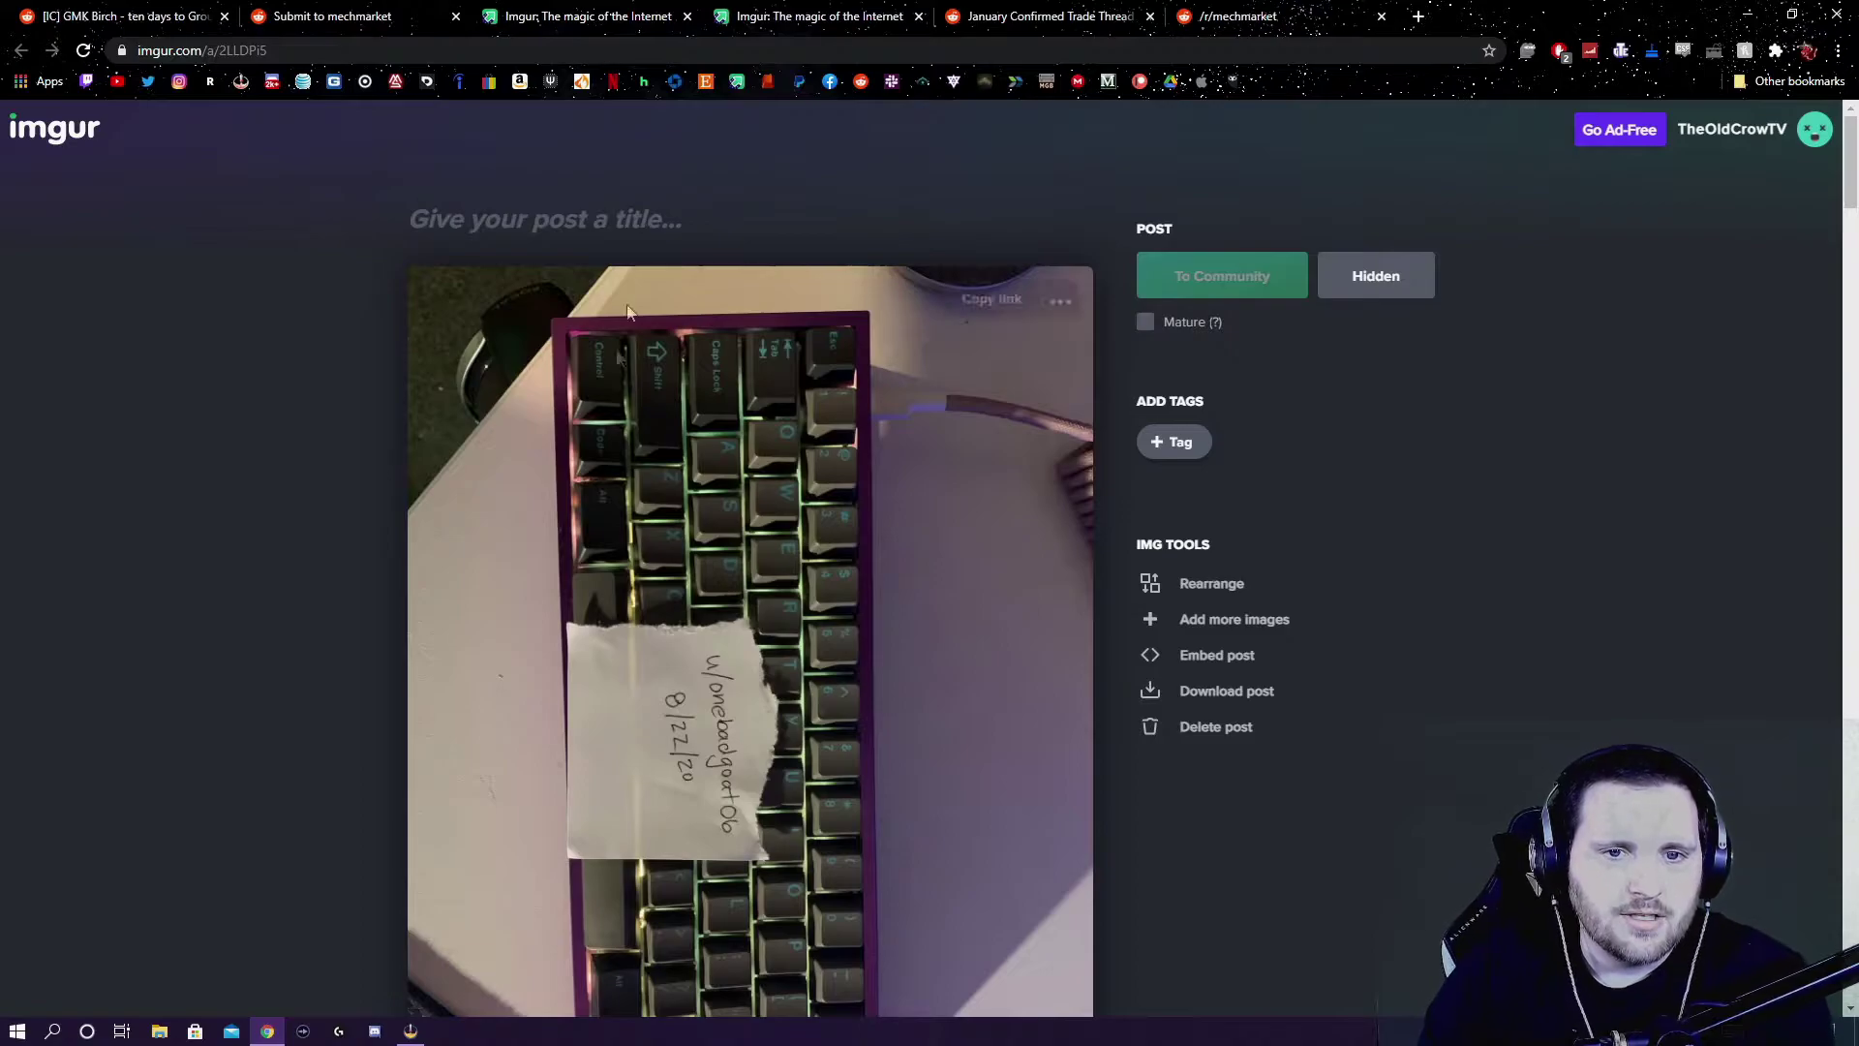
pyautogui.scroll(-15, 631, 658)
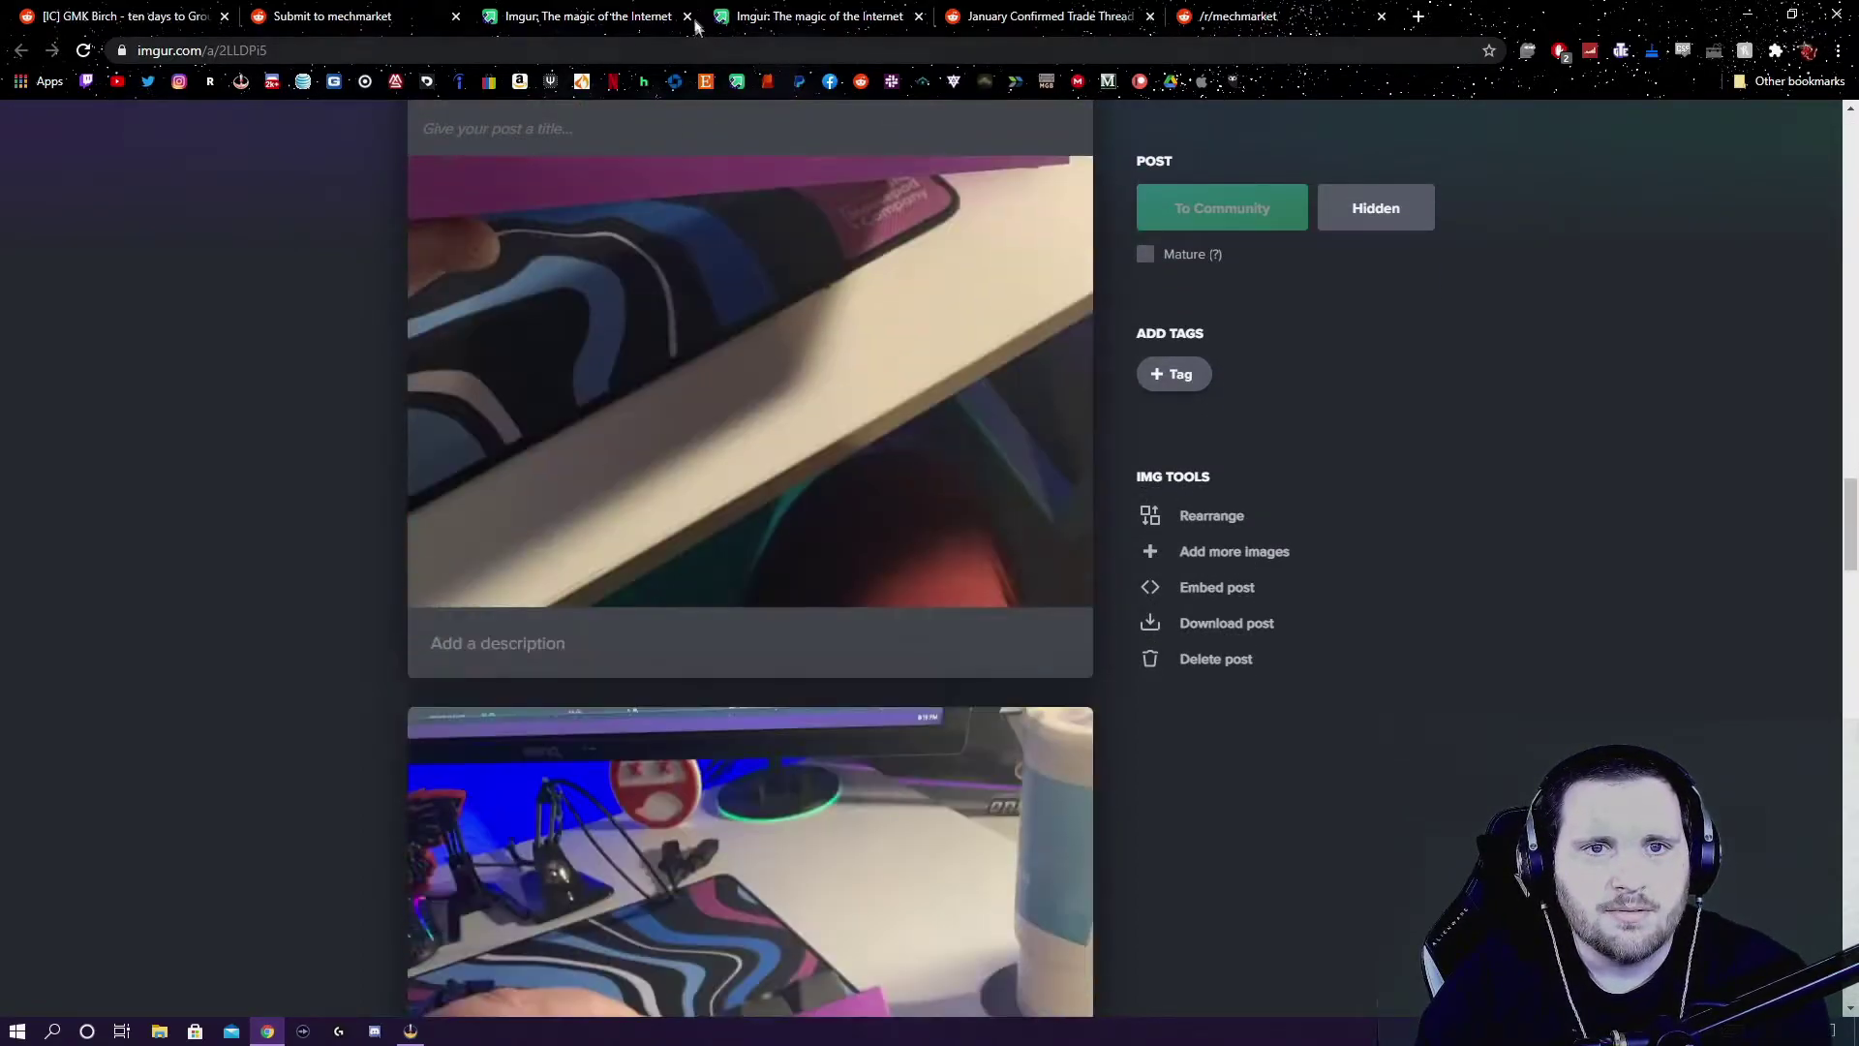
pyautogui.click(687, 17)
pyautogui.click(686, 18)
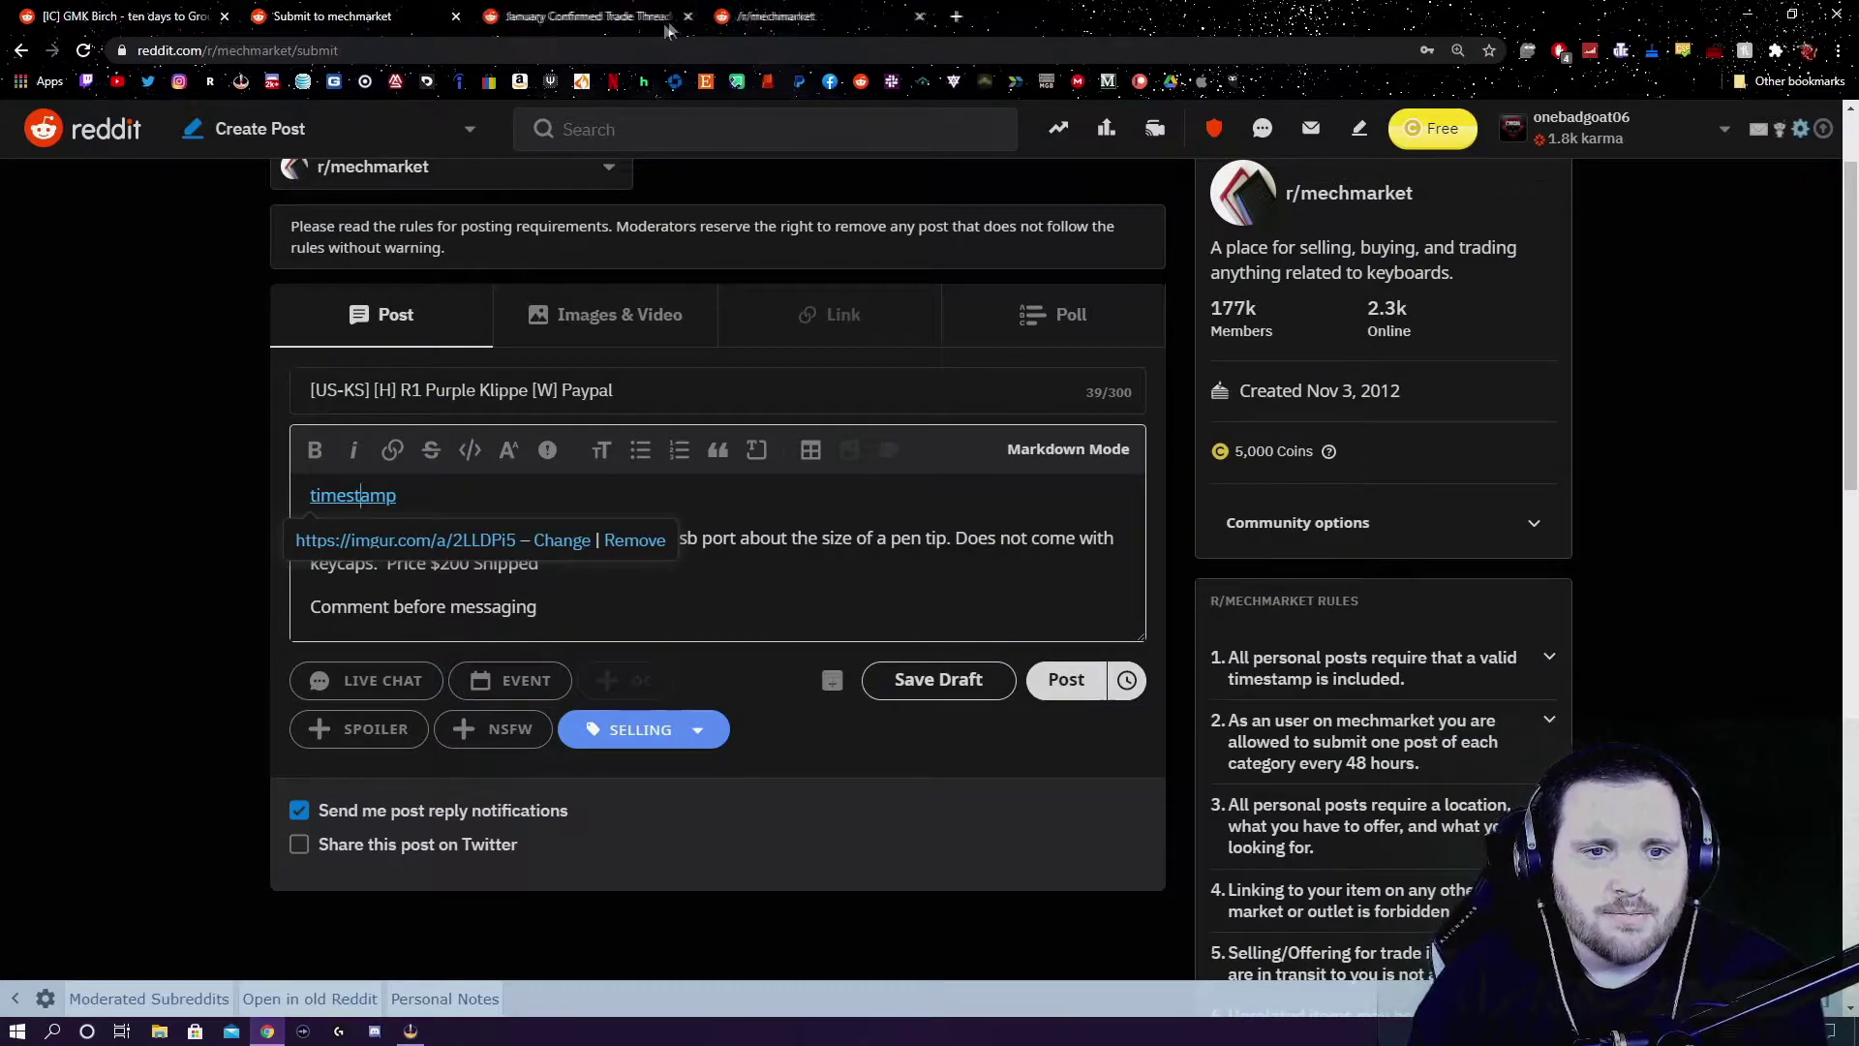
# - Back in the draft, highlight the Klippe item description, then deselect it
pyautogui.click(538, 606)
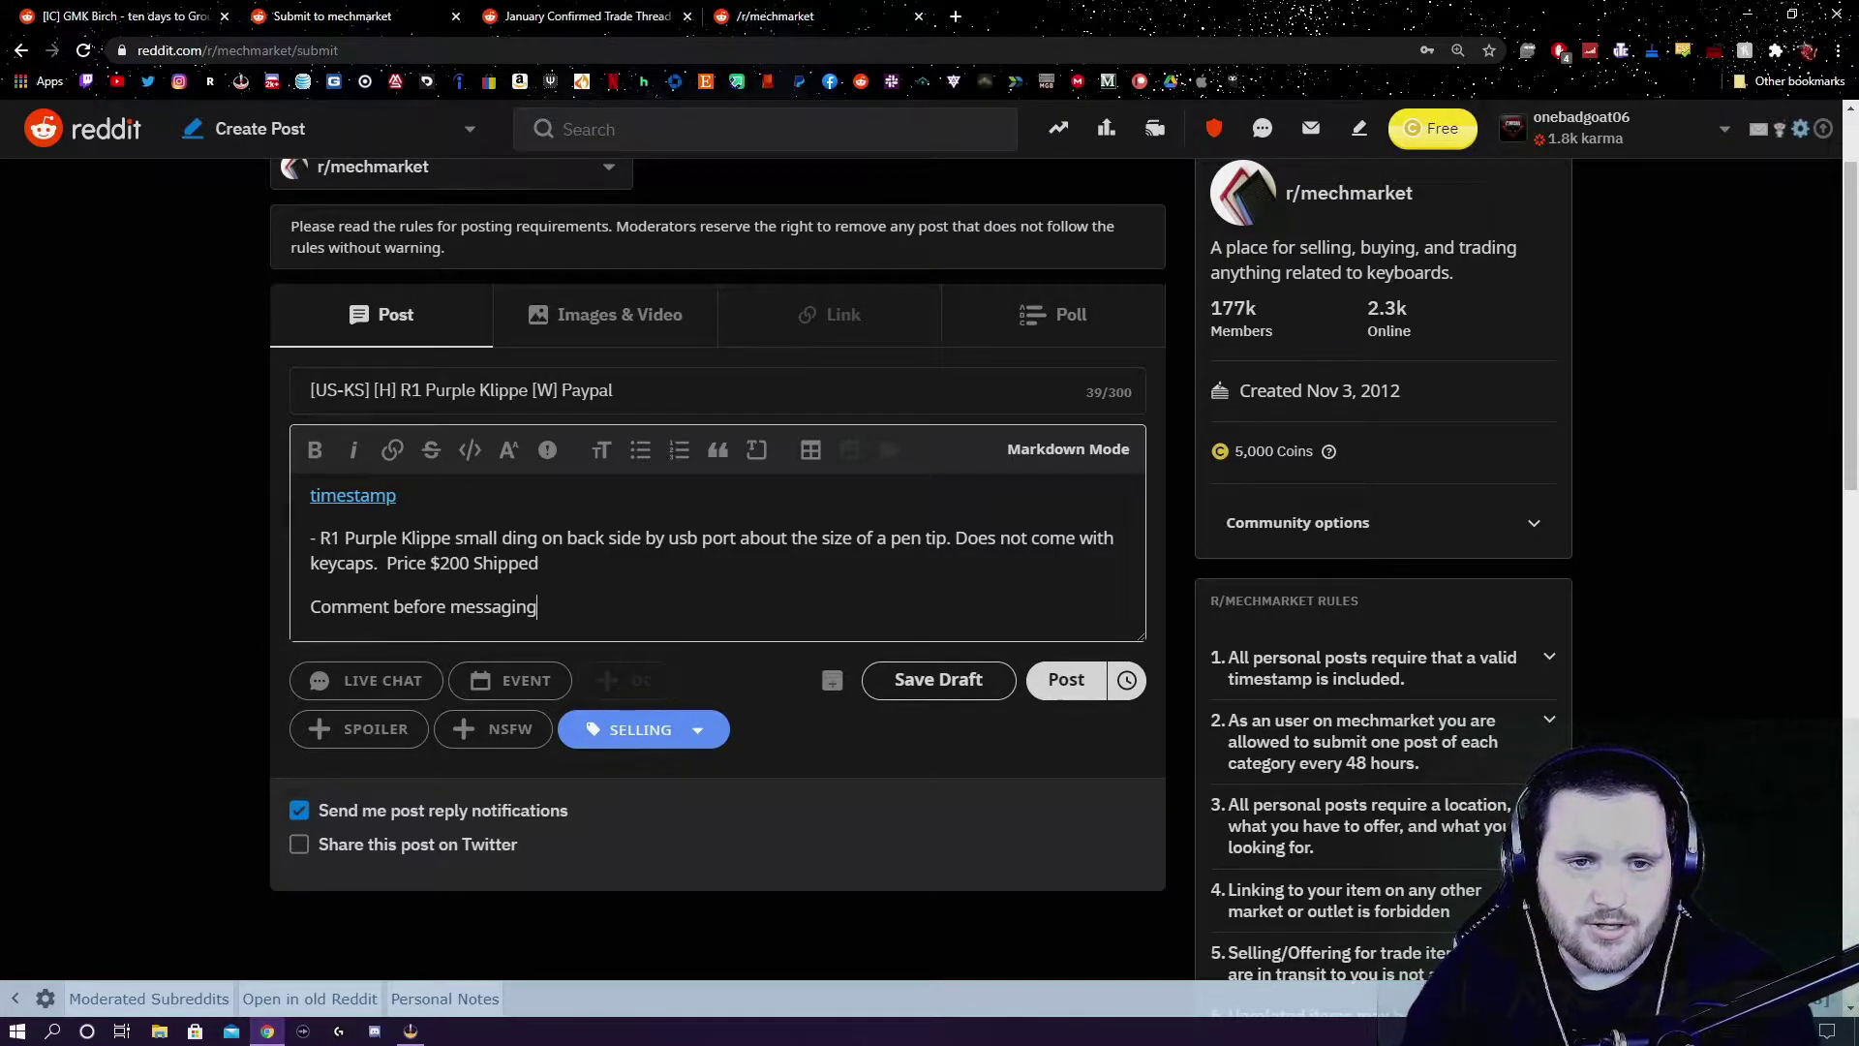
pyautogui.moveTo(398, 538); pyautogui.dragTo(538, 563)
pyautogui.click(538, 606)
# - Review the draft by selecting and deselecting the Klippe paragraph and the post title
pyautogui.tripleClick(338, 538)
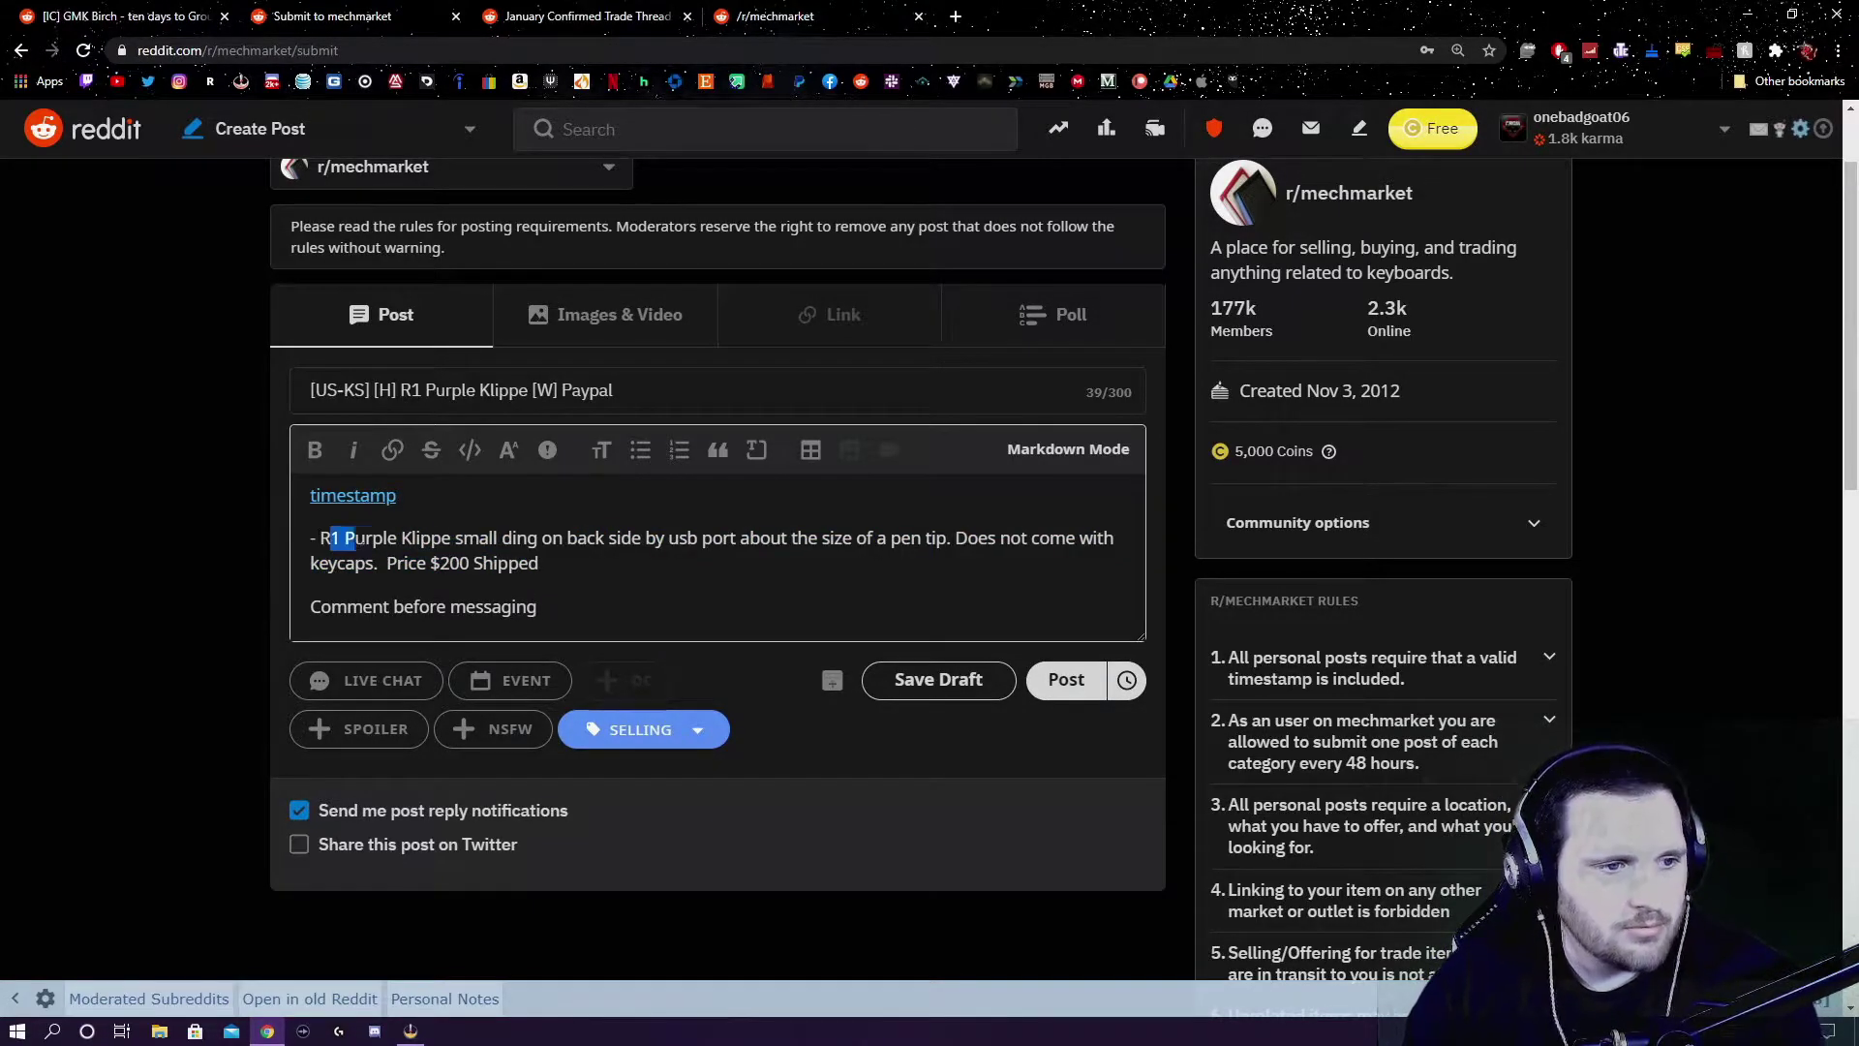
pyautogui.click(475, 539)
pyautogui.moveTo(398, 538); pyautogui.dragTo(538, 563)
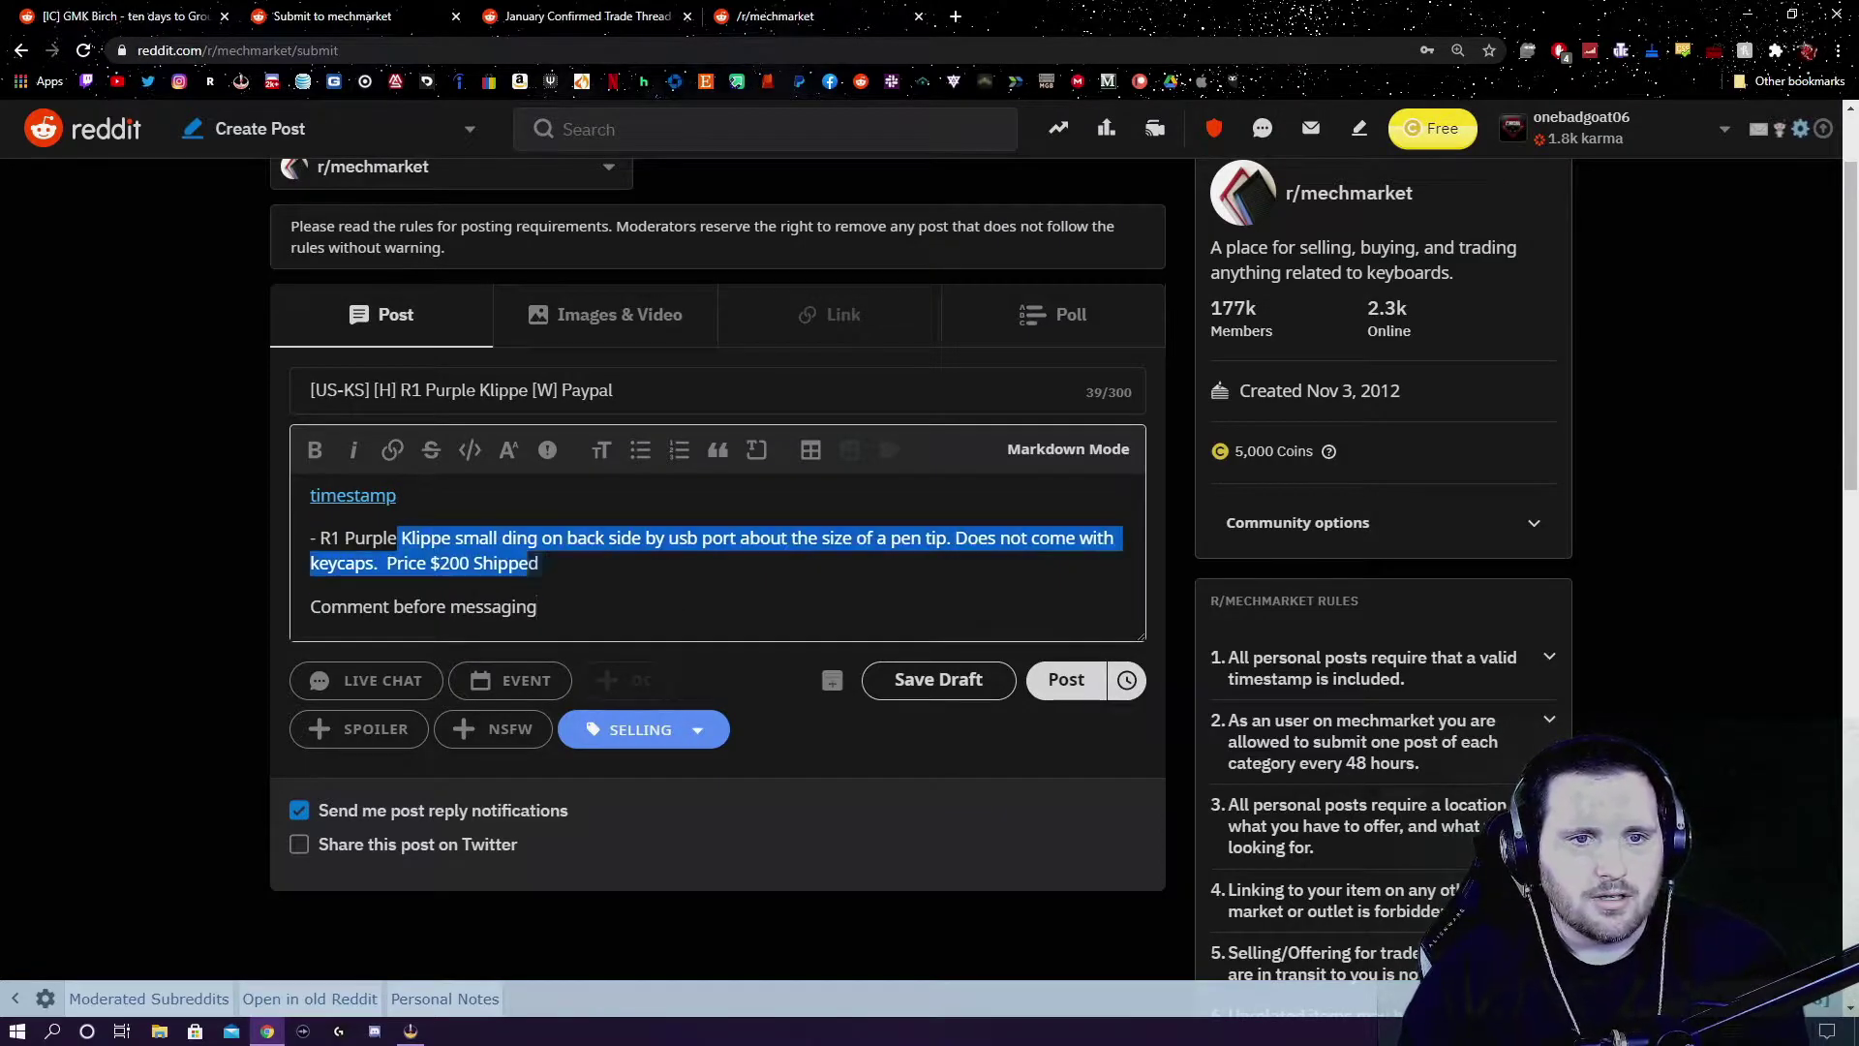
pyautogui.click(537, 606)
pyautogui.moveTo(614, 390); pyautogui.dragTo(327, 391)
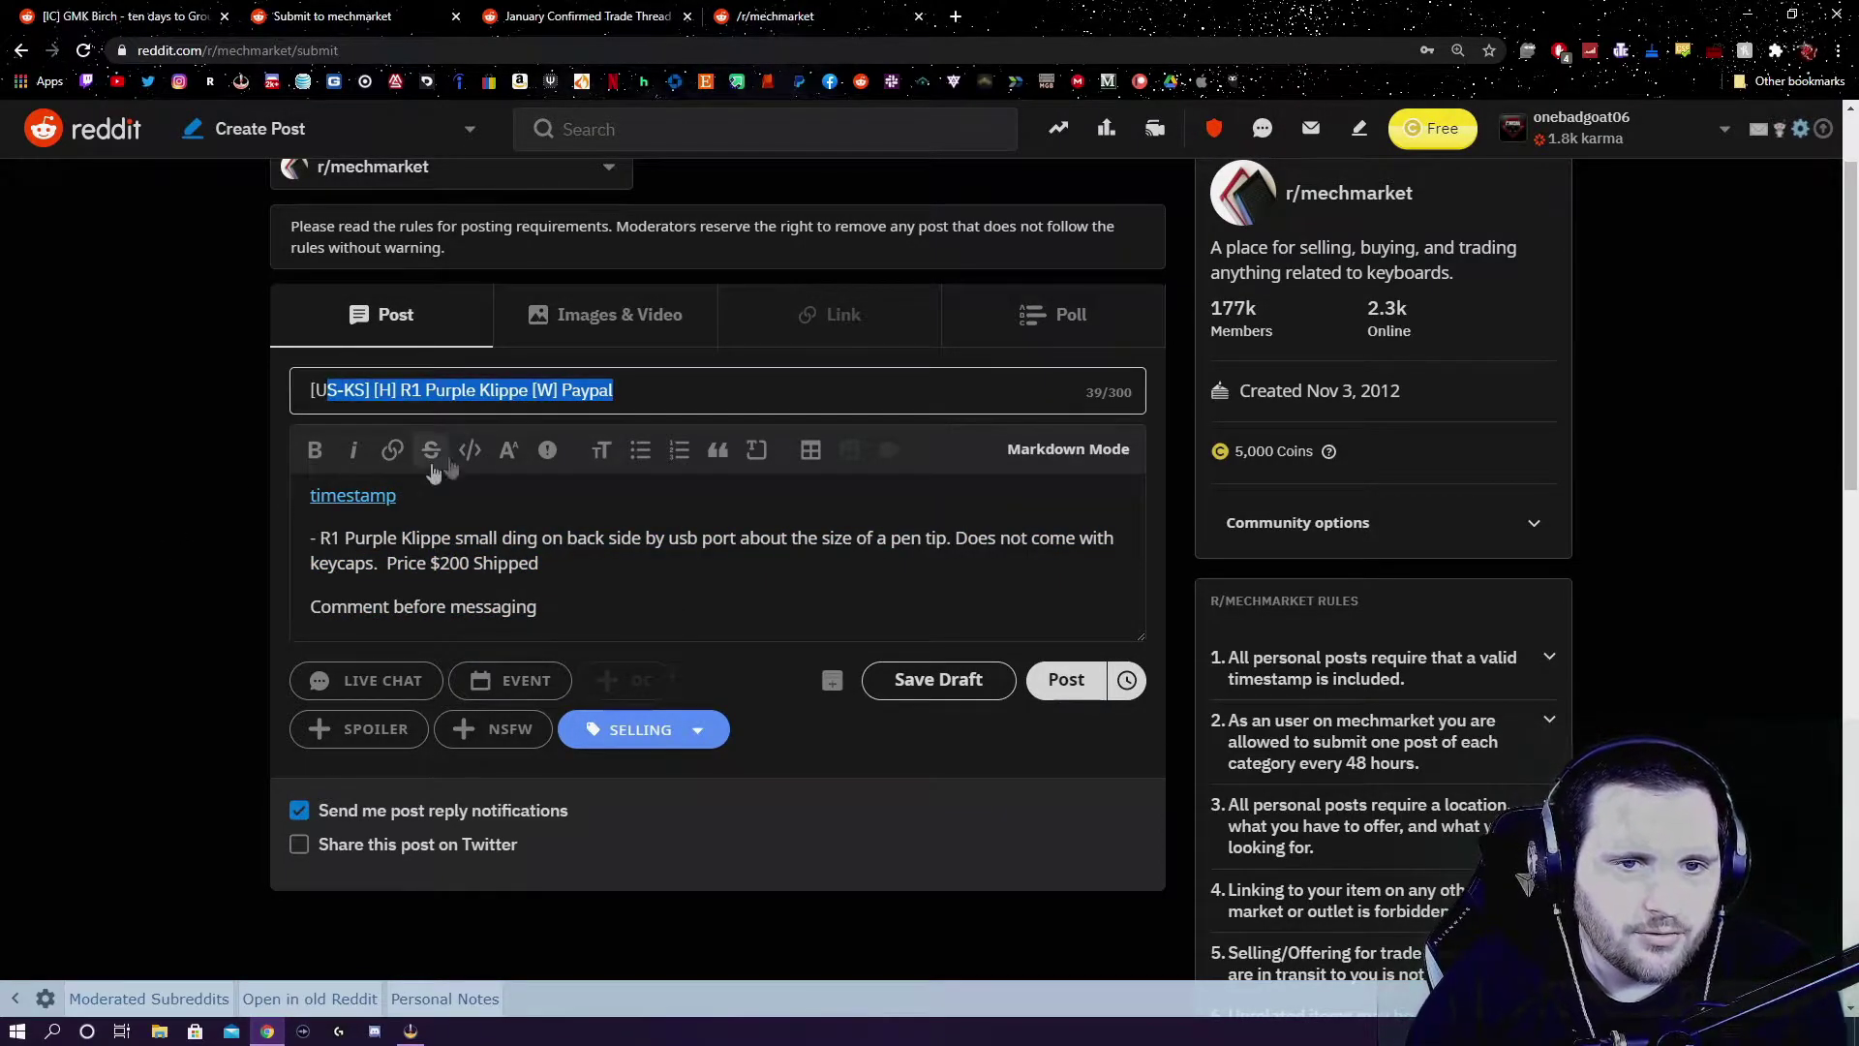
pyautogui.moveTo(615, 390); pyautogui.dragTo(308, 390)
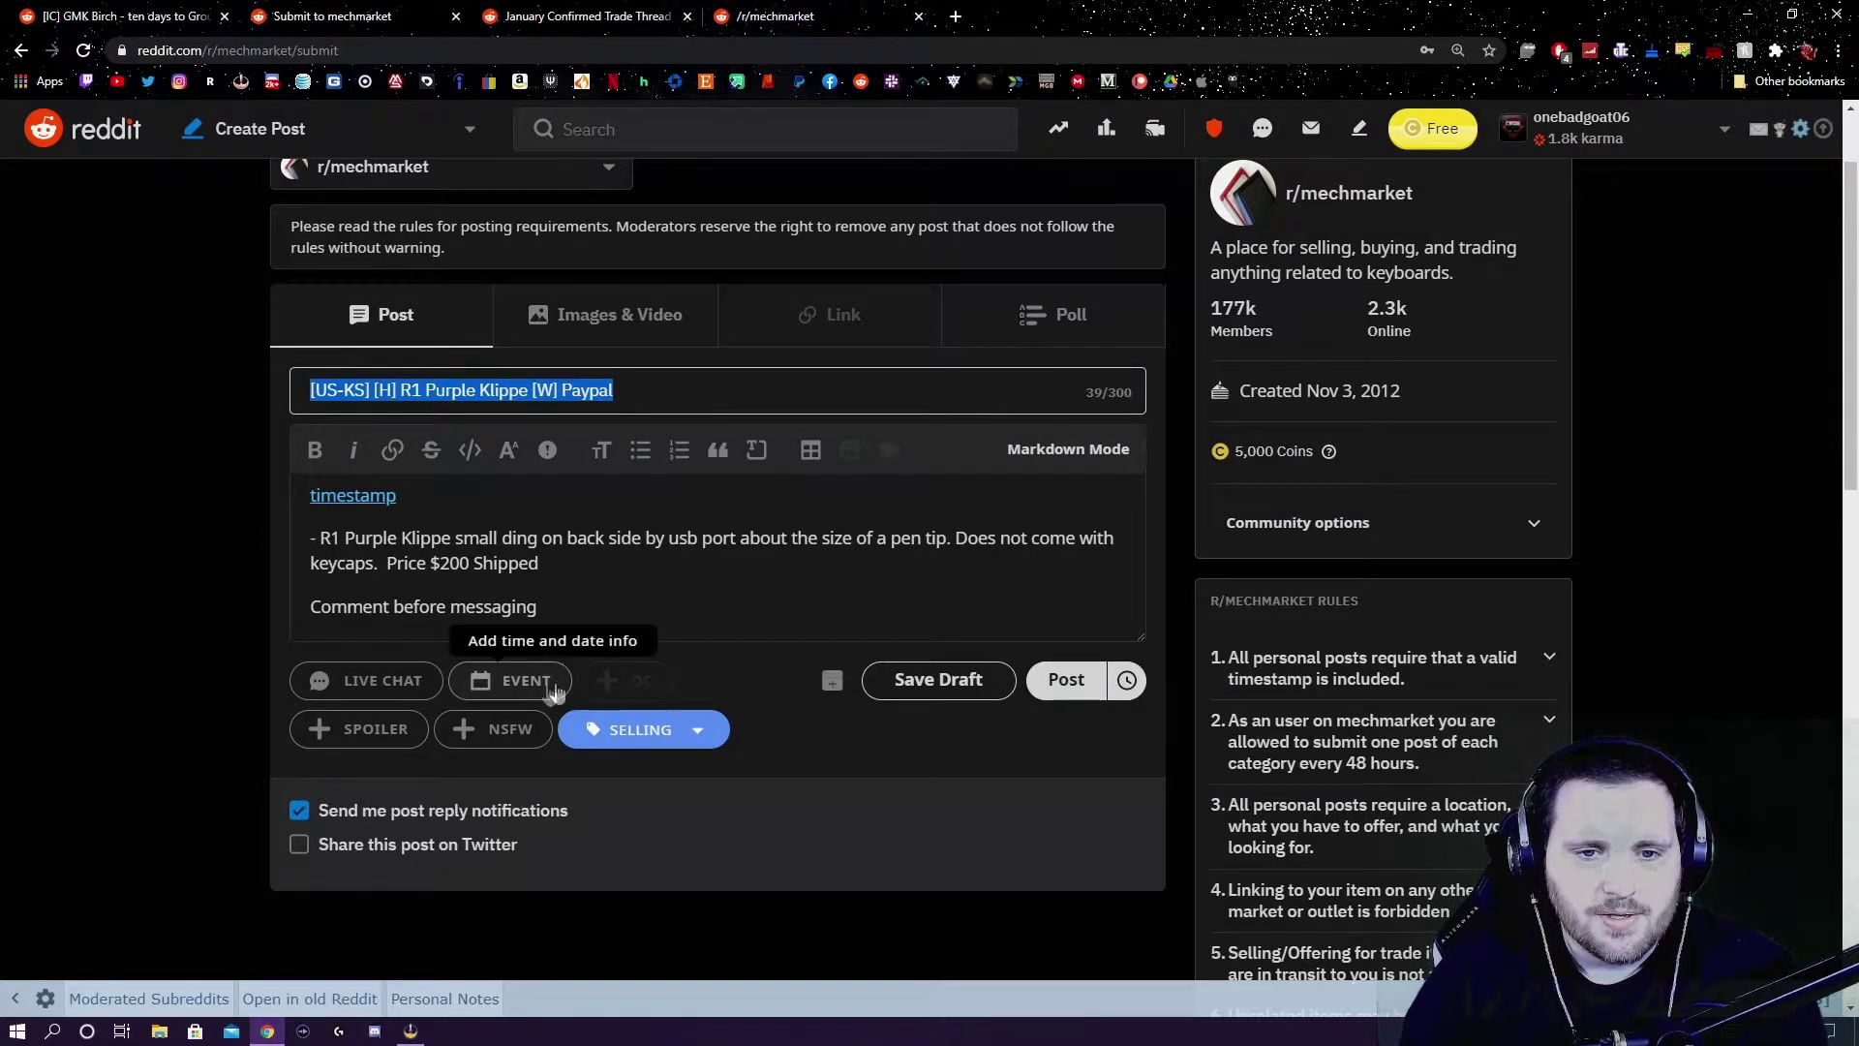
pyautogui.press('Tab')
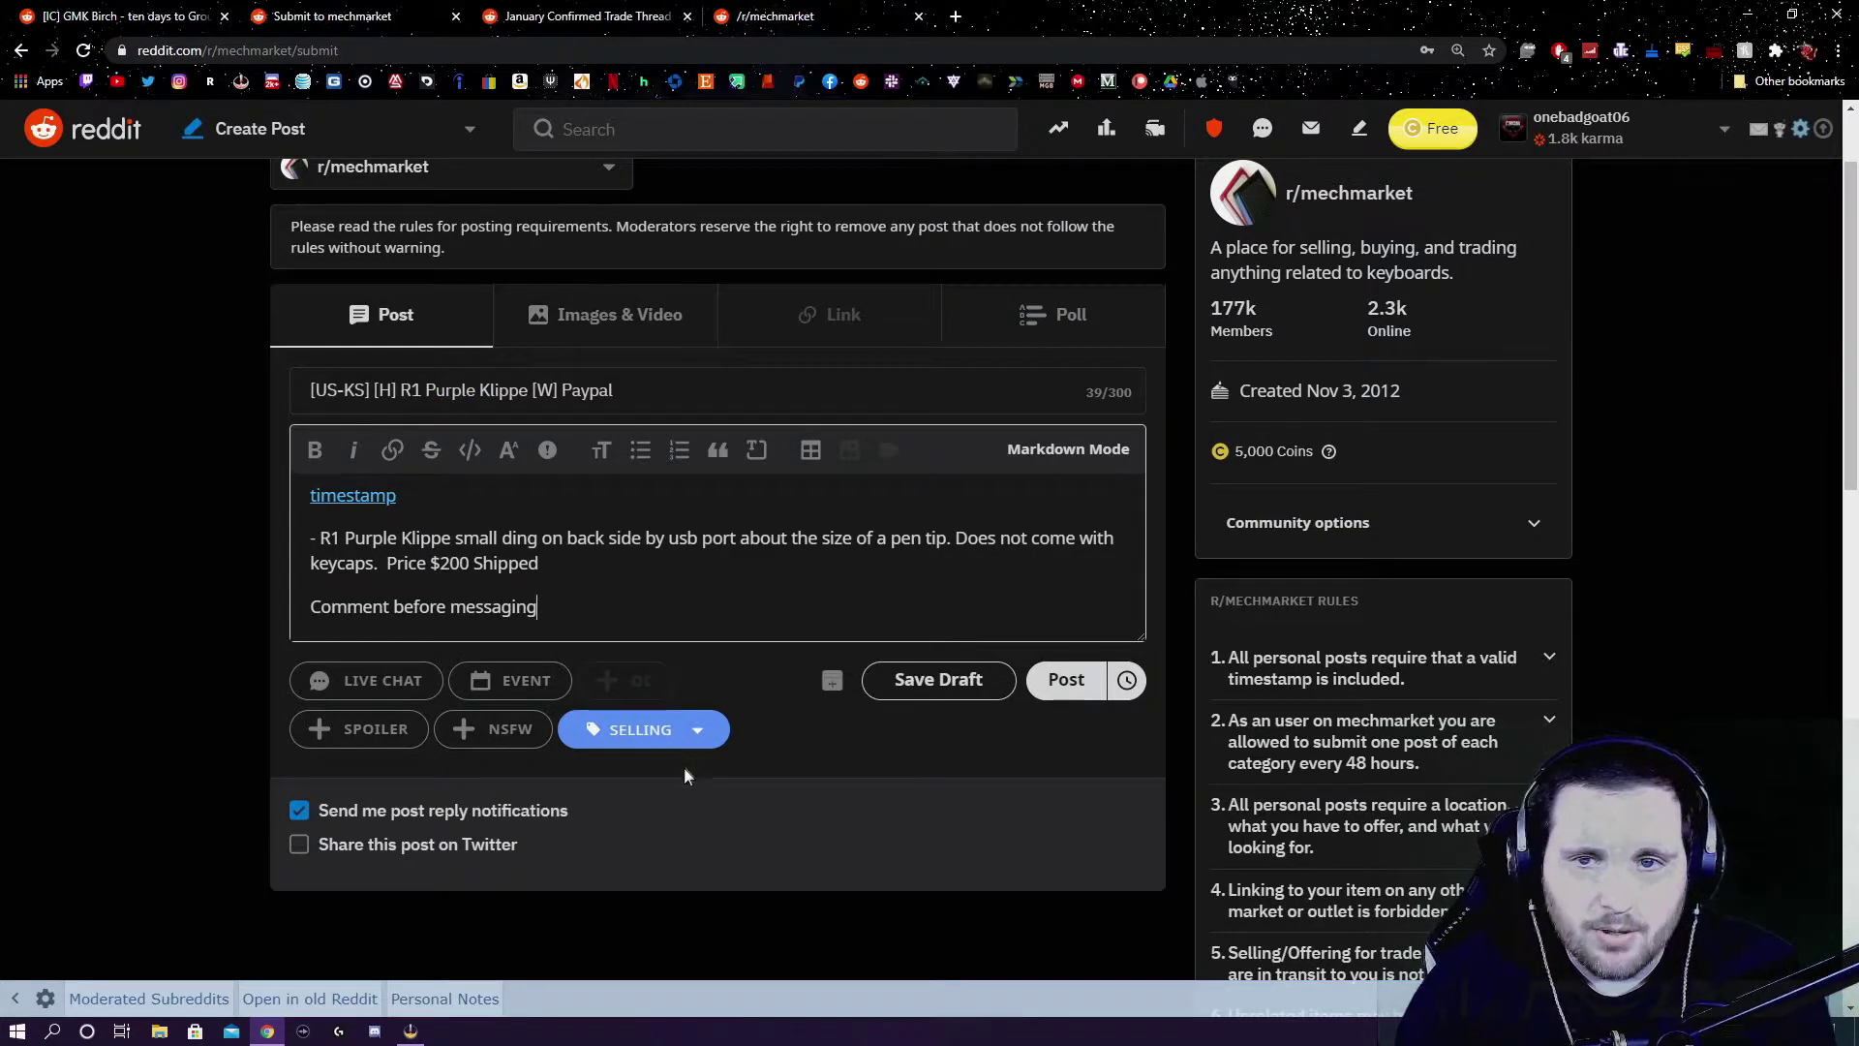
pyautogui.scroll(2, 639, 464)
pyautogui.scroll(-3, 577, 481)
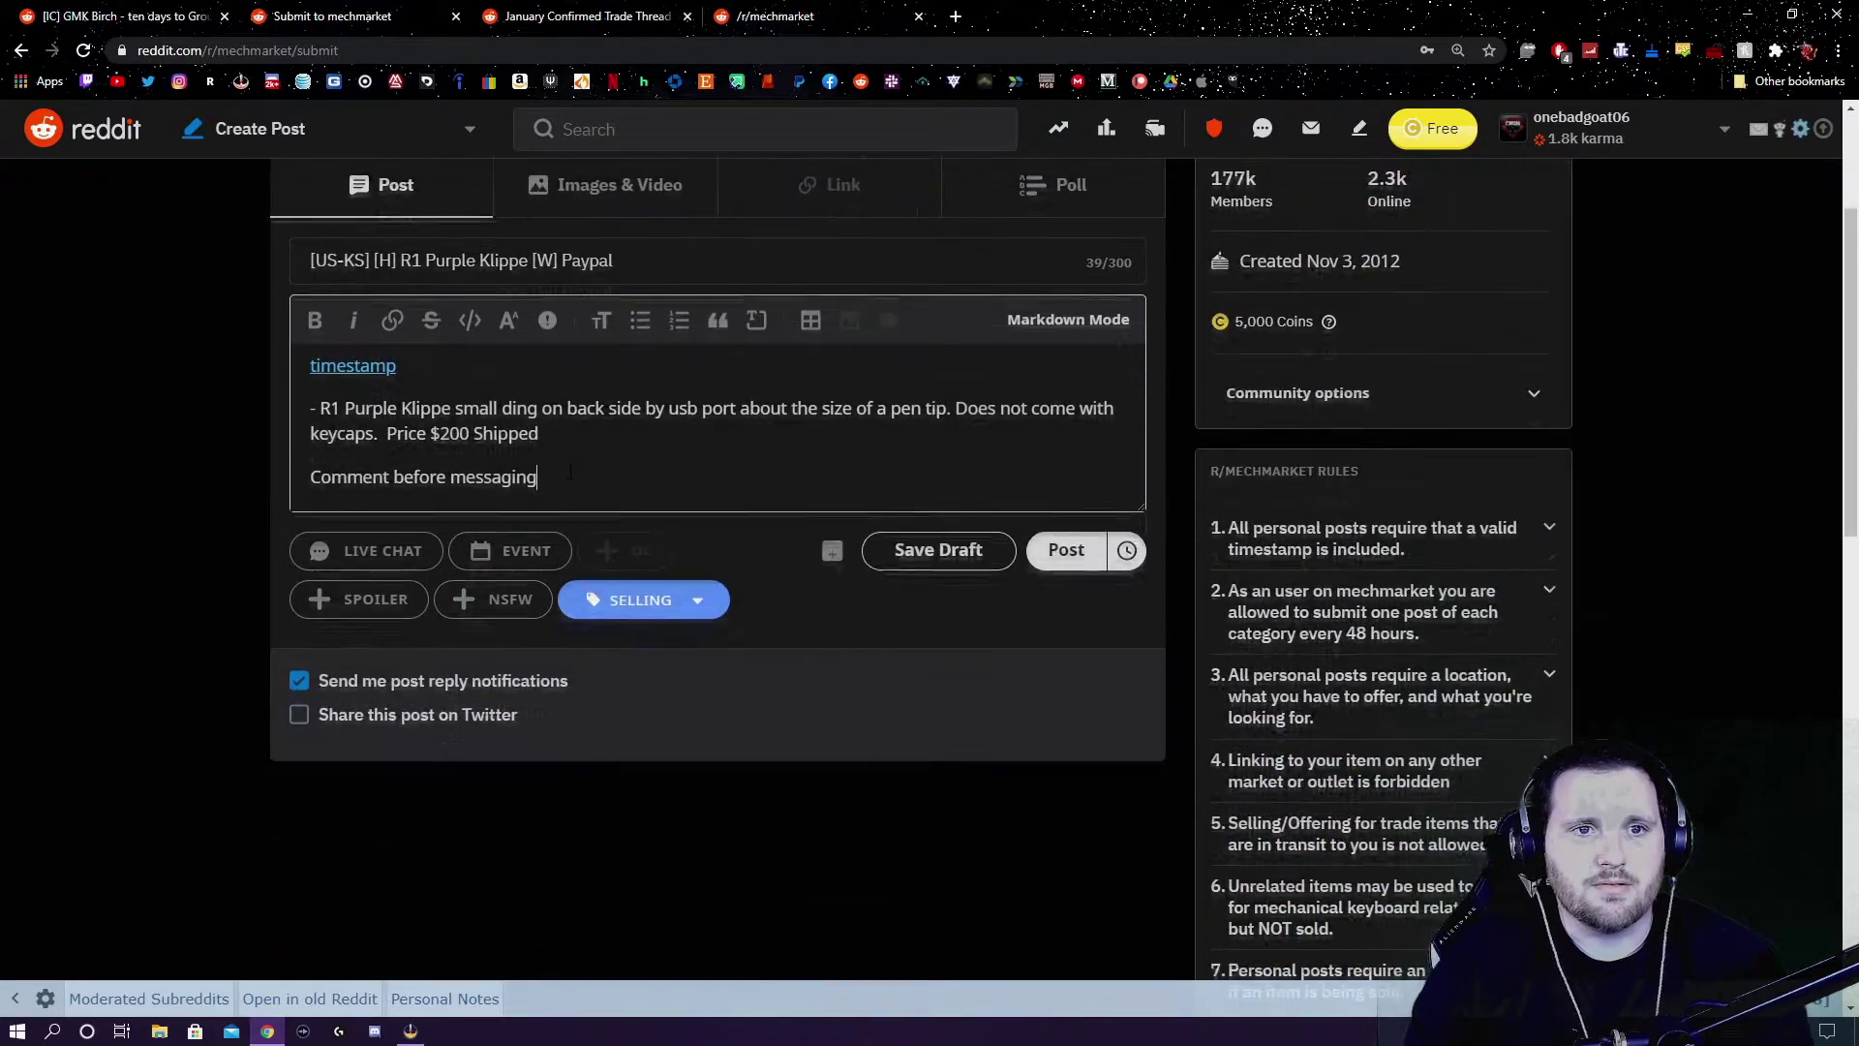
pyautogui.scroll(3, 563, 485)
# - Close the 'Submit to mechmarket' tab and confirm Leave to discard the draft
pyautogui.hotkey('ctrl', 'shift', 'Tab')
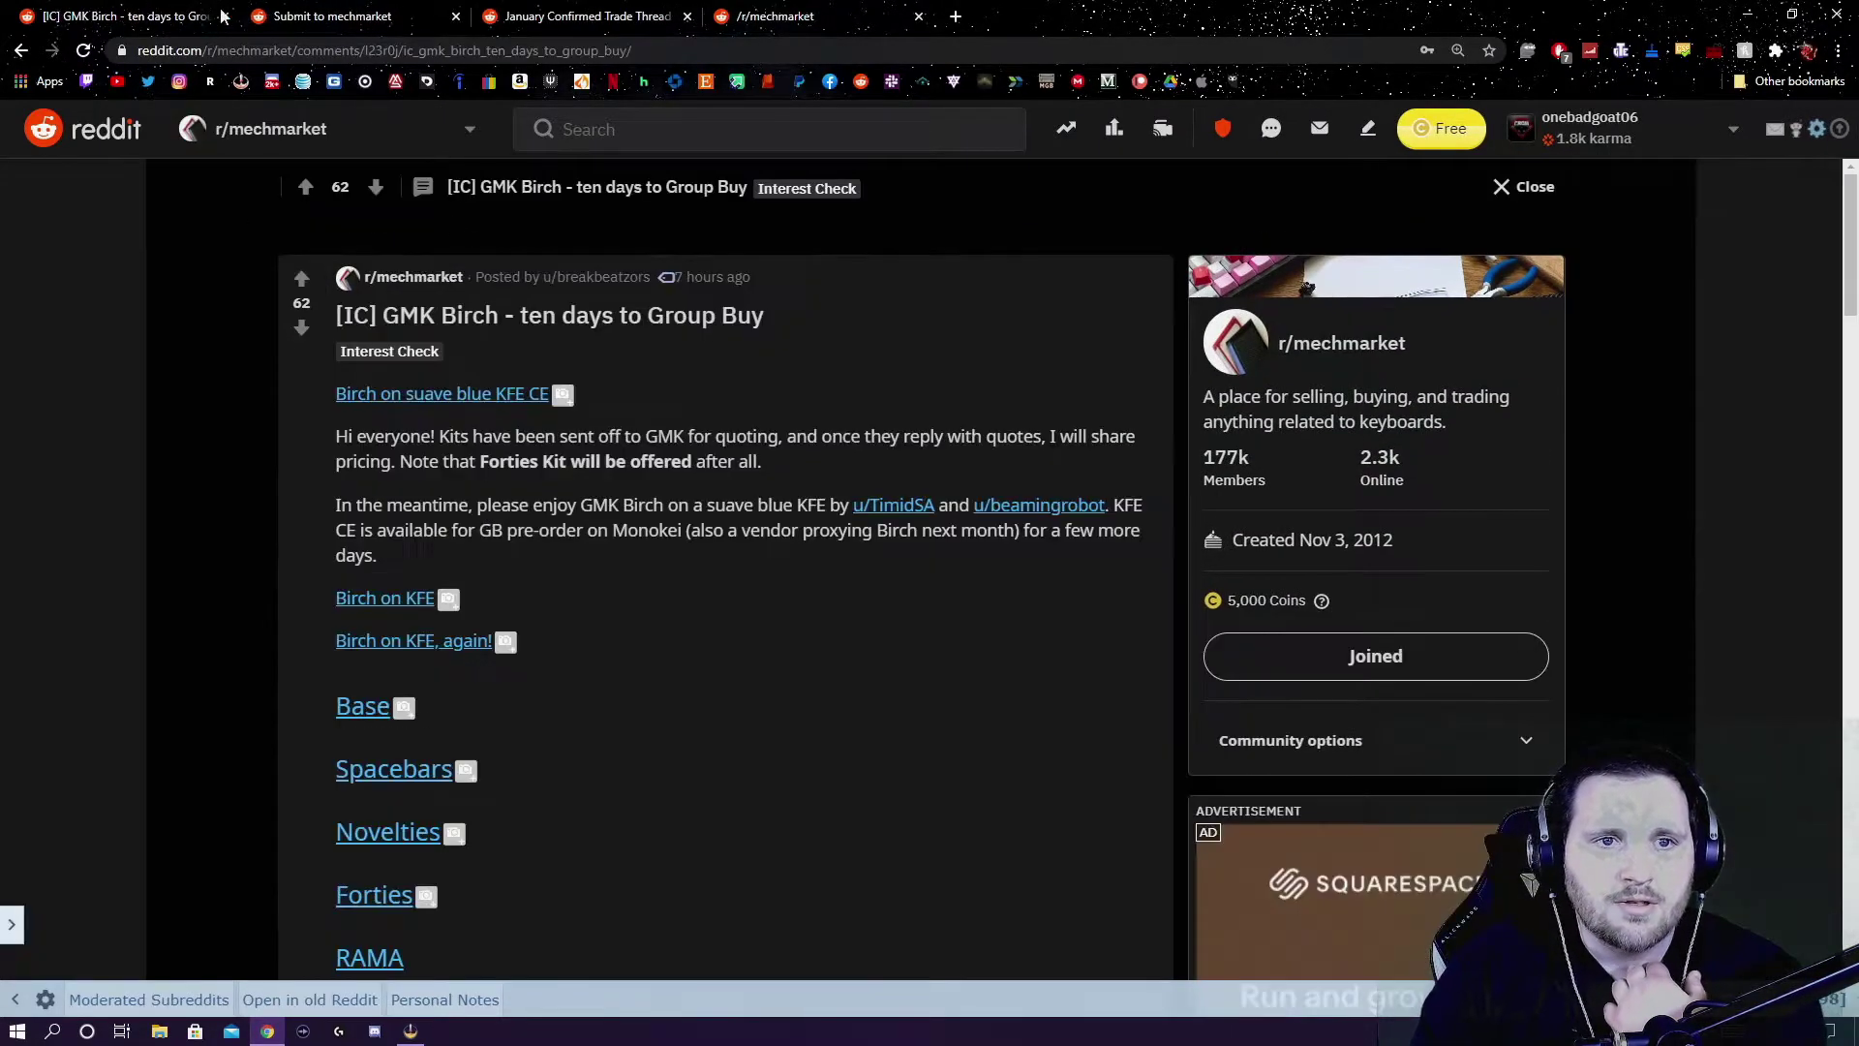
pyautogui.click(382, 26)
pyautogui.click(456, 17)
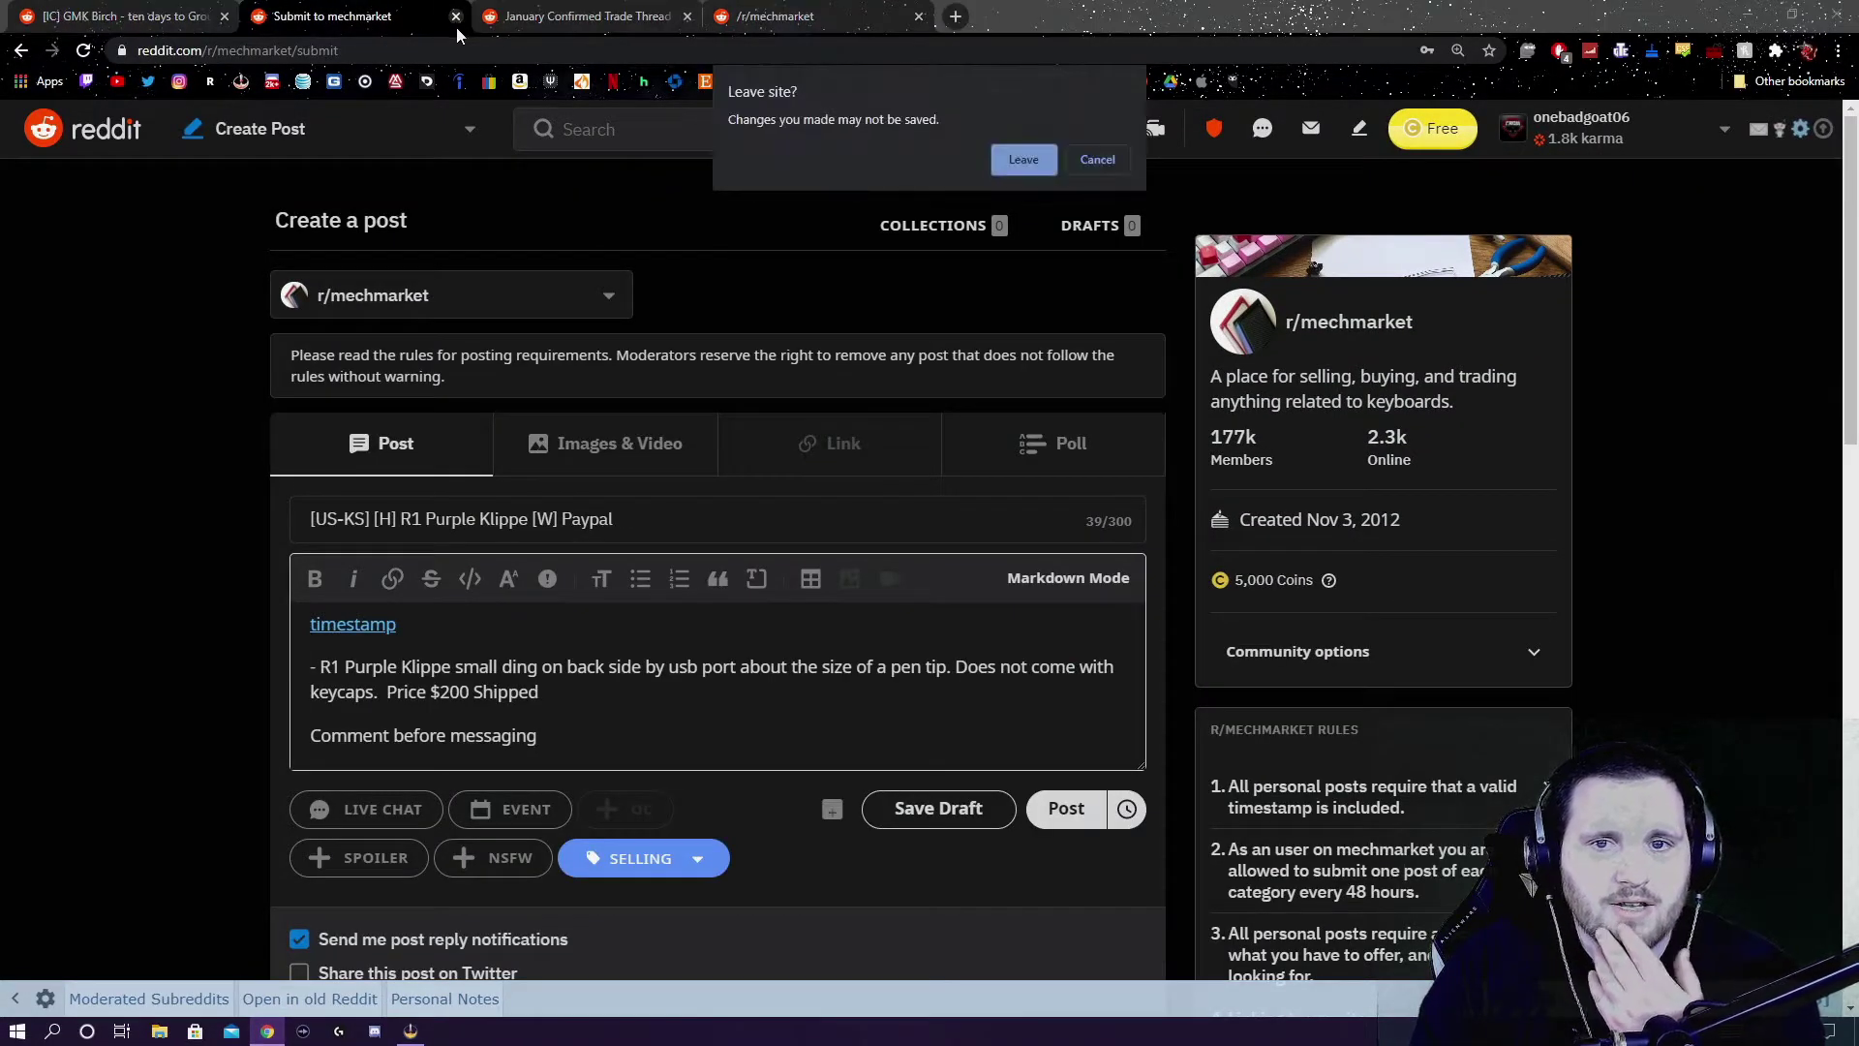
pyautogui.click(1011, 160)
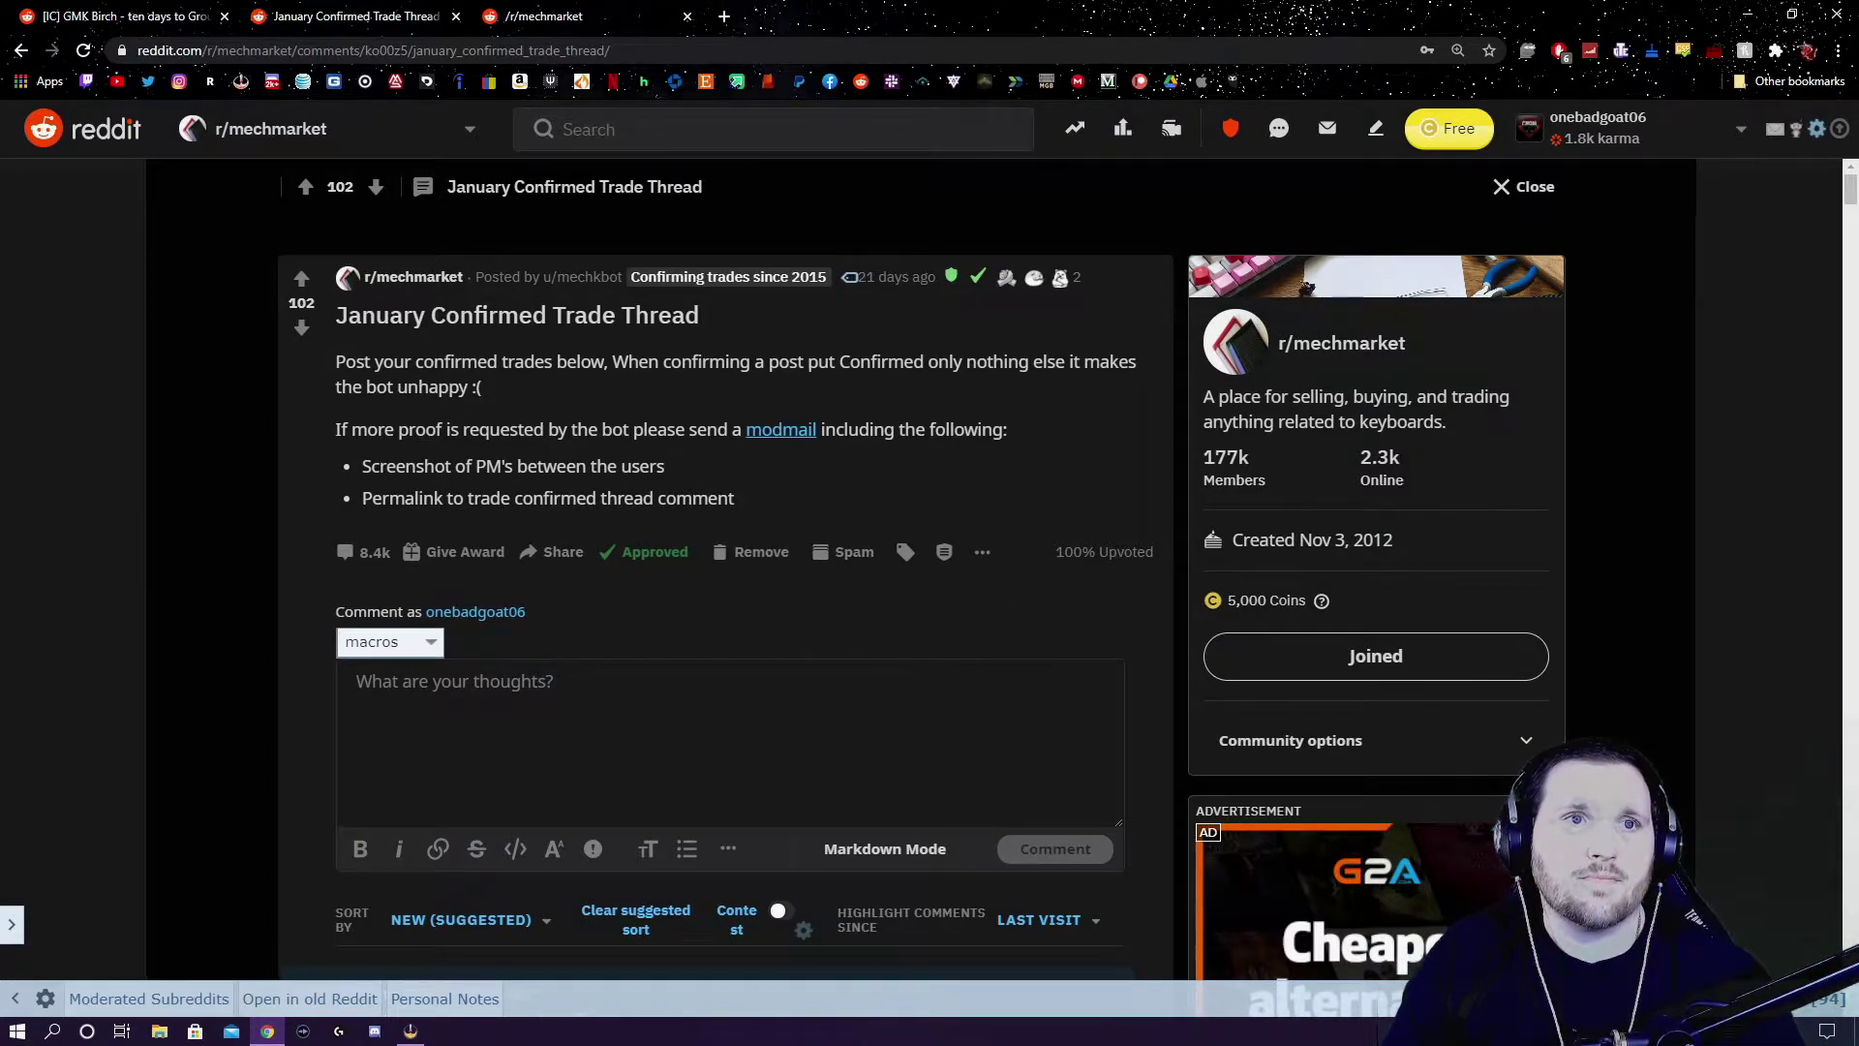
pyautogui.scroll(-1, 678, 648)
pyautogui.scroll(1, 750, 610)
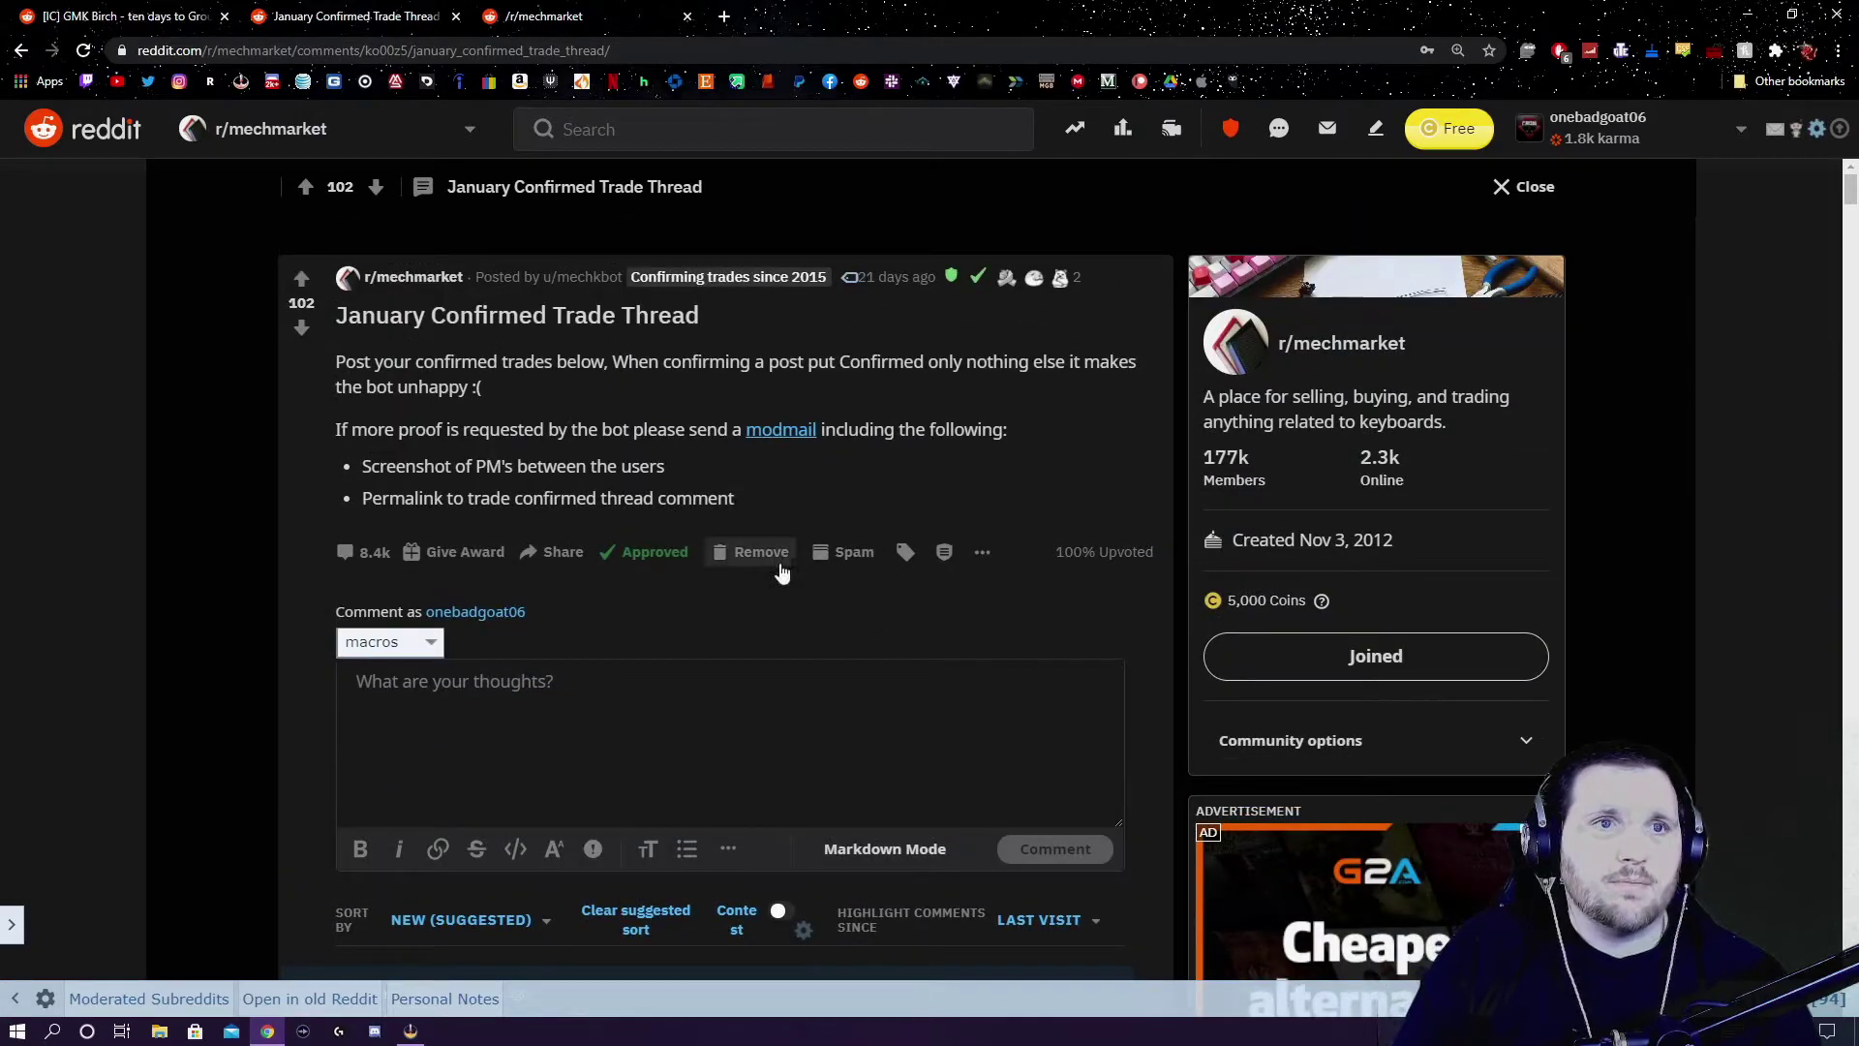
pyautogui.scroll(-1, 784, 566)
pyautogui.scroll(1, 786, 566)
pyautogui.scroll(-1, 775, 578)
pyautogui.scroll(1, 771, 576)
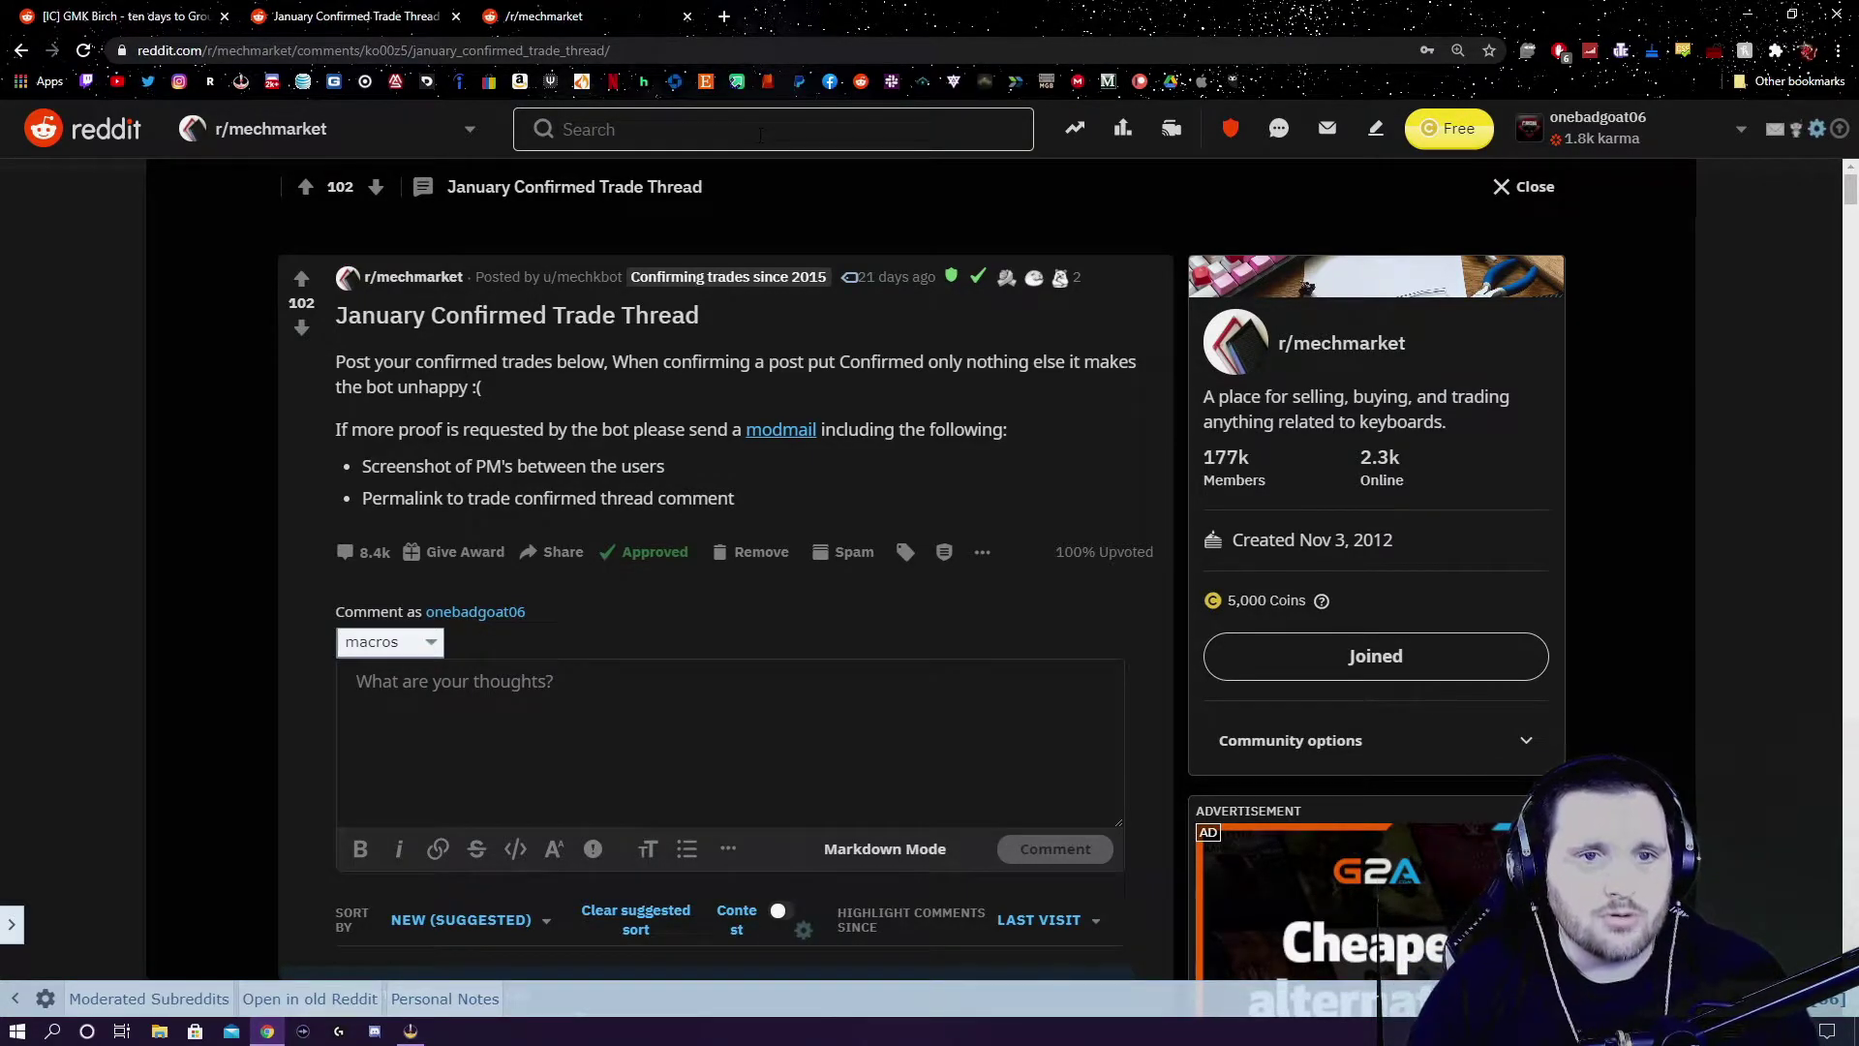
# - Type the sample comment 'Sold keyboard to u/bob' in the trade thread, then erase it
pyautogui.scroll(-5, 534, 520)
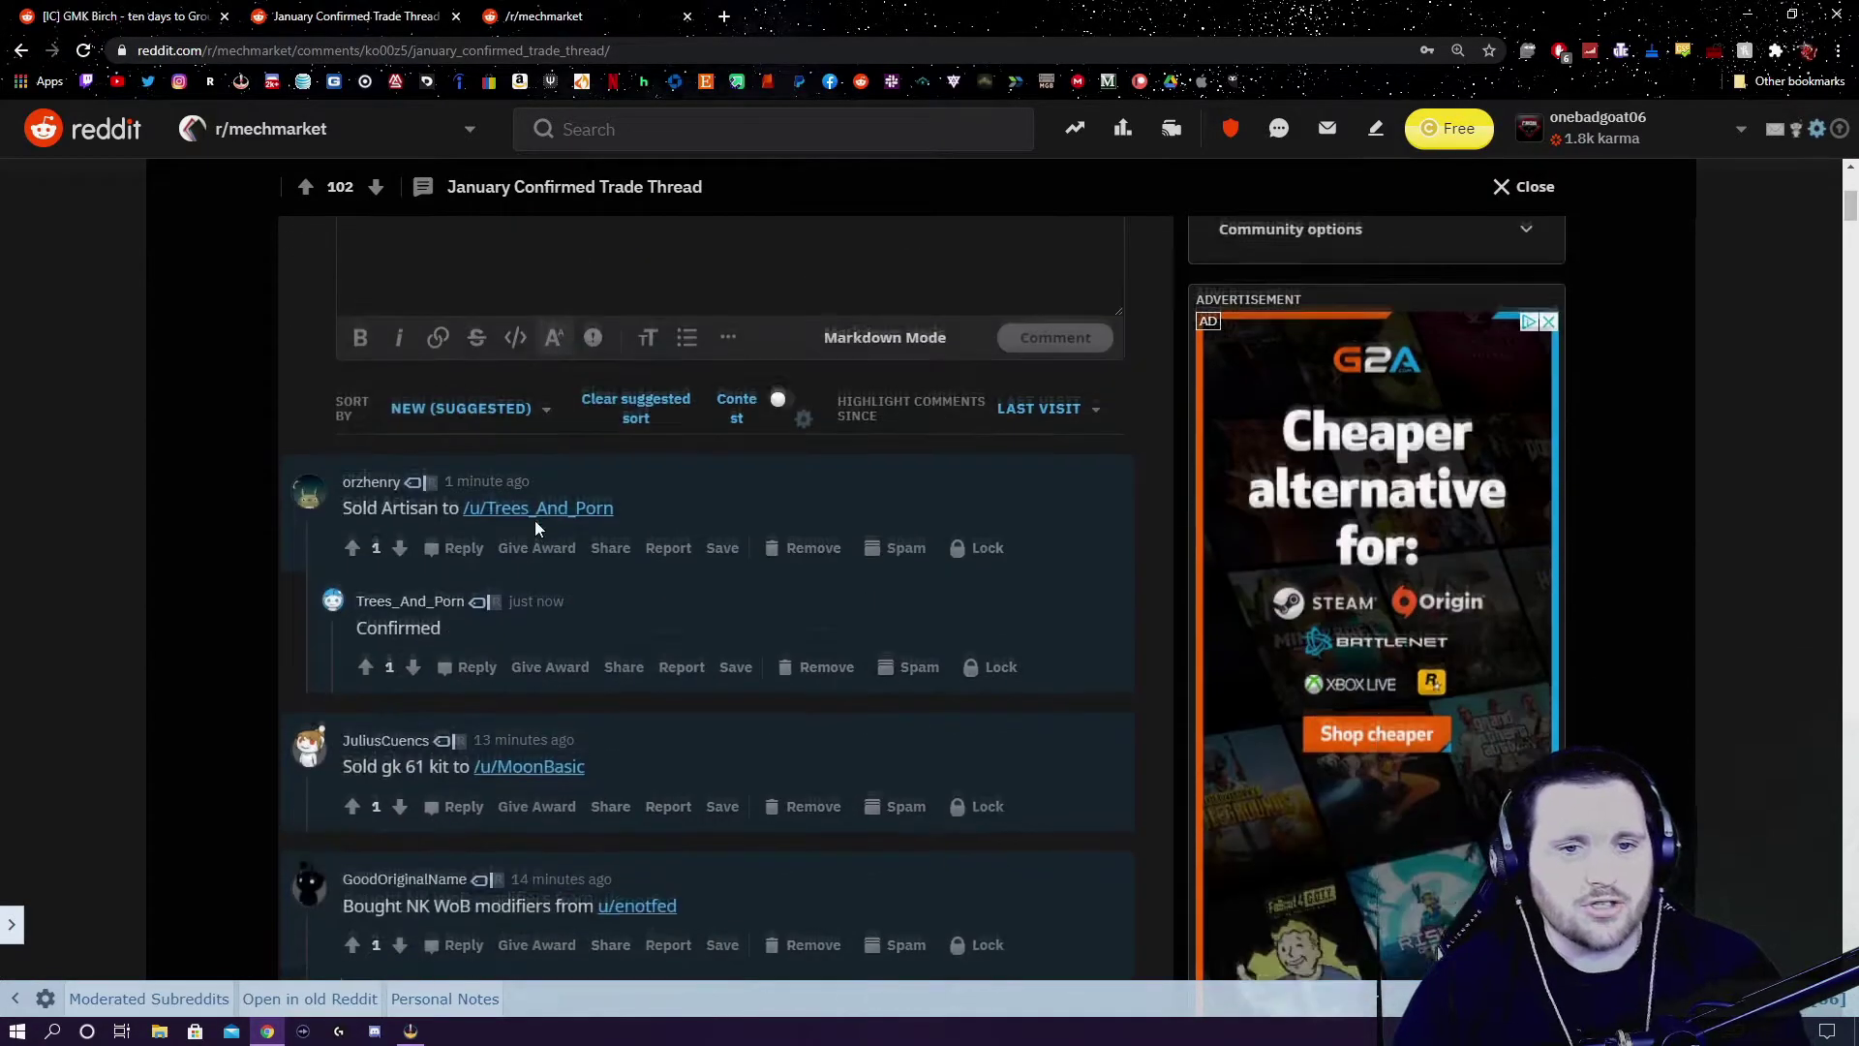
pyautogui.scroll(5, 535, 520)
pyautogui.click(581, 707)
pyautogui.scroll(-4, 601, 714)
pyautogui.scroll(4, 524, 632)
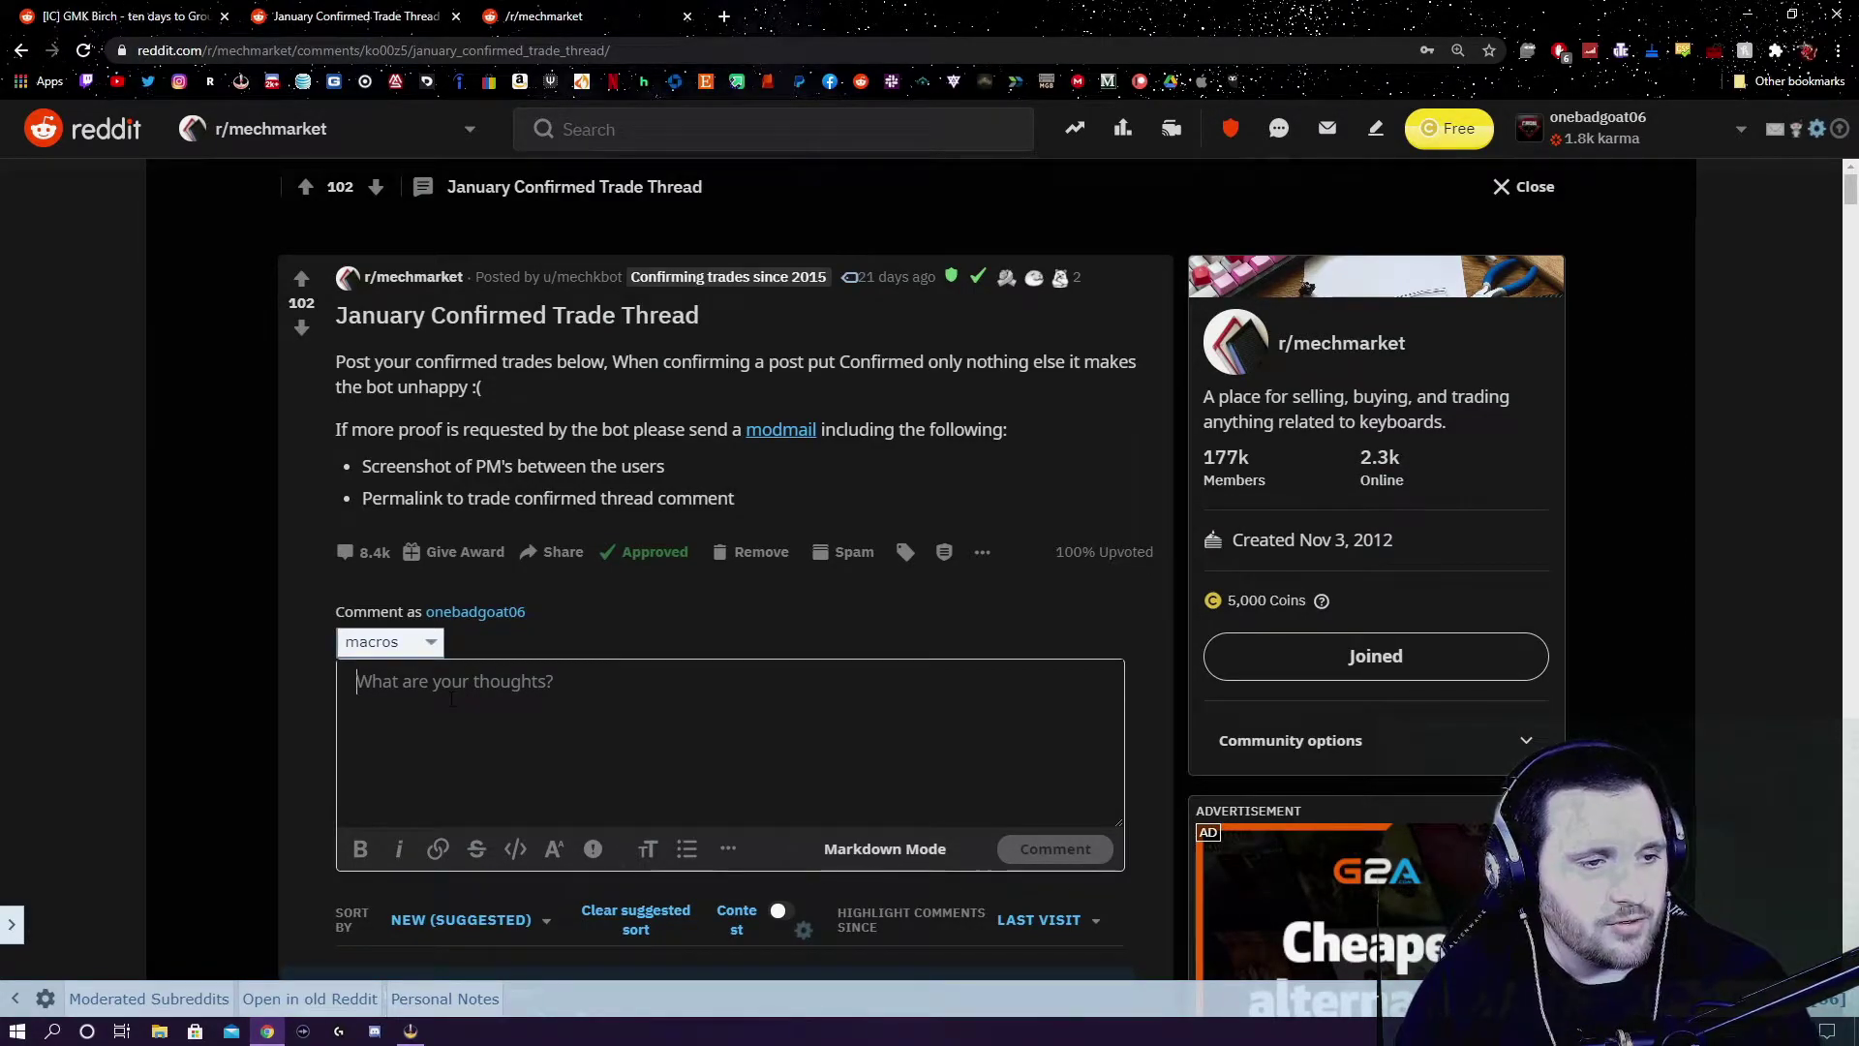
pyautogui.write('Sold Ke')
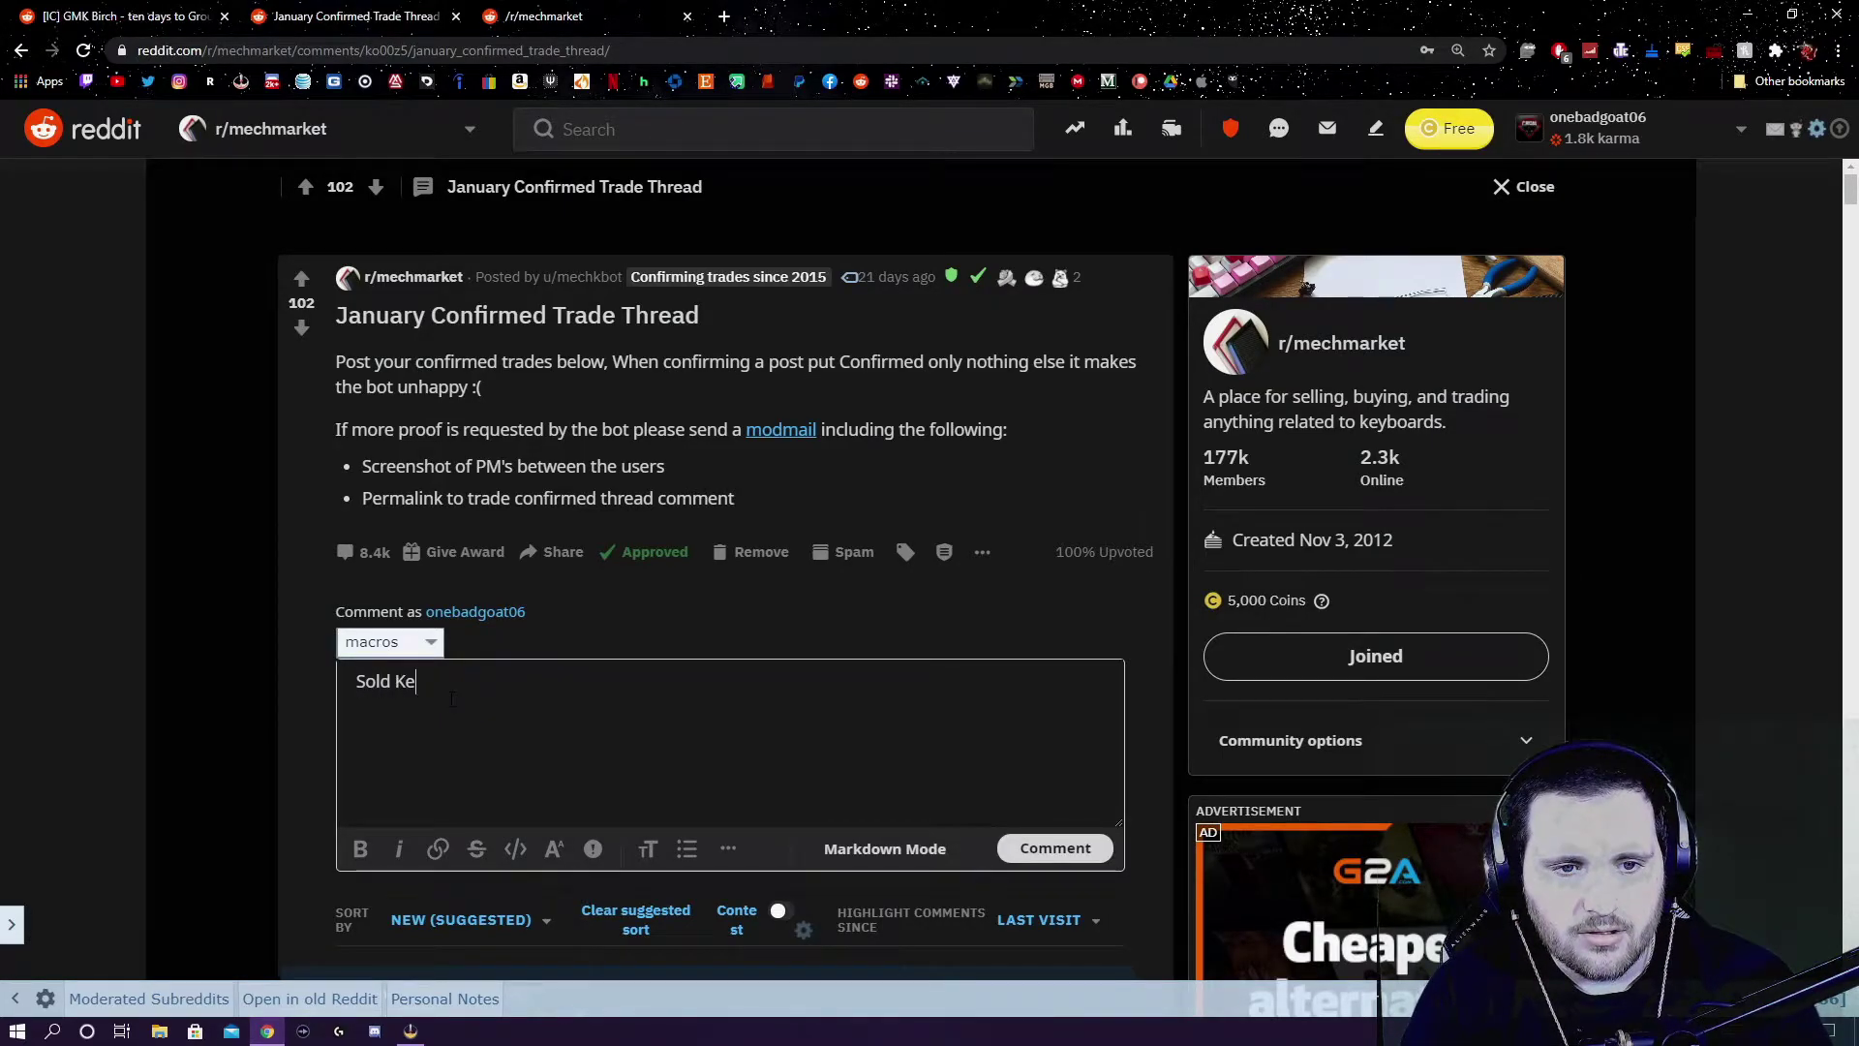
pyautogui.press('BackSpace')
pyautogui.write('keyboard to')
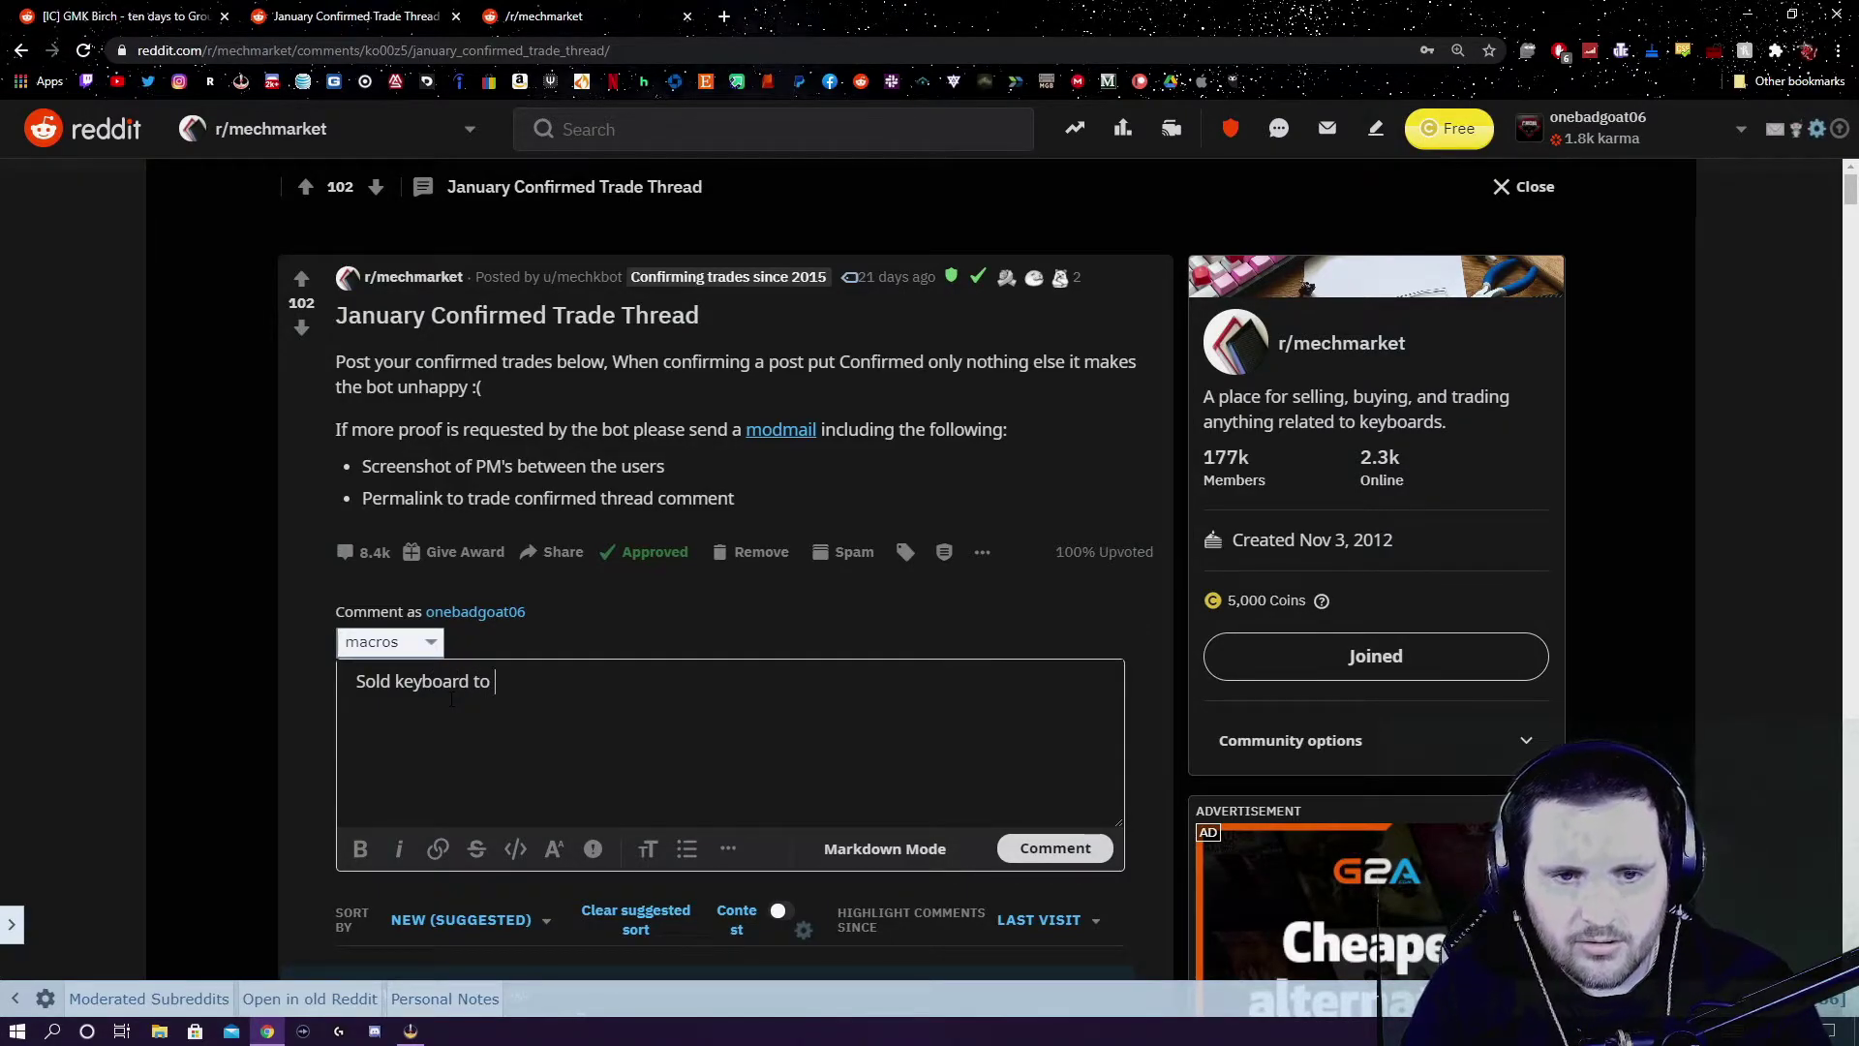
pyautogui.write(' u/')
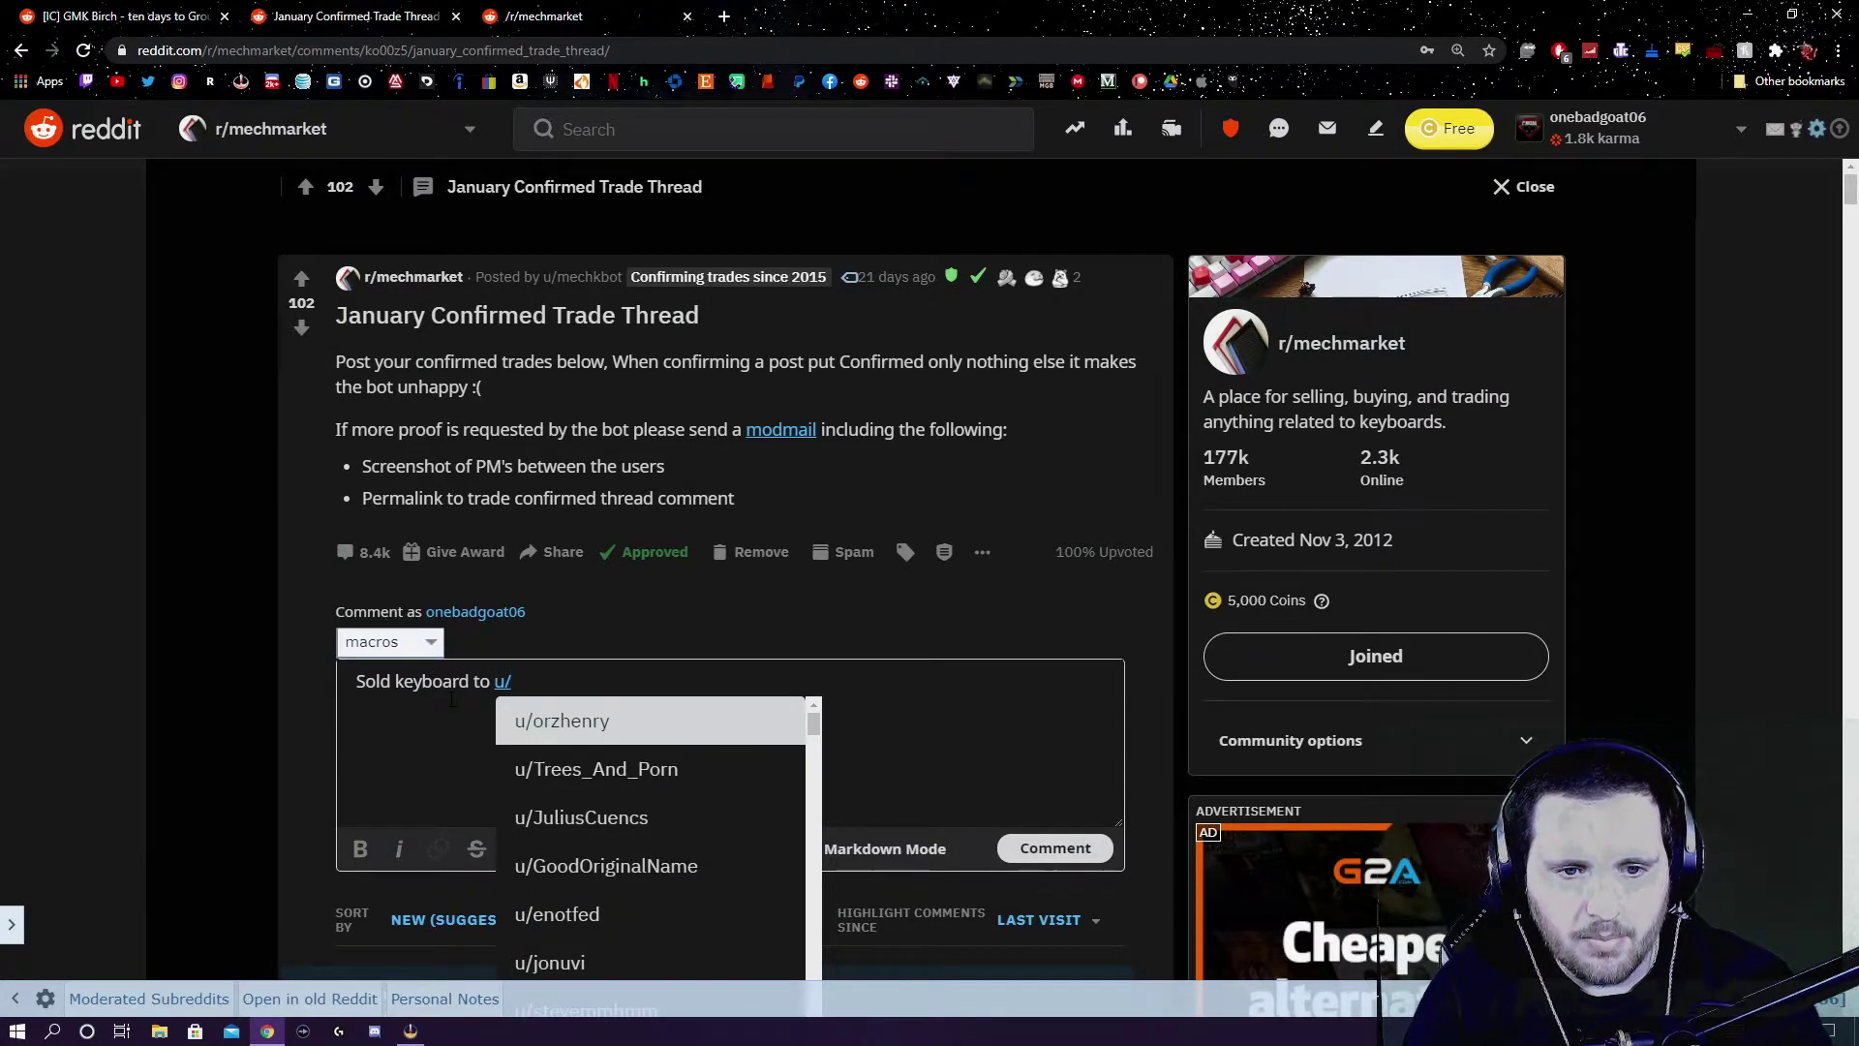
pyautogui.write('bob')
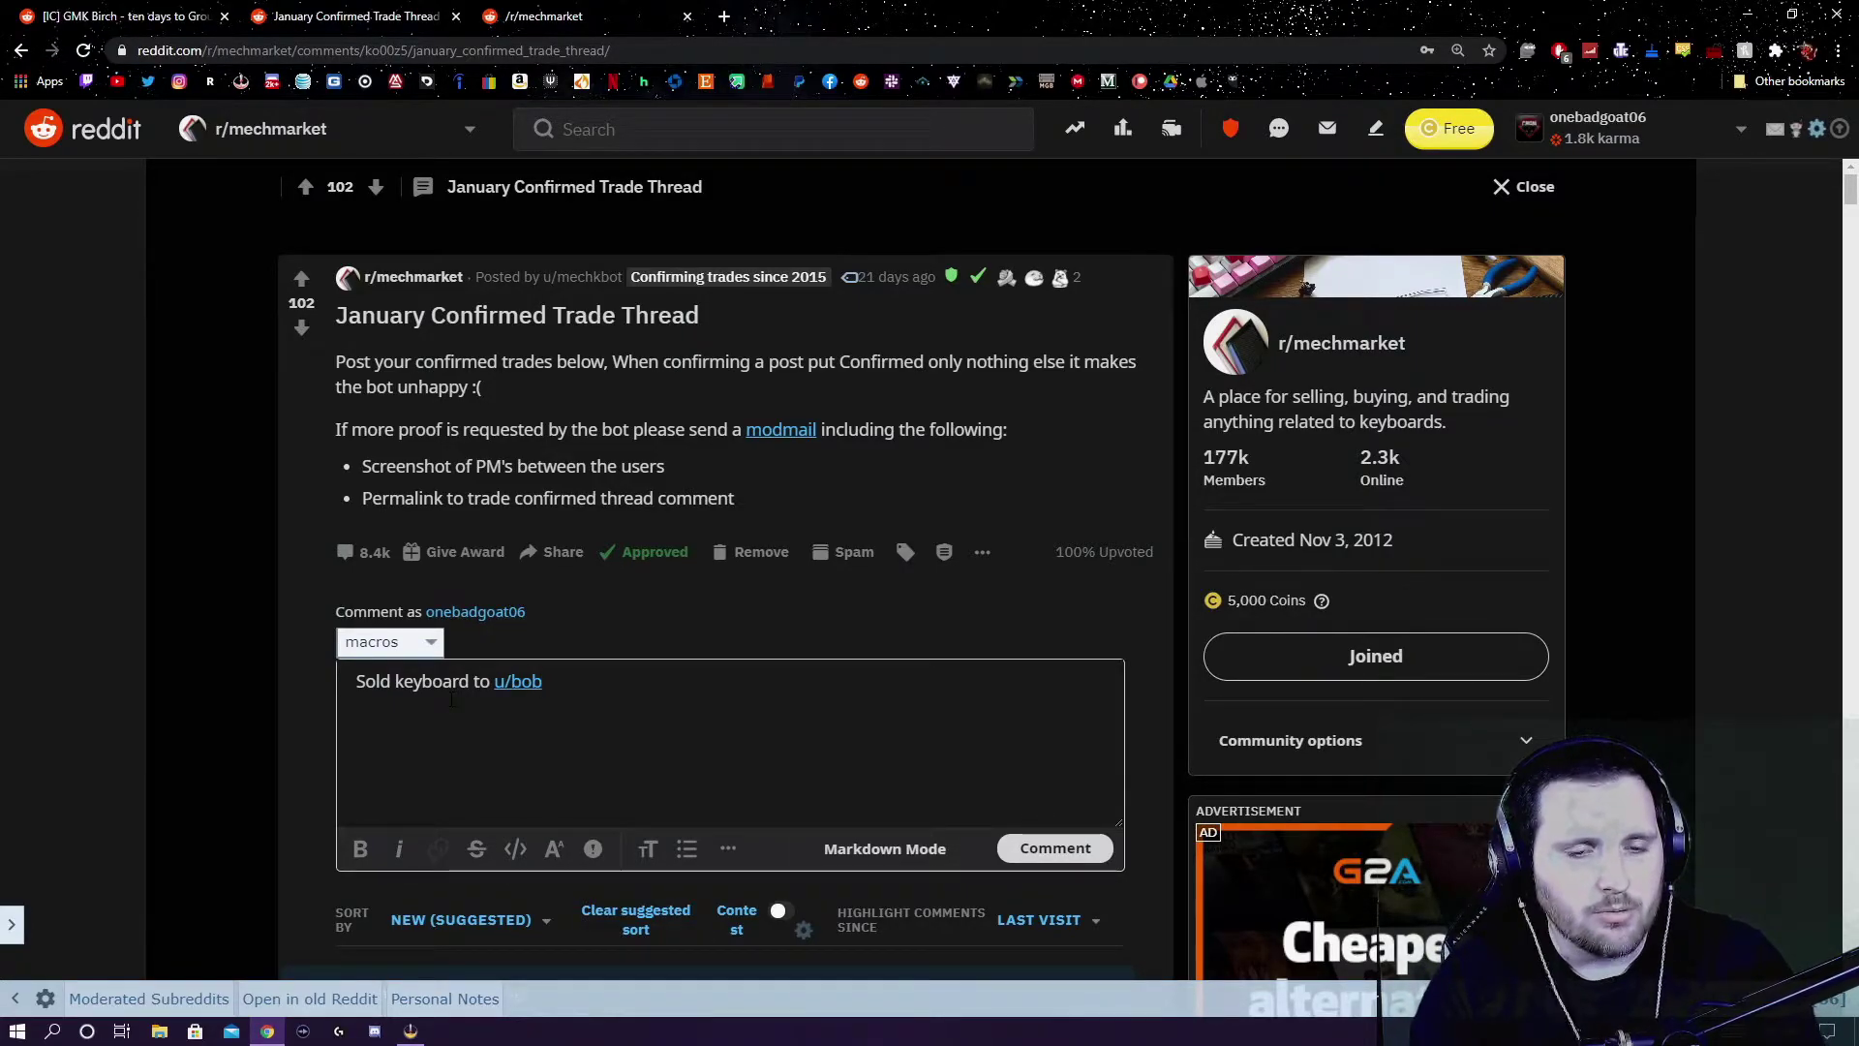
pyautogui.press('BackSpace')
pyautogui.press('BackSpace')
pyautogui.press('BackSpace')
pyautogui.press('BackSpace')
pyautogui.press('BackSpace')
pyautogui.press('BackSpace')
pyautogui.press('BackSpace')
pyautogui.press('BackSpace')
pyautogui.press('BackSpace')
pyautogui.press('BackSpace')
pyautogui.press('BackSpace')
pyautogui.press('BackSpace')
pyautogui.press('BackSpace')
pyautogui.press('BackSpace')
pyautogui.press('BackSpace')
pyautogui.press('BackSpace')
pyautogui.press('BackSpace')
pyautogui.press('BackSpace')
pyautogui.press('BackSpace')
pyautogui.press('BackSpace')
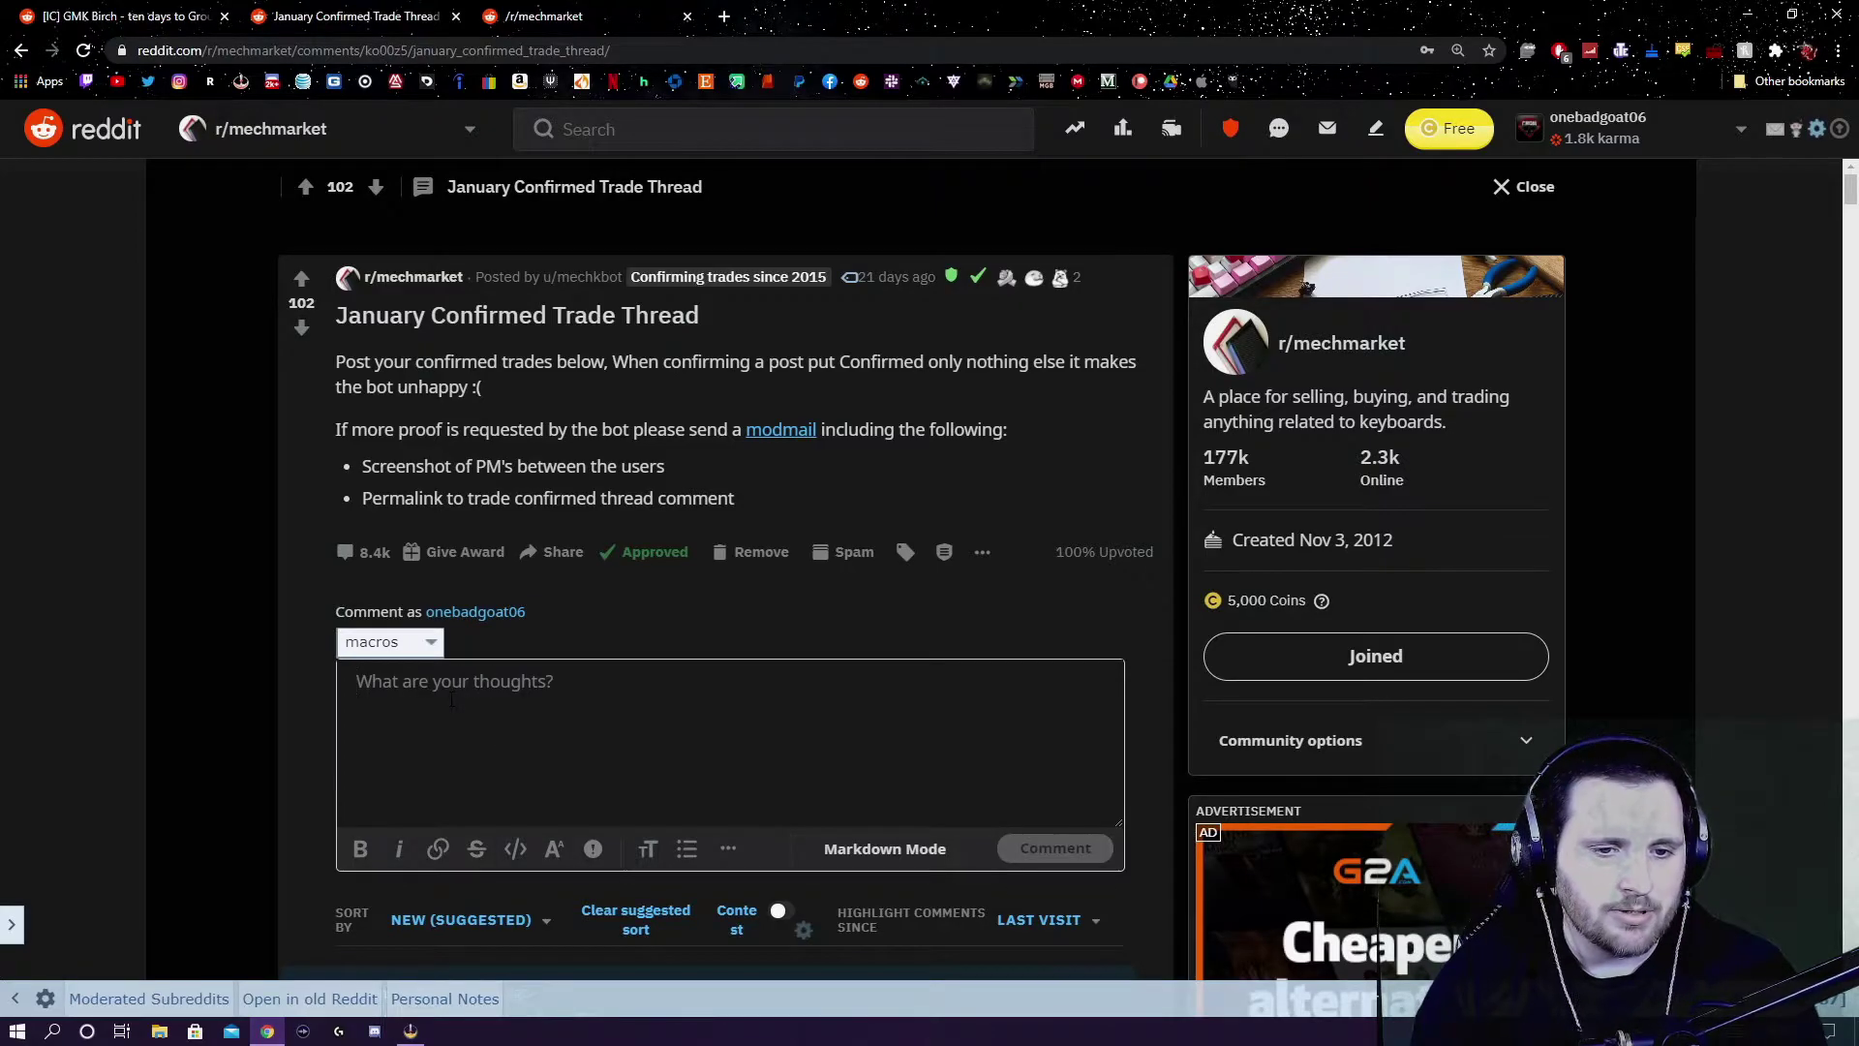
# - Scroll to the first Sold Artisan comment and dismiss its author's link menu
pyautogui.scroll(-5, 703, 761)
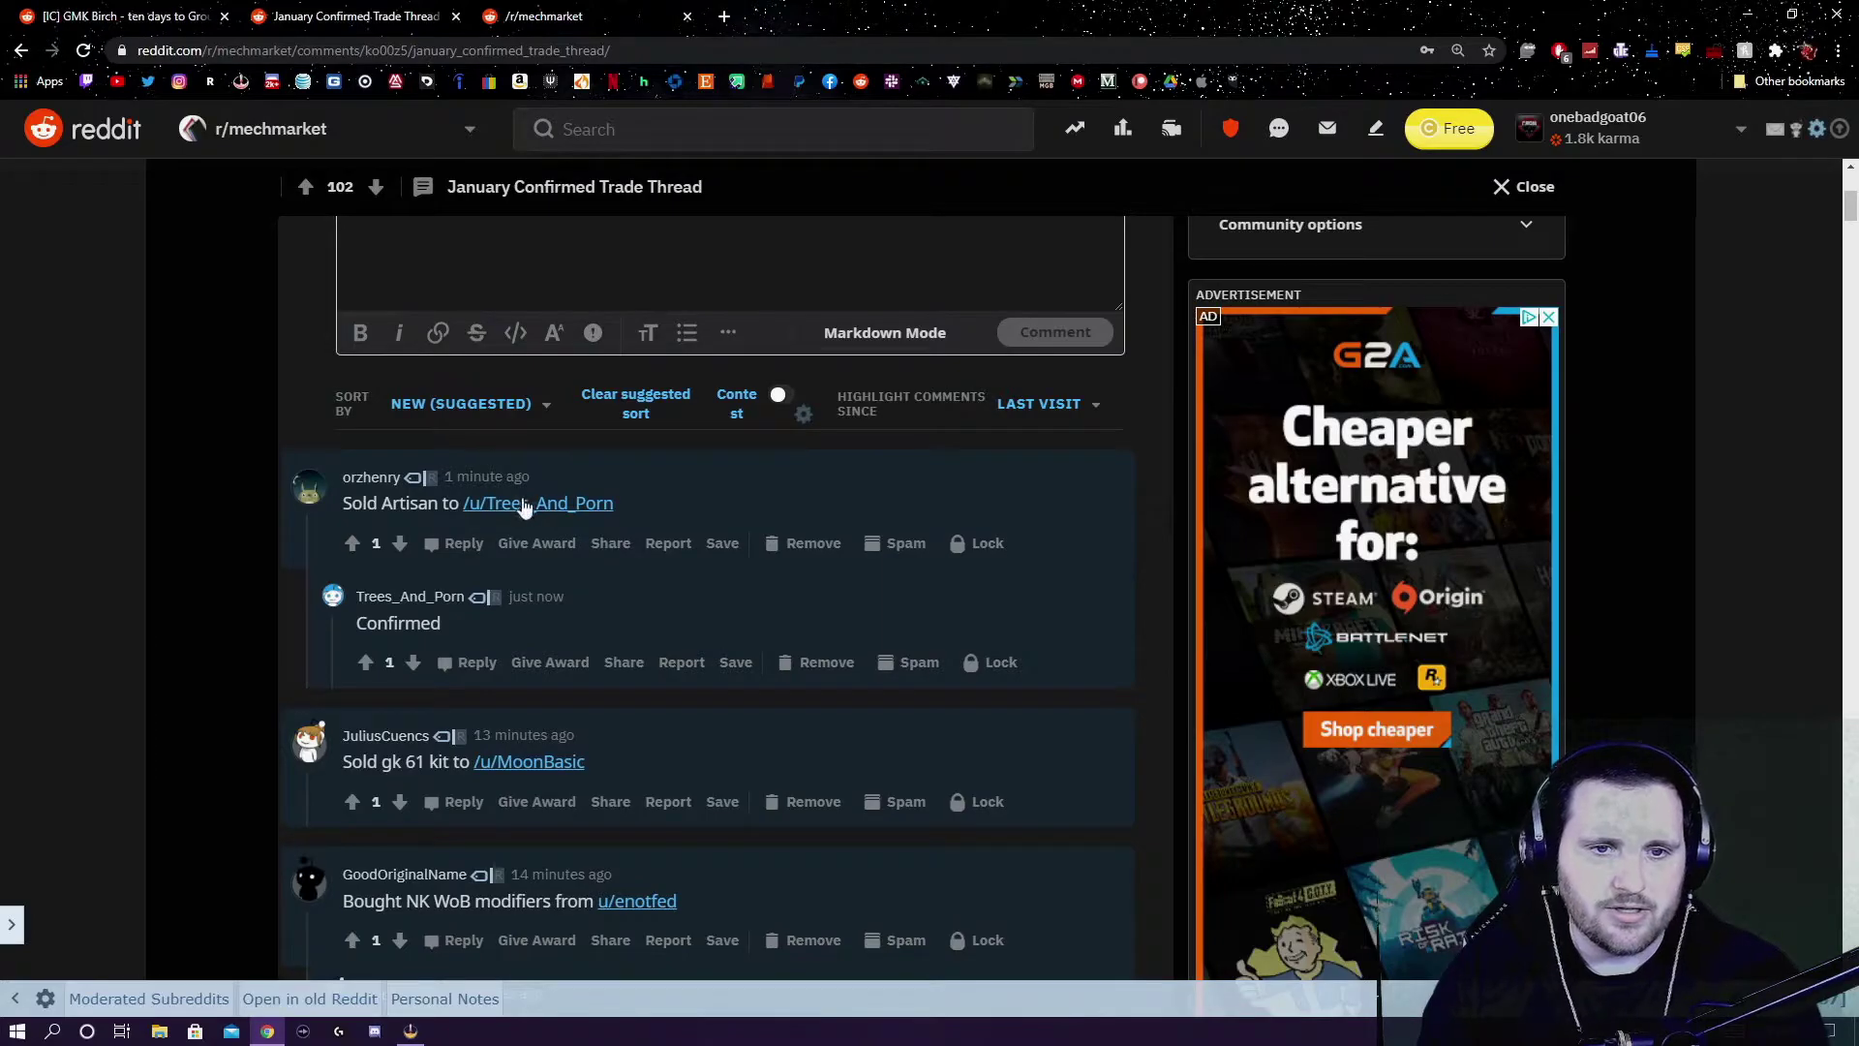
pyautogui.scroll(-3, 535, 599)
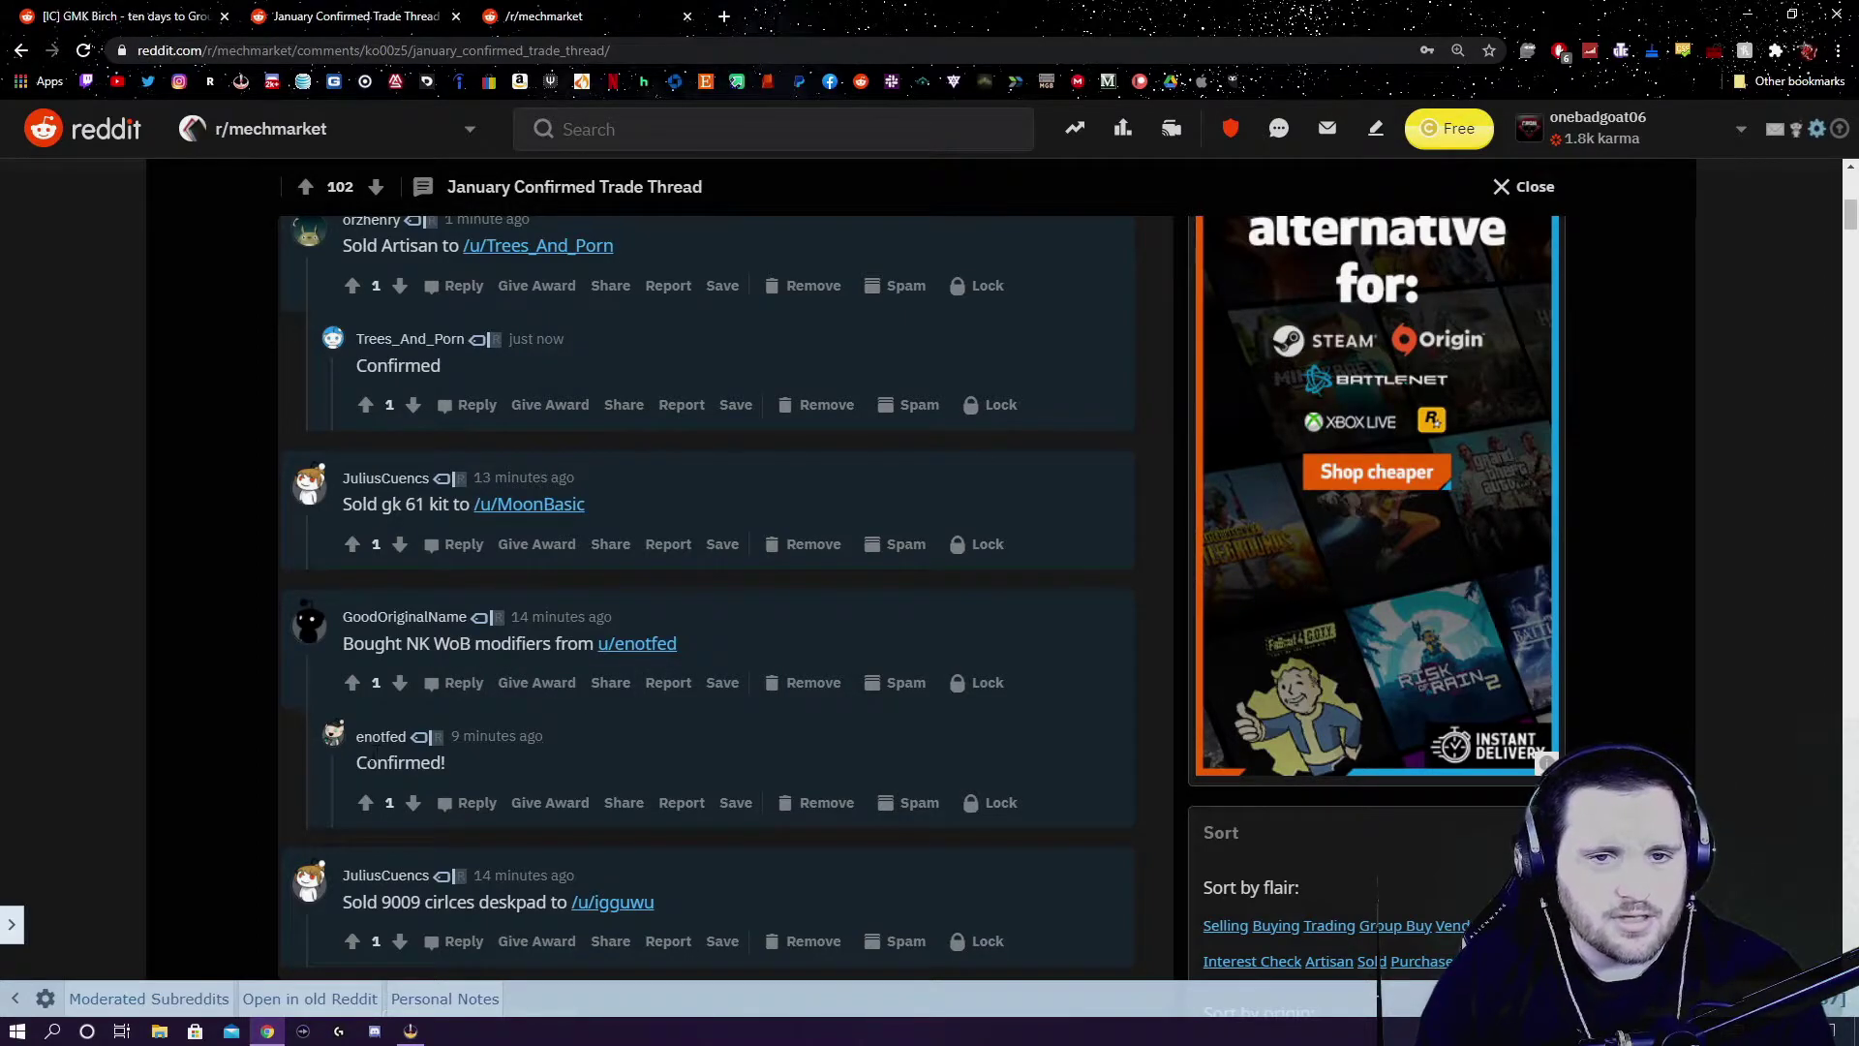
pyautogui.scroll(10, 631, 780)
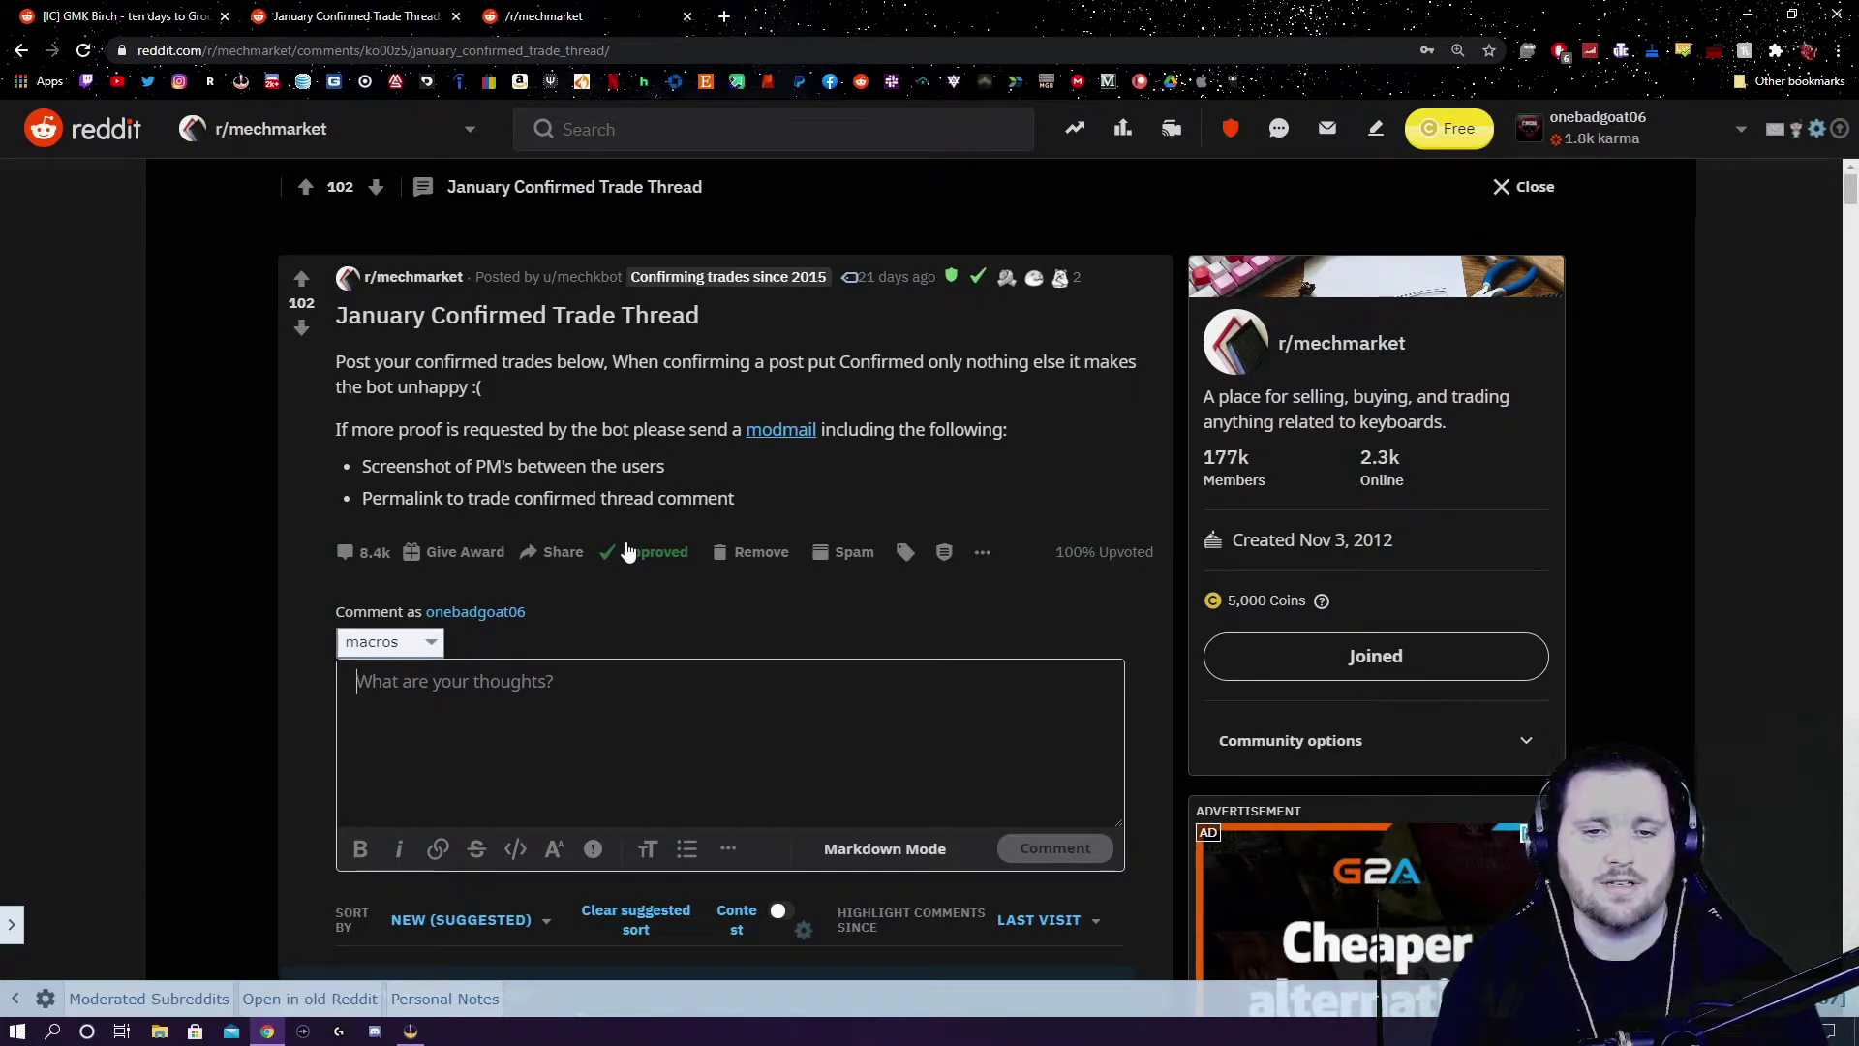
pyautogui.scroll(-3, 687, 602)
pyautogui.scroll(-3, 687, 602)
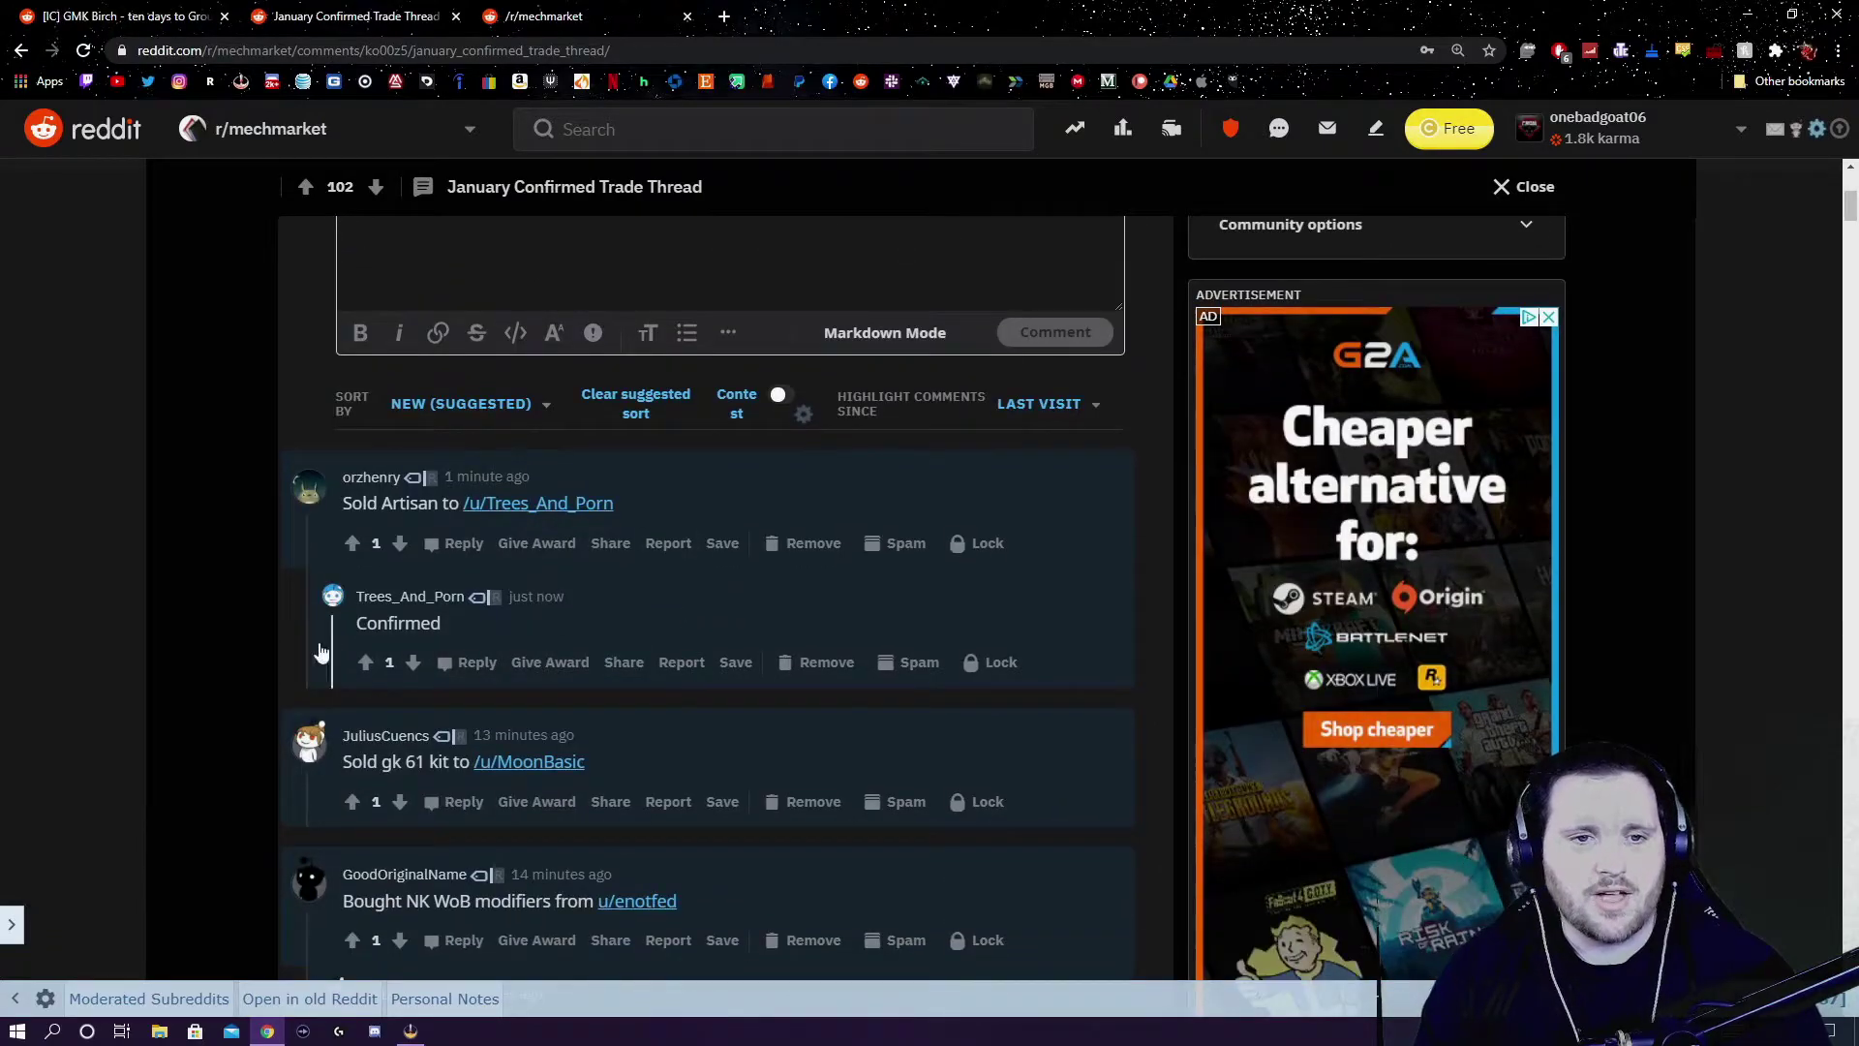
pyautogui.rightClick(362, 476)
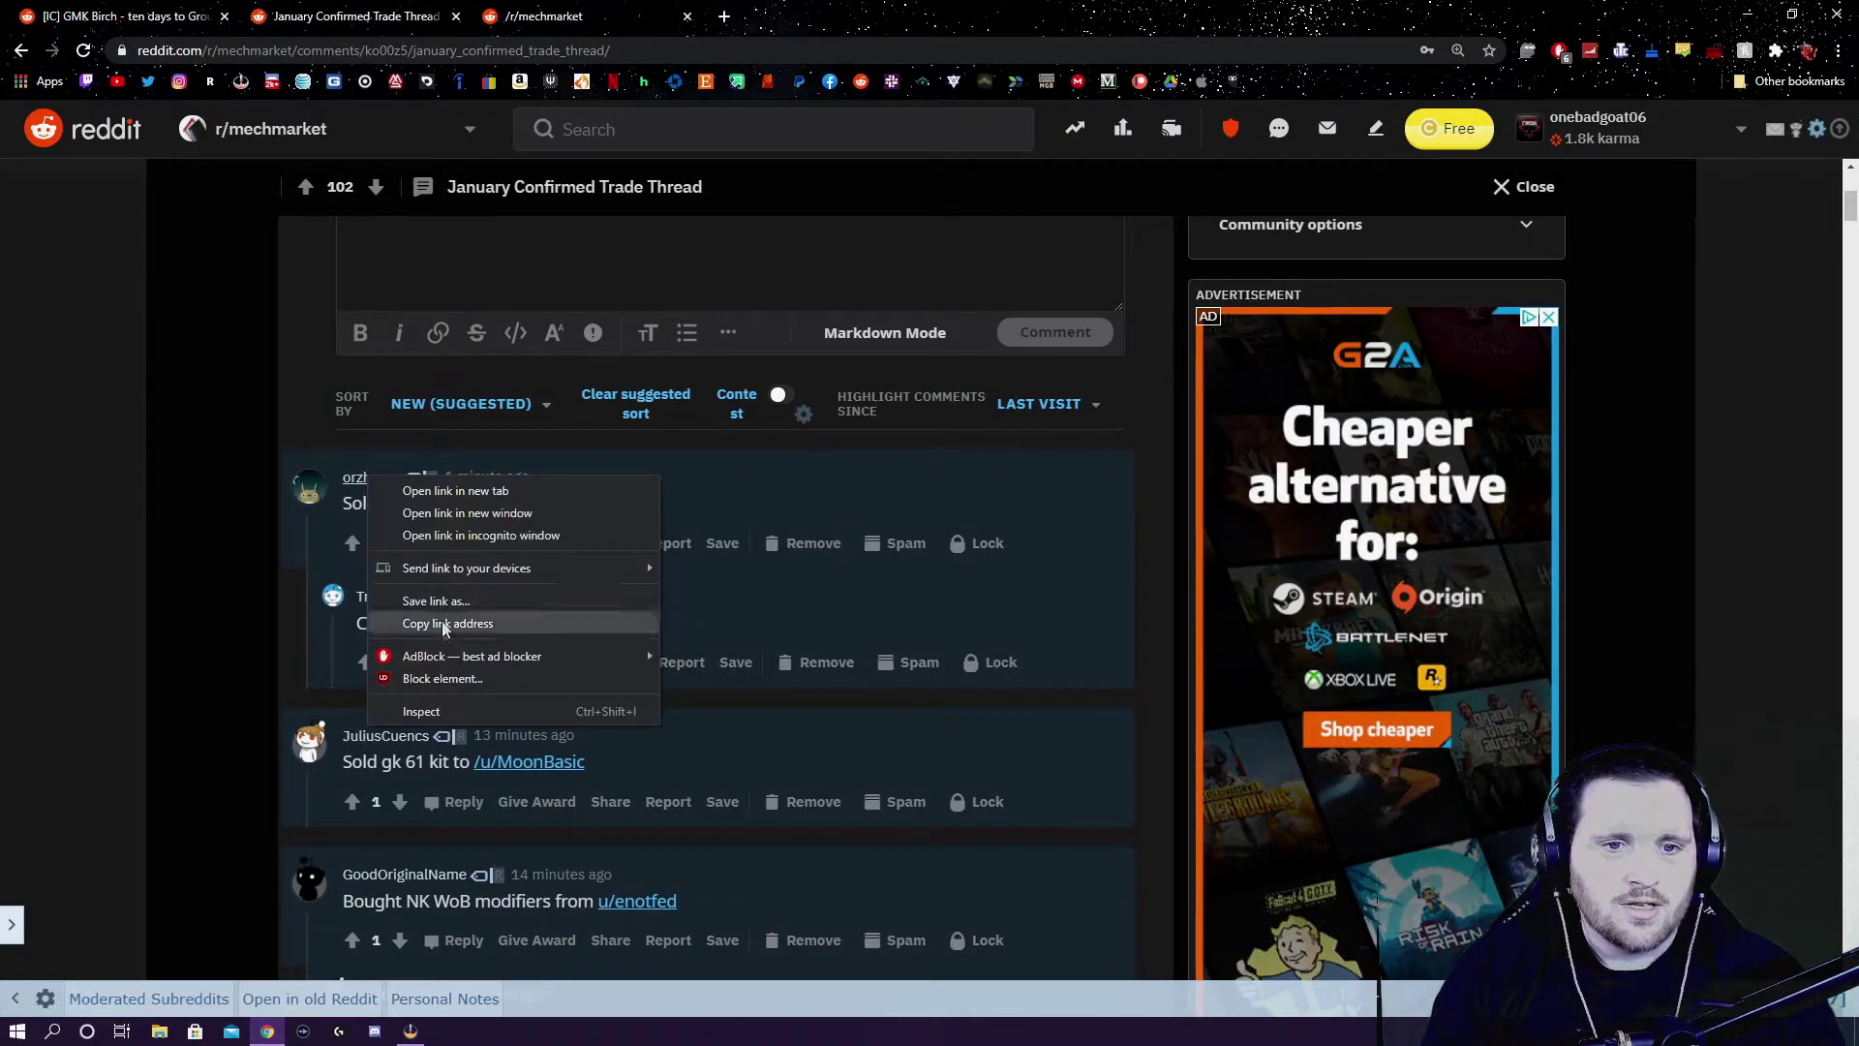
pyautogui.moveTo(334, 448); pyautogui.dragTo(293, 372)
pyautogui.click(205, 475)
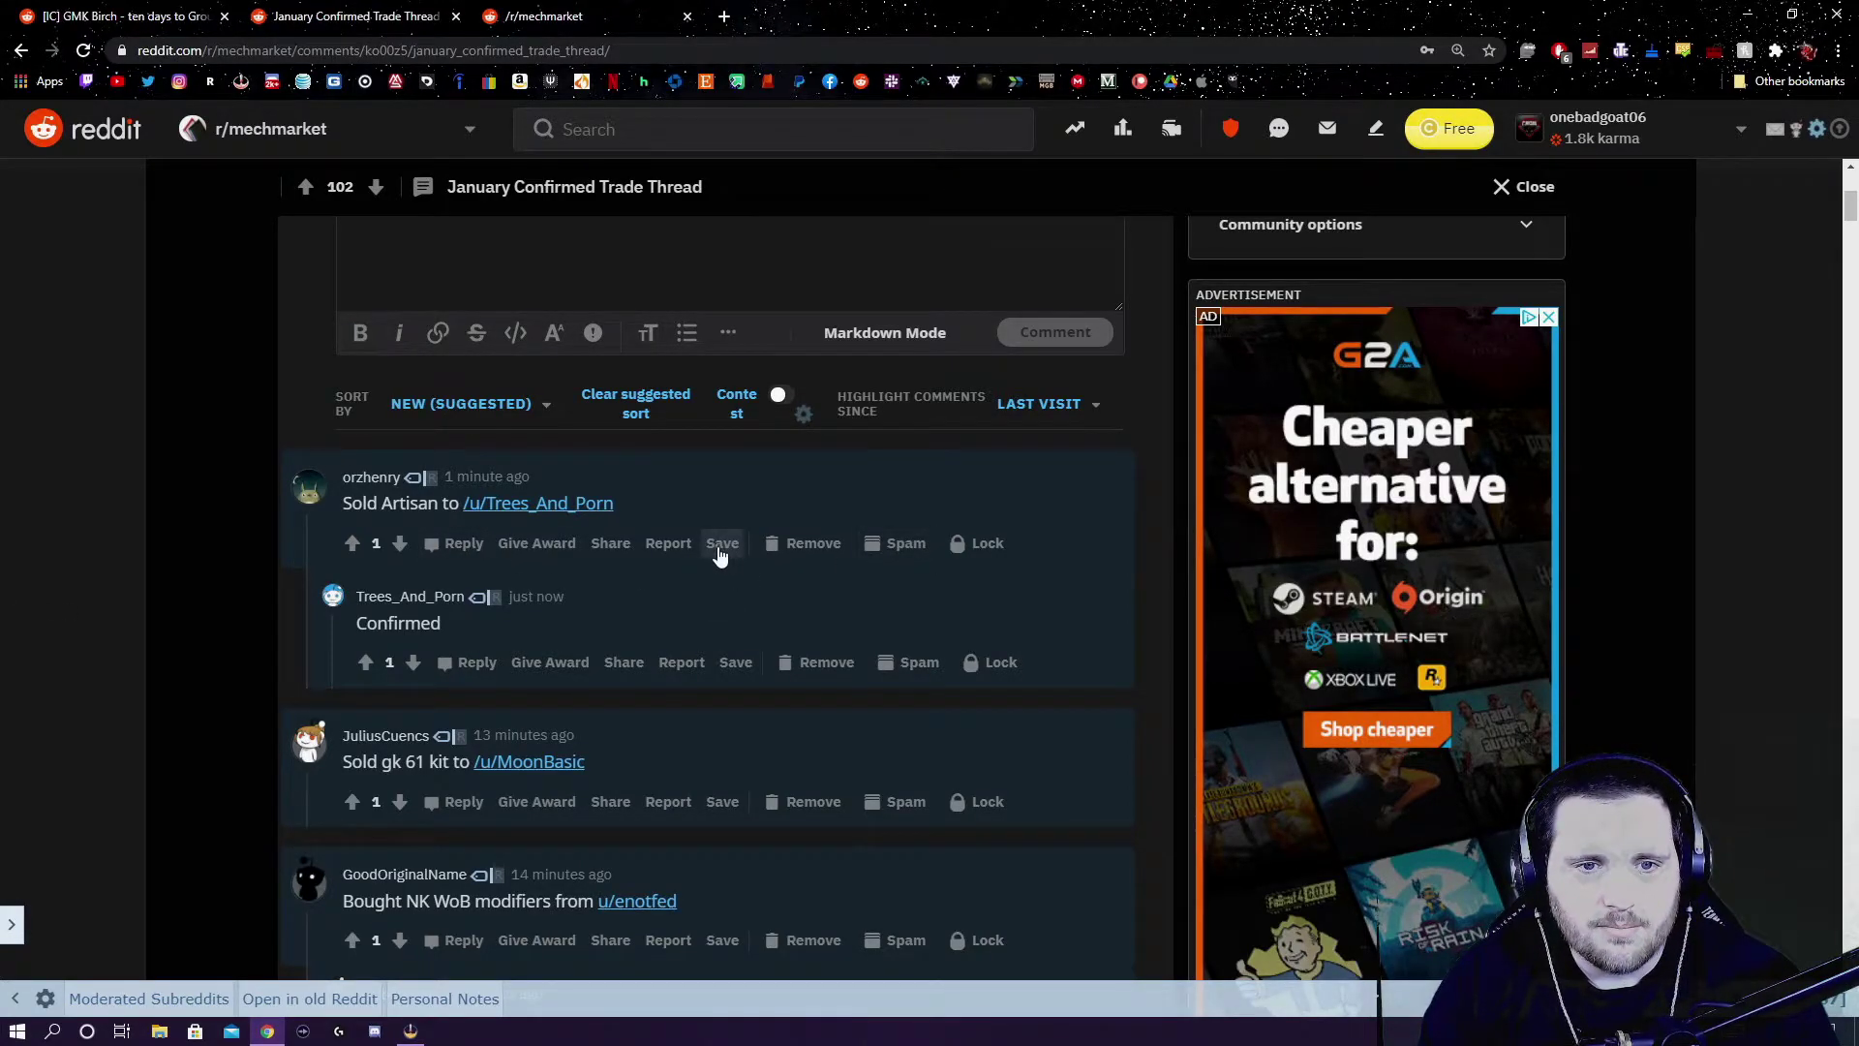
pyautogui.scroll(4, 570, 554)
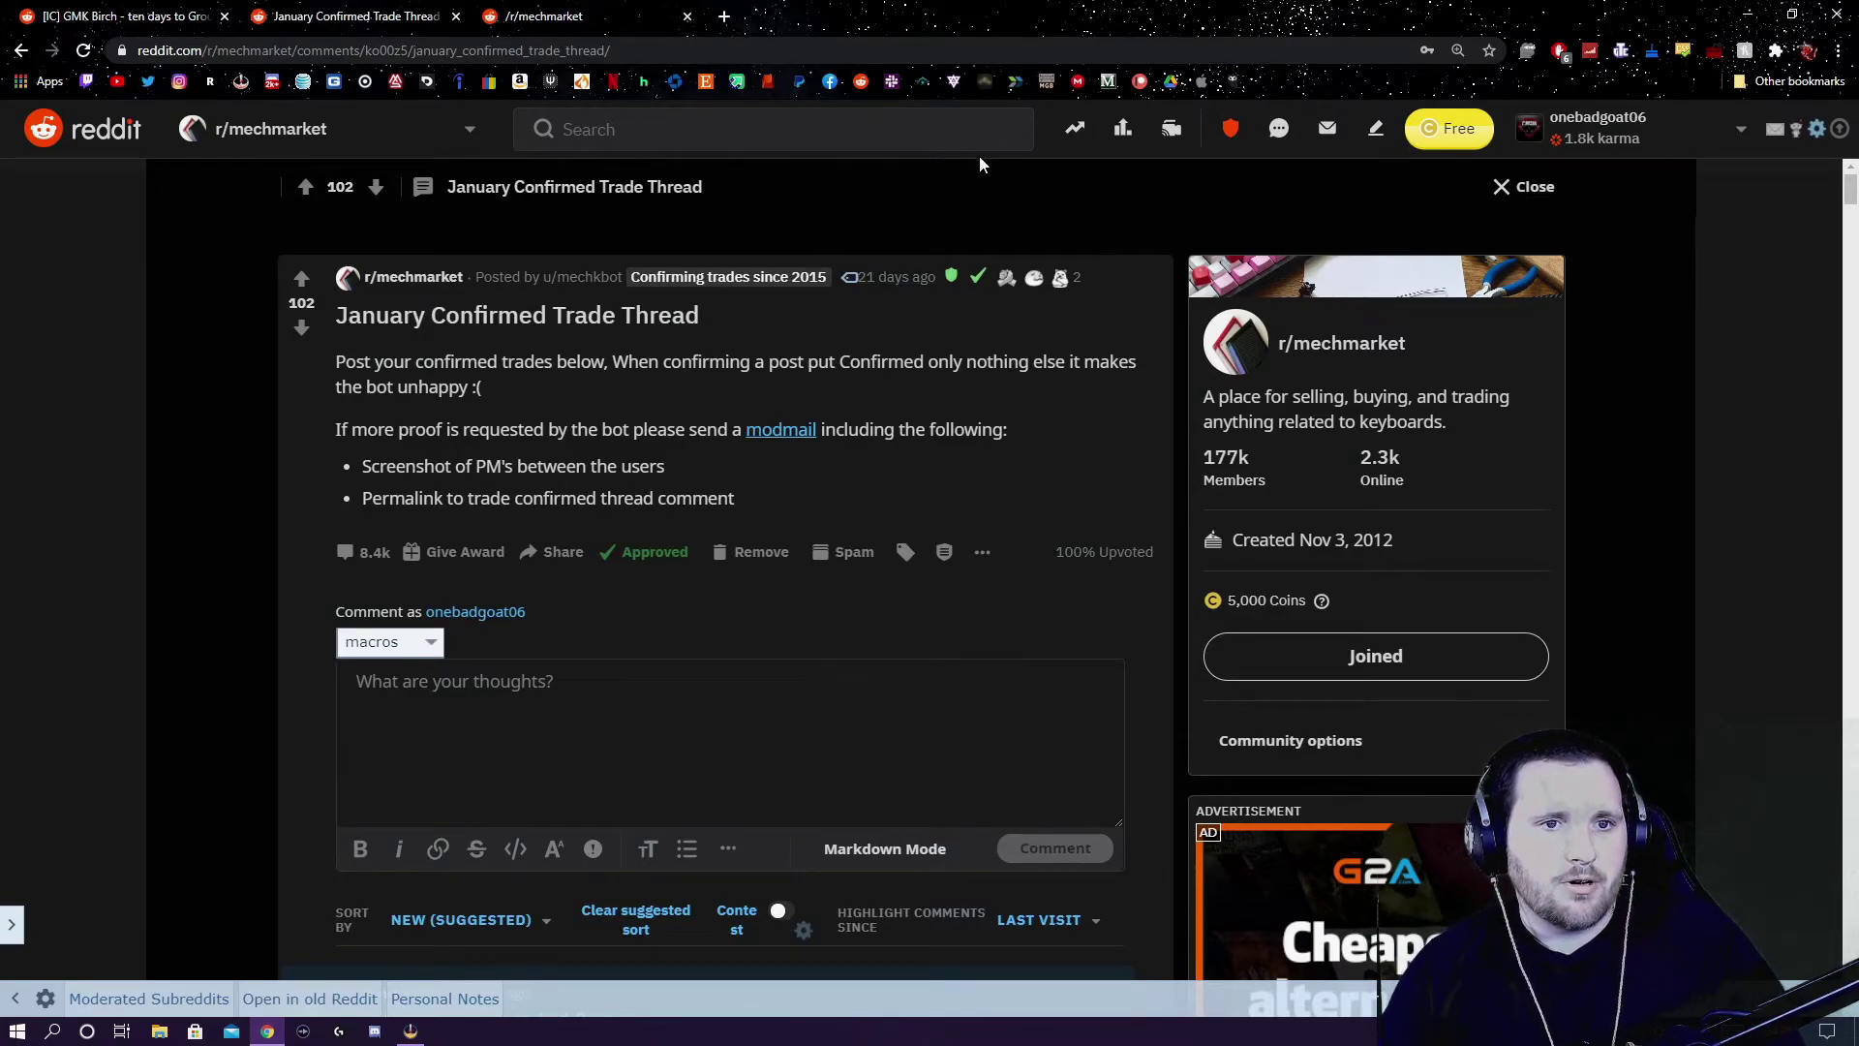
# - Open the community selector dropdown in the top bar
pyautogui.click(360, 145)
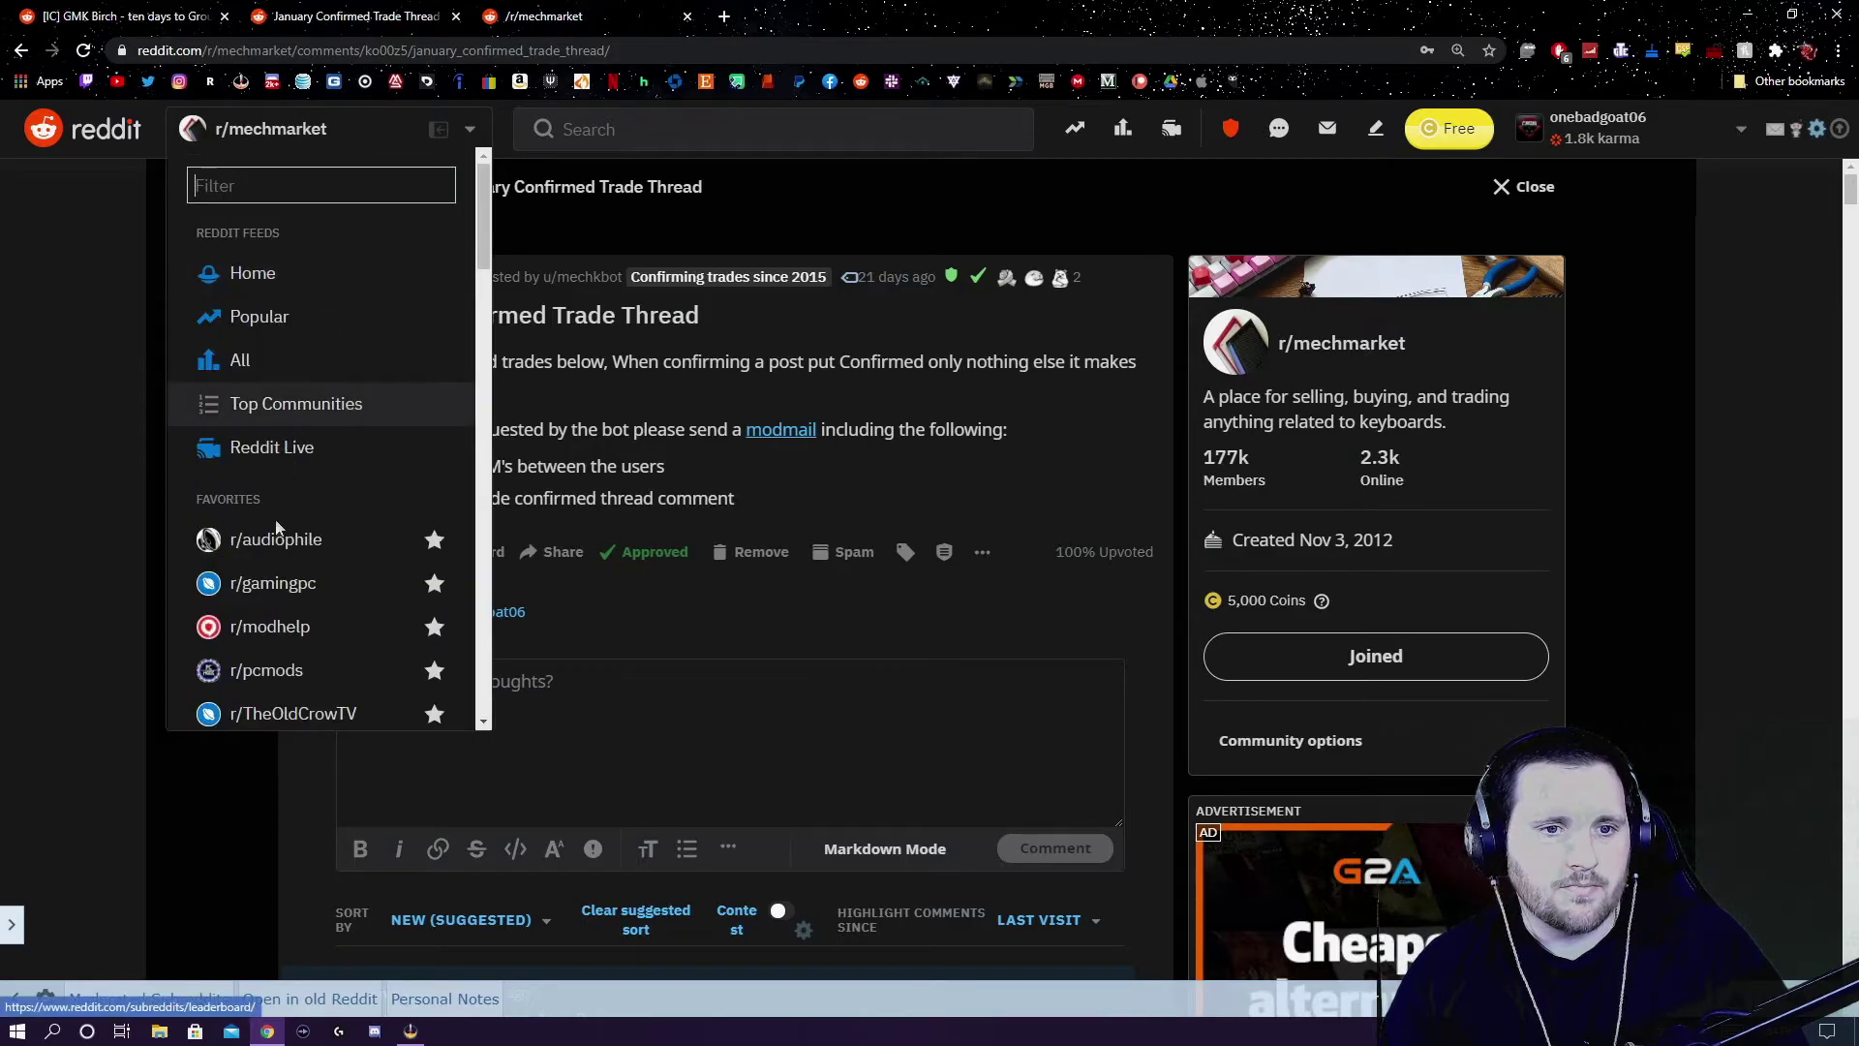
# - Choose r/mechmarket from the community list and scroll down to the sidebar's Links box
pyautogui.scroll(-3, 352, 405)
pyautogui.click(254, 594)
pyautogui.scroll(-5, 1503, 678)
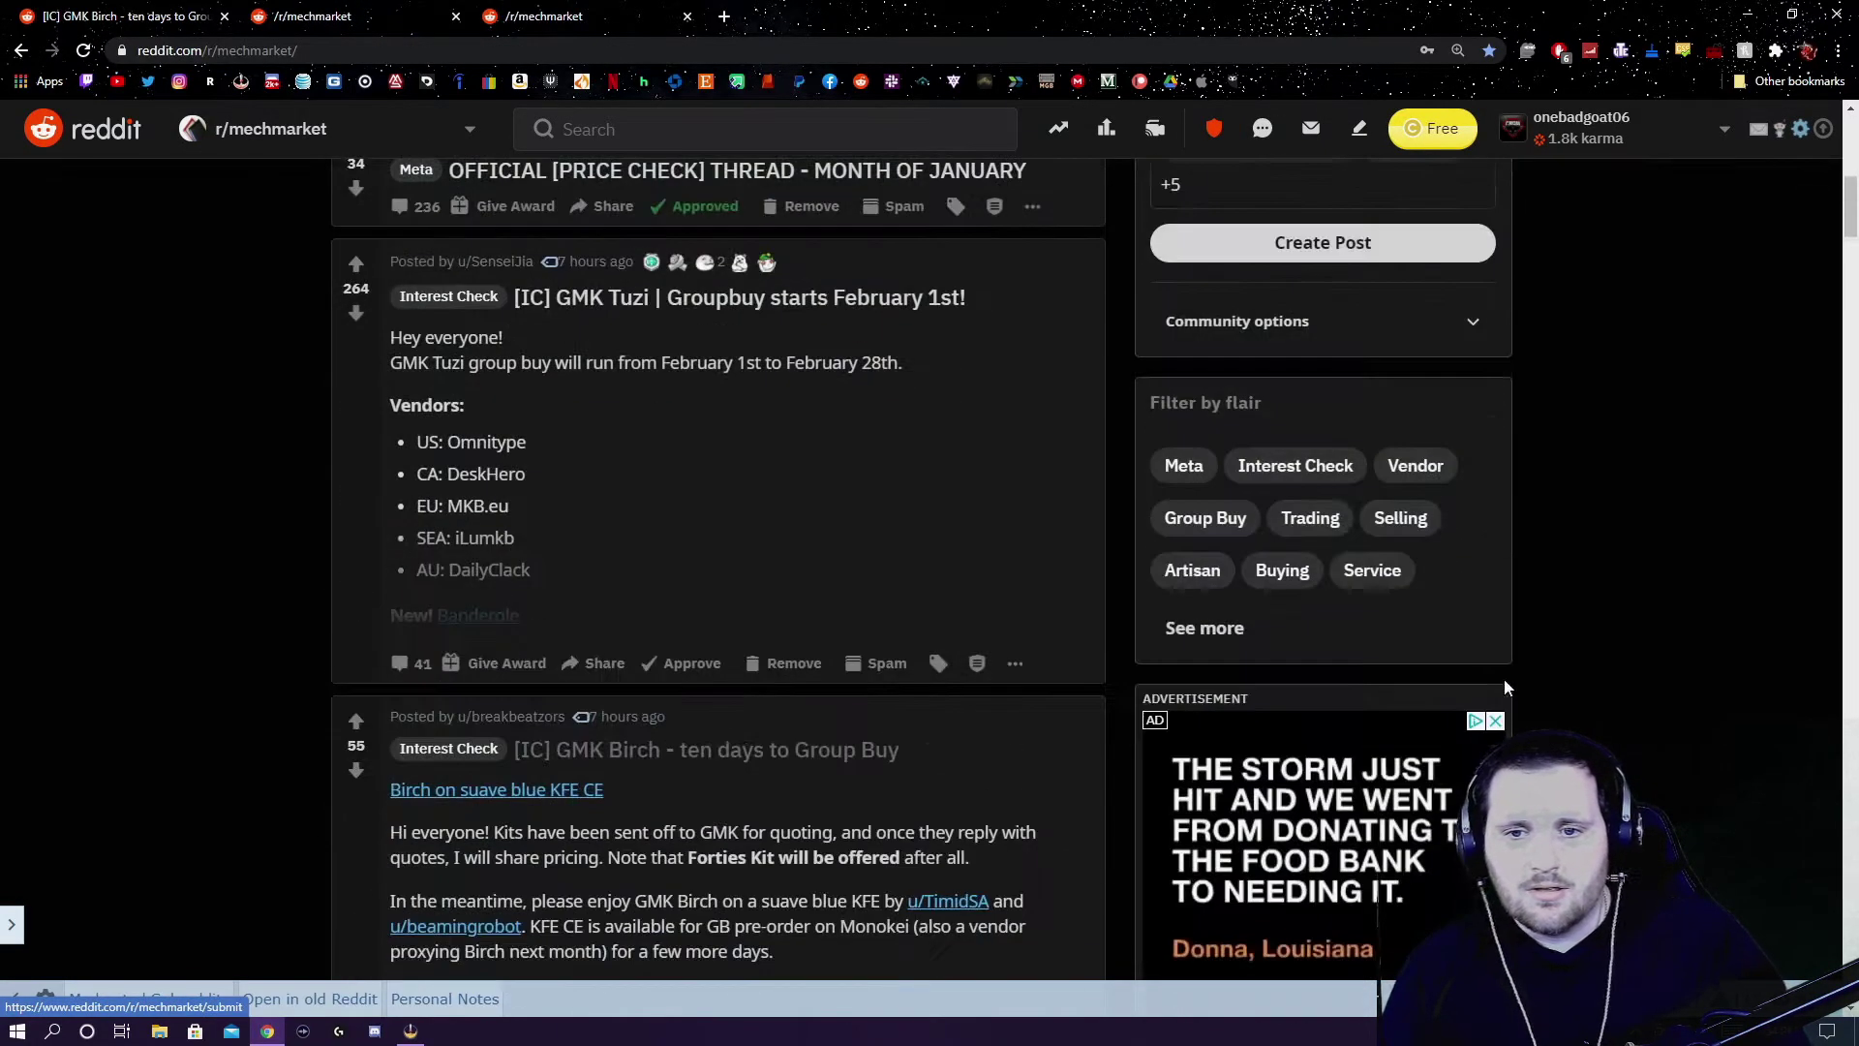
pyautogui.scroll(-7, 1379, 666)
pyautogui.scroll(-8, 1372, 691)
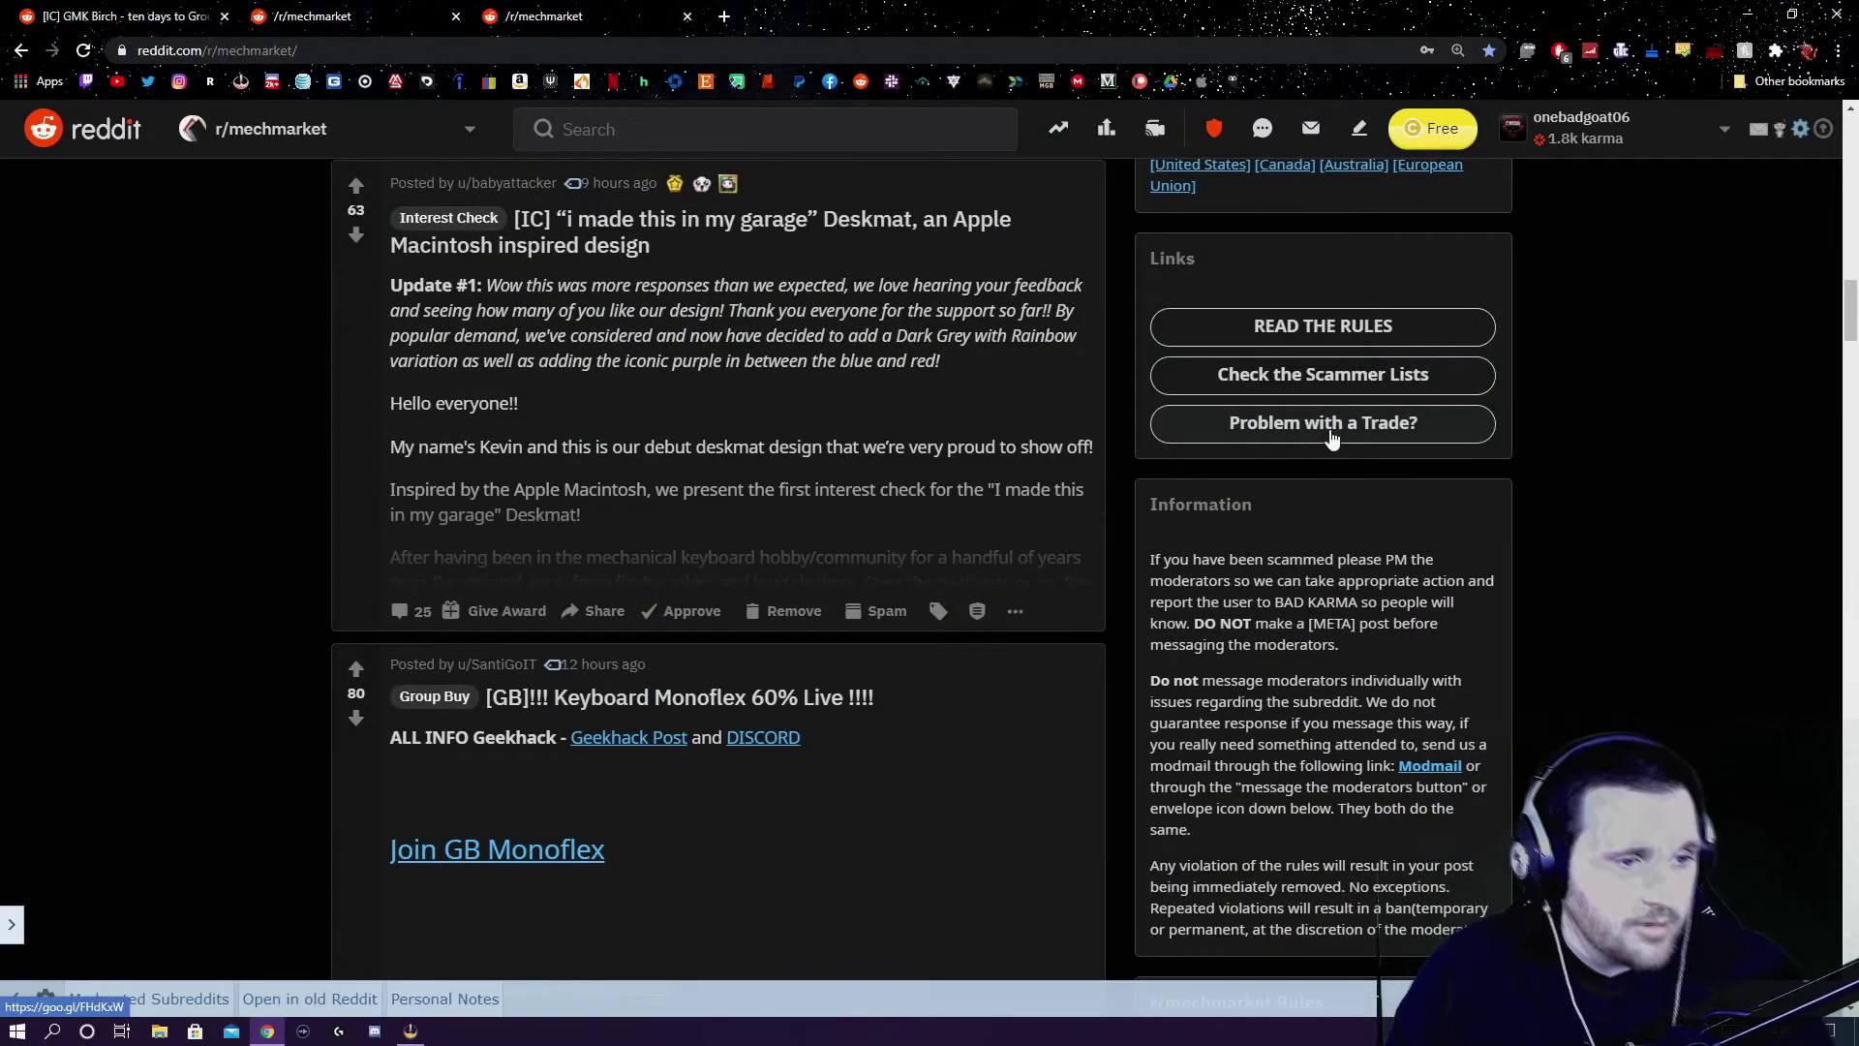
# - Start a 'Problem with a Trade?' modmail with reason Other, and focus the message box
pyautogui.click(1332, 426)
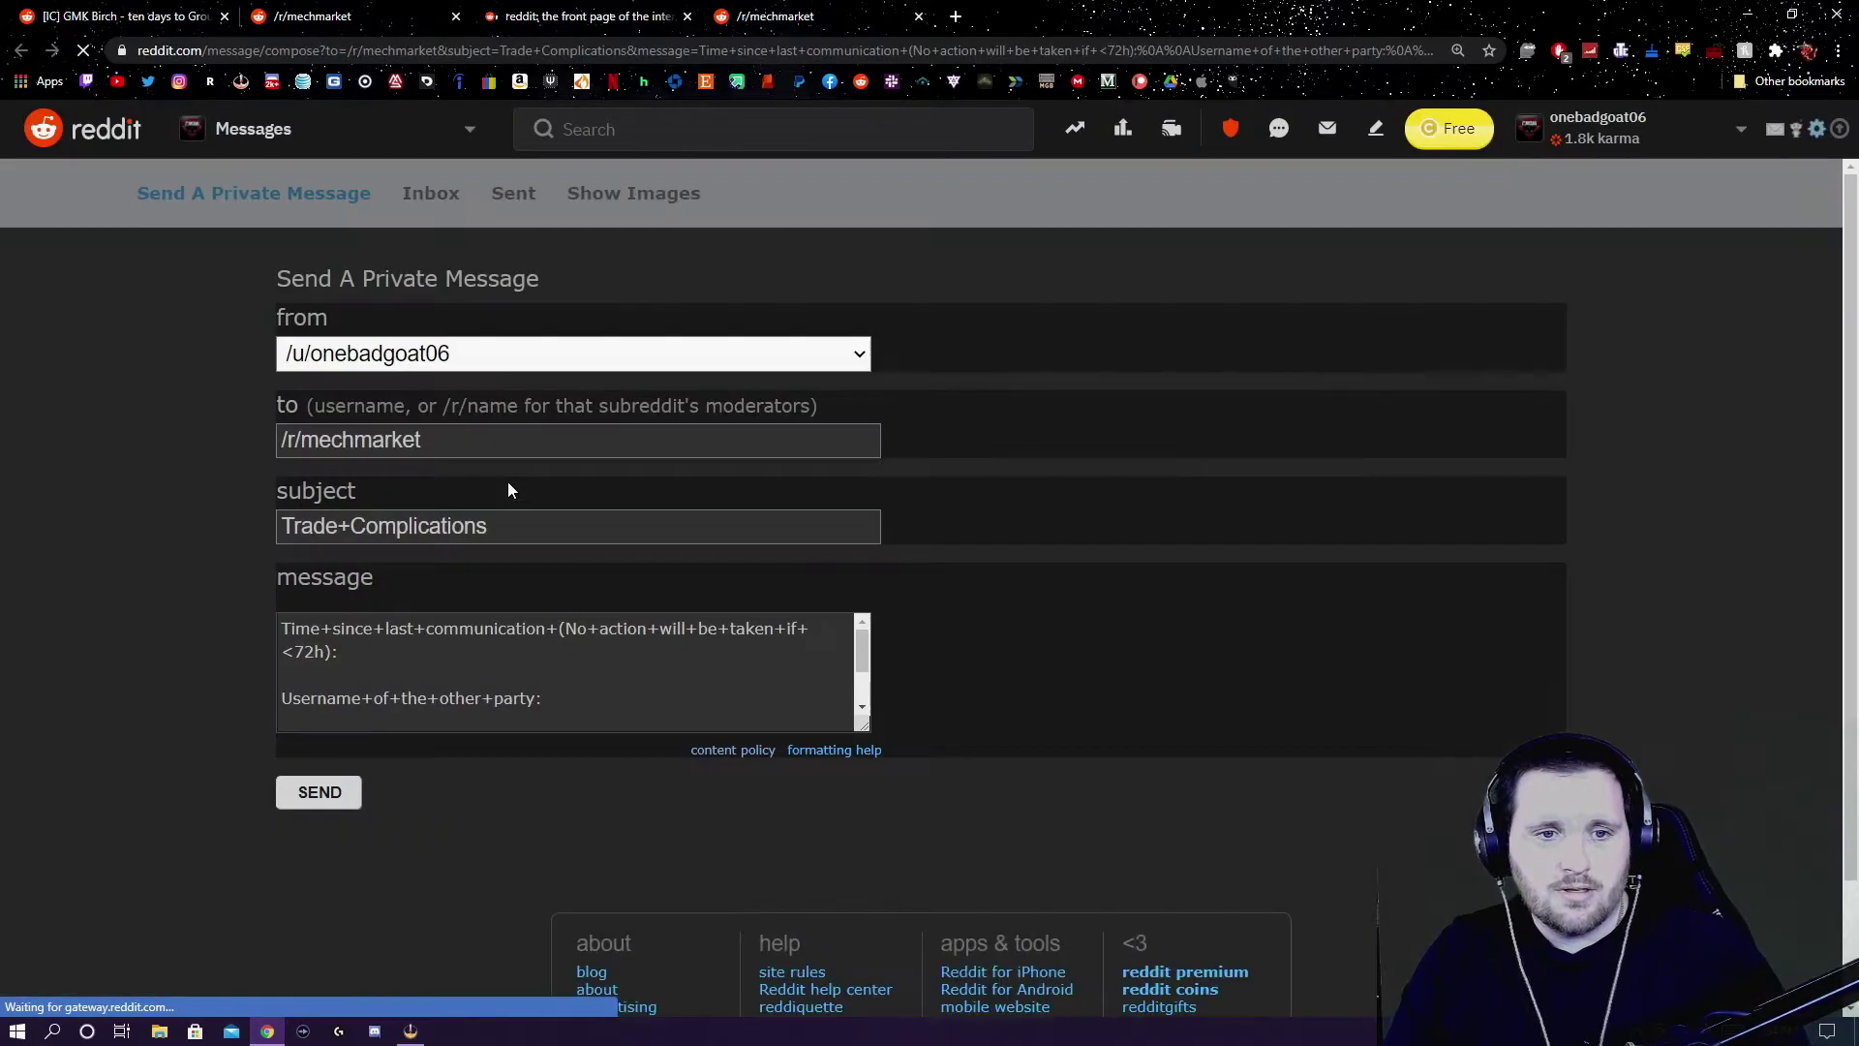
pyautogui.scroll(-3, 617, 684)
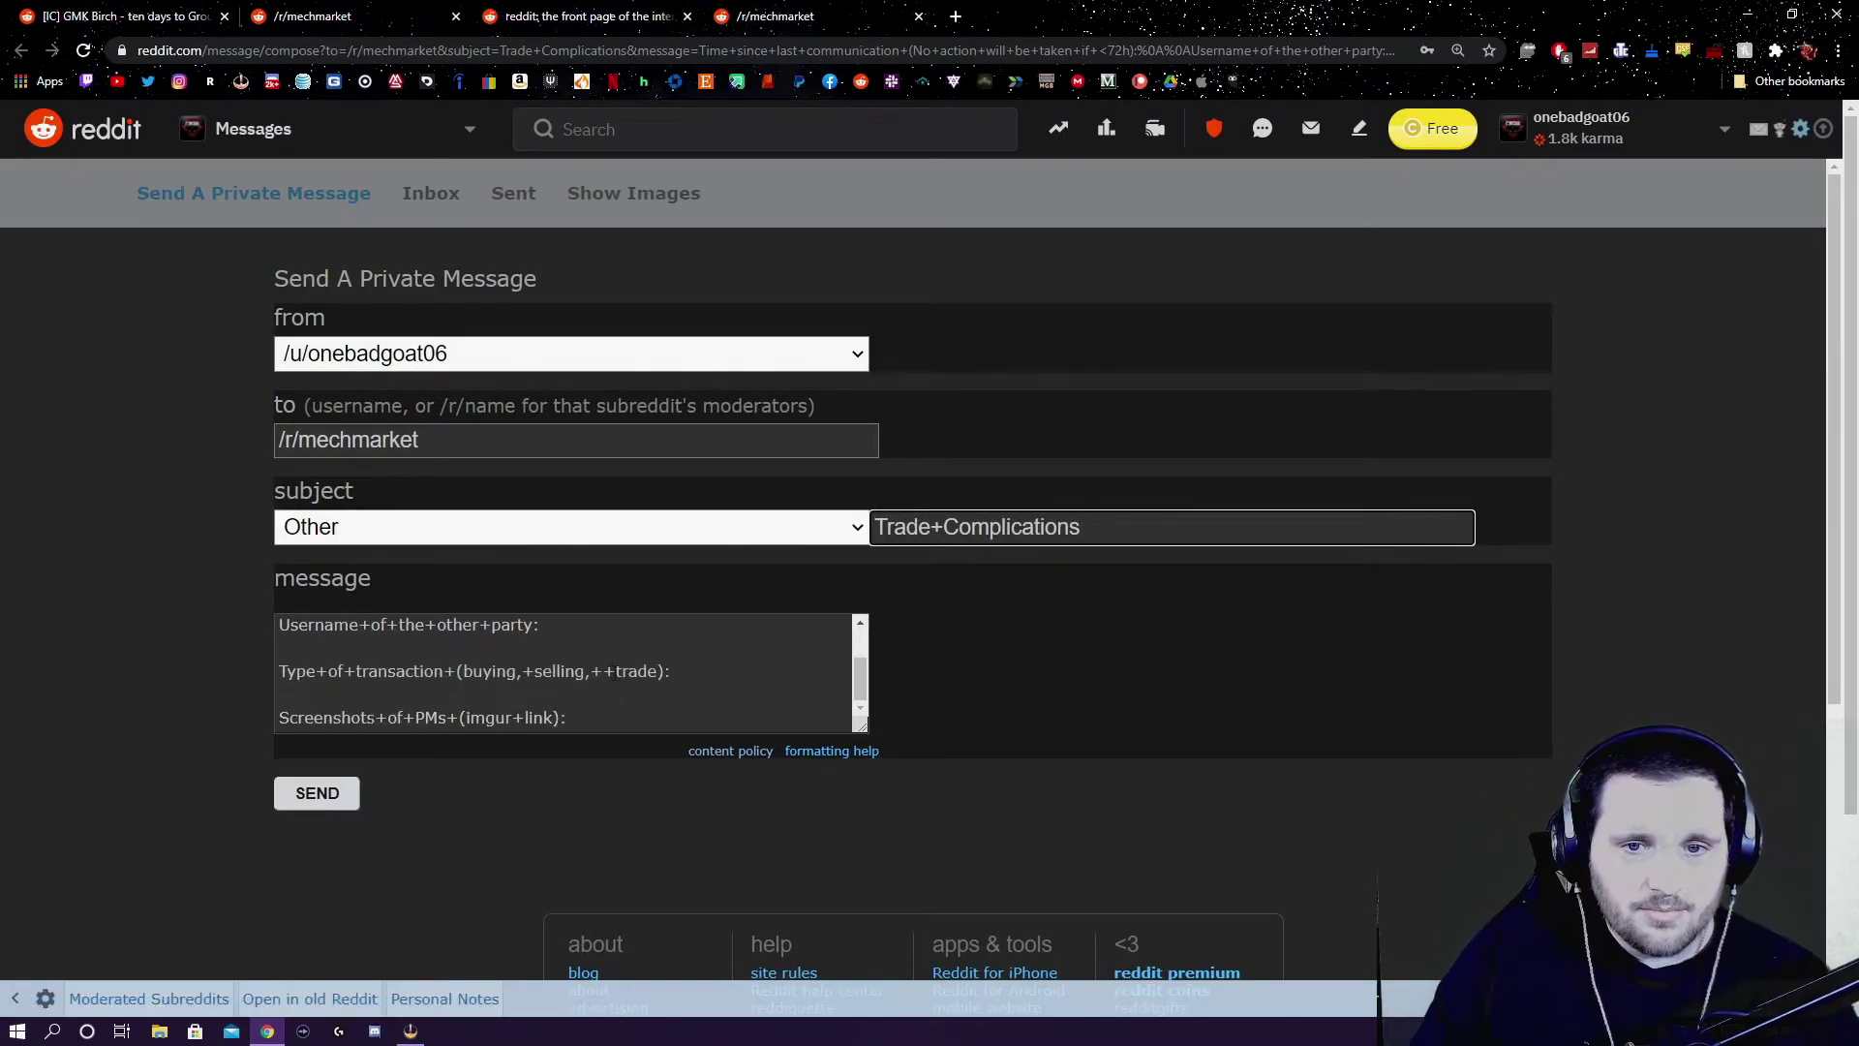
pyautogui.click(851, 400)
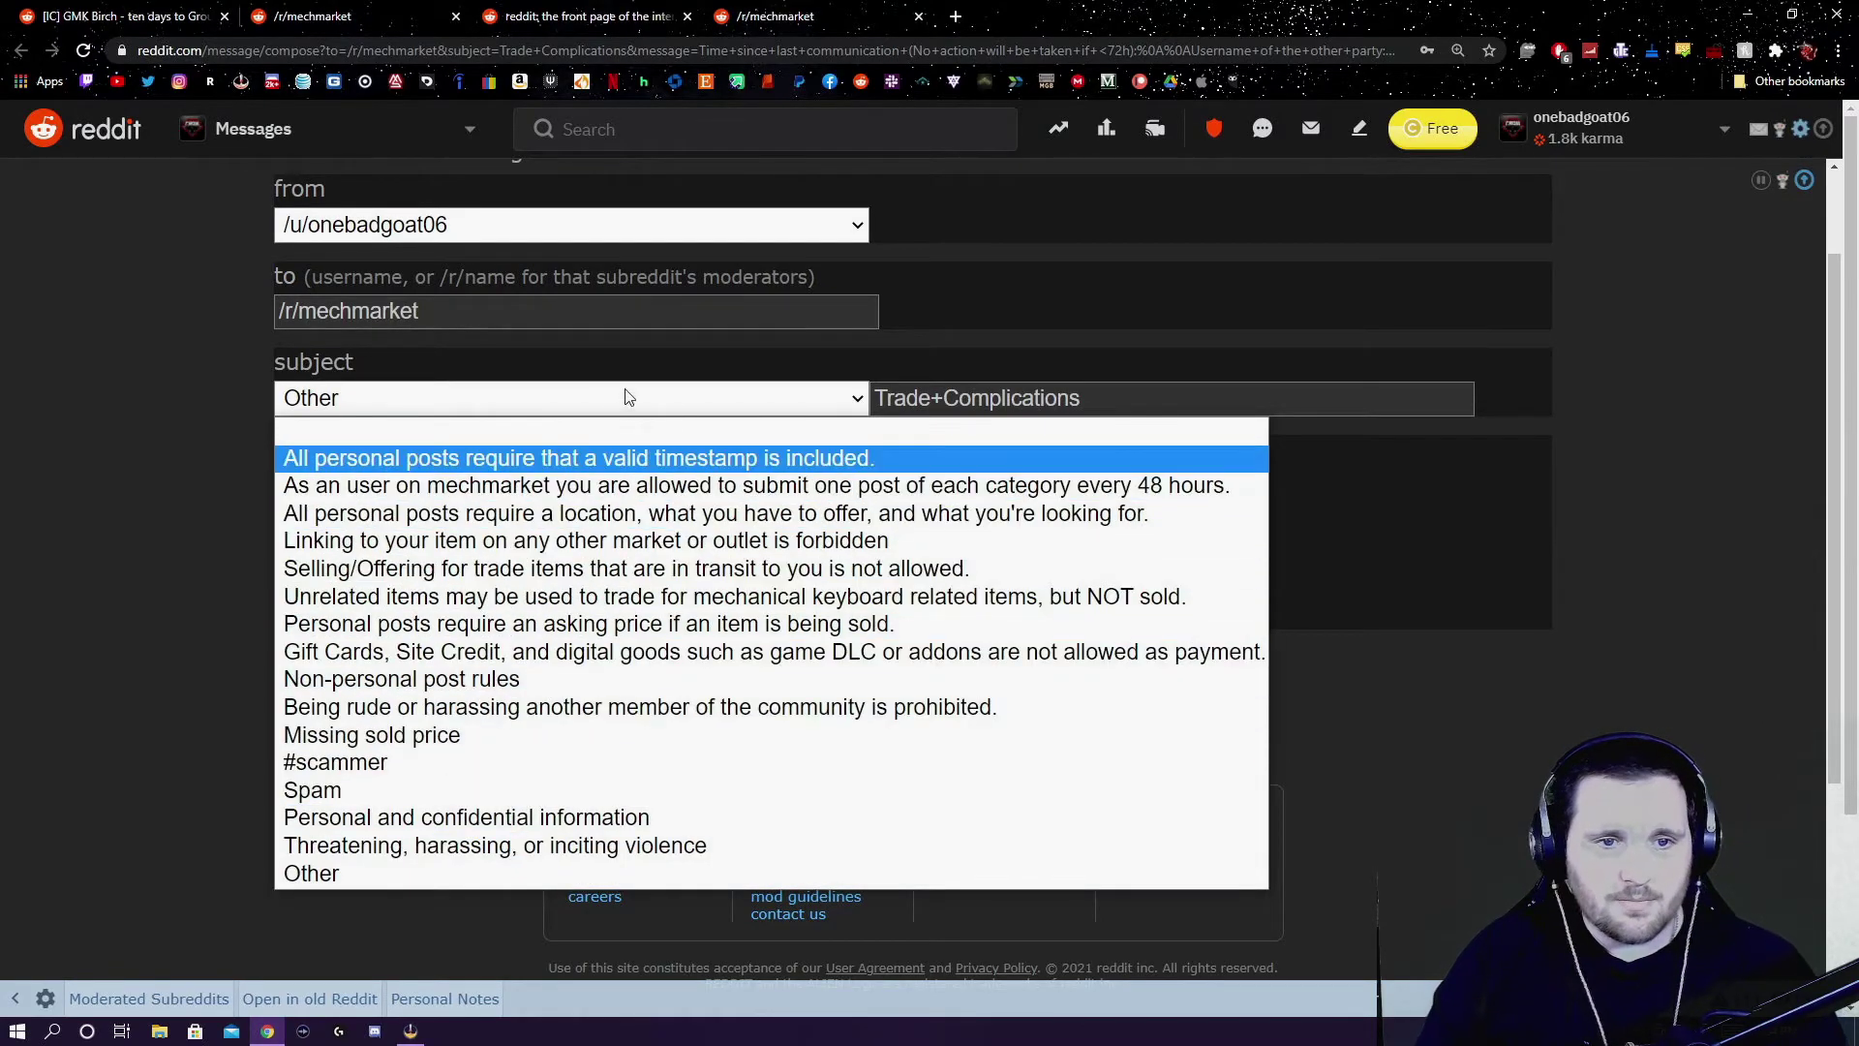
pyautogui.click(70, 570)
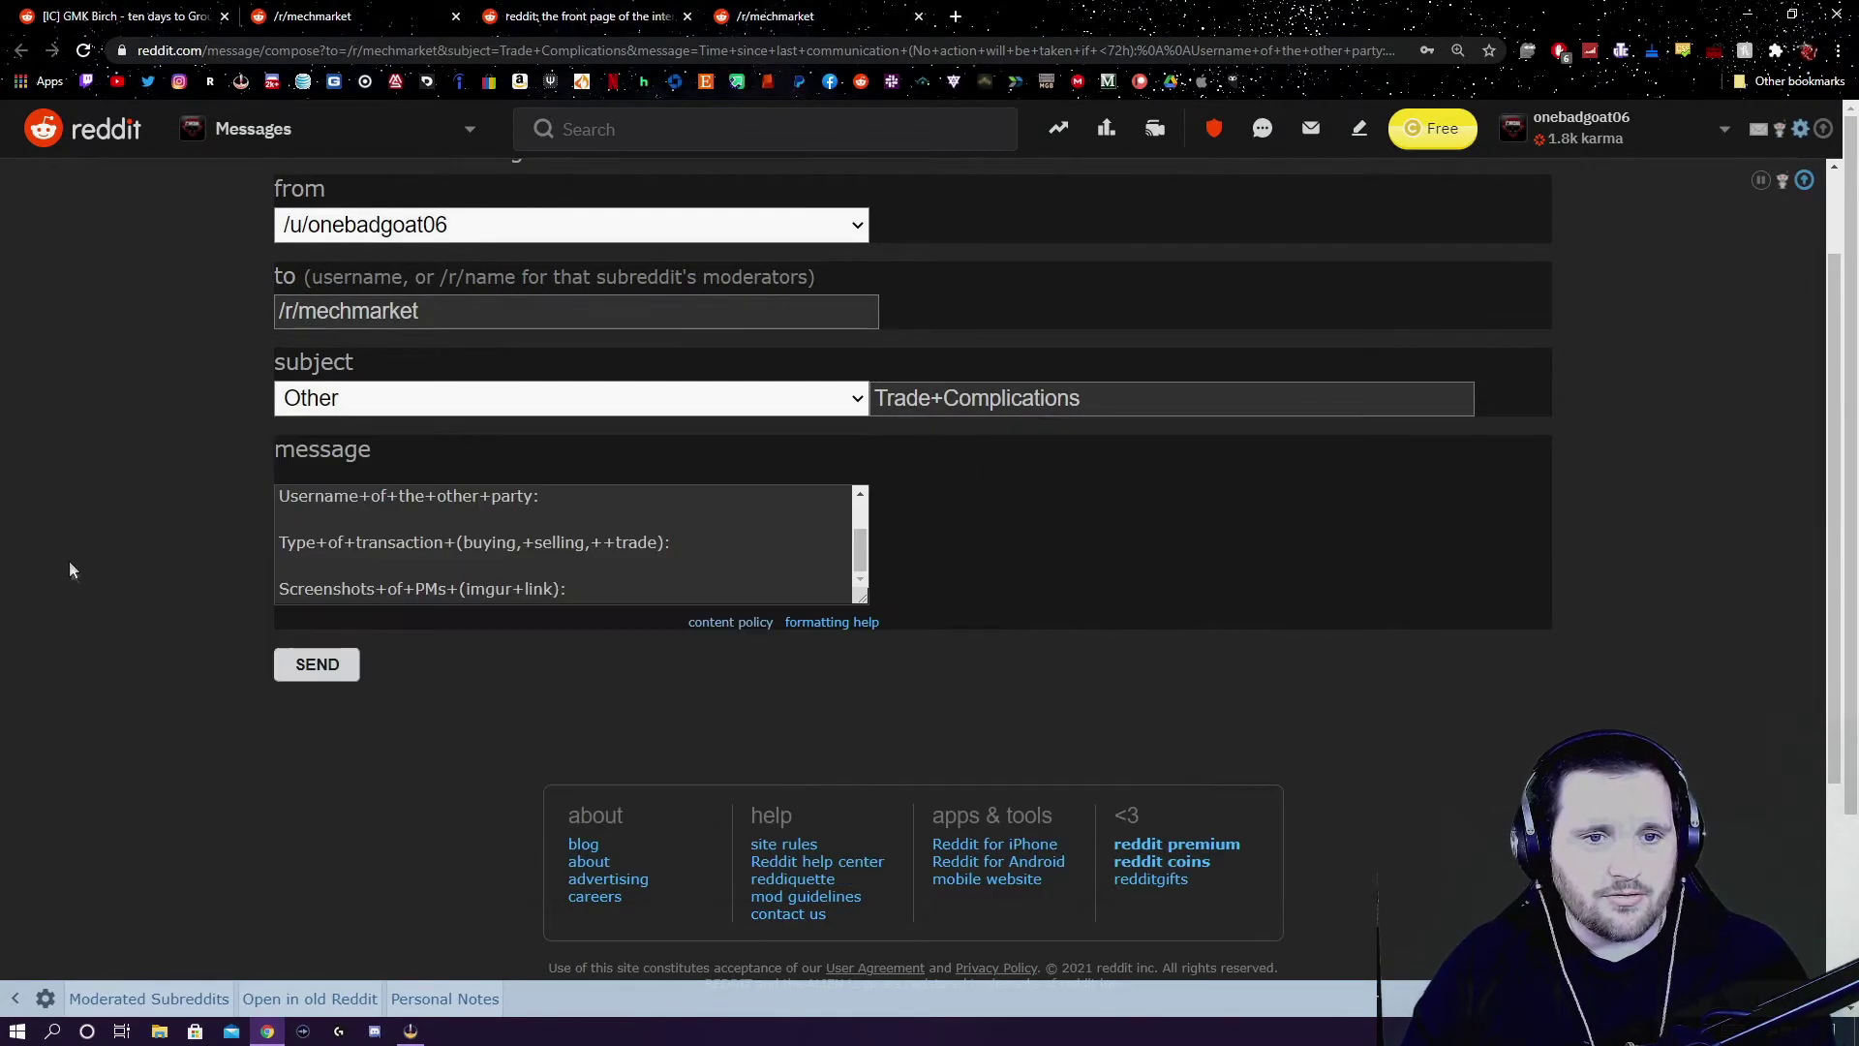
pyautogui.click(623, 556)
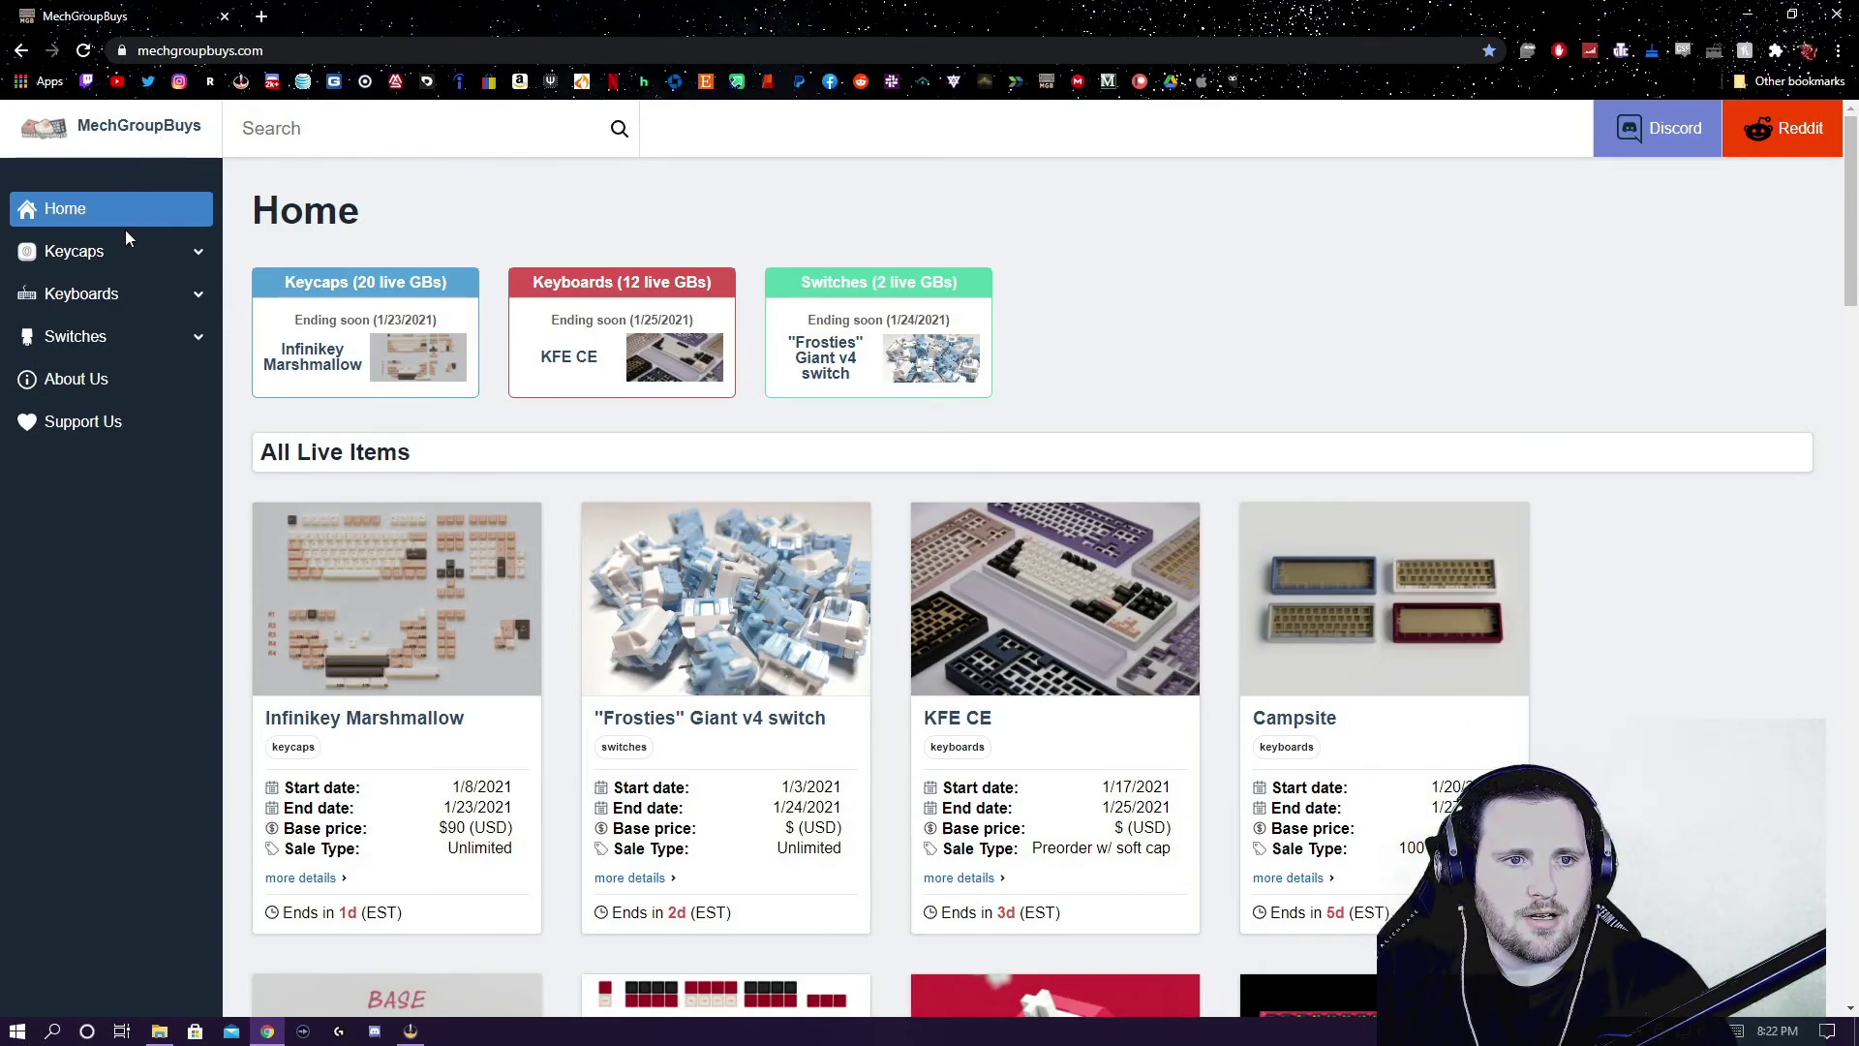
# - Check the Switches group buys: the live, upcoming and interest-check lists
pyautogui.click(92, 337)
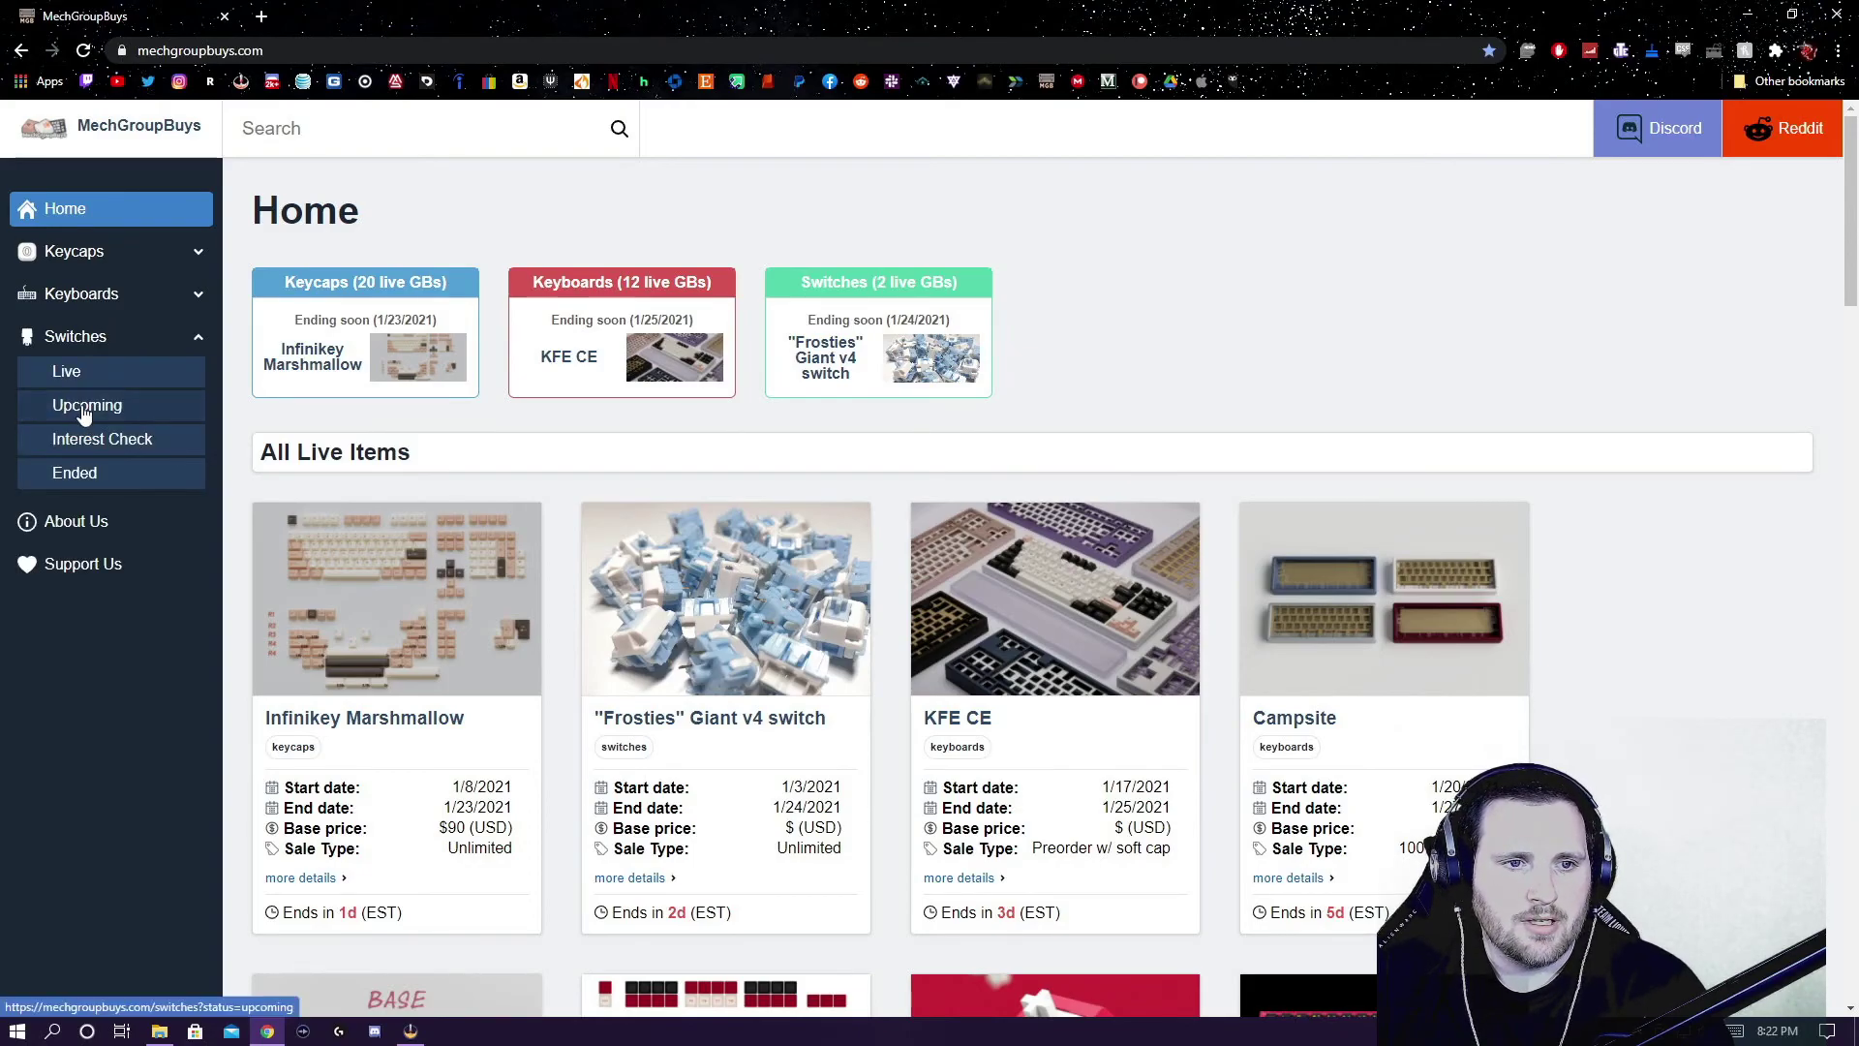
pyautogui.click(80, 382)
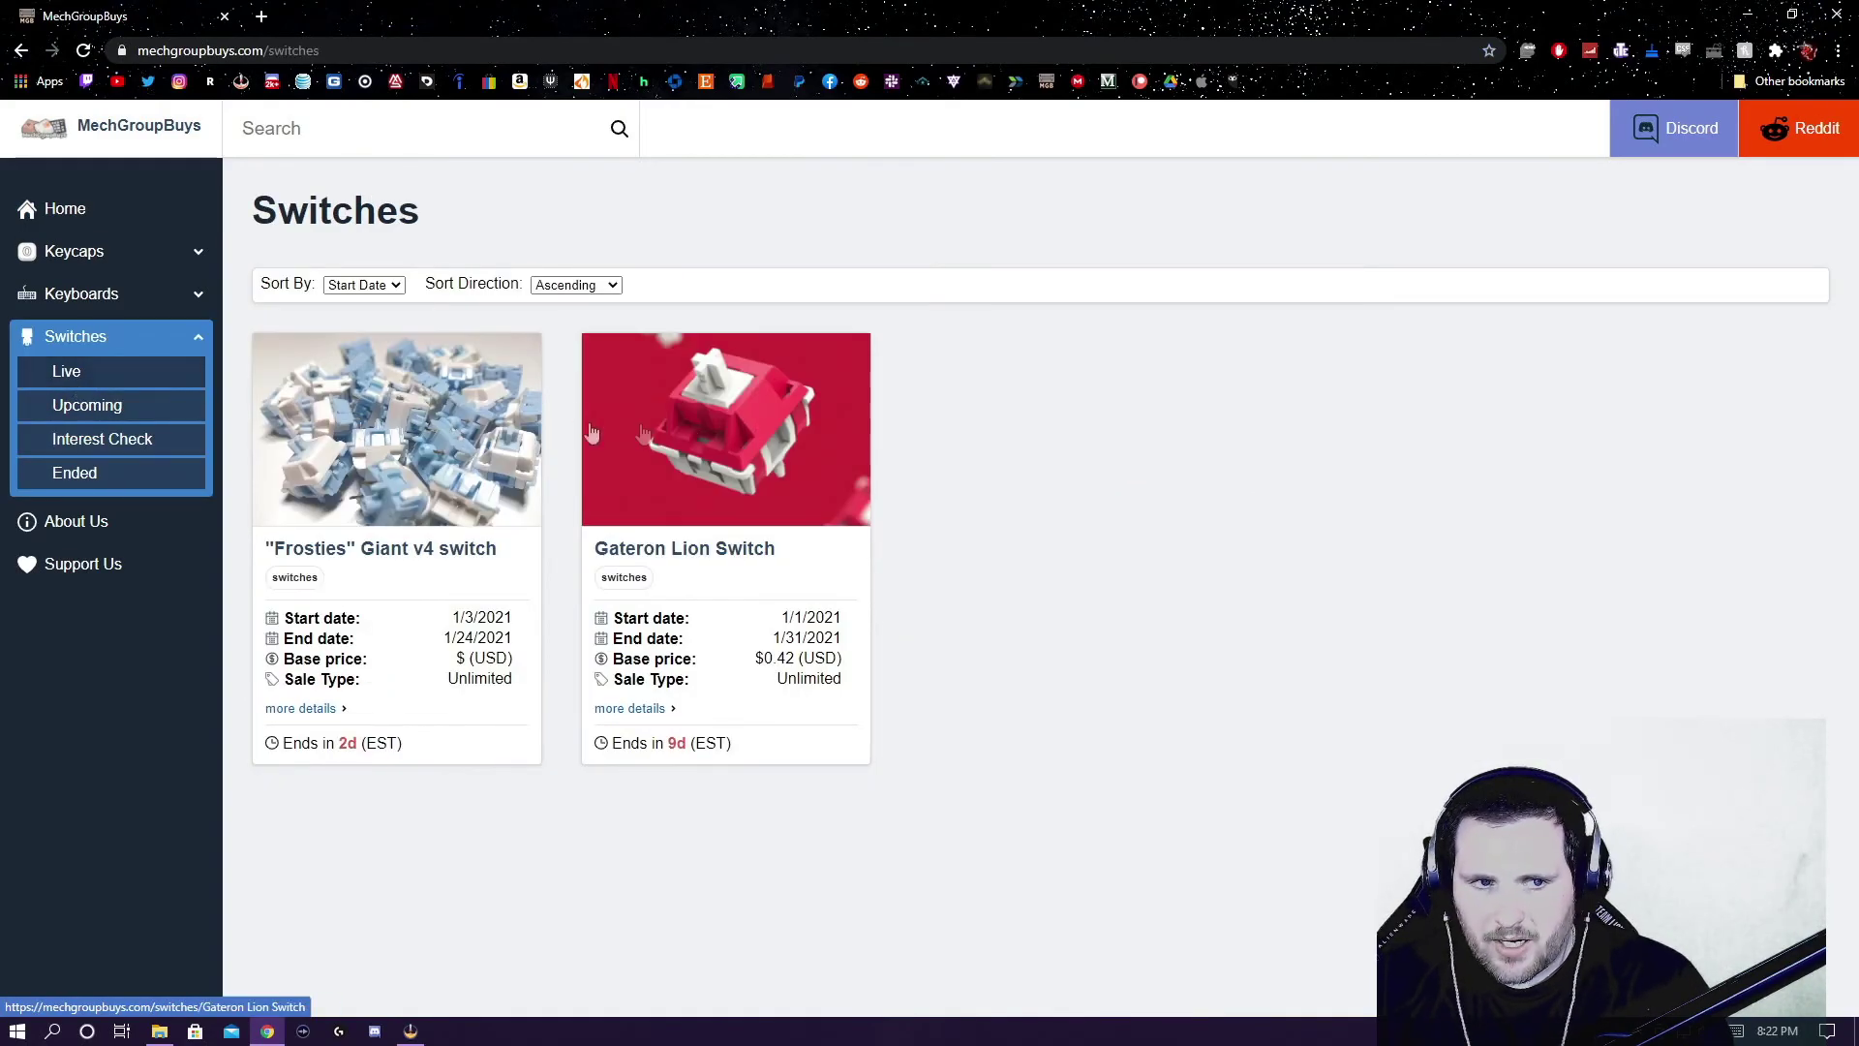
pyautogui.click(91, 405)
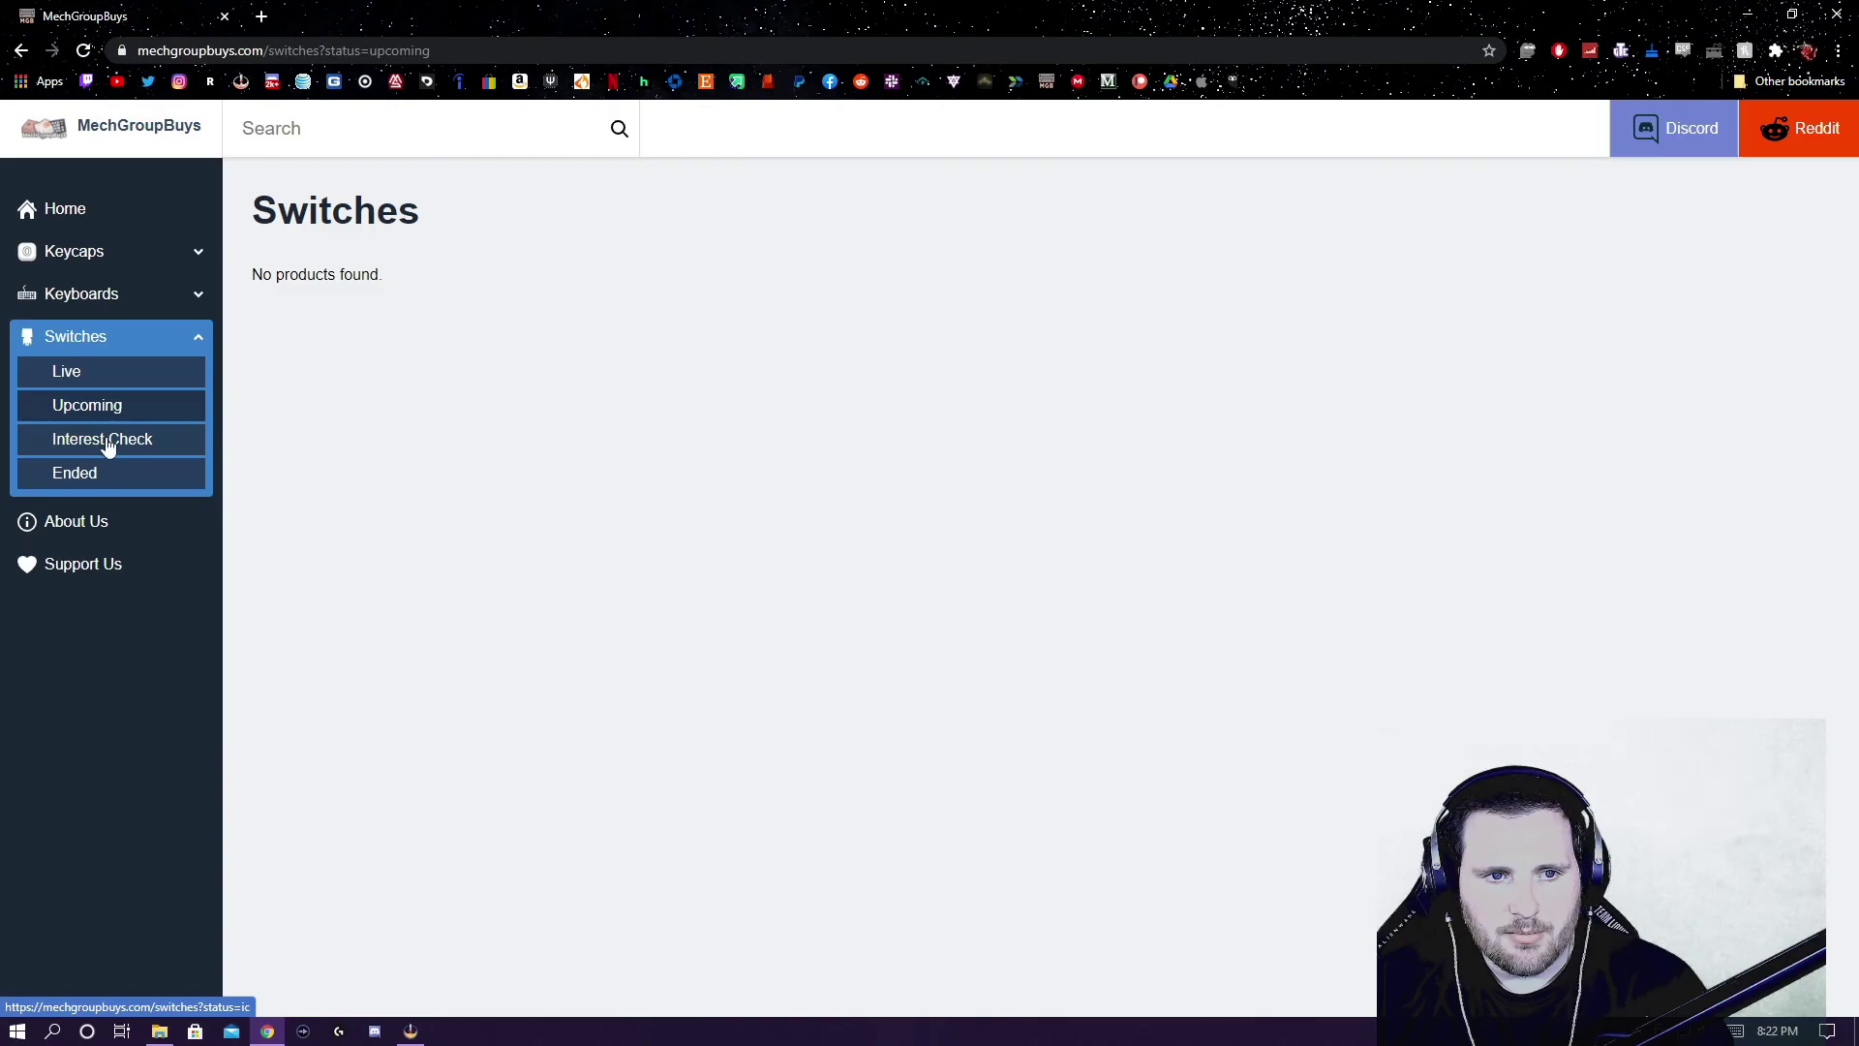
pyautogui.click(108, 443)
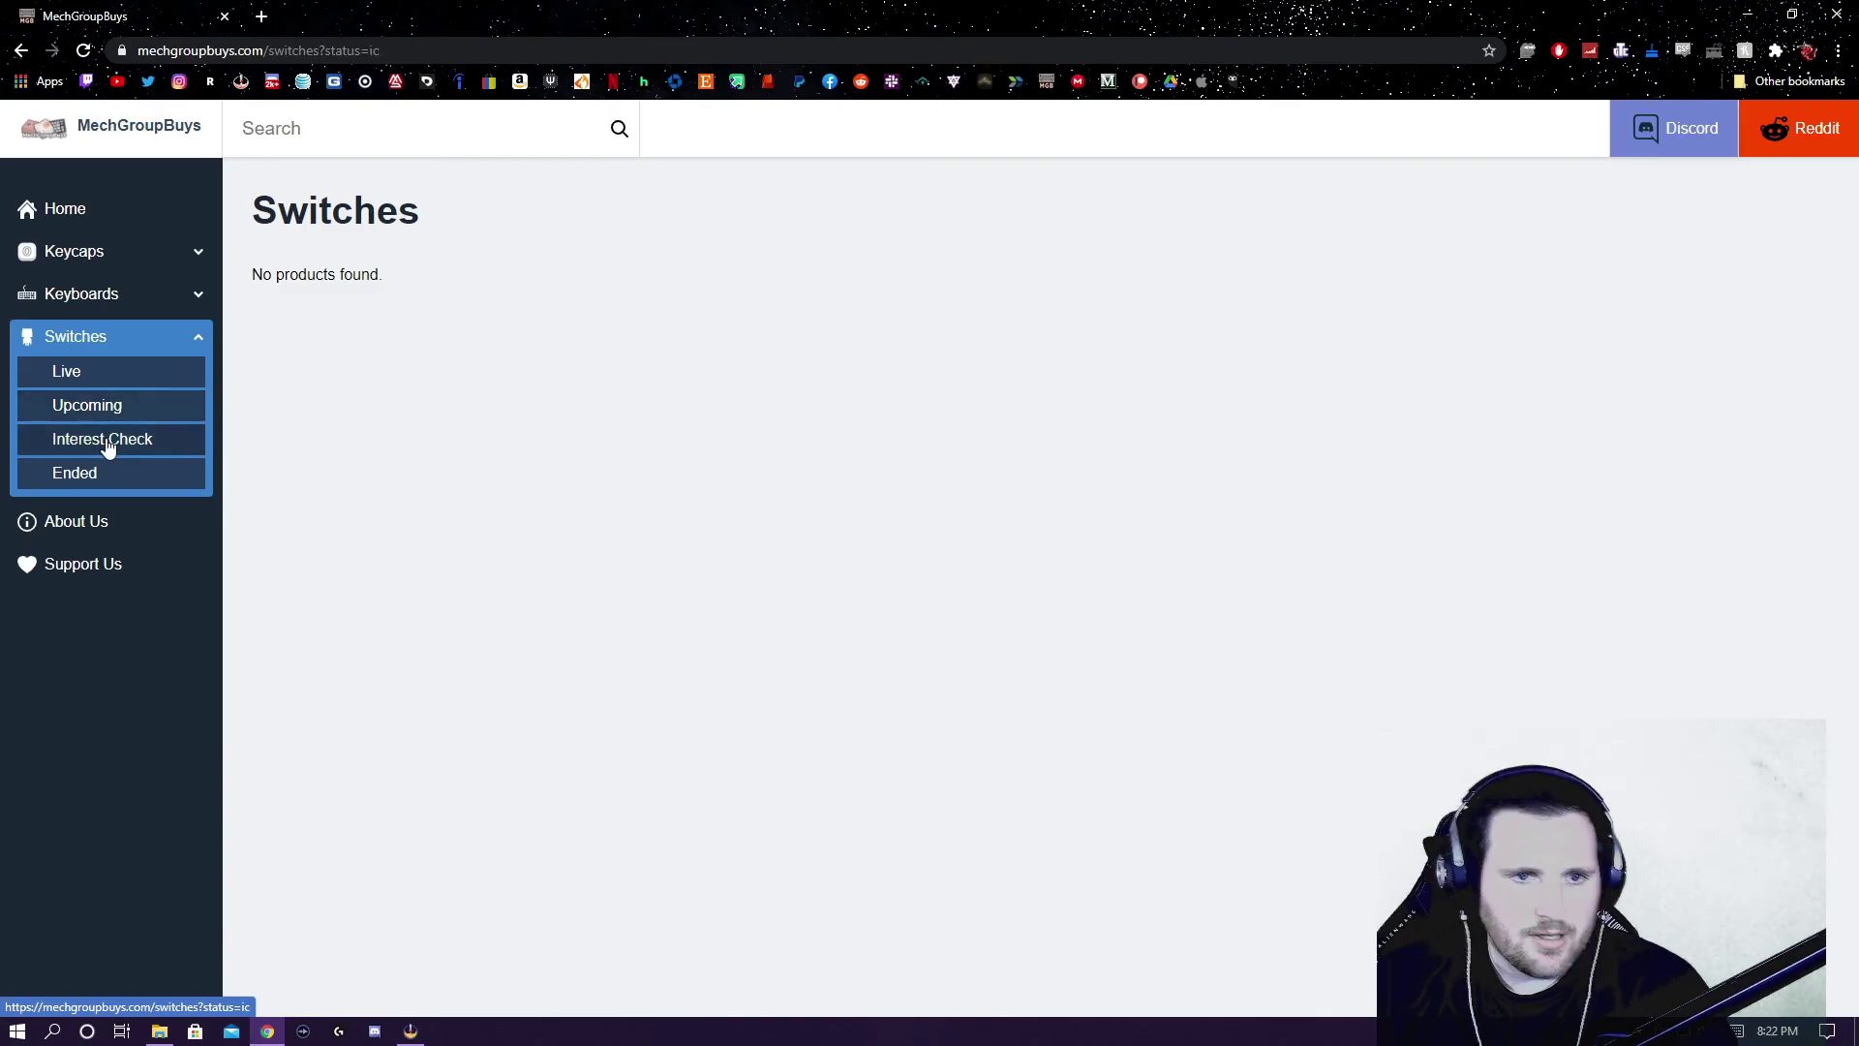
# - Scroll through the live Keyboards listing, including Campsite, KFE CE, Technik and Mercutio 40%
pyautogui.click(124, 295)
pyautogui.click(114, 334)
pyautogui.scroll(-8, 726, 469)
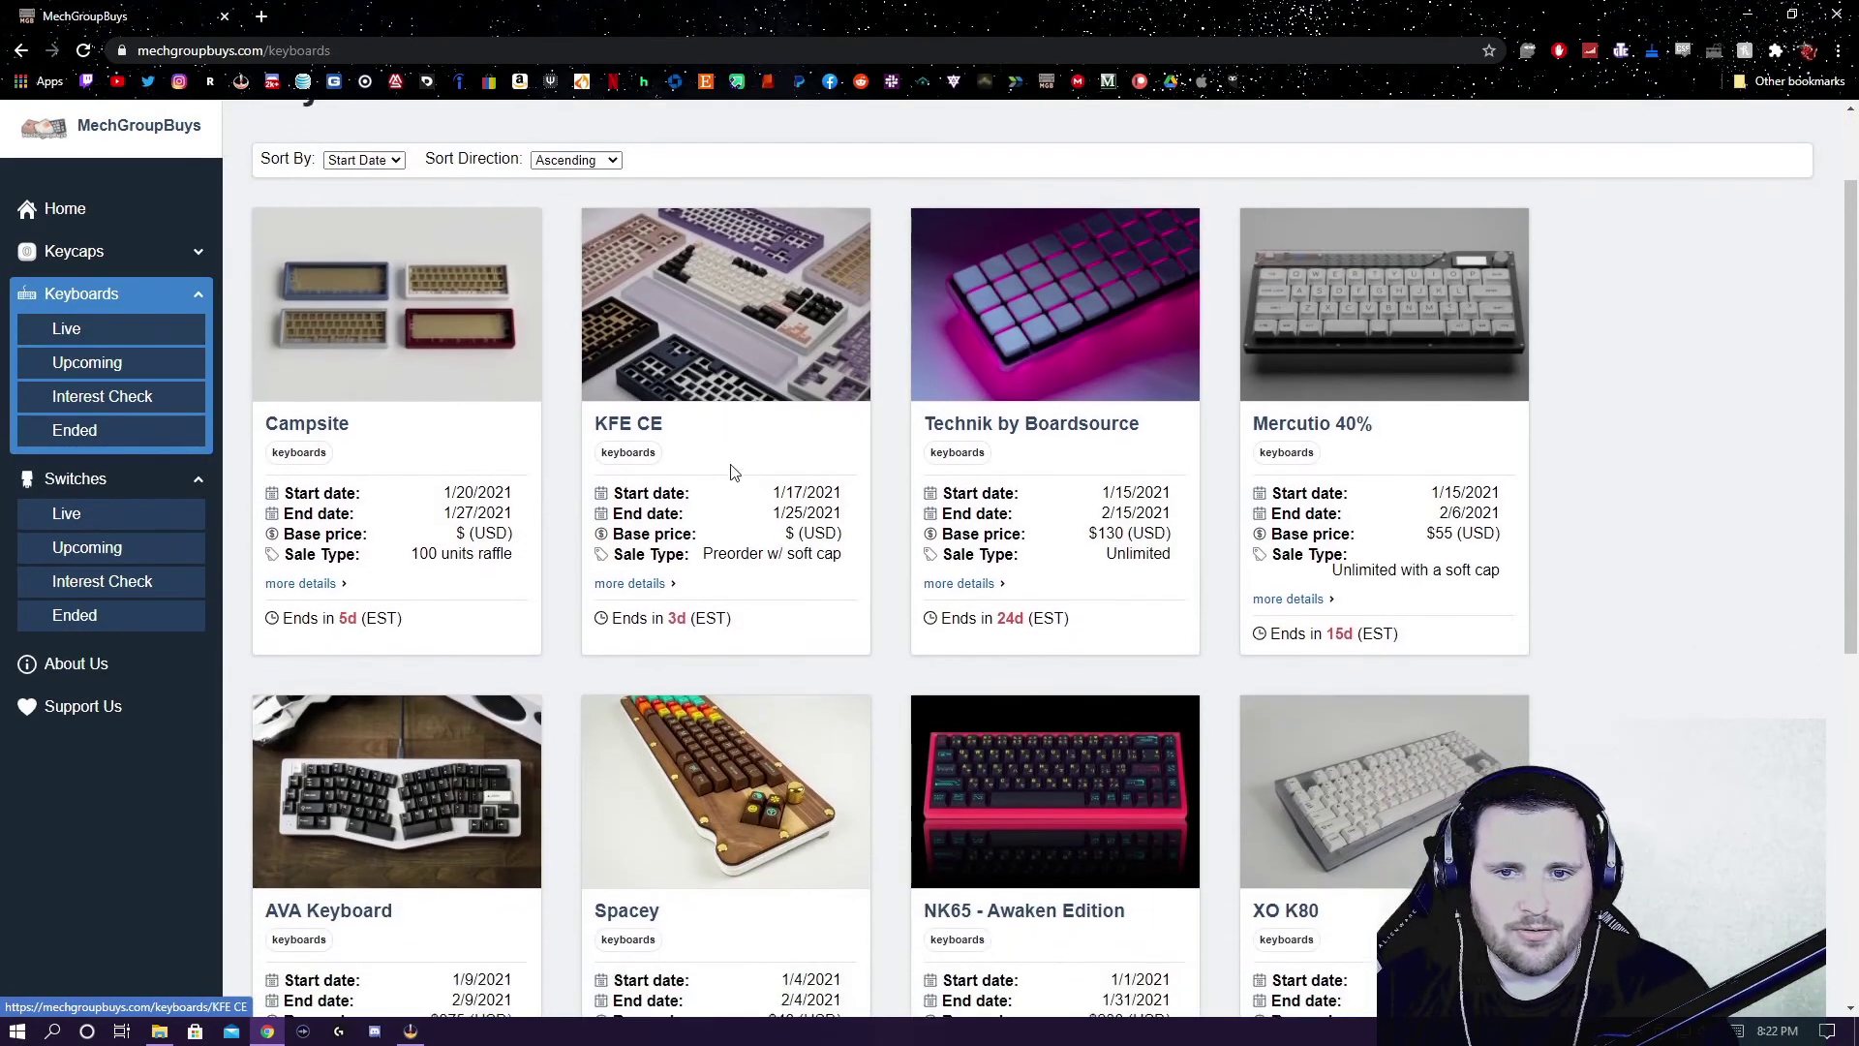
pyautogui.scroll(-1, 684, 504)
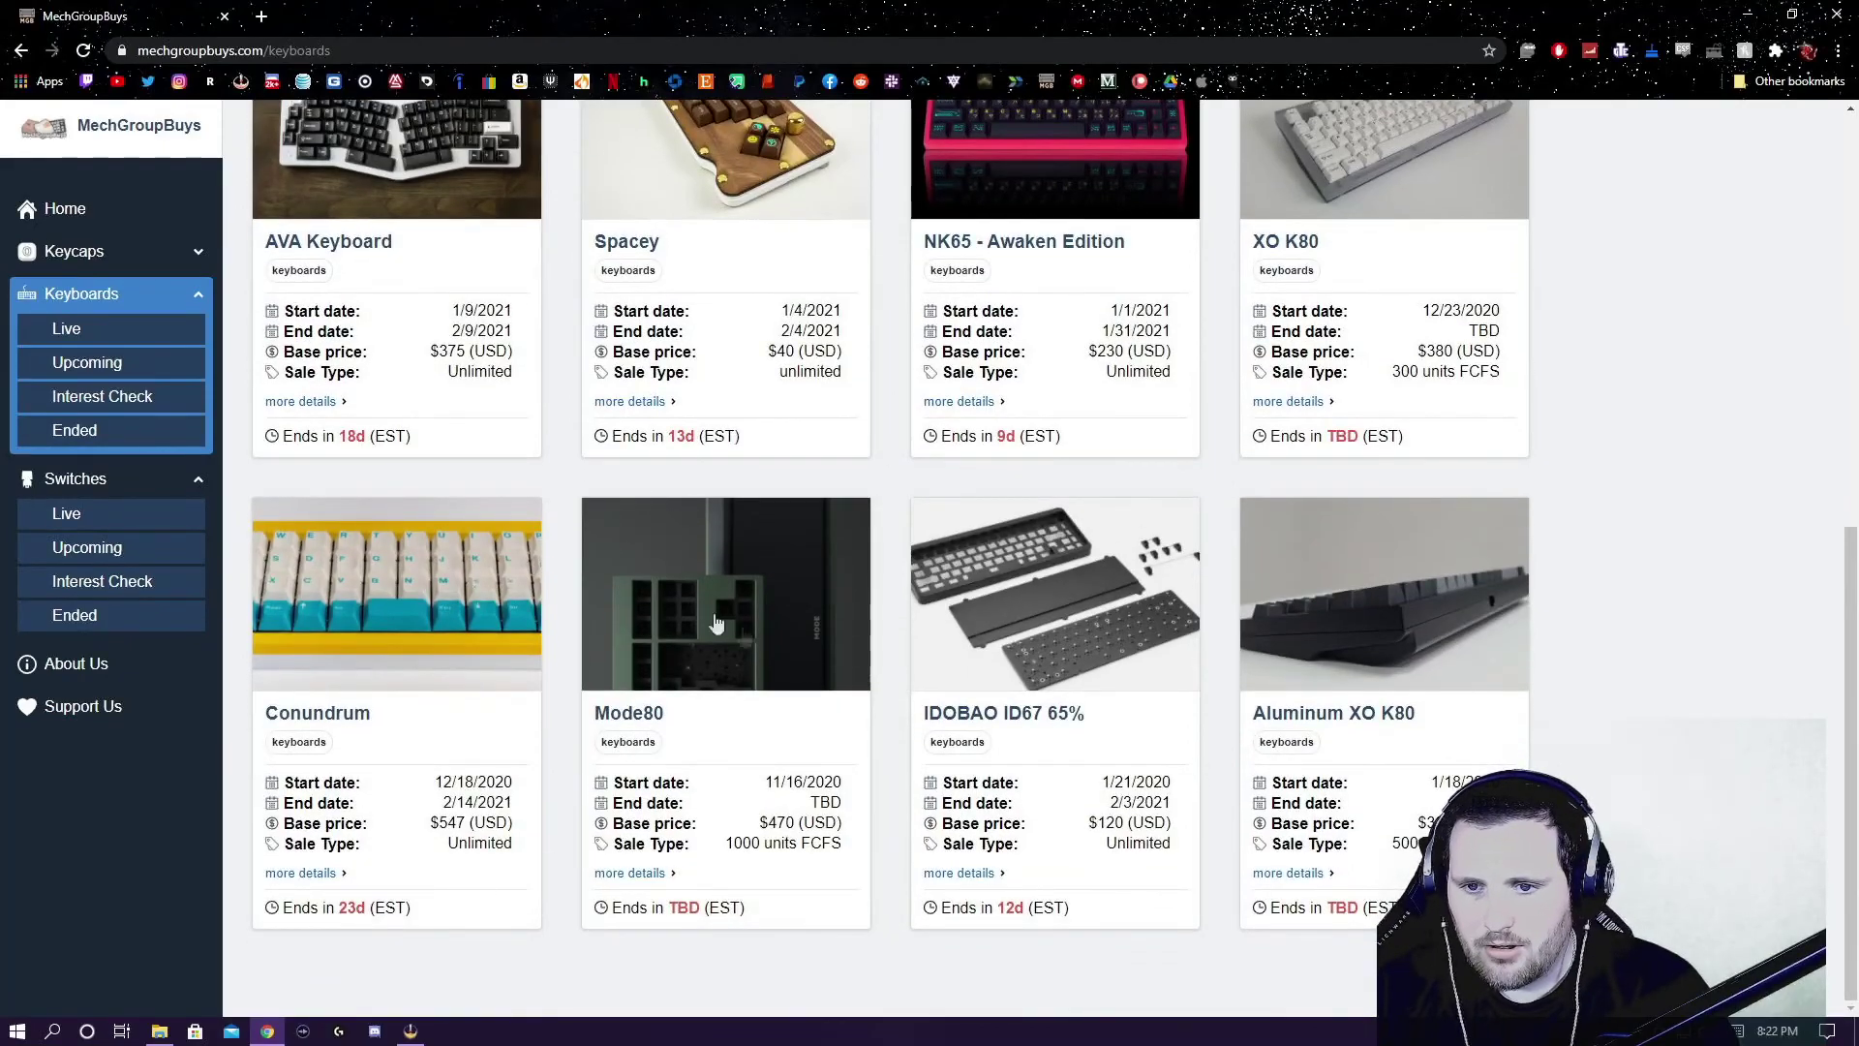
pyautogui.scroll(7, 581, 532)
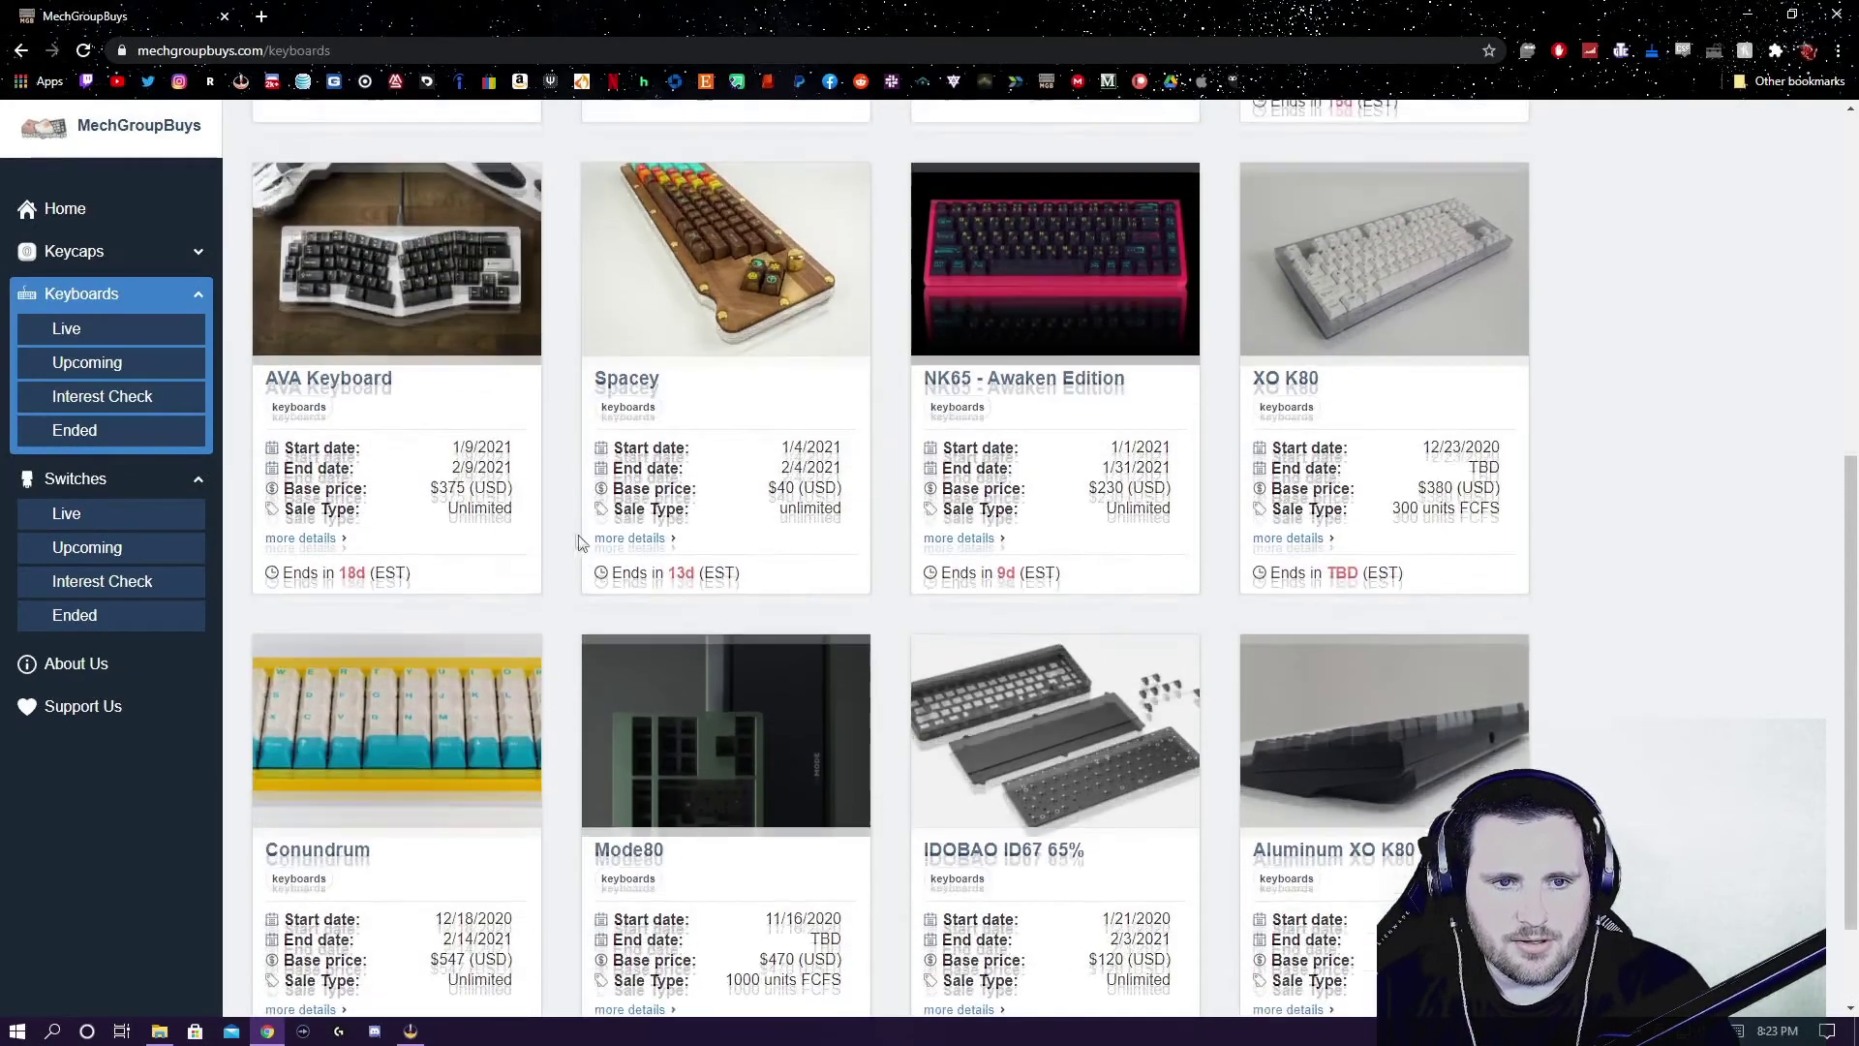
pyautogui.scroll(2, 378, 443)
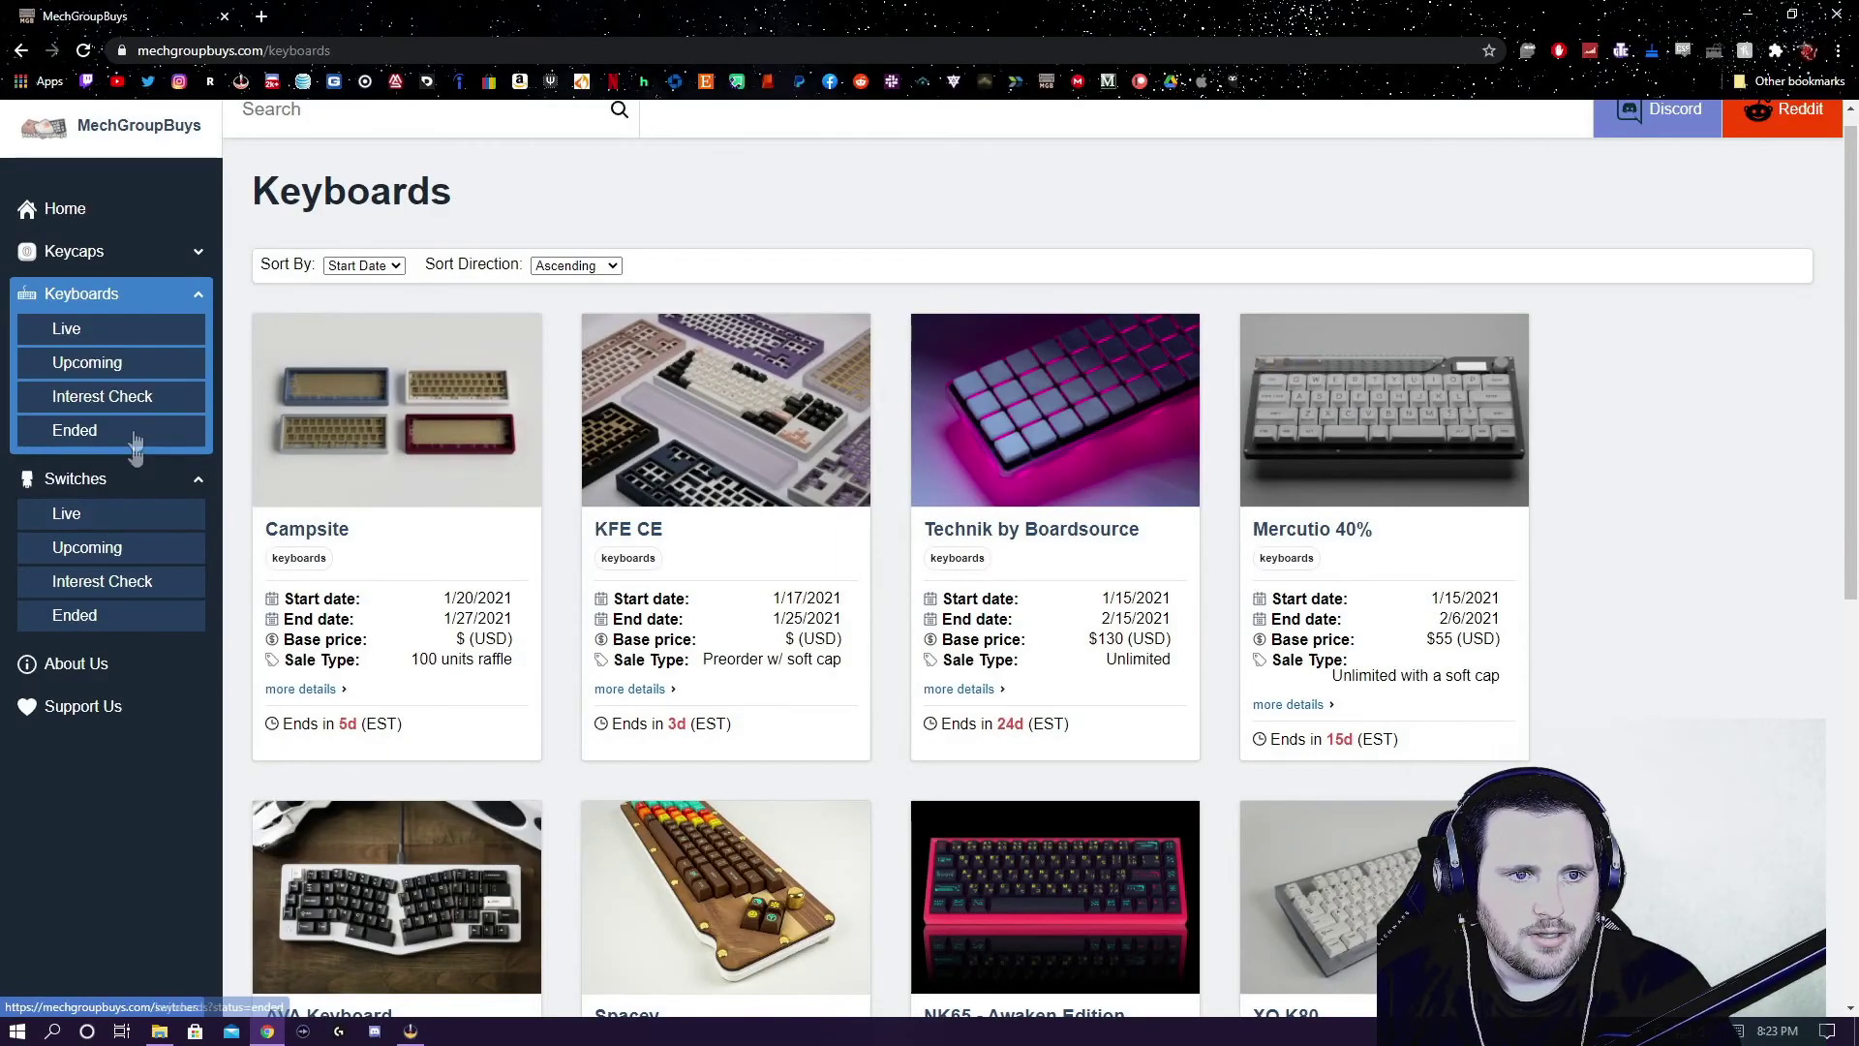
# - Look over the upcoming keyboard group buys, then switch to keyboards in interest check
pyautogui.click(105, 369)
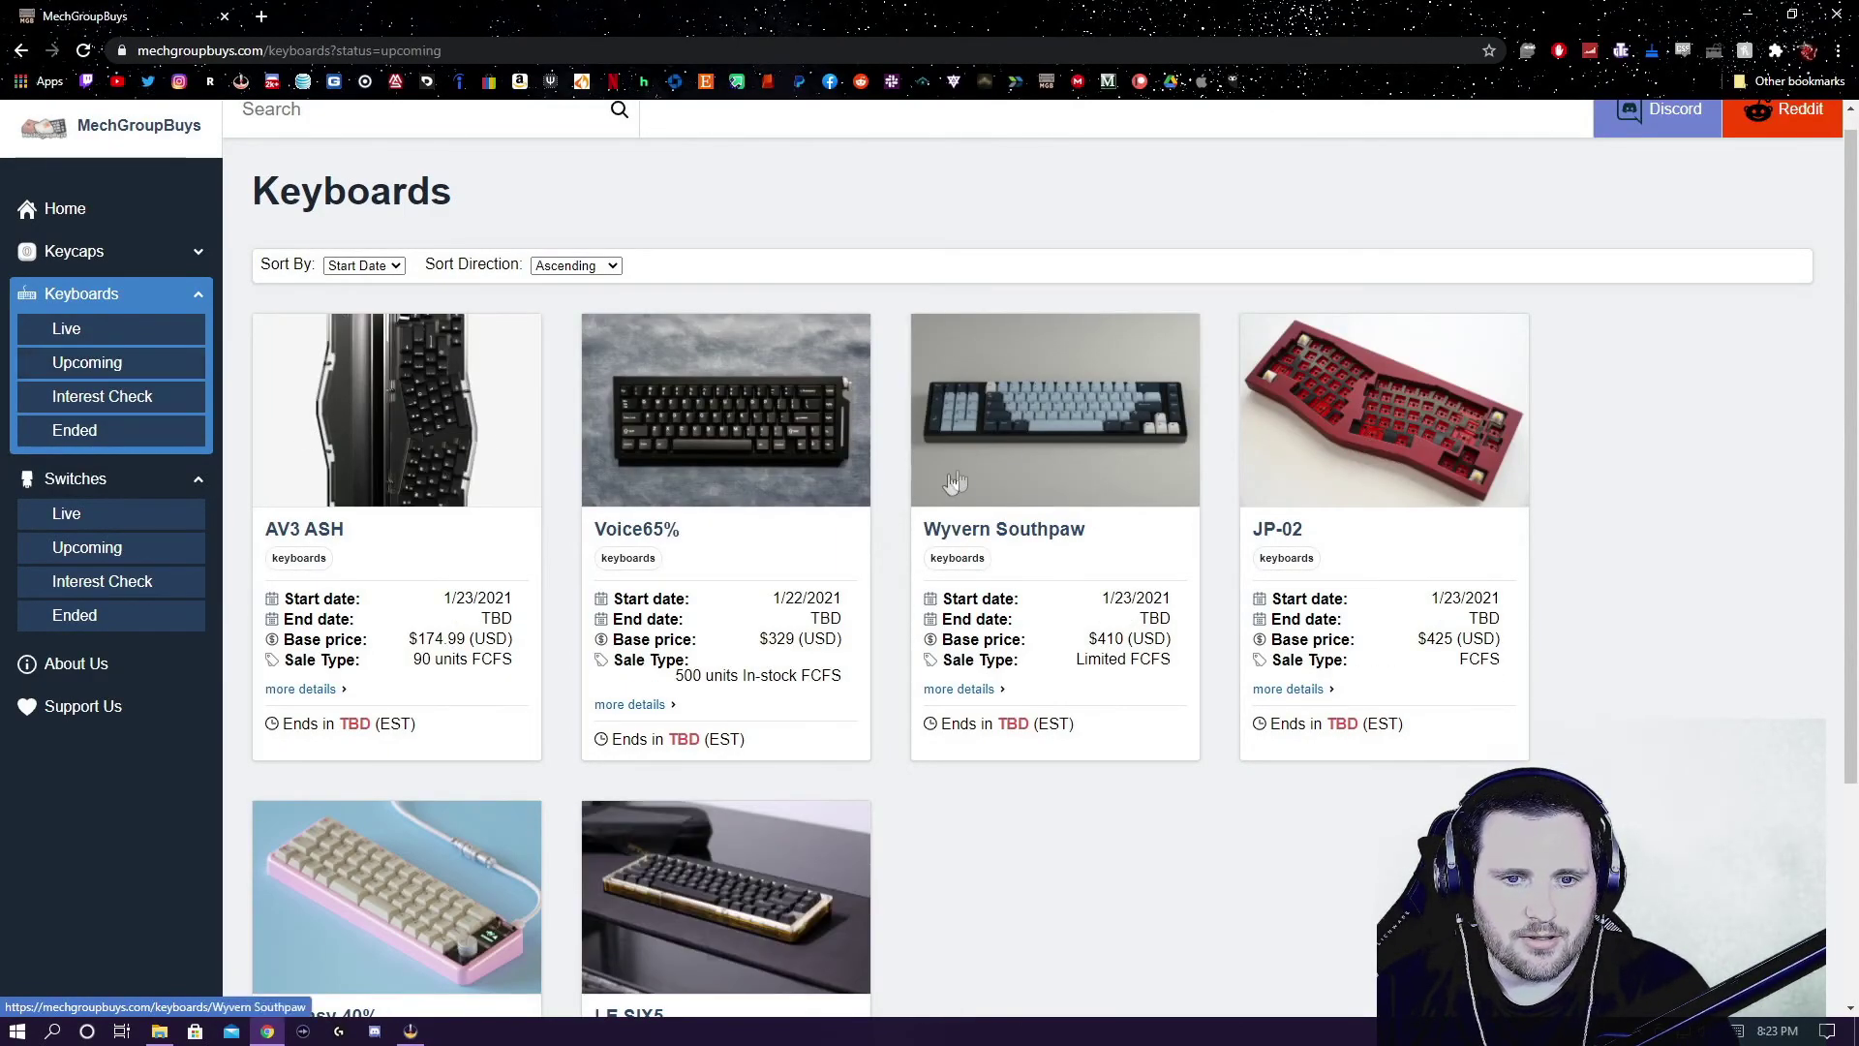
pyautogui.scroll(-3, 513, 648)
pyautogui.scroll(3, 697, 523)
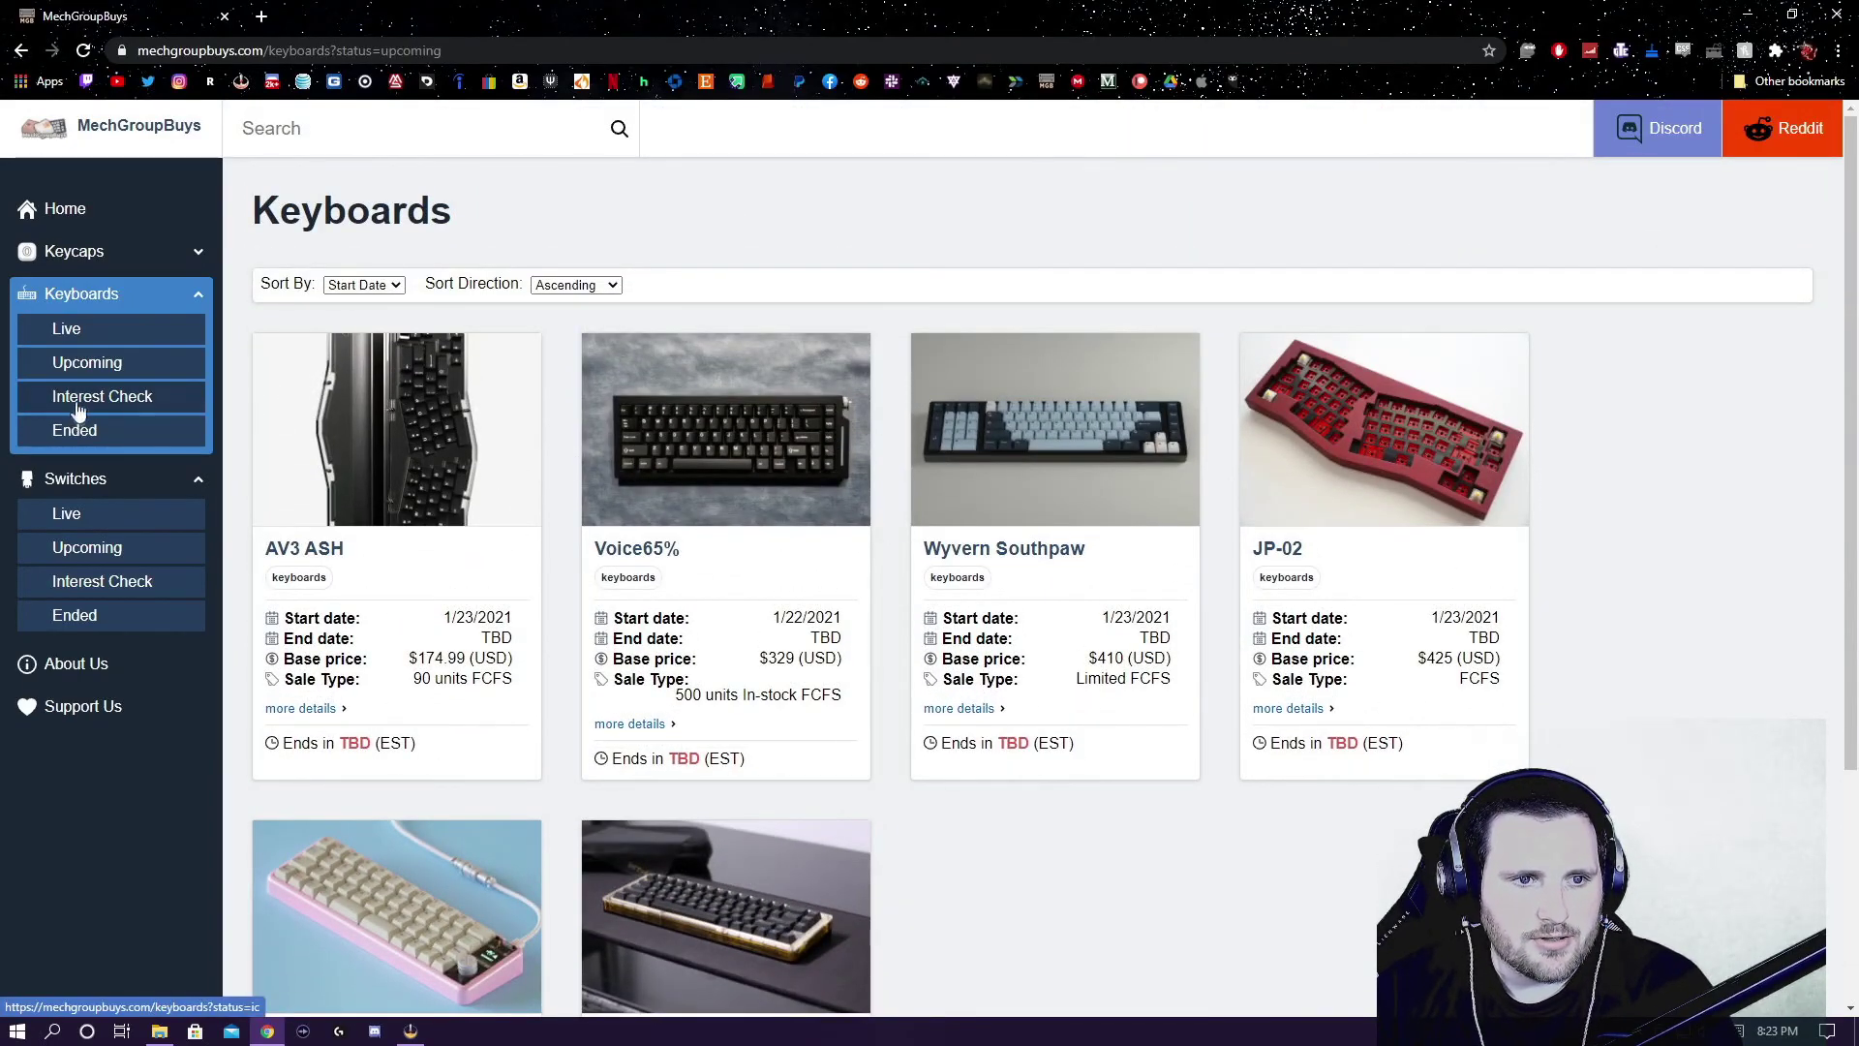
pyautogui.click(84, 411)
pyautogui.scroll(-8, 832, 451)
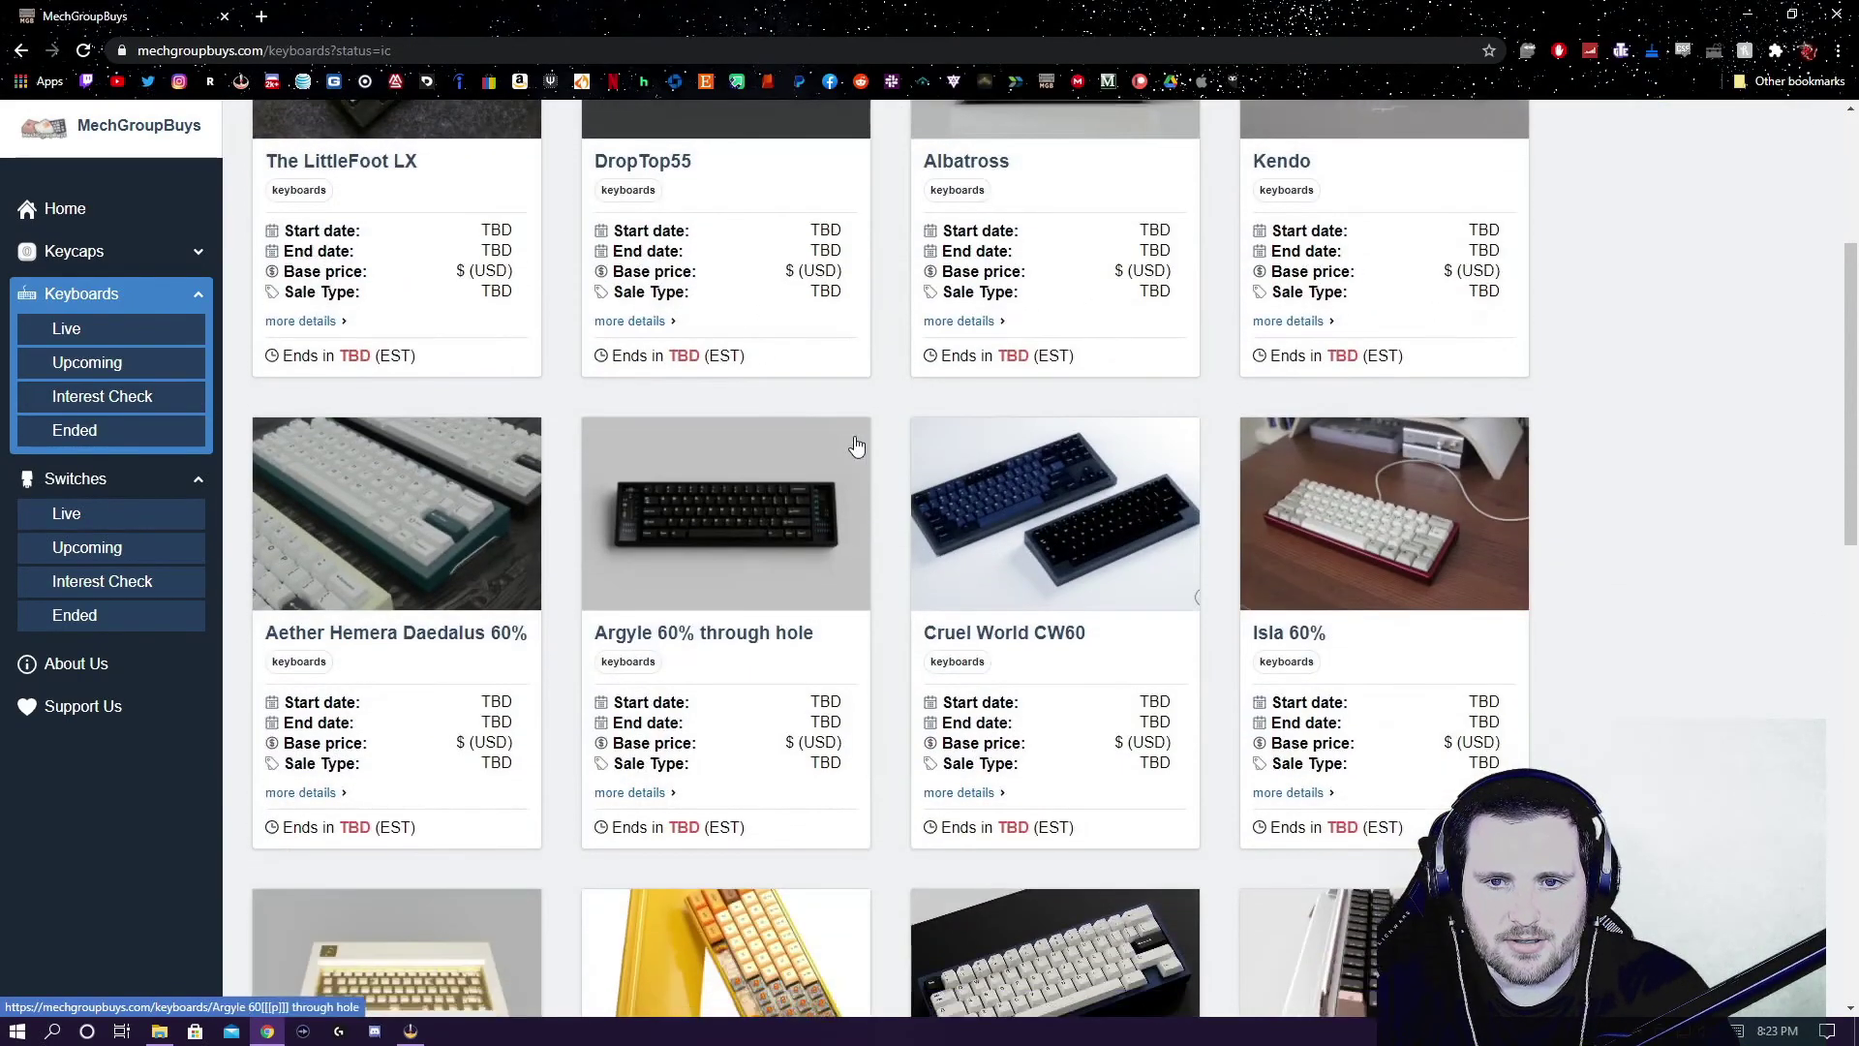
pyautogui.scroll(-10, 811, 459)
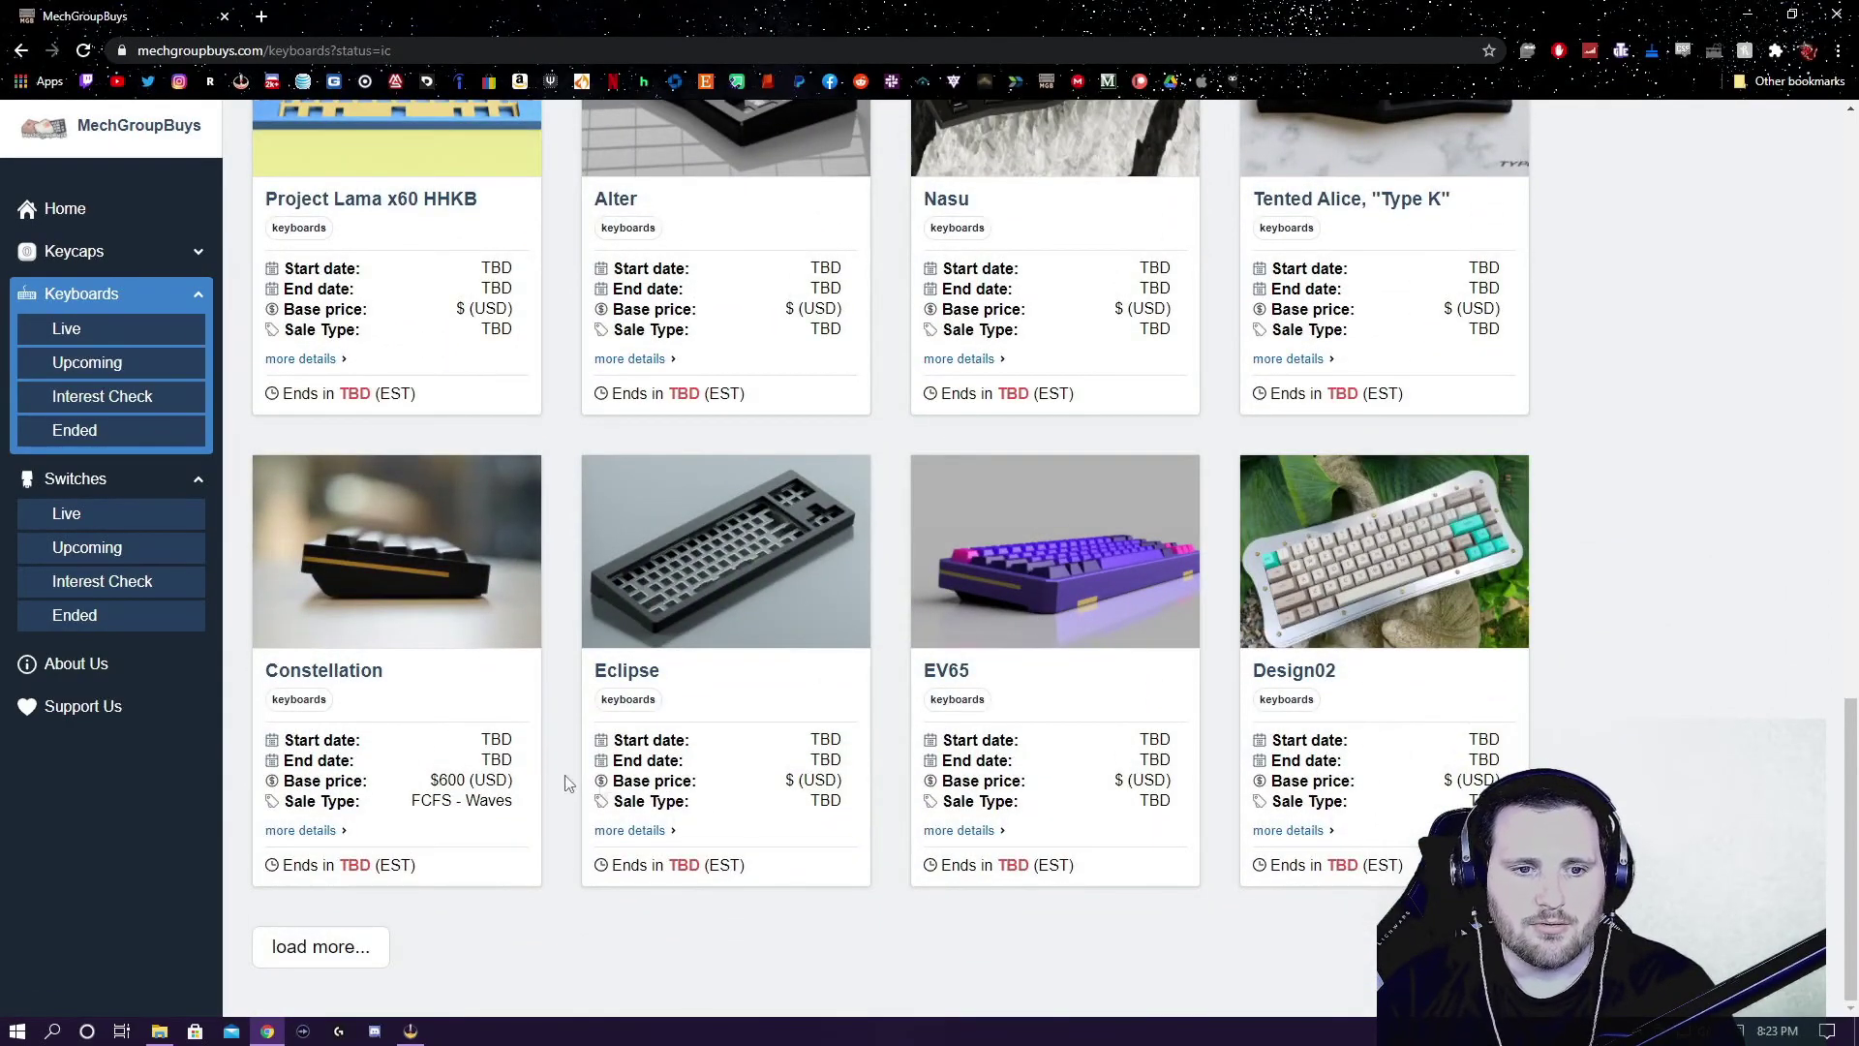
# - Load two more batches of interest-check keyboards down to F100DGATE, The Rabelius and S66, then expand Keycaps
pyautogui.click(334, 950)
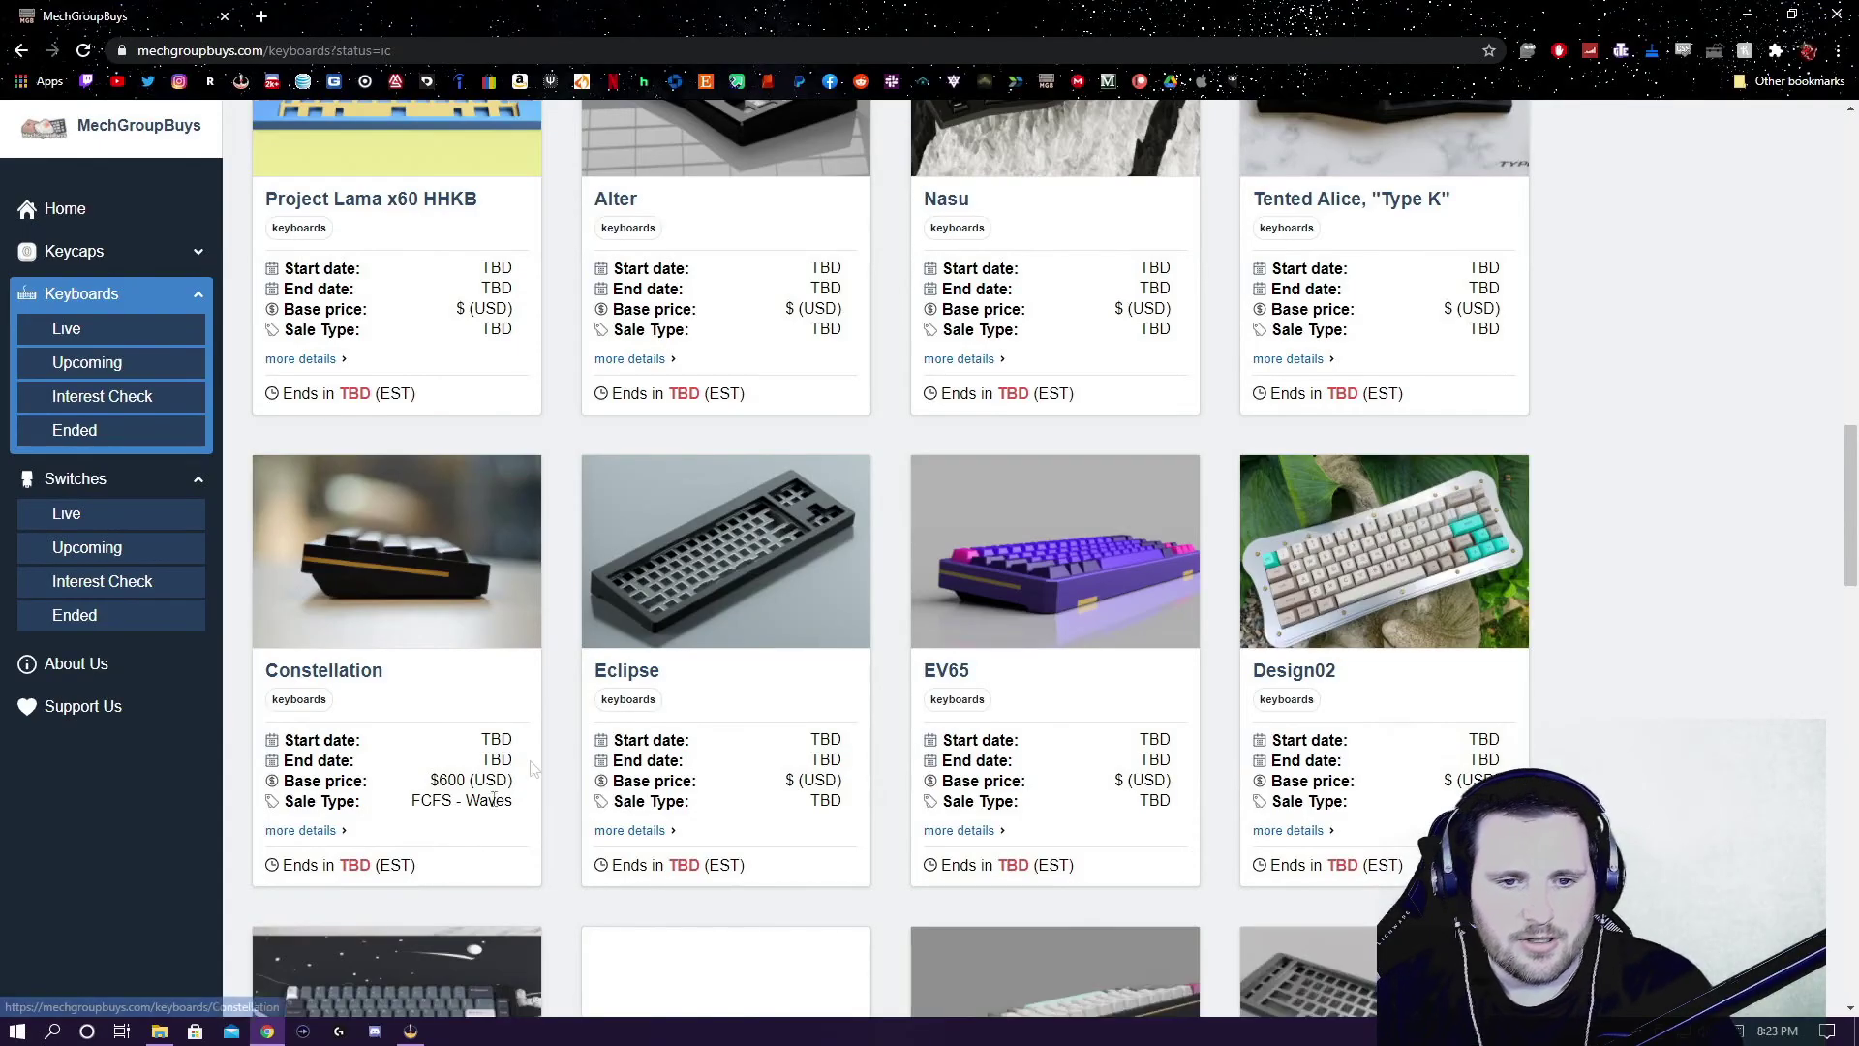
pyautogui.scroll(-10, 622, 571)
pyautogui.scroll(-15, 622, 571)
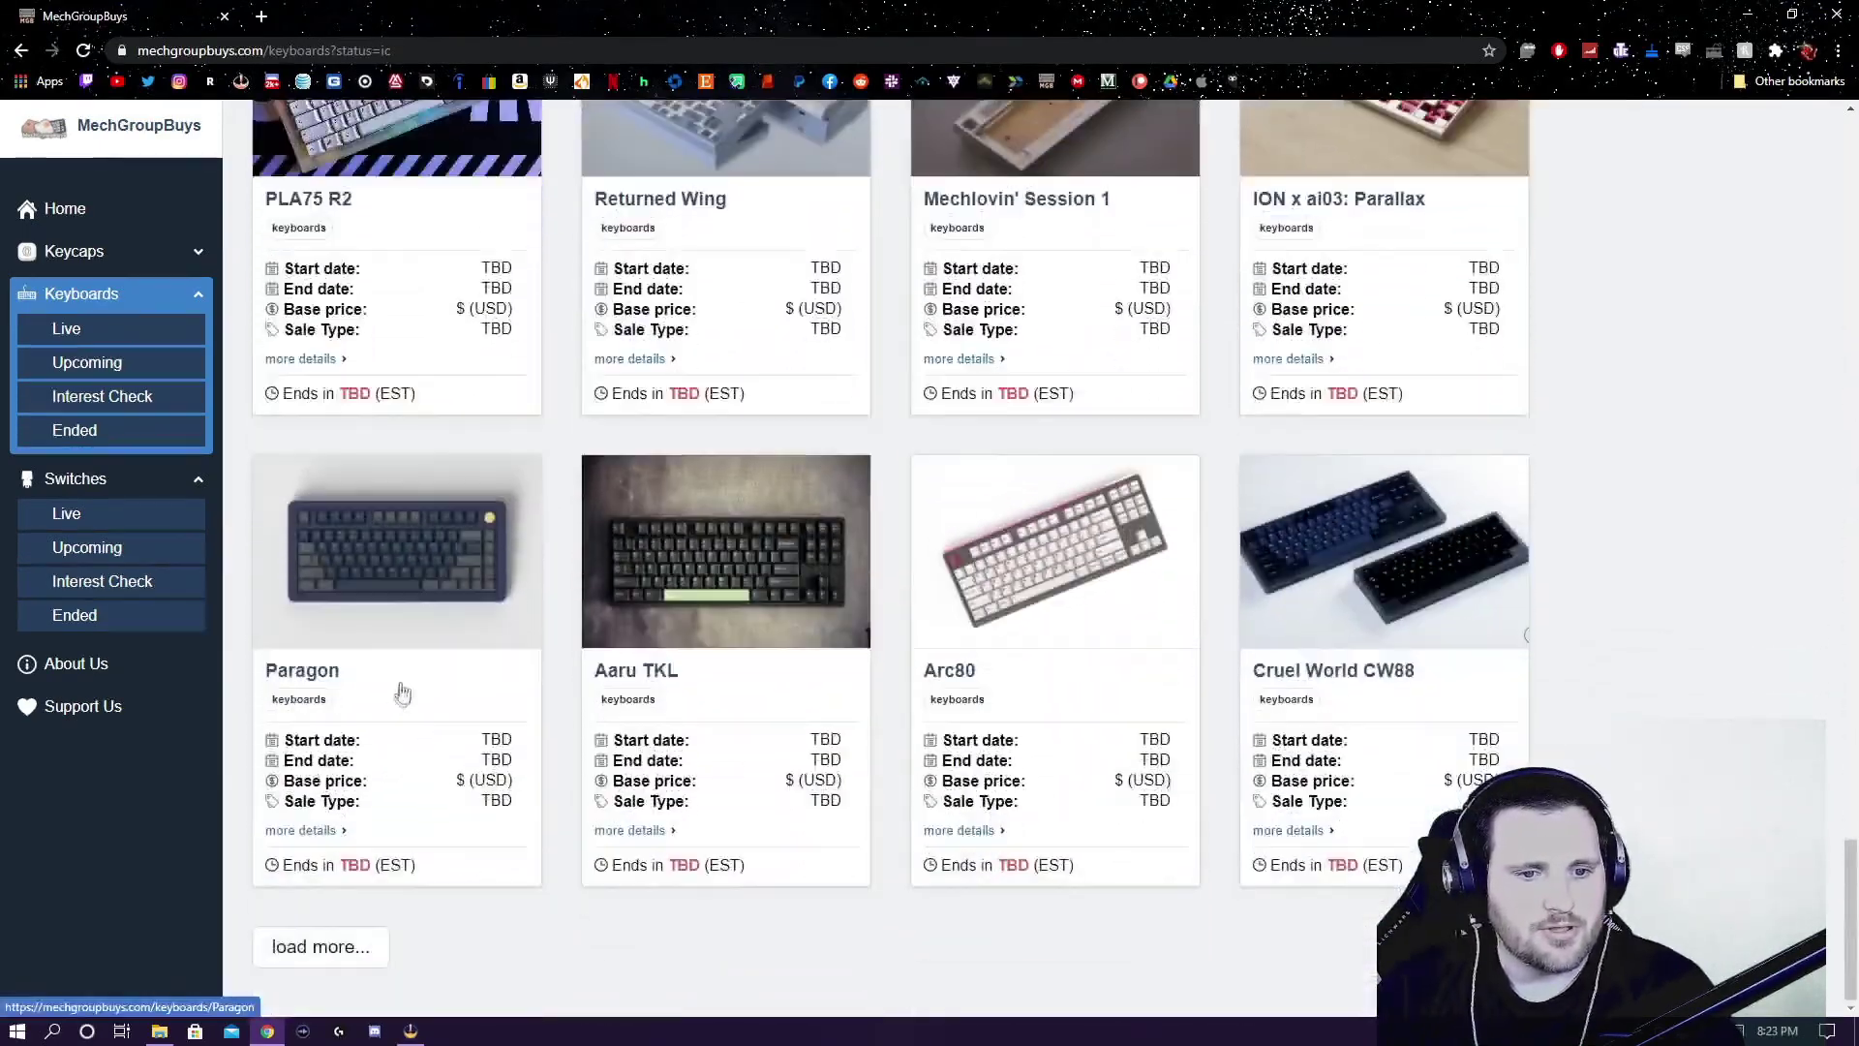
pyautogui.click(306, 949)
pyautogui.scroll(-9, 582, 761)
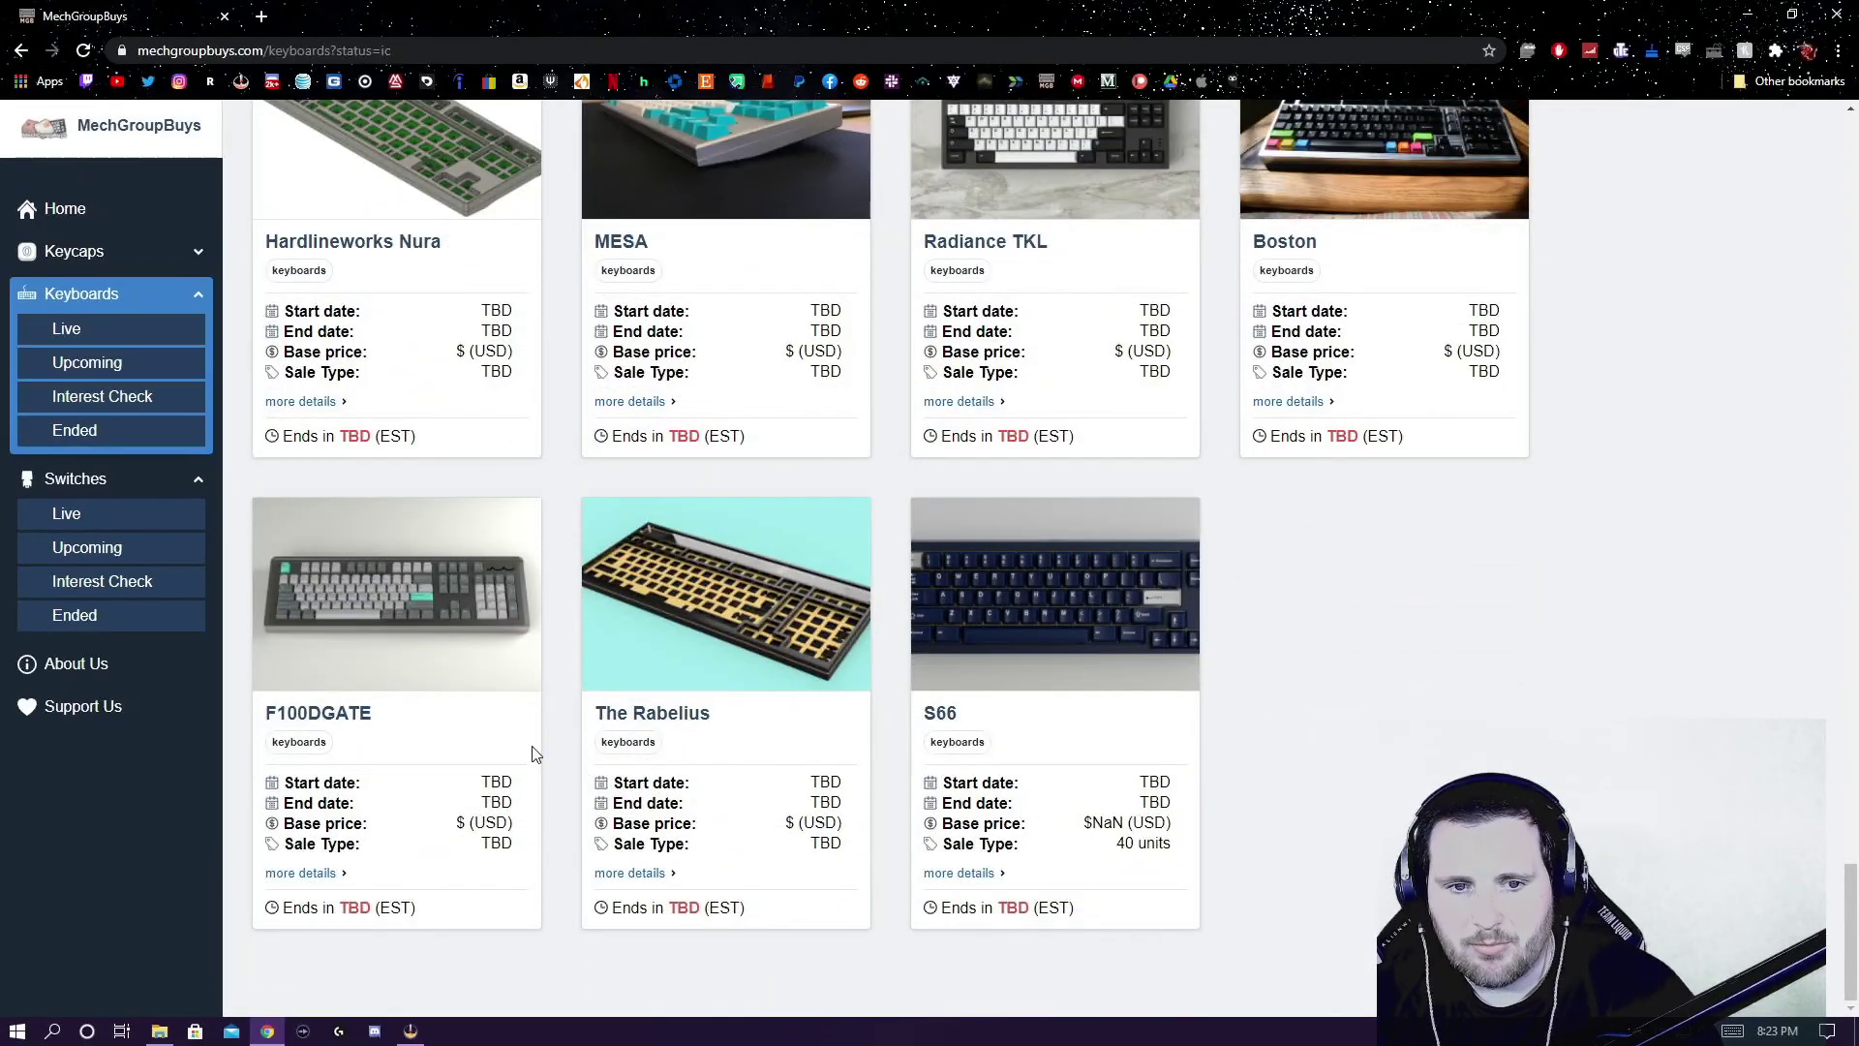
pyautogui.scroll(20, 708, 689)
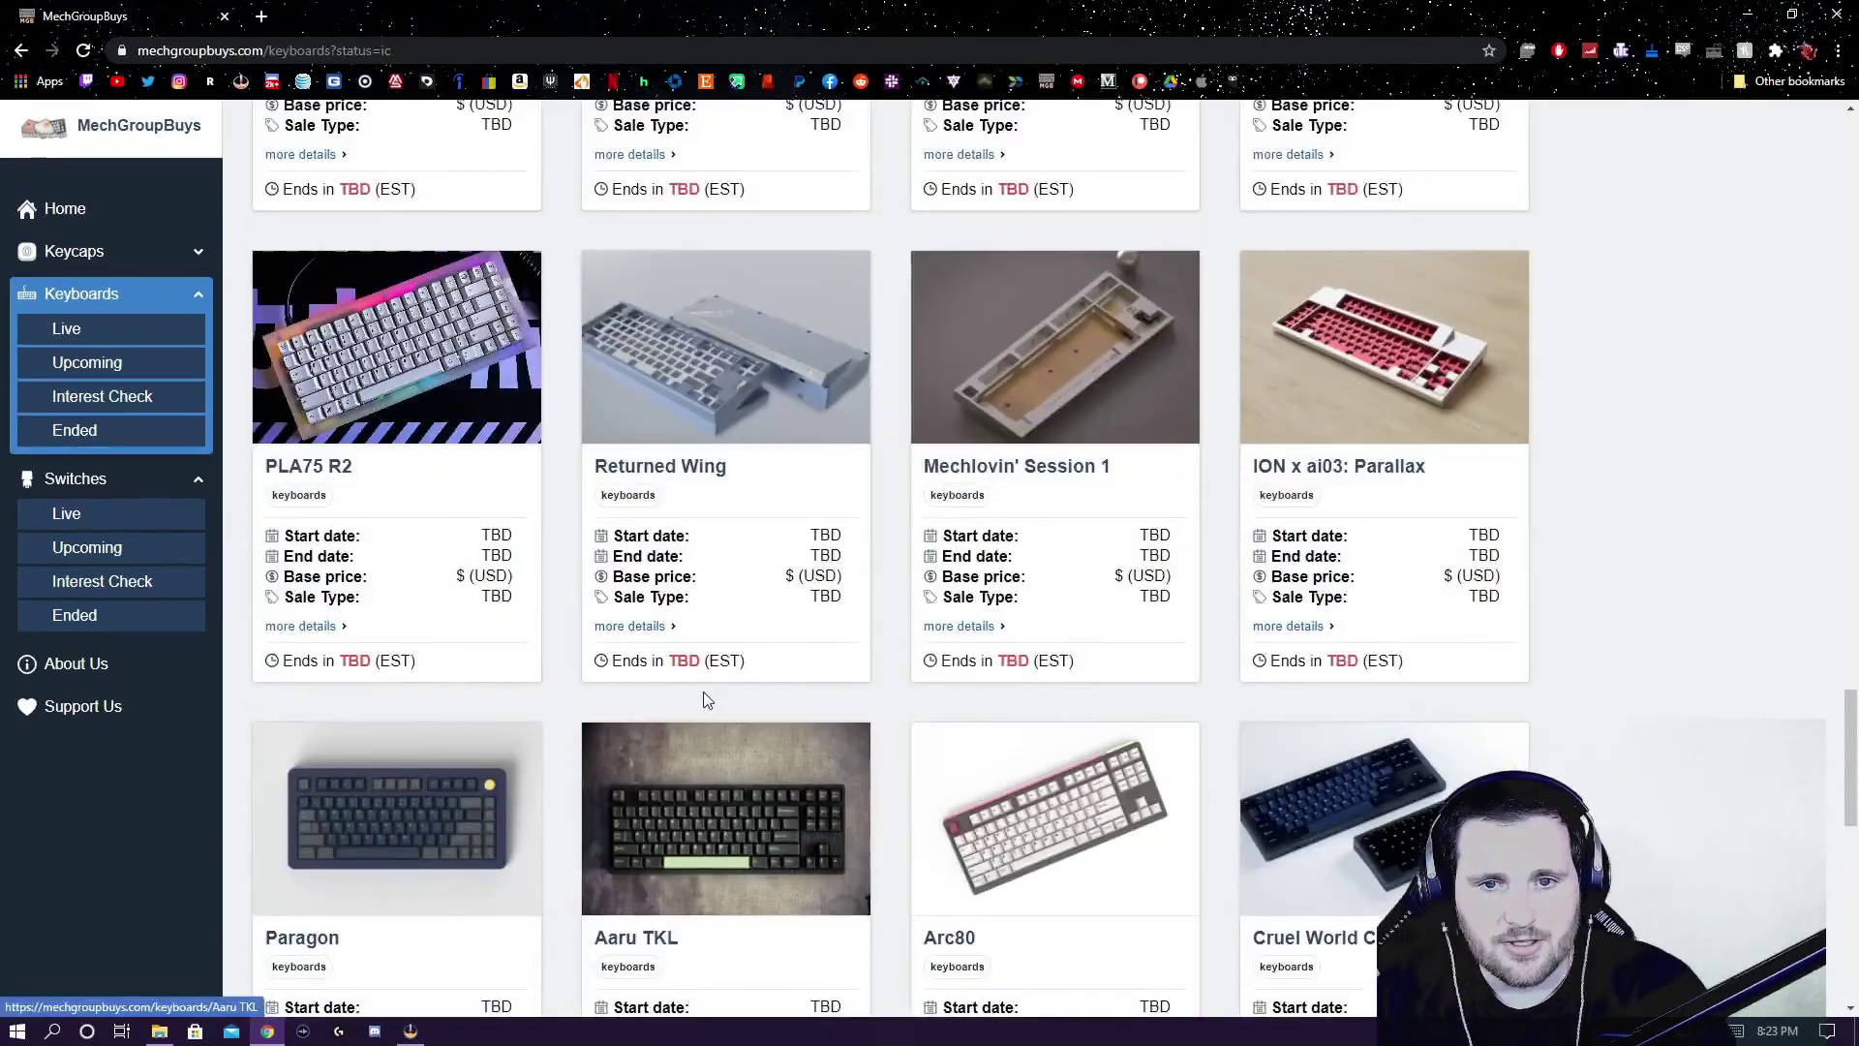
pyautogui.scroll(15, 708, 689)
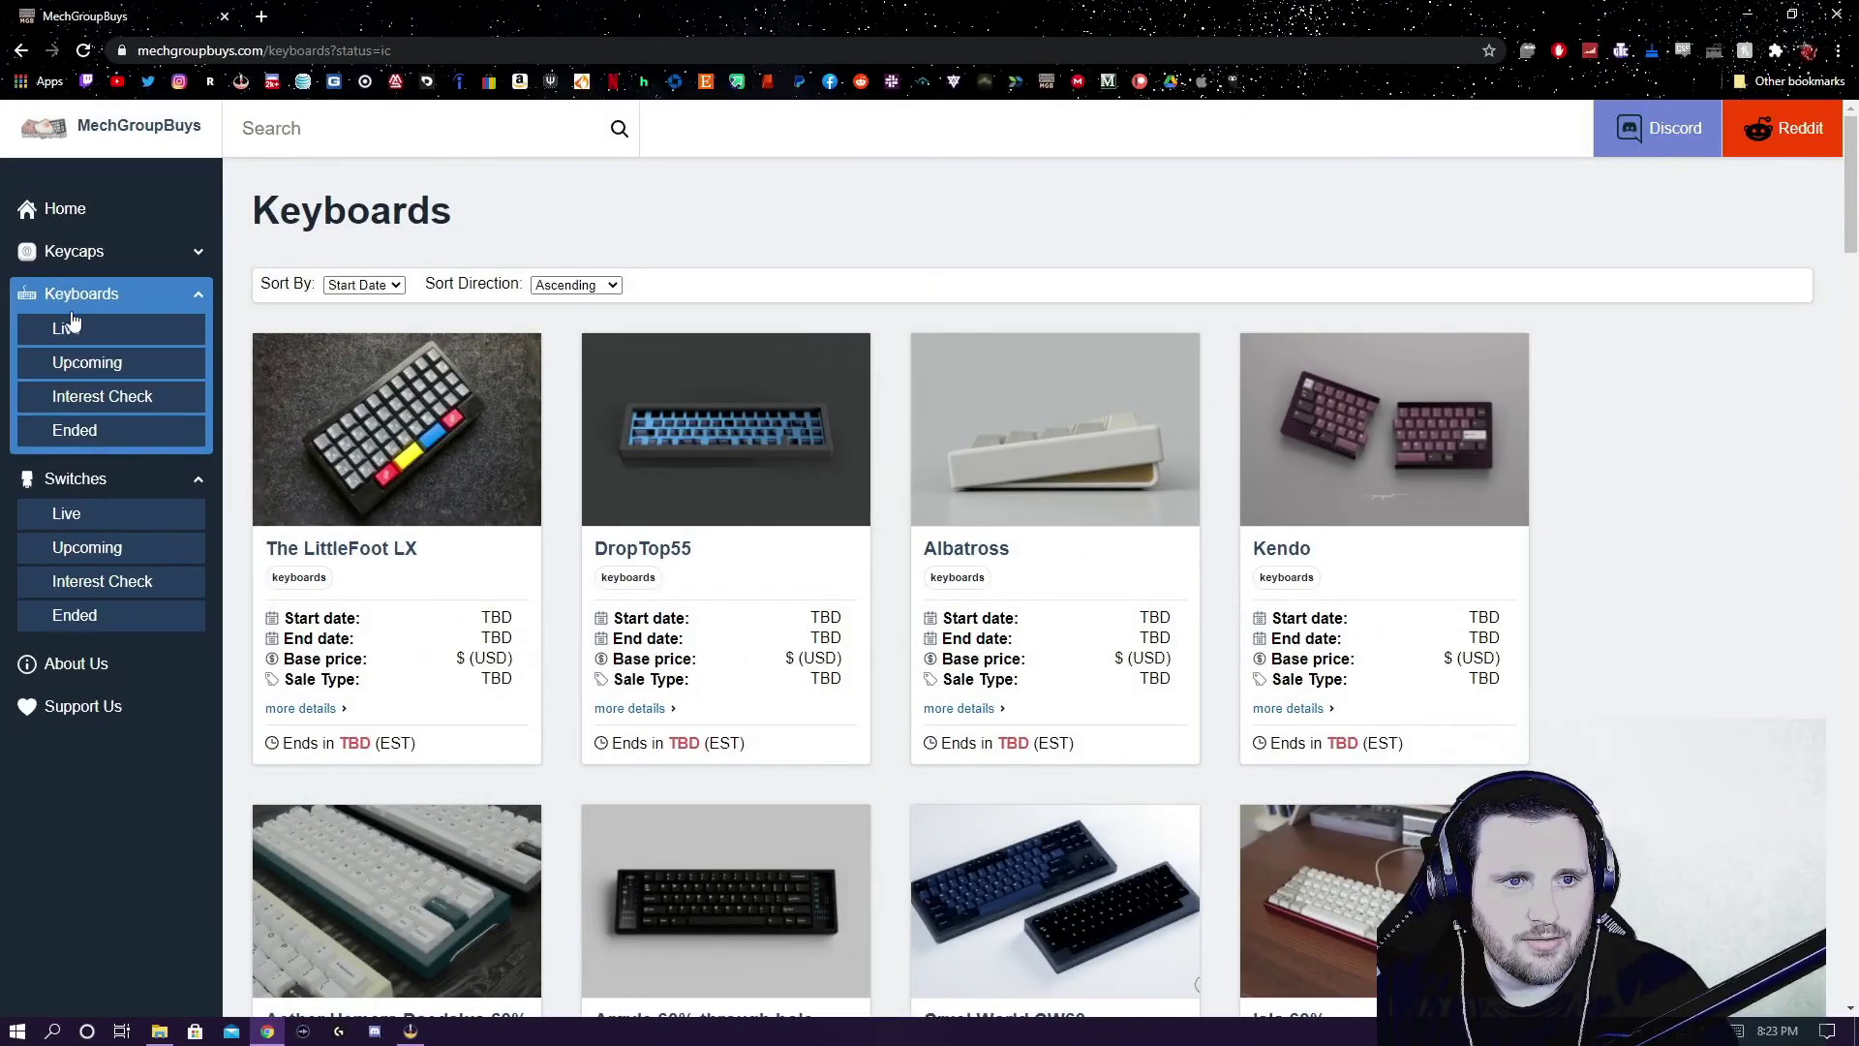
pyautogui.click(97, 259)
# - Scroll through live keycap group buys, then show upcoming sets like GMK Umka and JTK Classic Retro Cyrillic
pyautogui.click(68, 288)
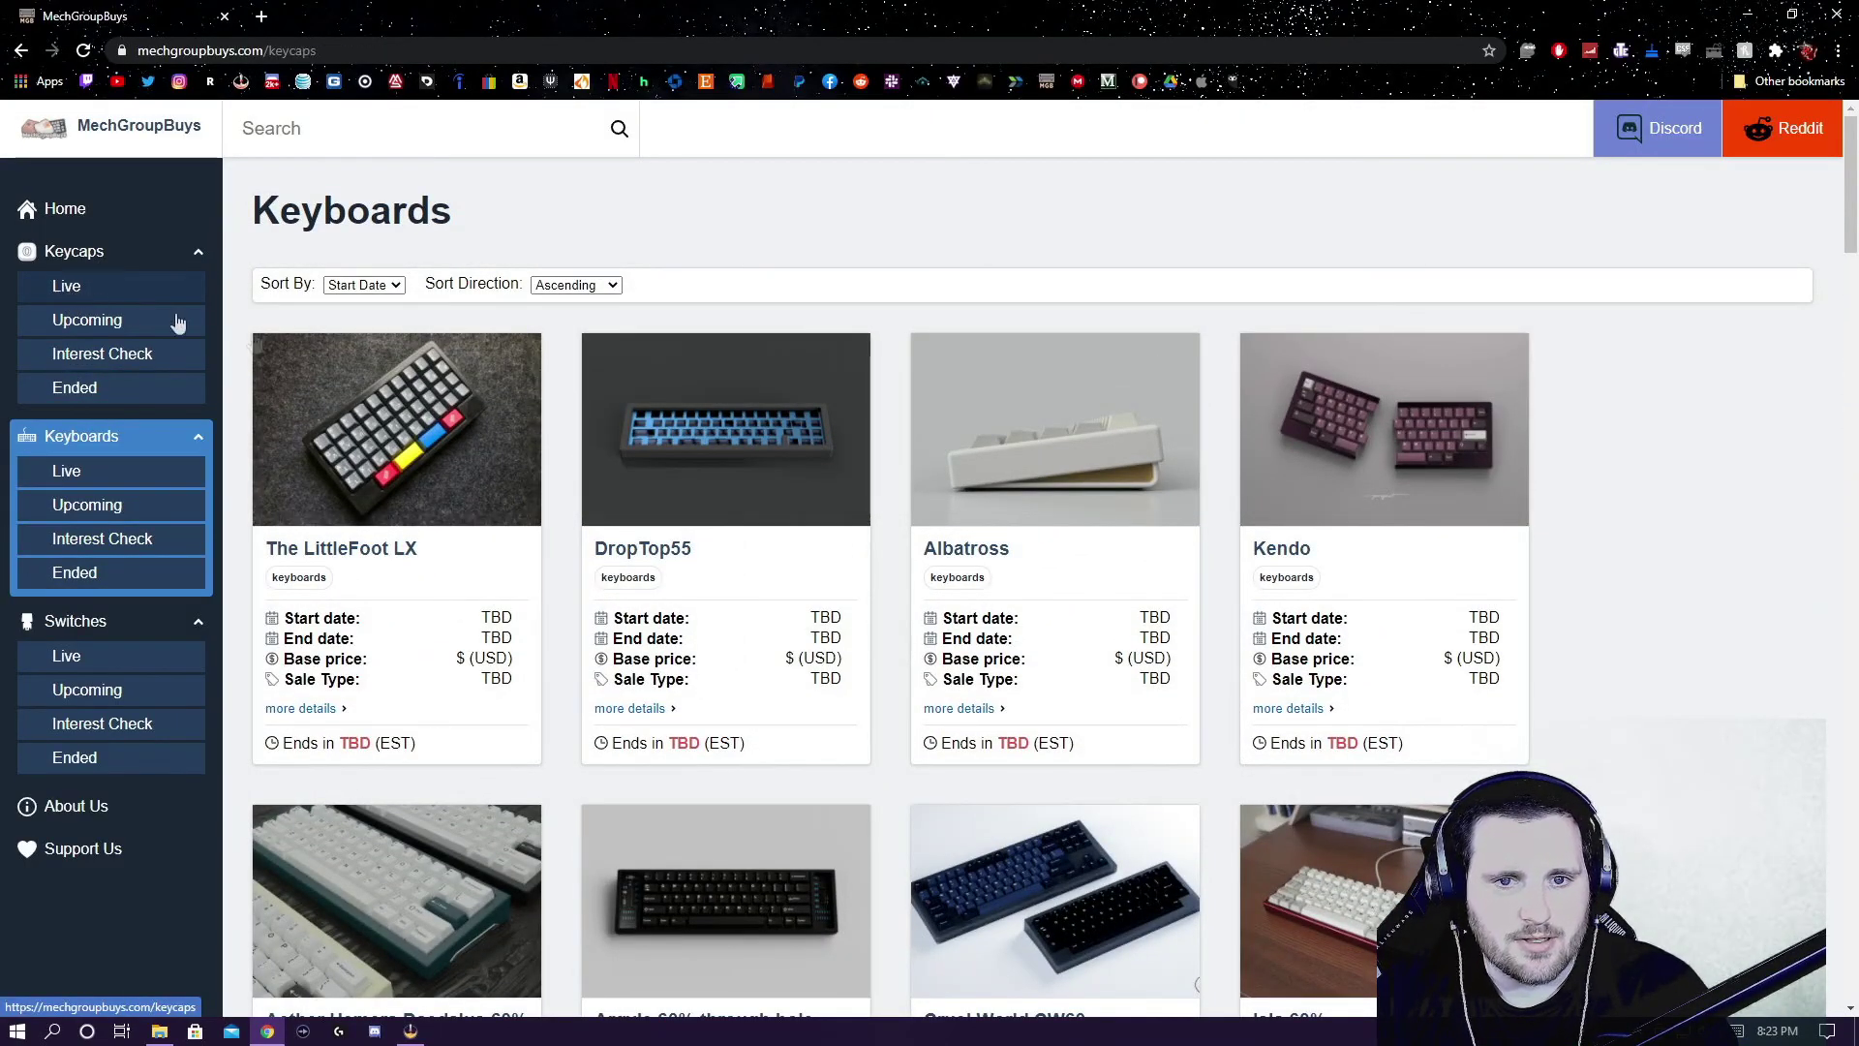
pyautogui.scroll(-5, 711, 577)
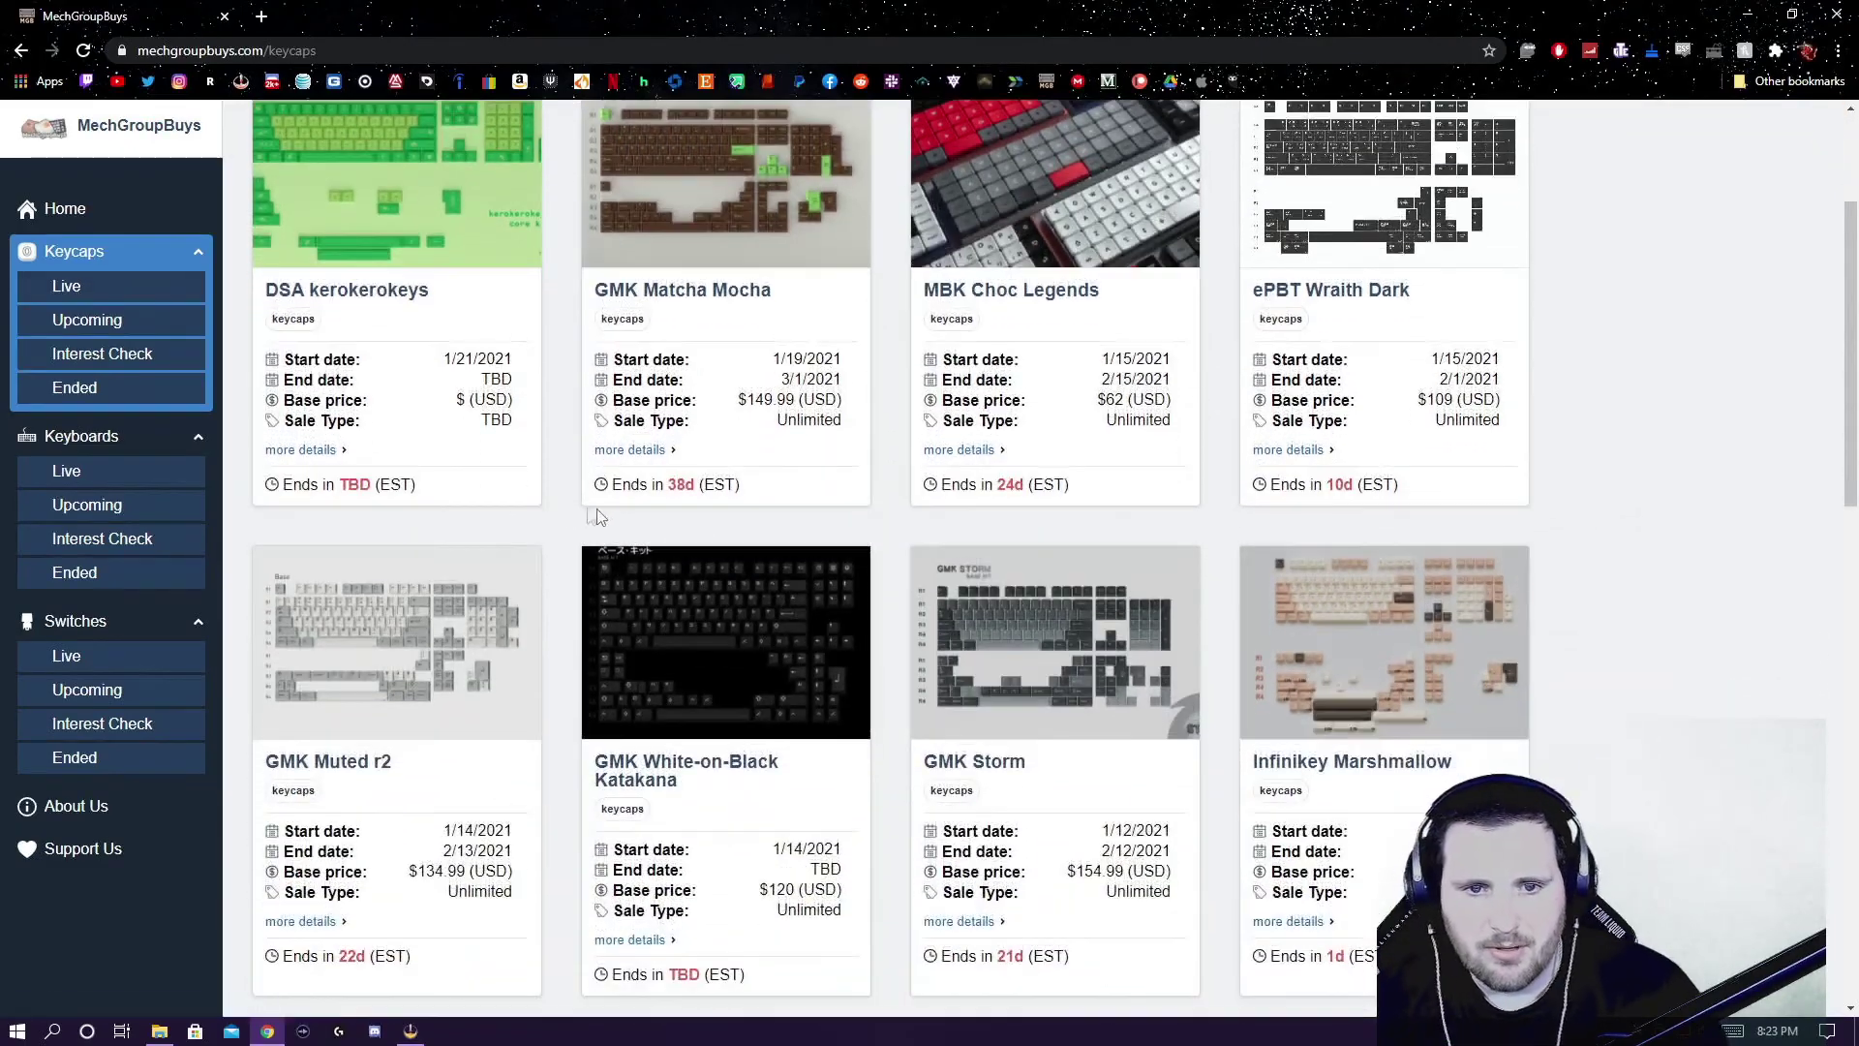
pyautogui.scroll(-8, 712, 577)
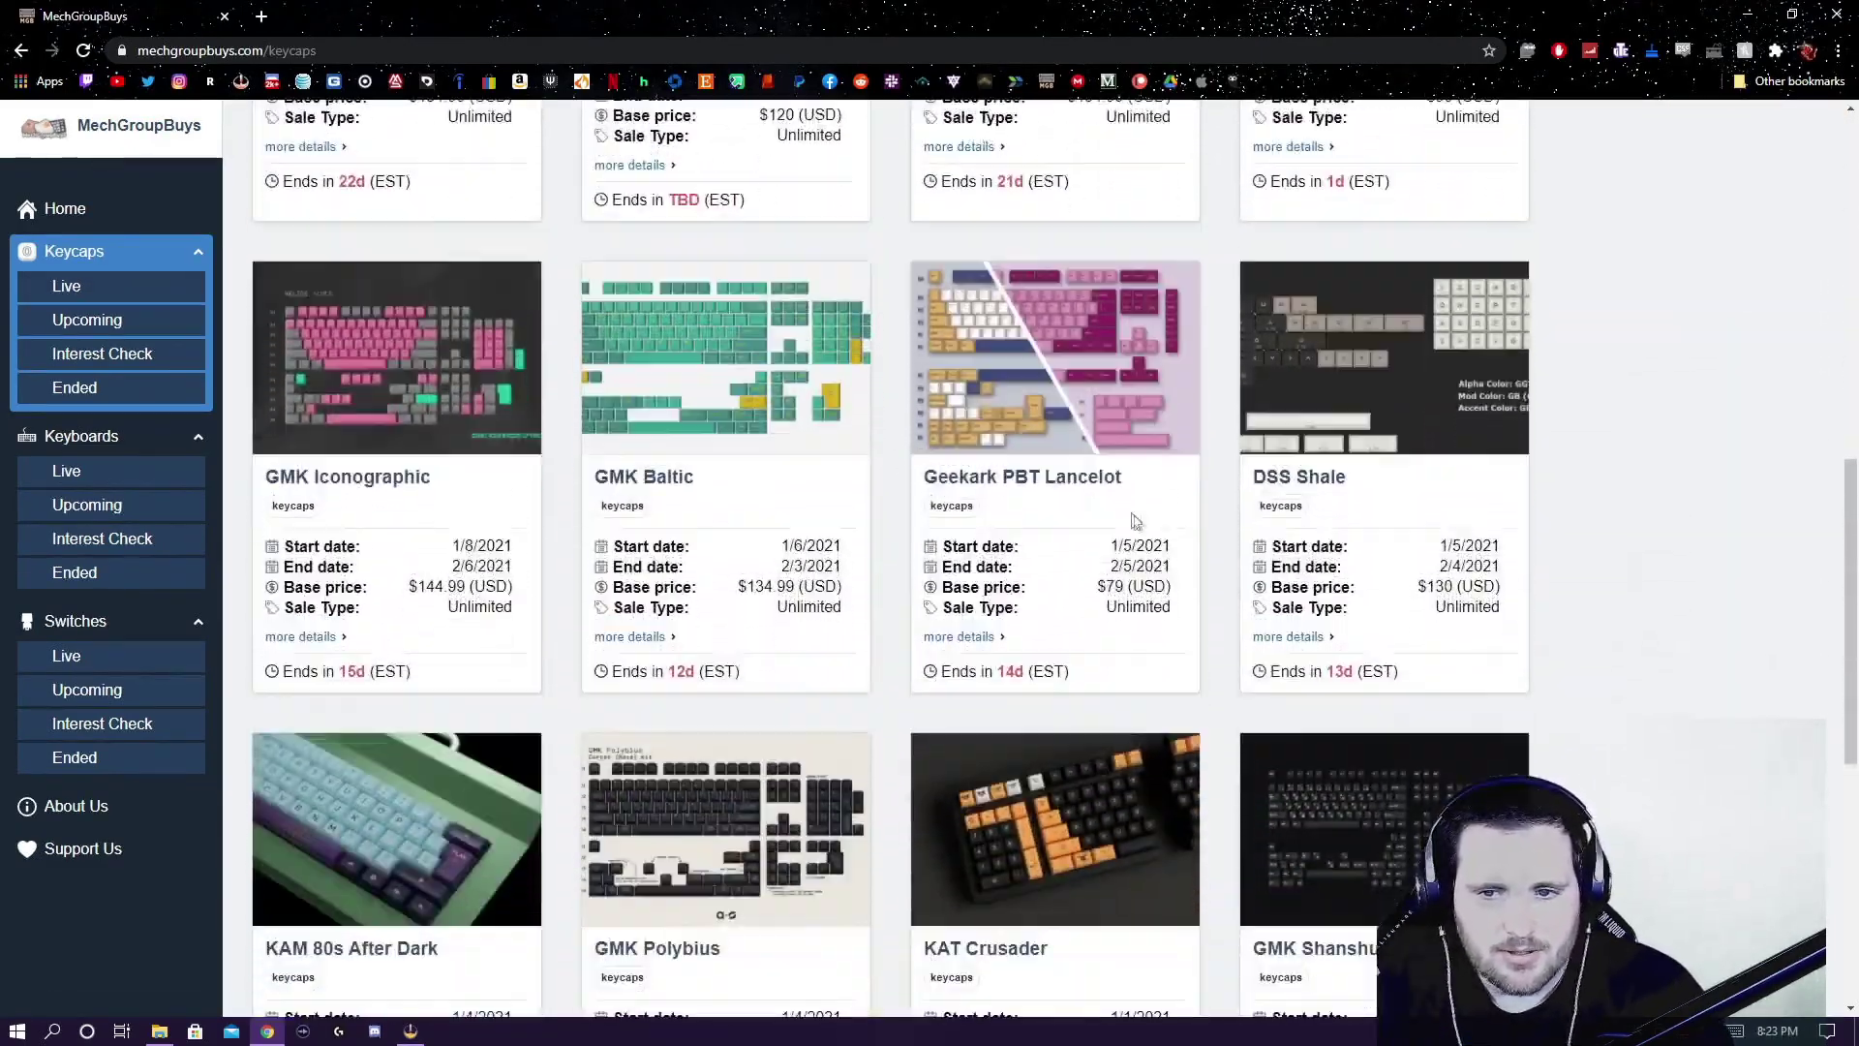
pyautogui.scroll(-5, 608, 539)
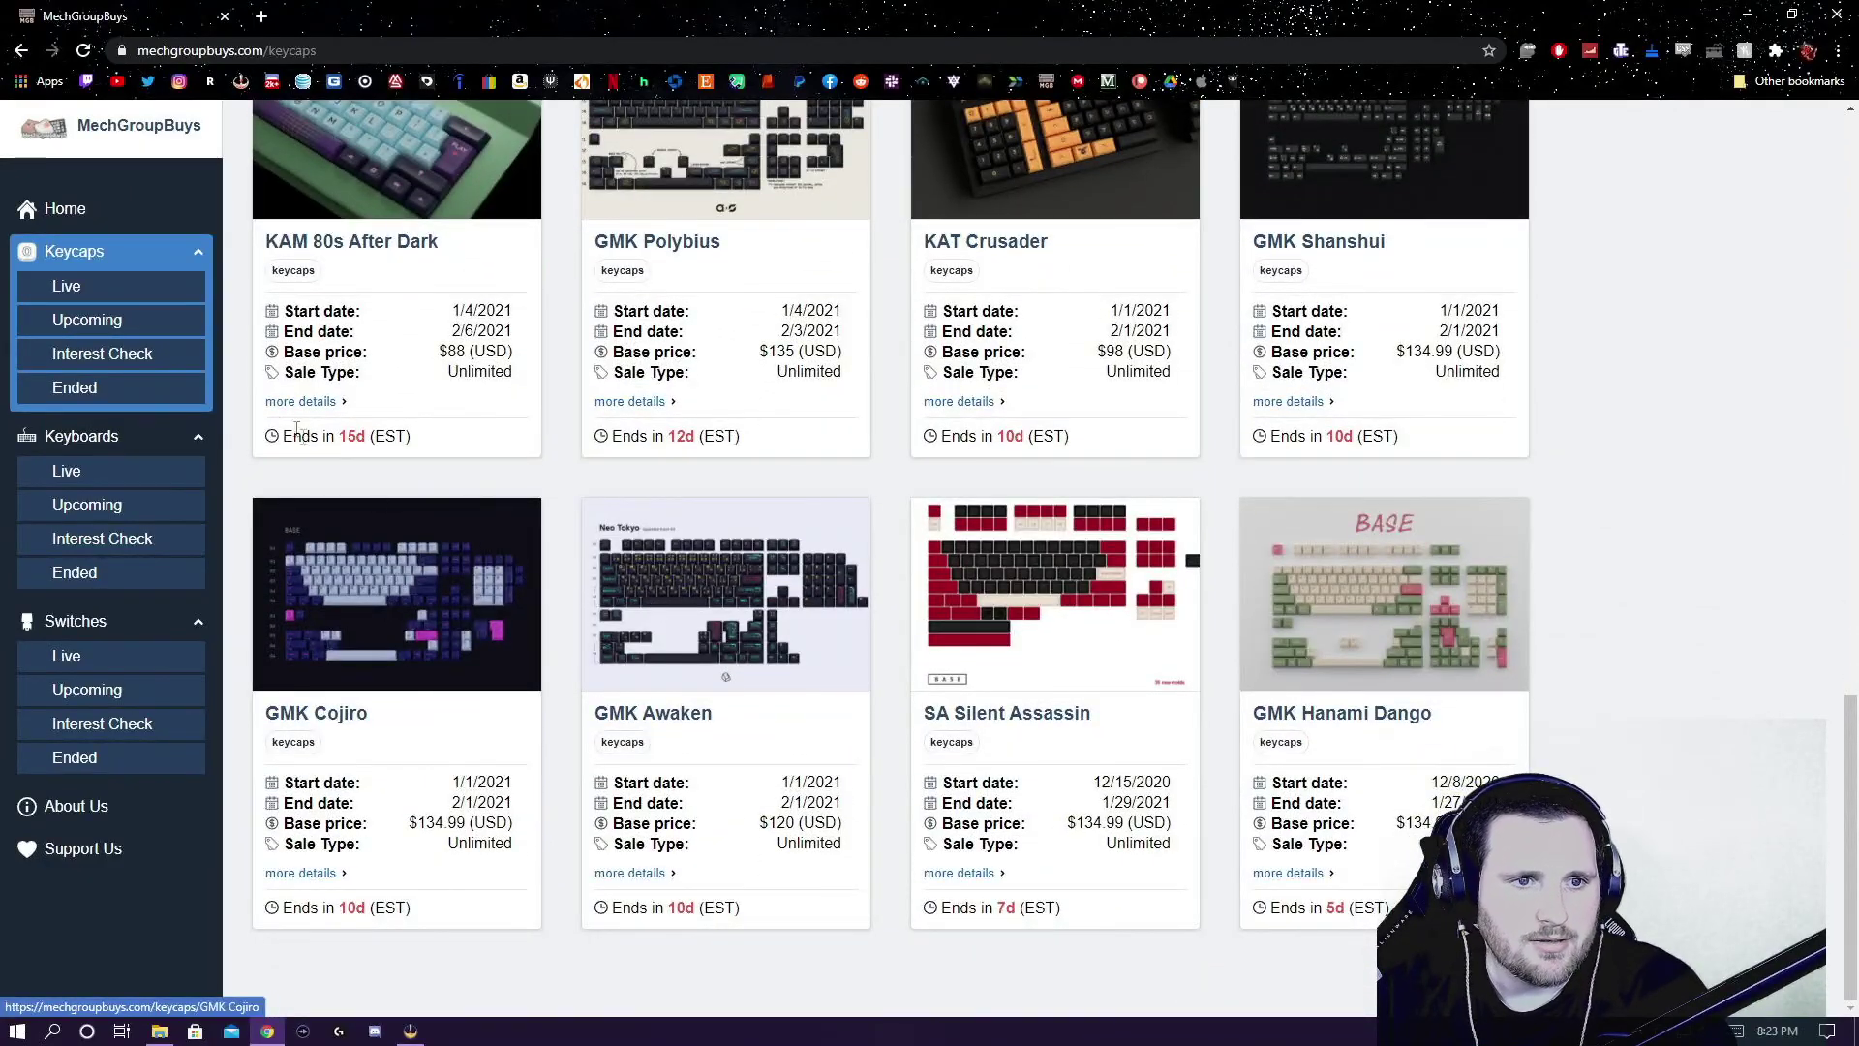
pyautogui.click(114, 329)
pyautogui.scroll(8, 885, 536)
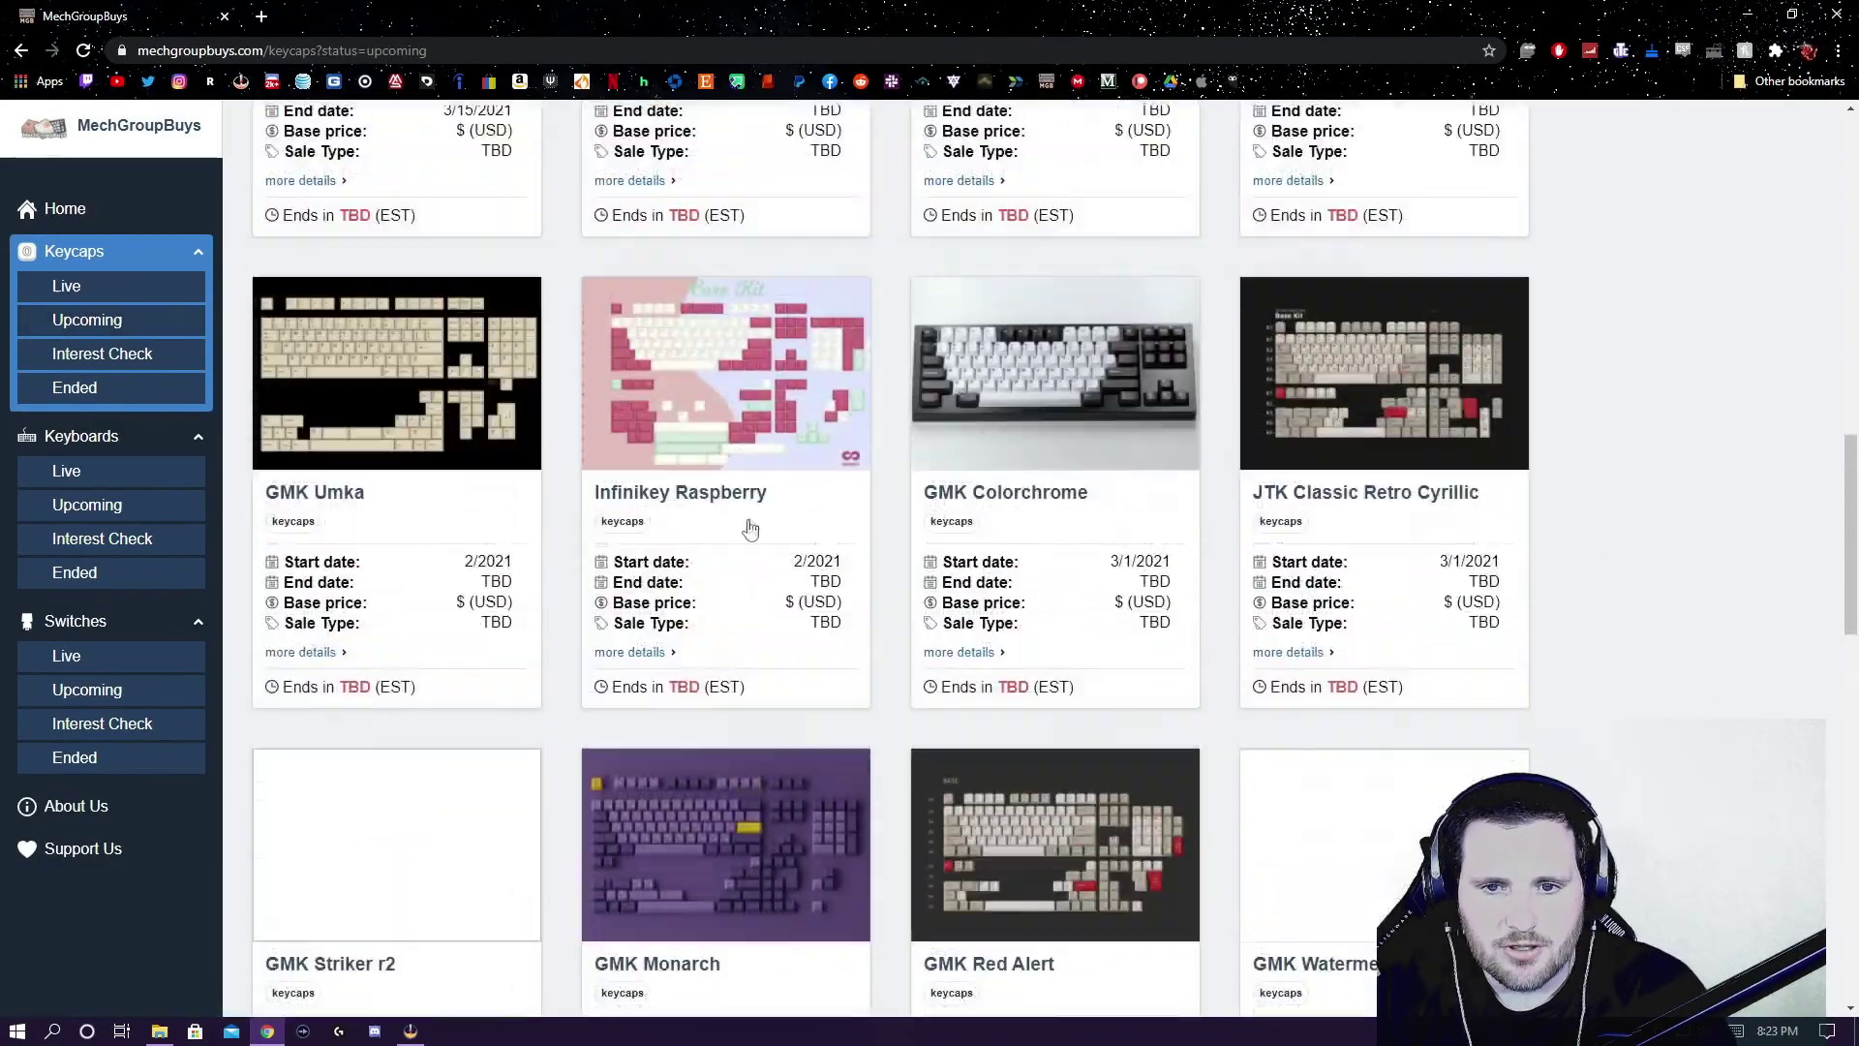
pyautogui.scroll(-5, 885, 536)
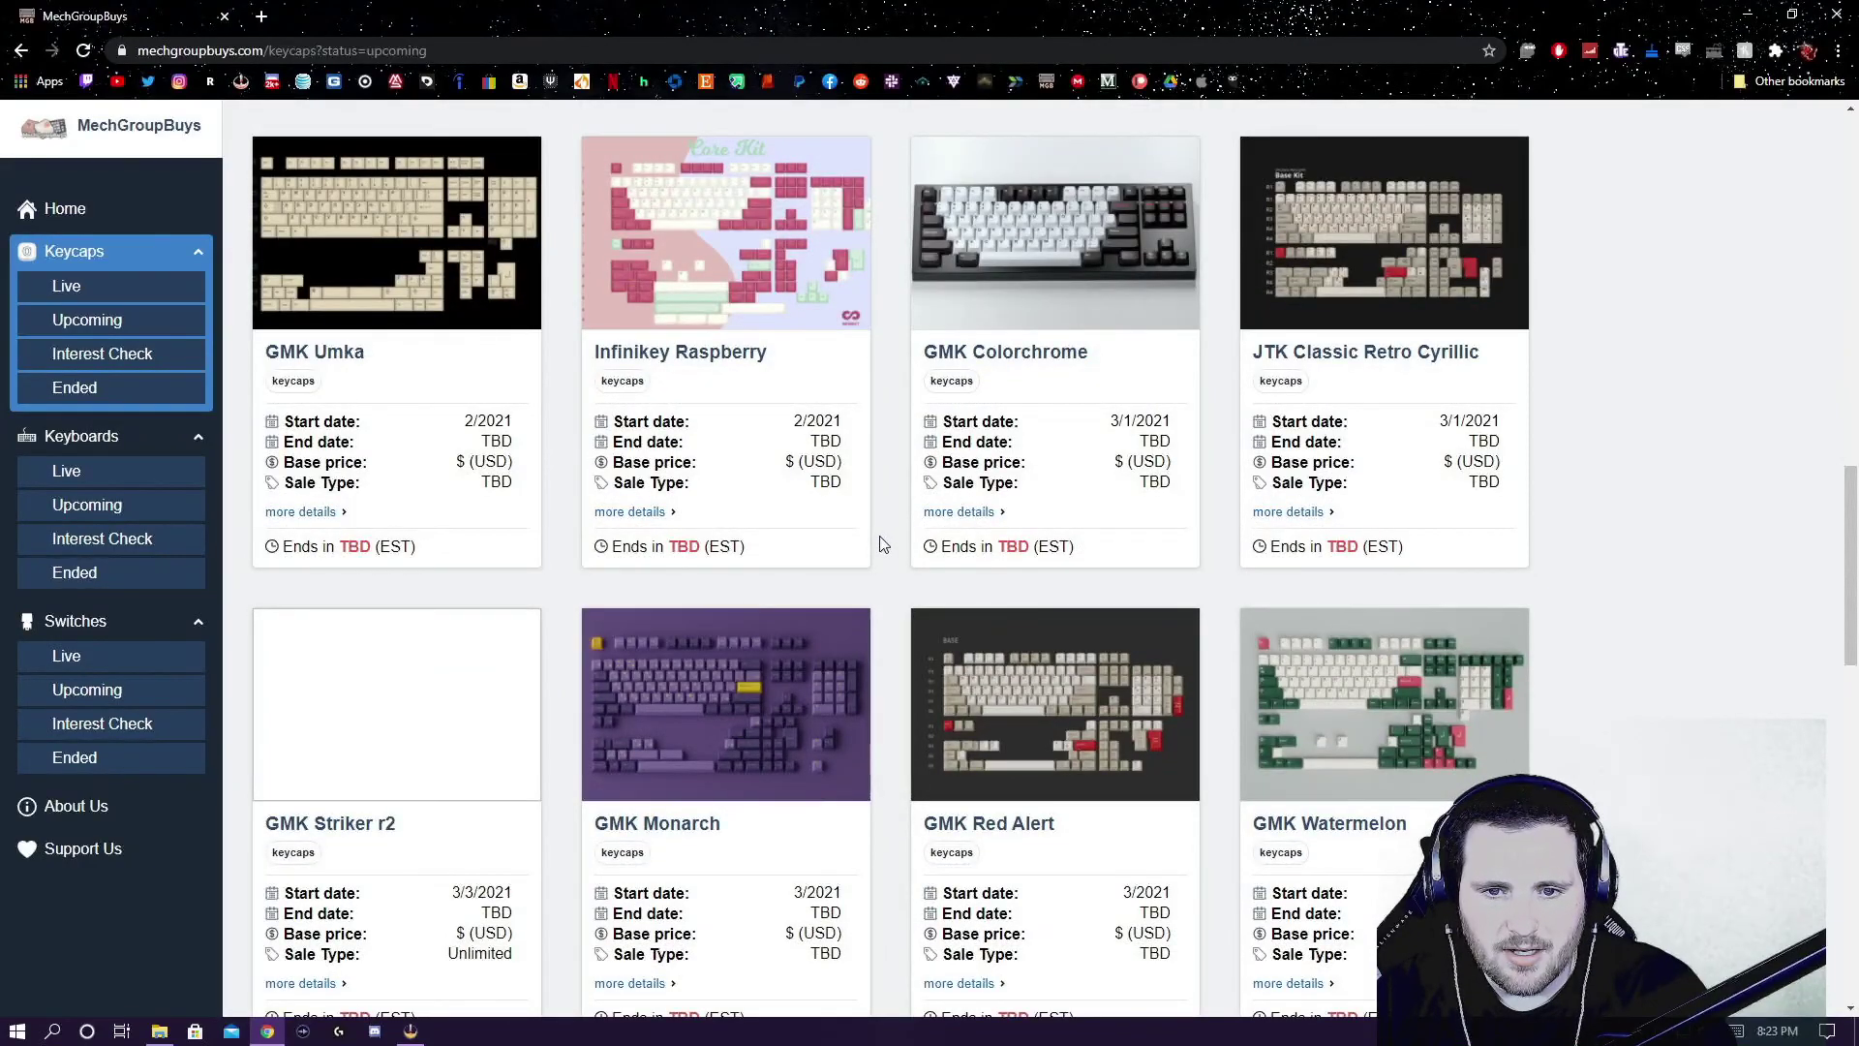
pyautogui.scroll(2, 881, 542)
pyautogui.scroll(4, 881, 544)
pyautogui.scroll(-13, 886, 547)
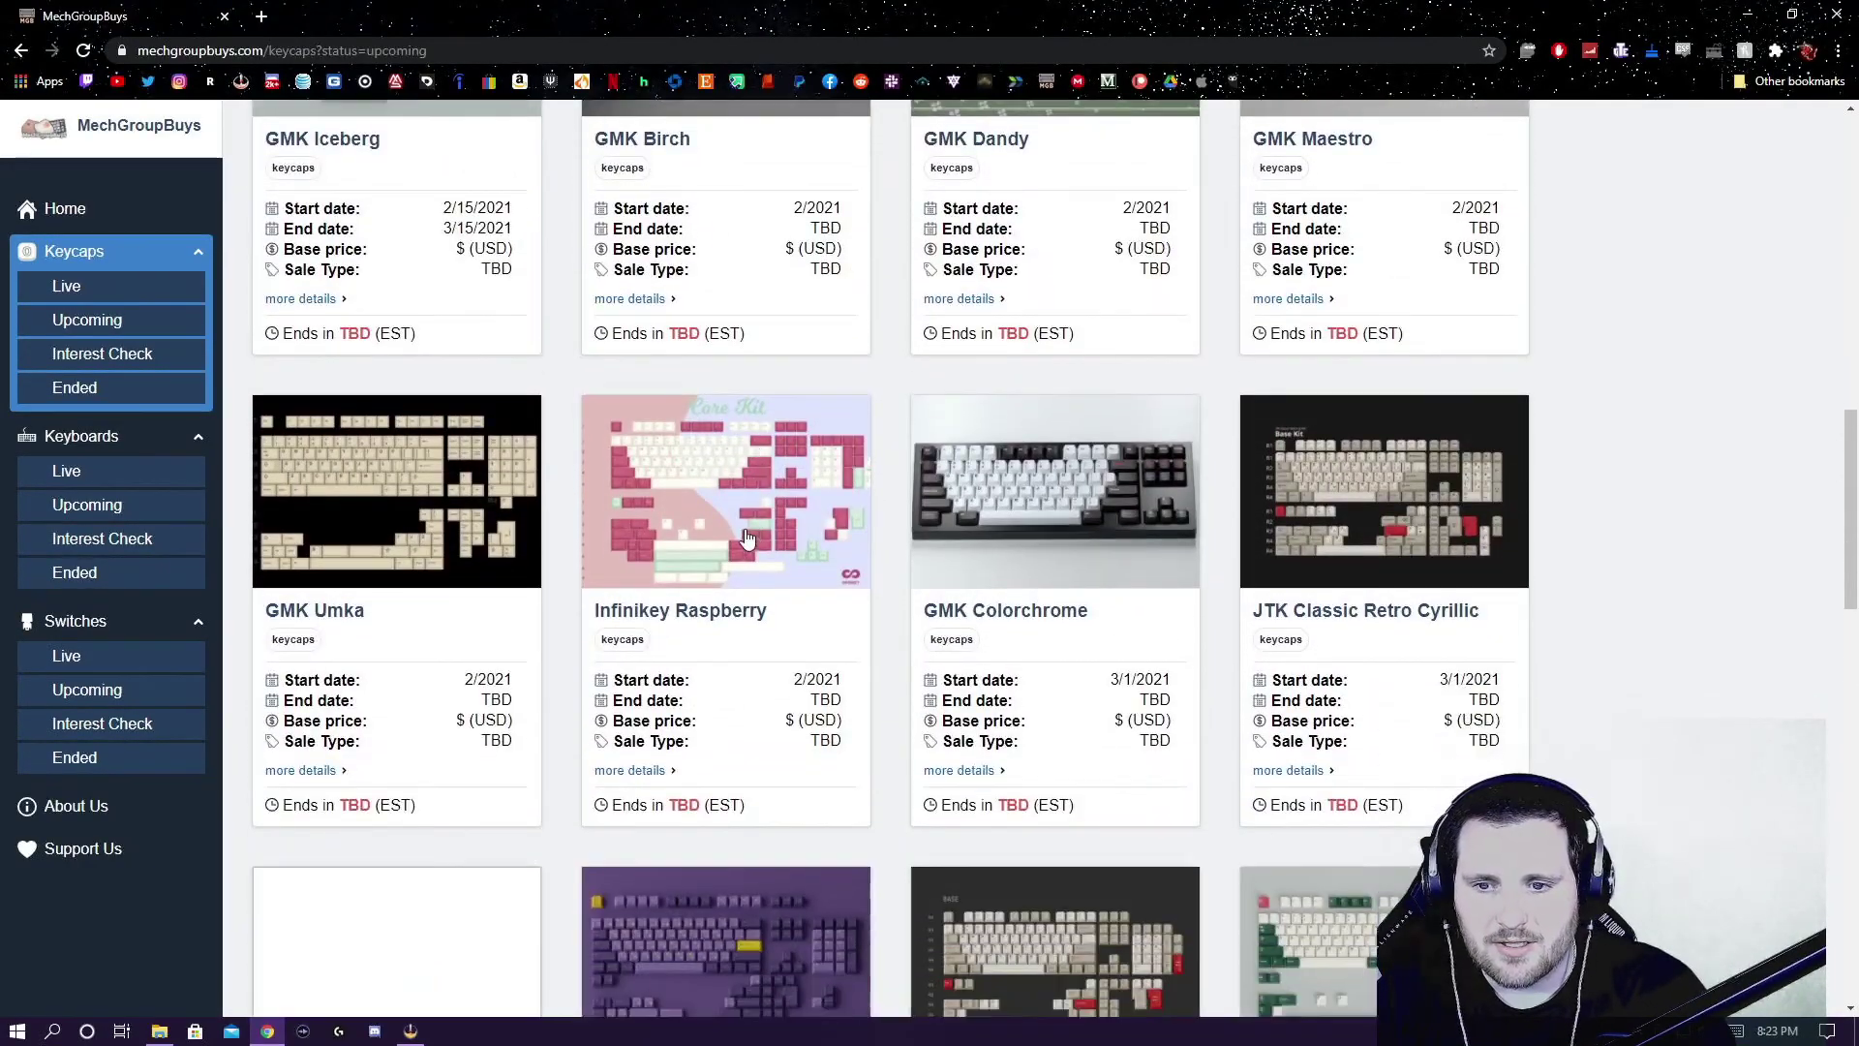
pyautogui.scroll(-8, 893, 551)
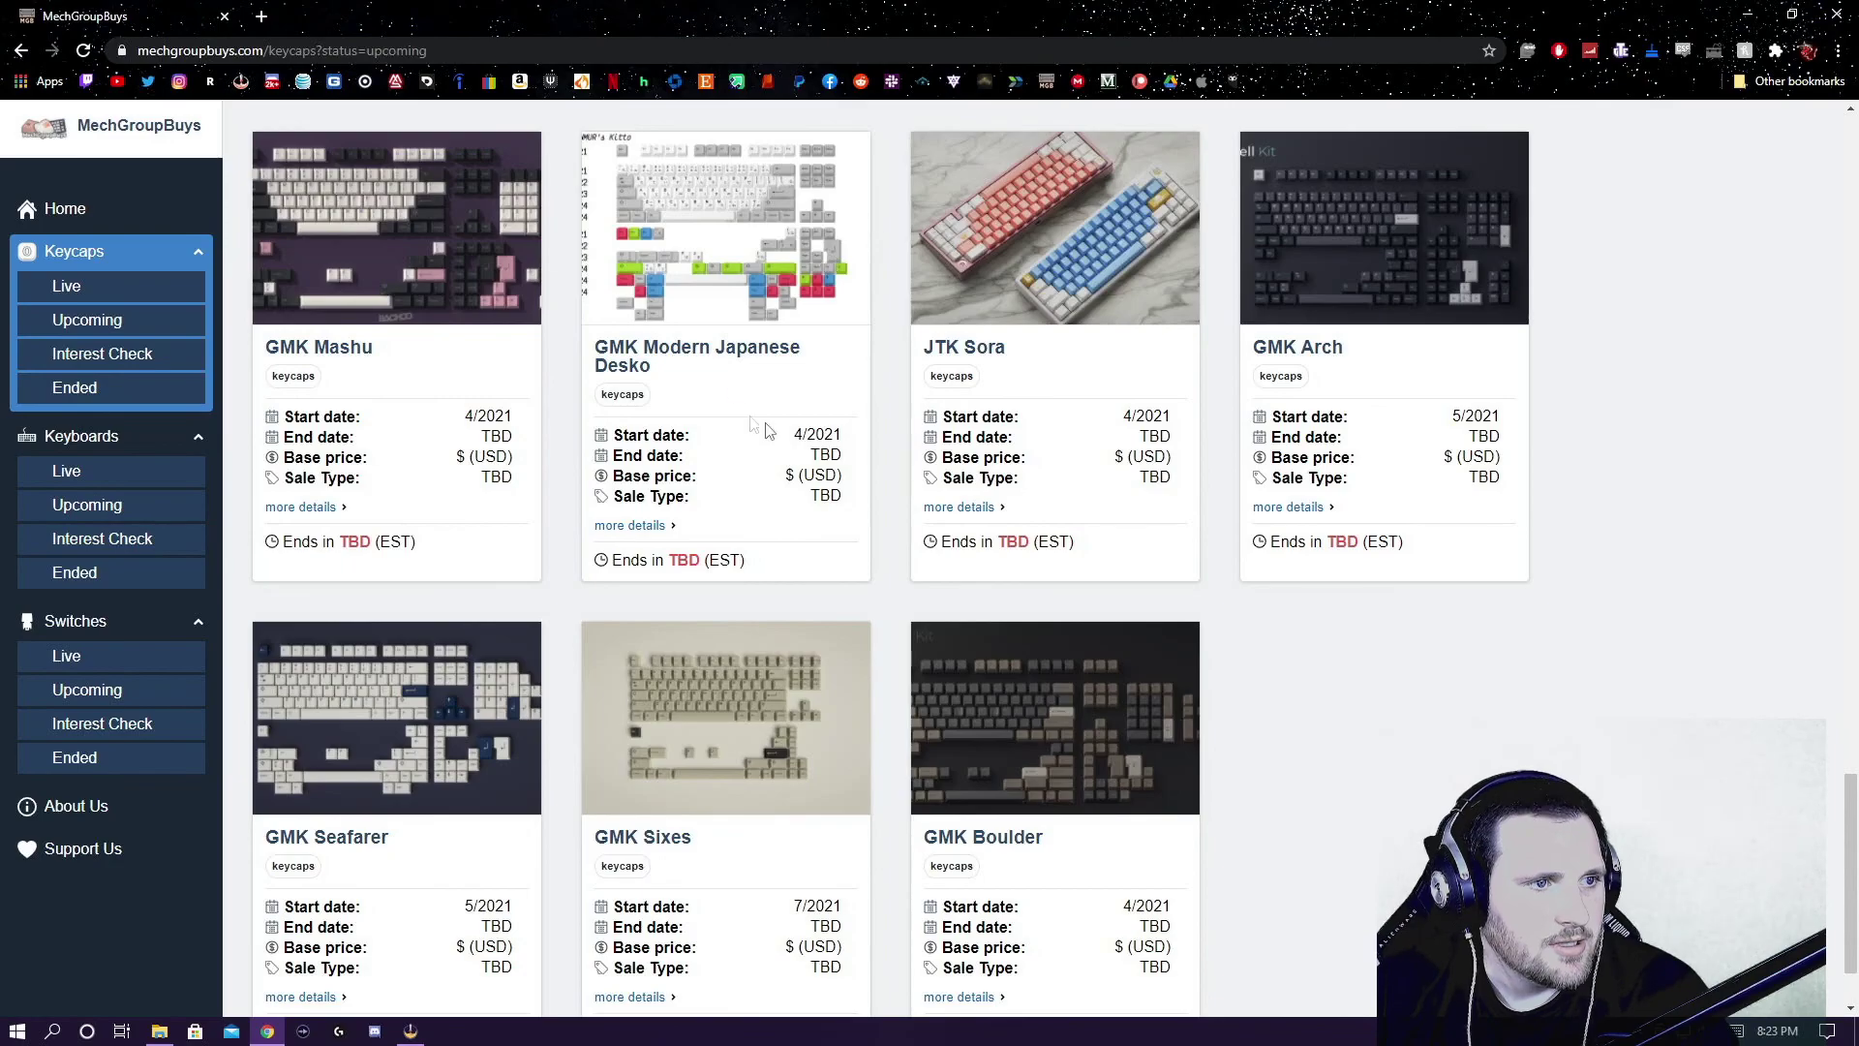
pyautogui.scroll(15, 775, 351)
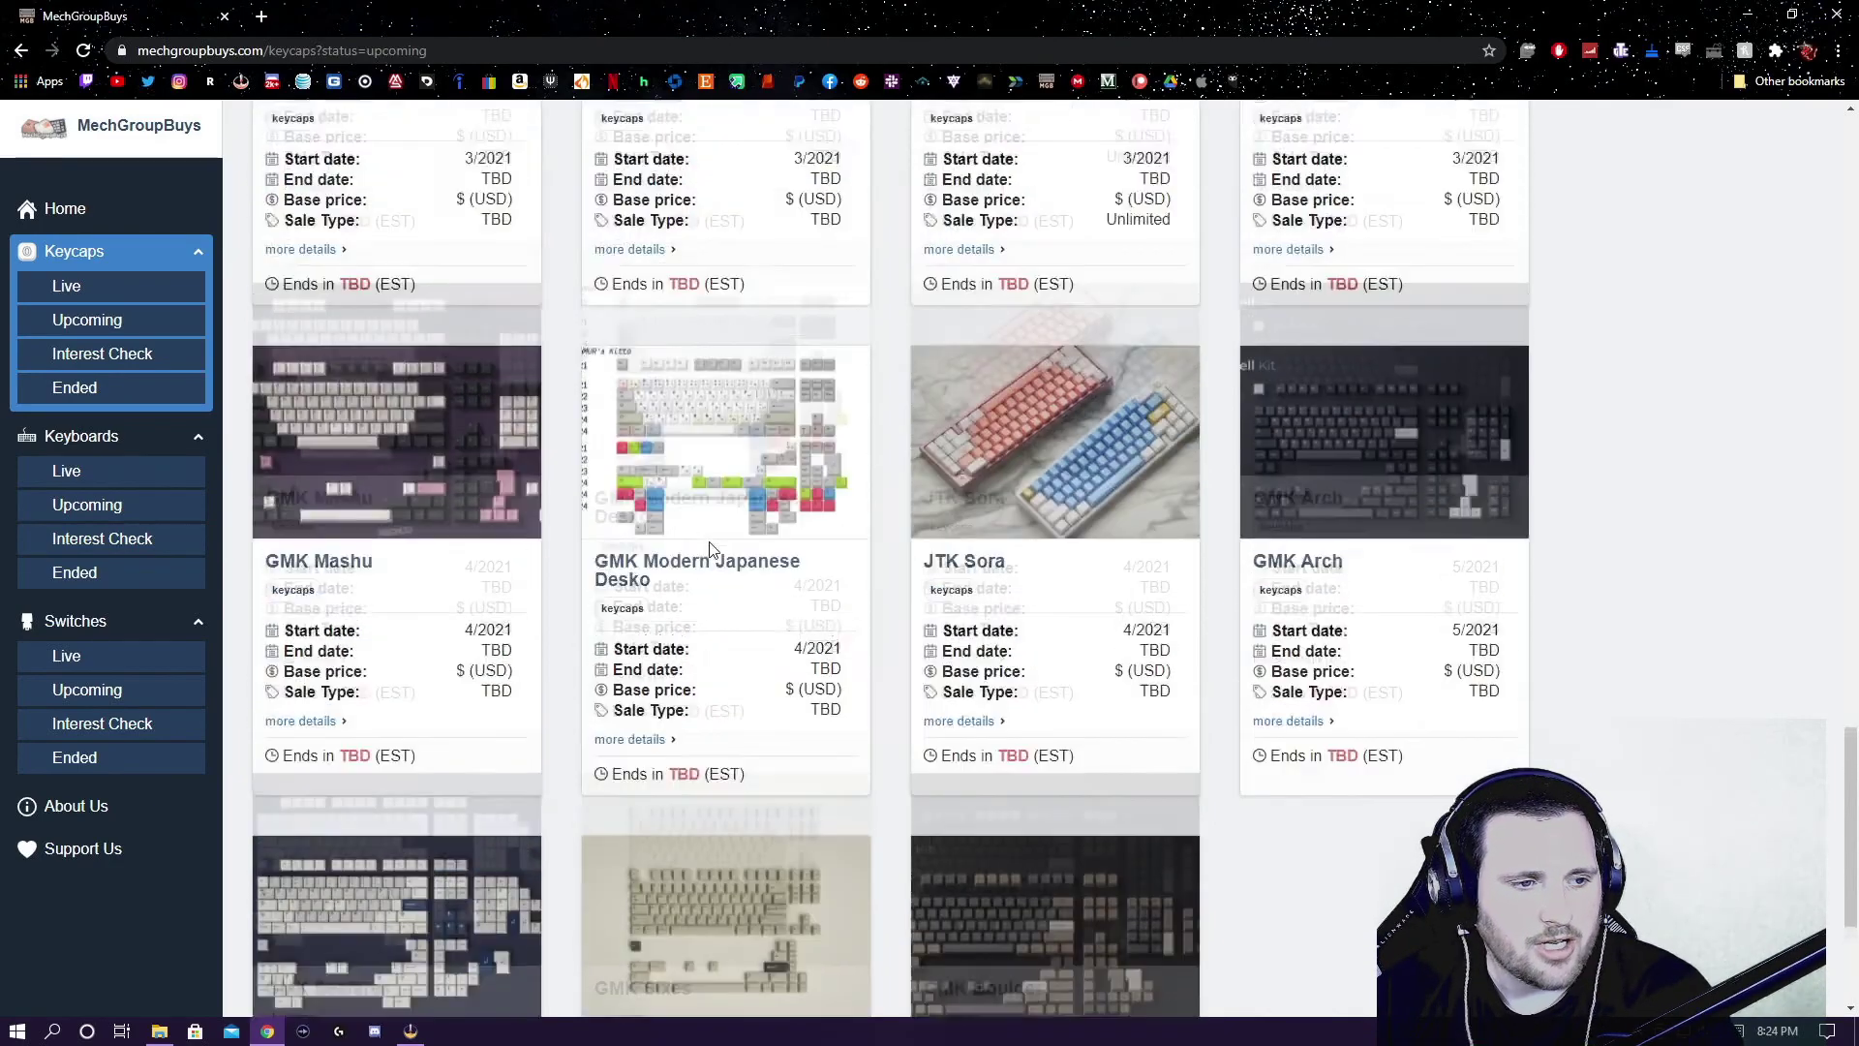